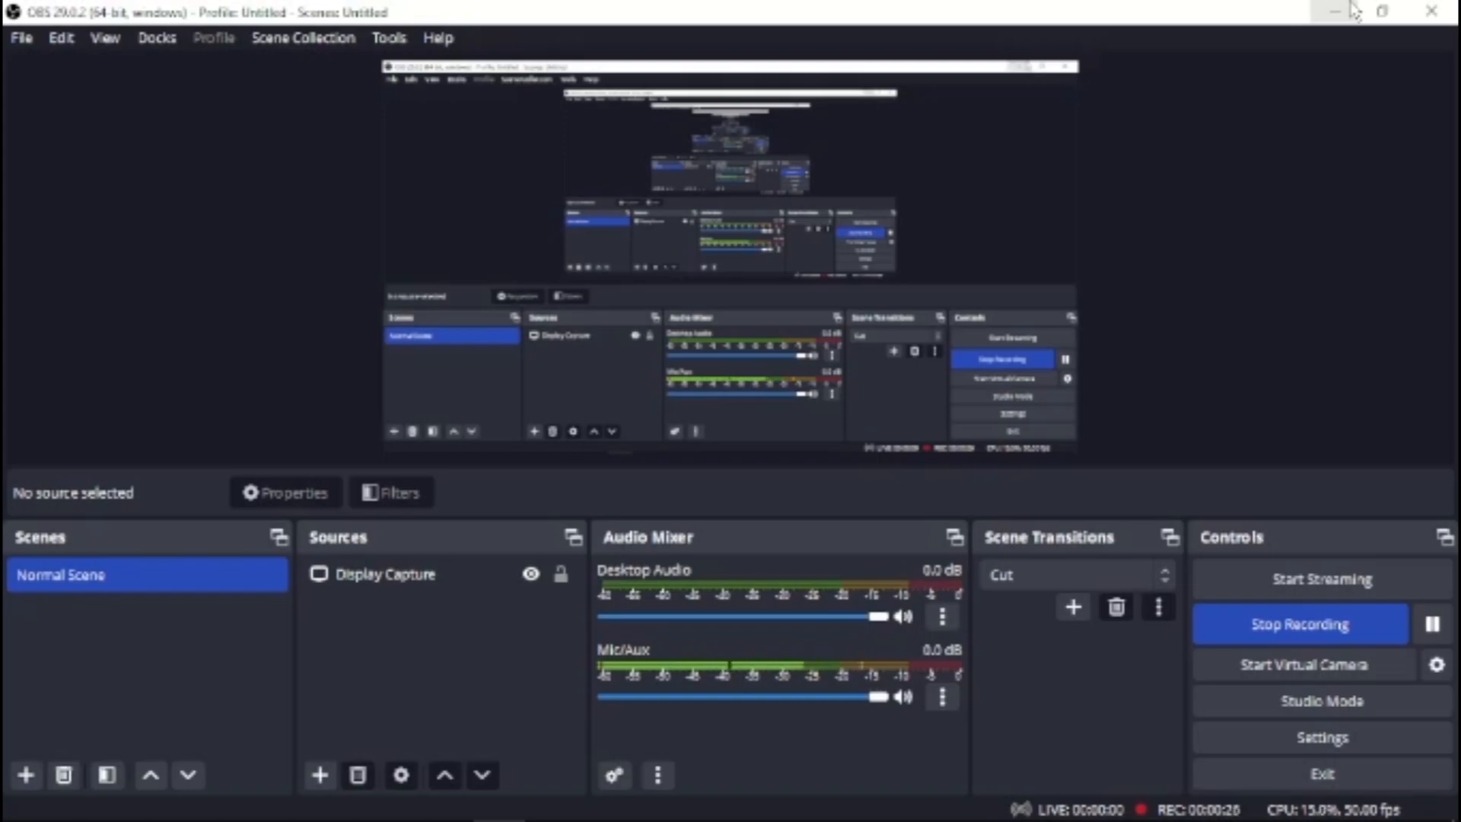
Minimize the recorder and open the folder C:\Program Files (x86)\Steam\steamapps\common\GarrysMod in File Explorer
{"action": "left_click", "coordinate": [1336, 10]}
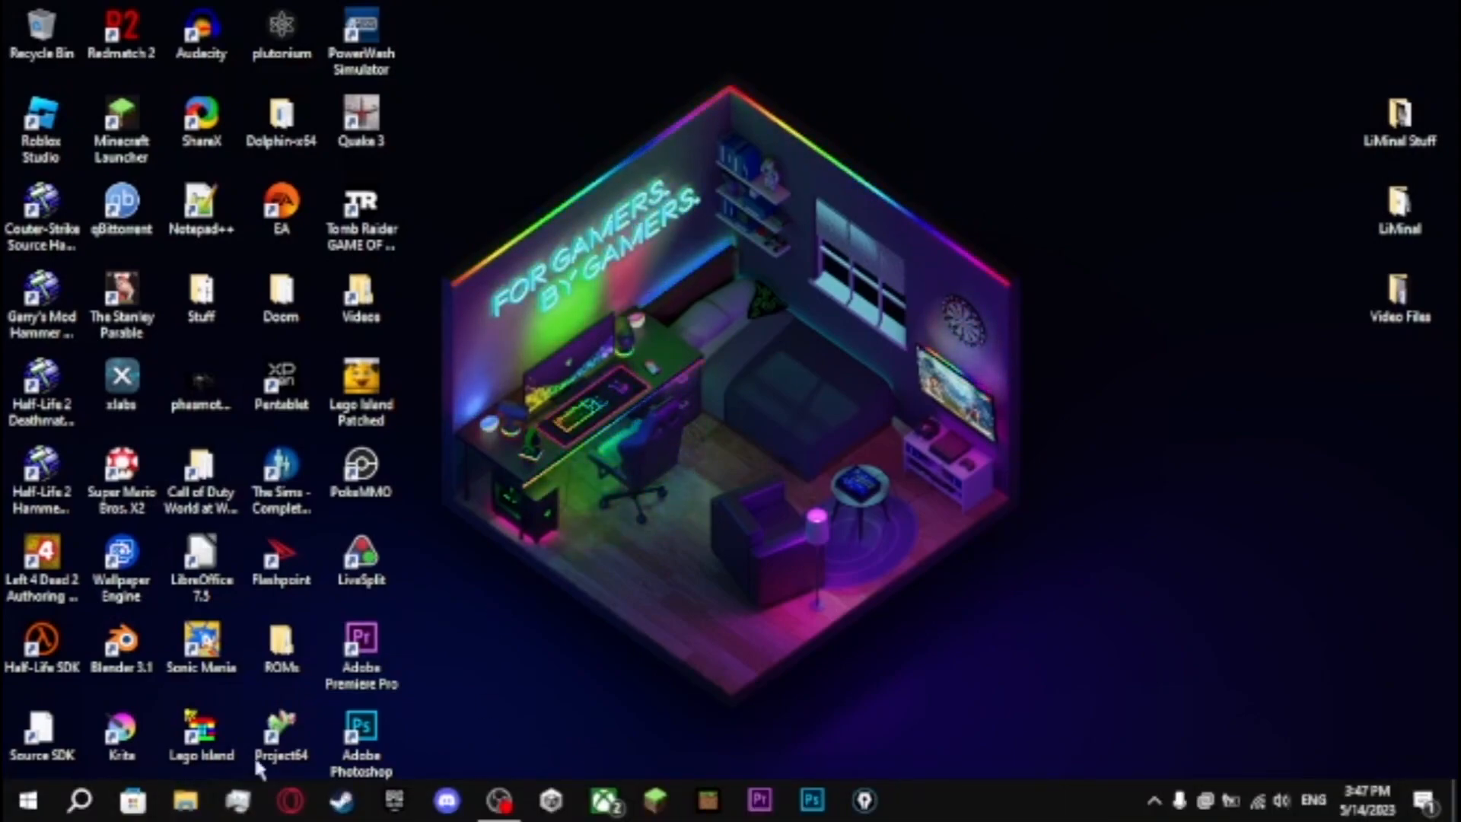
{"action": "key", "text": "super+e"}
{"action": "scroll", "coordinate": [296, 456], "scroll_direction": "down", "scroll_amount": 2}
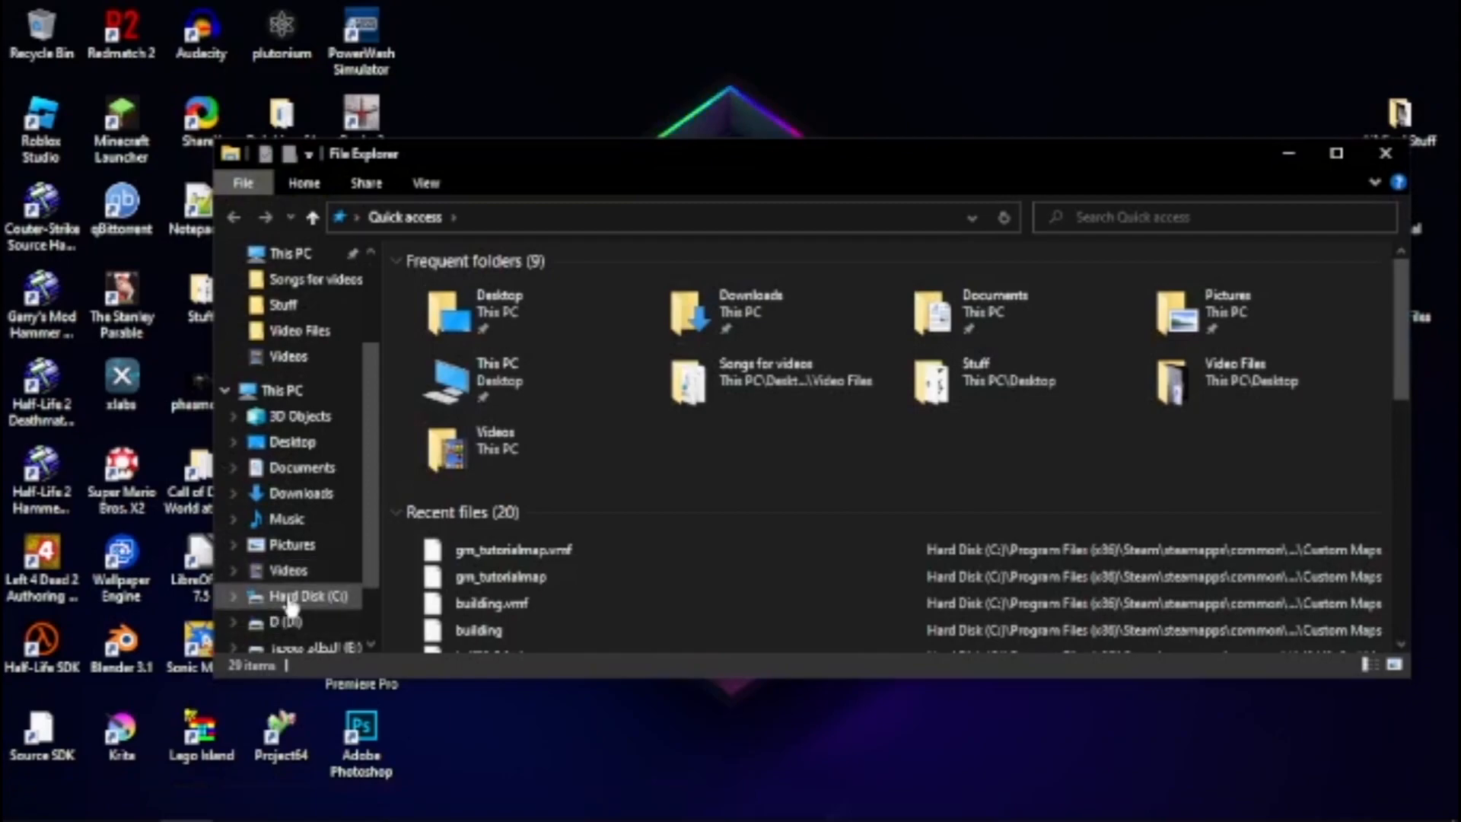
{"action": "left_click", "coordinate": [296, 595]}
{"action": "double_click", "coordinate": [553, 466]}
{"action": "left_click", "coordinate": [524, 555]}
{"action": "double_click", "coordinate": [524, 559]}
{"action": "scroll", "coordinate": [548, 533], "scroll_direction": "down", "scroll_amount": 1}
{"action": "double_click", "coordinate": [538, 618]}
{"action": "left_click", "coordinate": [489, 289]}
{"action": "double_click", "coordinate": [489, 289]}
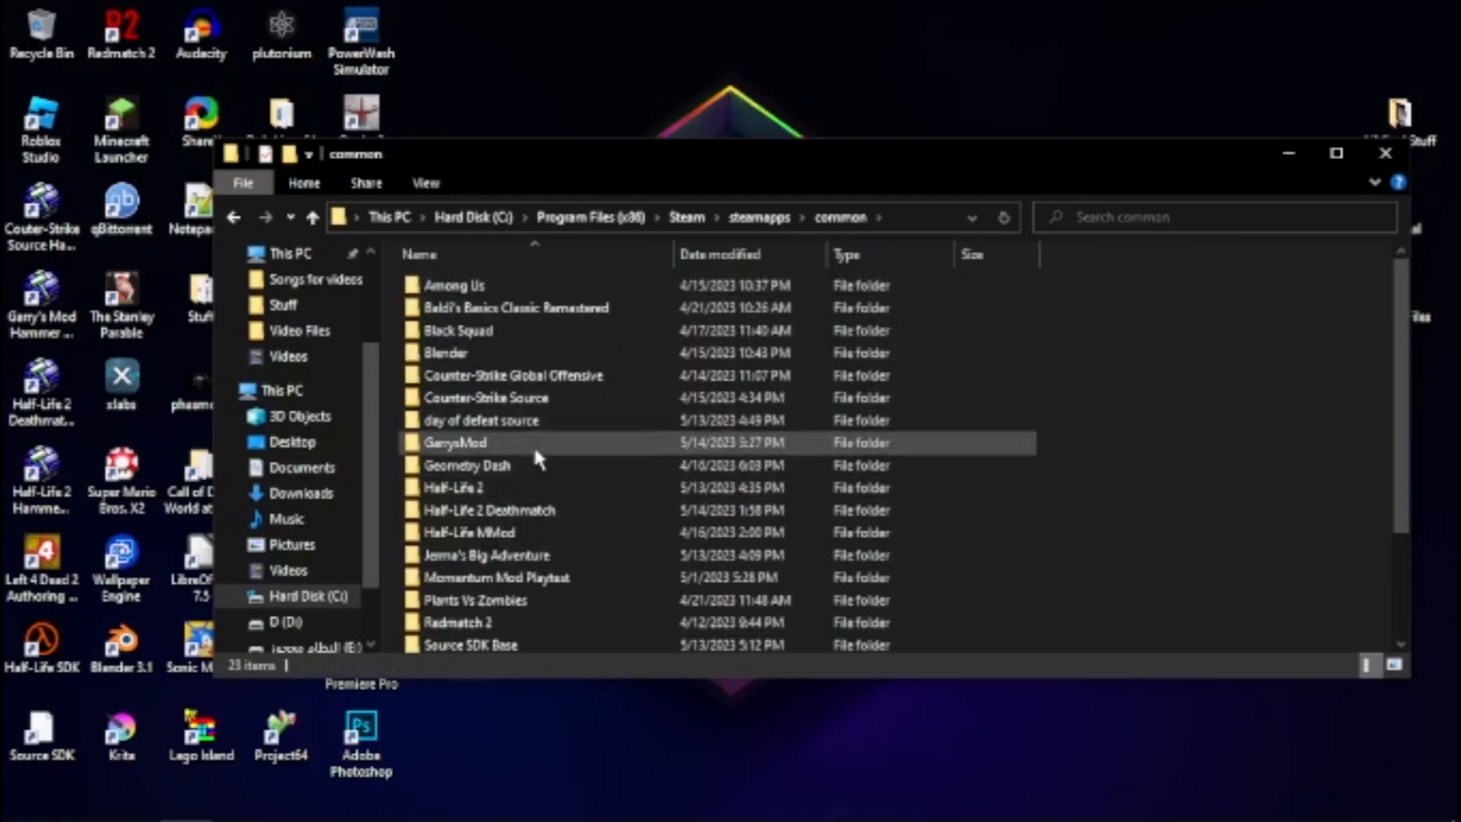
{"action": "left_click_drag", "start_coordinate": [1229, 554], "coordinate": [1153, 449]}
Switch to Steam and open the properties of Garry's Mod from the game library
{"action": "mouse_move", "coordinate": [605, 819]}
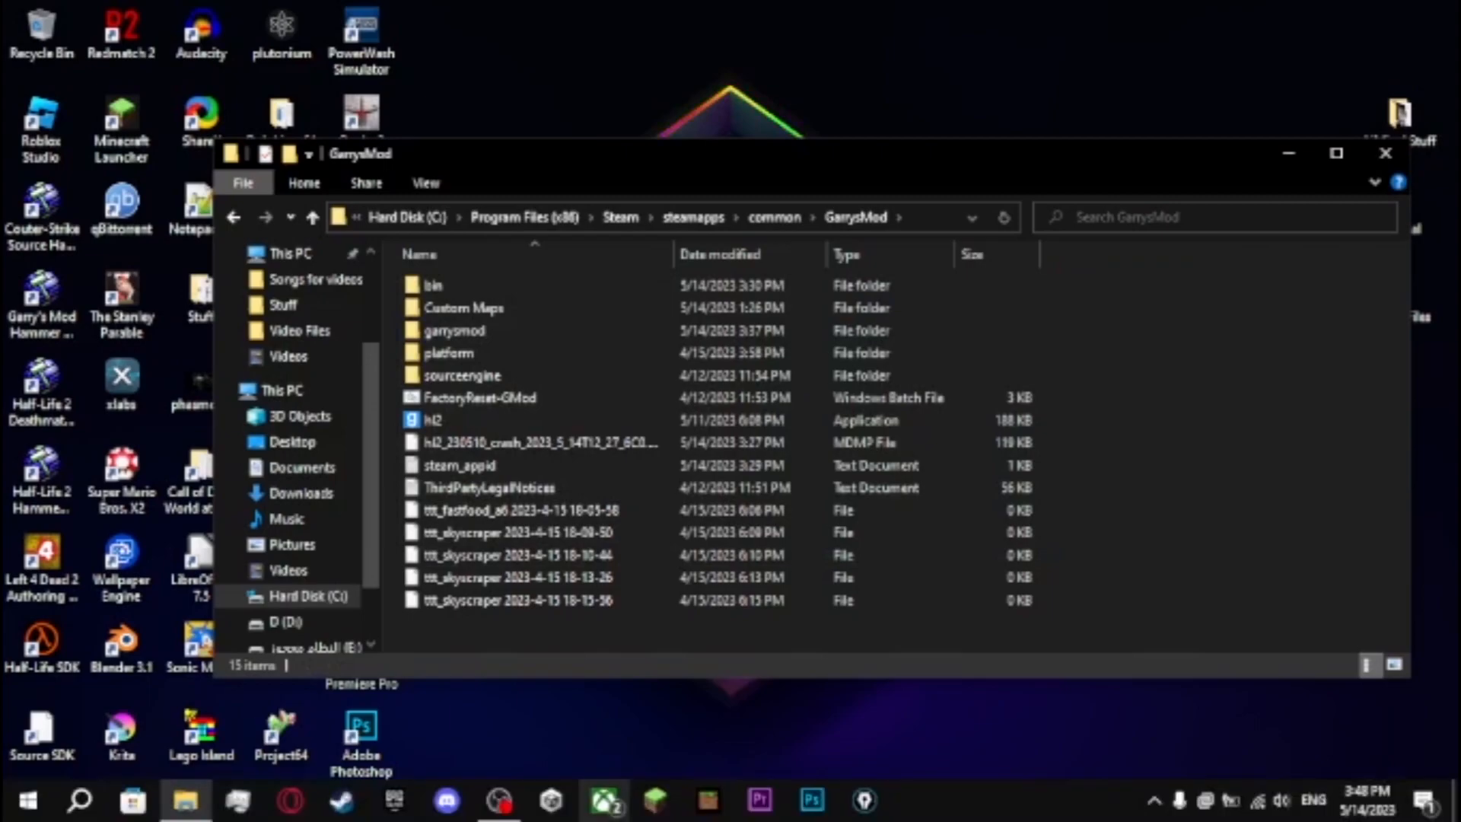
{"action": "left_click", "coordinate": [340, 800]}
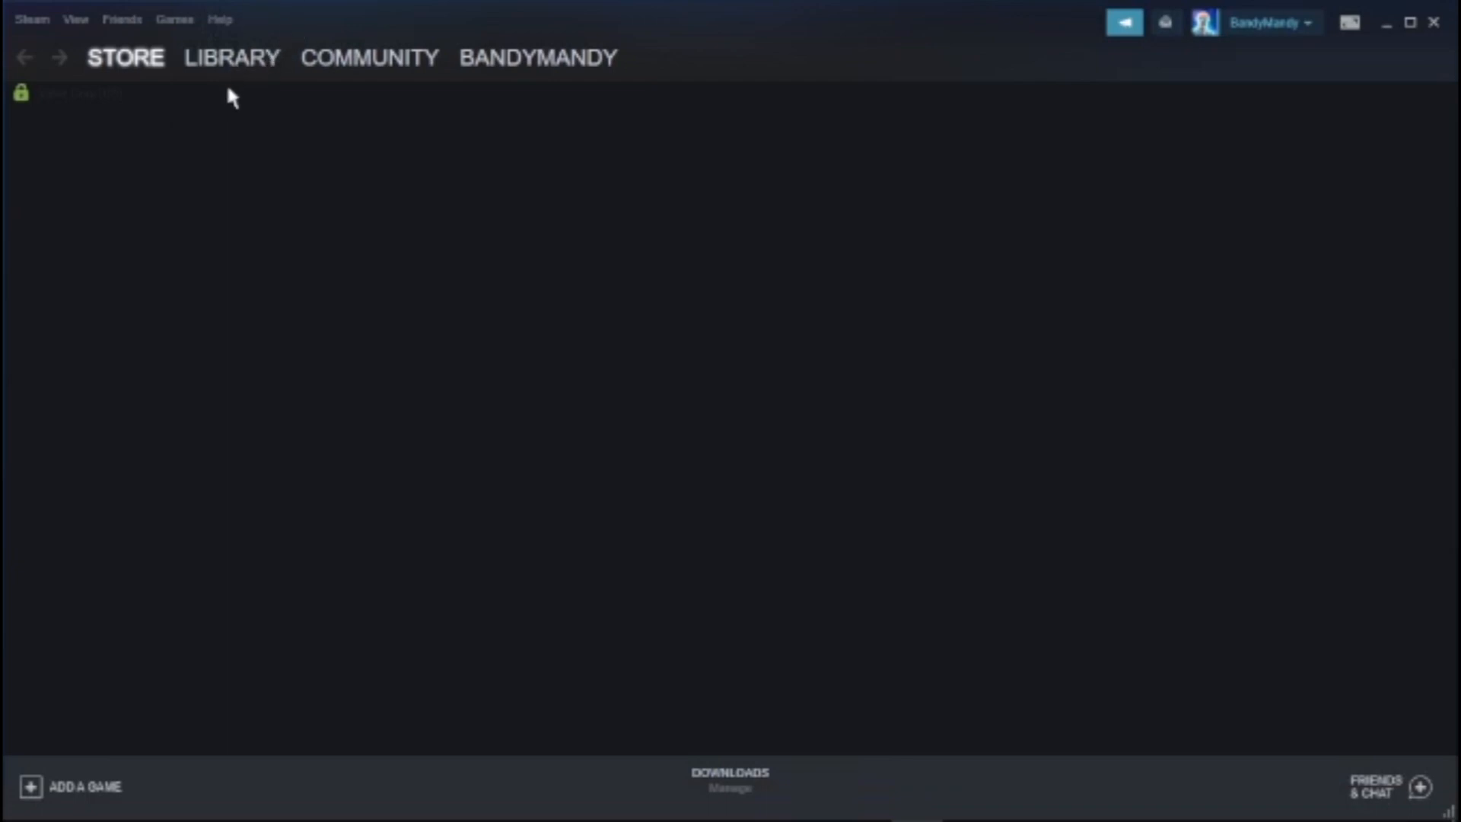
{"action": "left_click", "coordinate": [232, 57]}
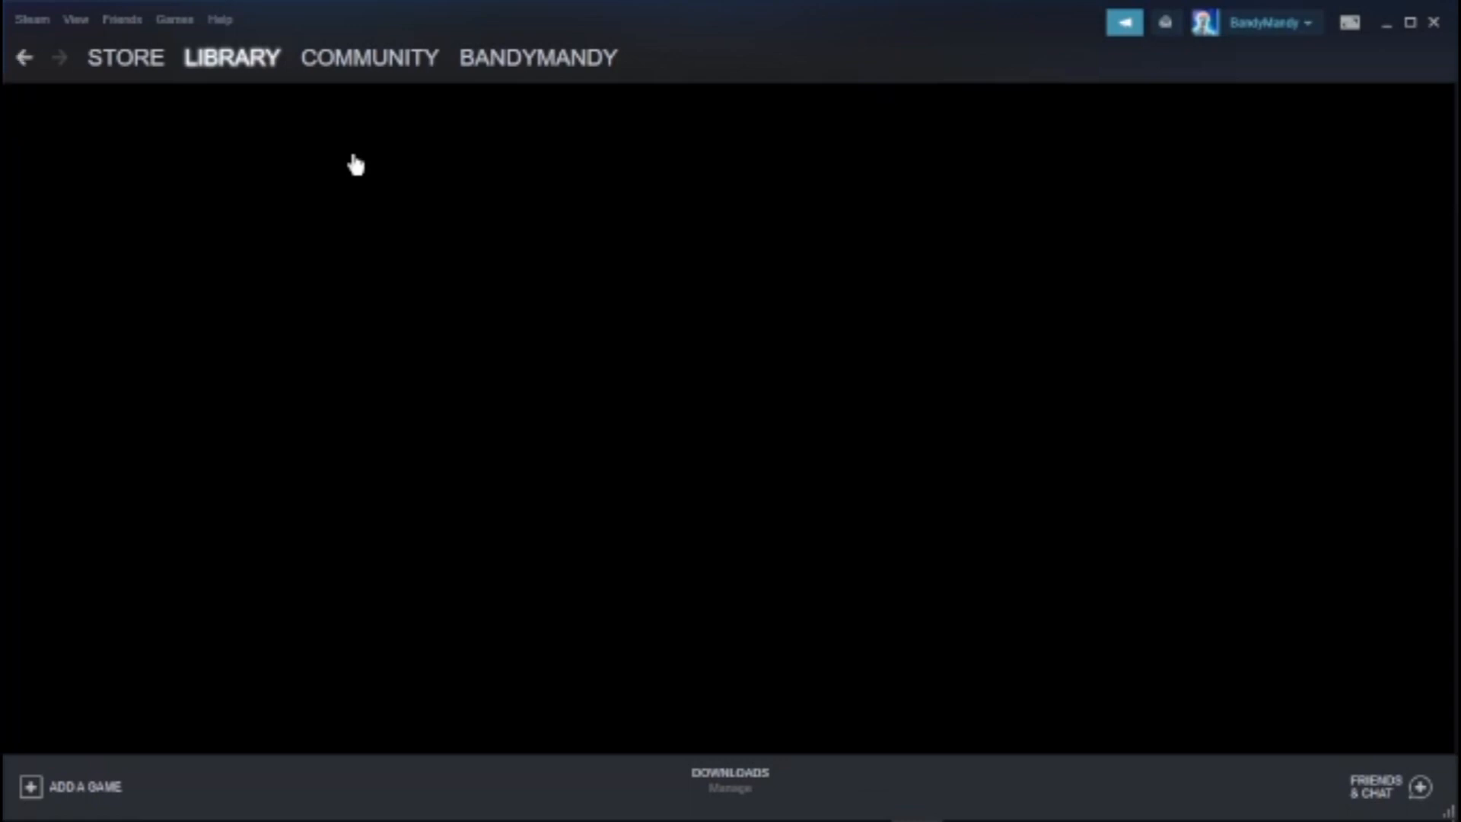
{"action": "scroll", "coordinate": [689, 517], "scroll_direction": "down", "scroll_amount": 2}
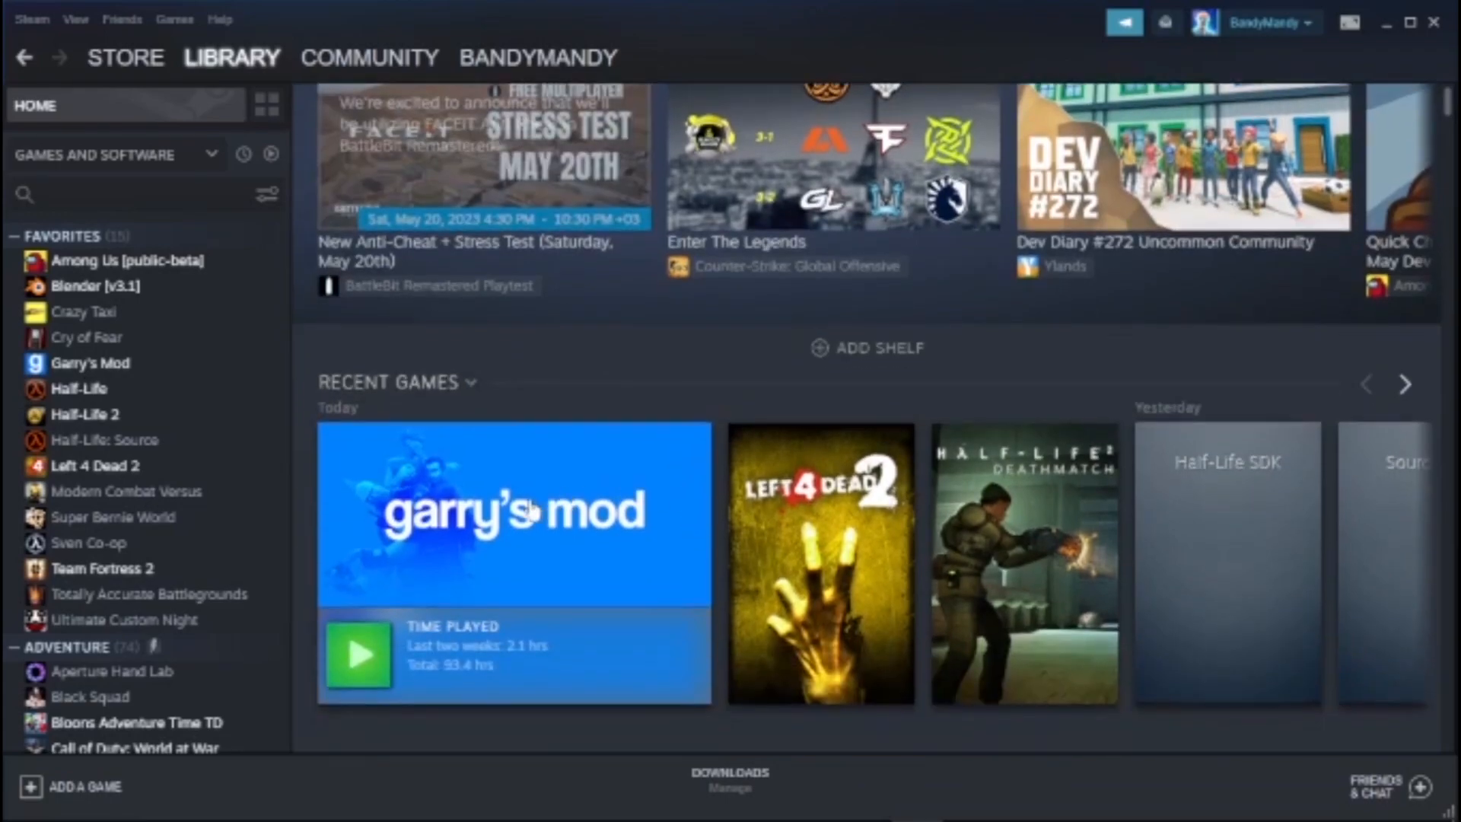
{"action": "right_click", "coordinate": [532, 505]}
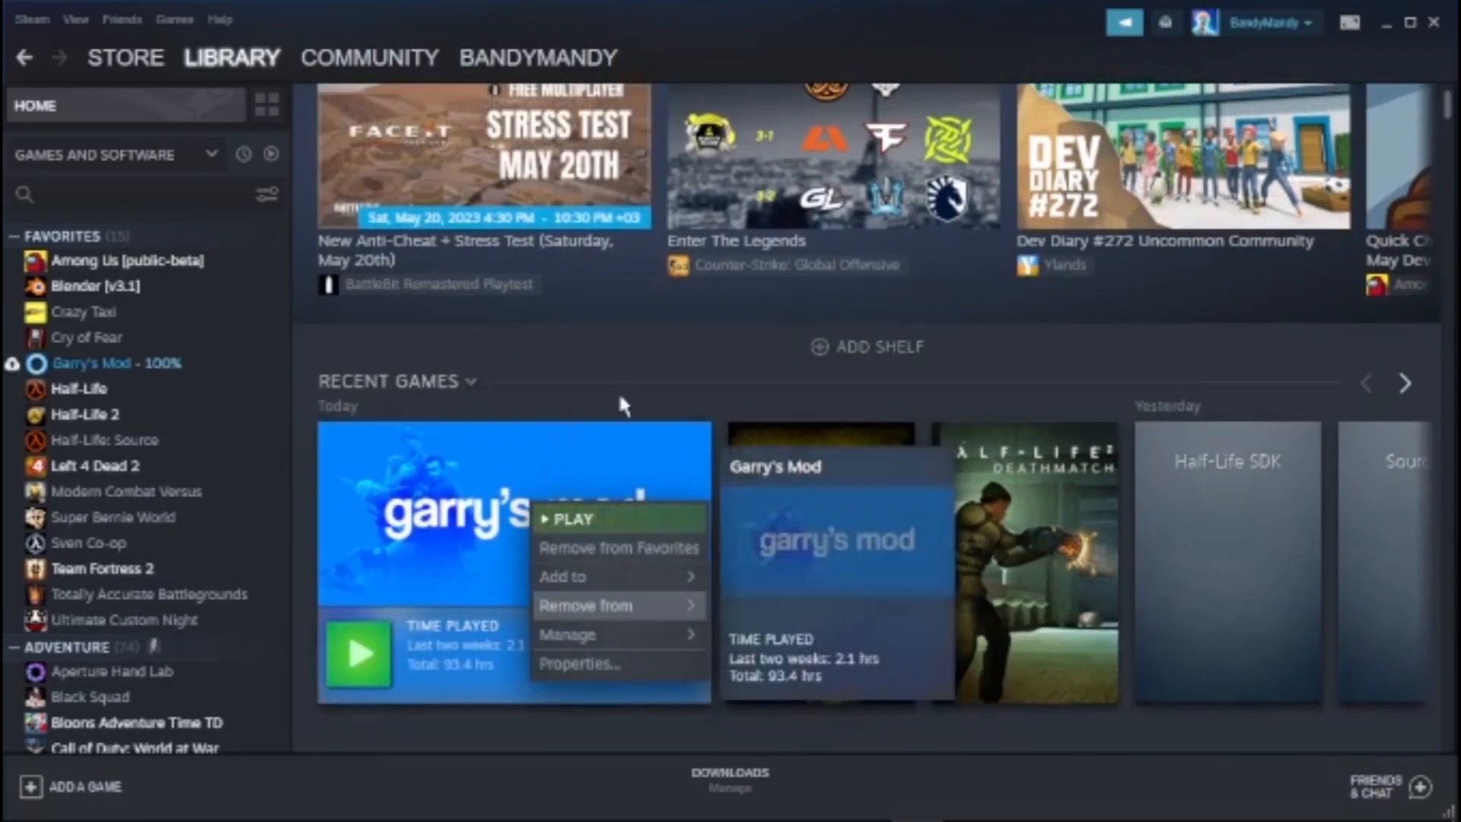
{"action": "left_click", "coordinate": [619, 392]}
{"action": "right_click", "coordinate": [418, 572]}
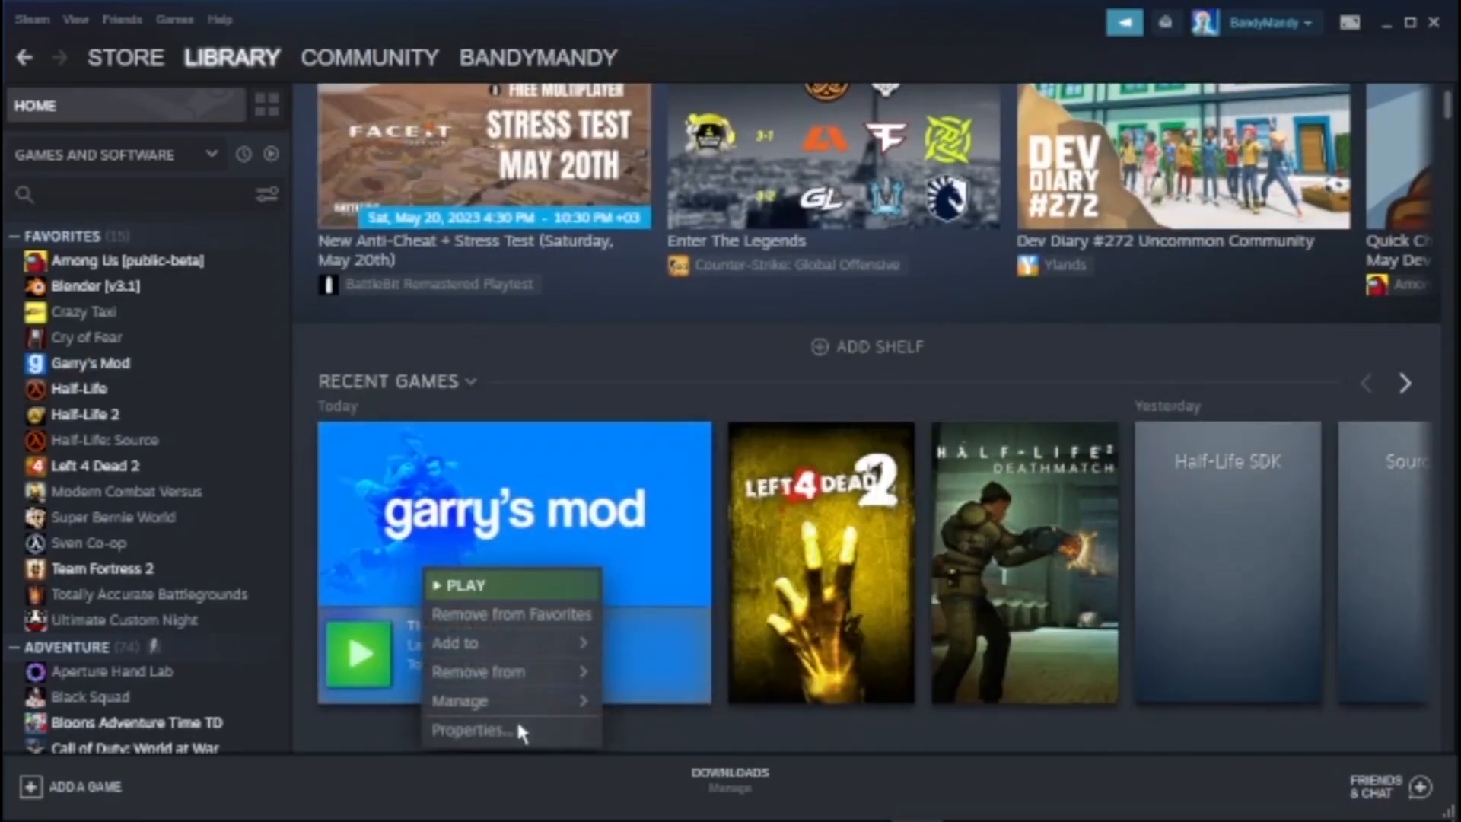
{"action": "left_click", "coordinate": [519, 721]}
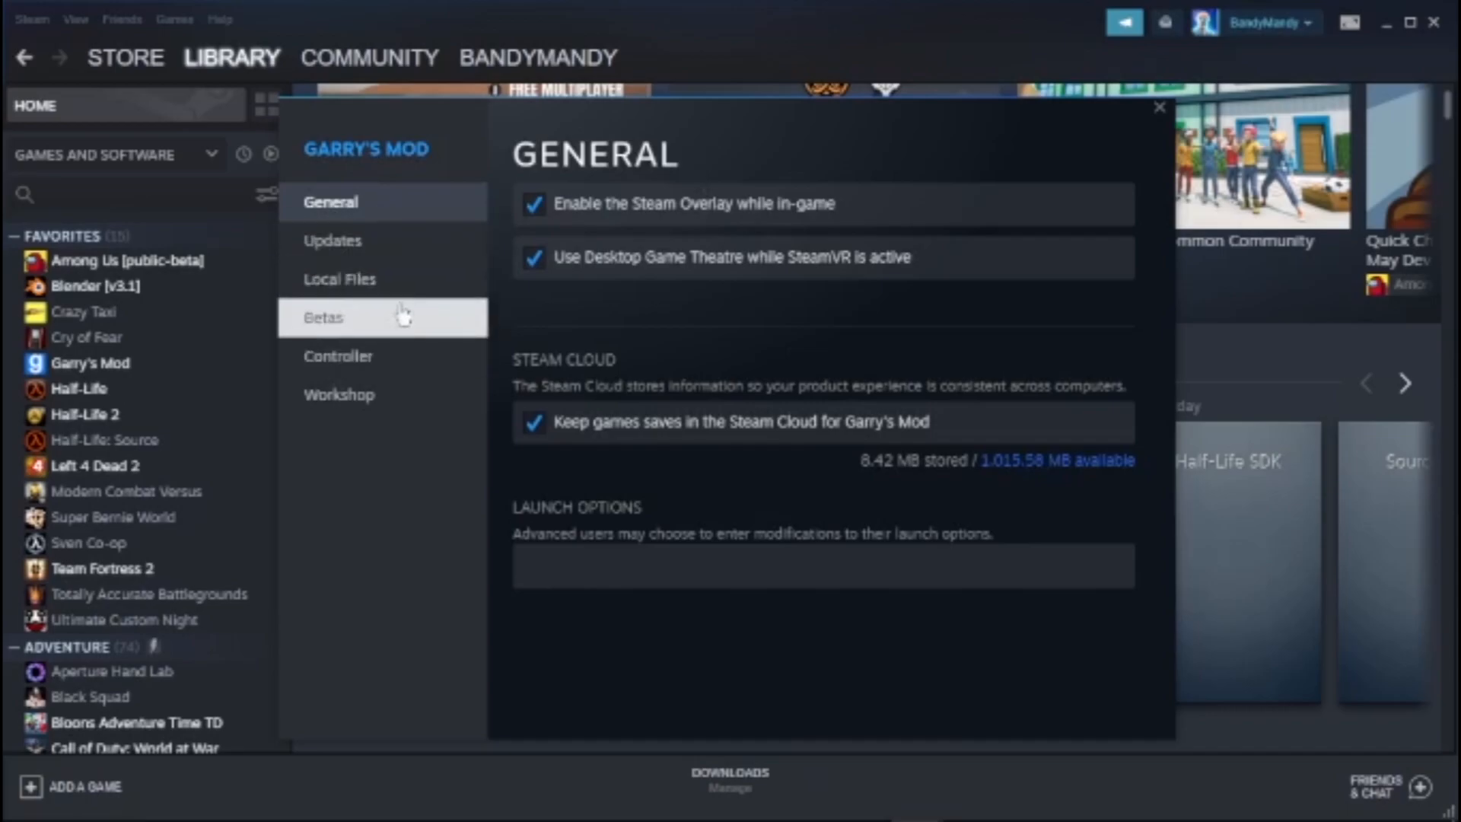
Browse Garry's Mod's local files from its properties, close the properties dialog and bring the GarrysMod folder window forward
{"action": "left_click", "coordinate": [432, 280]}
{"action": "left_click", "coordinate": [1016, 210]}
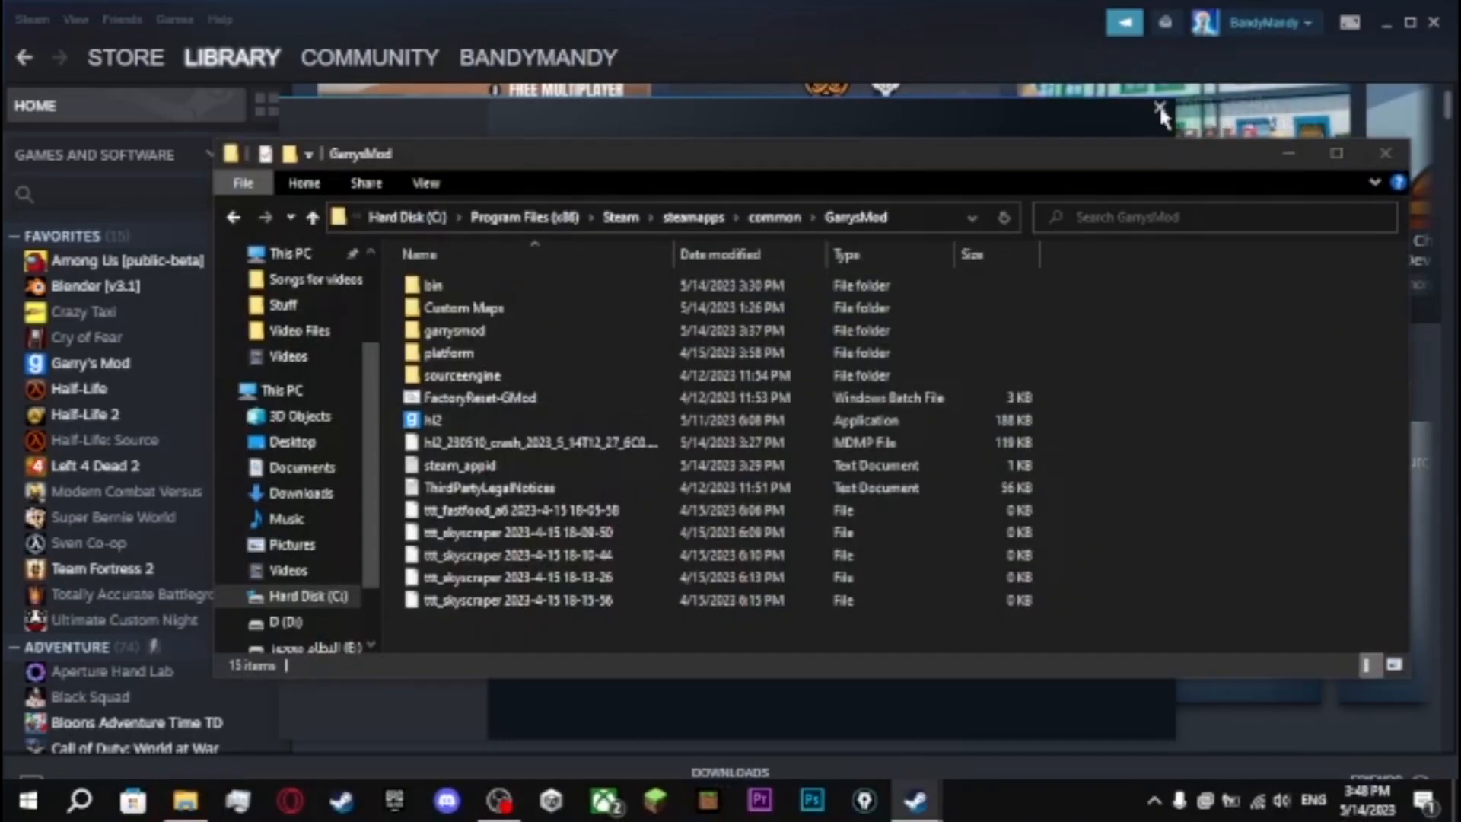
{"action": "left_click", "coordinate": [1159, 109]}
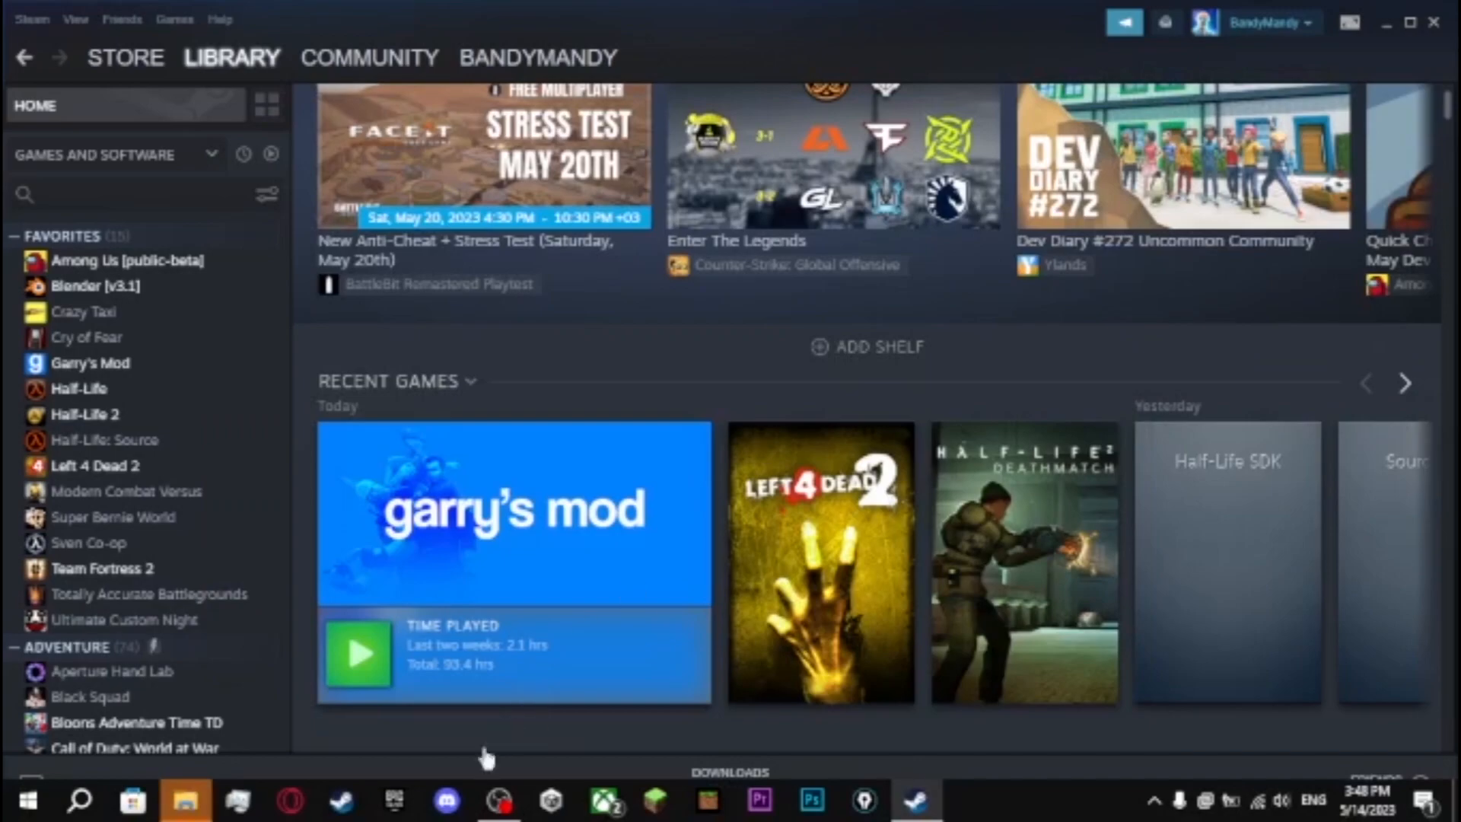
{"action": "left_click", "coordinate": [204, 799]}
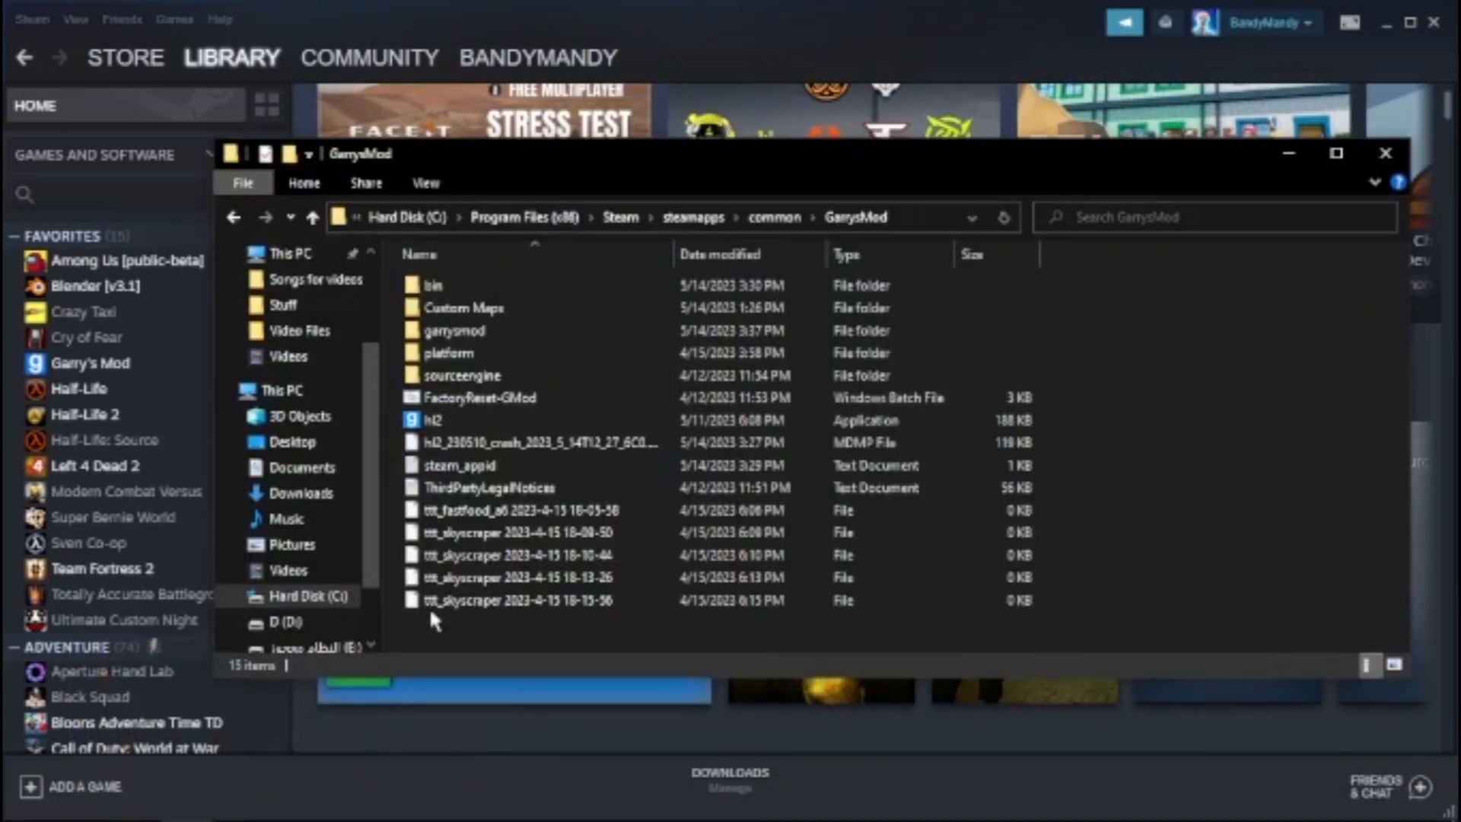
Locate the hammer application in the GarrysMod bin folder and close the File Explorer and Steam windows
{"action": "double_click", "coordinate": [674, 283]}
{"action": "scroll", "coordinate": [642, 586], "scroll_direction": "down", "scroll_amount": 2}
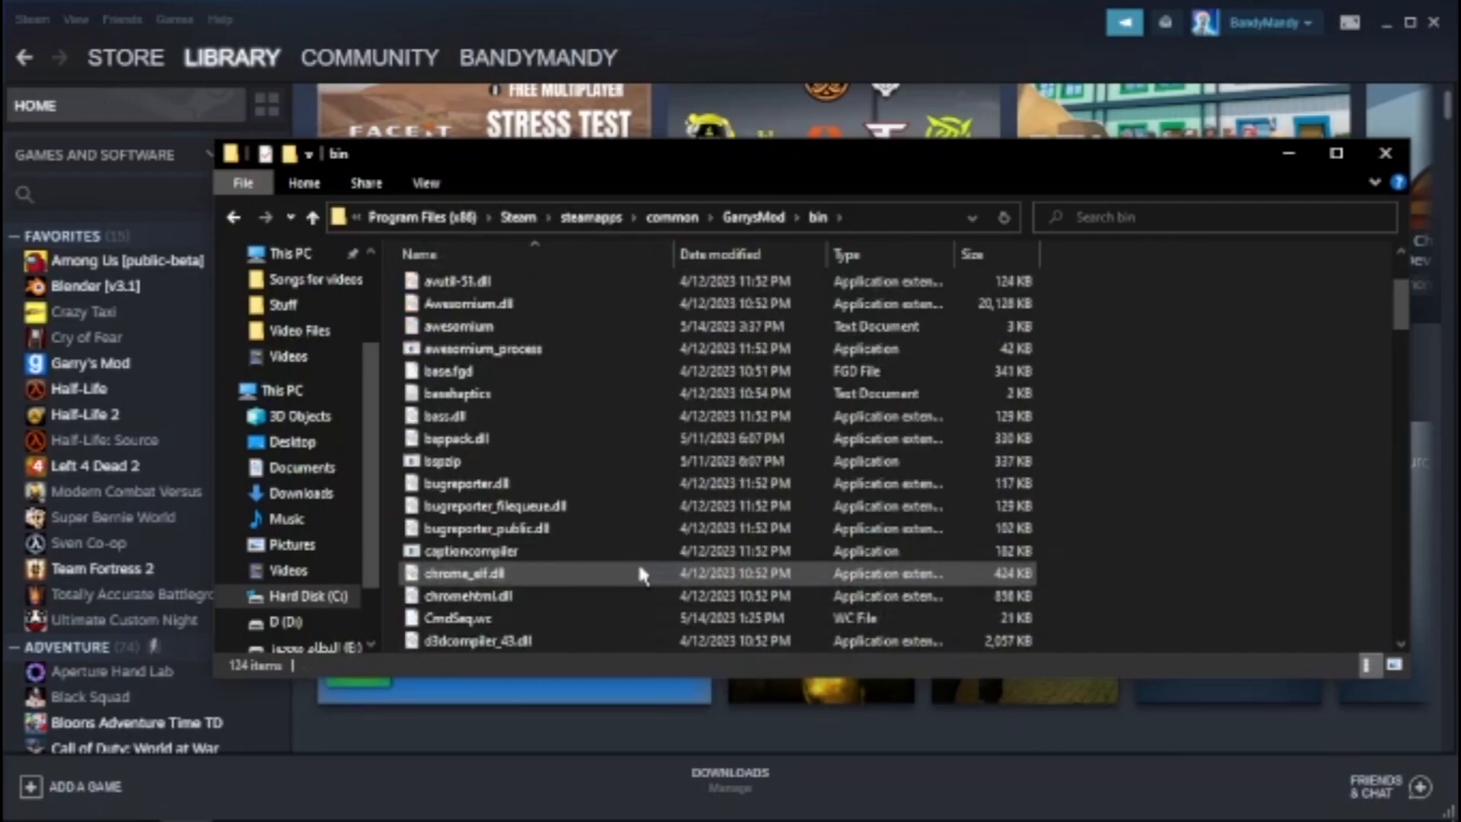
{"action": "scroll", "coordinate": [614, 593], "scroll_direction": "down", "scroll_amount": 9}
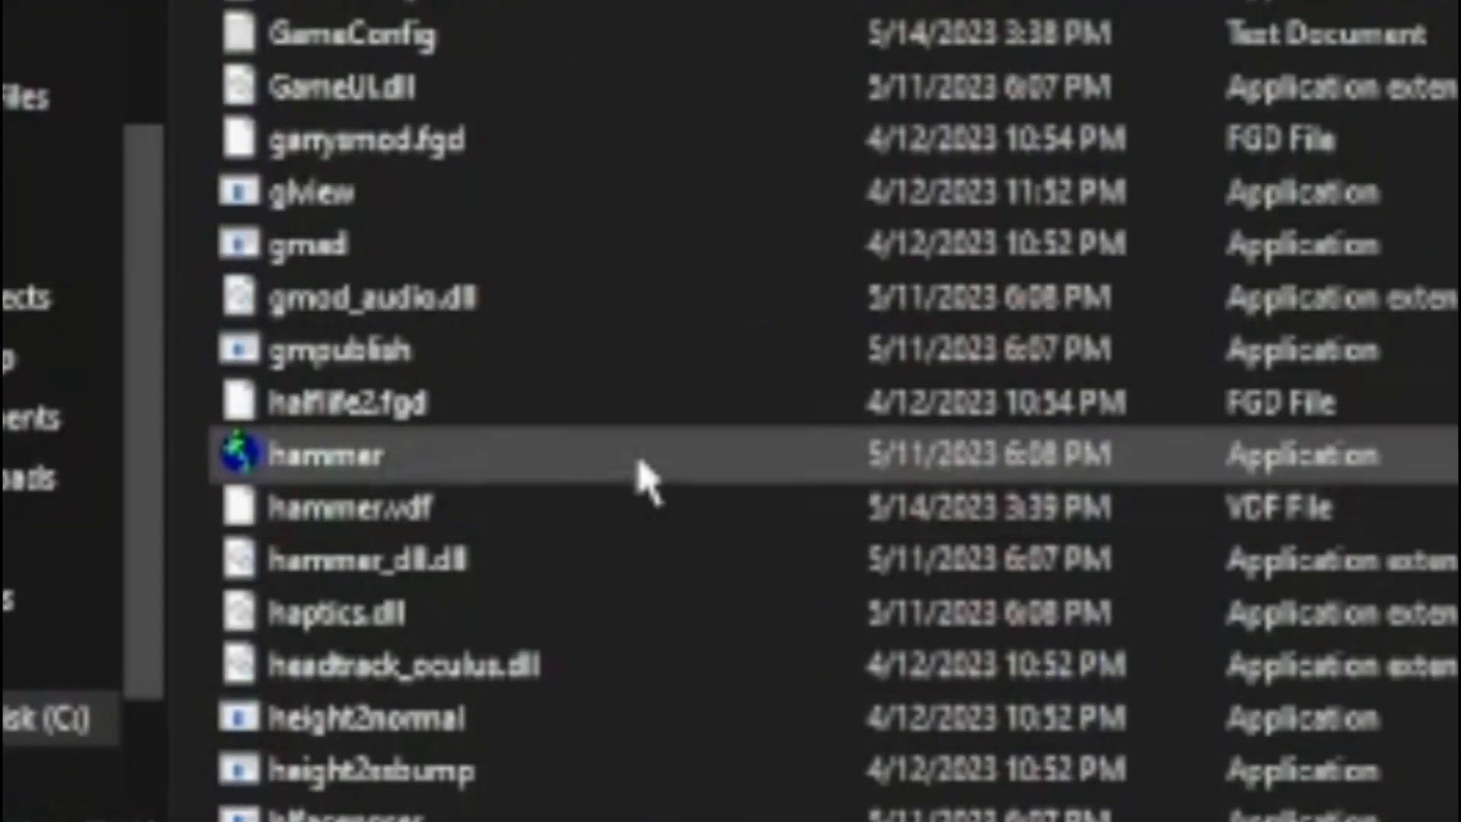
{"action": "left_click", "coordinate": [835, 455]}
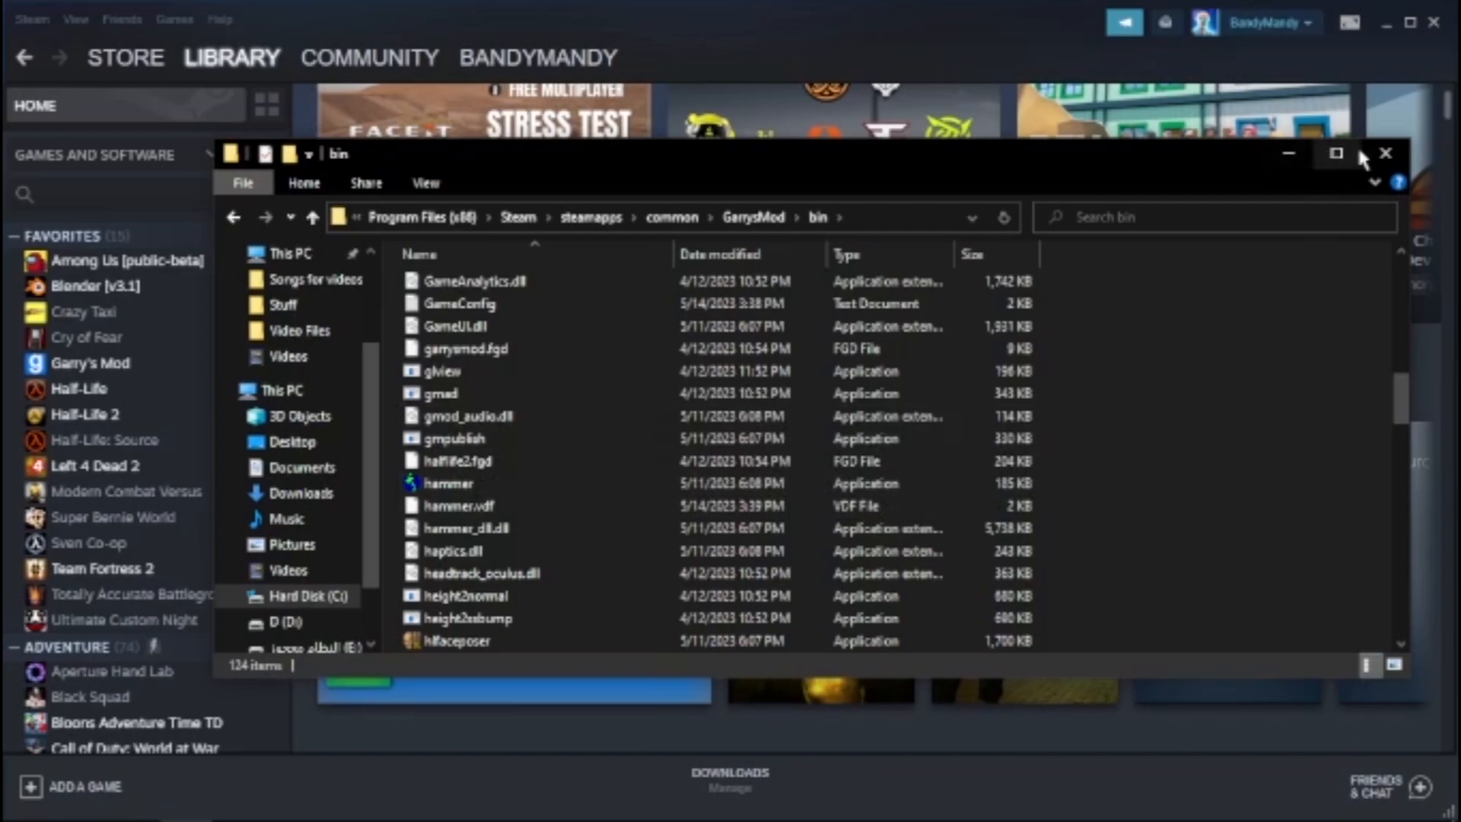
{"action": "left_click", "coordinate": [1385, 153]}
{"action": "left_click", "coordinate": [1433, 23]}
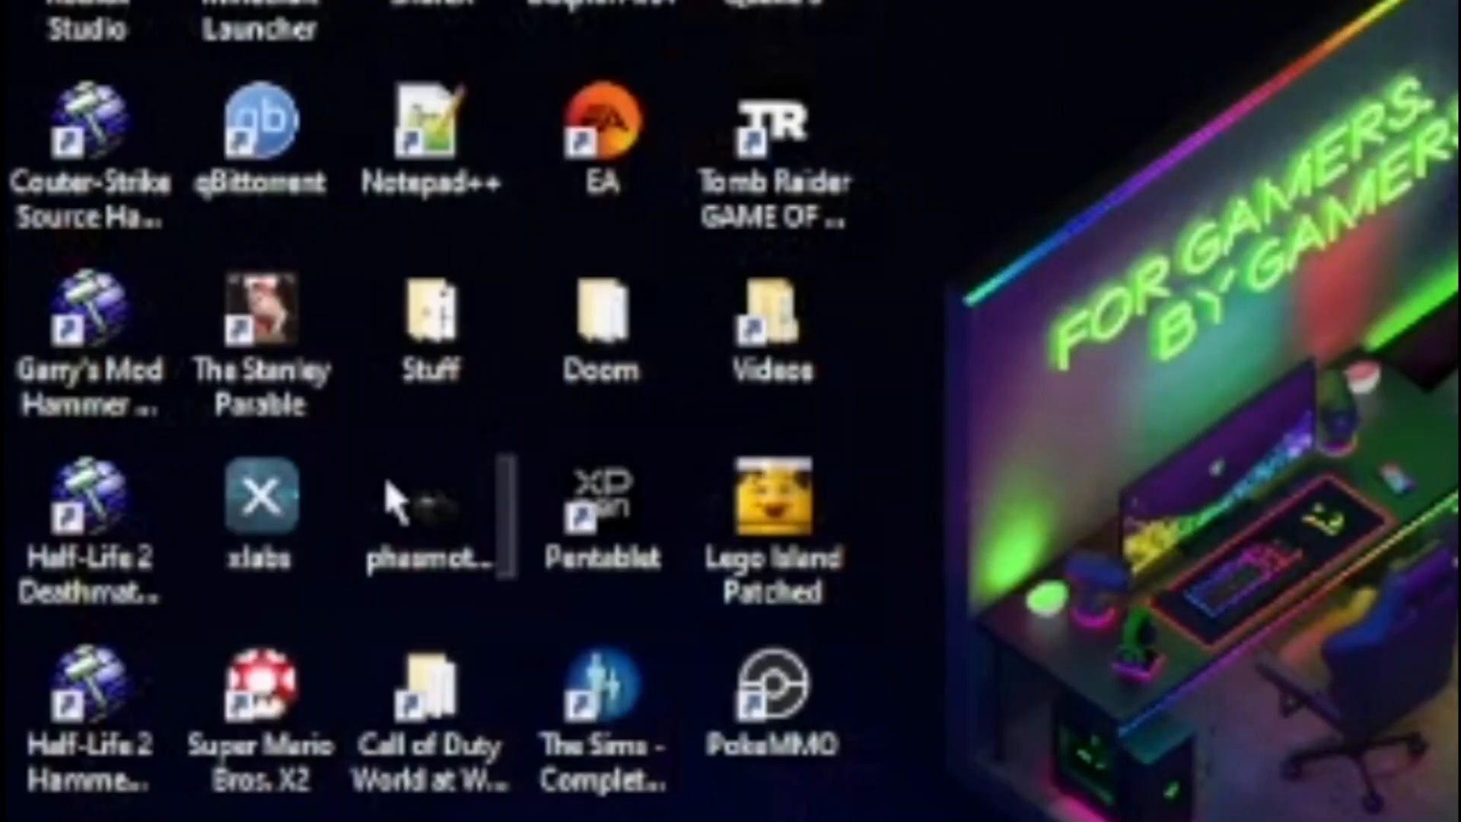
Launch the Garry's Mod Hammer Editor from its desktop shortcut
{"action": "double_click", "coordinate": [39, 288]}
{"action": "left_click_drag", "start_coordinate": [131, 261], "coordinate": [172, 371]}
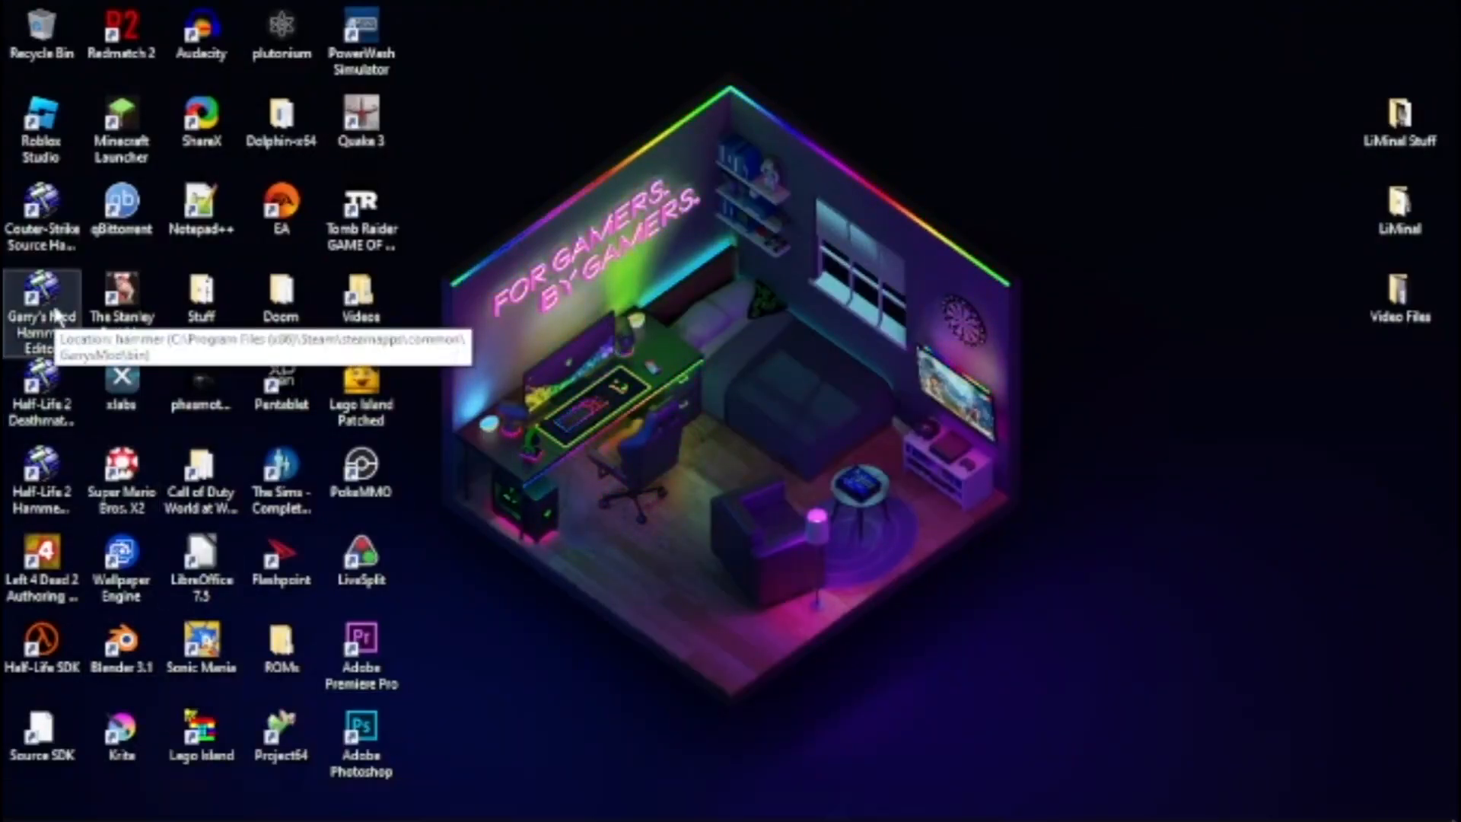
{"action": "double_click", "coordinate": [57, 316]}
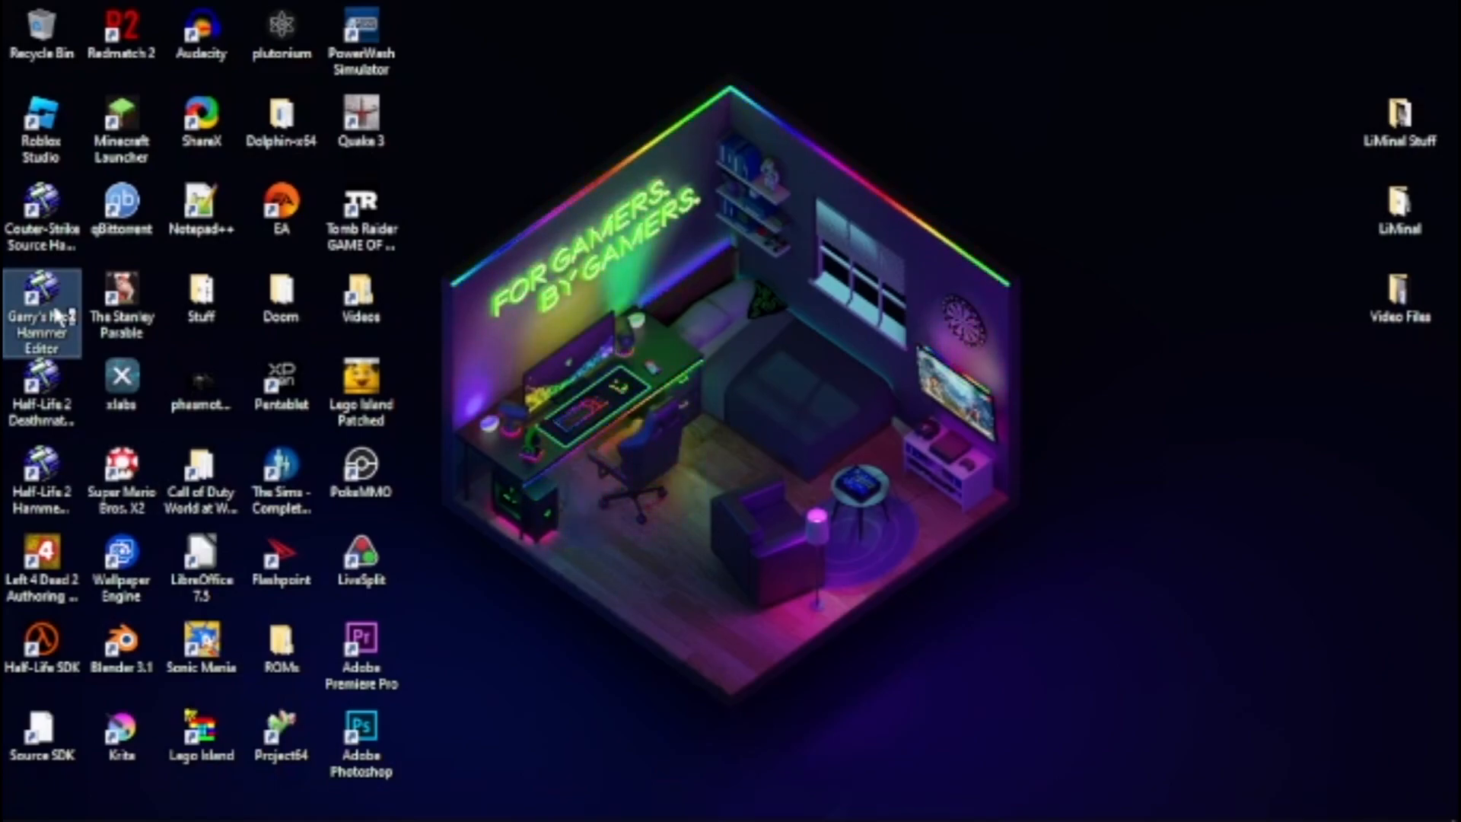
{"action": "double_click", "coordinate": [57, 213]}
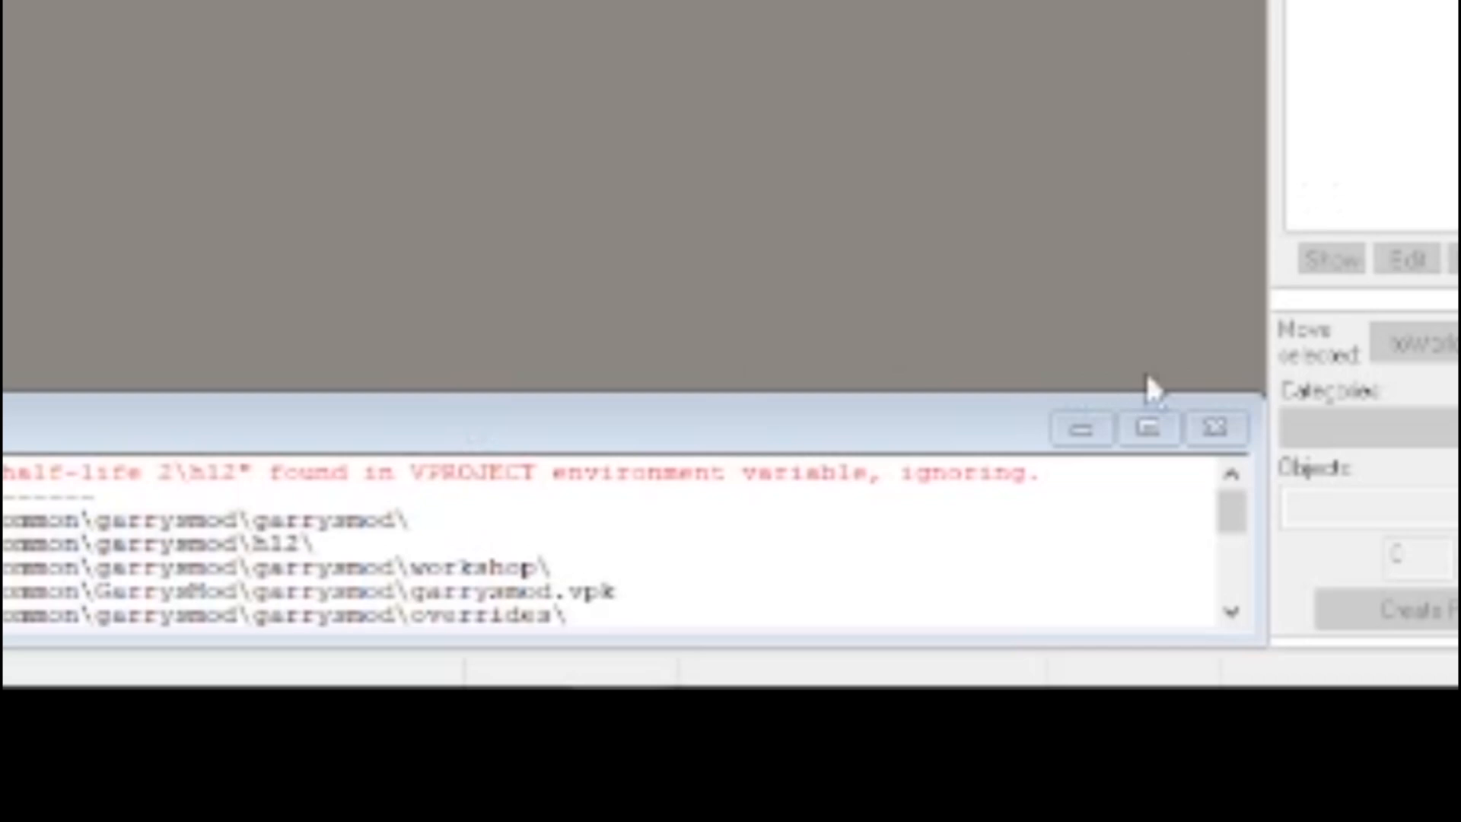
{"action": "left_click", "coordinate": [1215, 426]}
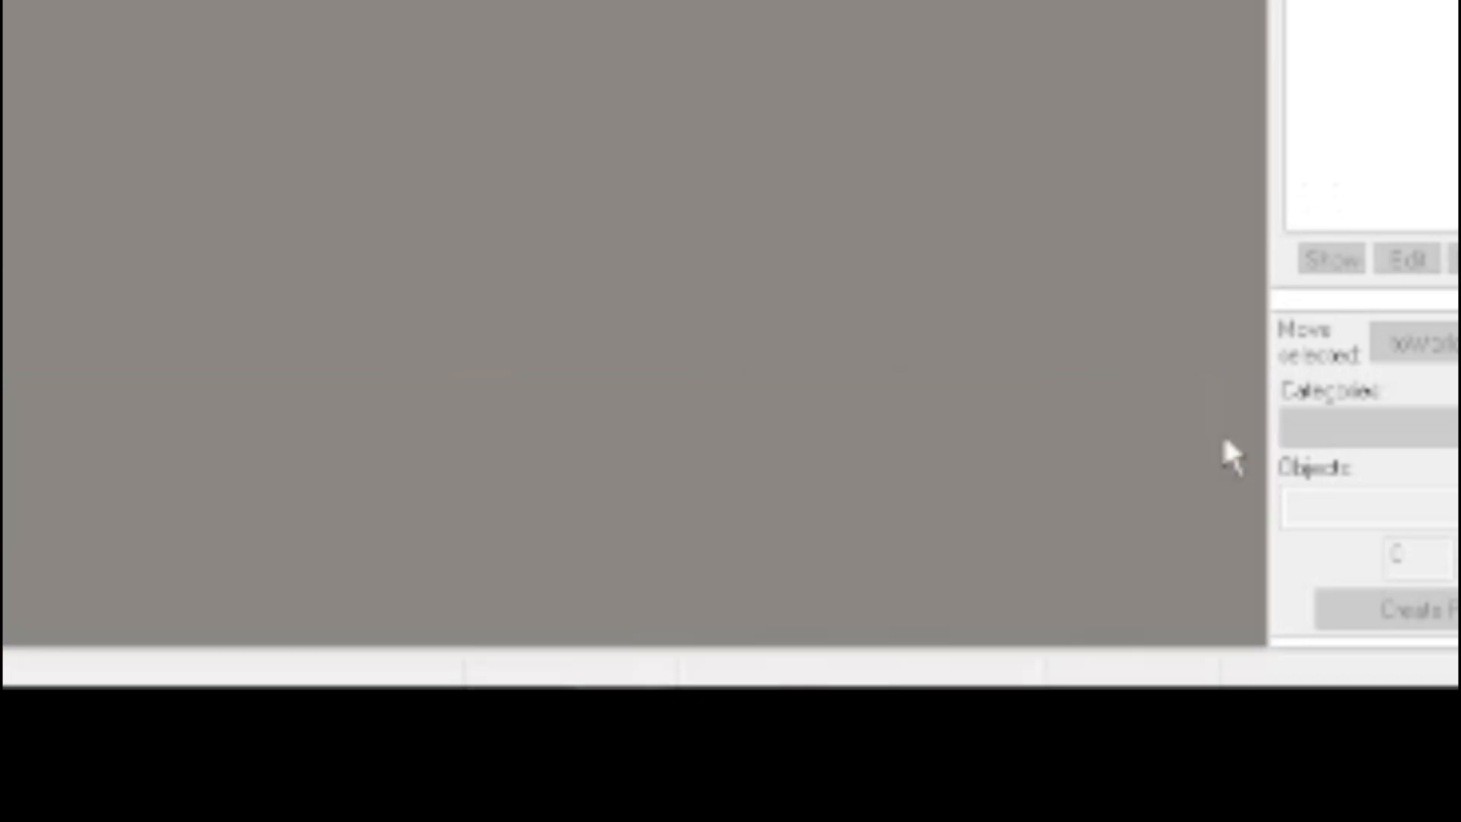
Open the Hammer configuration options and inspect halflife2.fgd, garrysmod.fgd and base.fgd in the file picker for adding game data files
{"action": "left_click", "coordinate": [59, 35]}
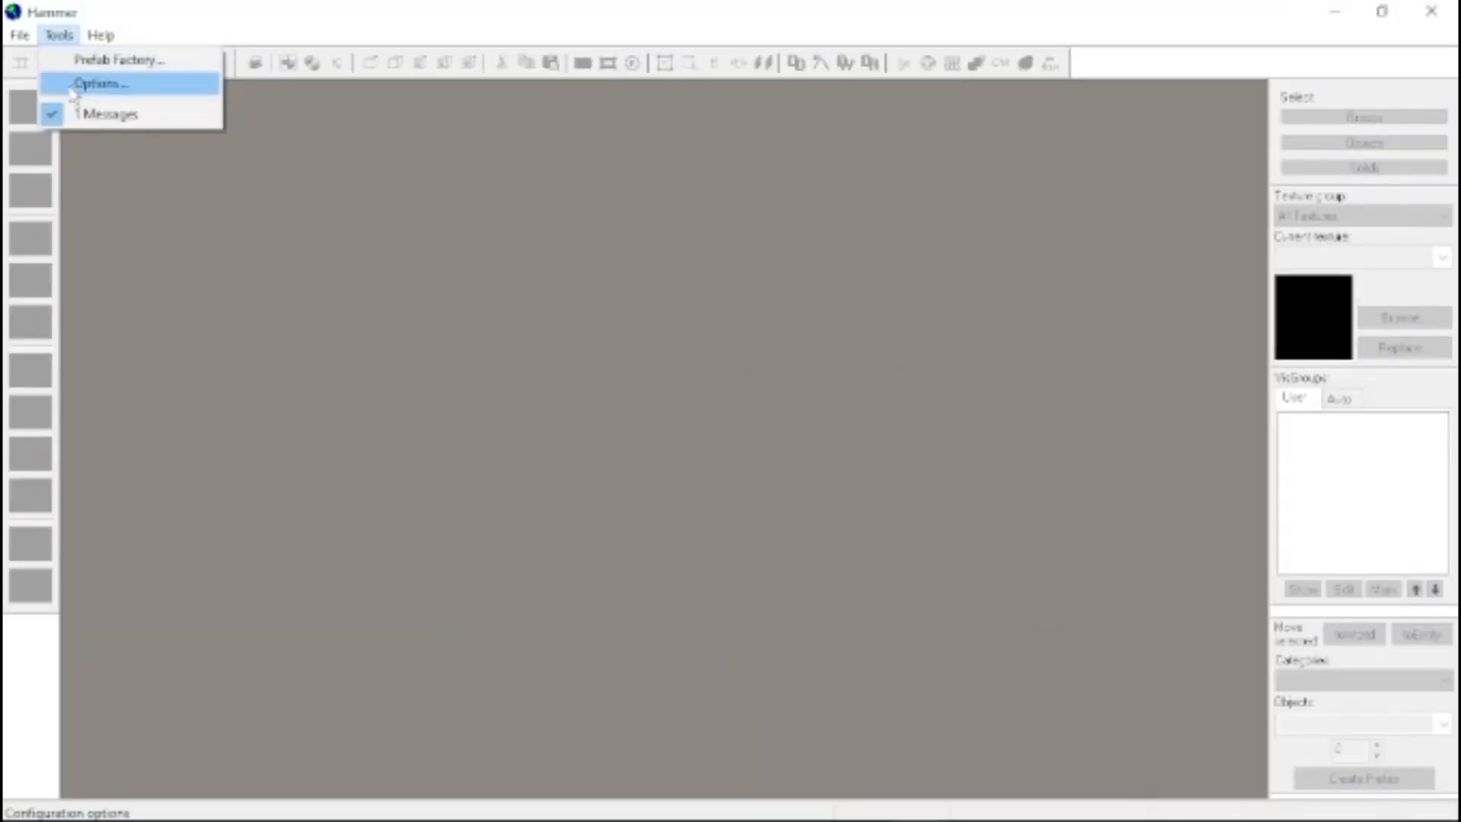
{"action": "left_click", "coordinate": [91, 84]}
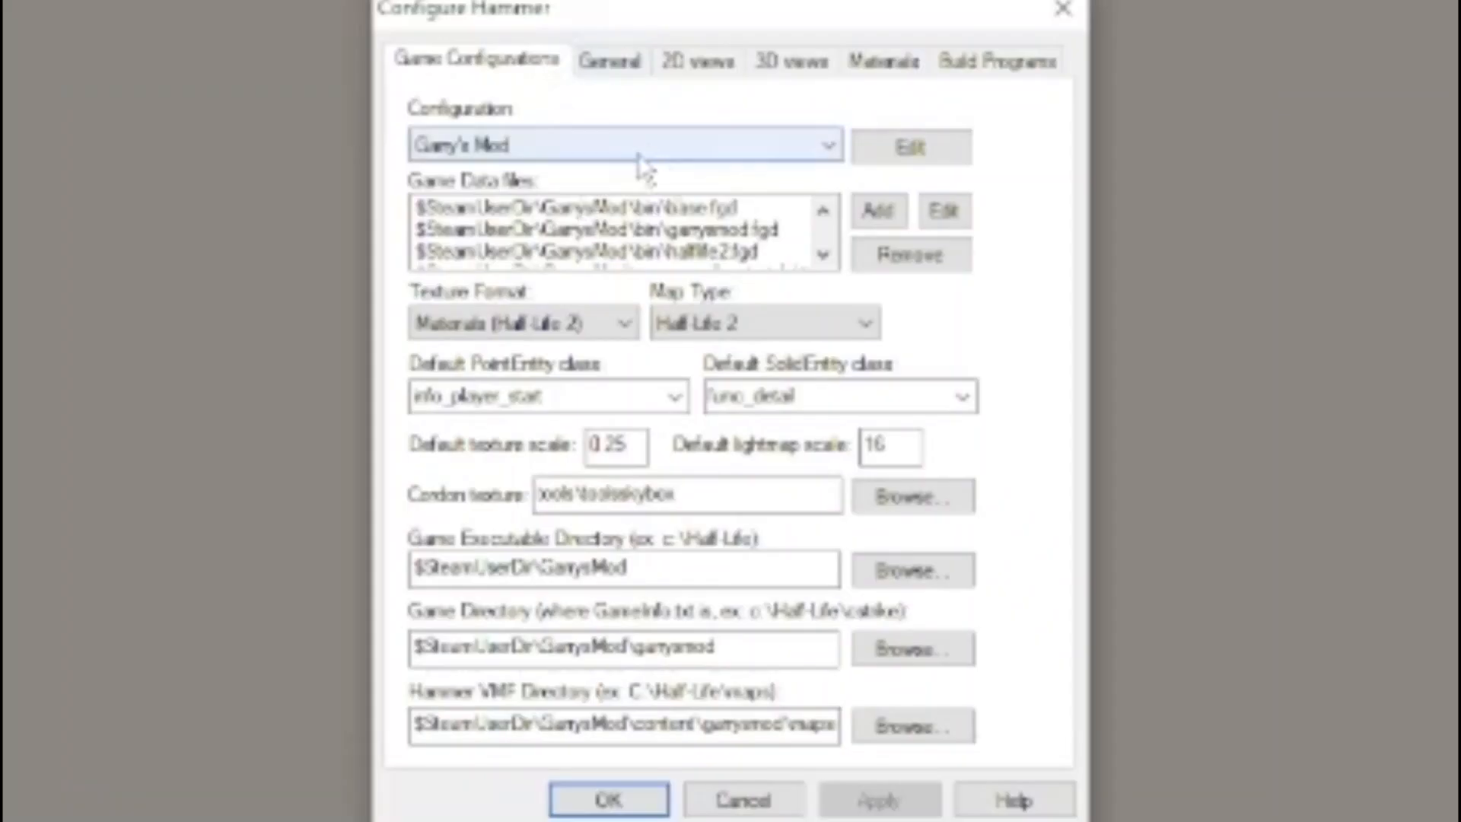
{"action": "left_click", "coordinate": [879, 210]}
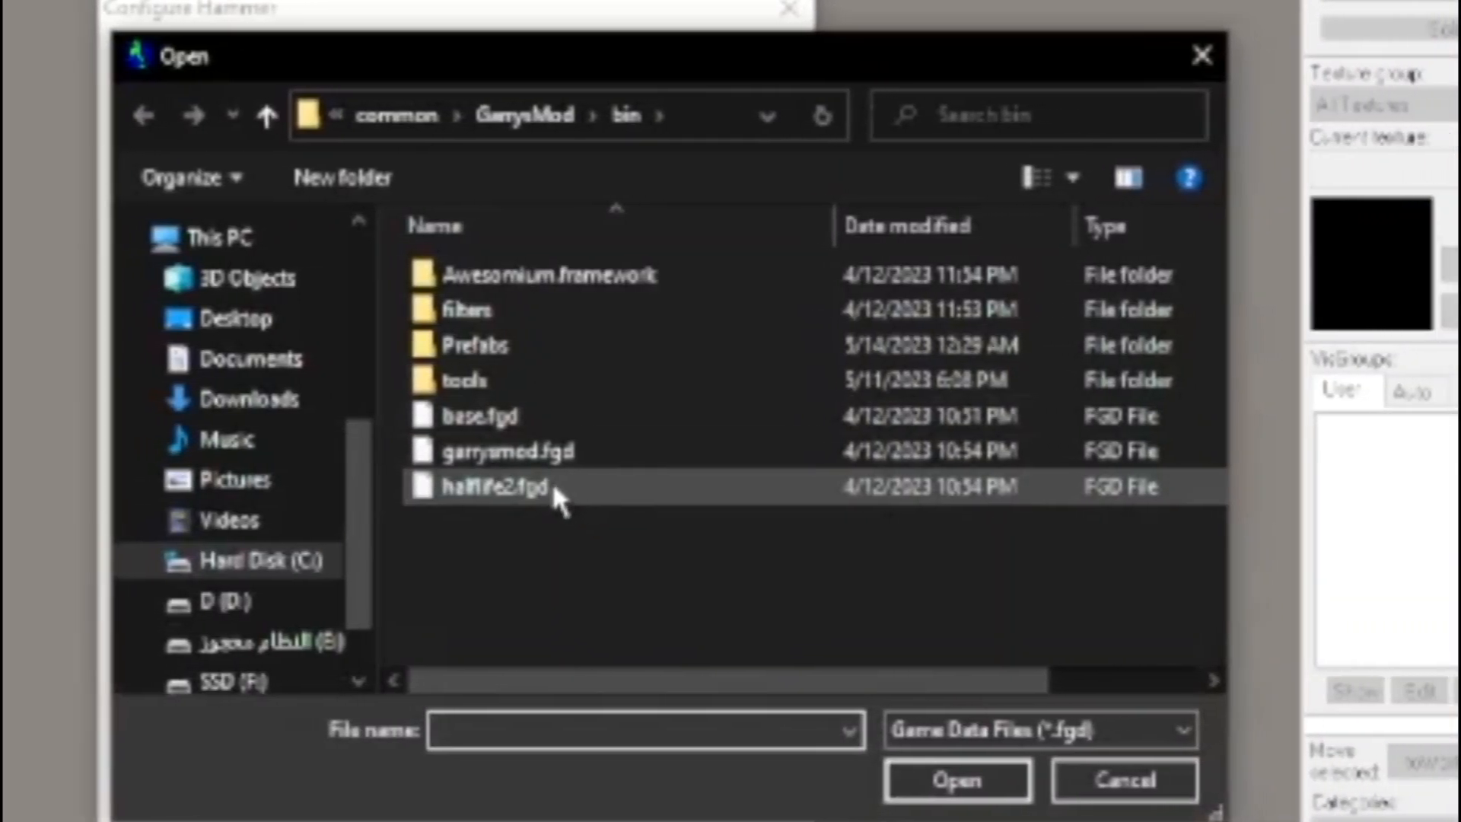
{"action": "left_click", "coordinate": [677, 486]}
{"action": "left_click", "coordinate": [619, 454]}
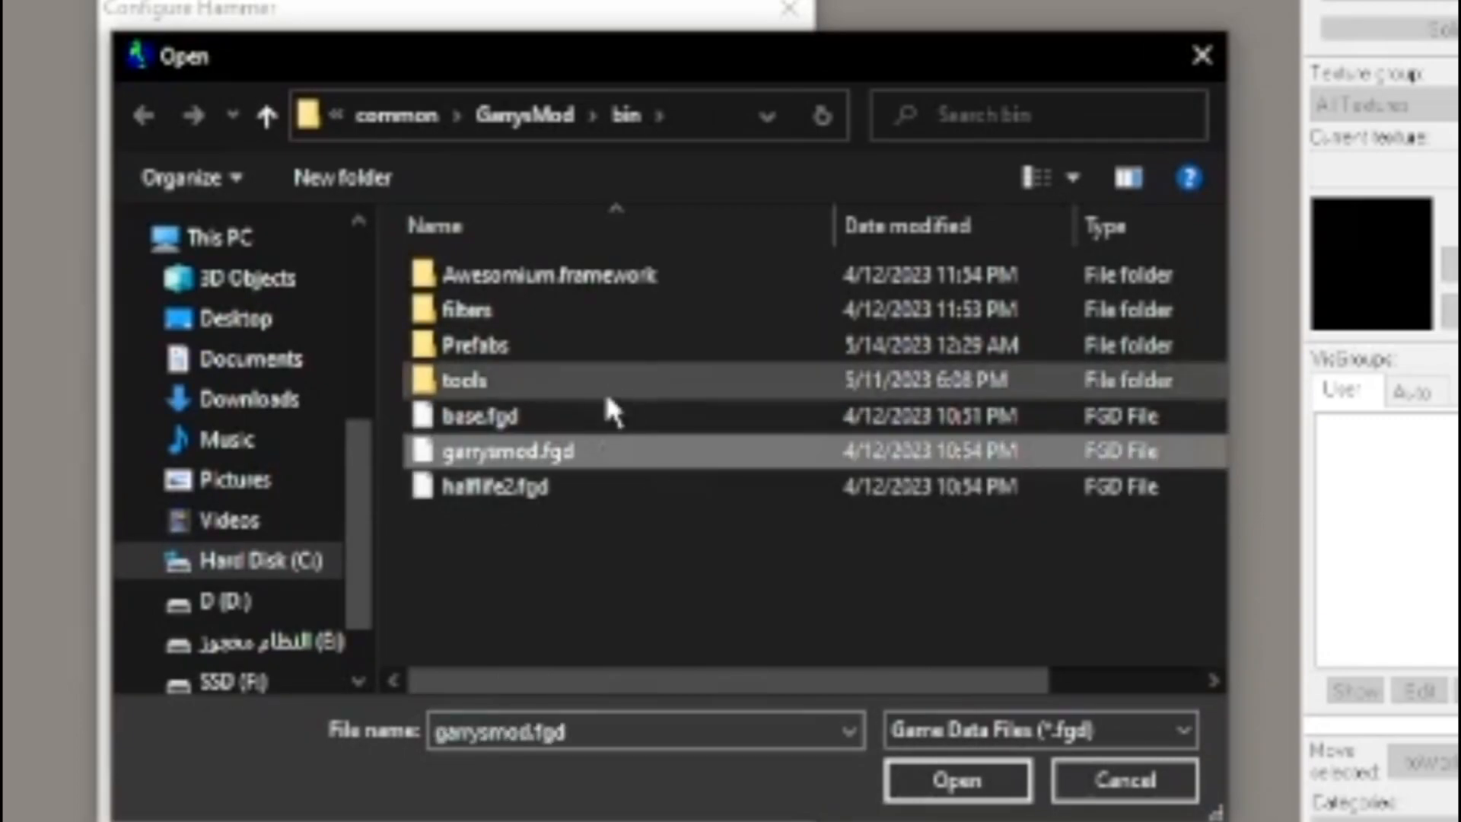
{"action": "left_click", "coordinate": [609, 417]}
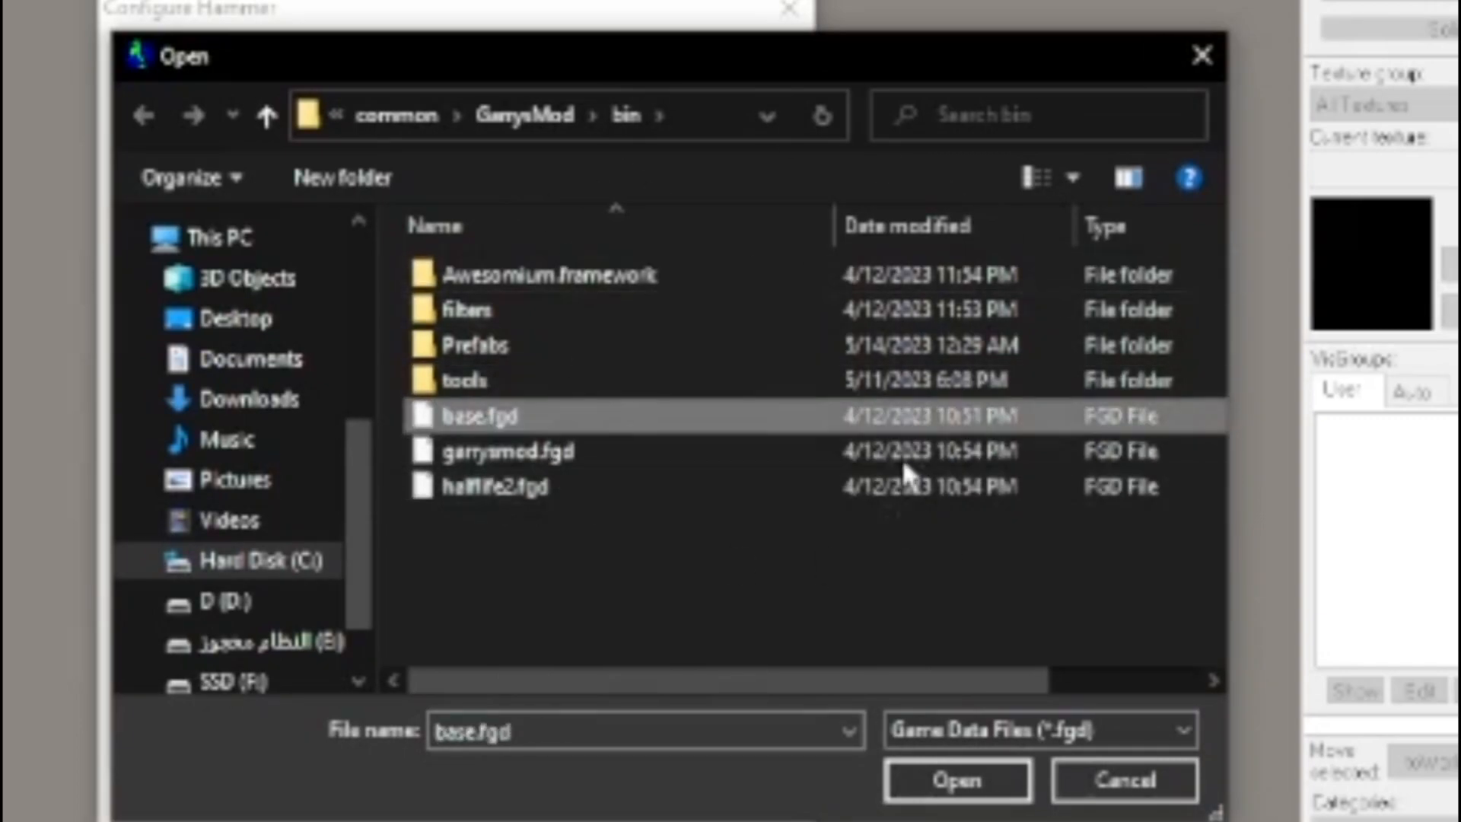
{"action": "left_click", "coordinate": [673, 525]}
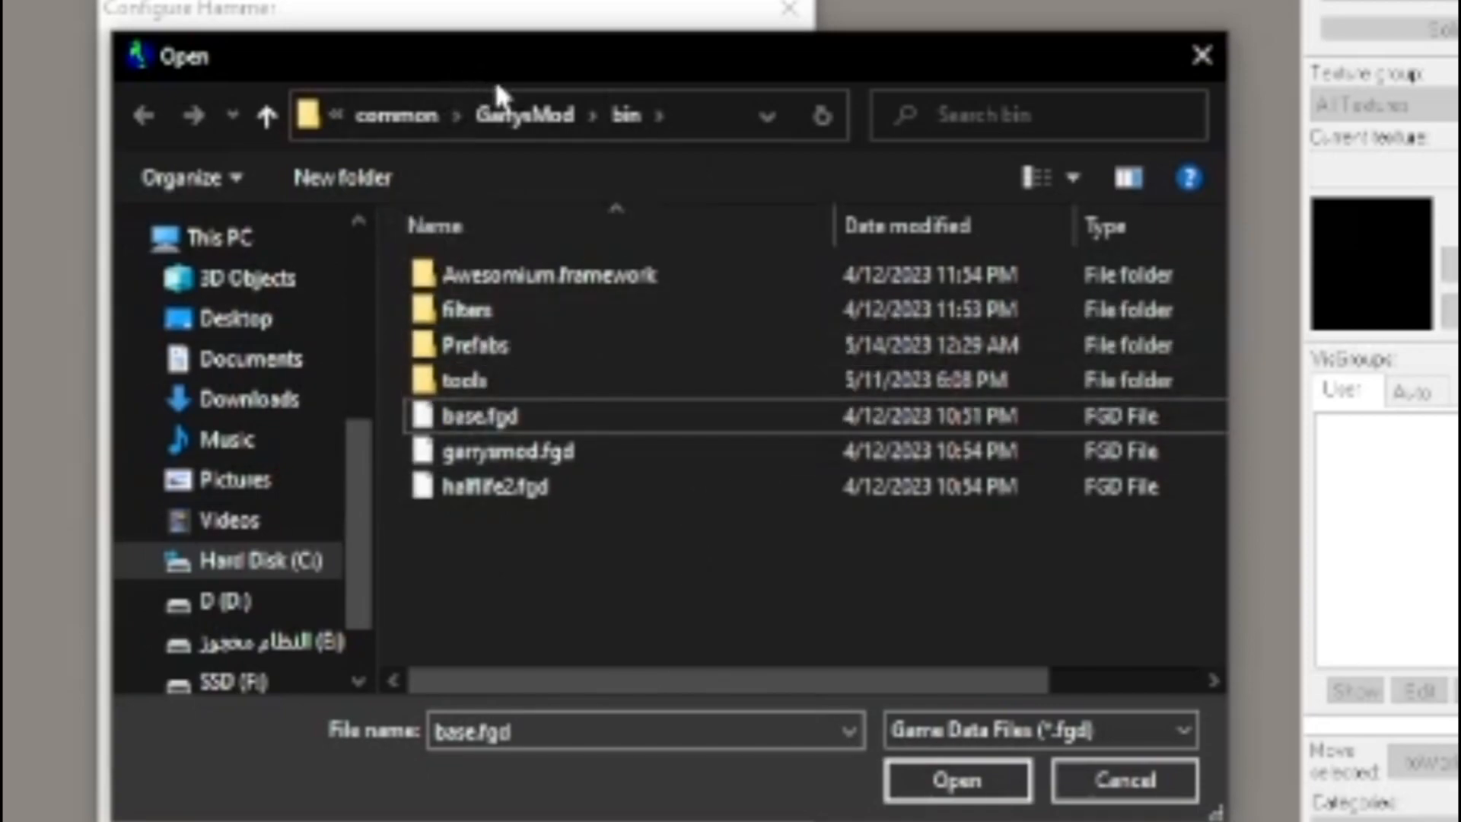
Look for the terrortown game data file under garrysmod\gamemodes\terrortown, cancel the file selection and accept the Hammer configuration
{"action": "left_click", "coordinate": [523, 115]}
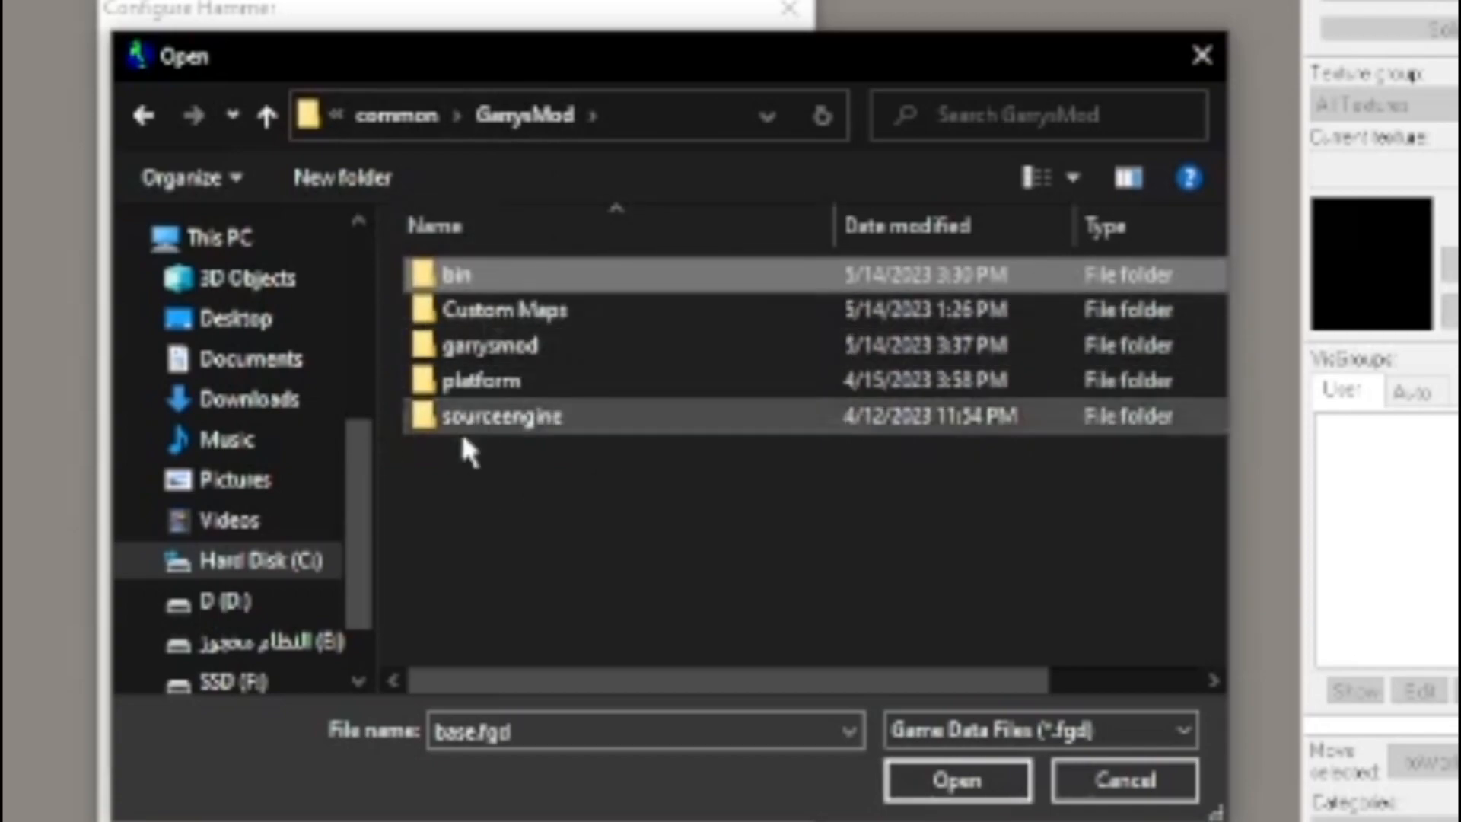
{"action": "double_click", "coordinate": [487, 347]}
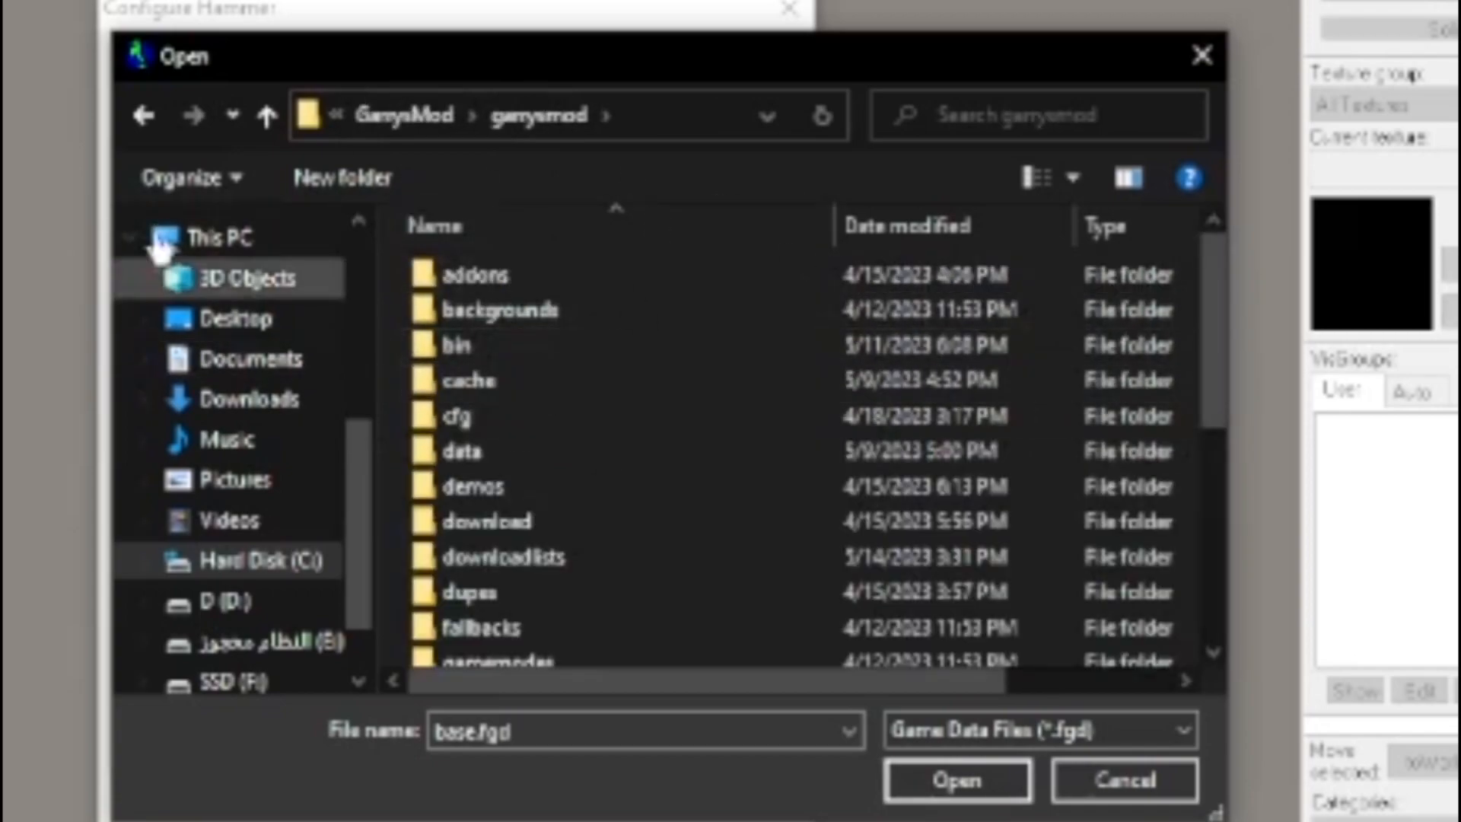
{"action": "scroll", "coordinate": [787, 453], "scroll_direction": "down", "scroll_amount": 2}
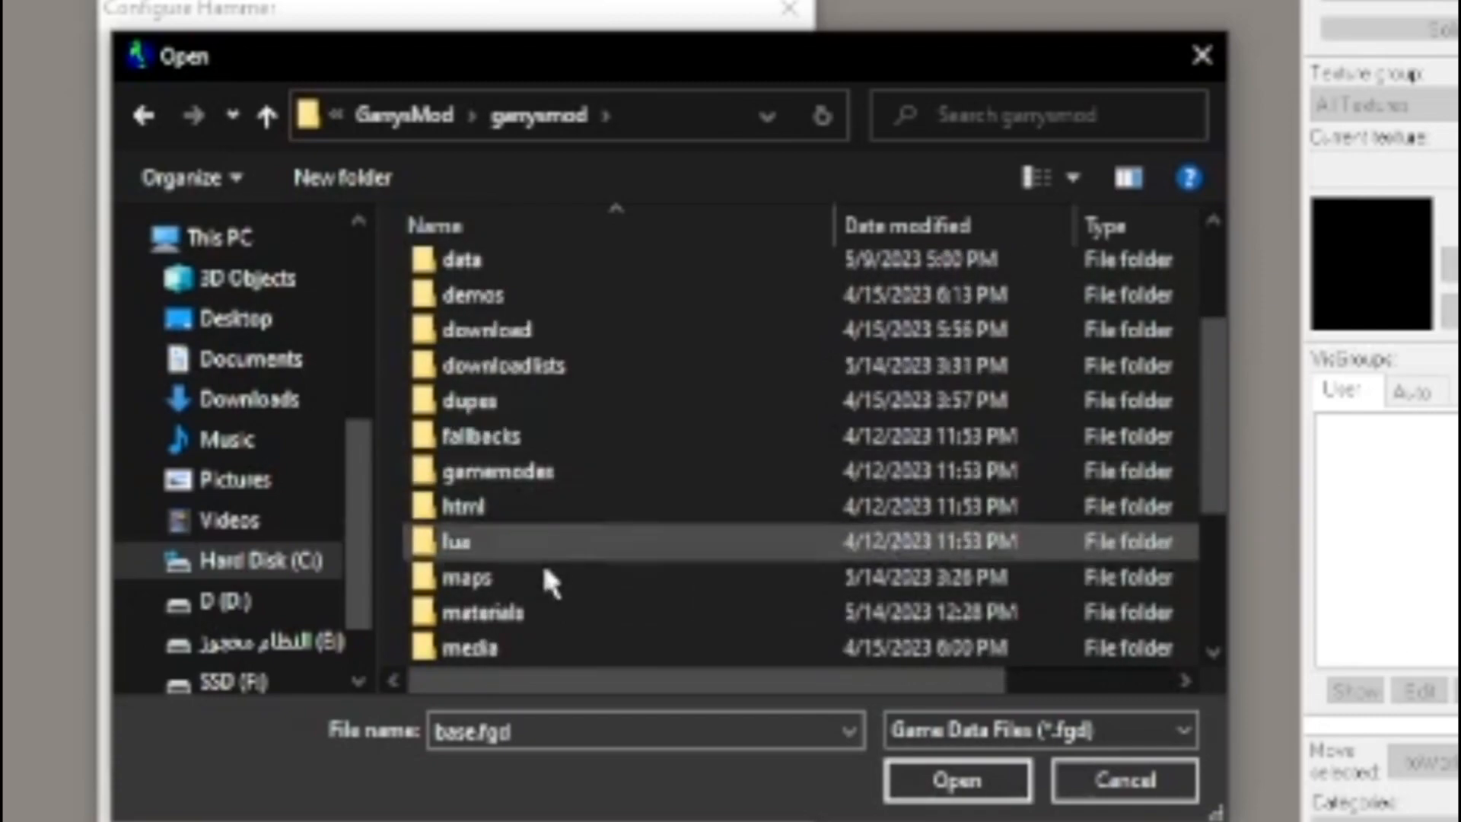
{"action": "scroll", "coordinate": [509, 414], "scroll_direction": "down", "scroll_amount": 1}
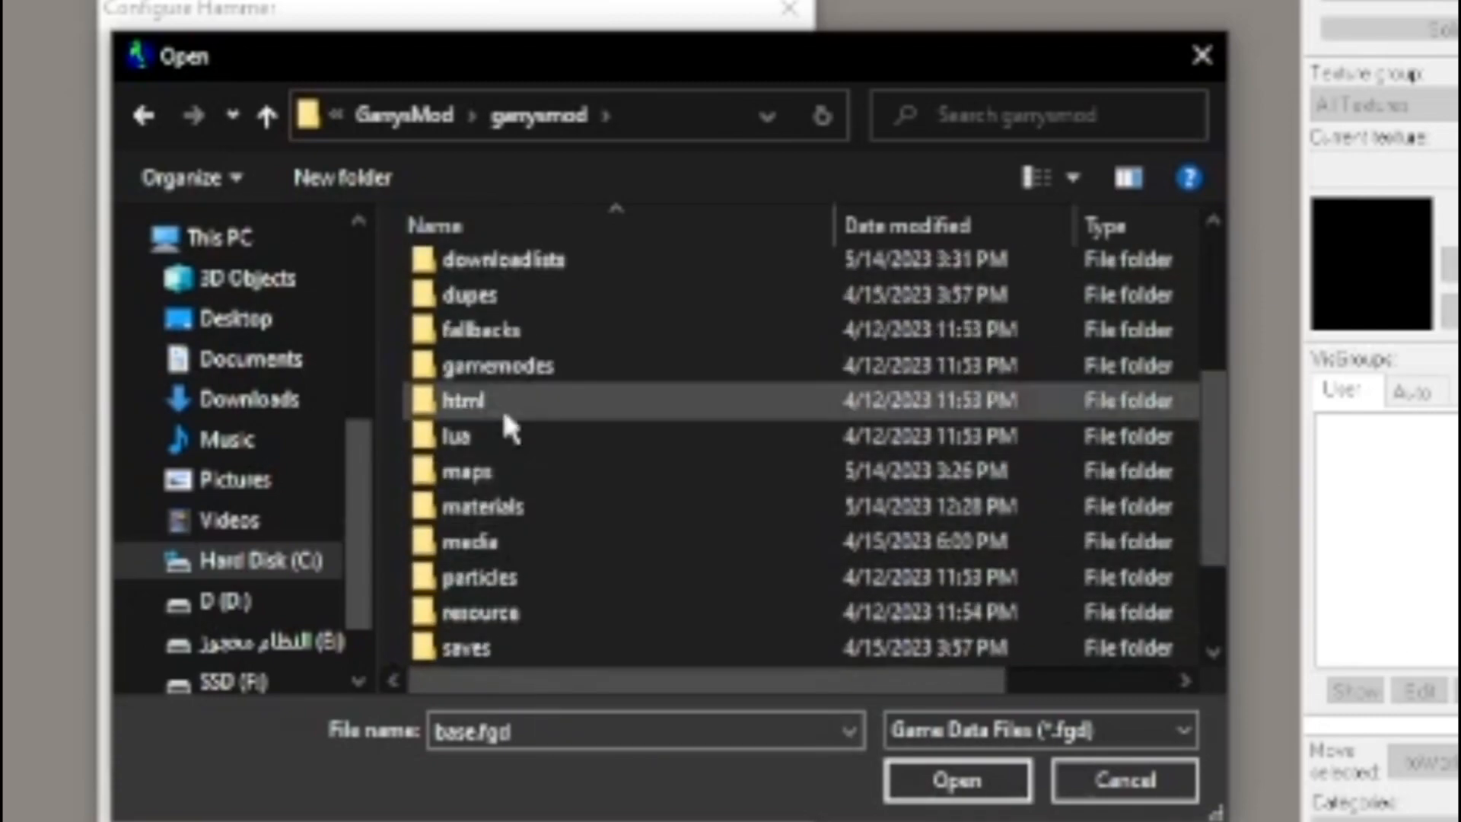
{"action": "double_click", "coordinate": [525, 368]}
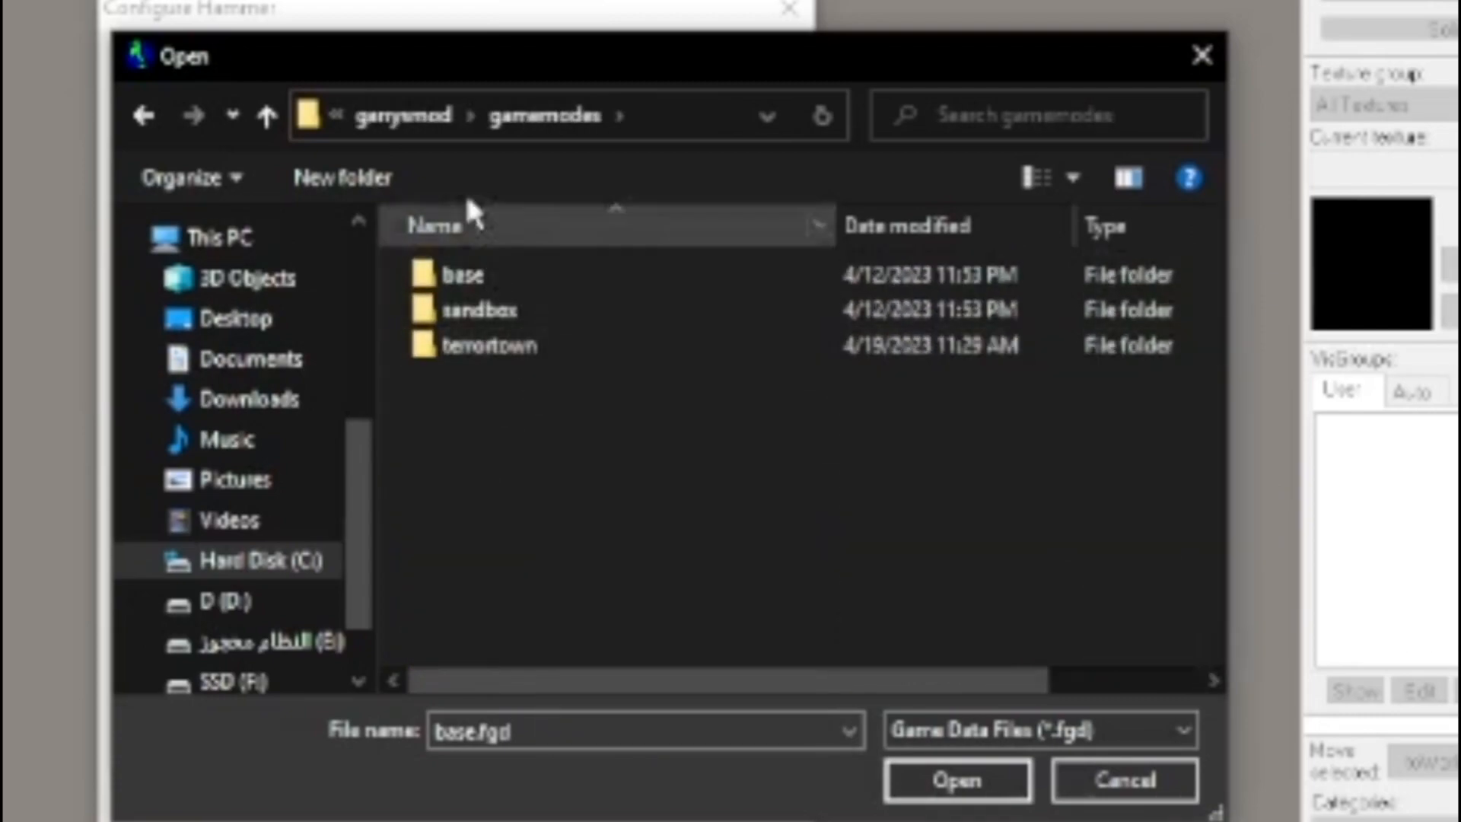
{"action": "double_click", "coordinate": [495, 347]}
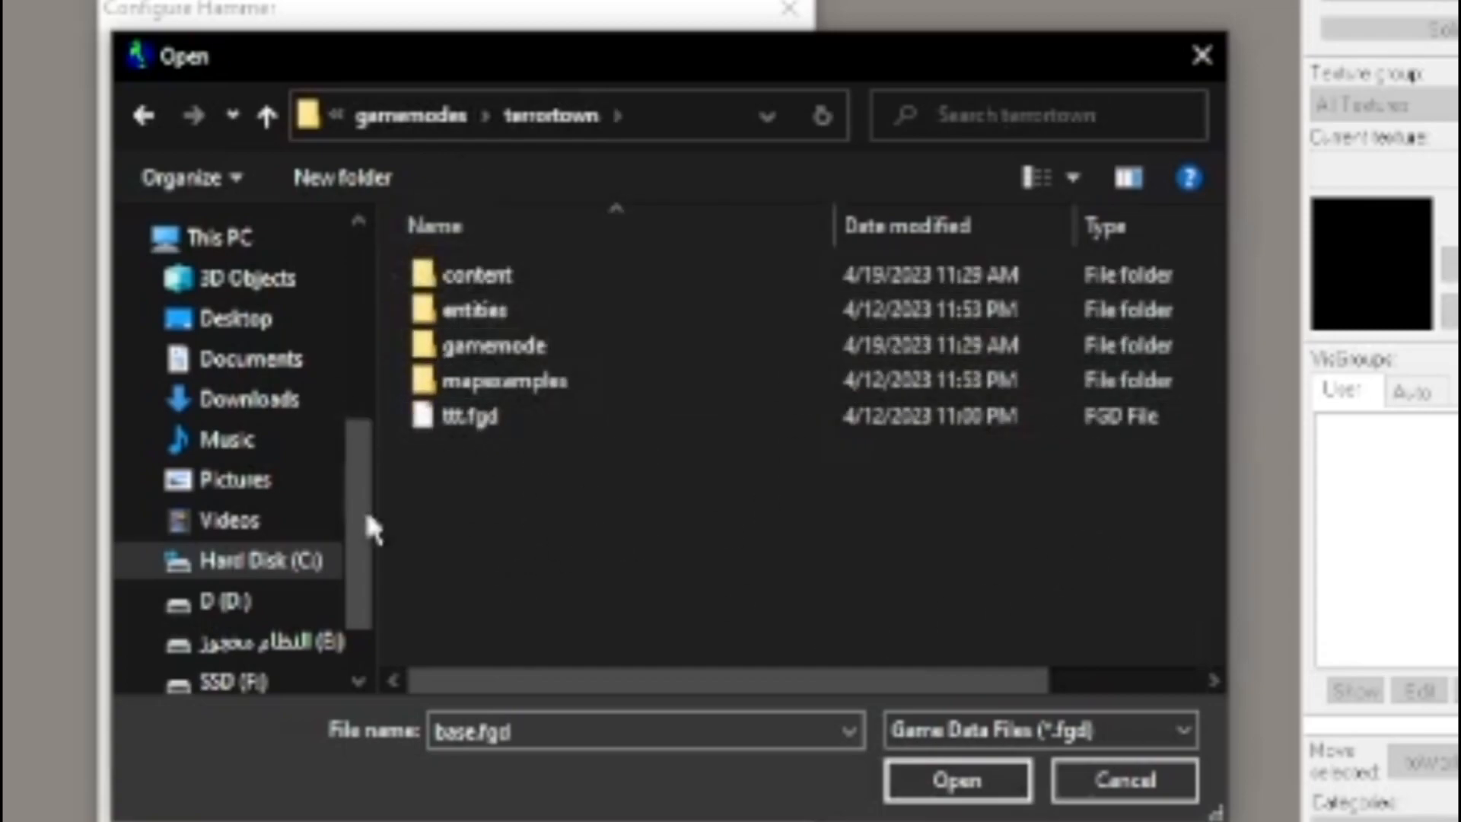
{"action": "left_click", "coordinate": [1217, 61]}
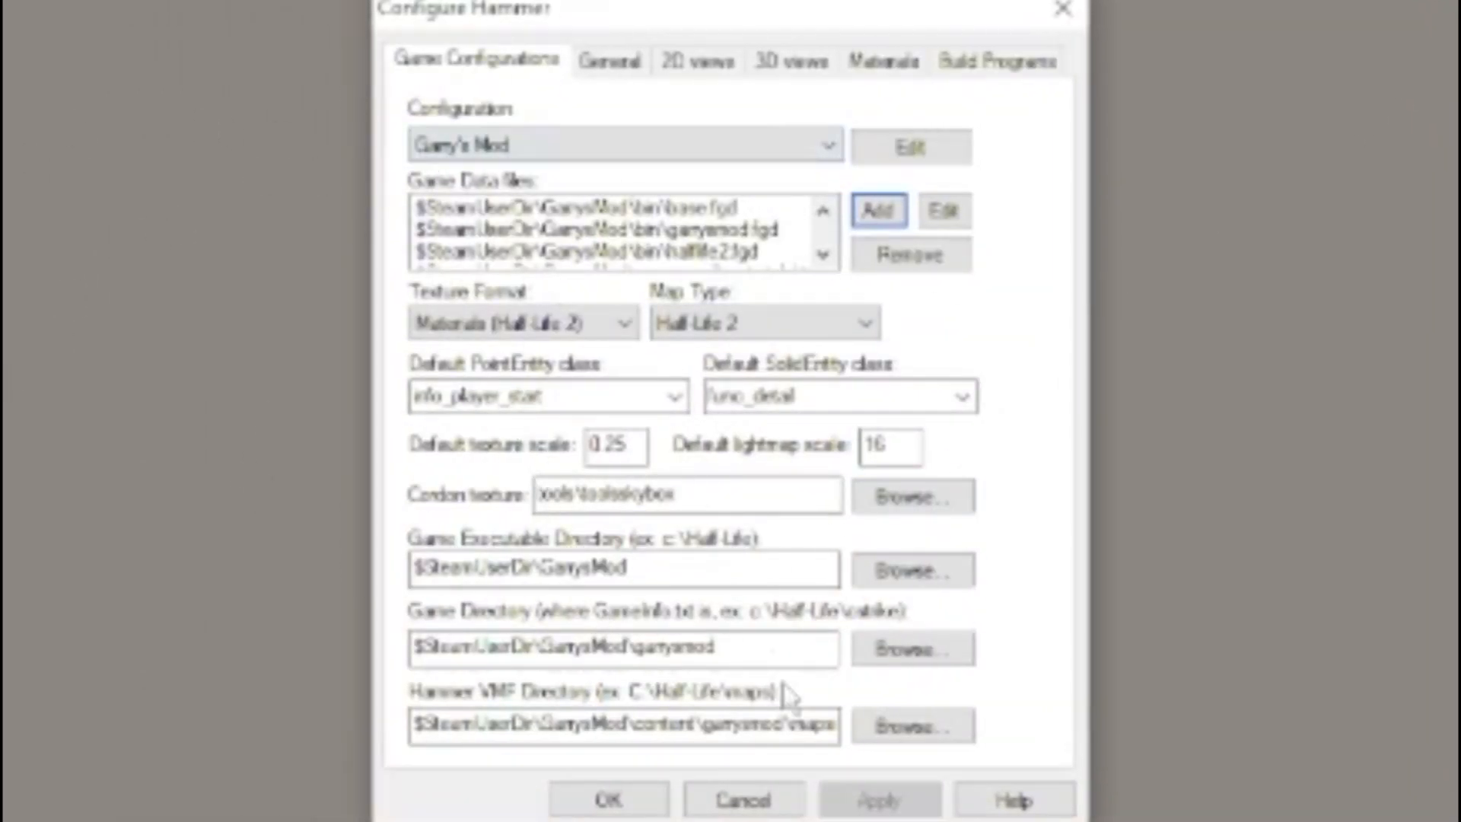
{"action": "left_click", "coordinate": [603, 795]}
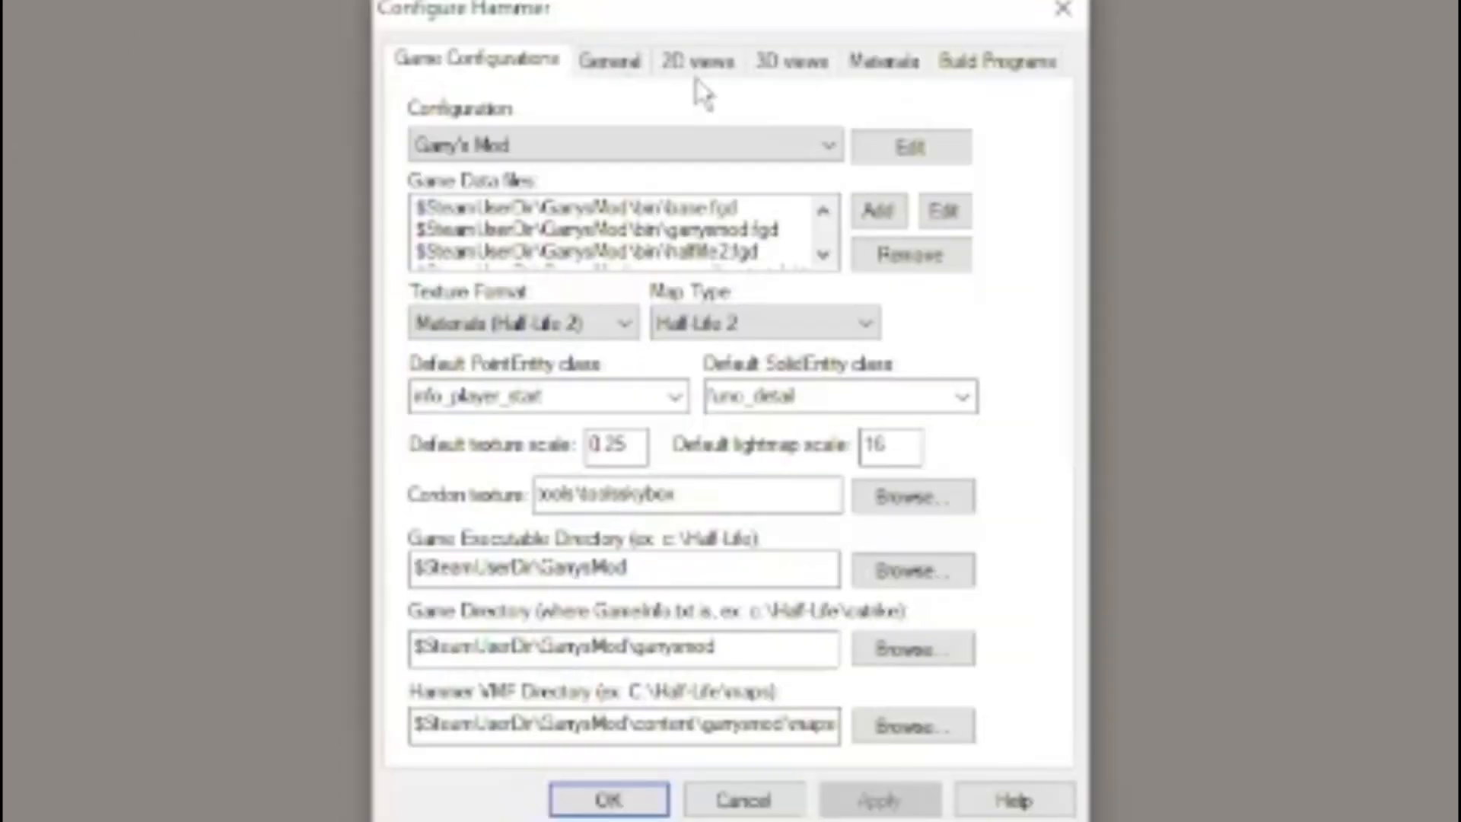
Review the 2D views options of the Hammer configuration, including the available grid sizes
{"action": "left_click", "coordinate": [694, 62]}
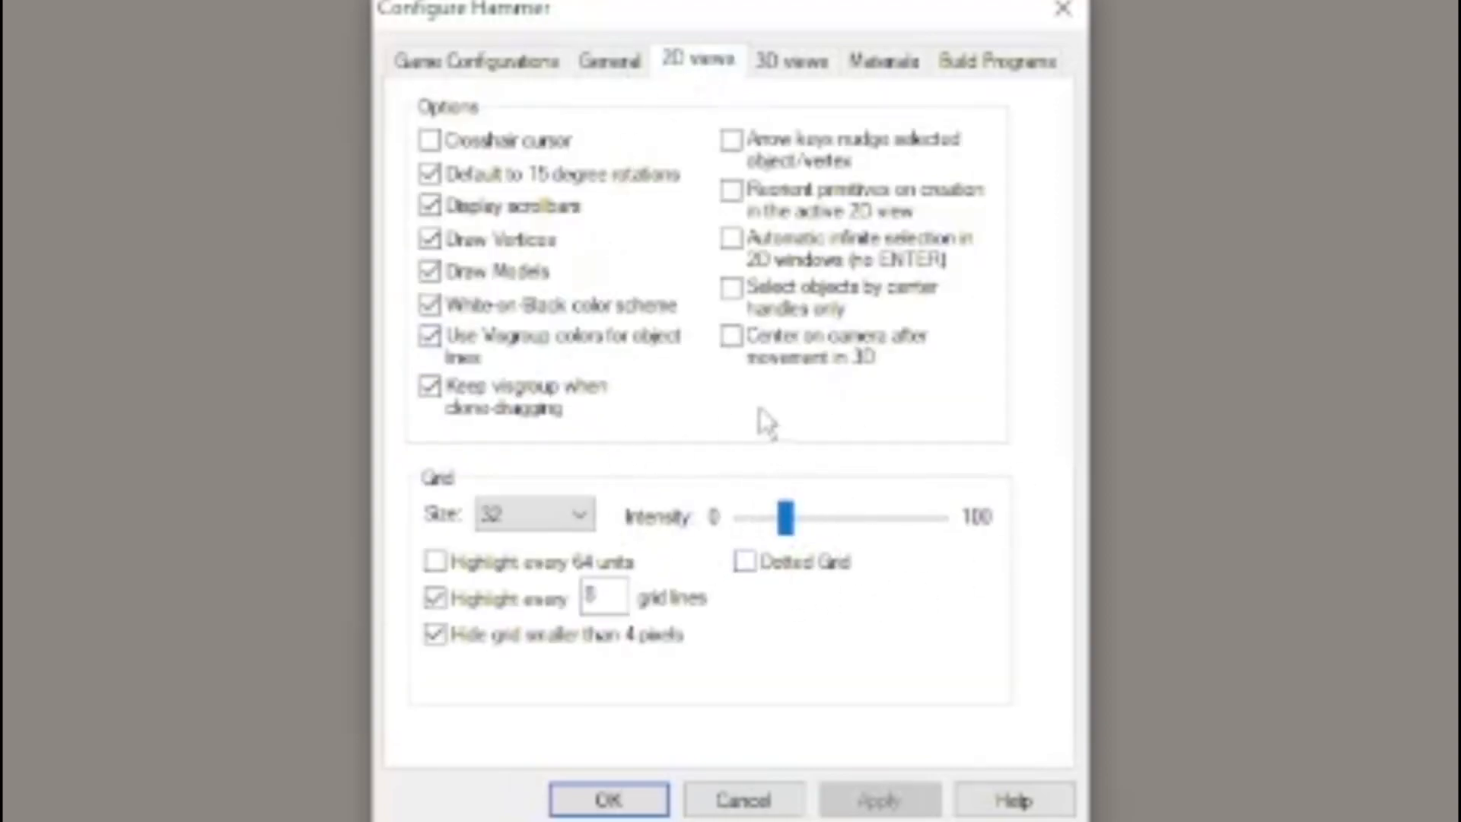
{"action": "left_click", "coordinate": [531, 512]}
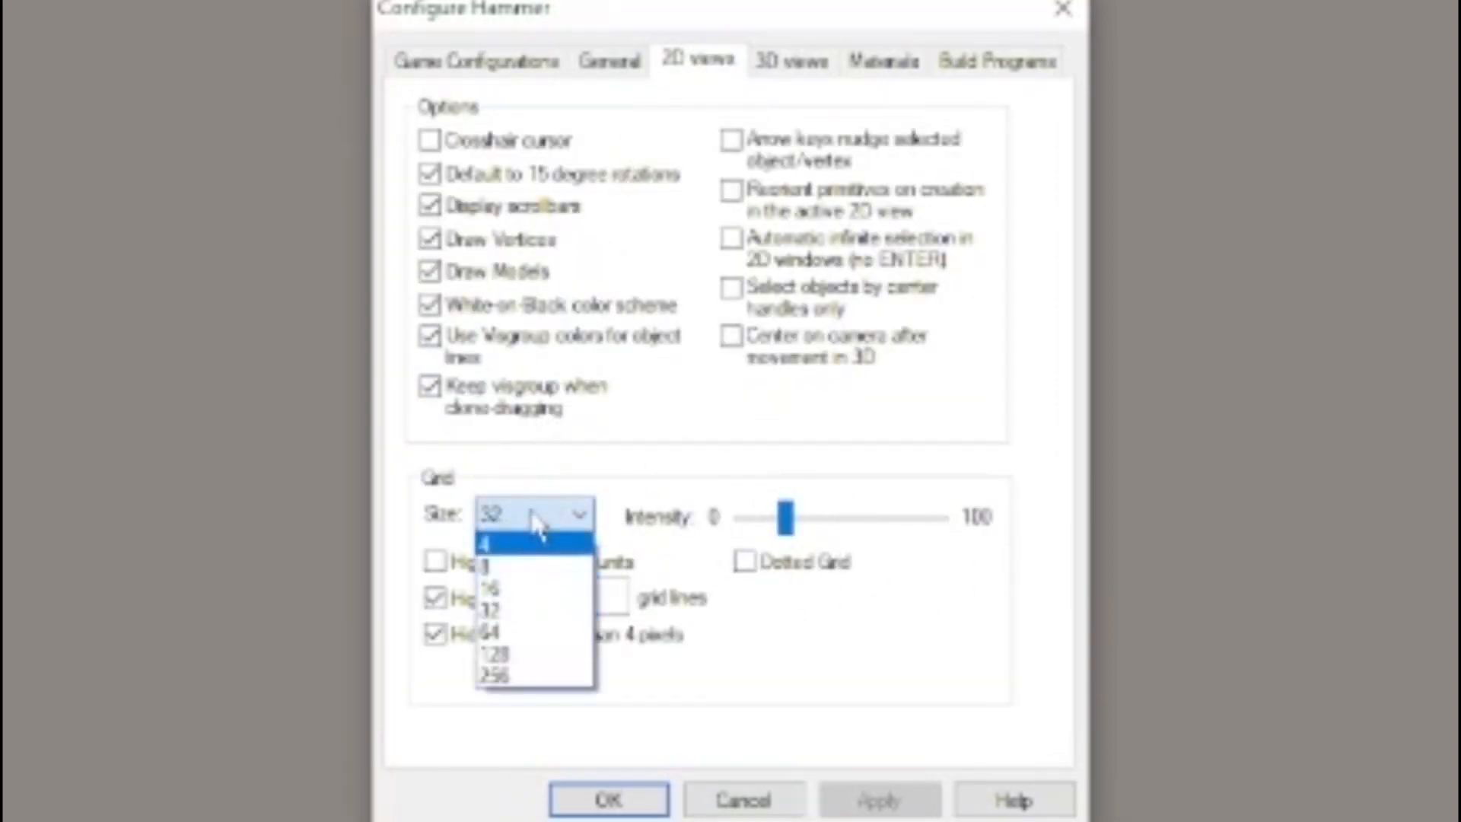
{"action": "left_click", "coordinate": [532, 510]}
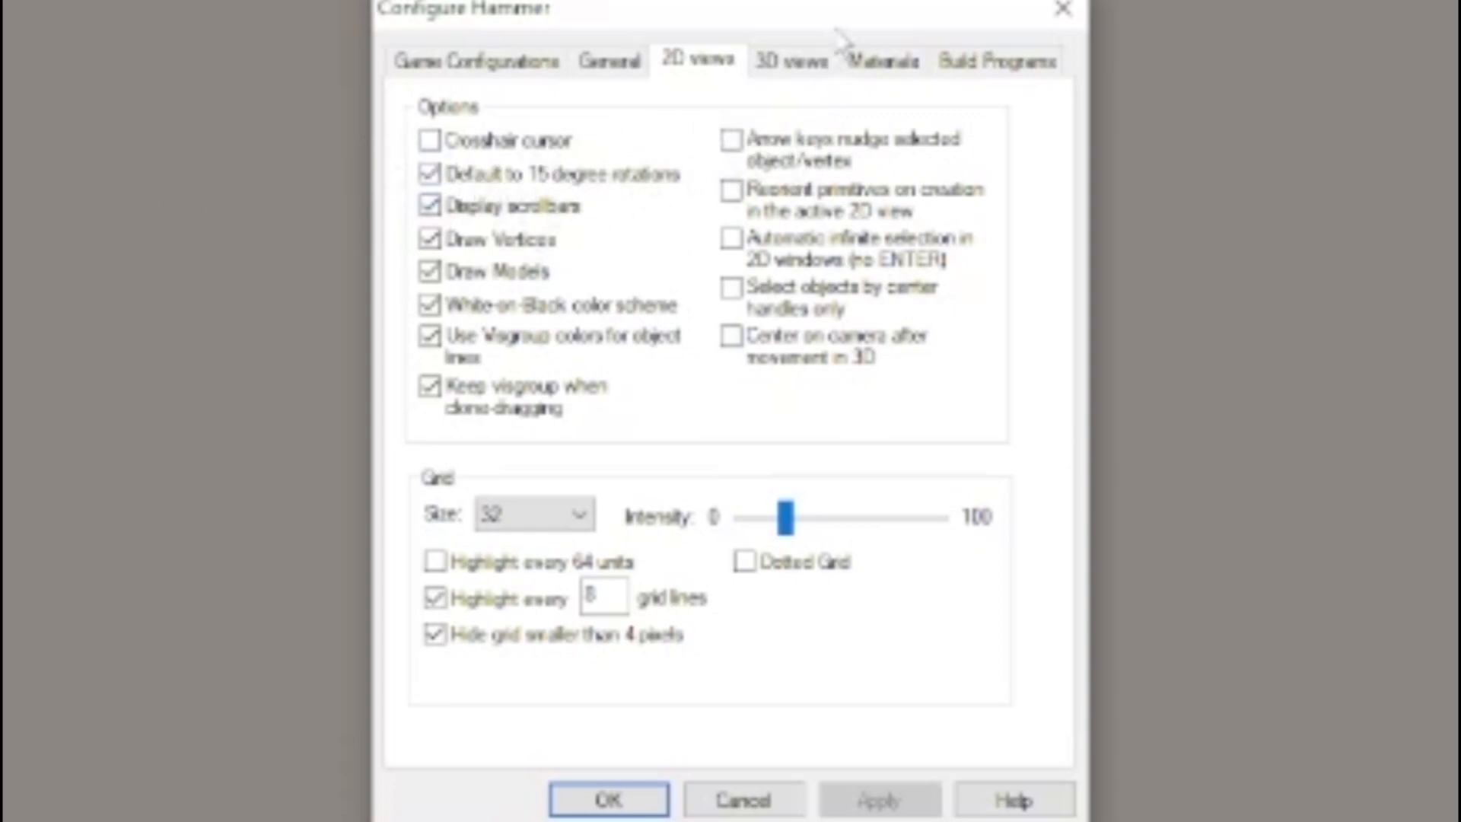
Set the camera FOV for the 3D views to 100 and accept the Hammer configuration
{"action": "left_click", "coordinate": [812, 63]}
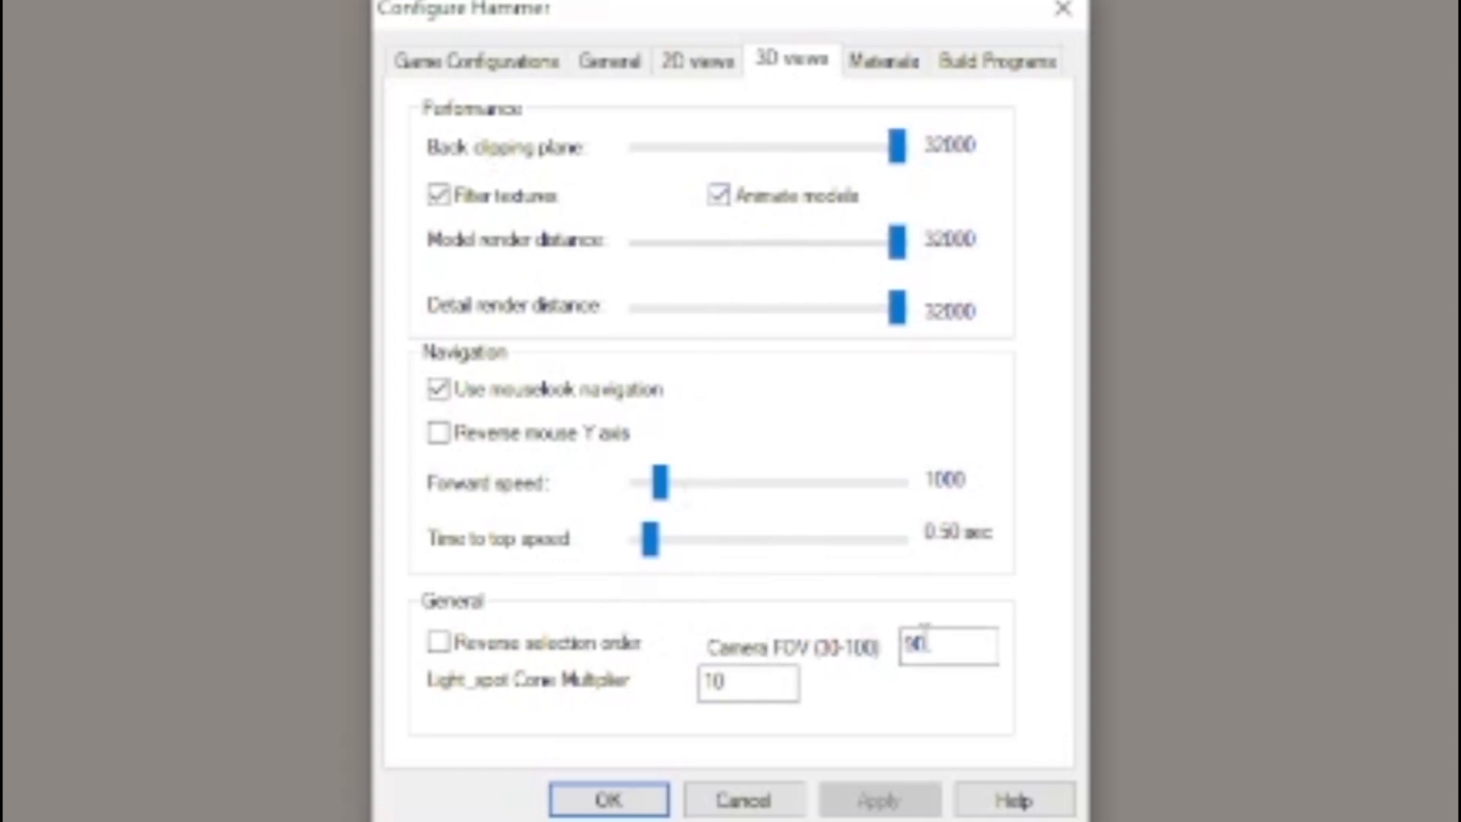
{"action": "type", "text": "100"}
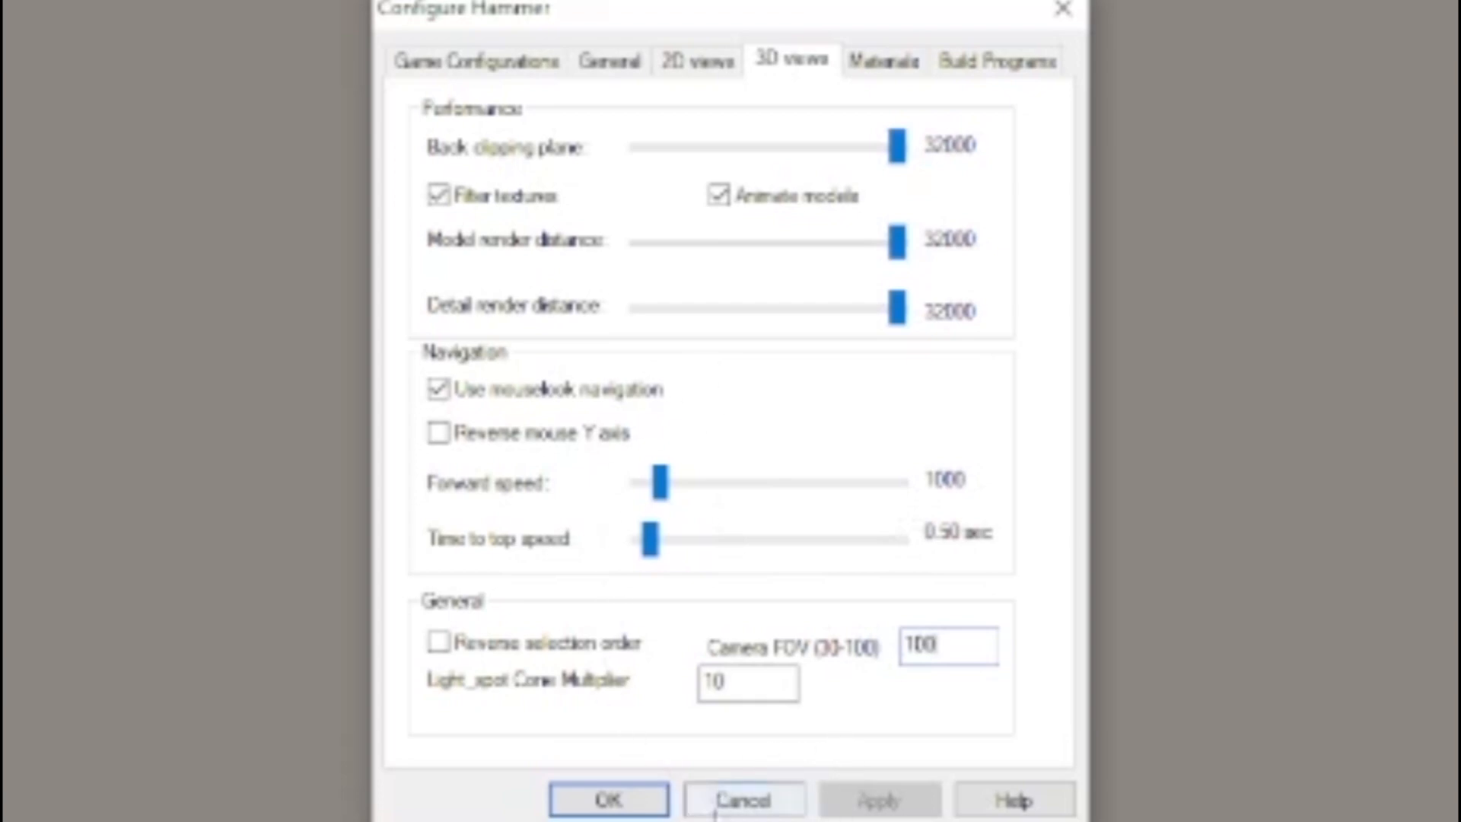
{"action": "left_click", "coordinate": [629, 795]}
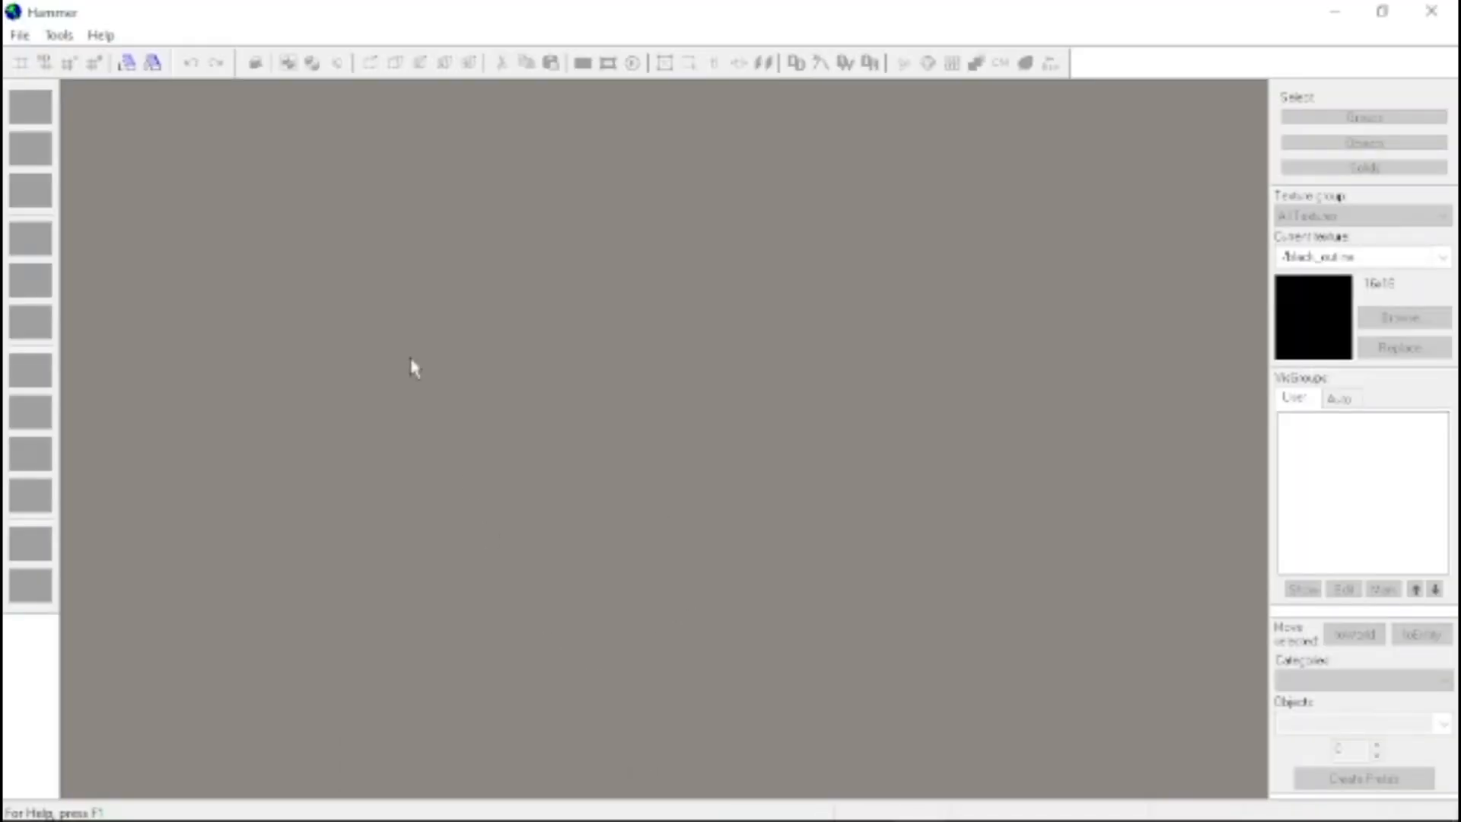
Reopen the Hammer configuration options, view the build programs settings and close the dialog
{"action": "left_click", "coordinate": [58, 36]}
{"action": "left_click", "coordinate": [71, 81]}
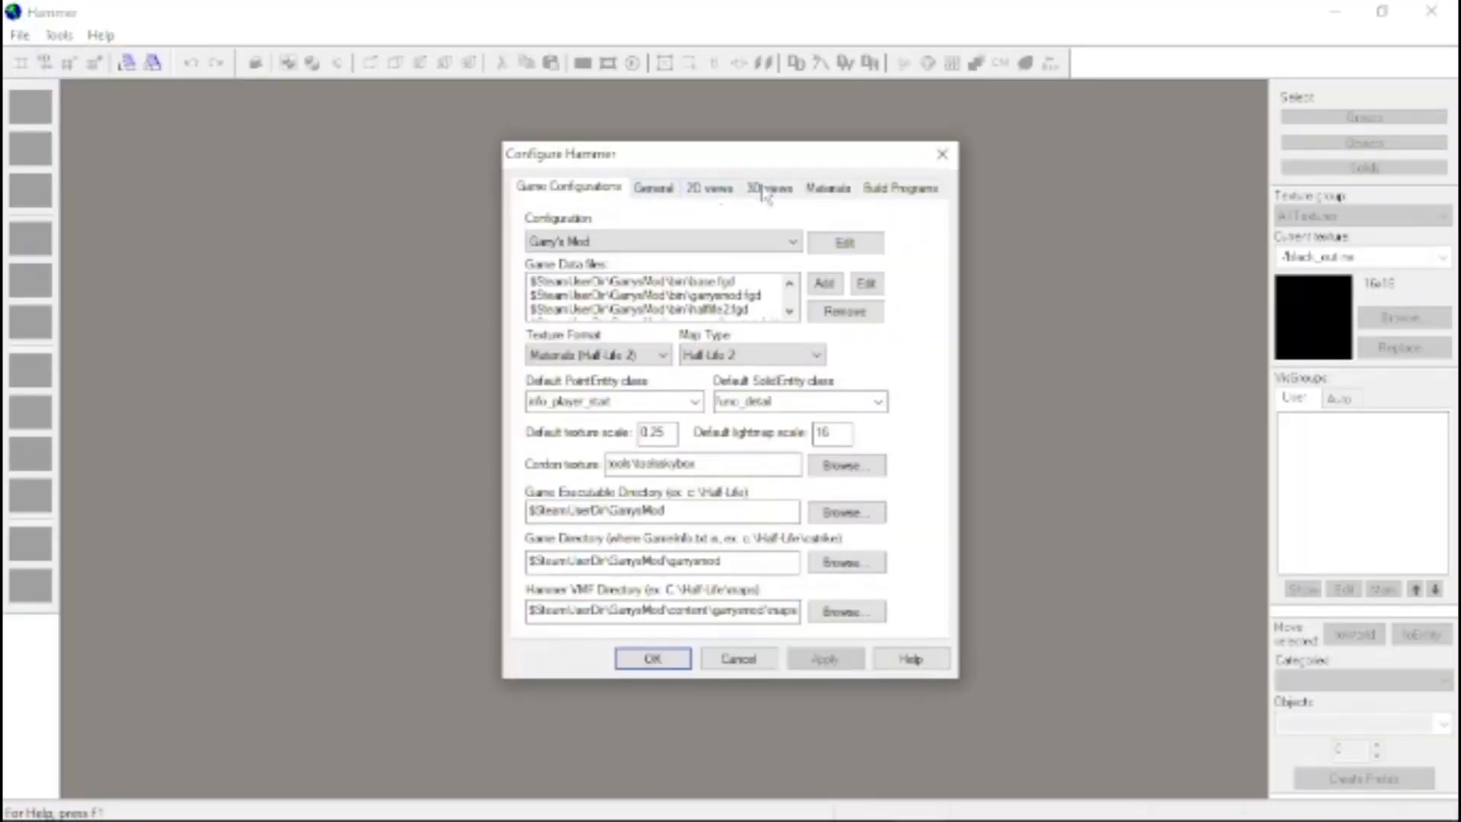
{"action": "left_click", "coordinate": [890, 188]}
{"action": "left_click", "coordinate": [942, 154]}
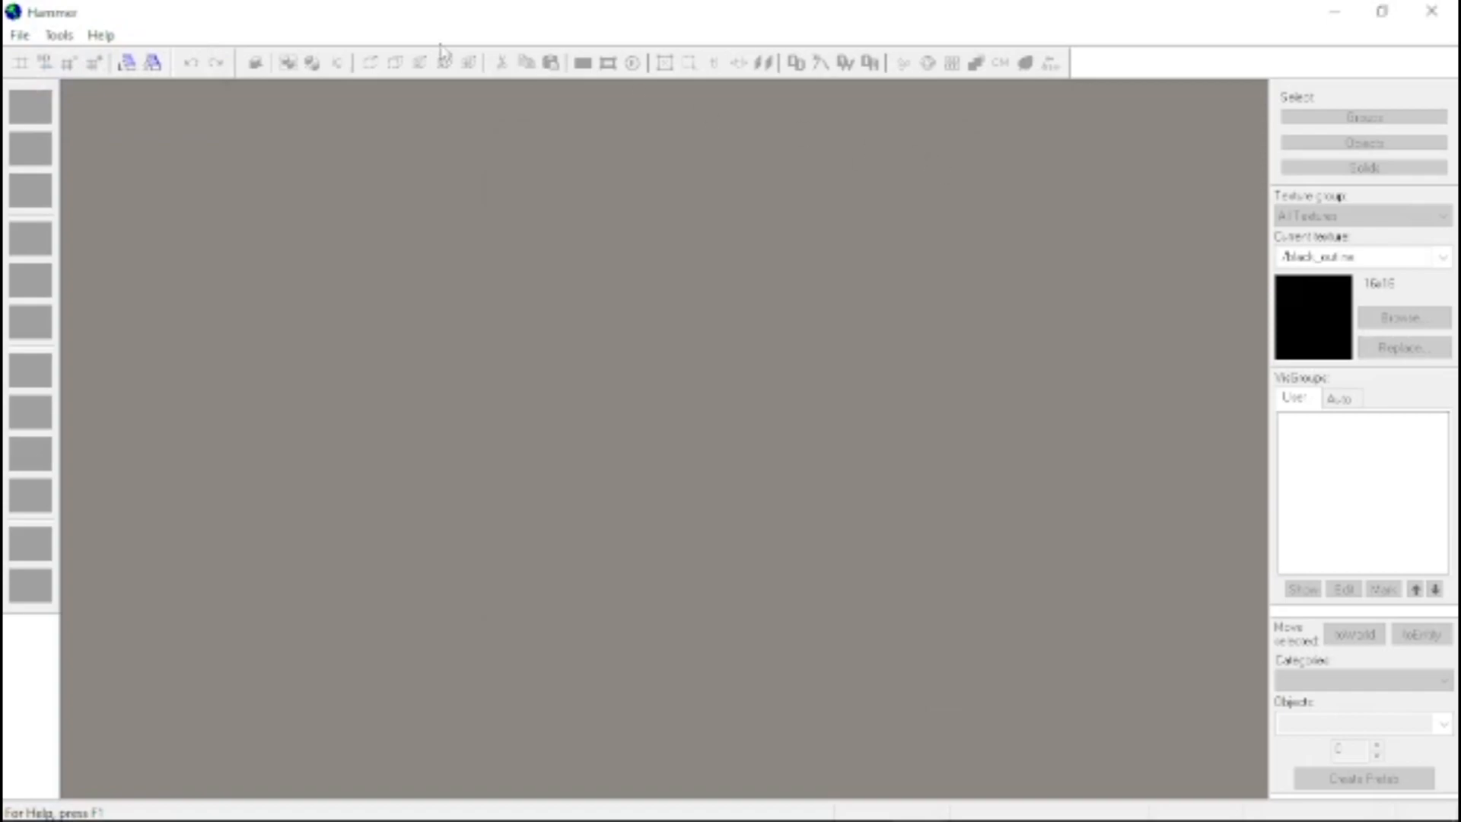
Open the recent map gm_tutorialmap.vmf and examine its brick room and player model in the 3D view
{"action": "left_click", "coordinate": [15, 36]}
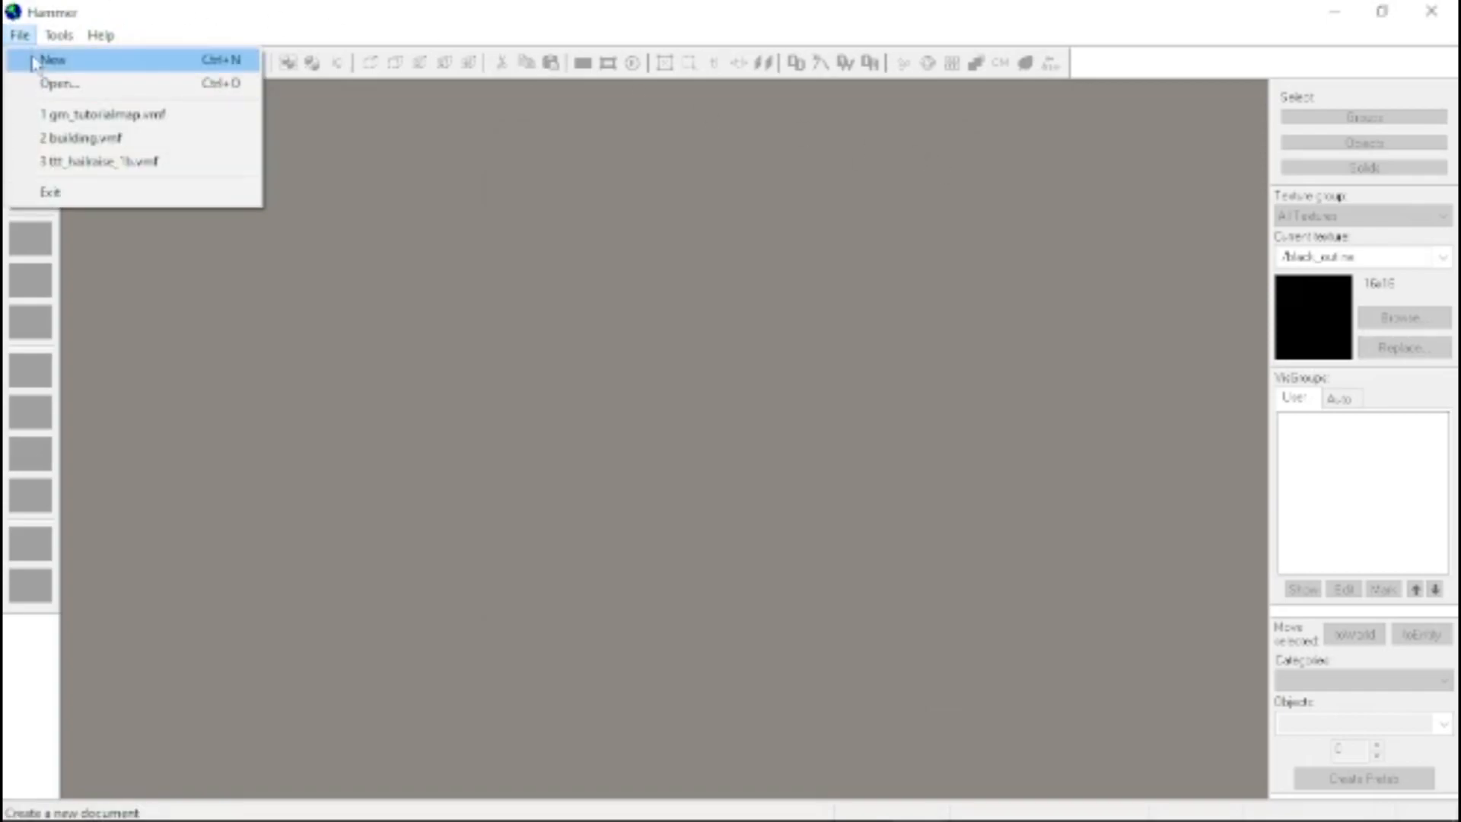
{"action": "left_click", "coordinate": [84, 114]}
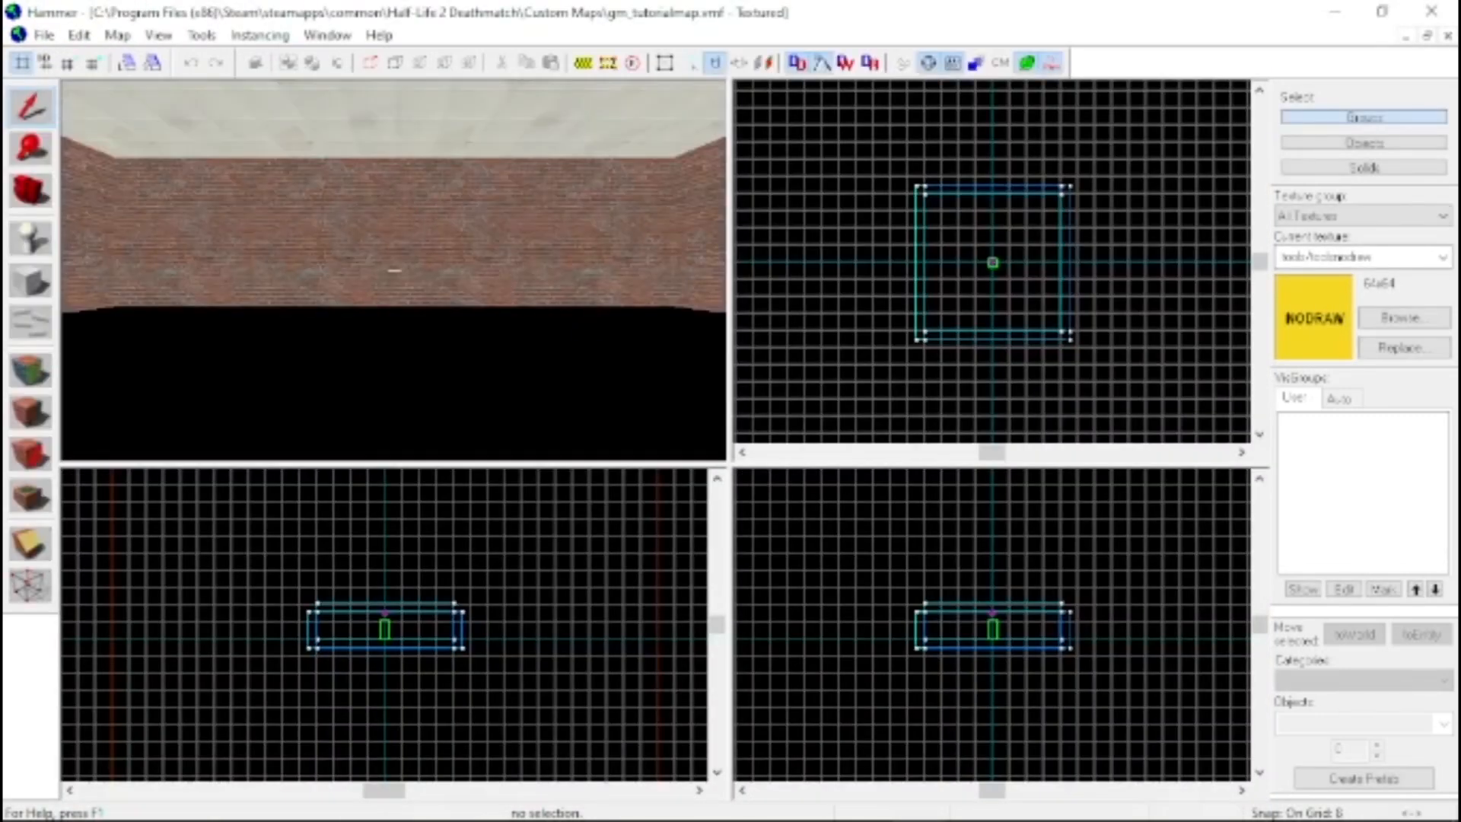
{"action": "key", "text": "w"}
{"action": "key", "text": "w"}
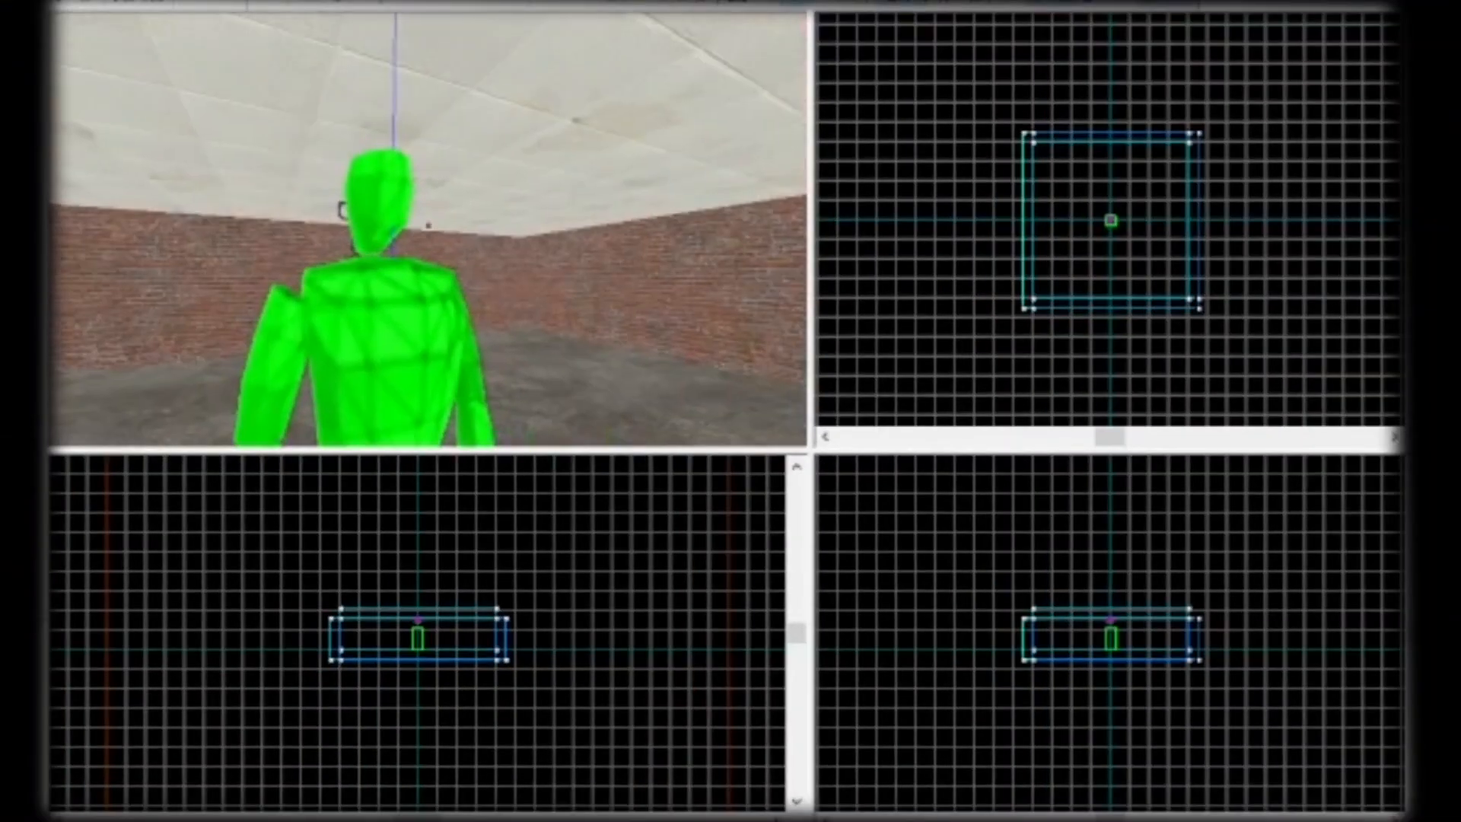
{"action": "key", "text": "a"}
{"action": "key", "text": "s"}
{"action": "key", "text": "w"}
{"action": "key", "text": "s"}
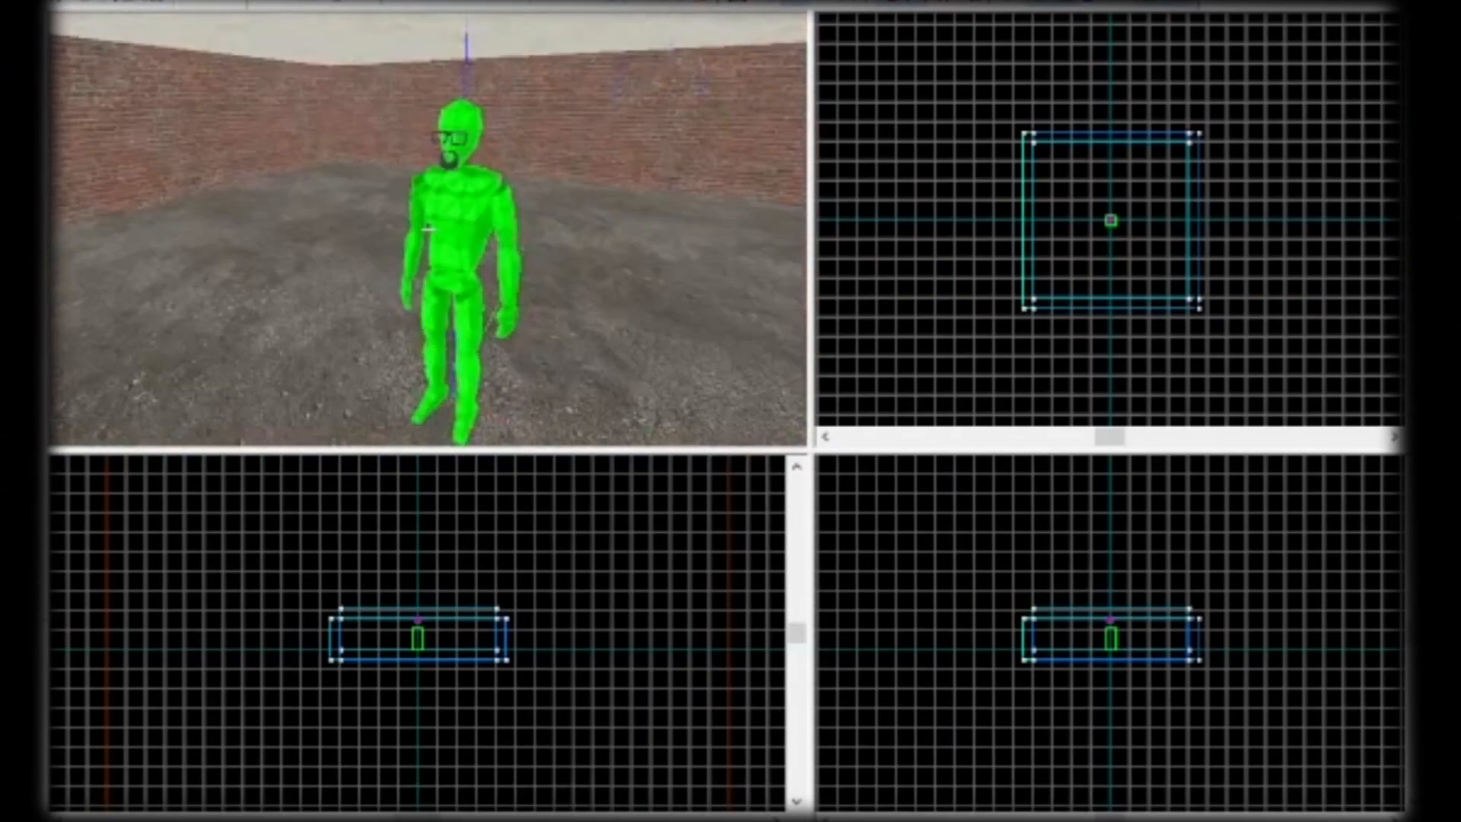
{"action": "key", "text": "s"}
{"action": "key", "text": "z"}
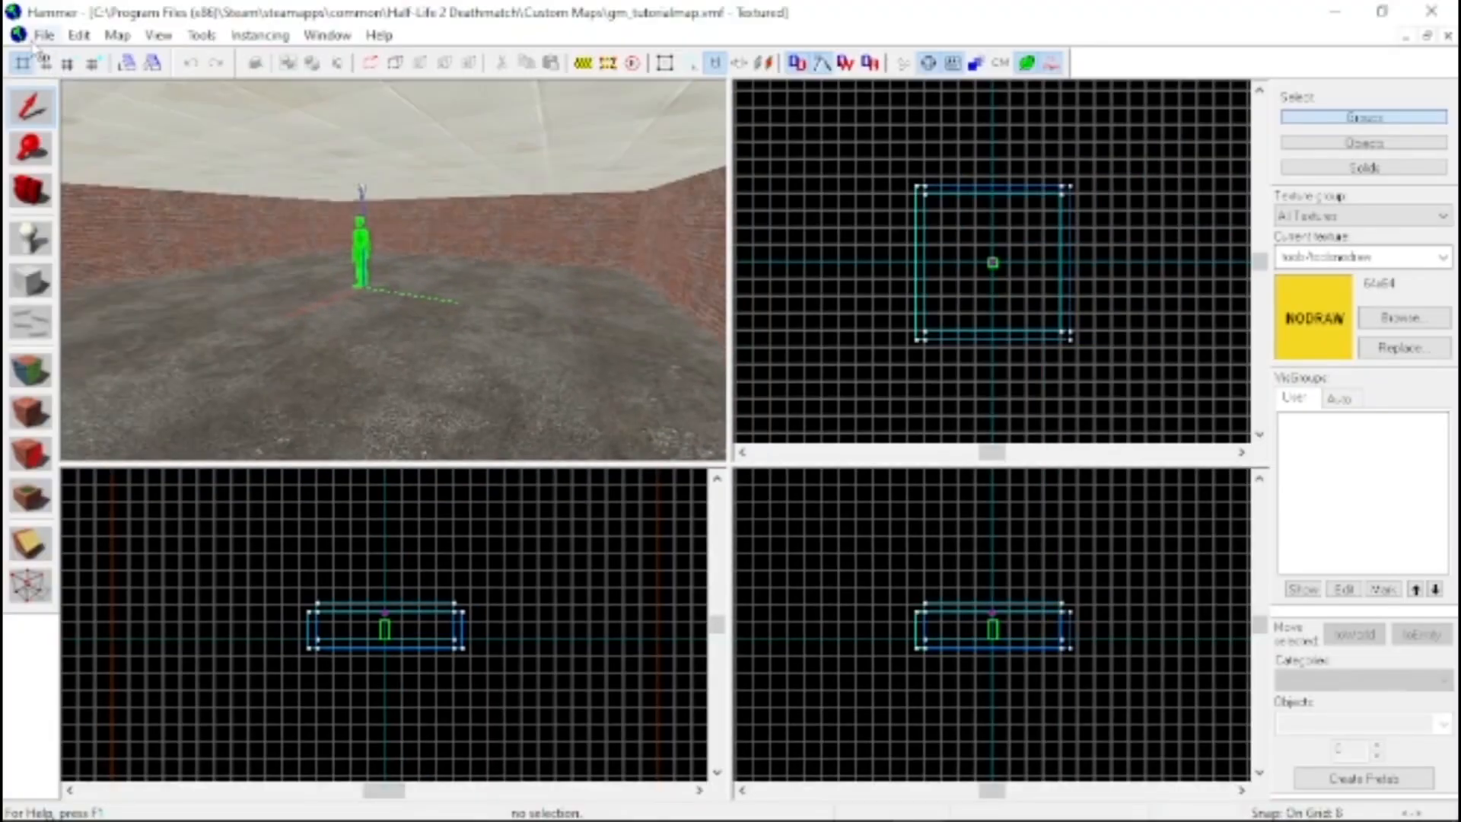
Create a new map and delete the nodraw cube it contains
{"action": "left_click", "coordinate": [43, 35]}
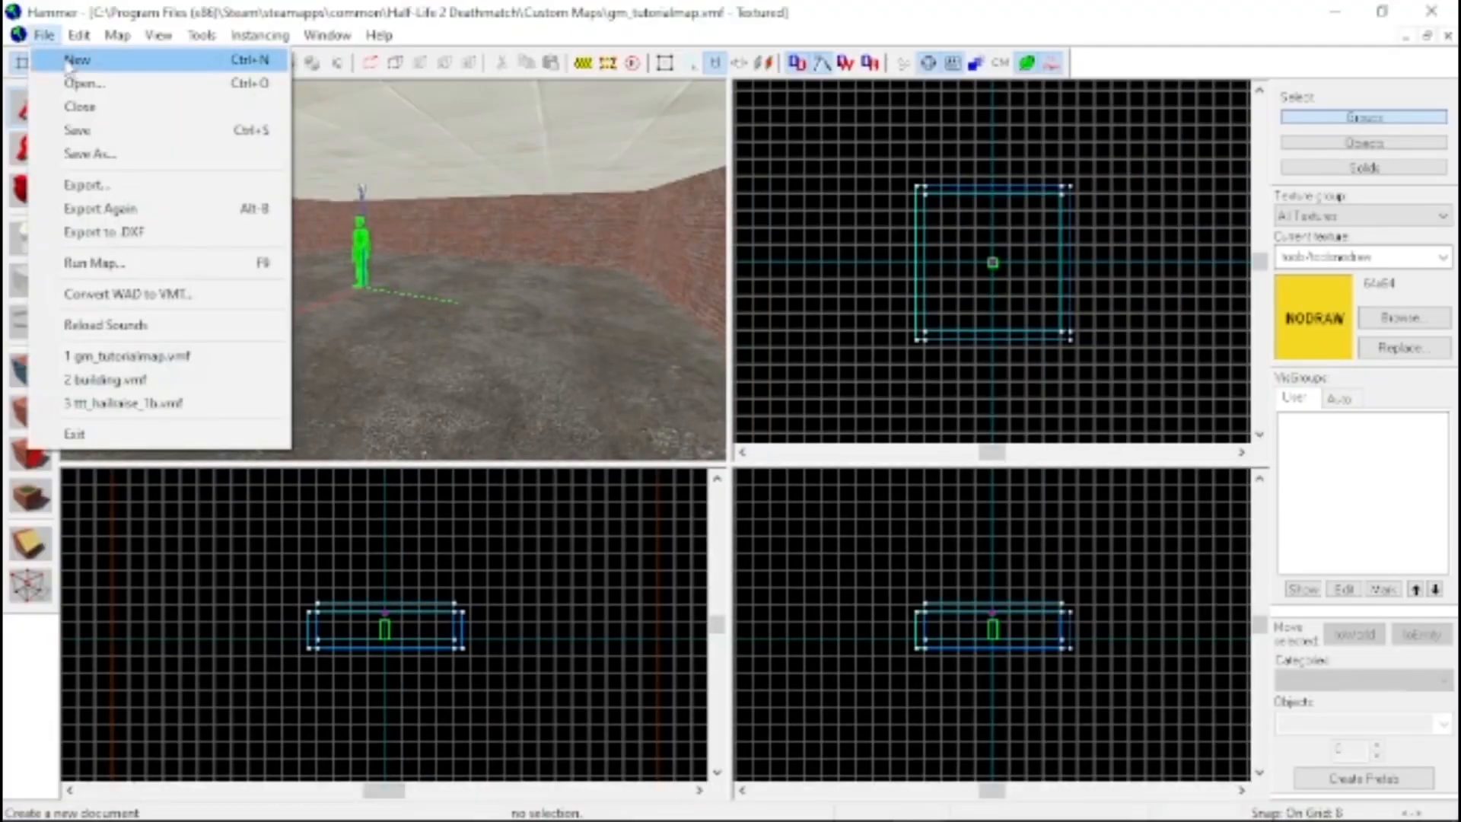
{"action": "left_click", "coordinate": [76, 60]}
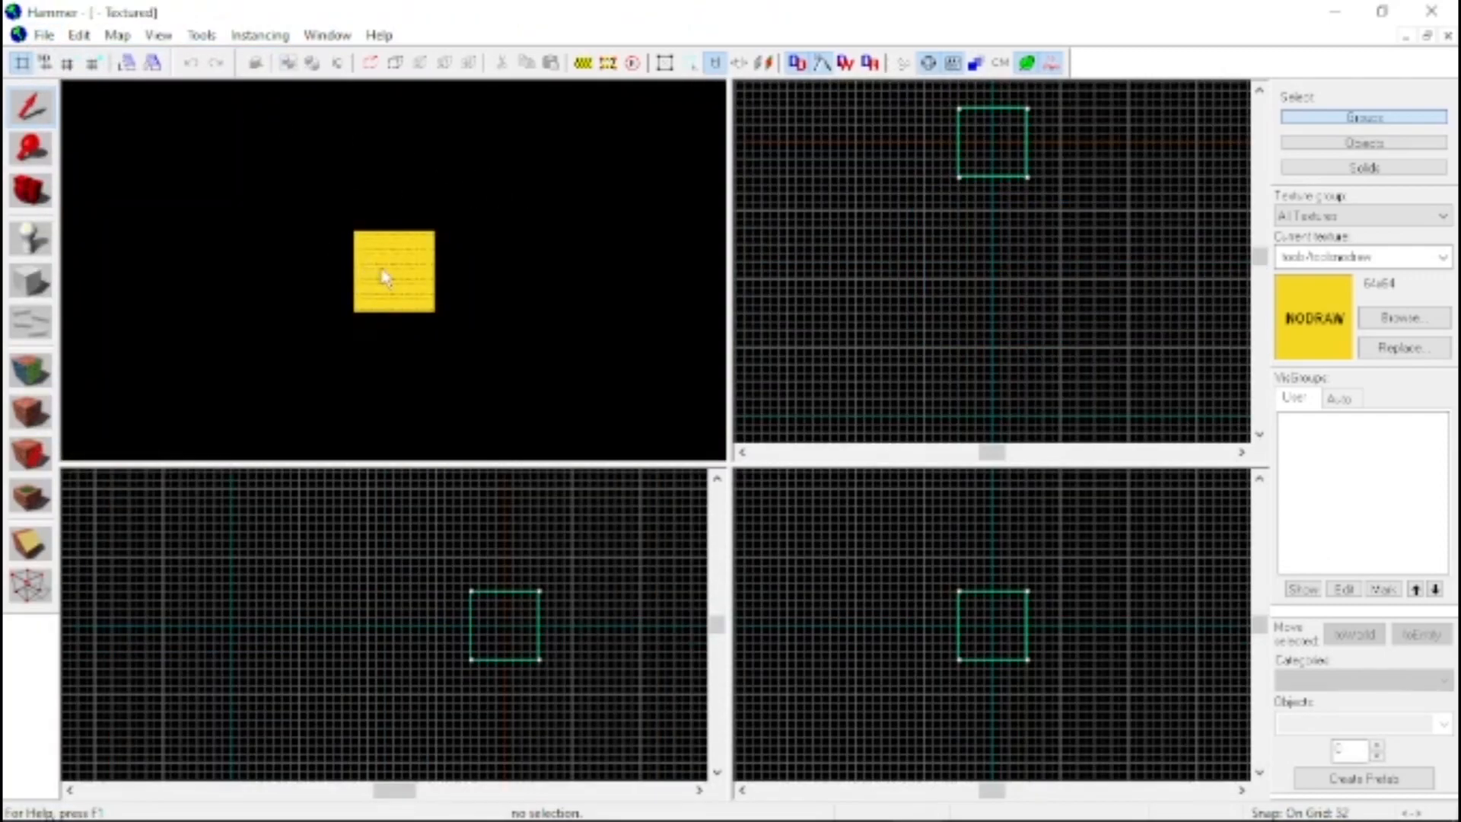
{"action": "left_click", "coordinate": [385, 277]}
{"action": "key", "text": "Delete"}
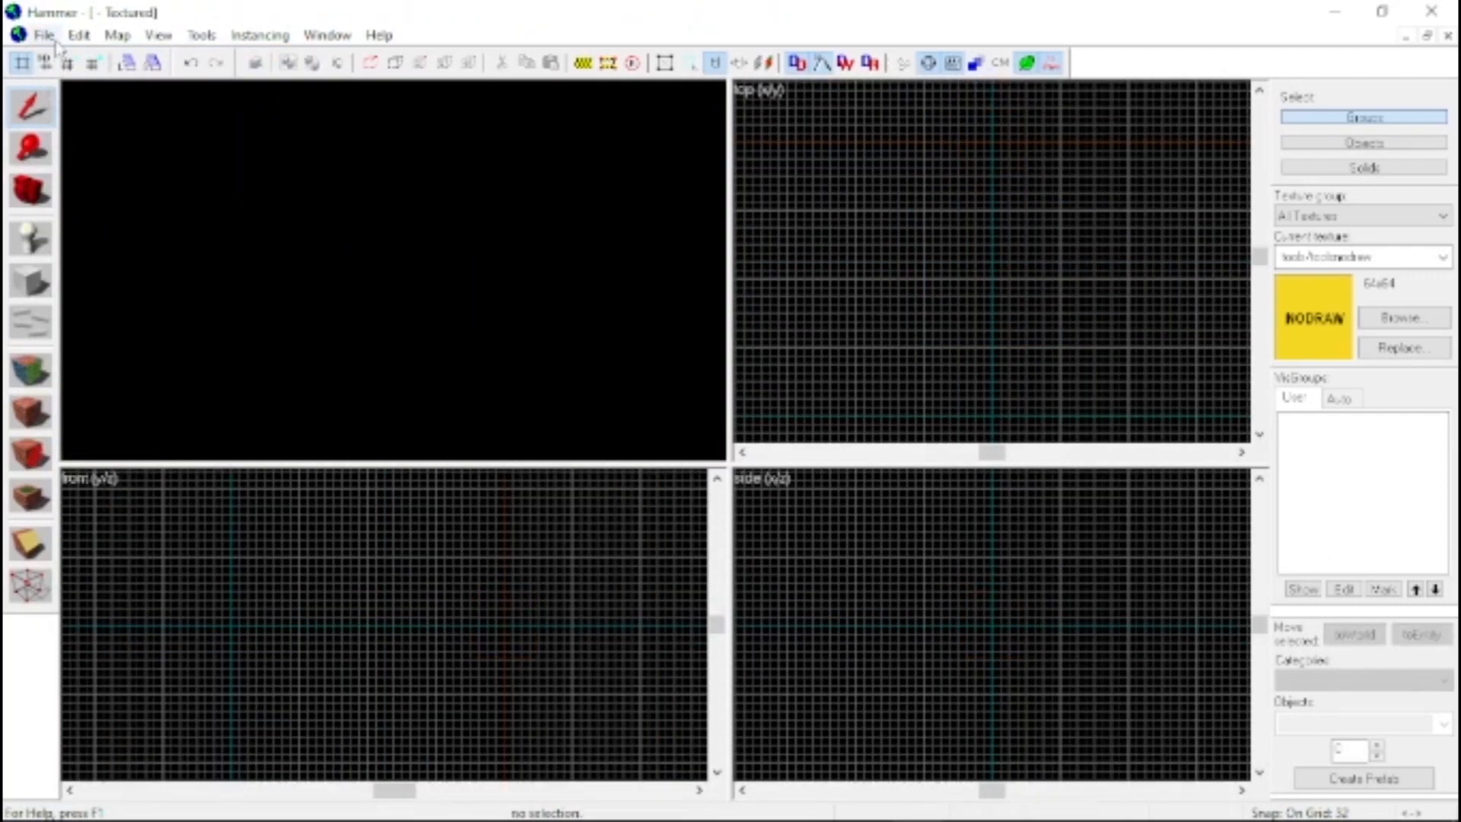
Set the camera viewport to 3D Textured and activate the Block tool with the block primitive
{"action": "left_click", "coordinate": [90, 88]}
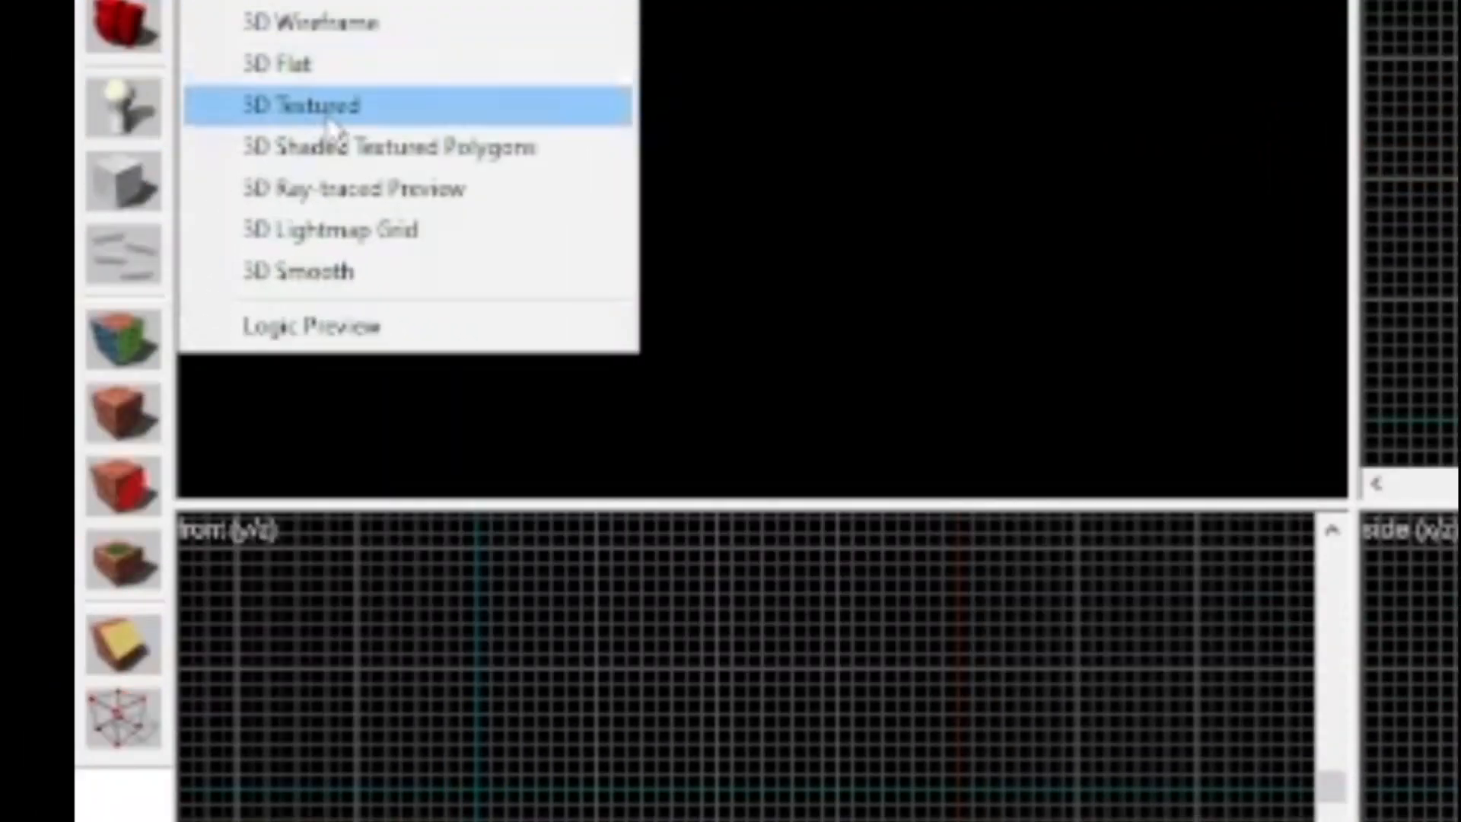
{"action": "left_click", "coordinate": [330, 116]}
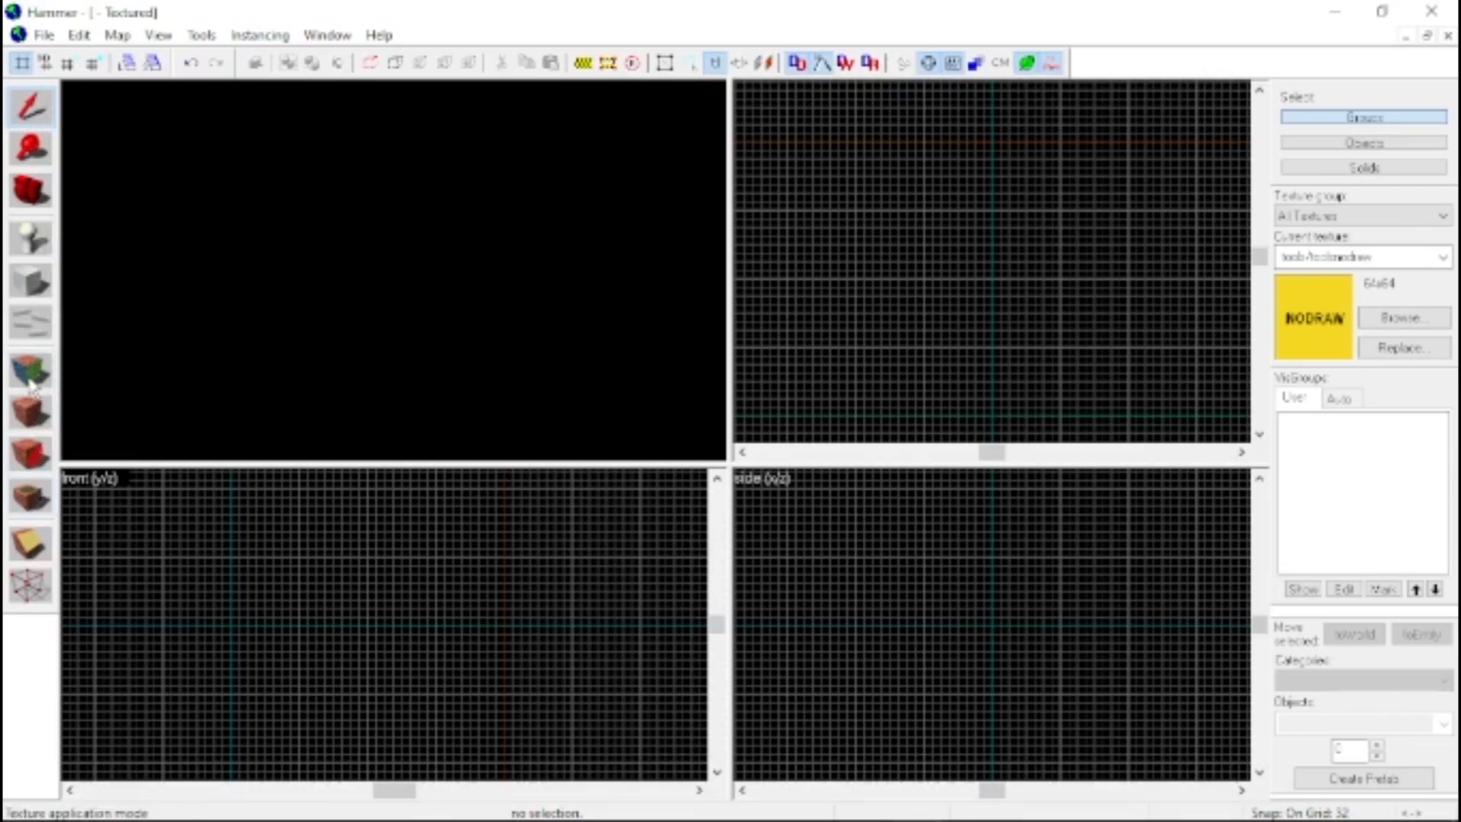
{"action": "left_click", "coordinate": [30, 281]}
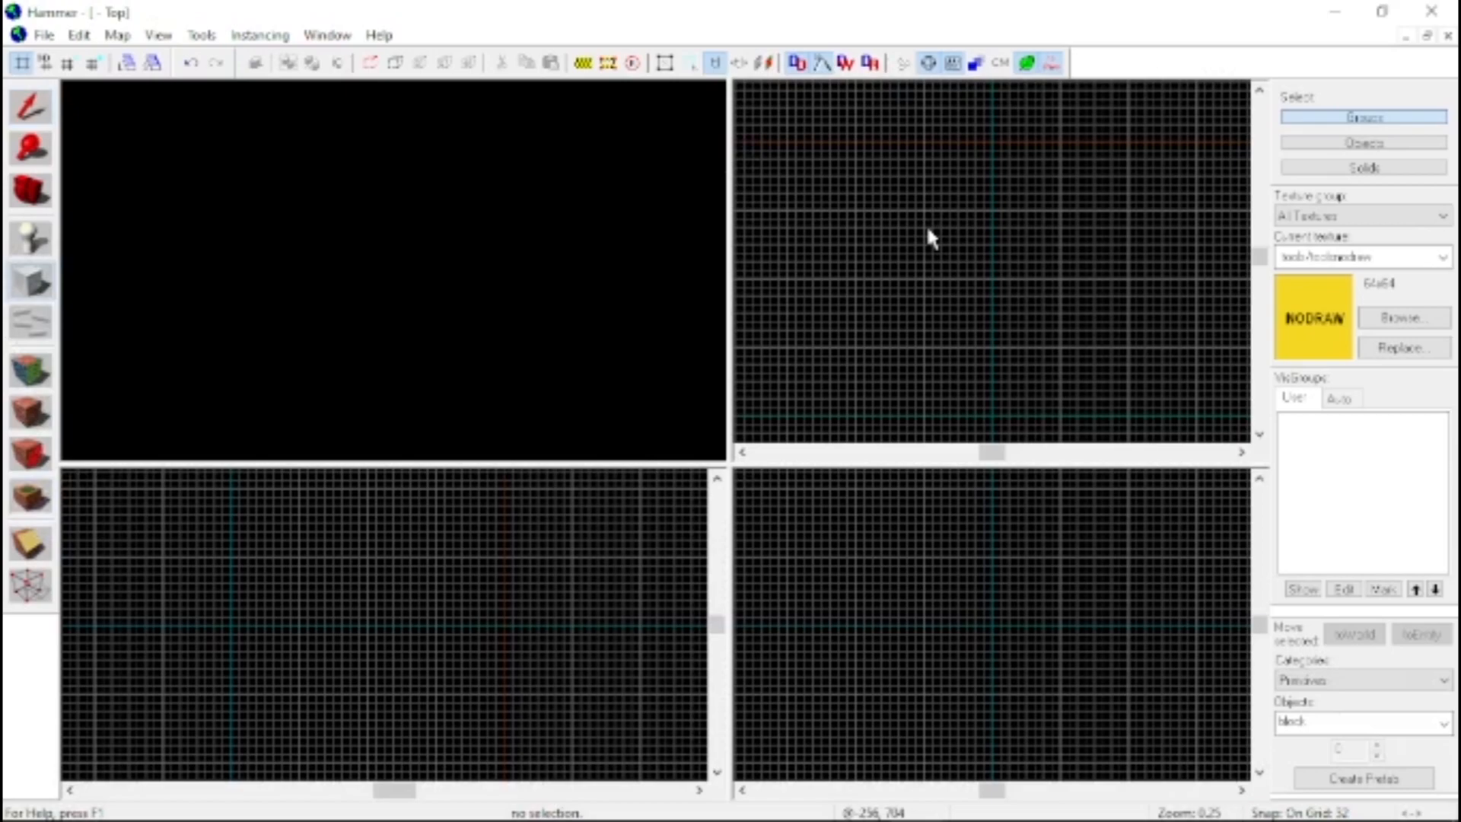
{"action": "scroll", "coordinate": [959, 365], "scroll_direction": "down", "scroll_amount": 3}
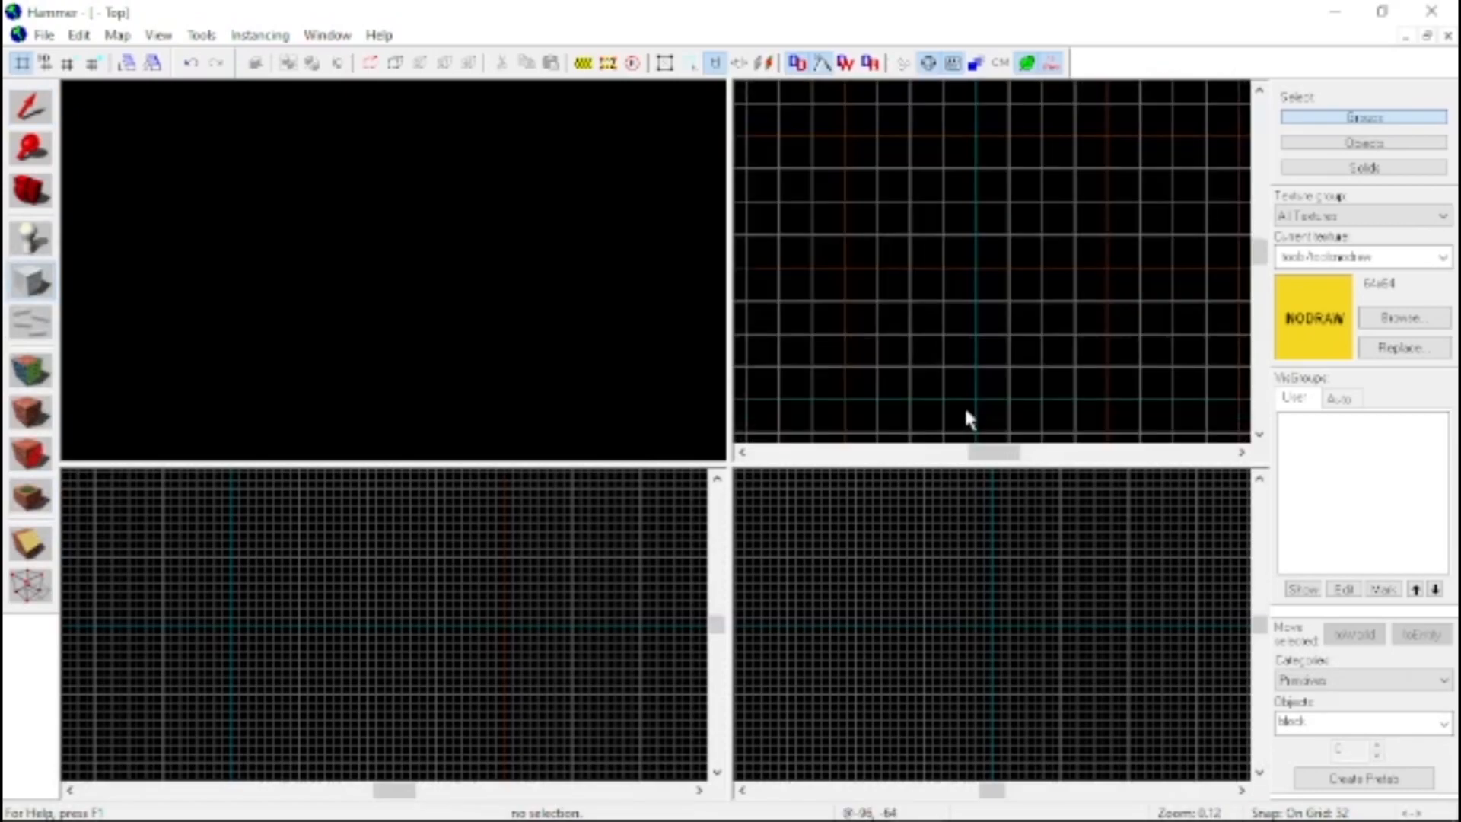
{"action": "scroll", "coordinate": [909, 228], "scroll_direction": "up", "scroll_amount": 3}
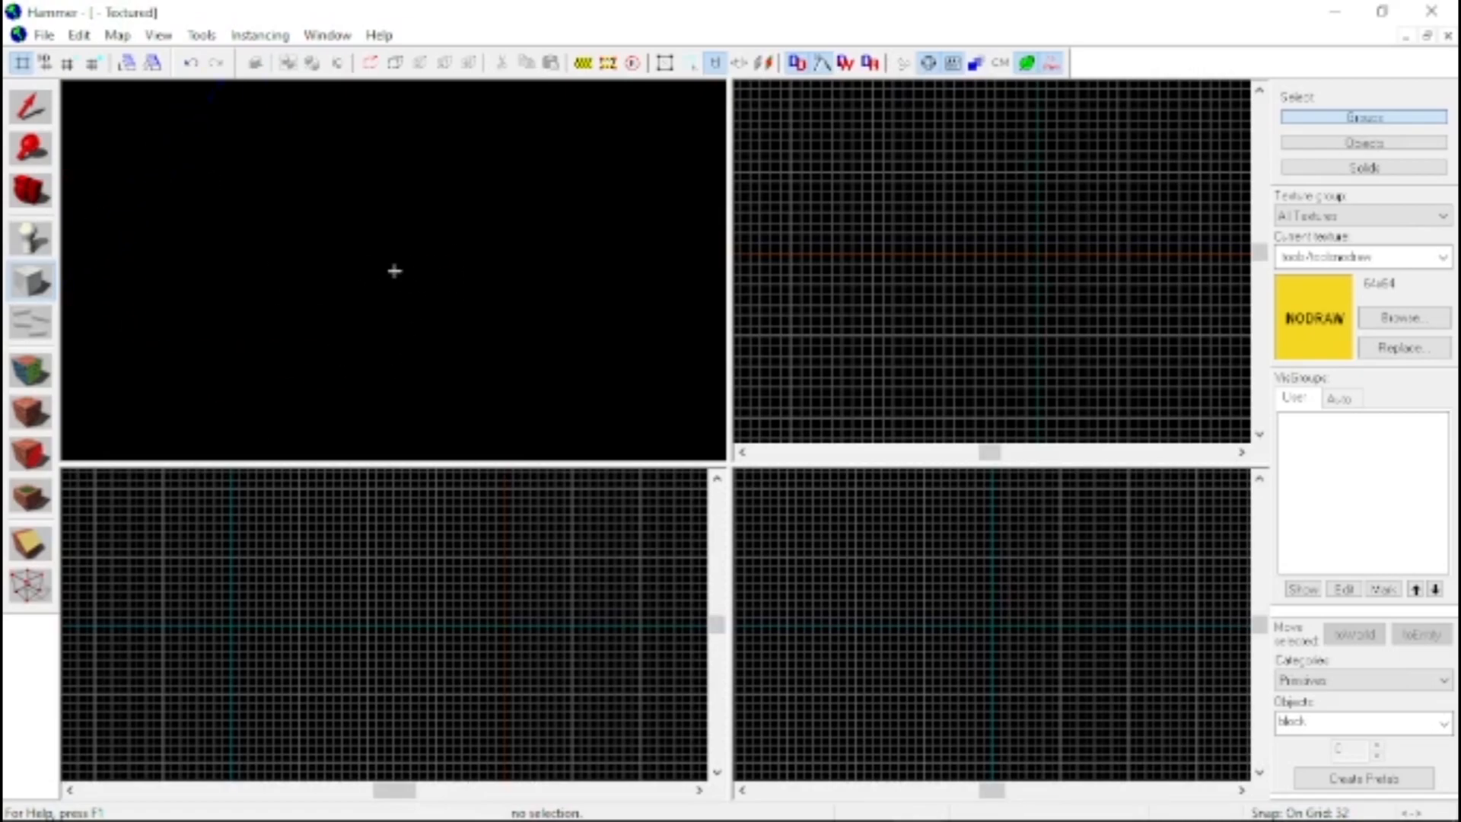
Fly around the map origin in the 3D view to examine the directions of the coordinate axes
{"action": "key", "text": "a"}
{"action": "key", "text": "w"}
{"action": "key", "text": "s"}
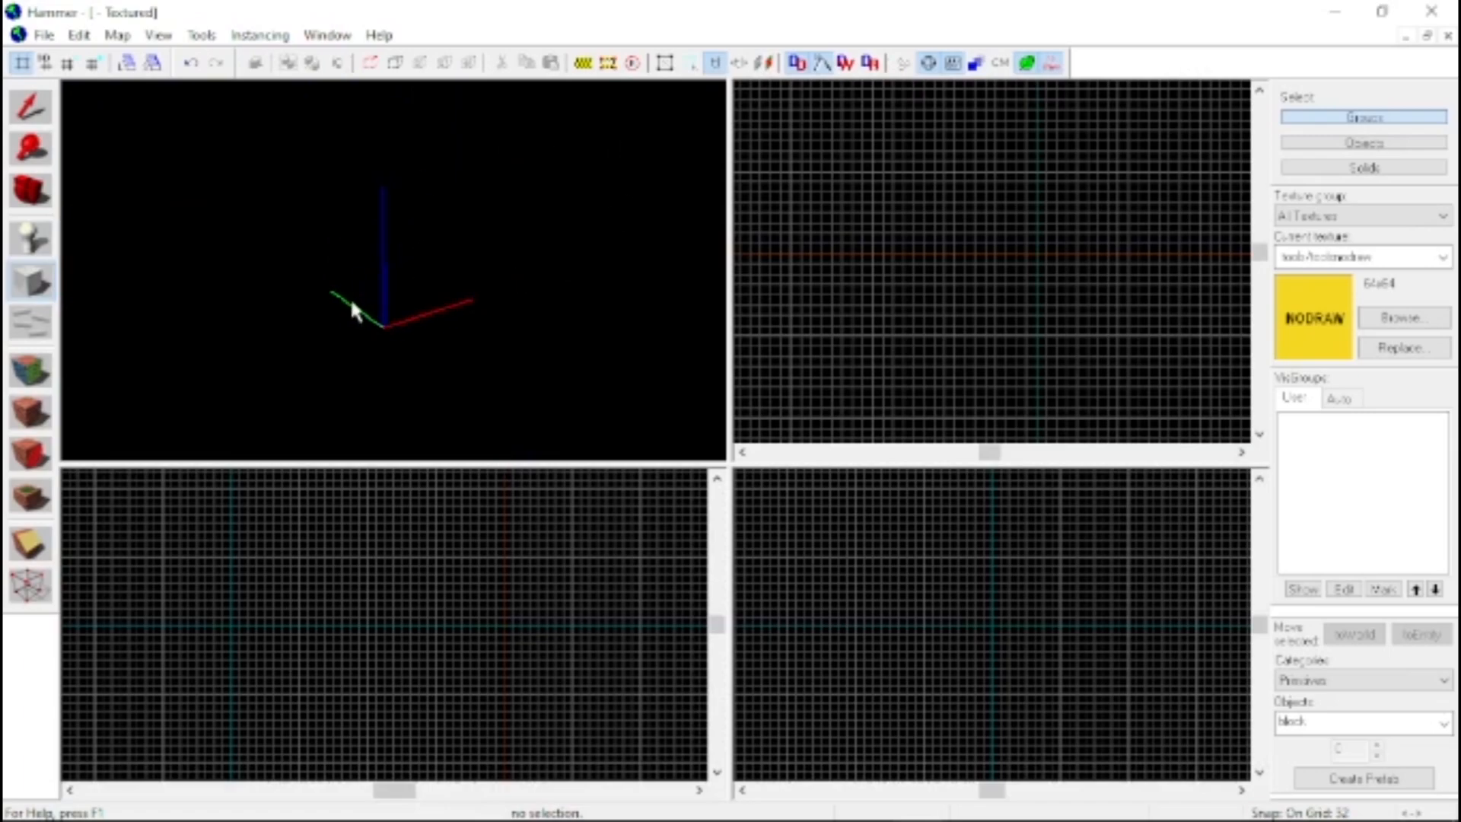
{"action": "key", "text": "z"}
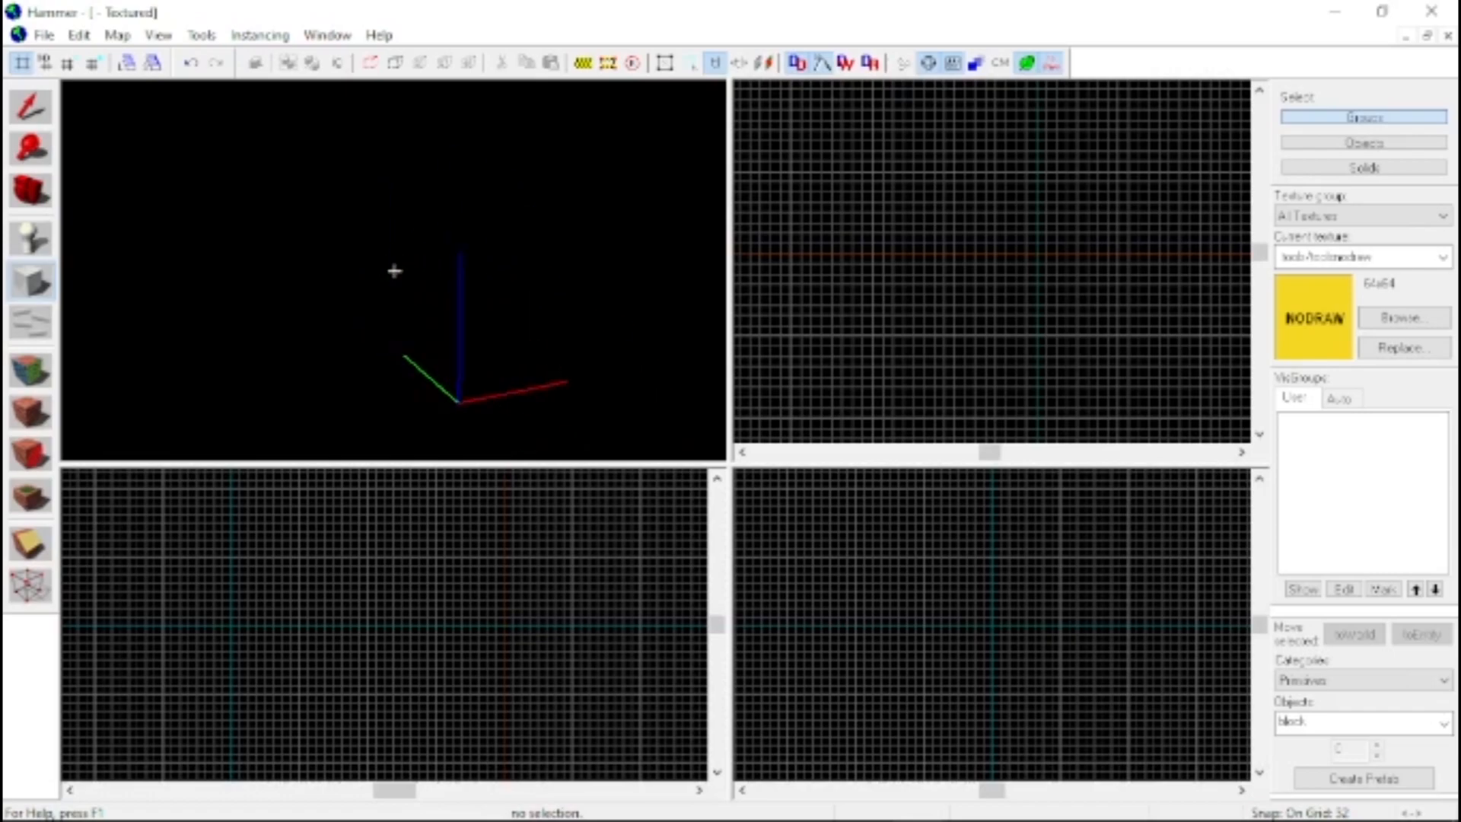
{"action": "key", "text": "a"}
{"action": "key", "text": "z"}
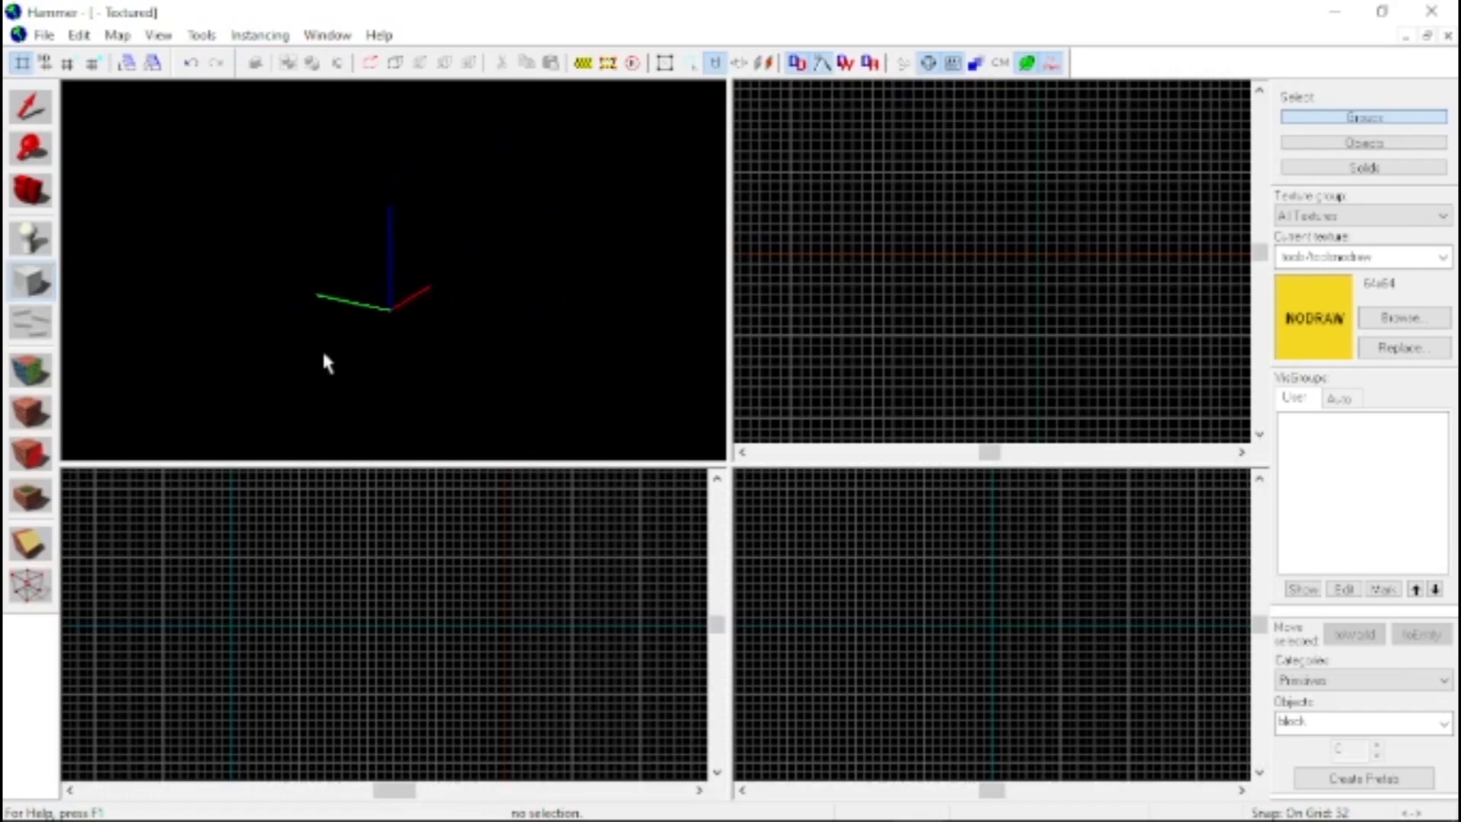
{"action": "key", "text": "z"}
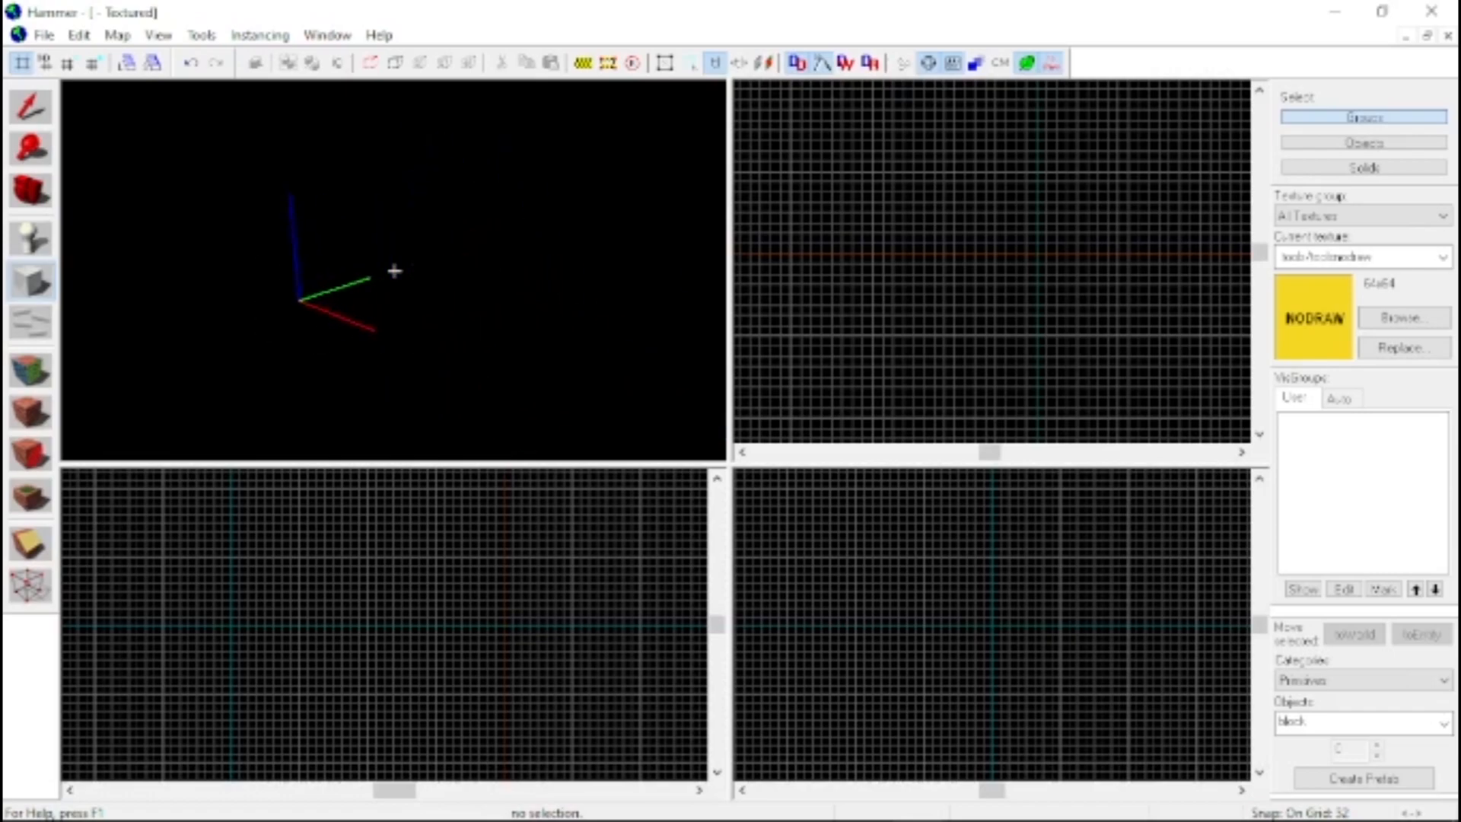
{"action": "key", "text": "w"}
{"action": "key", "text": "s"}
{"action": "key", "text": "s"}
{"action": "key", "text": "z"}
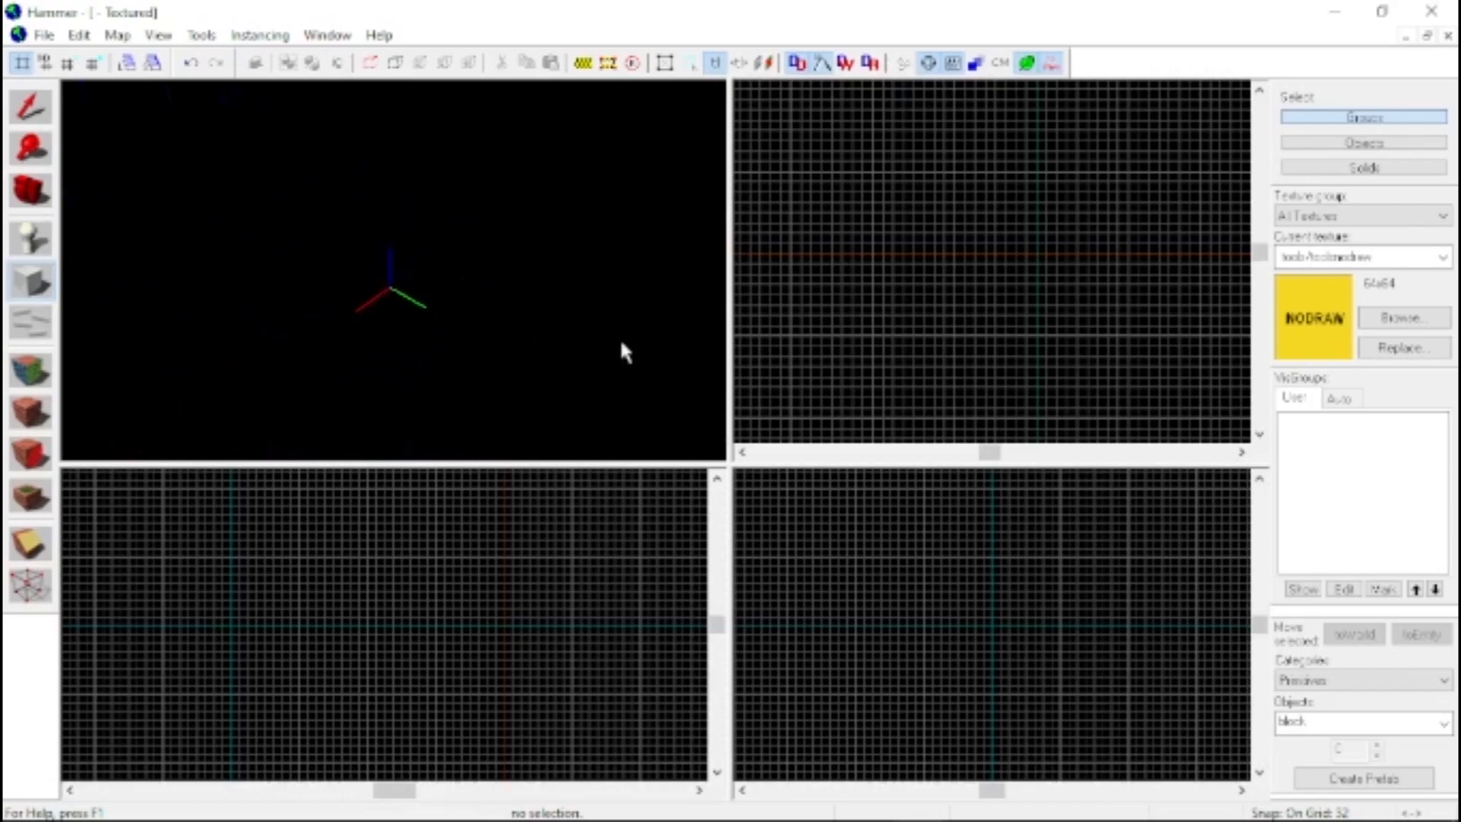
{"action": "key", "text": "z"}
{"action": "key", "text": "w"}
{"action": "key", "text": "s"}
{"action": "key", "text": "z"}
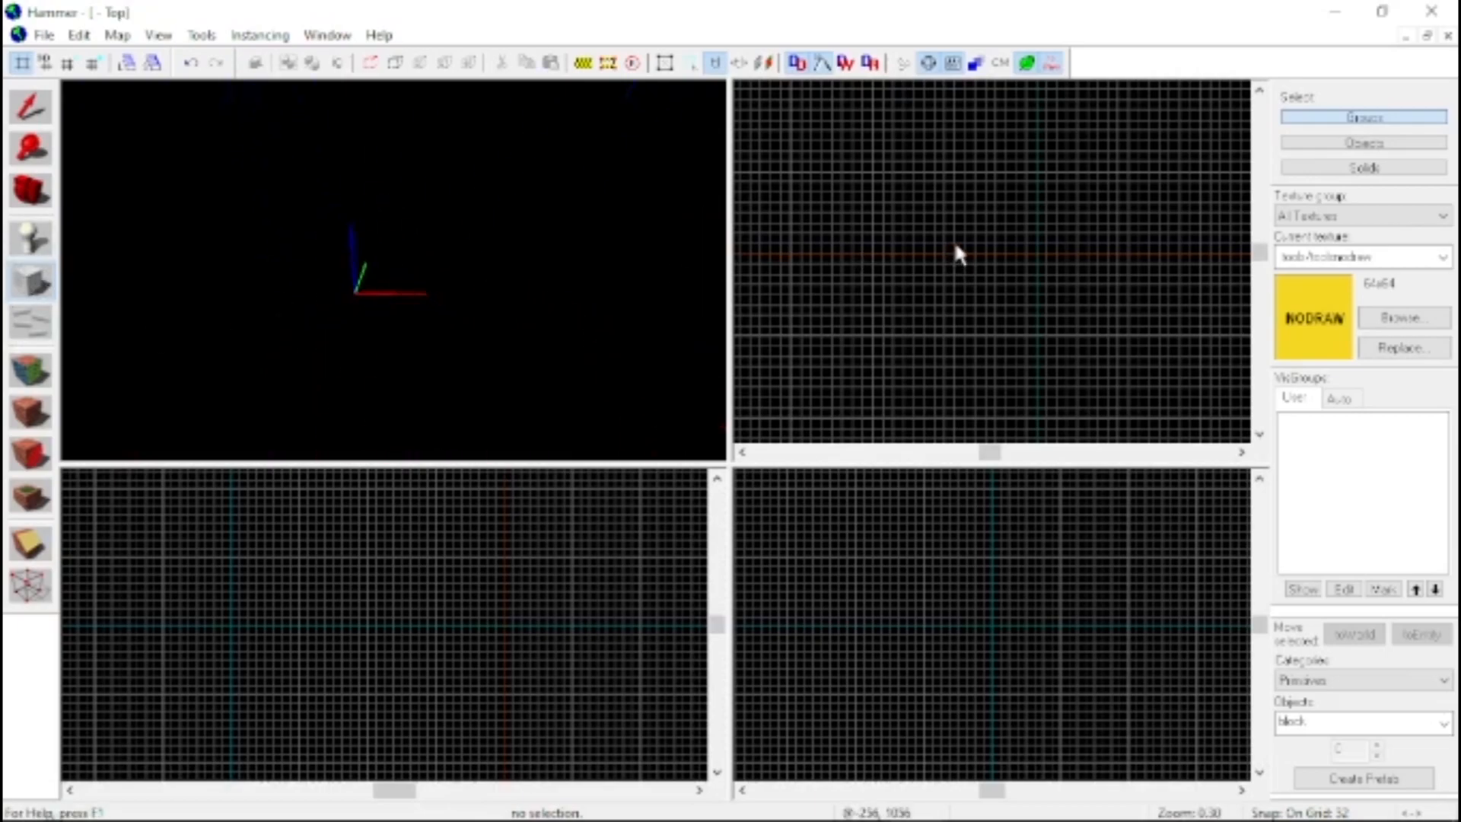
Draw a block outline 512 by 512 units in the top view, 256 units high, and inspect it in 3D
{"action": "left_click_drag", "start_coordinate": [953, 254], "coordinate": [1103, 411]}
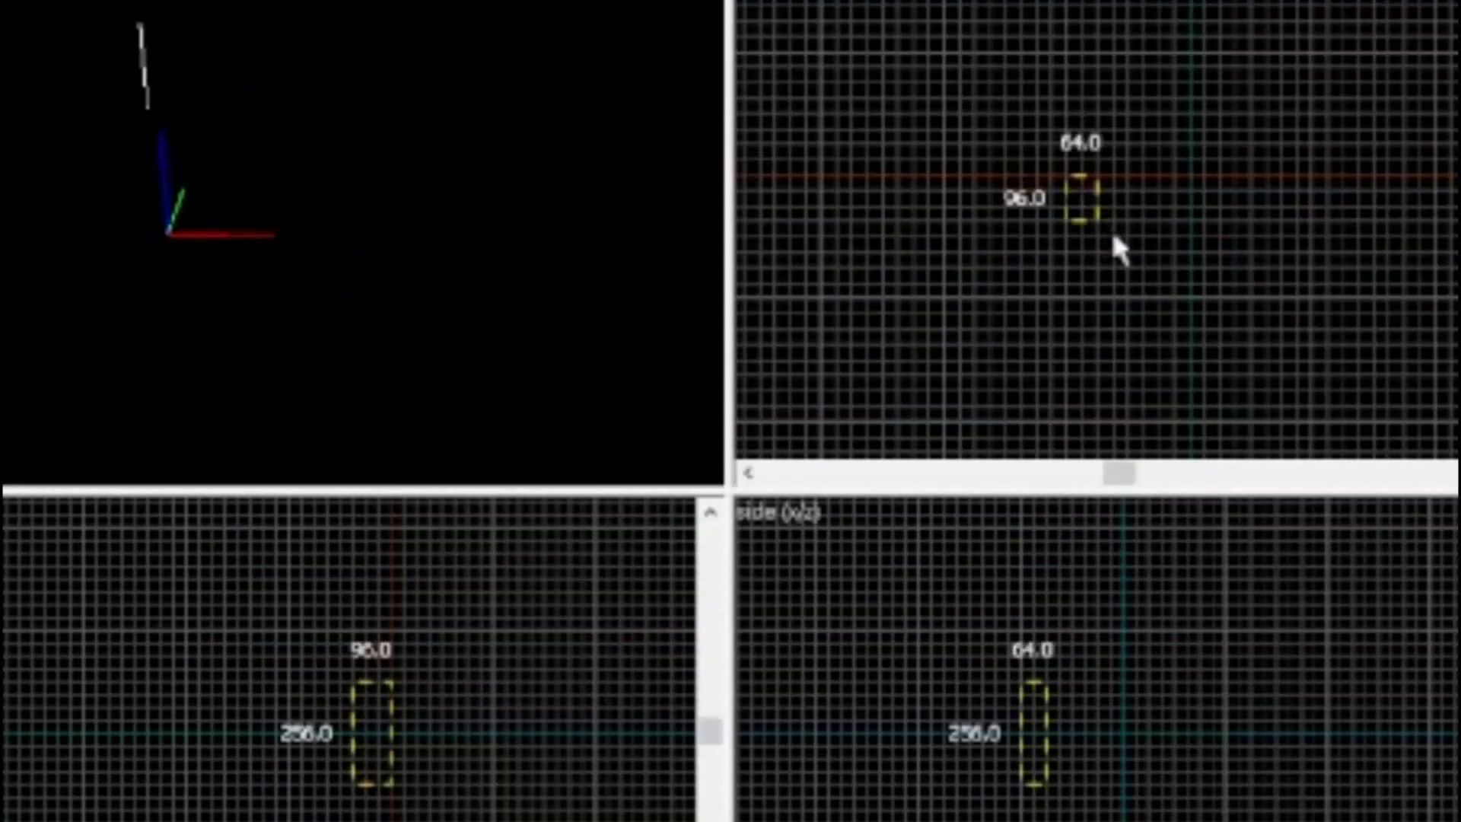
{"action": "left_click_drag", "start_coordinate": [1289, 409], "coordinate": [1314, 427]}
{"action": "key", "text": "z"}
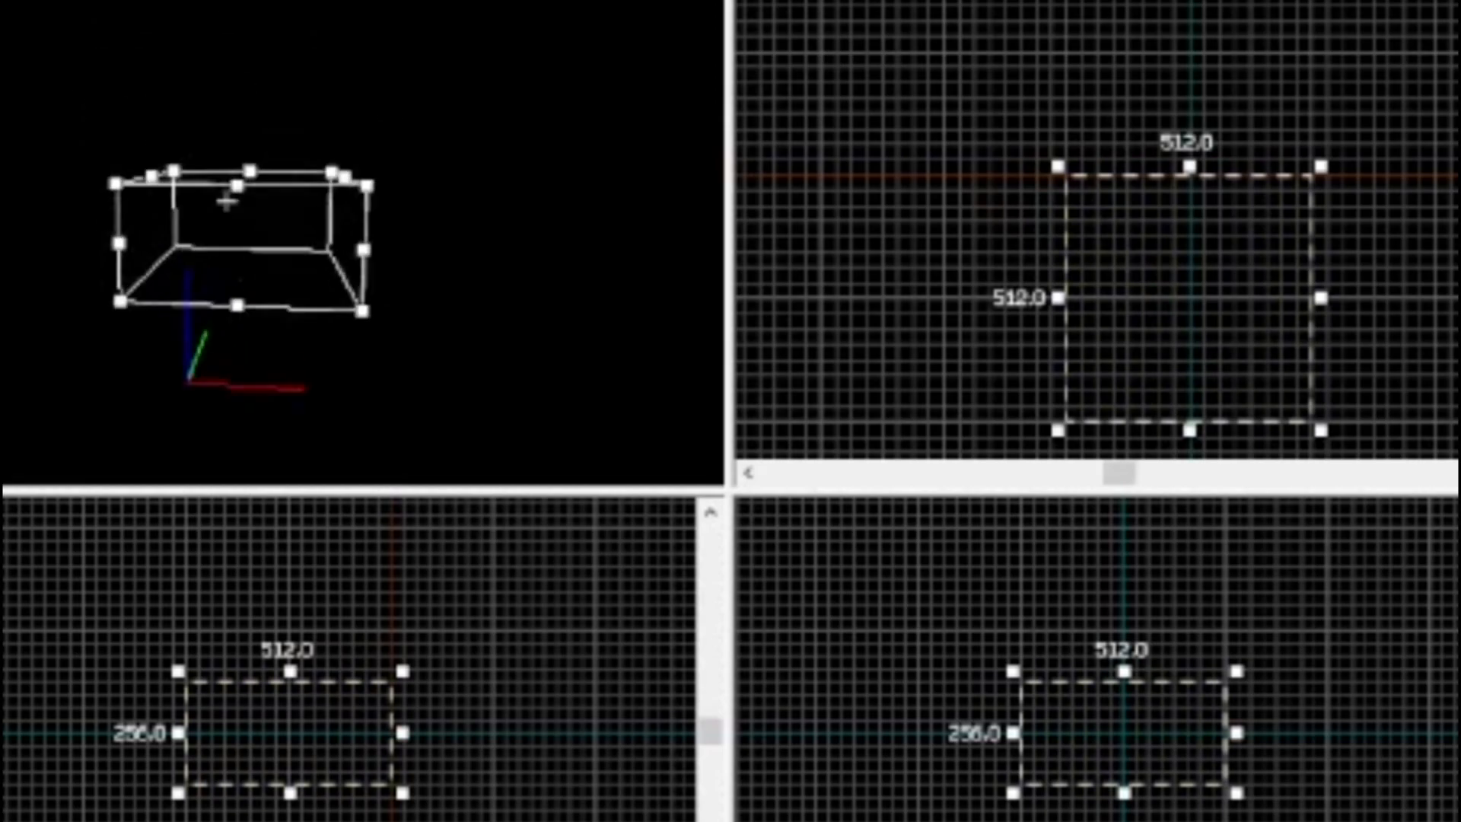
{"action": "key", "text": "w"}
{"action": "key", "text": "w"}
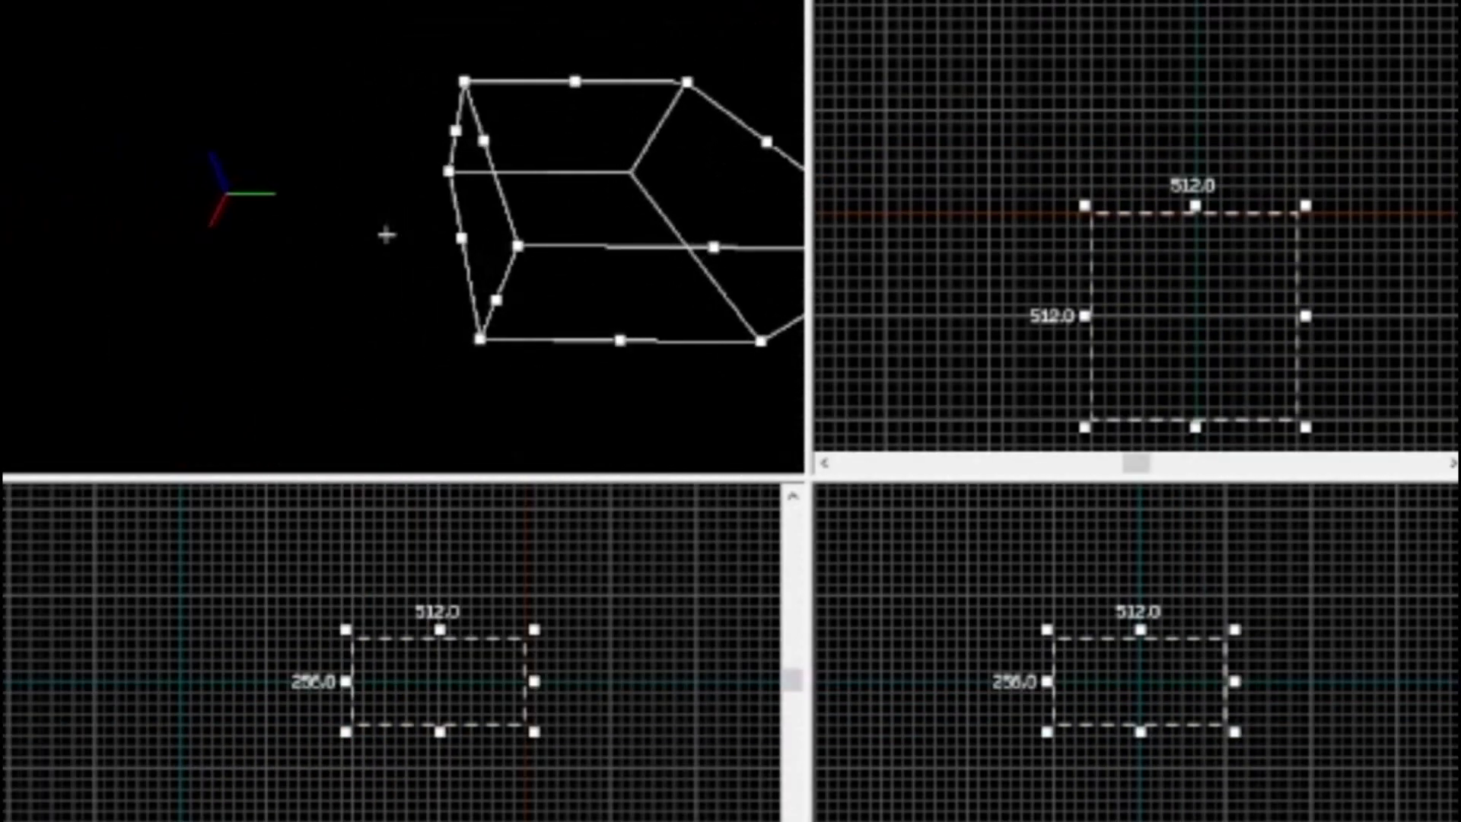
{"action": "key", "text": "z"}
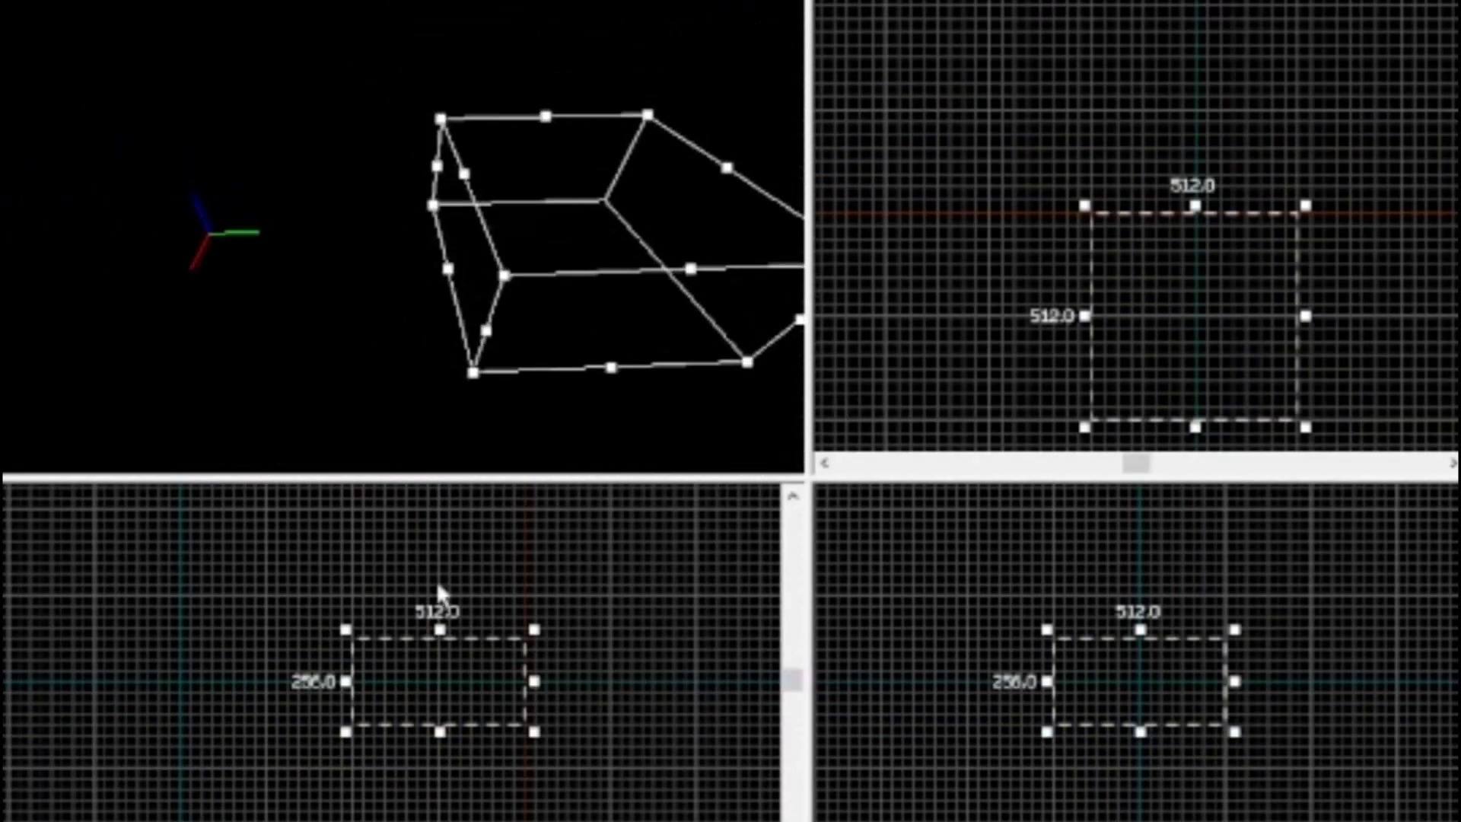
Resize the block outline to 832 by 832 units and flatten its height to 32 units
{"action": "left_click_drag", "start_coordinate": [1084, 426], "coordinate": [960, 367]}
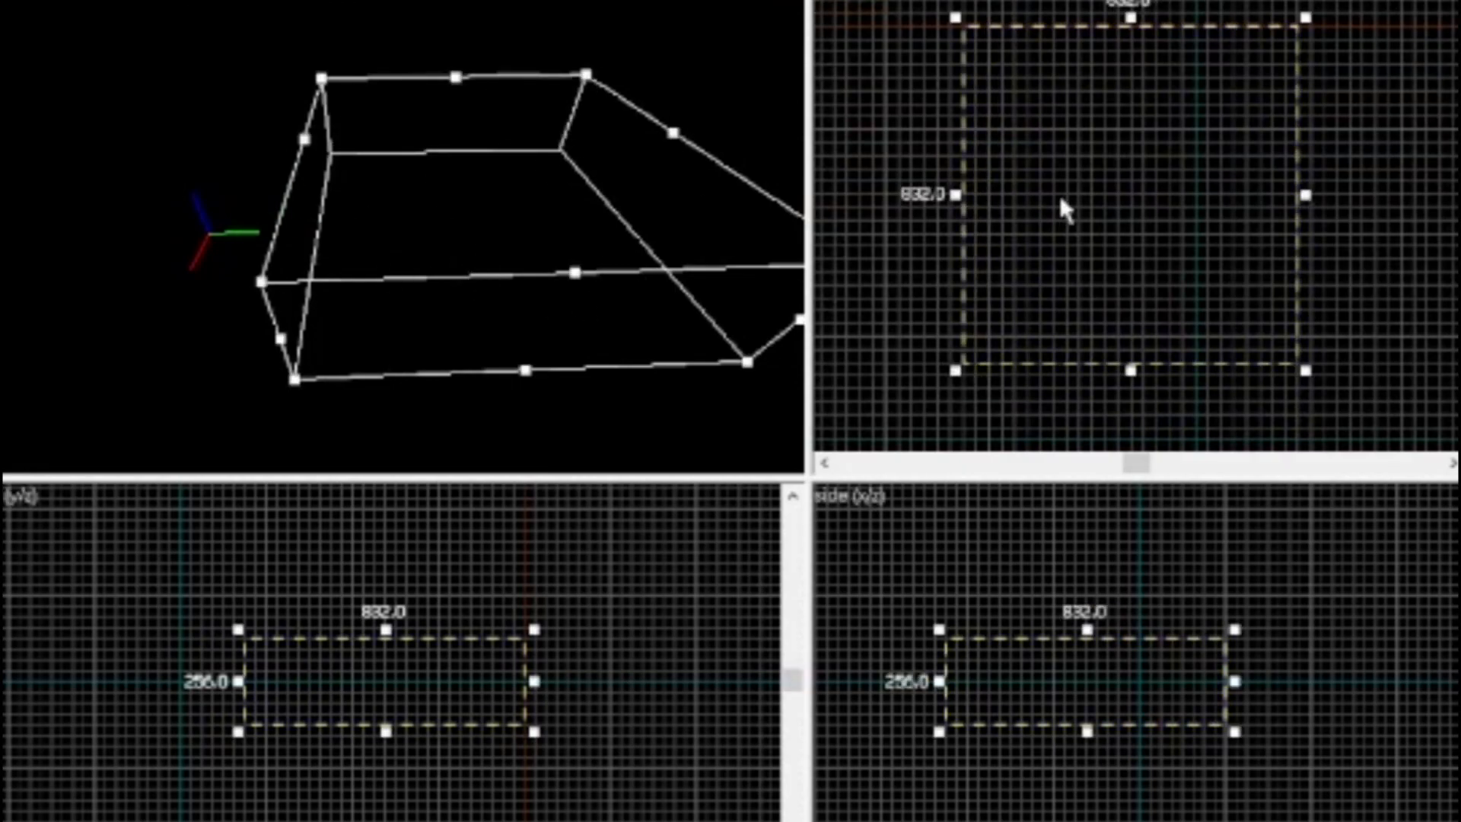
{"action": "scroll", "coordinate": [381, 654], "scroll_direction": "up", "scroll_amount": 2}
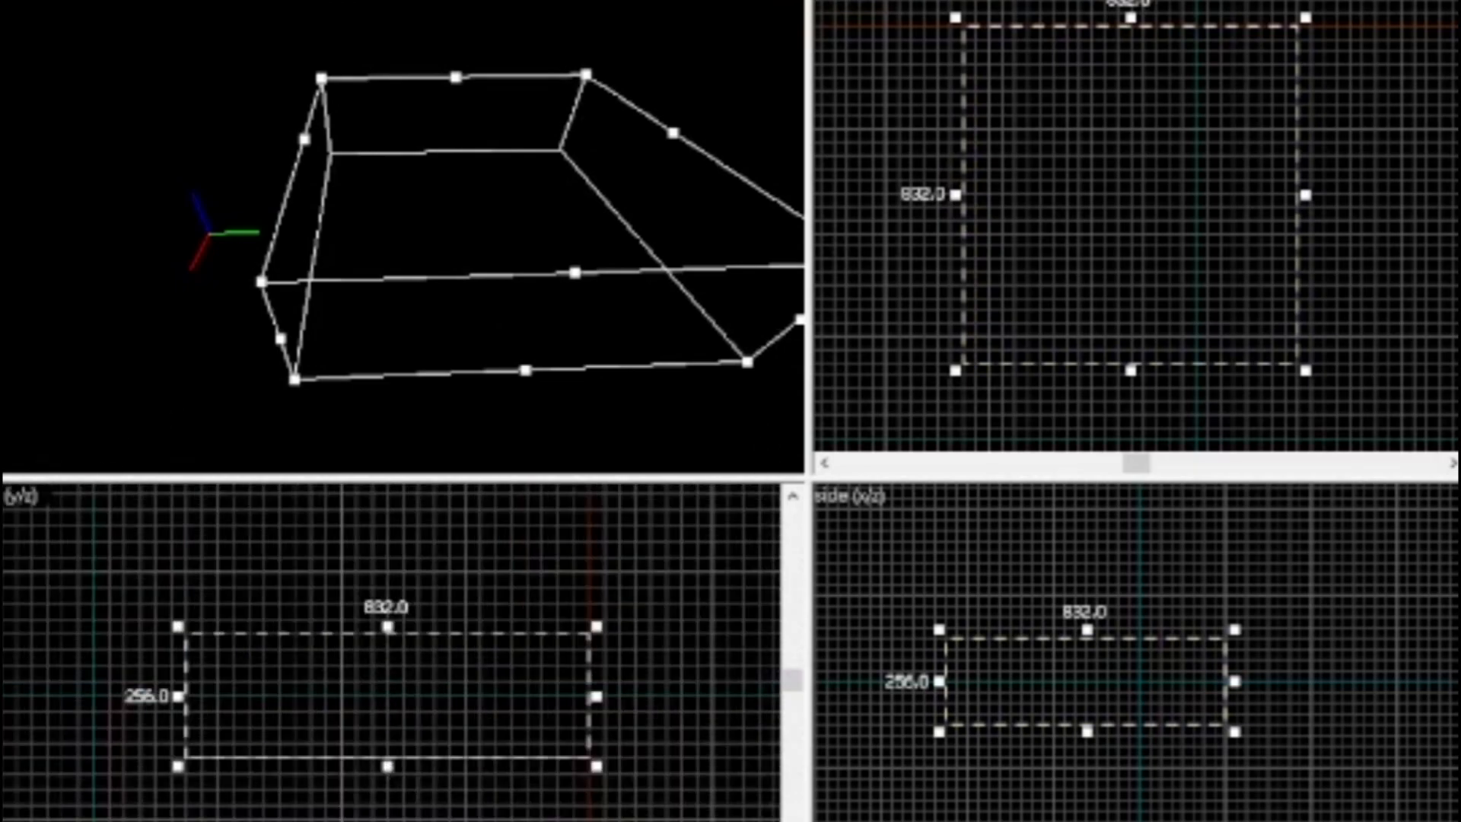
{"action": "left_click_drag", "start_coordinate": [388, 628], "coordinate": [395, 700]}
{"action": "left_click_drag", "start_coordinate": [466, 251], "coordinate": [172, 298]}
{"action": "key", "text": "z"}
{"action": "key", "text": "w"}
{"action": "key", "text": "s"}
{"action": "key", "text": "z"}
Reposition the flat block outline over the map origin in the top view and create it as a nodraw solid
{"action": "left_click_drag", "start_coordinate": [423, 163], "coordinate": [390, 156]}
{"action": "scroll", "coordinate": [1226, 368], "scroll_direction": "down", "scroll_amount": 3}
{"action": "scroll", "coordinate": [1248, 424], "scroll_direction": "up", "scroll_amount": 5}
{"action": "left_click_drag", "start_coordinate": [1132, 307], "coordinate": [1169, 326]}
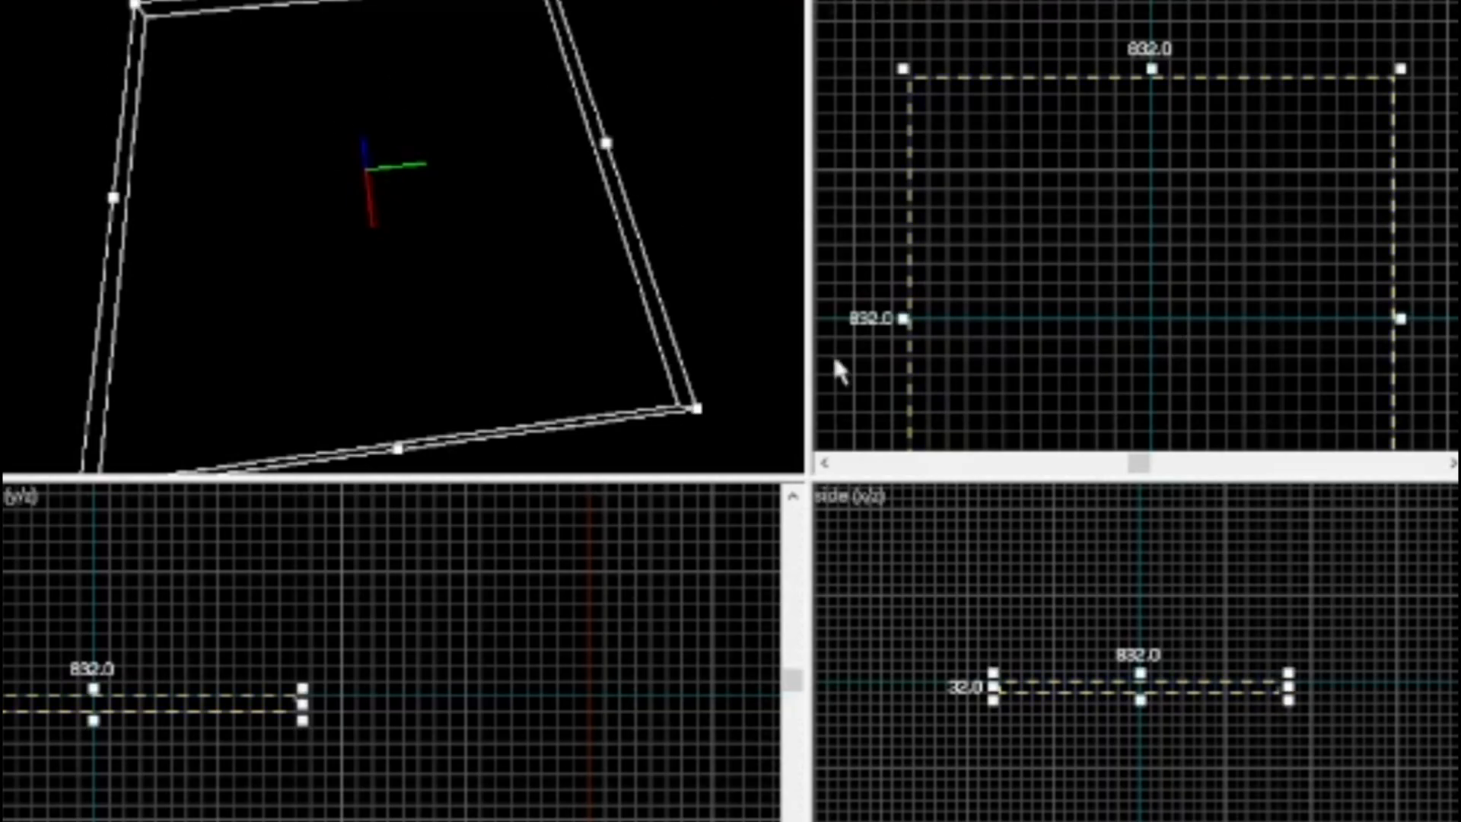
{"action": "mouse_move", "coordinate": [1076, 225]}
{"action": "left_mouse_down"}
{"action": "mouse_move", "coordinate": [1087, 239]}
{"action": "mouse_move", "coordinate": [1068, 298]}
{"action": "mouse_move", "coordinate": [995, 309]}
{"action": "left_mouse_up"}
{"action": "key", "text": "Return"}
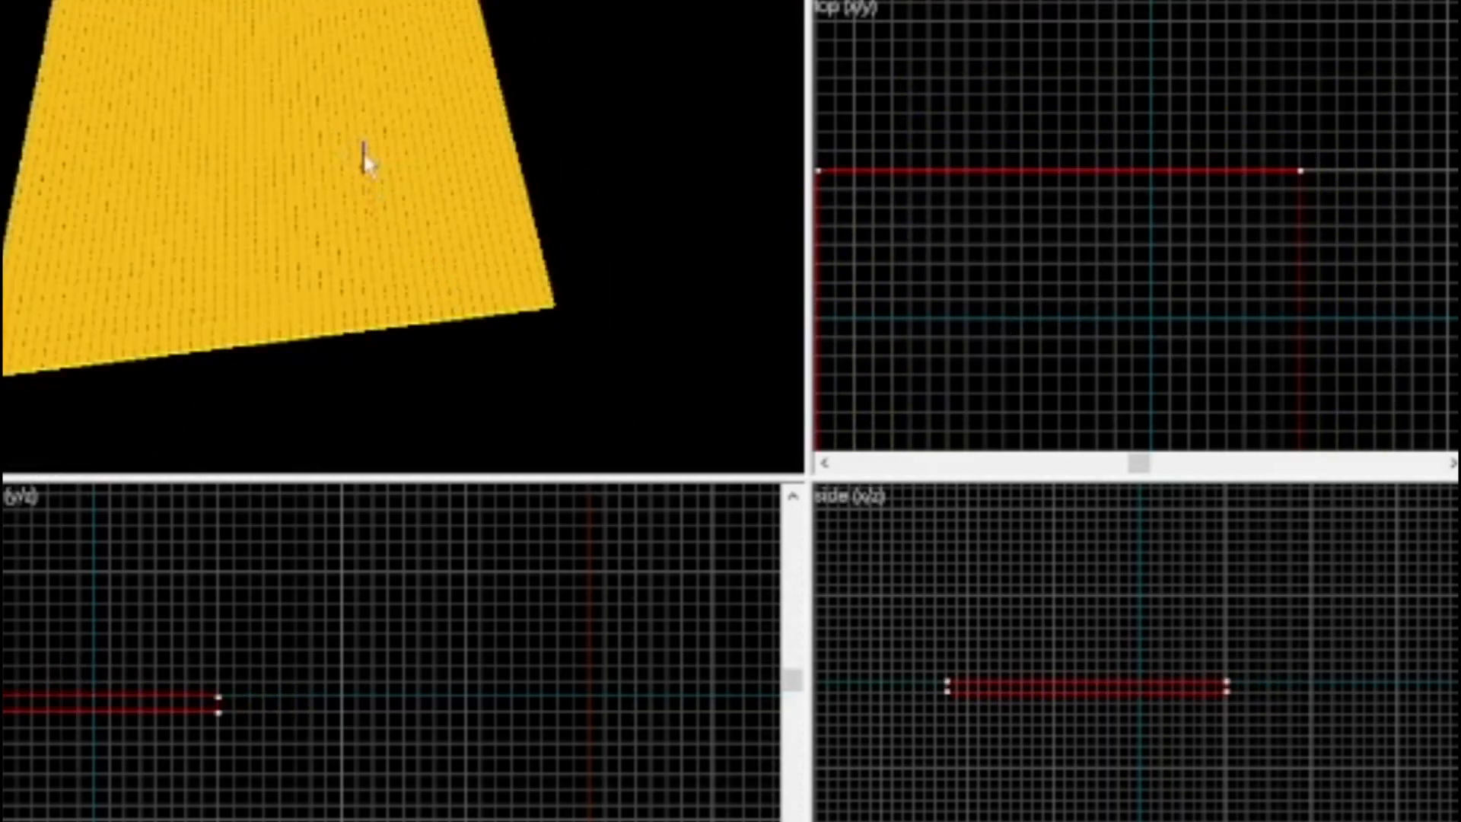
{"action": "key", "text": "z"}
{"action": "key", "text": "w"}
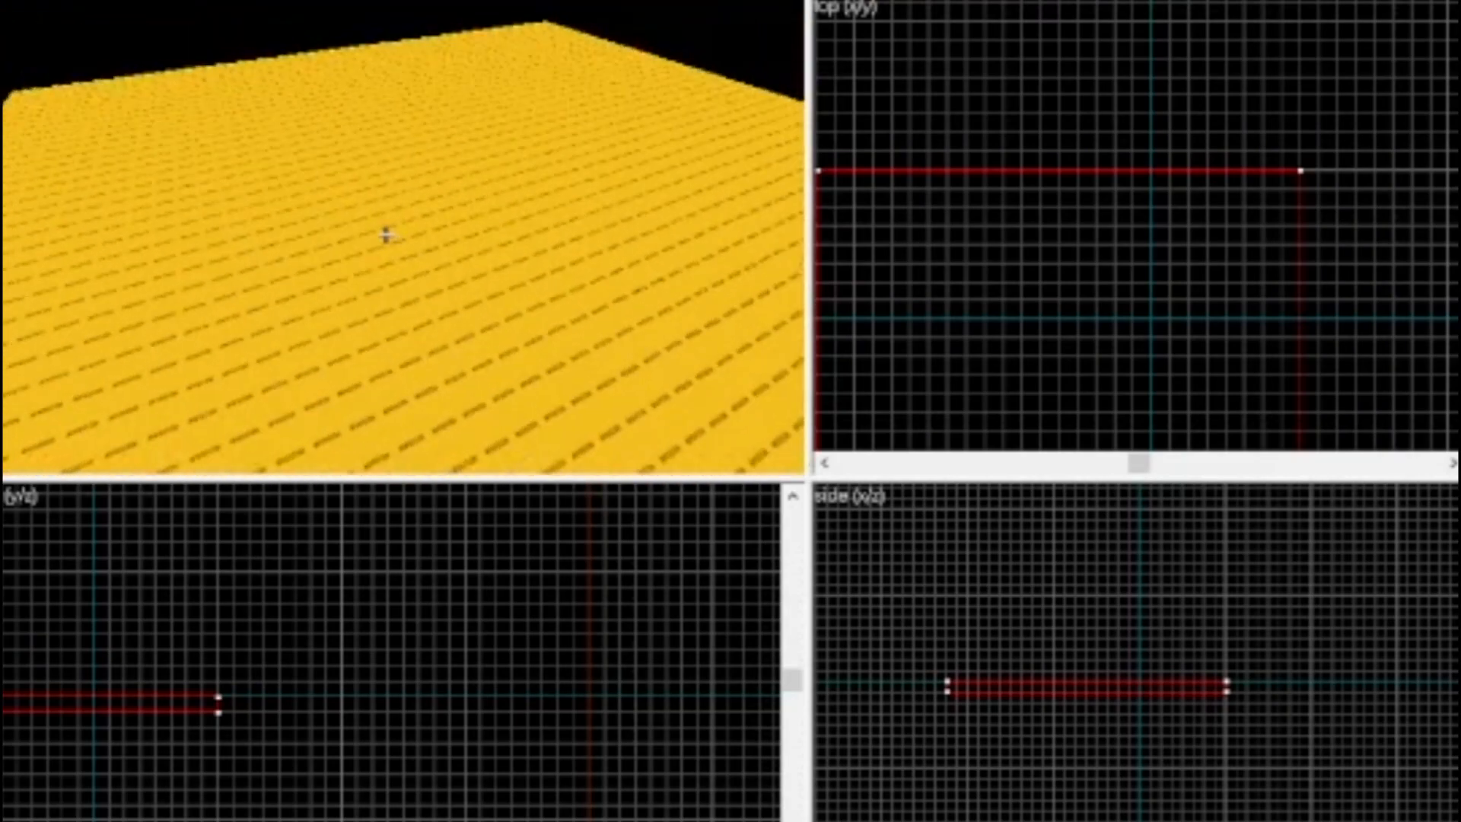
{"action": "key", "text": "z"}
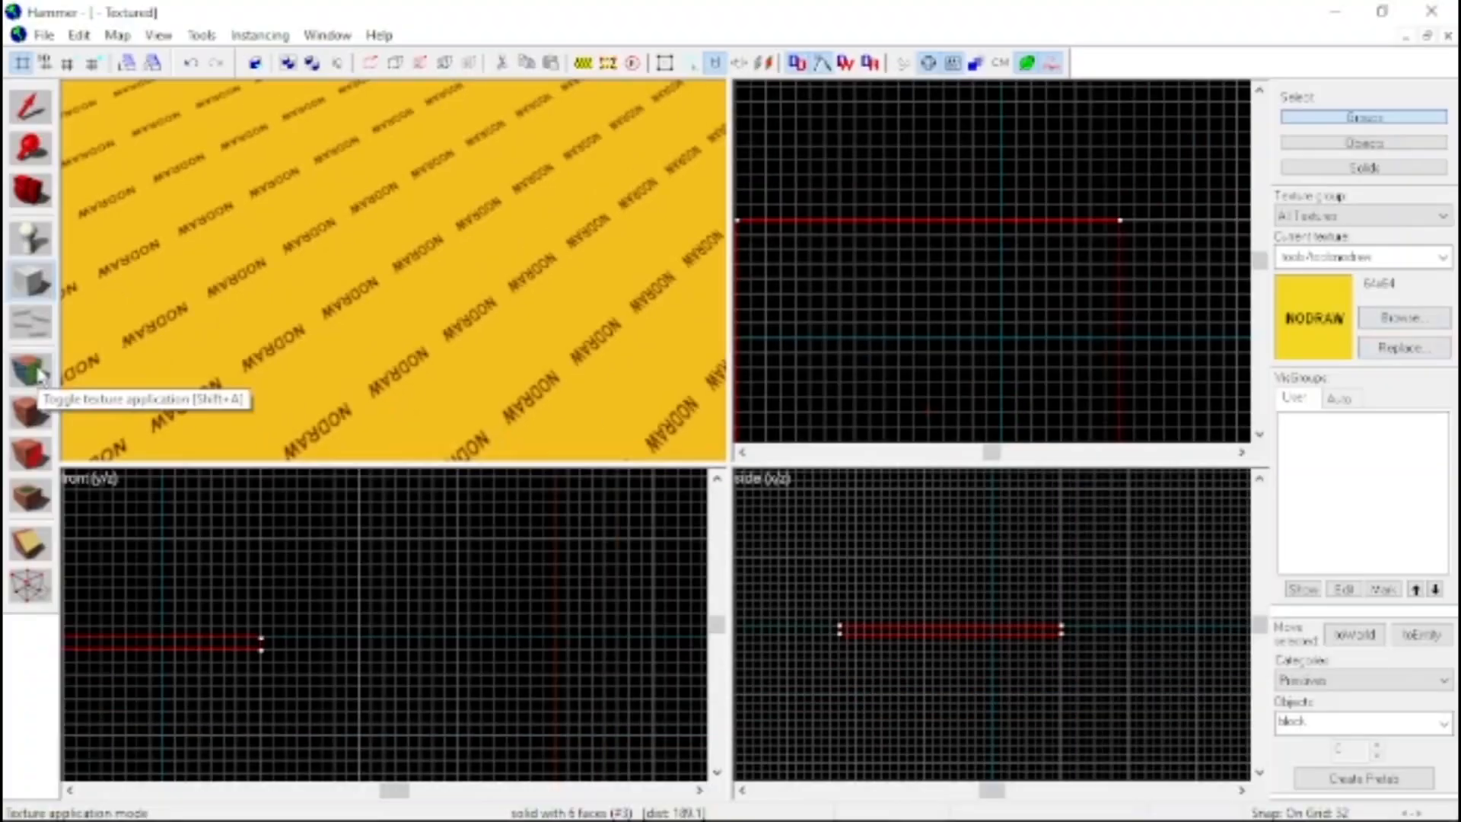
Open face texturing for the floor block and browse the full texture library for available materials
{"action": "left_click", "coordinate": [31, 370]}
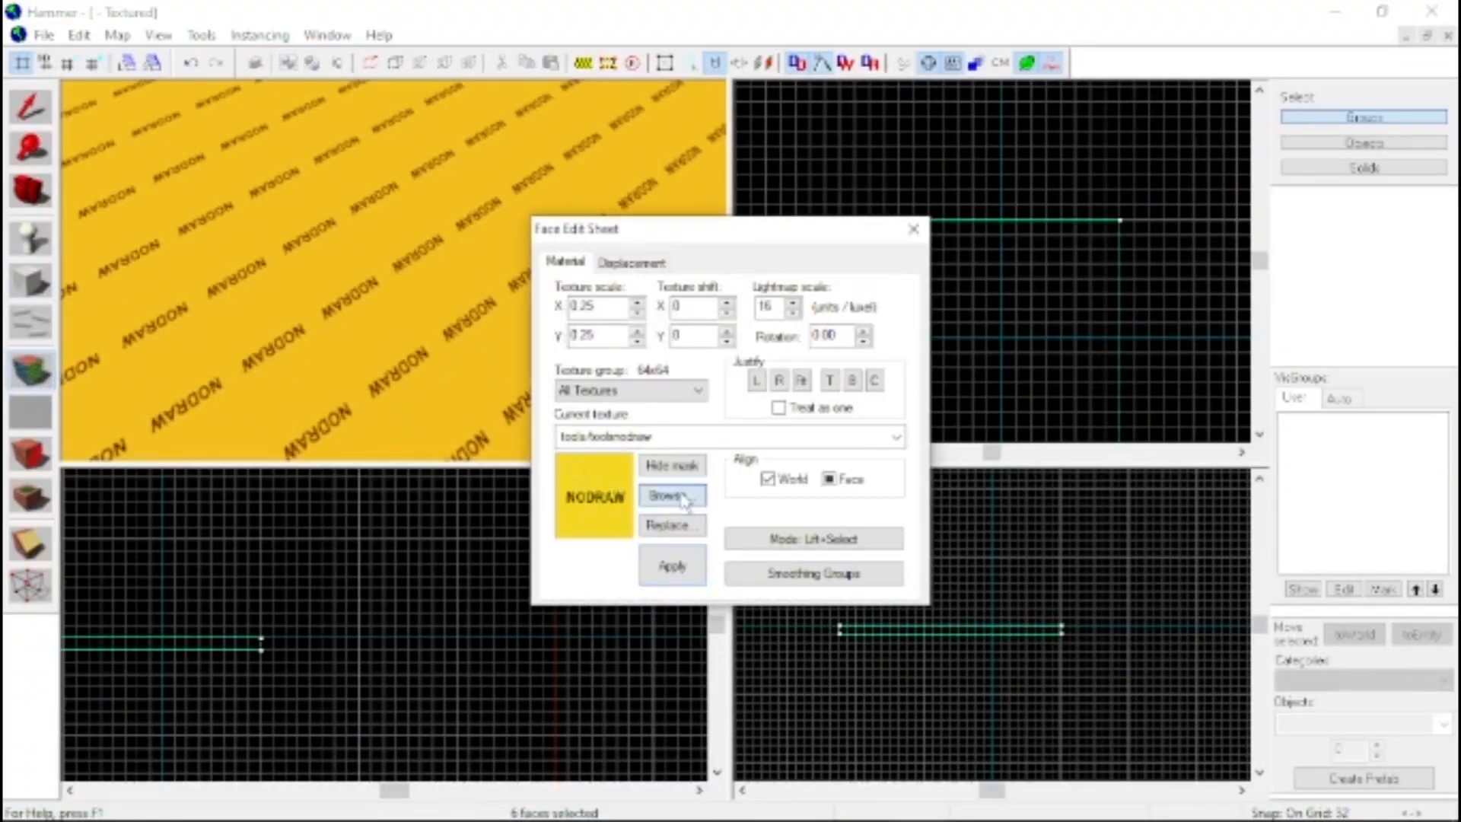
{"action": "left_click", "coordinate": [583, 494]}
{"action": "scroll", "coordinate": [683, 363], "scroll_direction": "down", "scroll_amount": 15}
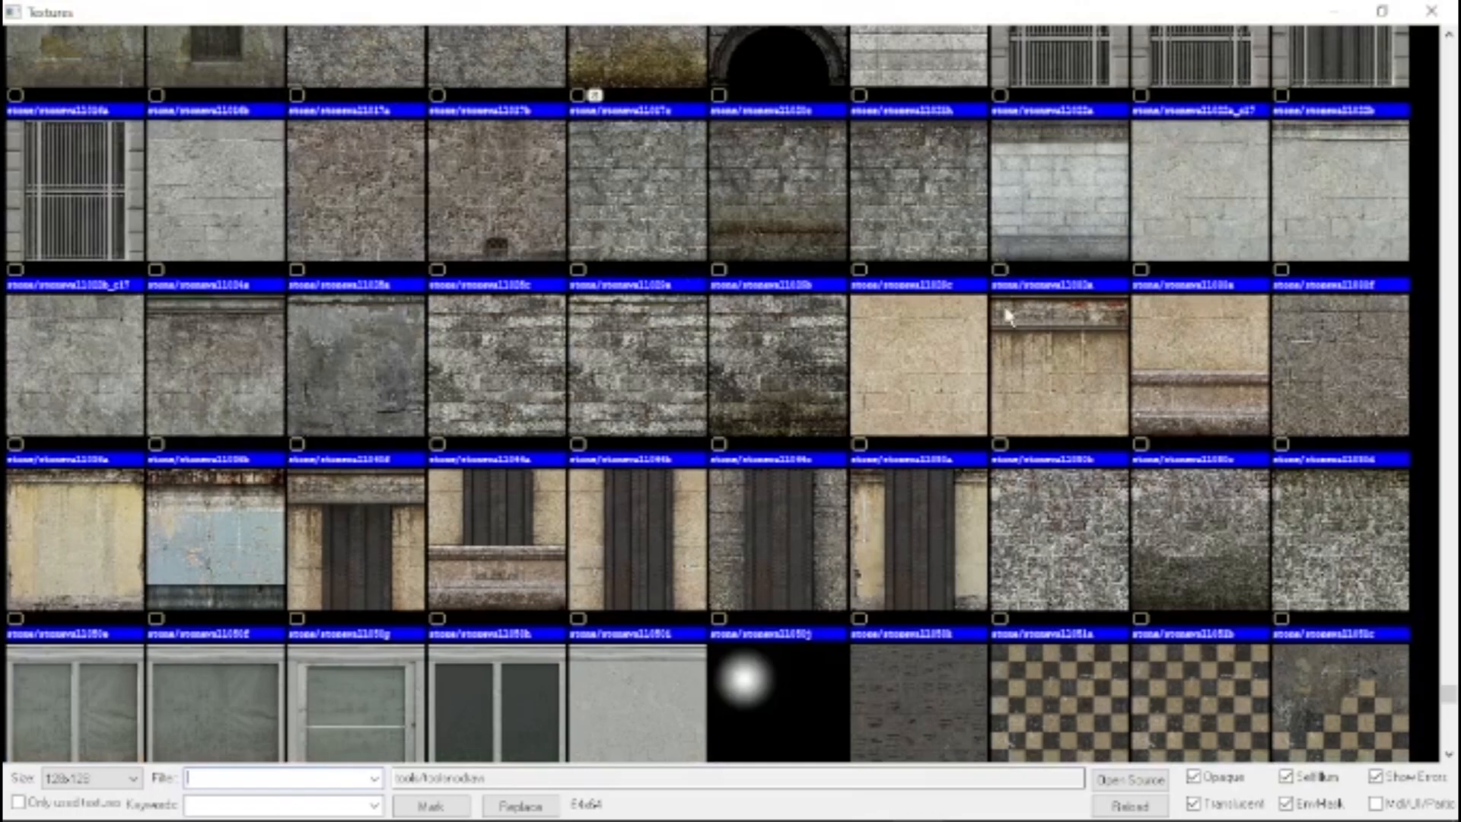
{"action": "scroll", "coordinate": [894, 331], "scroll_direction": "up", "scroll_amount": 3}
{"action": "scroll", "coordinate": [875, 320], "scroll_direction": "down", "scroll_amount": 15}
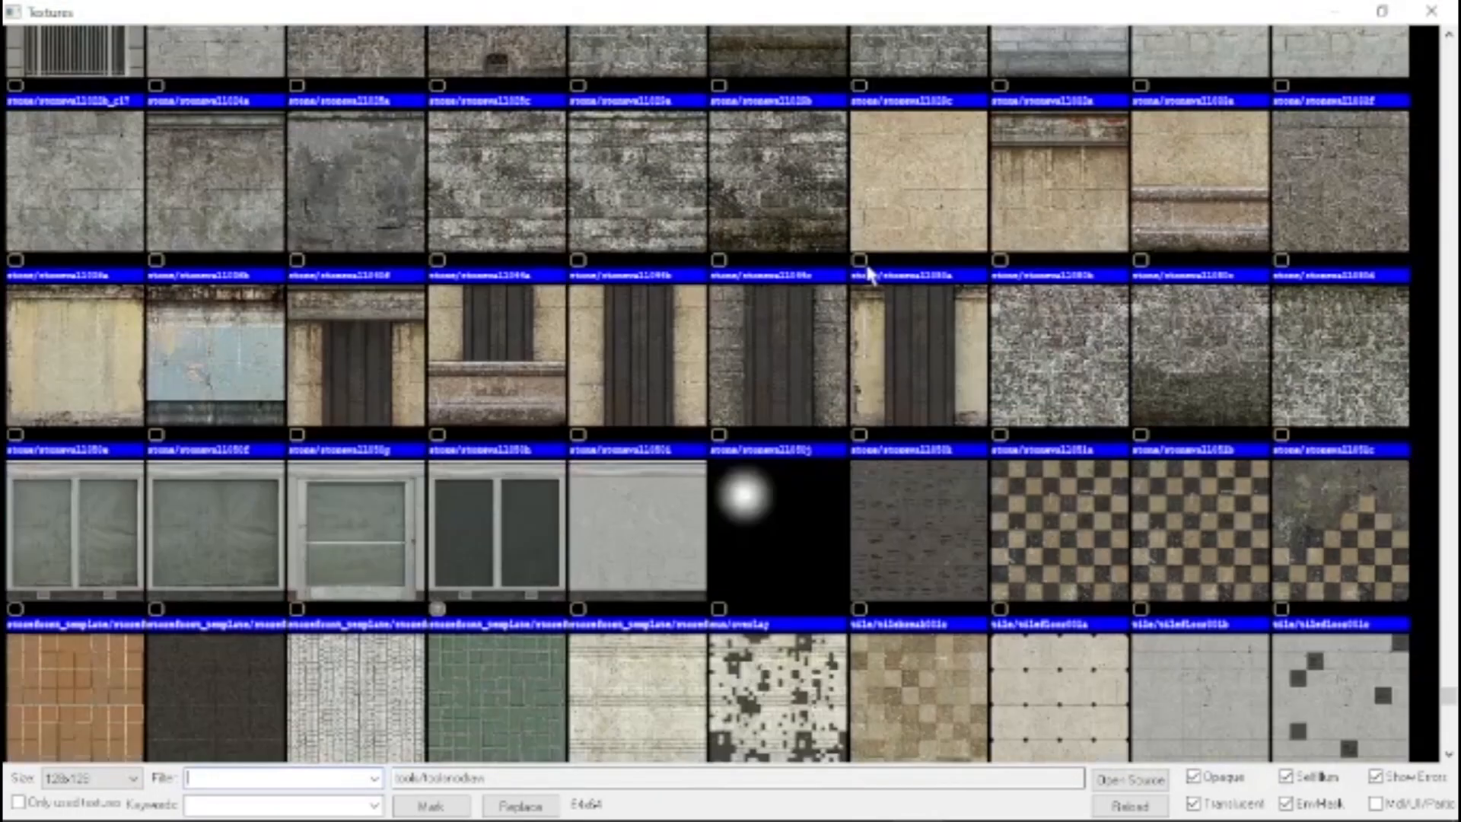
{"action": "scroll", "coordinate": [764, 426], "scroll_direction": "down", "scroll_amount": 20}
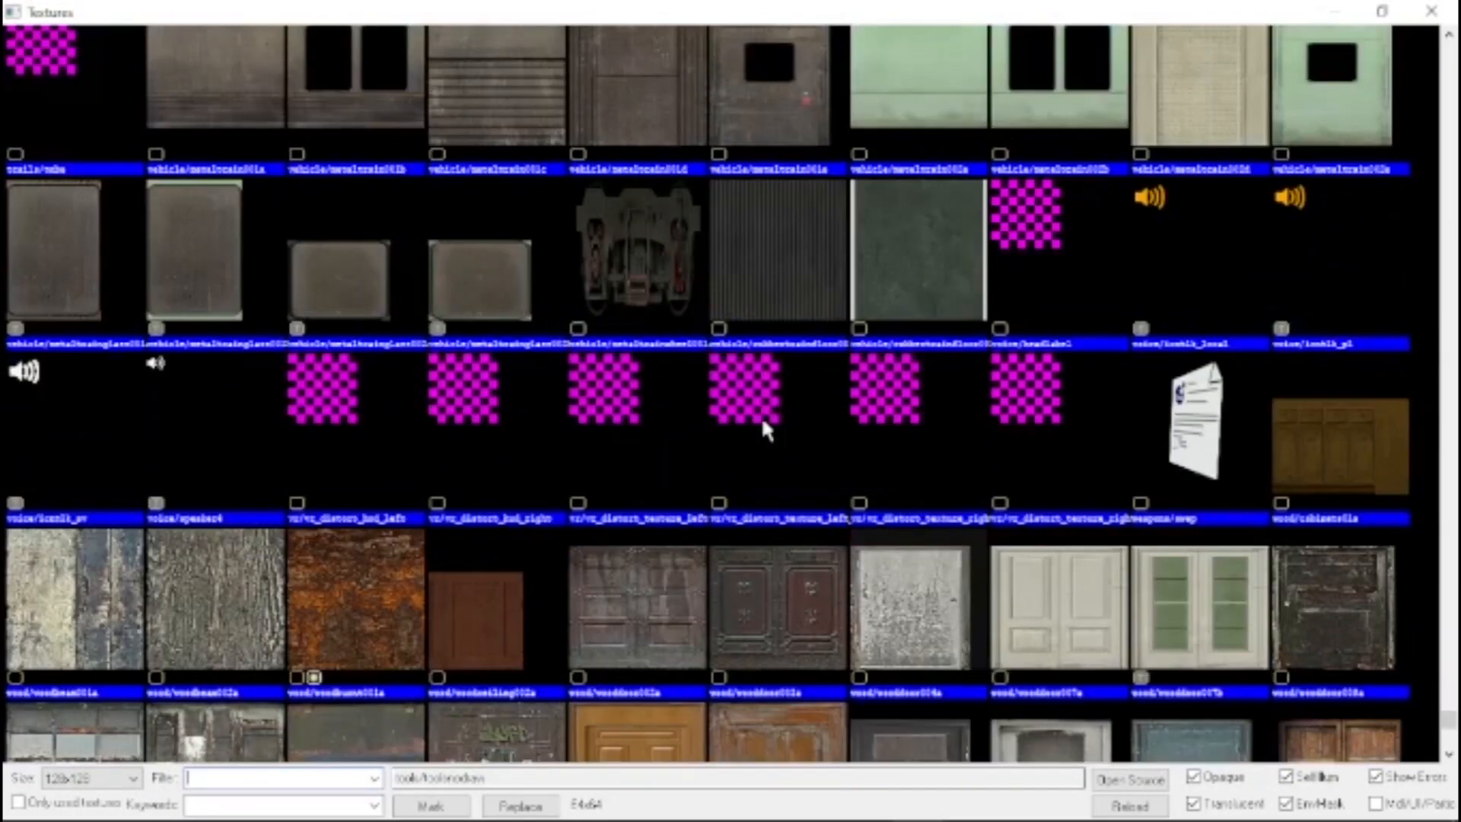
{"action": "scroll", "coordinate": [765, 430], "scroll_direction": "down", "scroll_amount": 3}
{"action": "scroll", "coordinate": [650, 445], "scroll_direction": "up", "scroll_amount": 20}
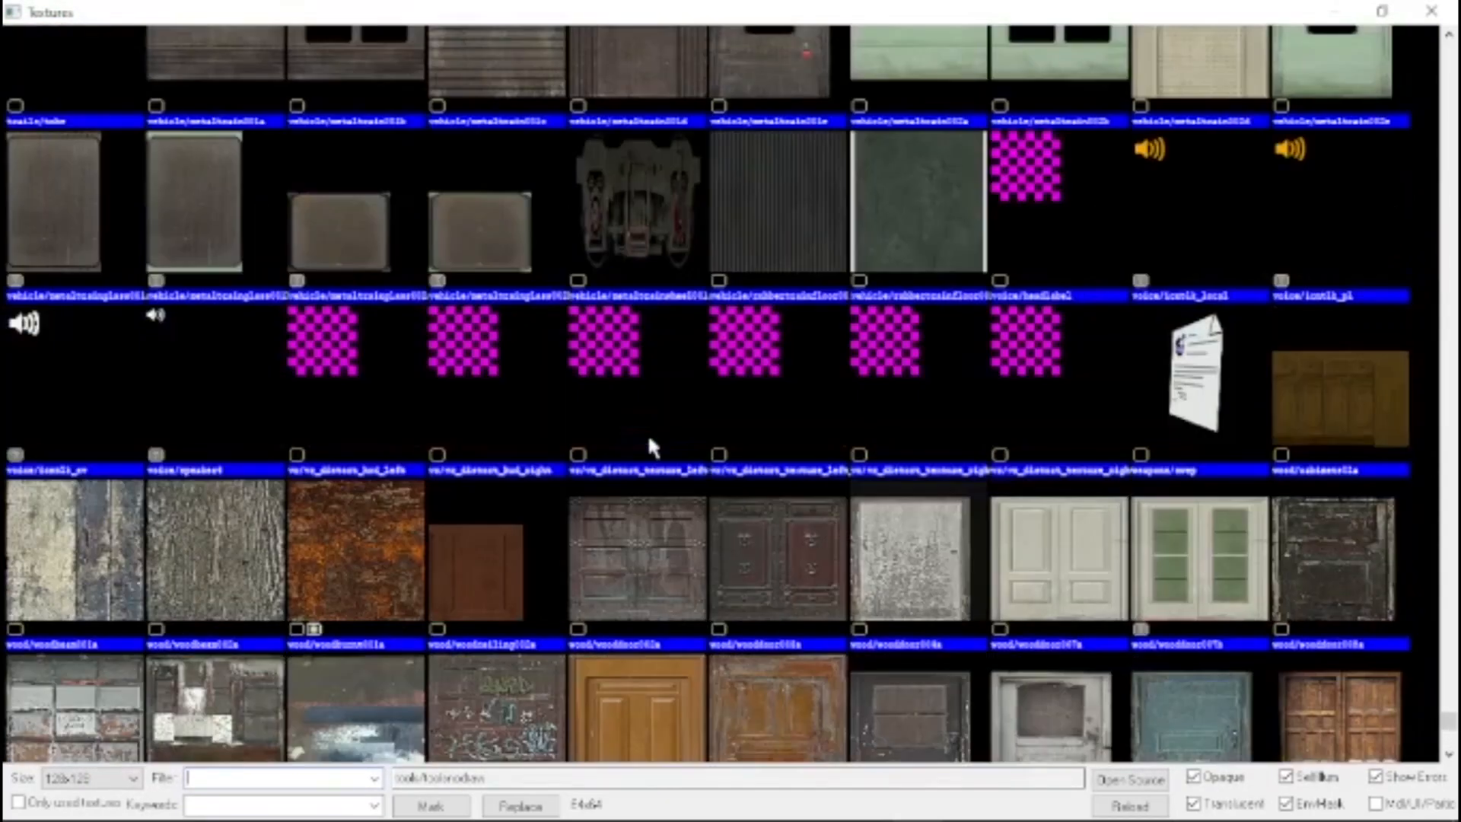
{"action": "scroll", "coordinate": [651, 440], "scroll_direction": "up", "scroll_amount": 10}
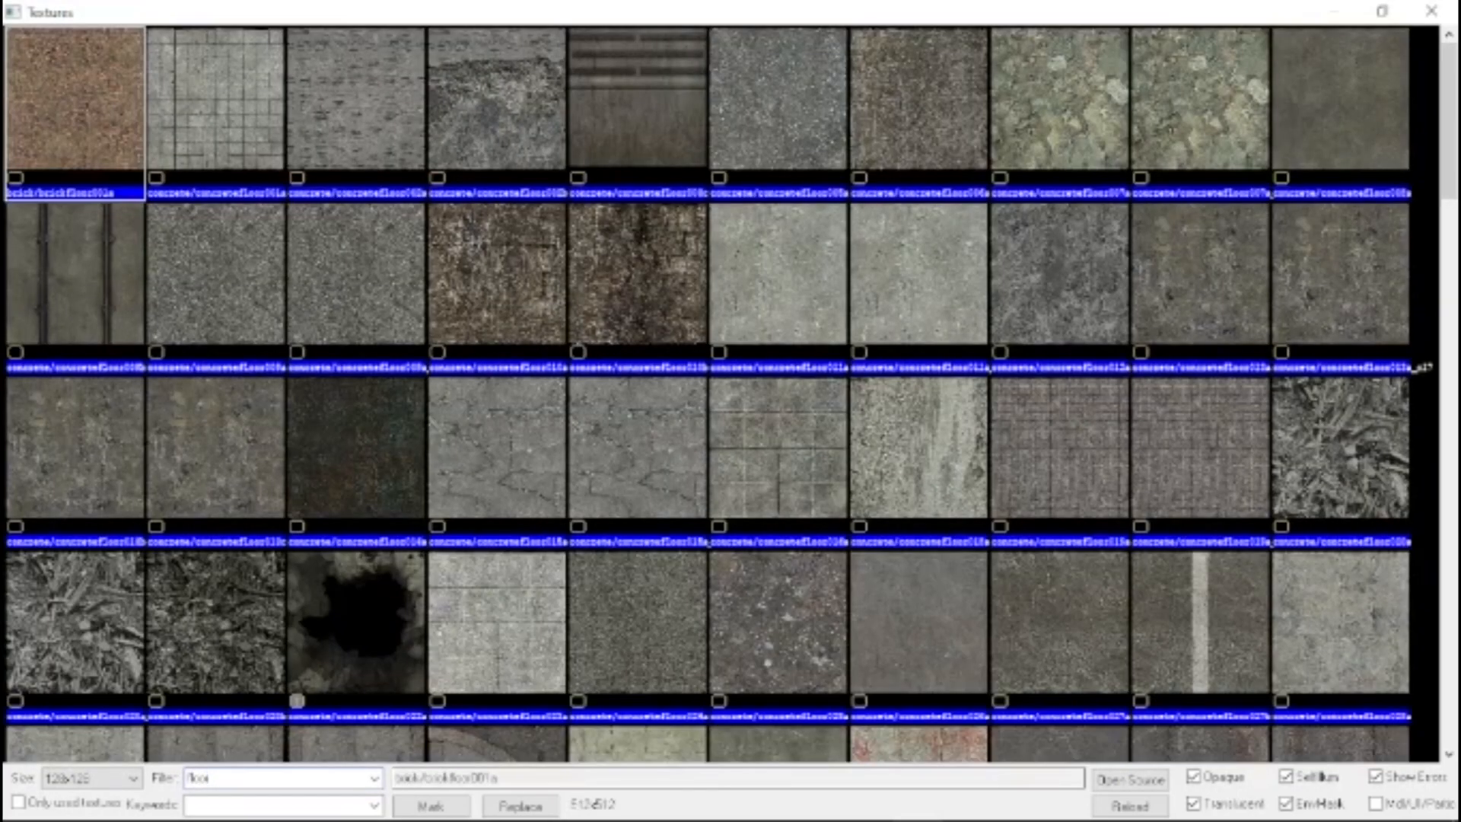
Look through the floor textures, then search the texture library for ceiling and grass materials
{"action": "scroll", "coordinate": [624, 377], "scroll_direction": "down", "scroll_amount": 5}
{"action": "scroll", "coordinate": [624, 377], "scroll_direction": "up", "scroll_amount": 5}
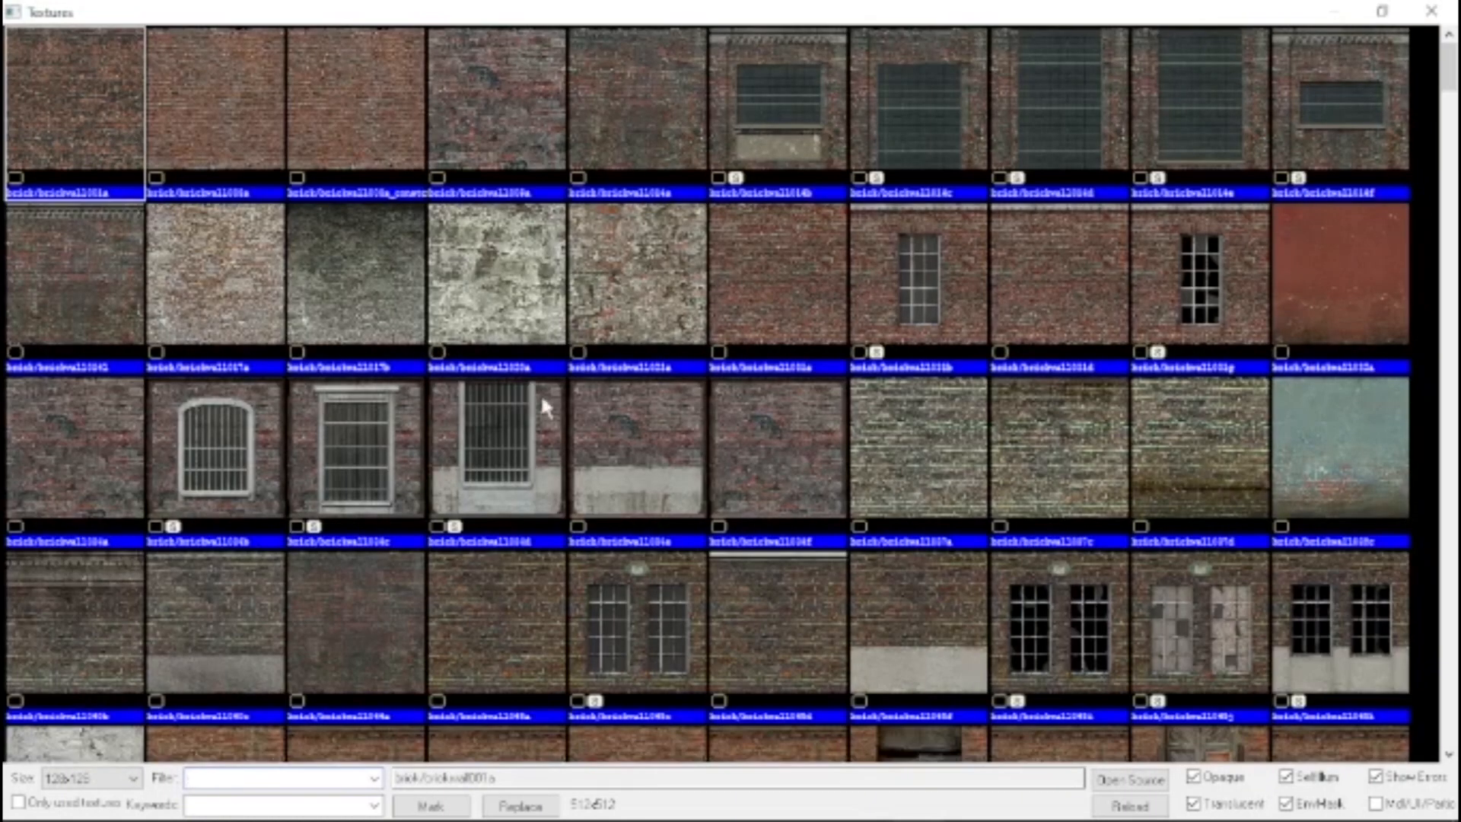
{"action": "type", "text": "ceiling"}
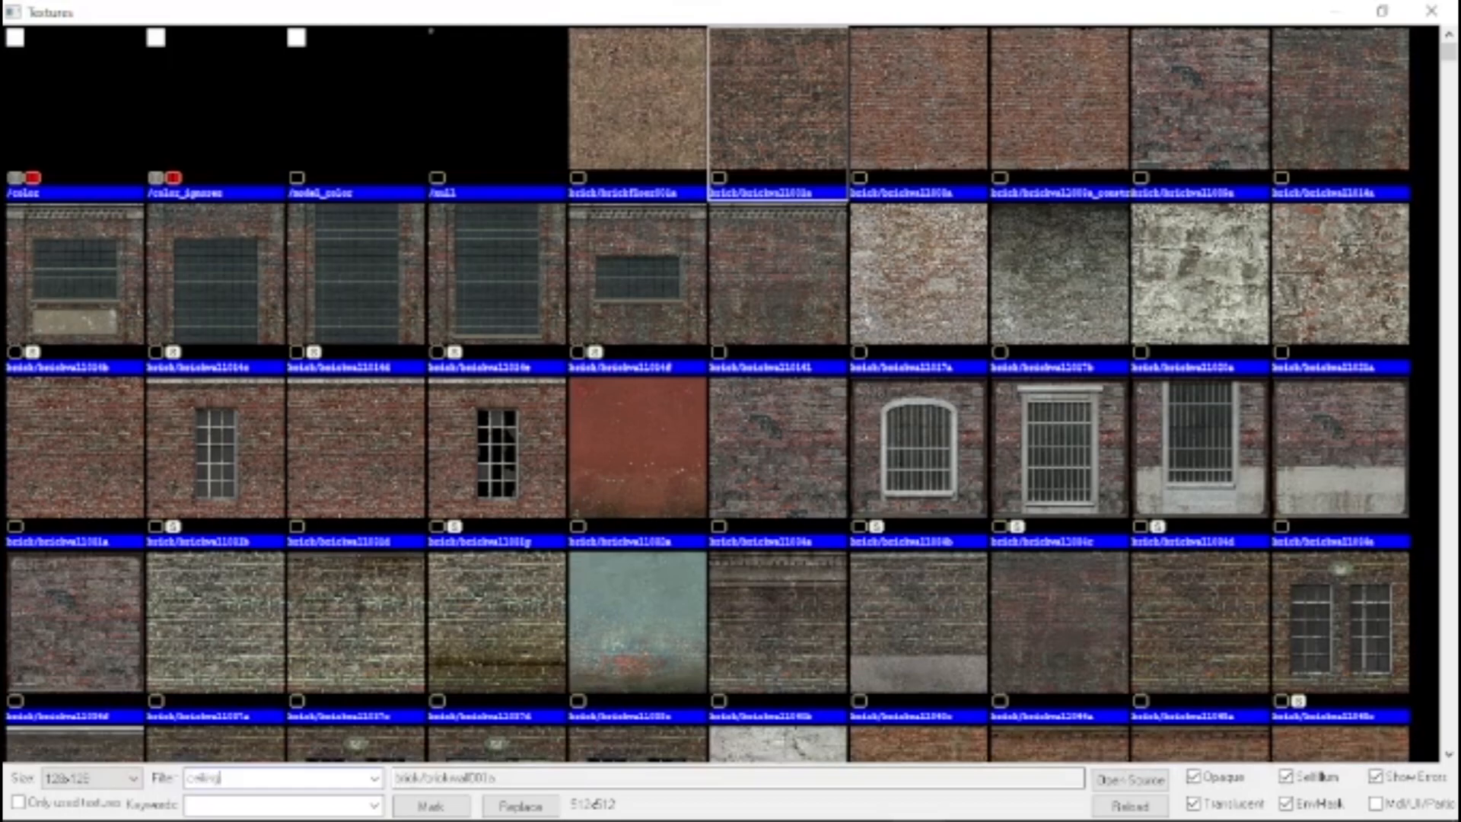
{"action": "key", "text": "BackSpace"}
{"action": "key", "text": "BackSpace"}
{"action": "key", "text": "BackSpace"}
{"action": "key", "text": "BackSpace"}
{"action": "key", "text": "BackSpace"}
{"action": "key", "text": "BackSpace"}
{"action": "key", "text": "BackSpace"}
{"action": "type", "text": "grass"}
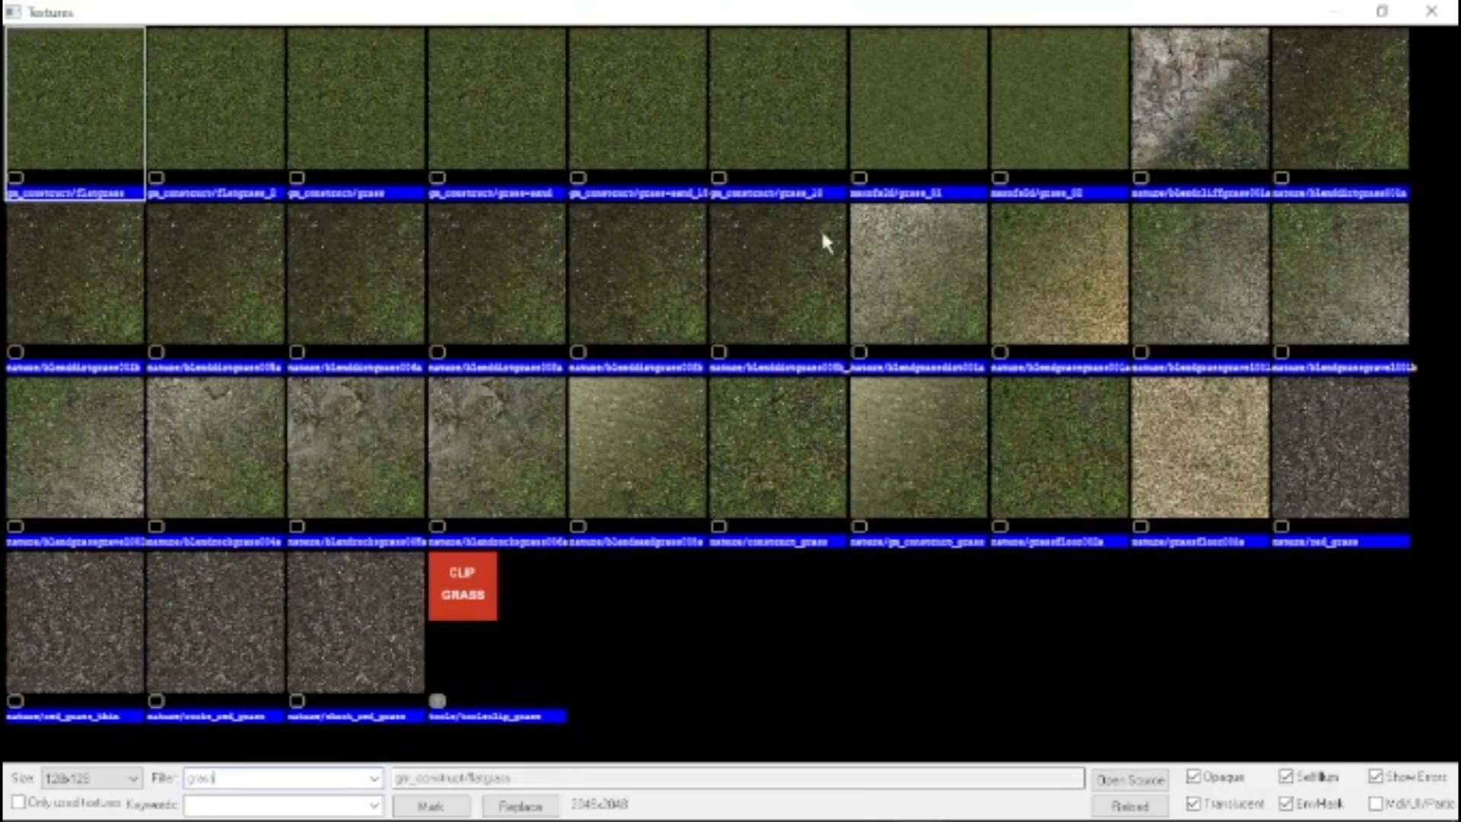
Filter the textures by floor and apply concrete/concretefloor027a to all faces of the floor block
{"action": "key", "text": "BackSpace"}
{"action": "key", "text": "BackSpace"}
{"action": "key", "text": "BackSpace"}
{"action": "key", "text": "BackSpace"}
{"action": "type", "text": "g"}
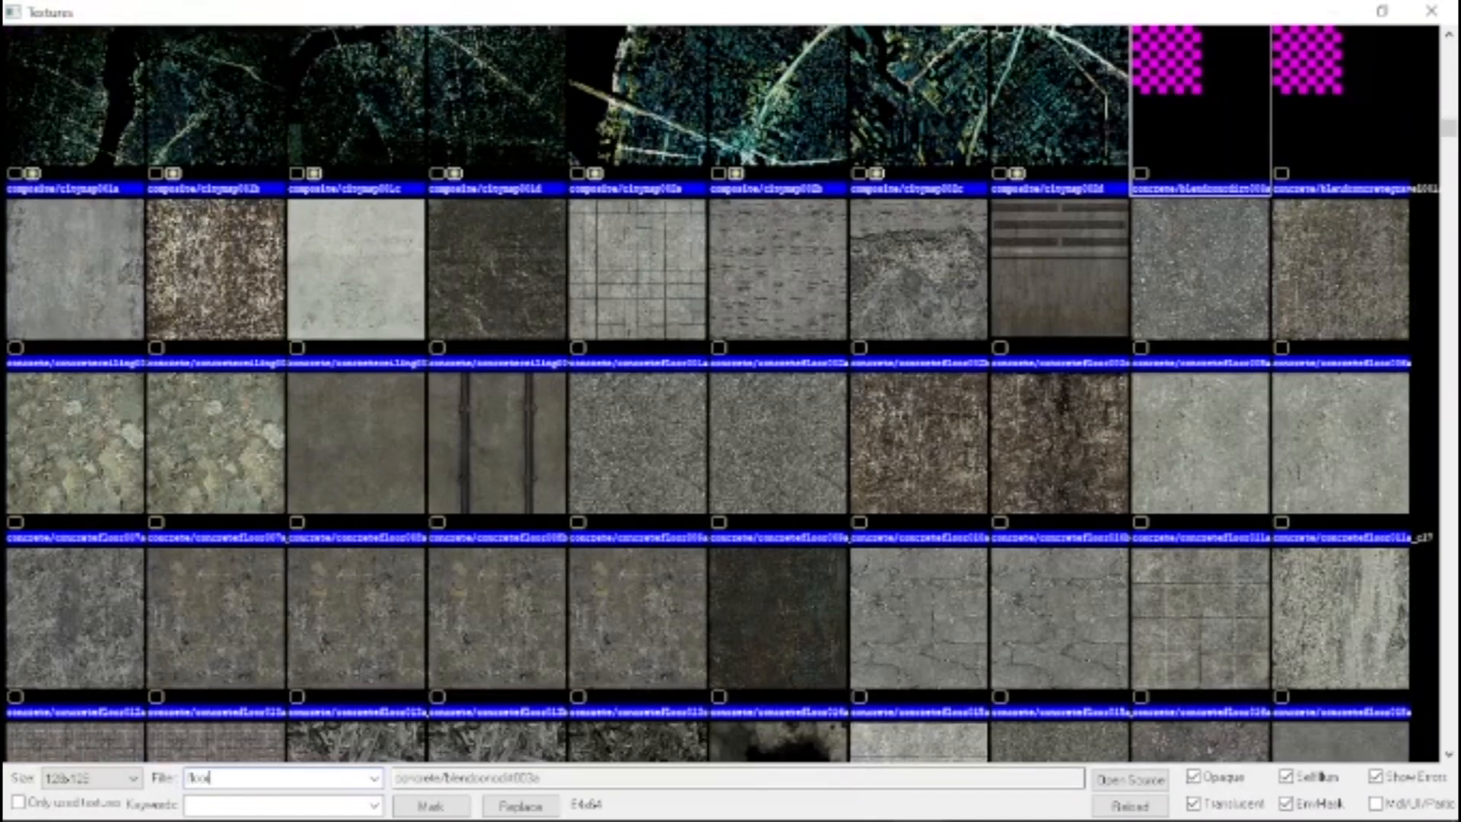
{"action": "scroll", "coordinate": [1063, 636], "scroll_direction": "down", "scroll_amount": 2}
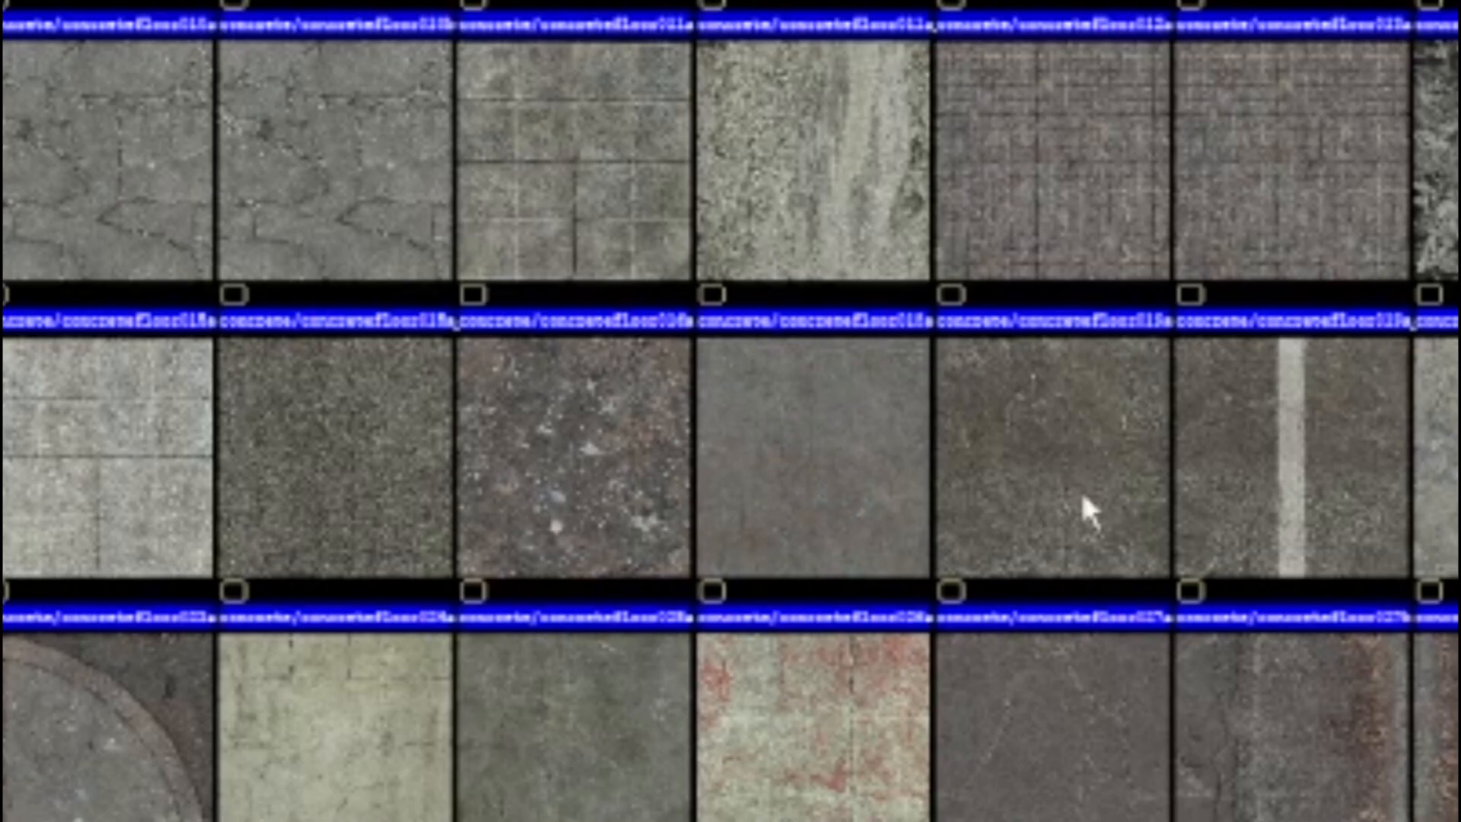
{"action": "double_click", "coordinate": [1082, 498]}
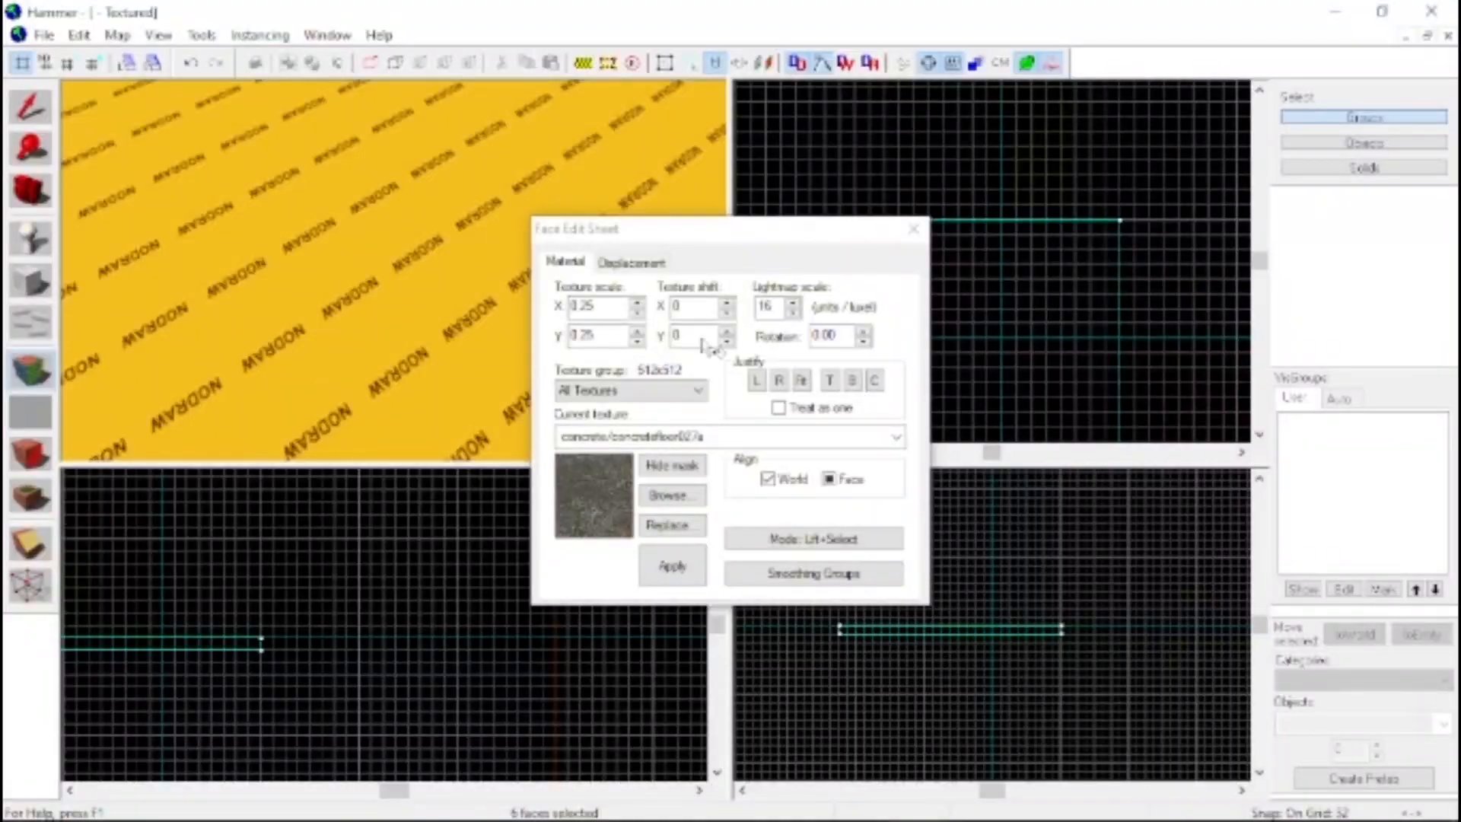
{"action": "left_click", "coordinate": [674, 580]}
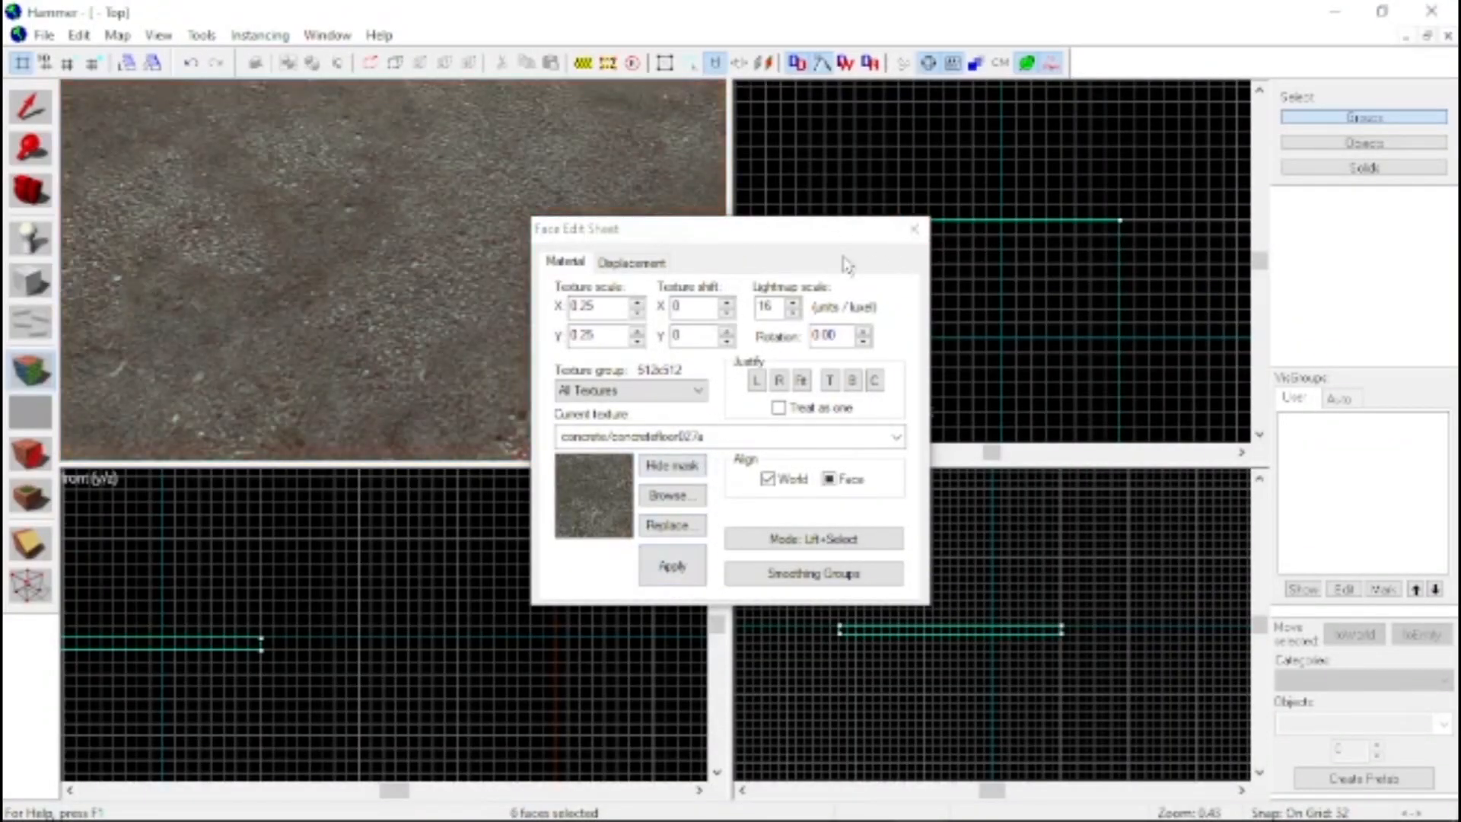
{"action": "left_click", "coordinate": [913, 229]}
Deselect the floor block and place an info_player_start entity on its top surface
{"action": "key", "text": "z"}
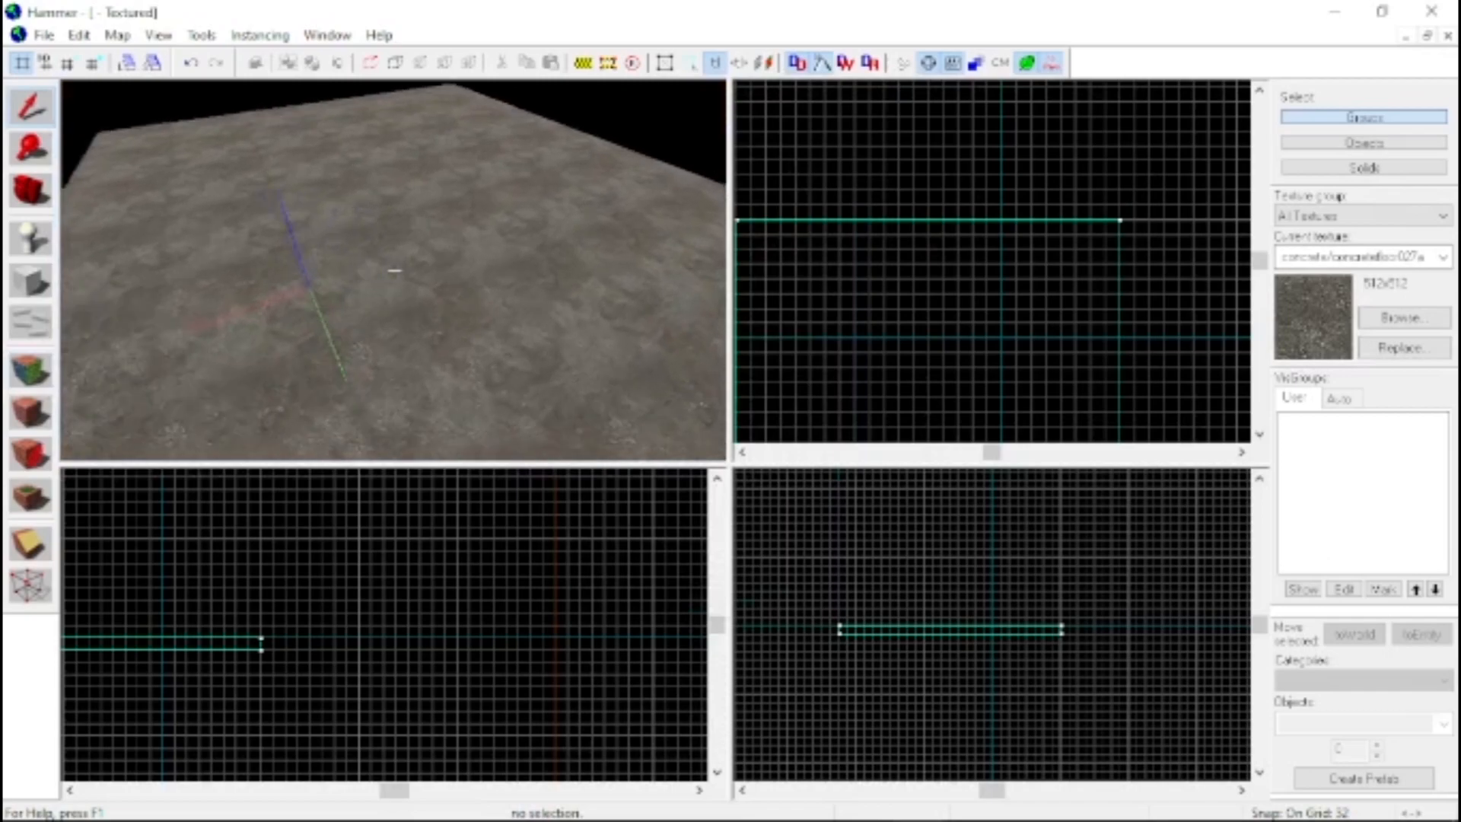
{"action": "left_click", "coordinate": [394, 270]}
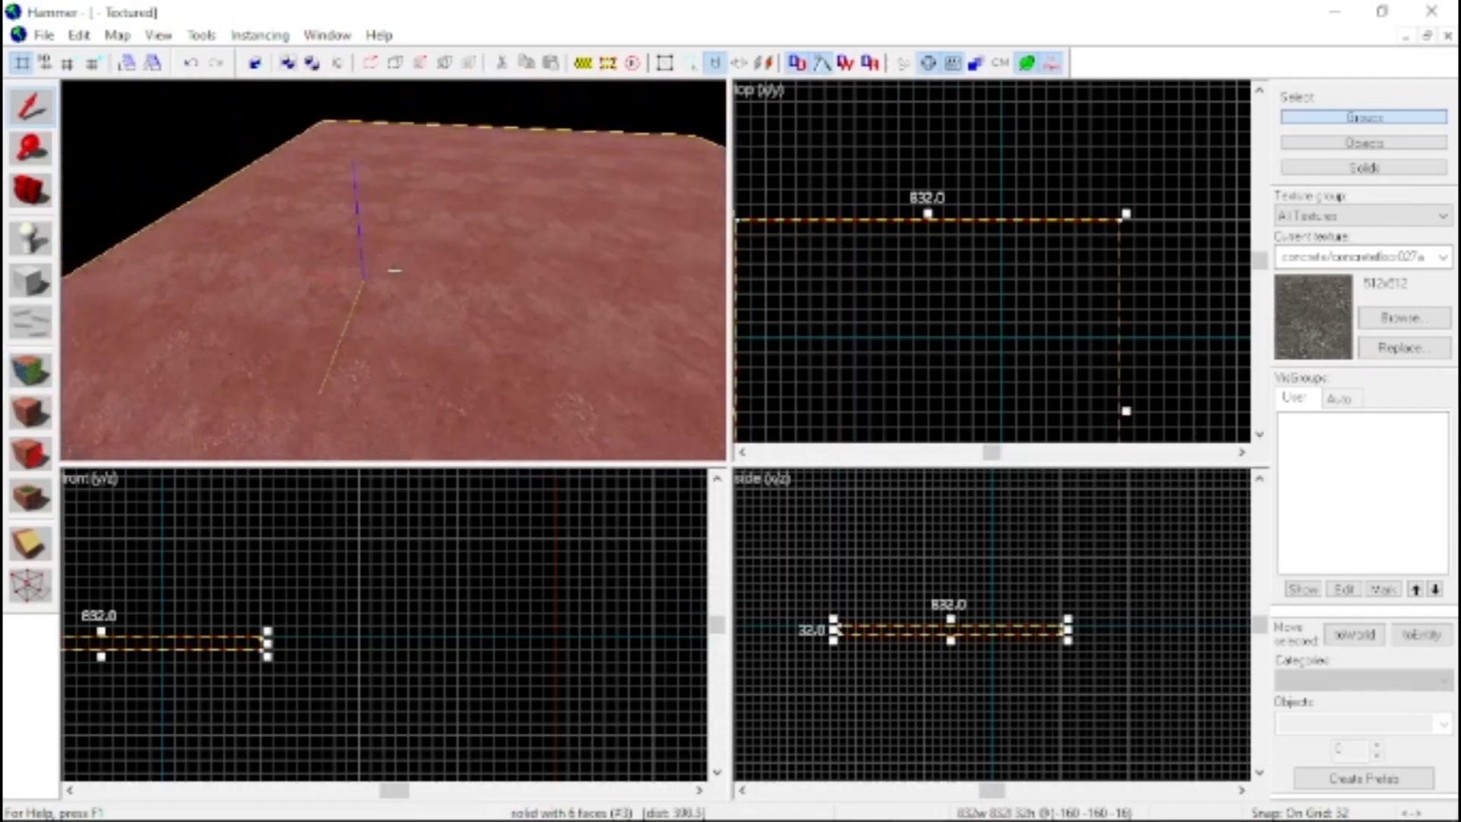
{"action": "key", "text": "z"}
{"action": "left_click", "coordinate": [371, 127]}
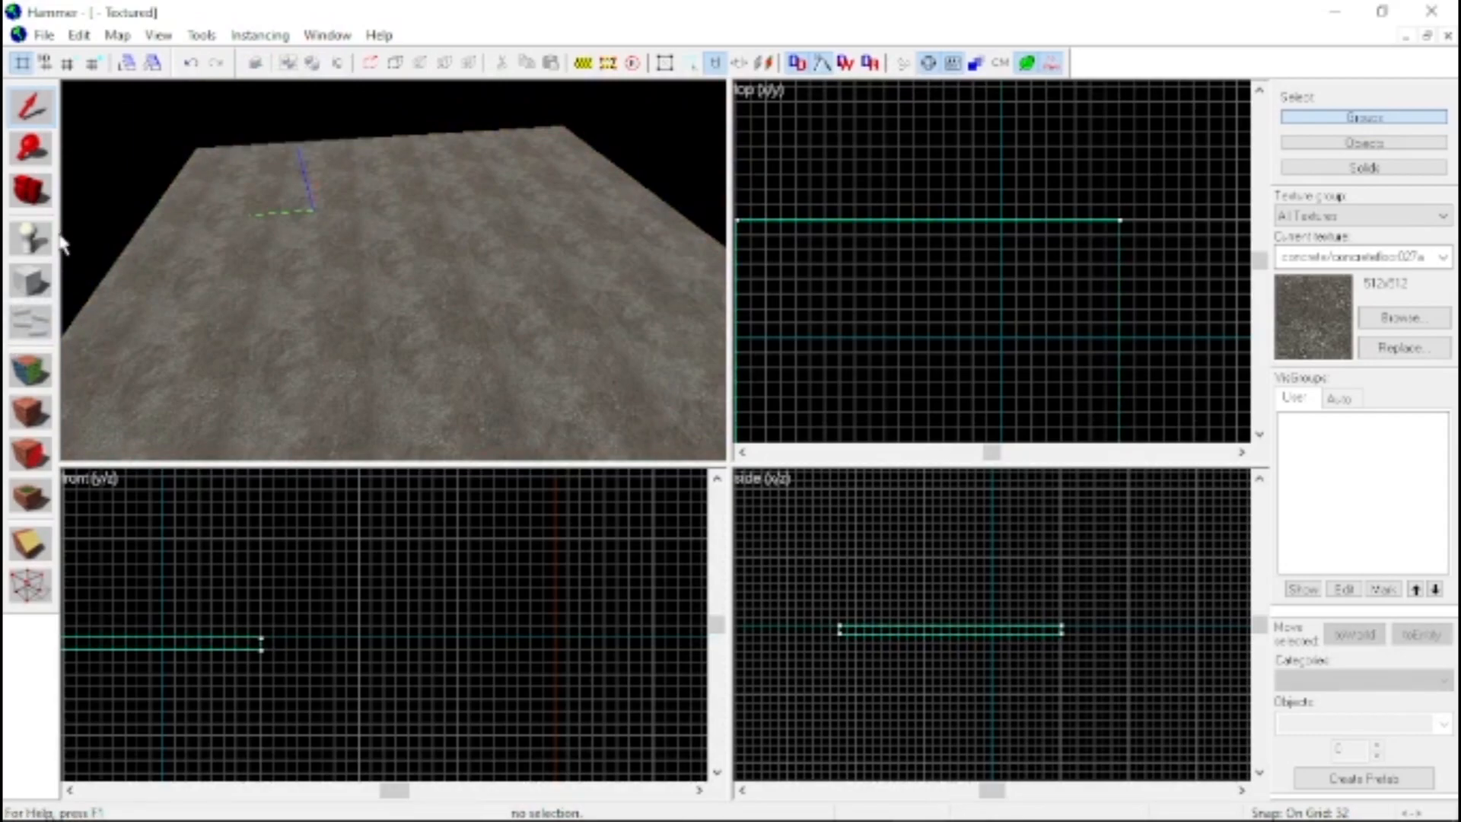
{"action": "left_click", "coordinate": [31, 238]}
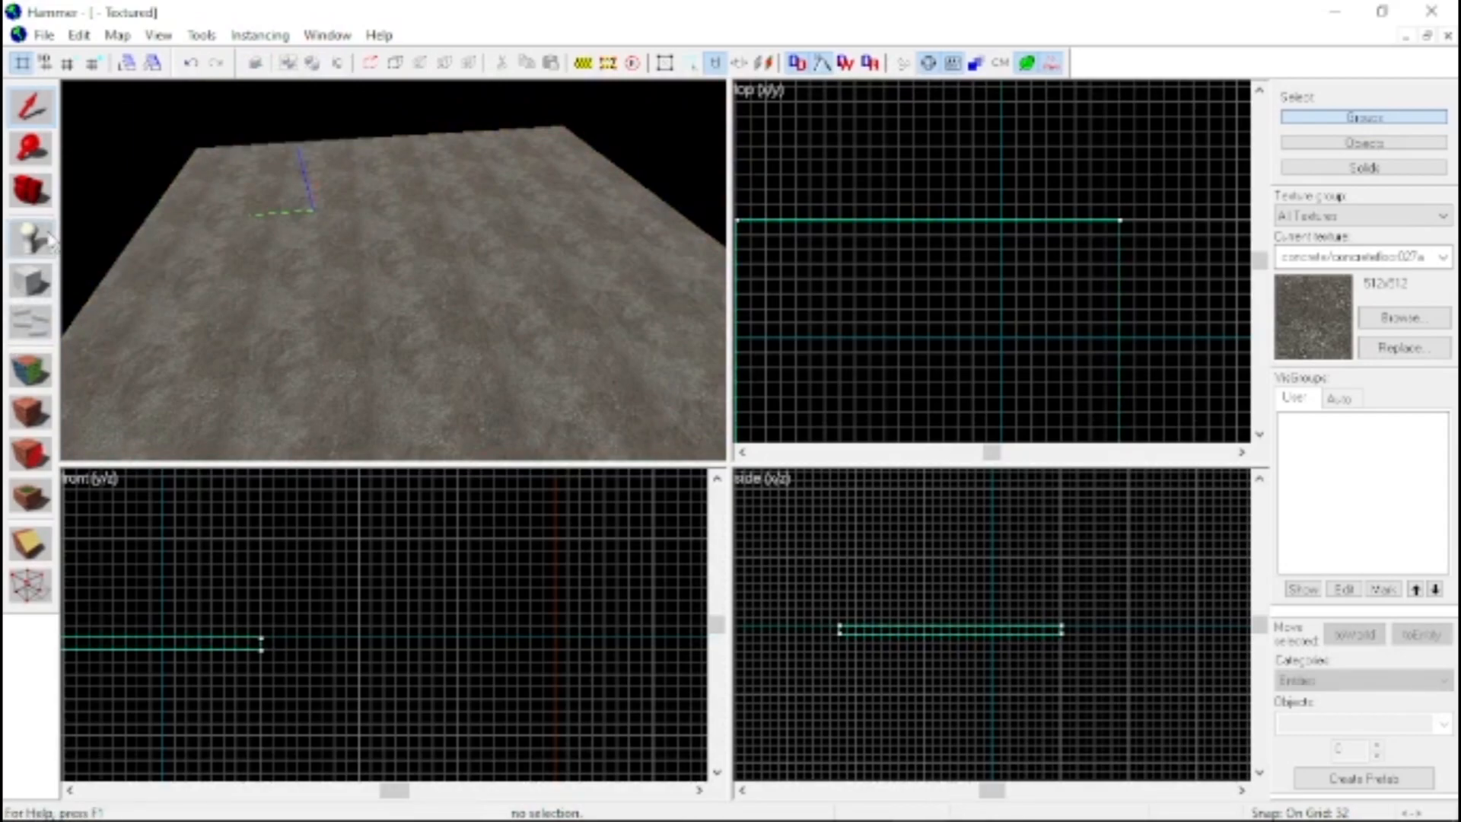
{"action": "left_click", "coordinate": [429, 288]}
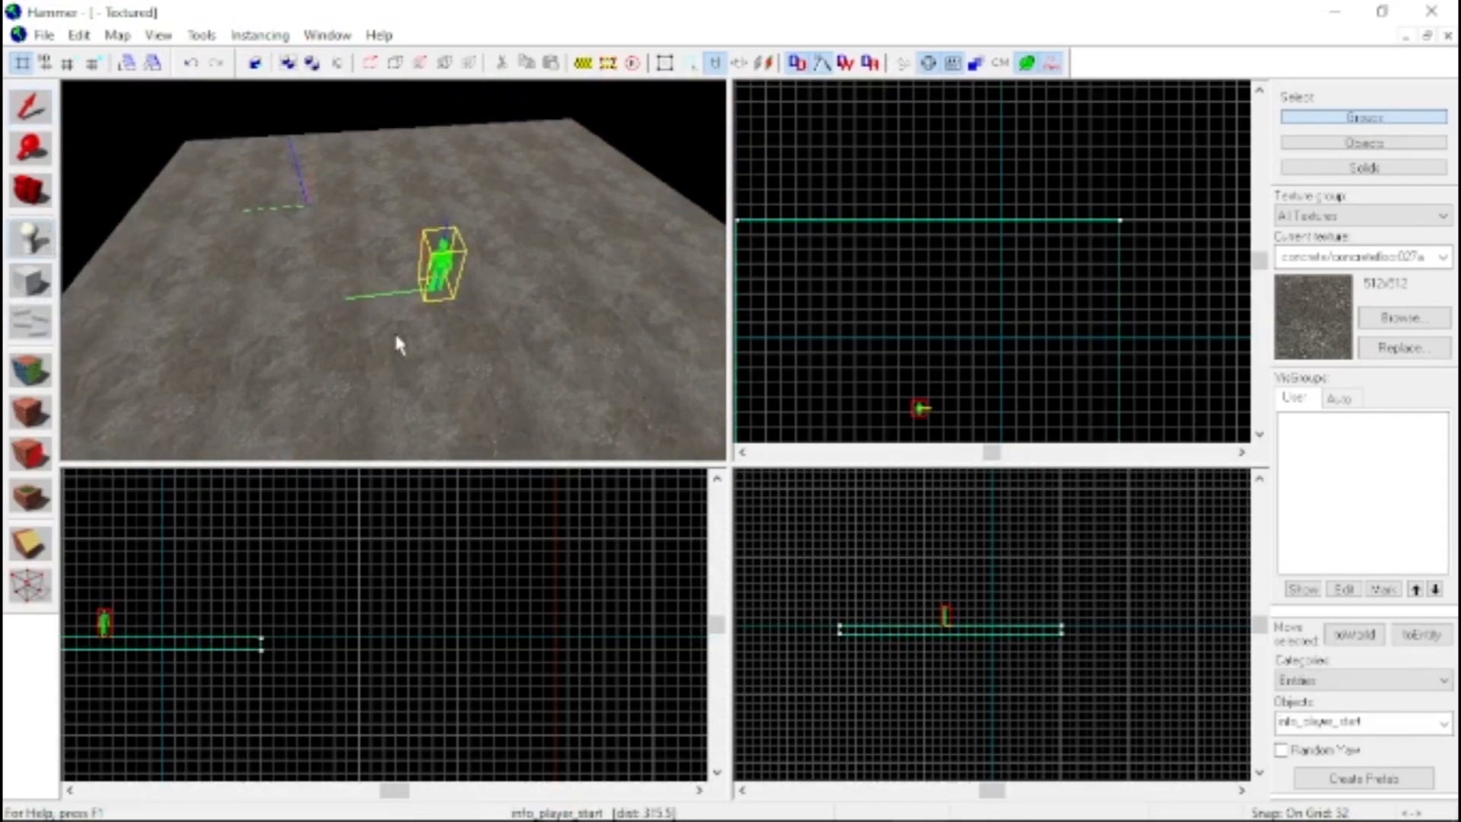
Select the player start entity and examine it up close from several sides in the 3D view
{"action": "key", "text": "z"}
{"action": "key", "text": "w"}
{"action": "key", "text": "w"}
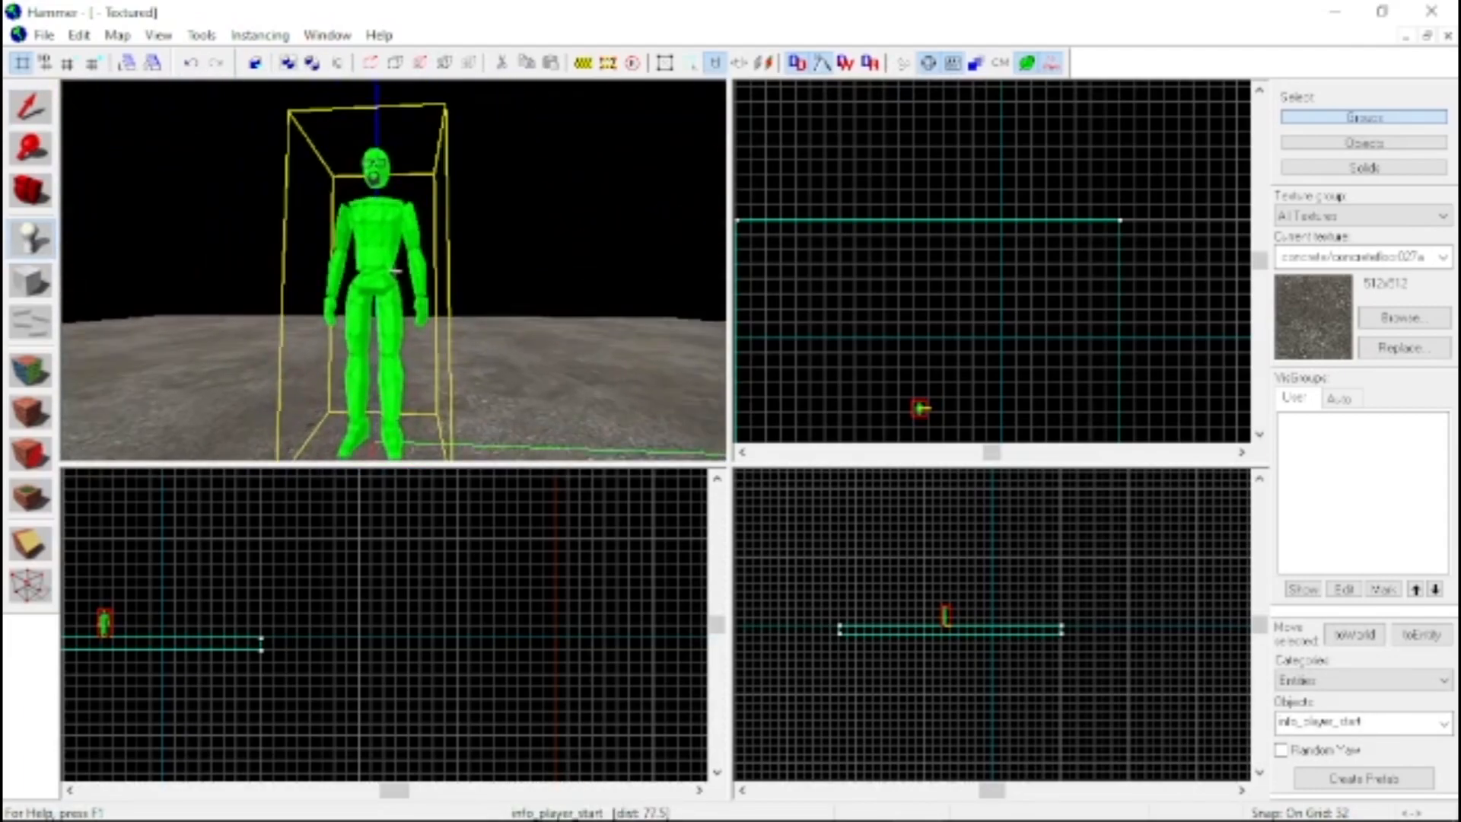
{"action": "left_click", "coordinate": [27, 114]}
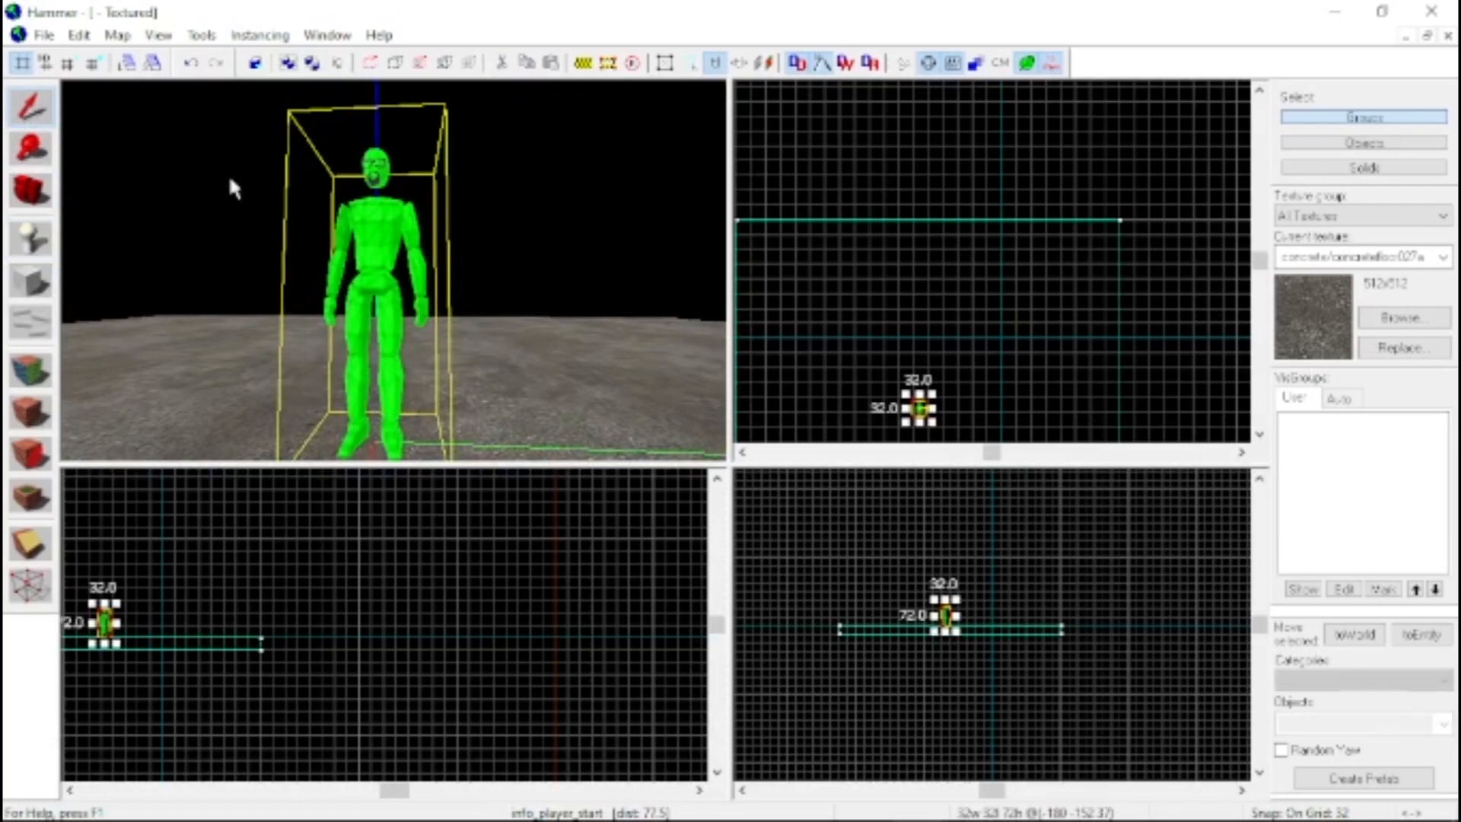
{"action": "key", "text": "z"}
{"action": "key", "text": "w"}
{"action": "key", "text": "s"}
{"action": "key", "text": "w"}
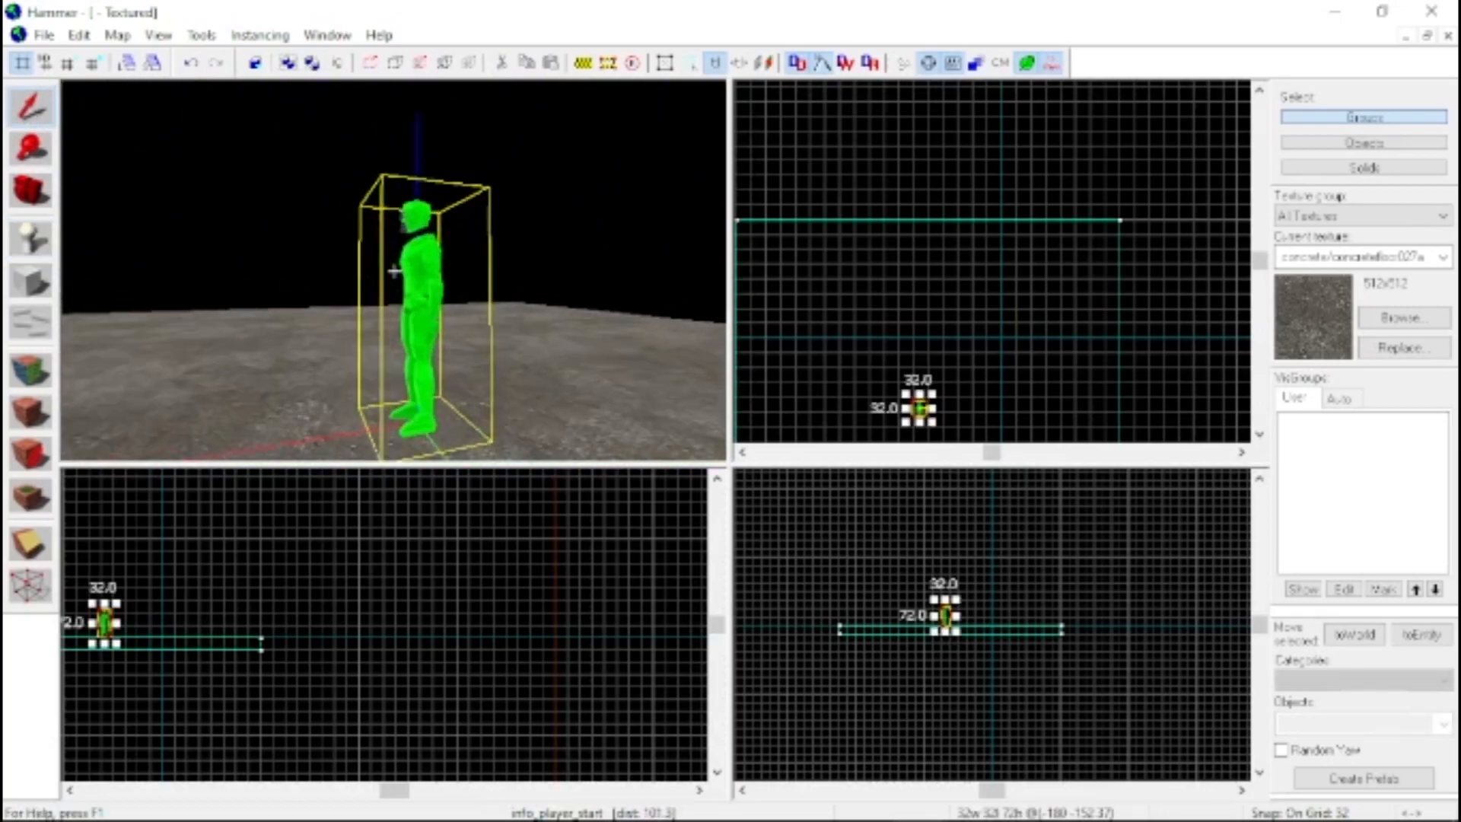
Raise the player start about 3 units in the front view using a 4-unit grid, and restore the grid to 32
{"action": "scroll", "coordinate": [95, 645], "scroll_direction": "up", "scroll_amount": 10}
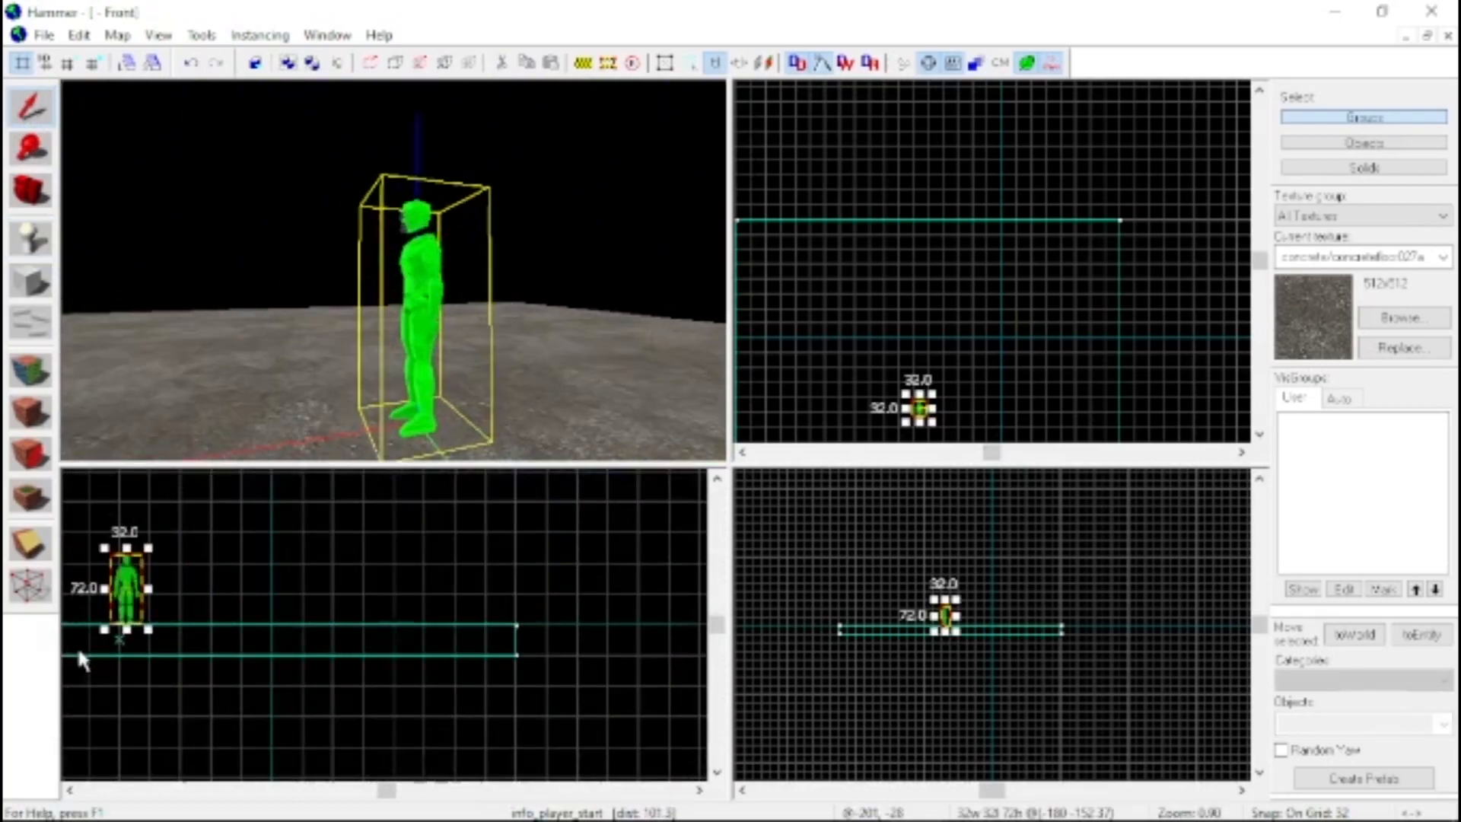
{"action": "key", "text": "bracketleft"}
{"action": "key", "text": "bracketleft"}
{"action": "key", "text": "bracketleft"}
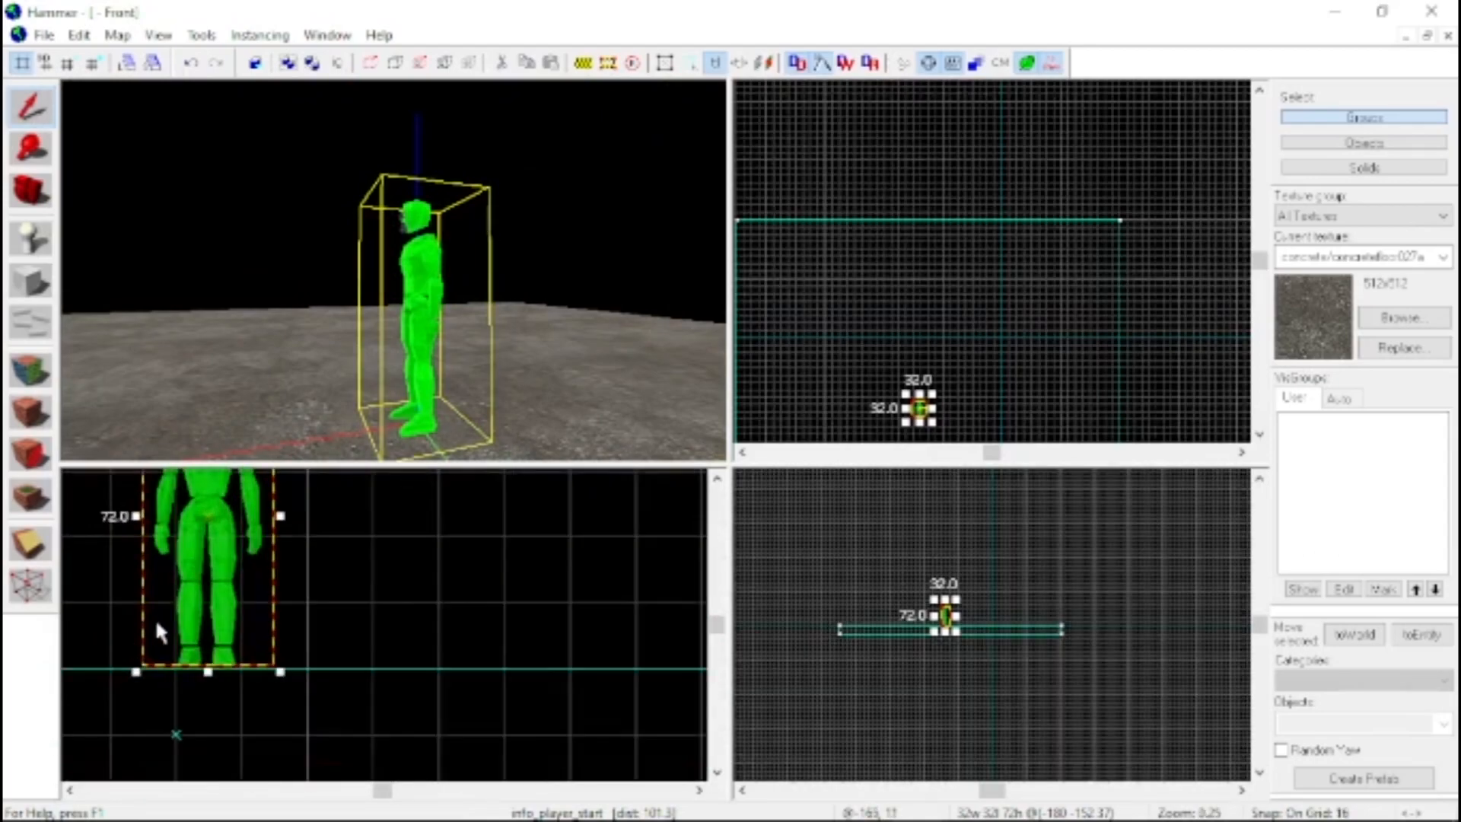
{"action": "left_click_drag", "start_coordinate": [197, 621], "coordinate": [196, 607]}
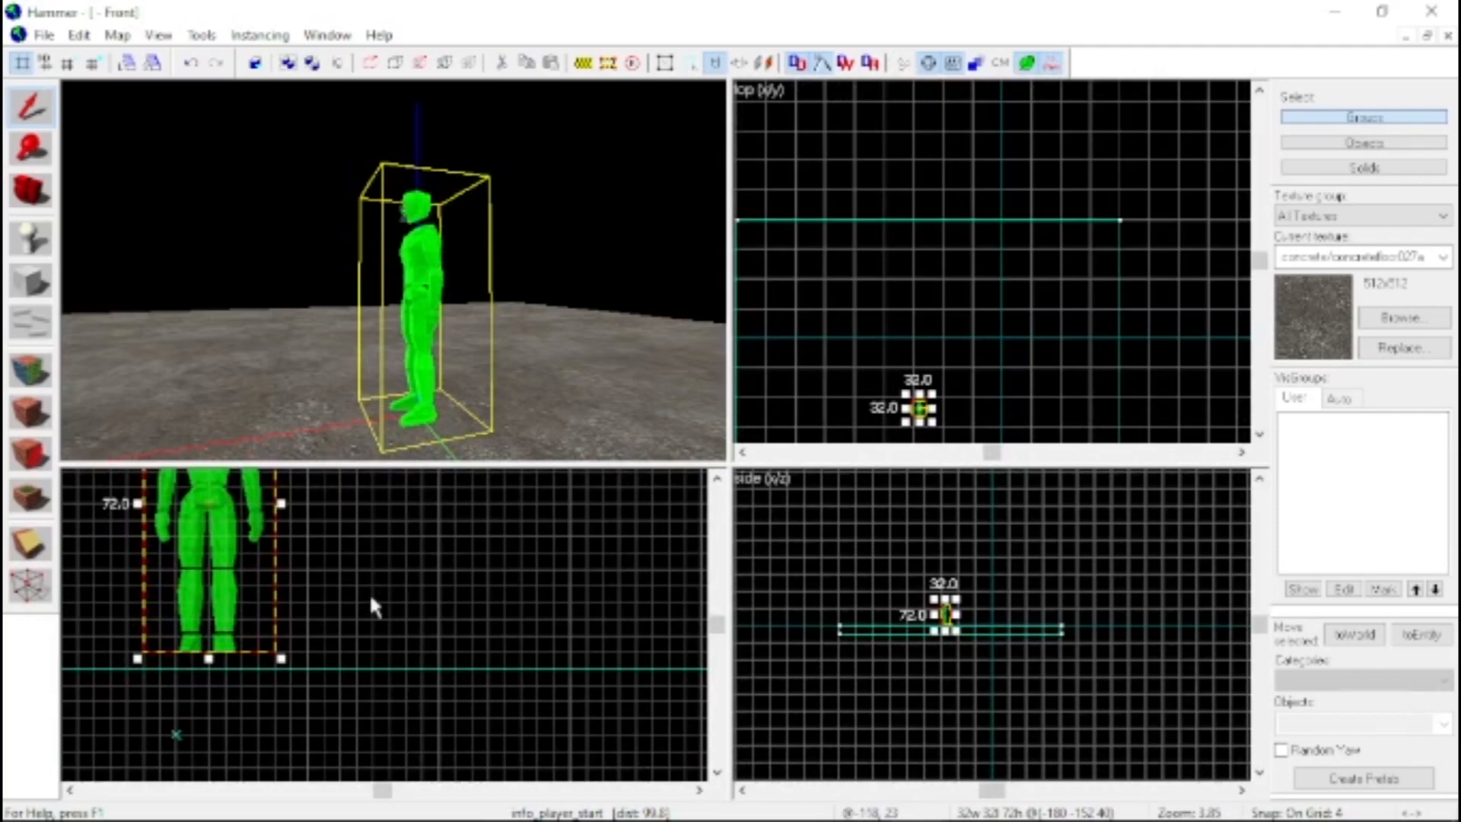
{"action": "key", "text": "bracketright"}
{"action": "key", "text": "bracketright"}
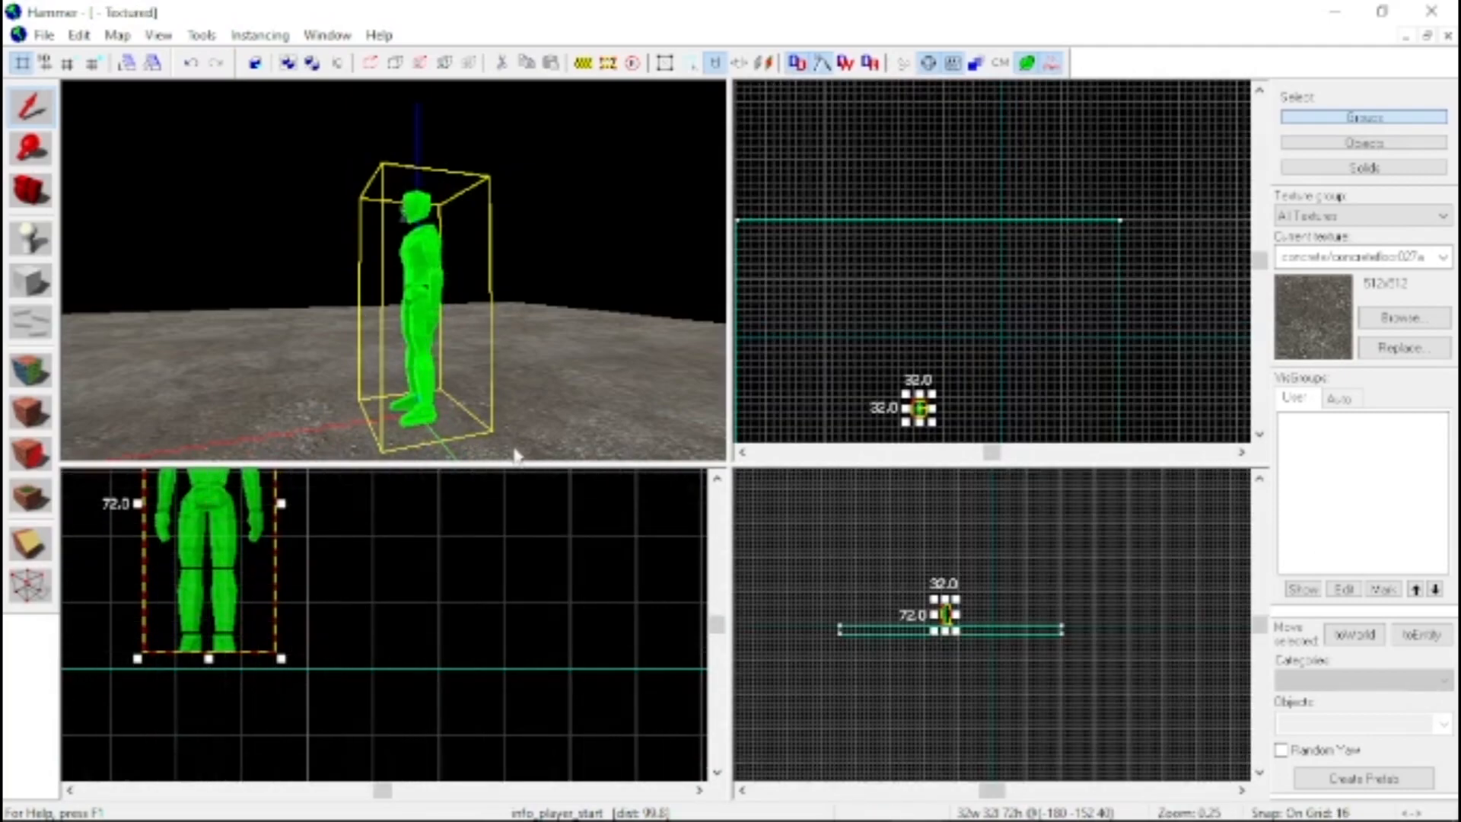
{"action": "scroll", "coordinate": [918, 580], "scroll_direction": "up", "scroll_amount": 3}
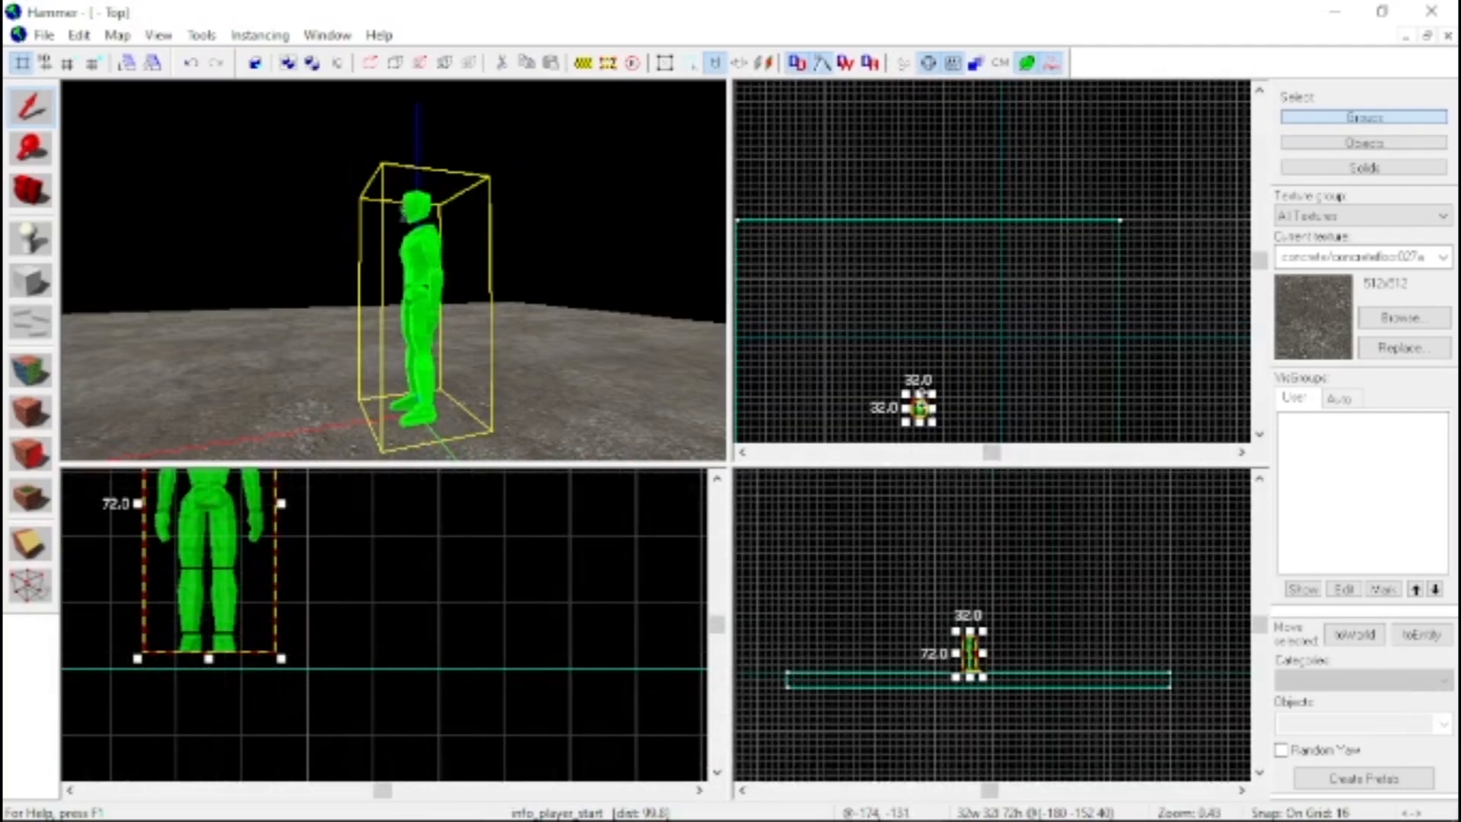
{"action": "key", "text": "bracketright"}
Review the class info of the player start in its object properties, then close them and deselect the entity
{"action": "left_click_drag", "start_coordinate": [504, 359], "coordinate": [264, 218]}
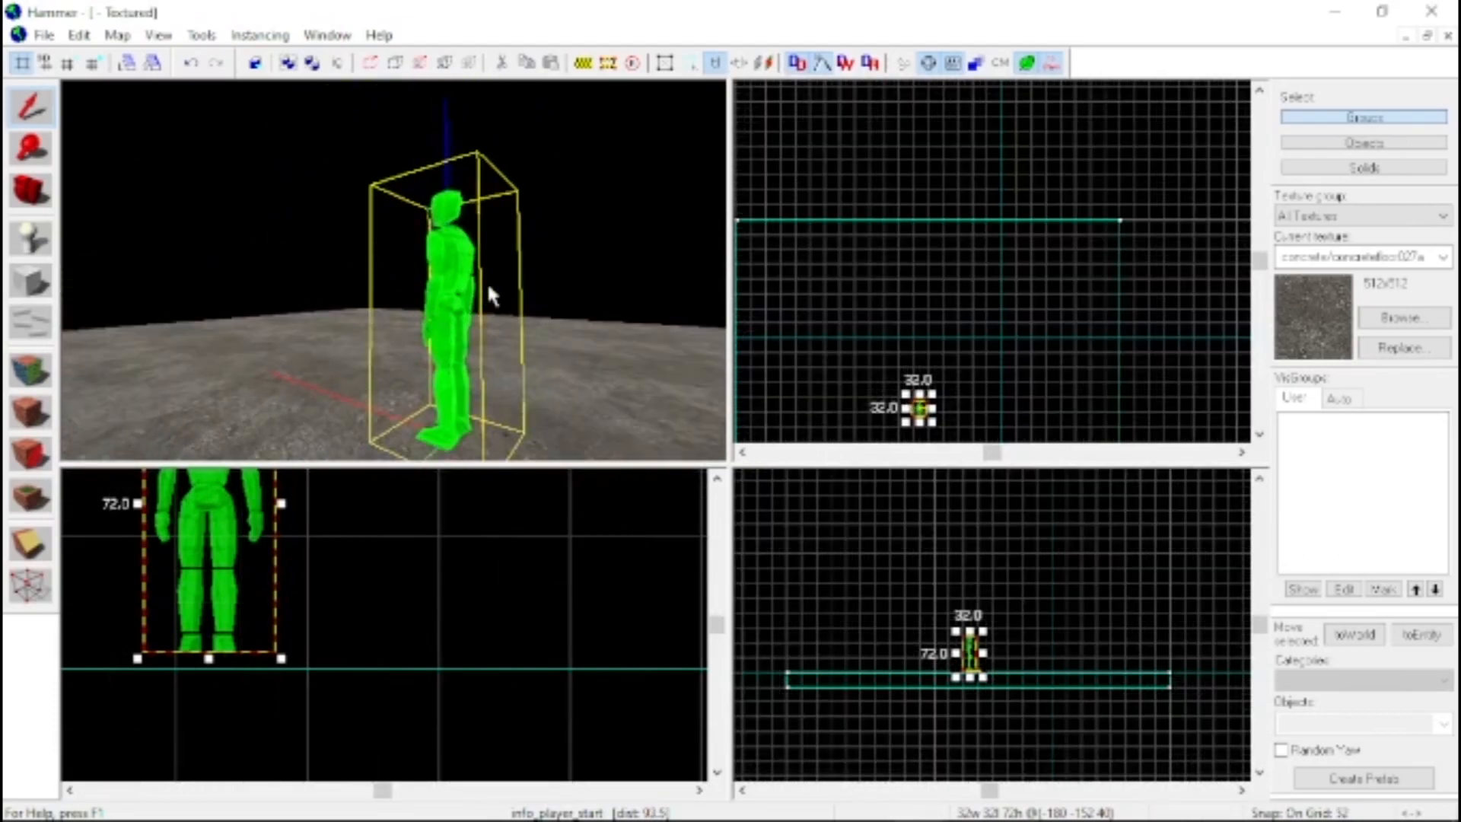
{"action": "double_click", "coordinate": [462, 295]}
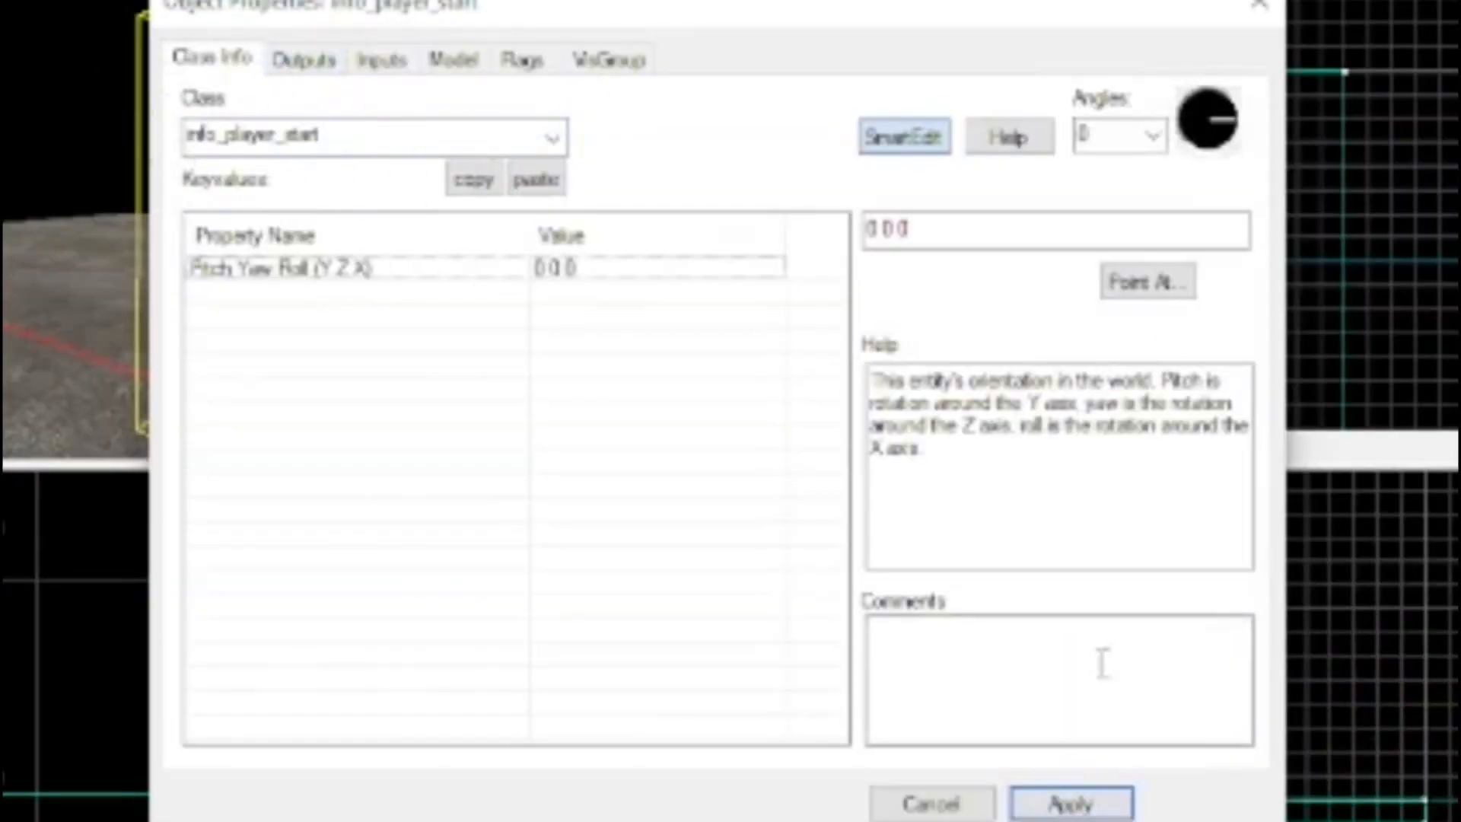
{"action": "left_click", "coordinate": [1256, 14]}
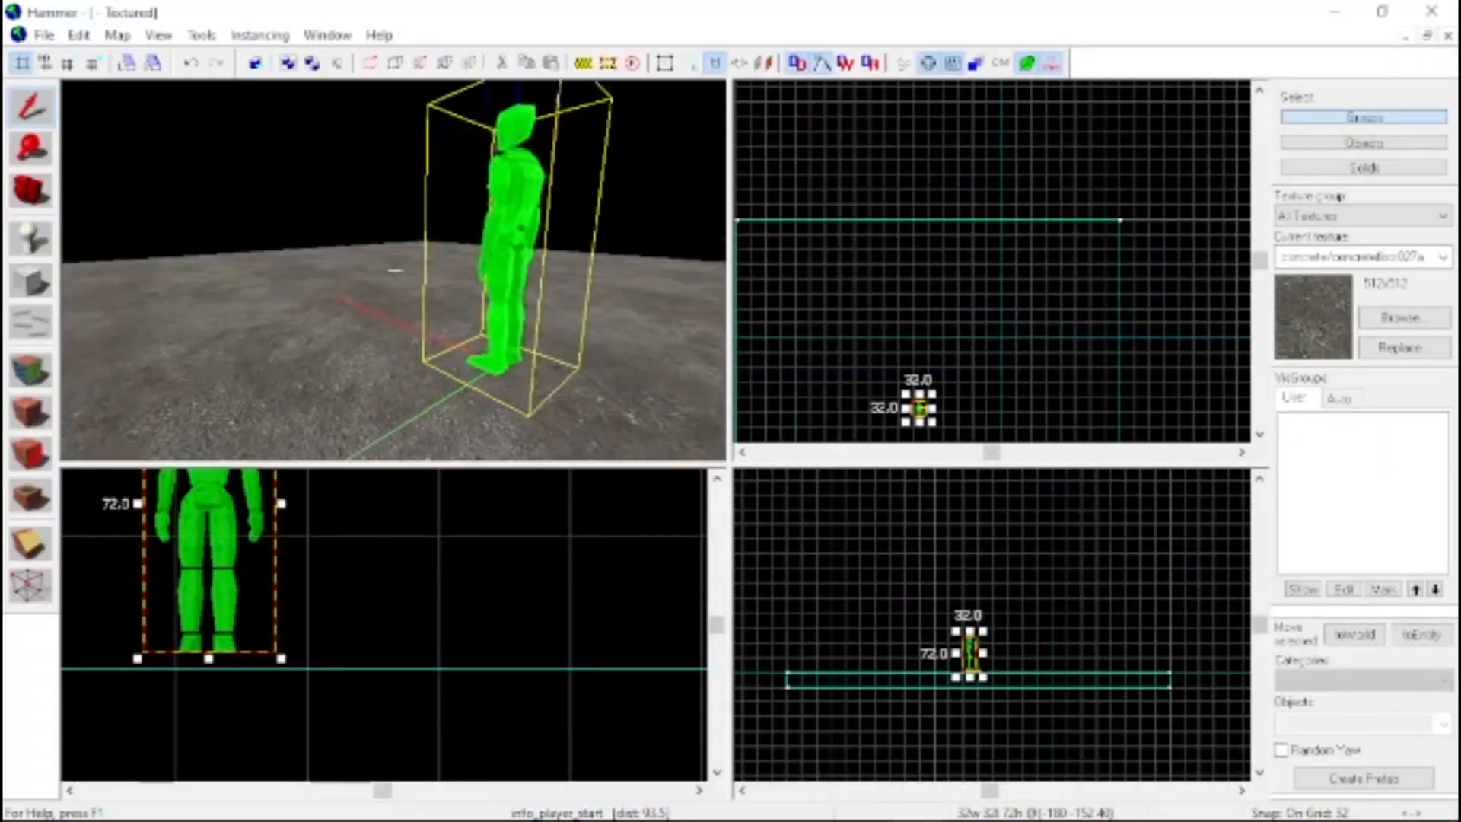
{"action": "key", "text": "w"}
{"action": "key", "text": "d"}
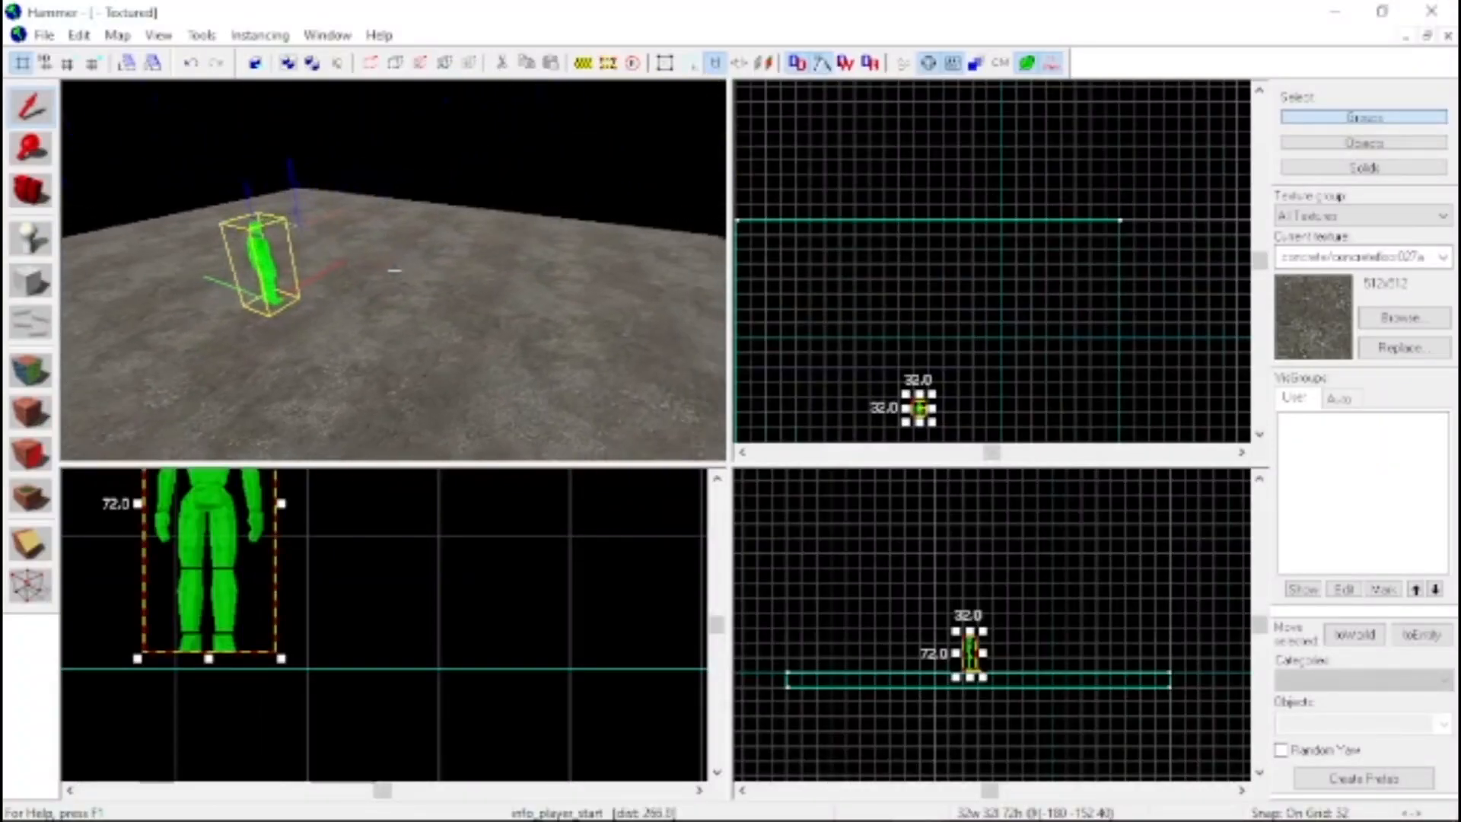
{"action": "key", "text": "z"}
{"action": "left_click", "coordinate": [190, 175]}
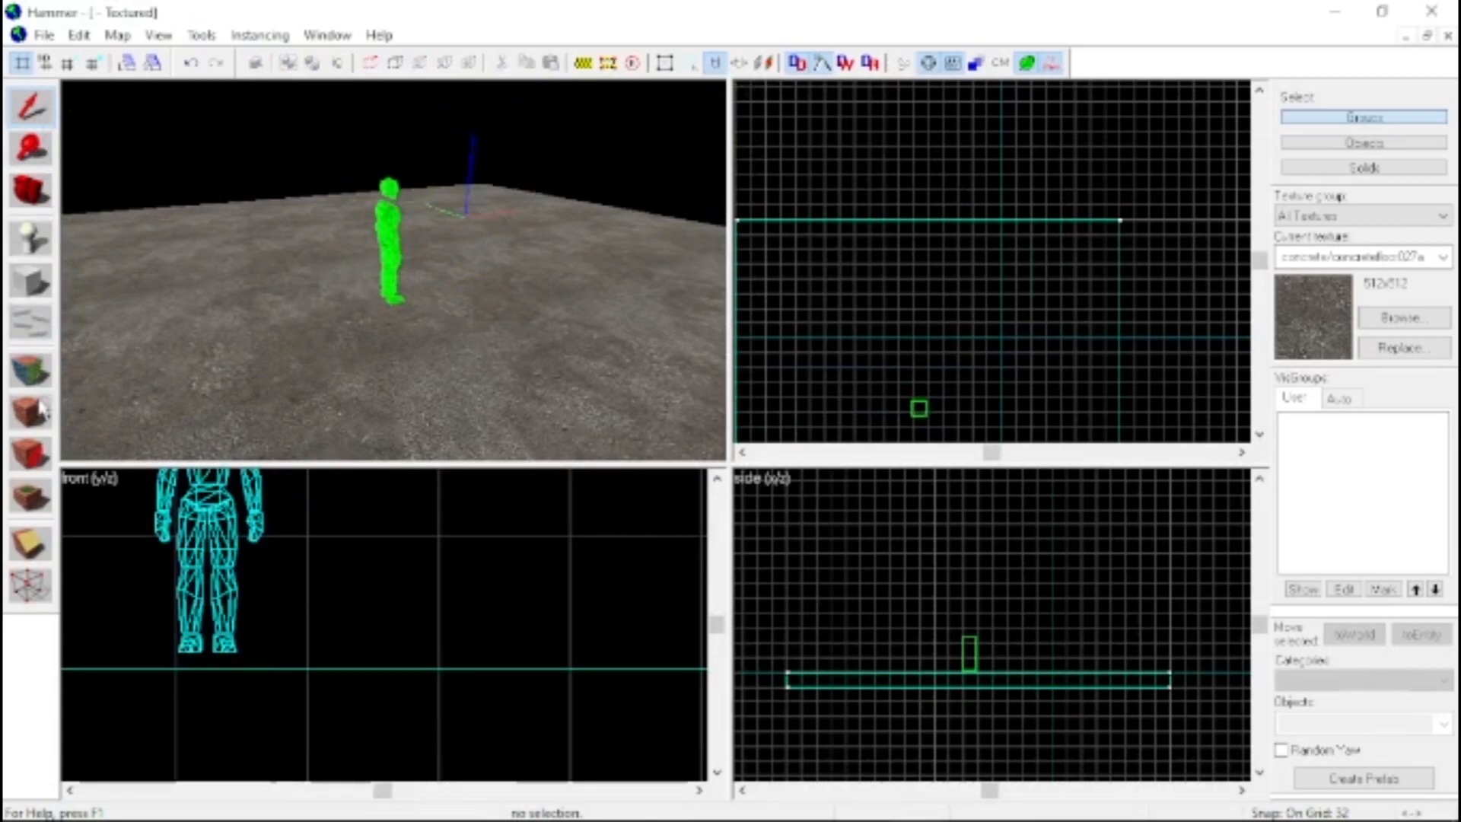
Enclose the floor with concrete block walls 32 units thick and 72 units high, making the east wall 832 units long
{"action": "left_click", "coordinate": [32, 282]}
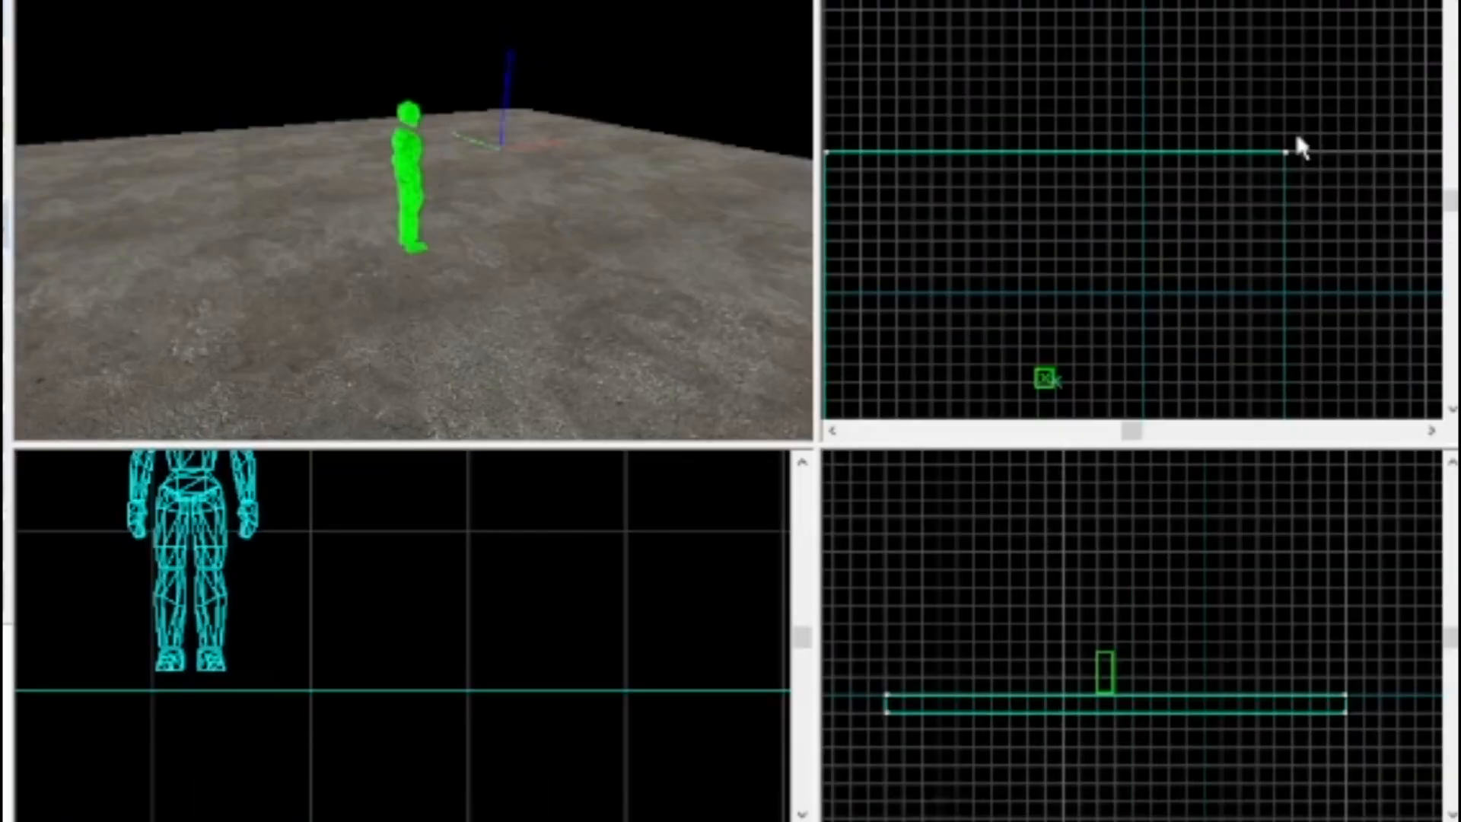
{"action": "left_click_drag", "start_coordinate": [1130, 208], "coordinate": [748, 217]}
{"action": "mouse_move", "coordinate": [839, 150]}
{"action": "left_mouse_down"}
{"action": "mouse_move", "coordinate": [934, 152]}
{"action": "mouse_move", "coordinate": [965, 450]}
{"action": "mouse_move", "coordinate": [952, 397]}
{"action": "mouse_move", "coordinate": [954, 410]}
{"action": "mouse_move", "coordinate": [1311, 413]}
{"action": "mouse_move", "coordinate": [1432, 399]}
{"action": "mouse_move", "coordinate": [1412, 276]}
{"action": "mouse_move", "coordinate": [1408, 3]}
{"action": "mouse_move", "coordinate": [1420, 131]}
{"action": "left_mouse_up"}
{"action": "key", "text": "Return"}
{"action": "key", "text": "Return"}
{"action": "key", "text": "Return"}
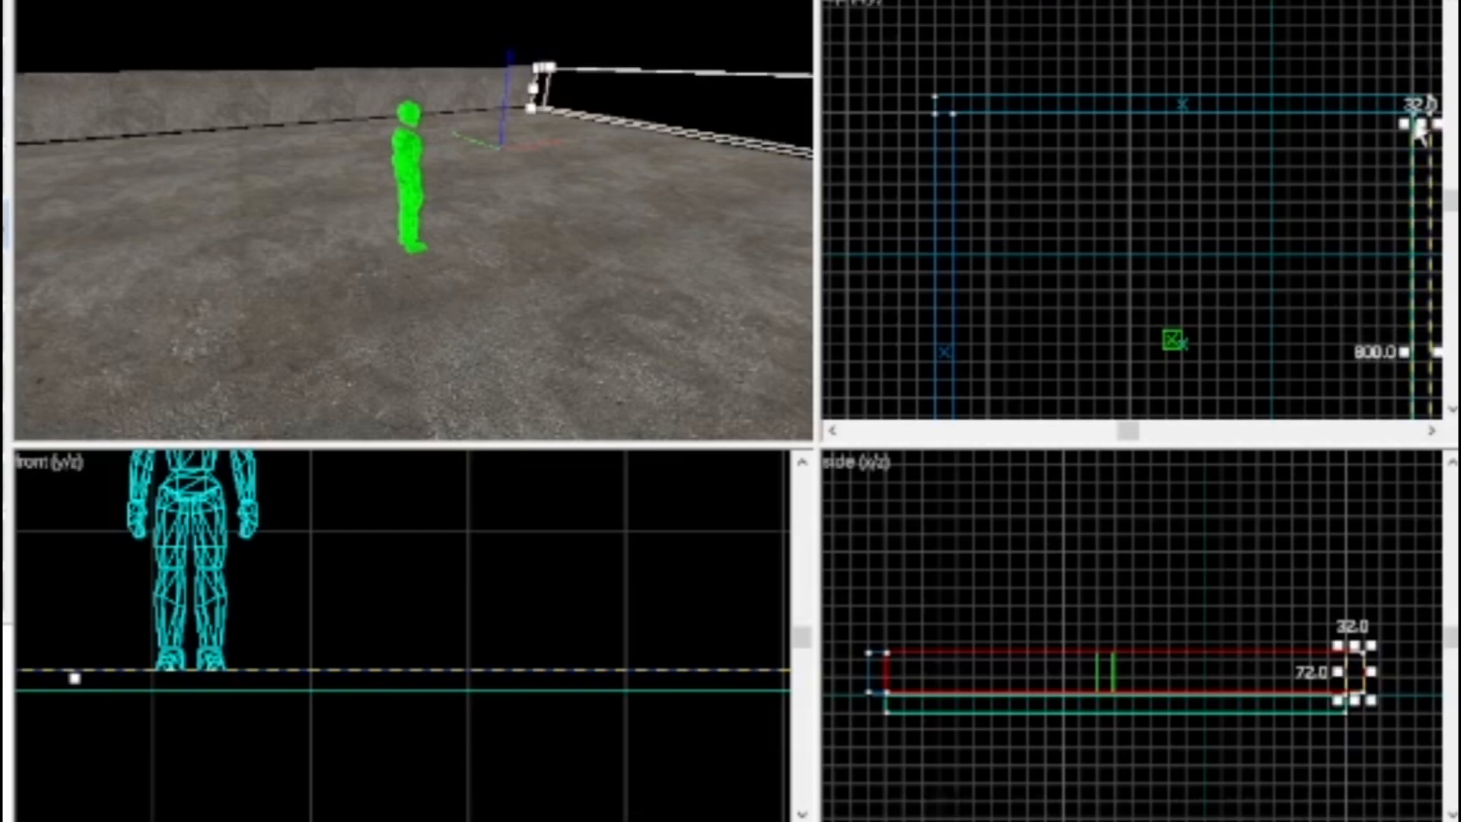
{"action": "key", "text": "Return"}
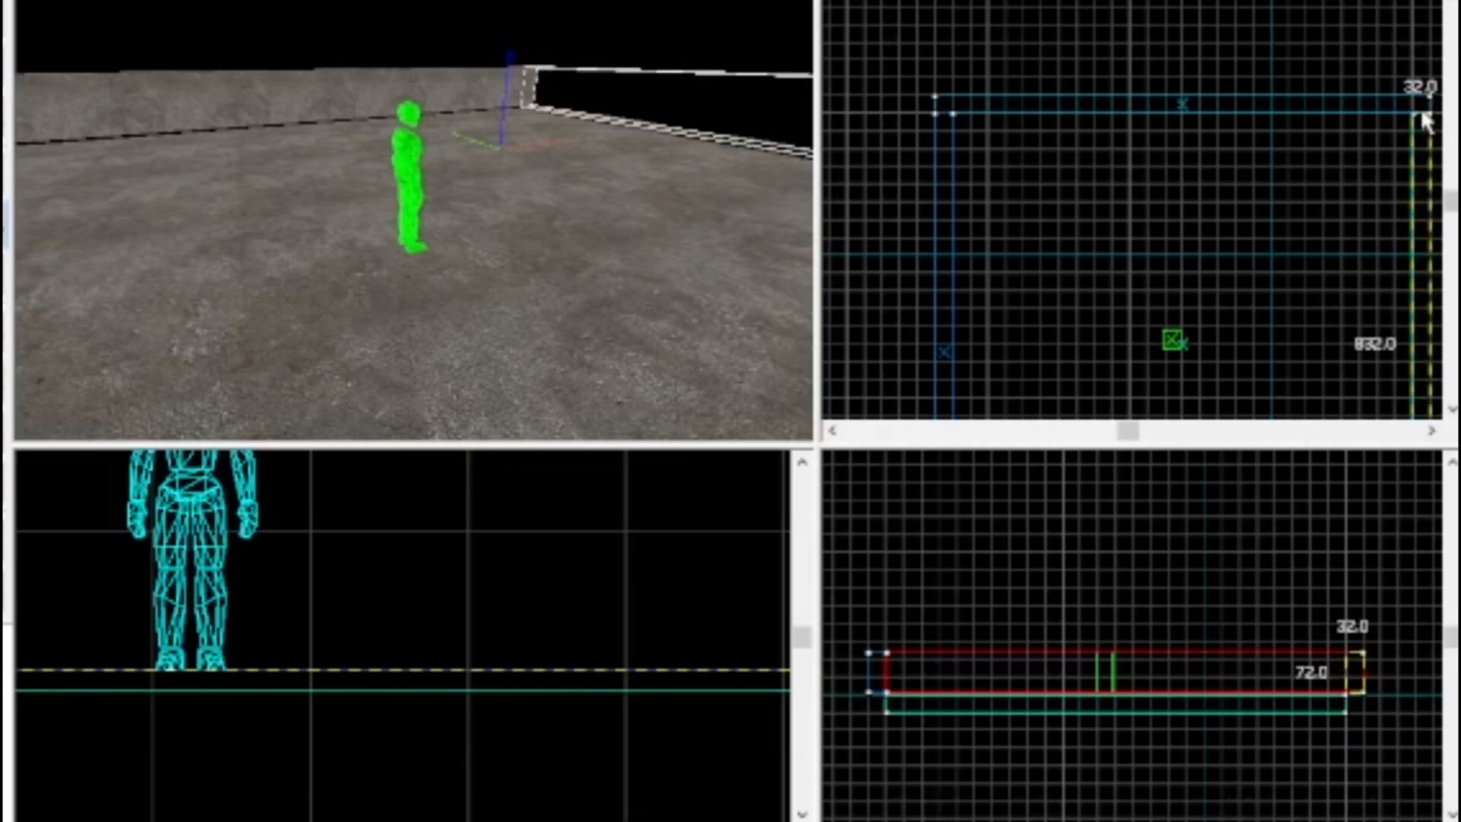
{"action": "key", "text": "z"}
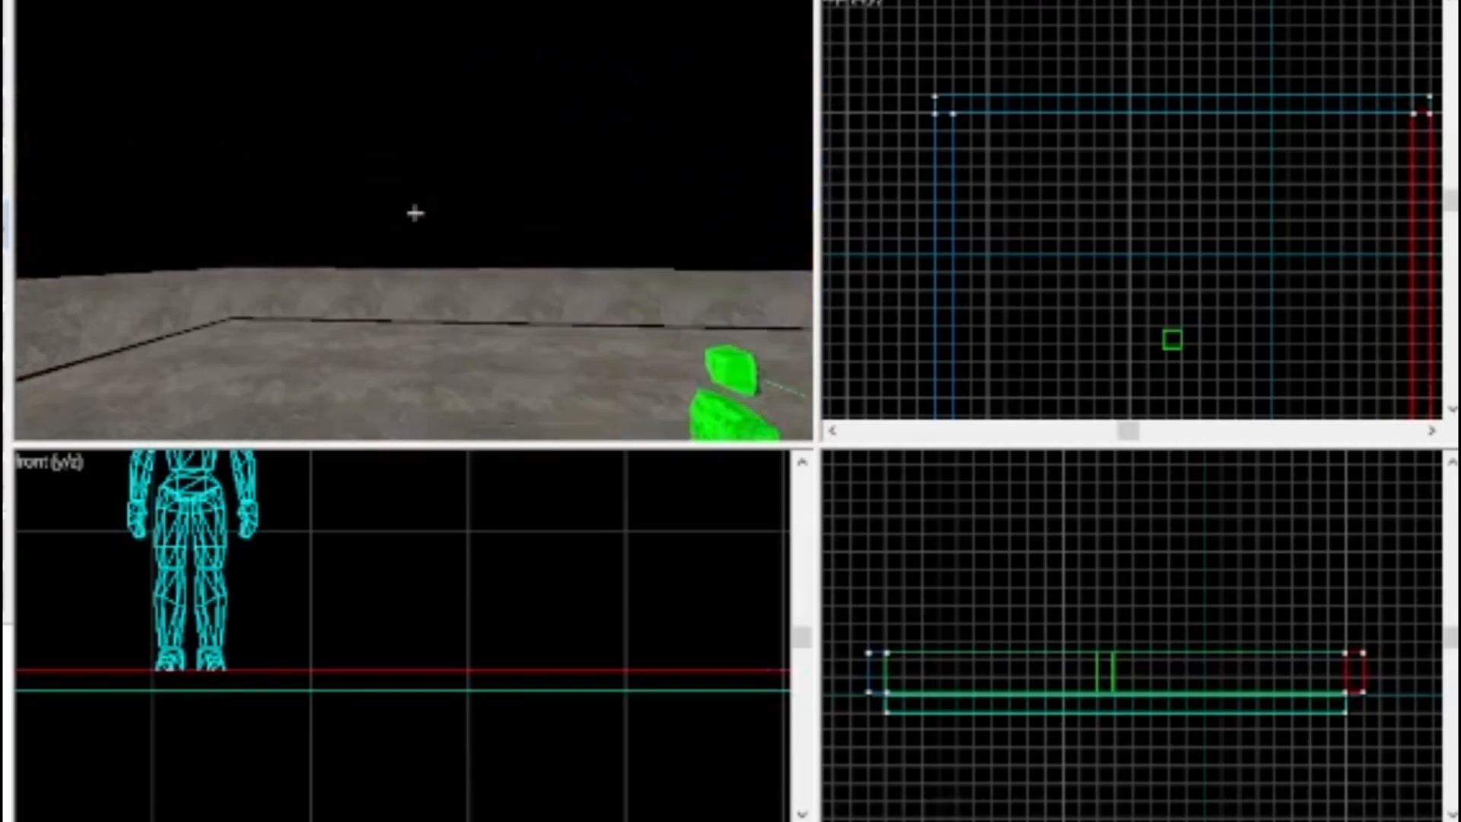
Look closely at the gap beneath the walls and set the grid to 4 units
{"action": "key", "text": "w"}
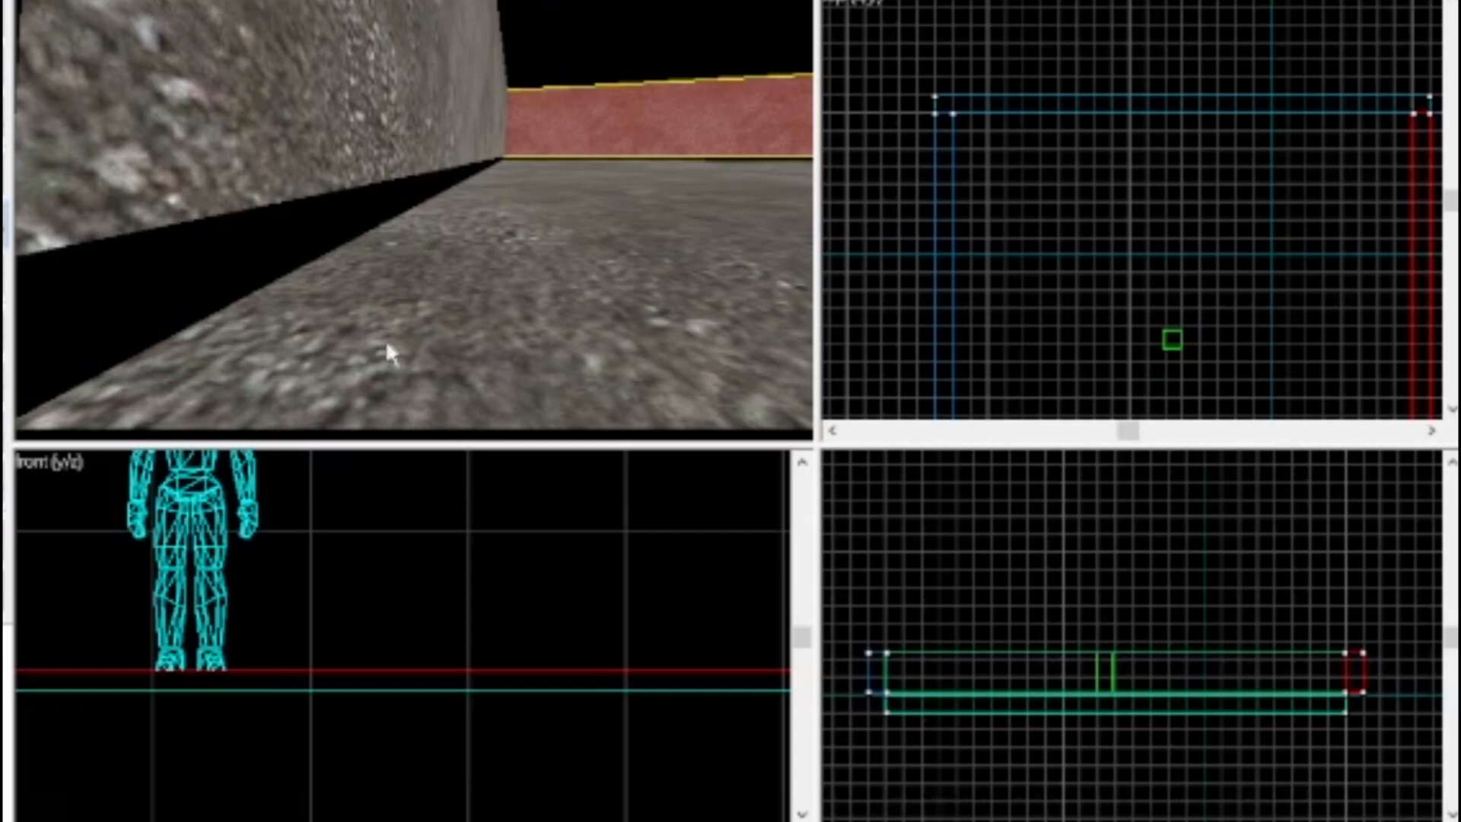
{"action": "scroll", "coordinate": [399, 614], "scroll_direction": "down", "scroll_amount": 4}
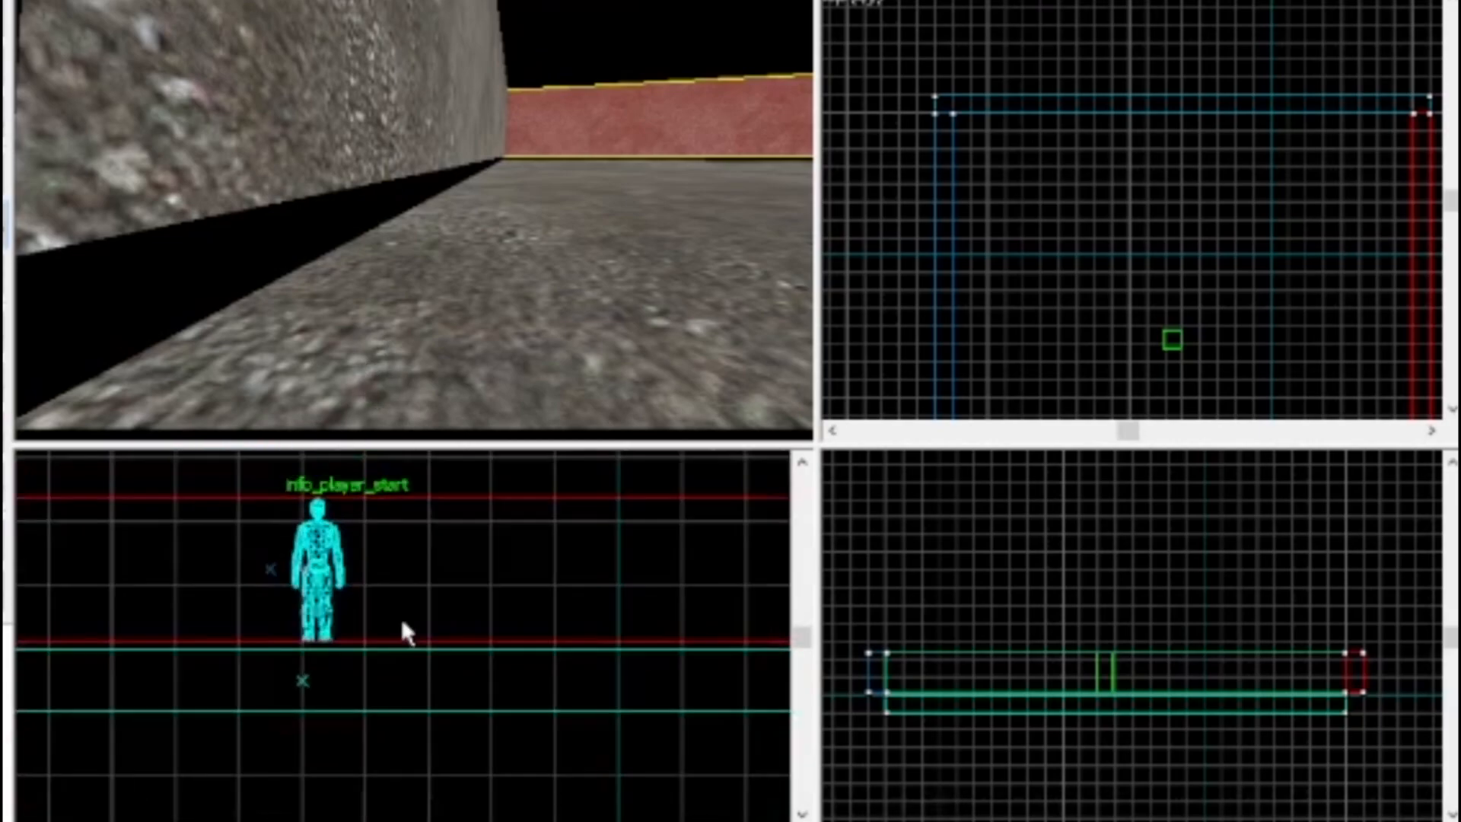
{"action": "key", "text": "["}
{"action": "key", "text": "]"}
{"action": "key", "text": "["}
{"action": "key", "text": "["}
{"action": "key", "text": "["}
{"action": "key", "text": "]"}
{"action": "key", "text": "["}
{"action": "scroll", "coordinate": [402, 624], "scroll_direction": "up", "scroll_amount": 2}
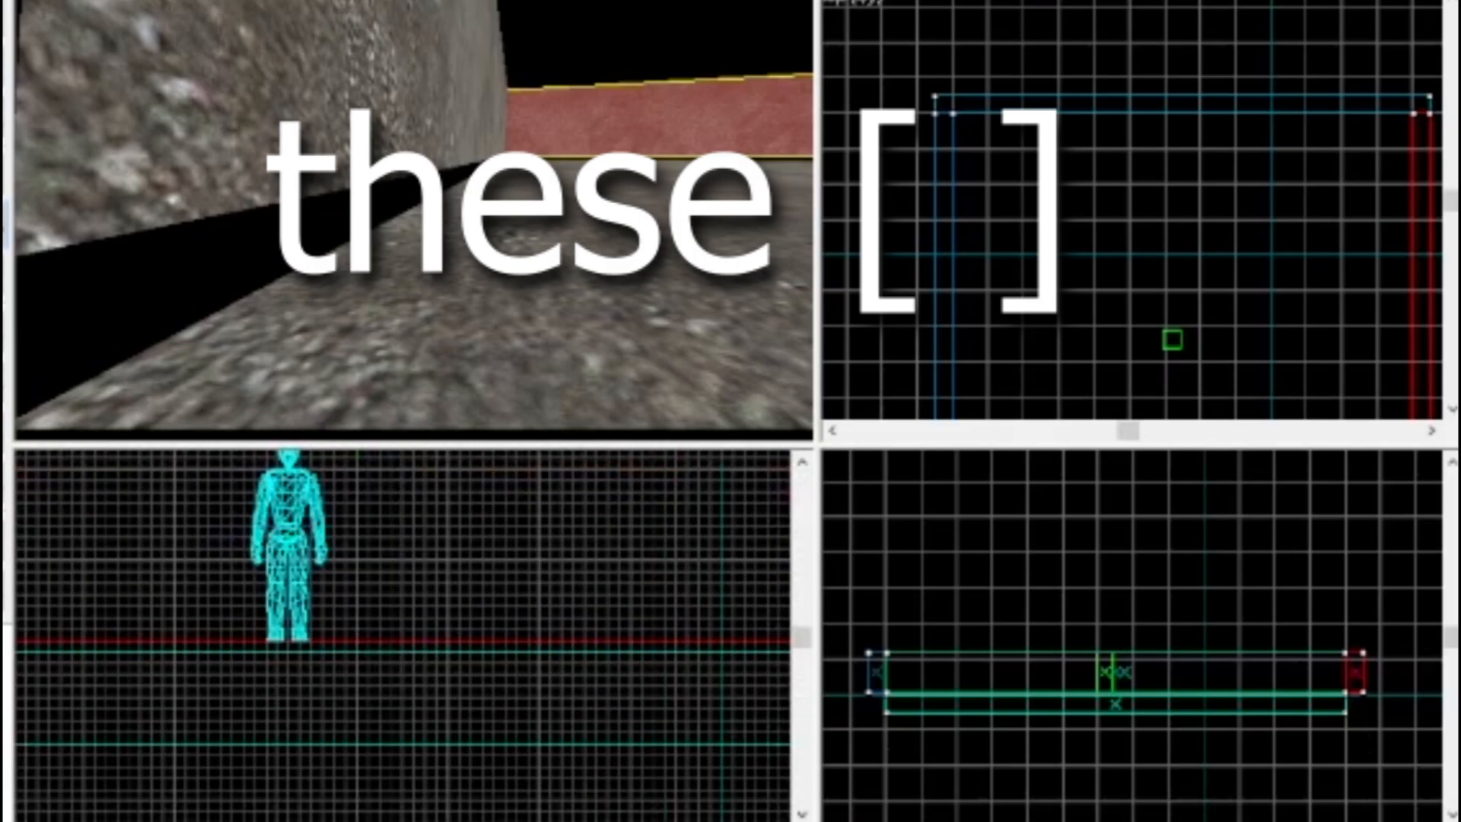
{"action": "scroll", "coordinate": [388, 695], "scroll_direction": "up", "scroll_amount": 2}
Try lowering the east wall about 4 units onto the floor in the front view, and undo the move
{"action": "left_click_drag", "start_coordinate": [390, 519], "coordinate": [388, 535]}
{"action": "key", "text": "shift+s"}
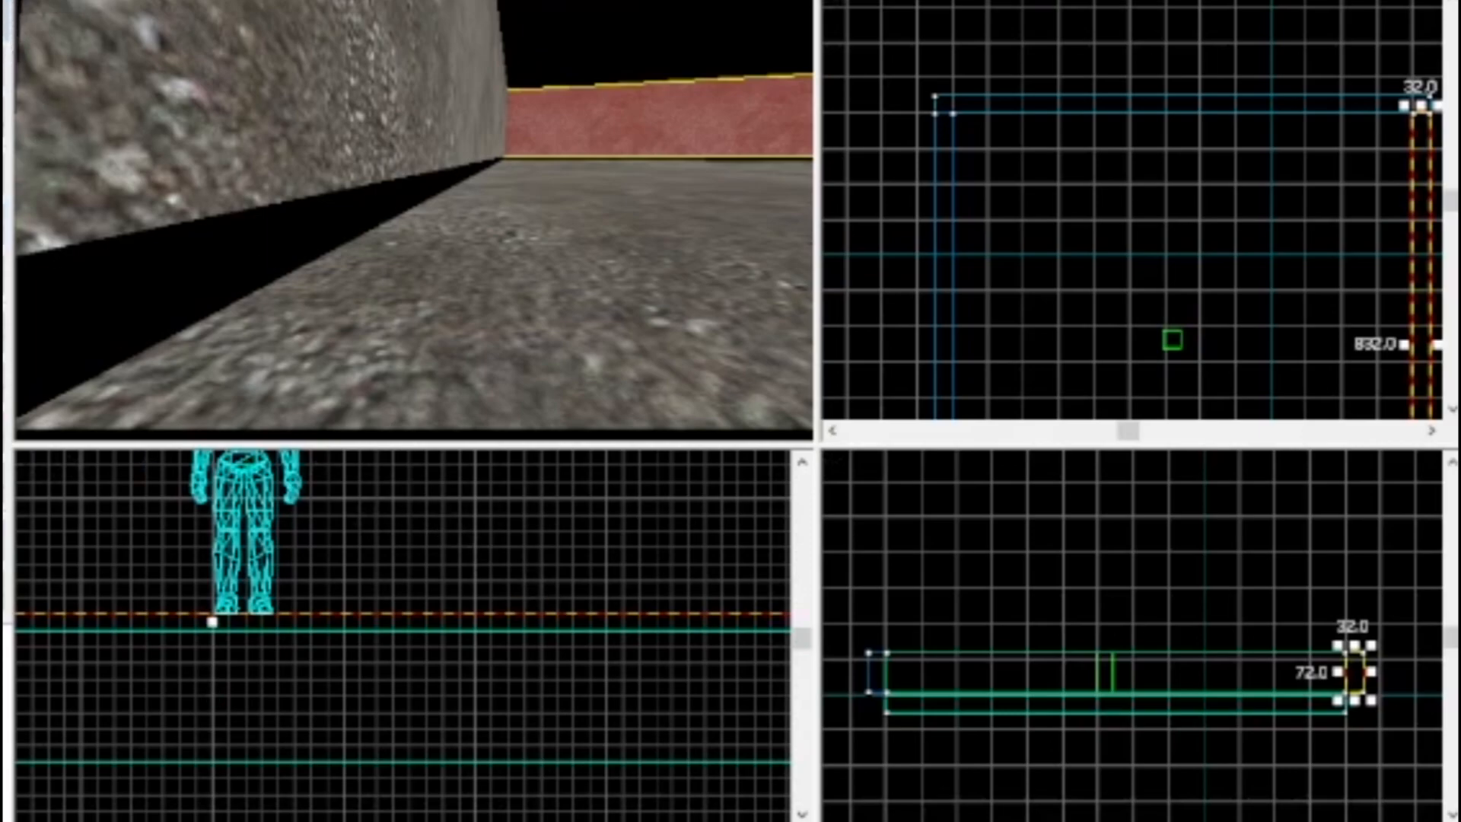
{"action": "left_click_drag", "start_coordinate": [409, 513], "coordinate": [409, 531]}
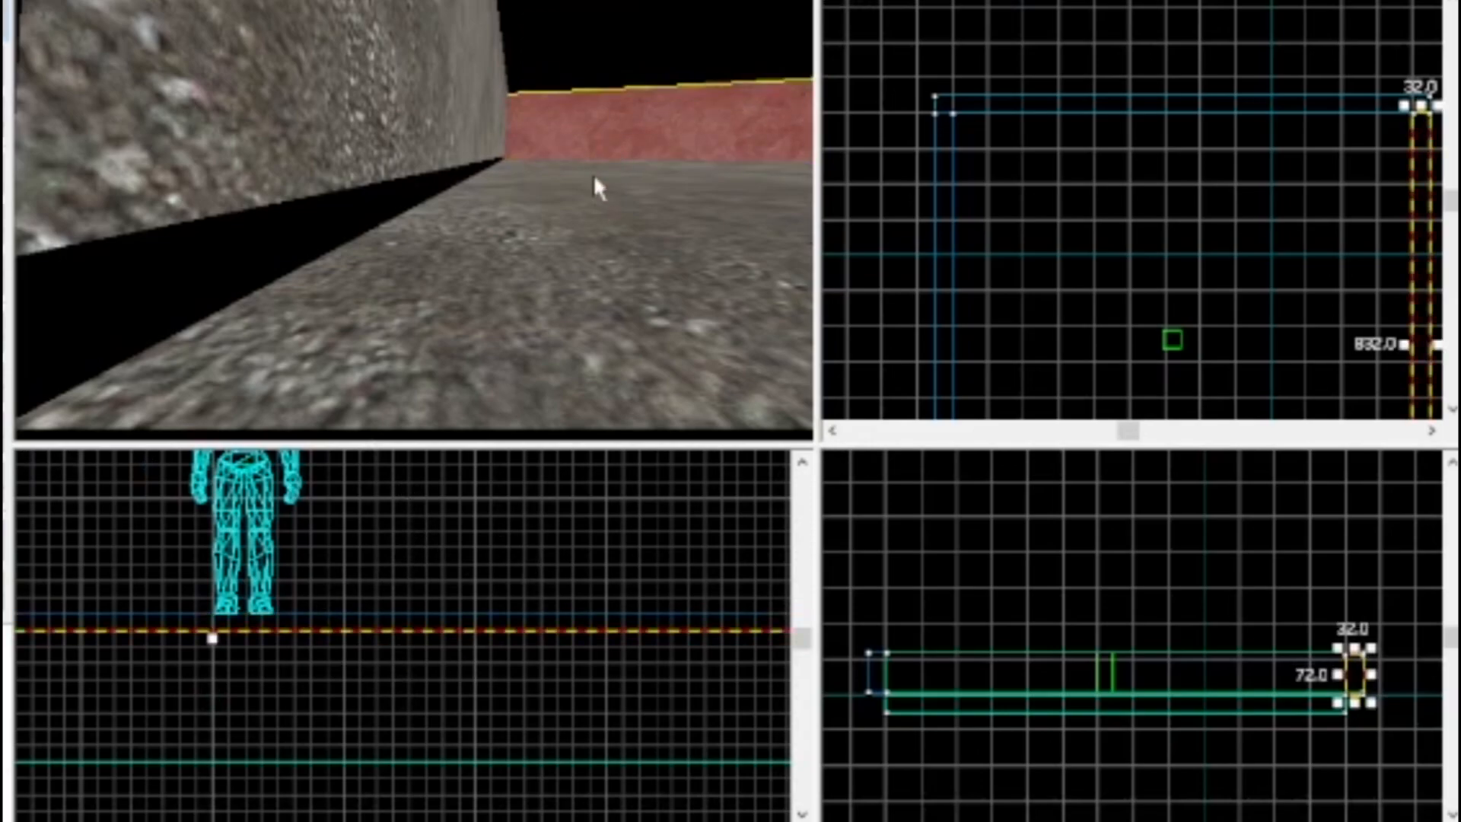
{"action": "key", "text": "z"}
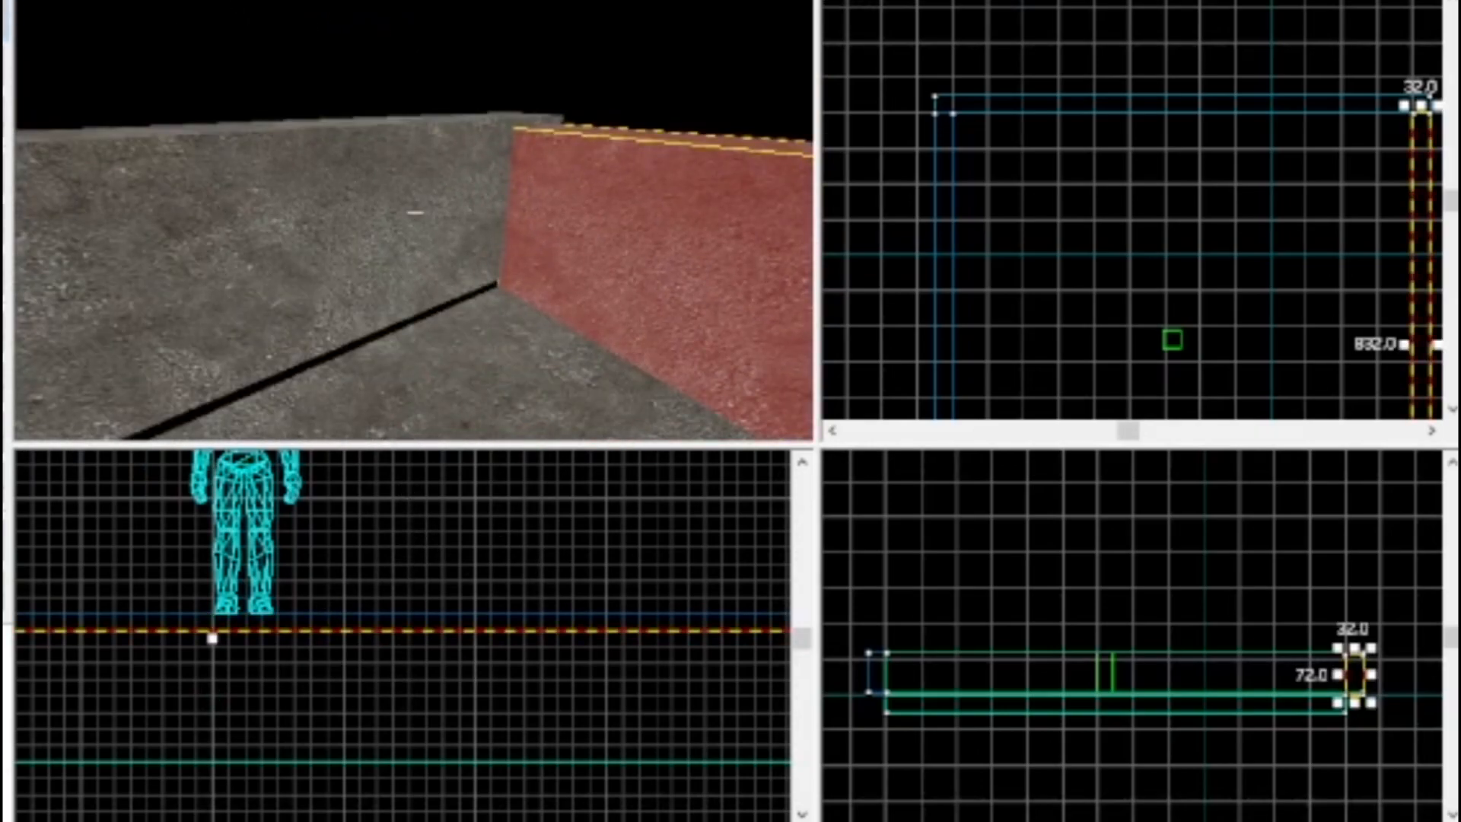
{"action": "key", "text": "ctrl+z"}
Select all four walls together and lower them about 4 units in the front view so they rest on the floor
{"action": "key", "text": "w"}
{"action": "key", "text": "w"}
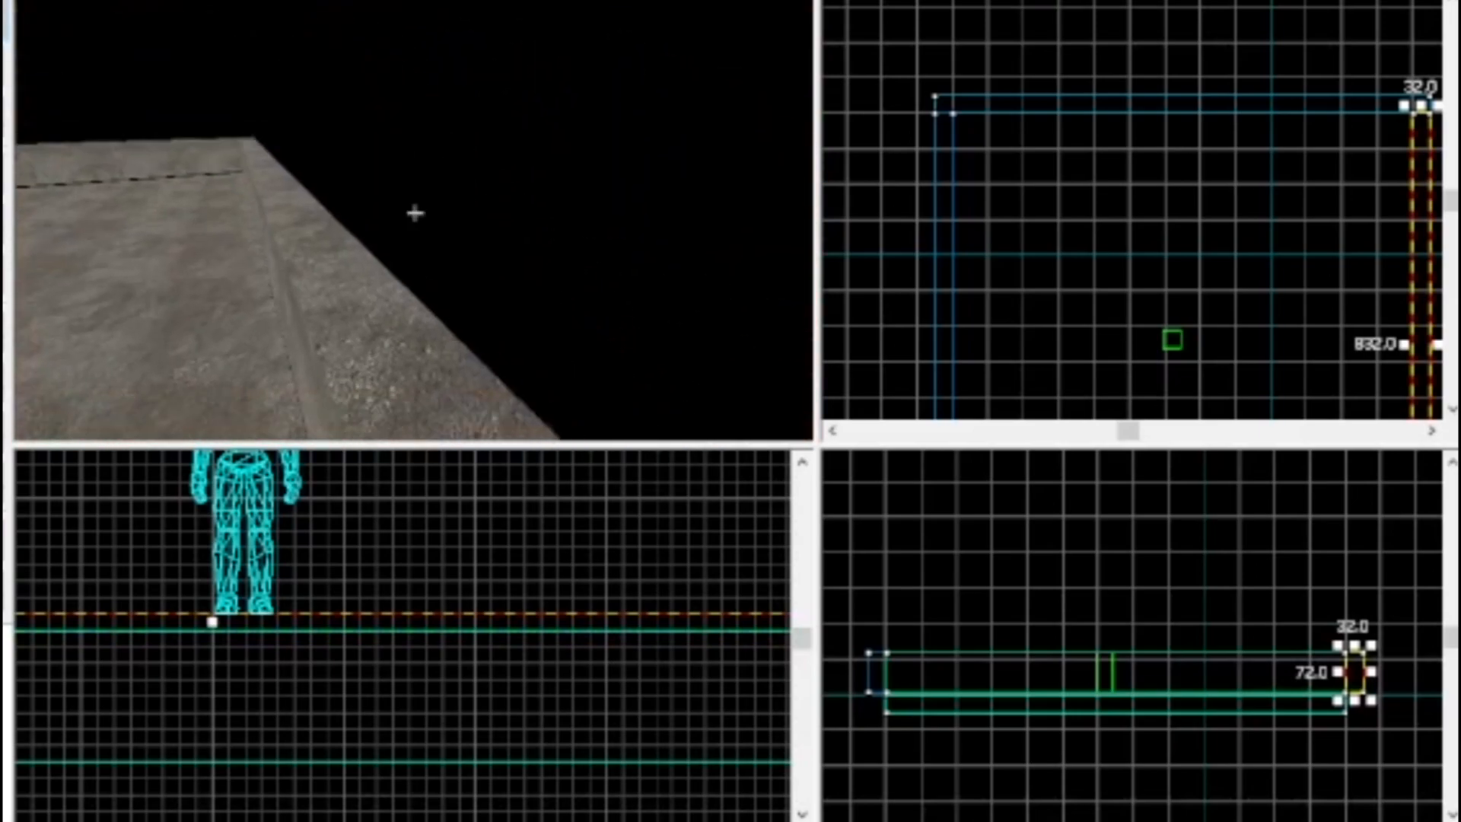
{"action": "key", "text": "z"}
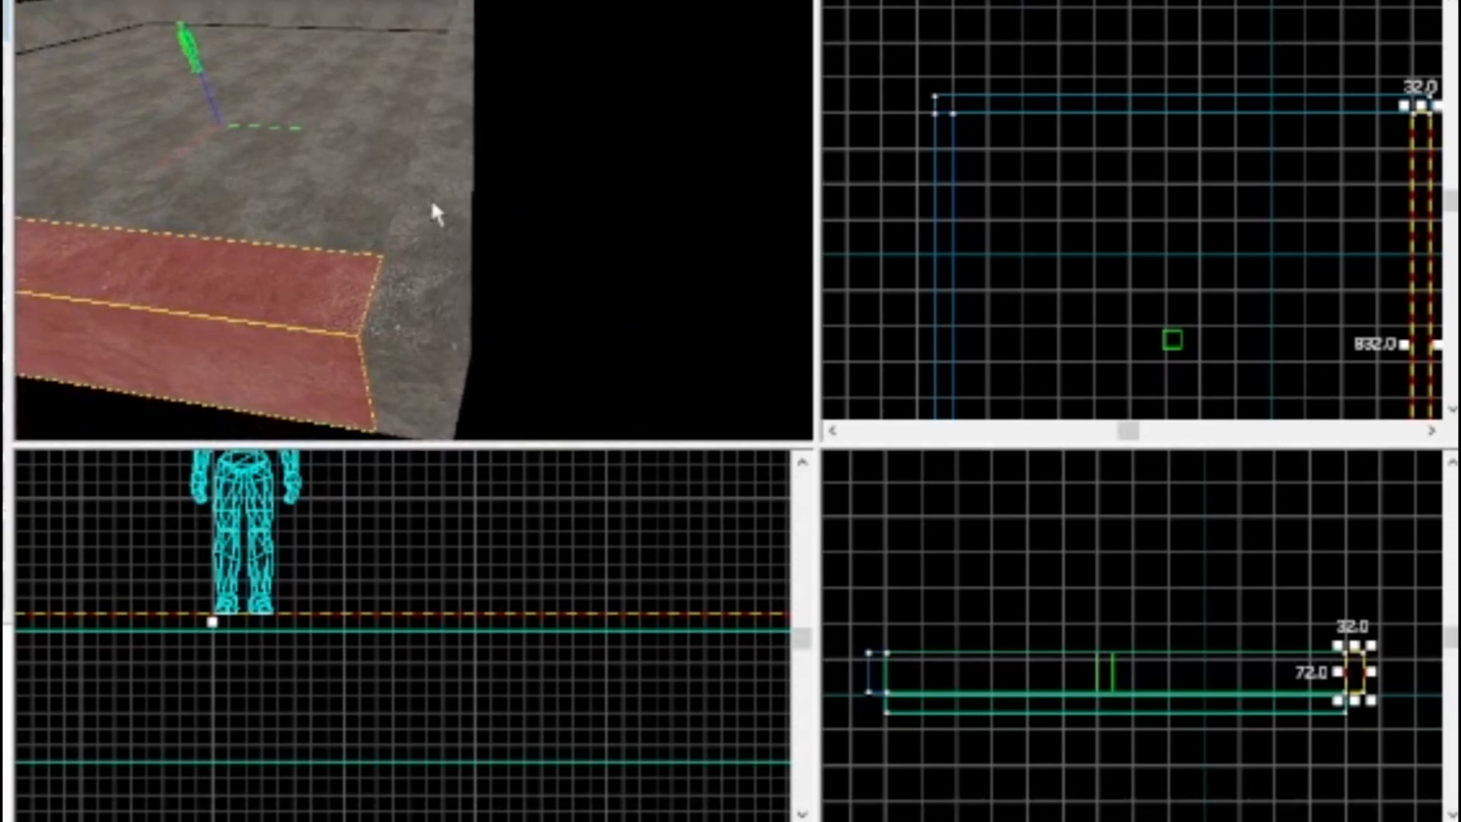
{"action": "key", "text": "z"}
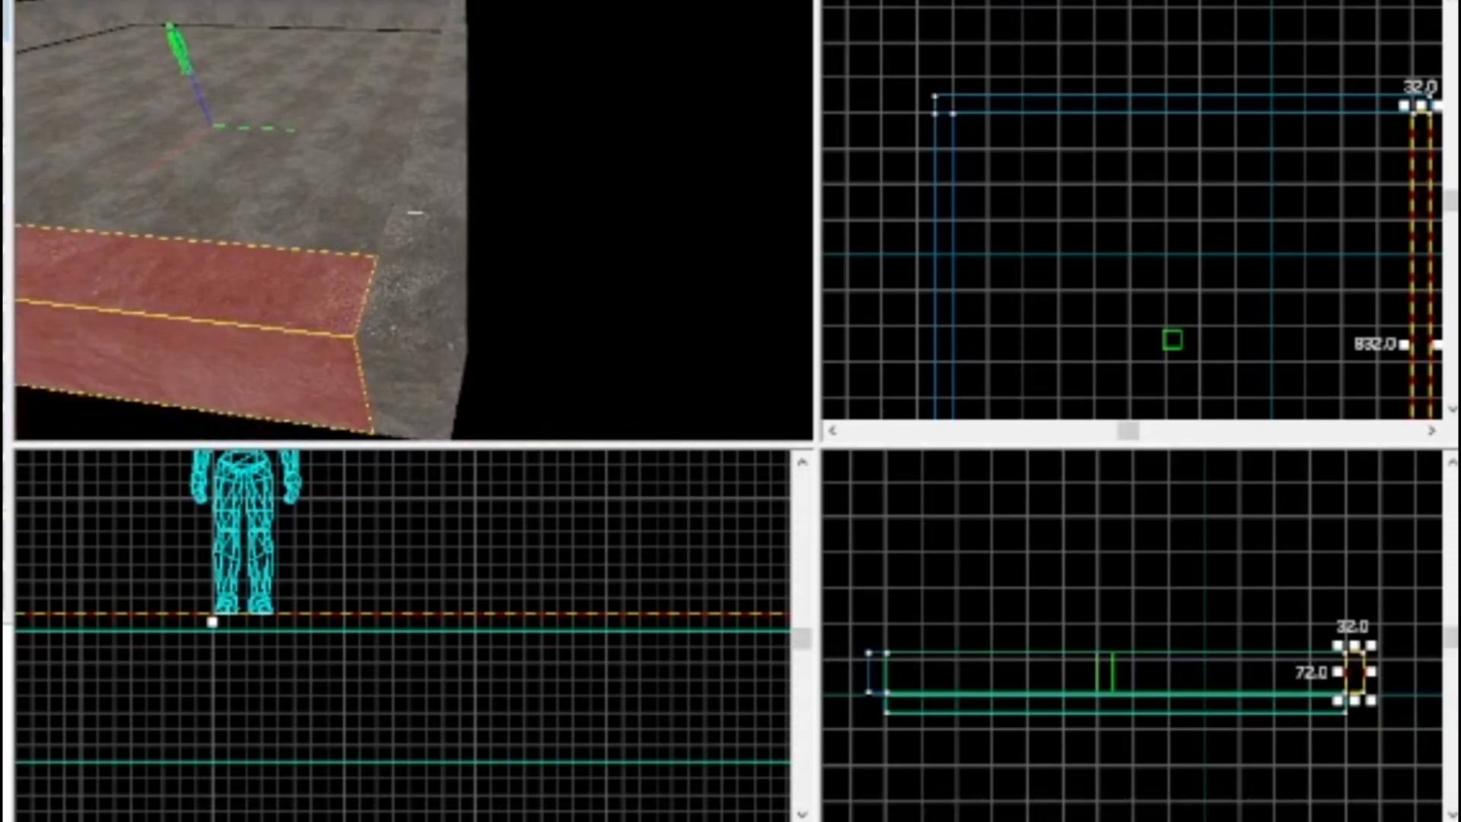
{"action": "left_click", "coordinate": [415, 212]}
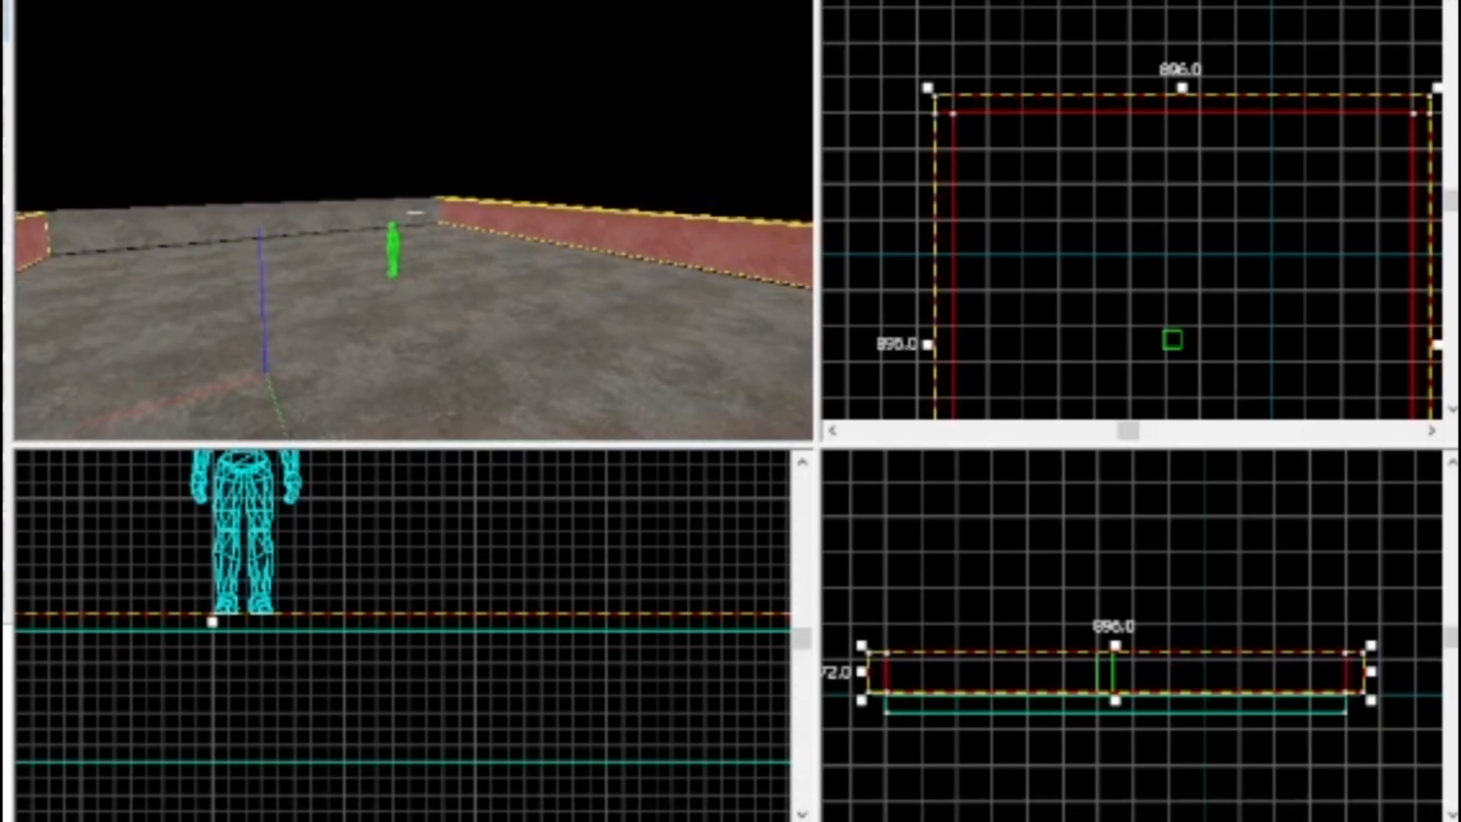
{"action": "left_click", "coordinate": [415, 212], "text": "ctrl"}
{"action": "key", "text": "s"}
{"action": "key", "text": "z"}
{"action": "left_click_drag", "start_coordinate": [286, 545], "coordinate": [286, 564]}
{"action": "key", "text": "z"}
{"action": "key", "text": "w"}
Raise the upper edge of the four selected walls in the front view to make them 104 units high
{"action": "key", "text": "w"}
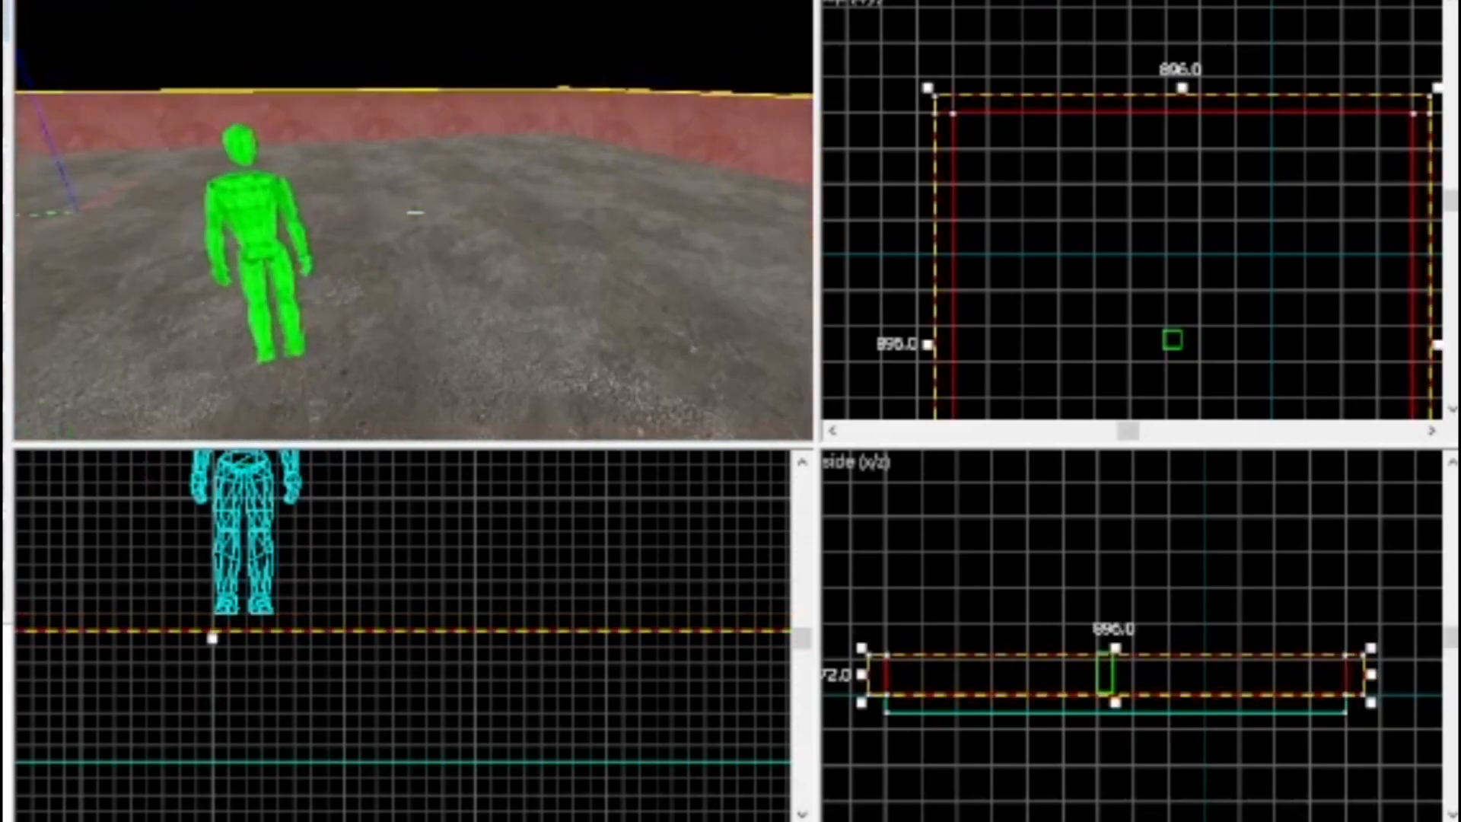
{"action": "key", "text": "w"}
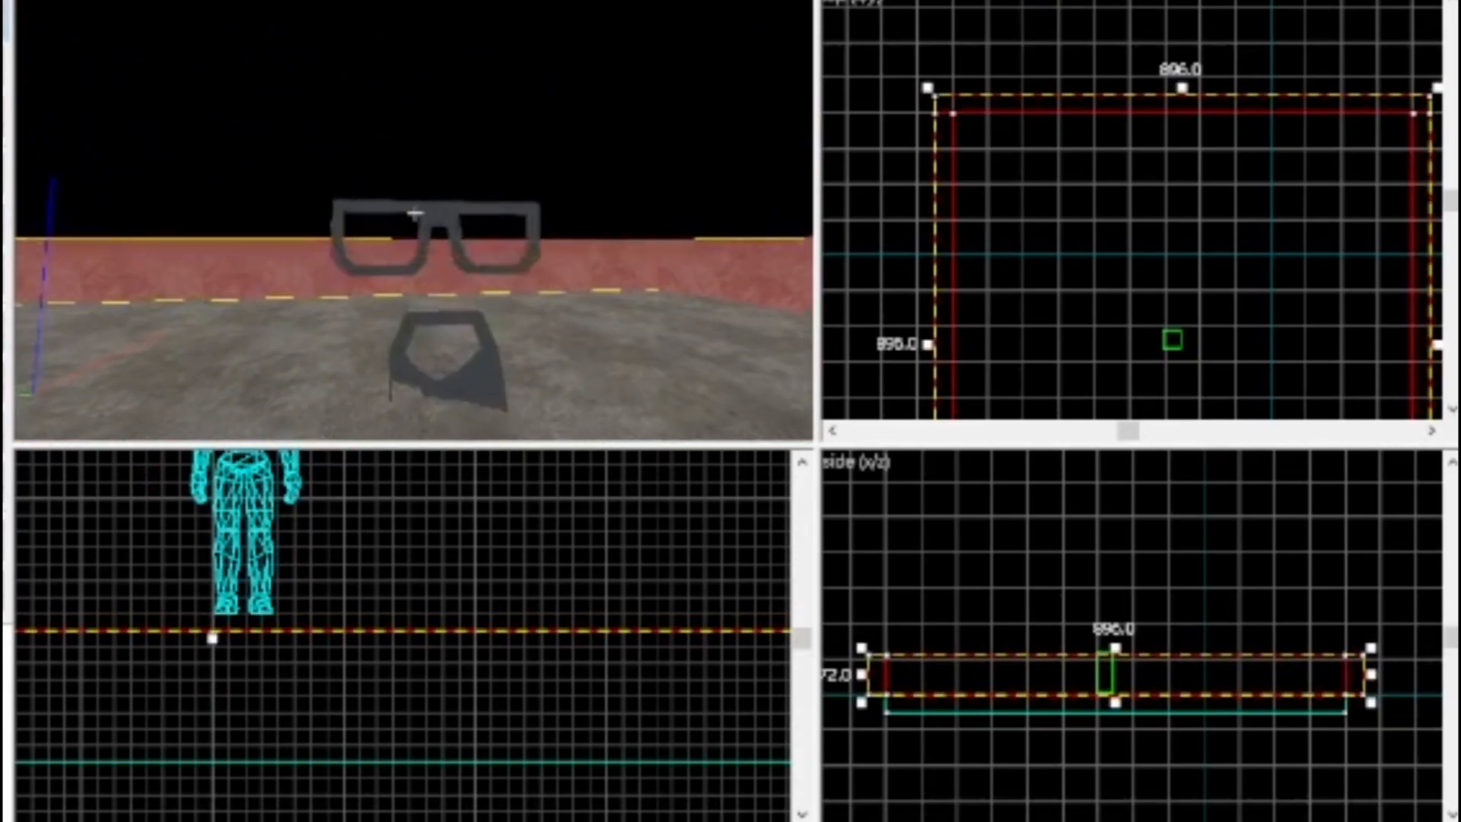
{"action": "scroll", "coordinate": [240, 514], "scroll_direction": "down", "scroll_amount": 12}
{"action": "scroll", "coordinate": [235, 484], "scroll_direction": "up", "scroll_amount": 11}
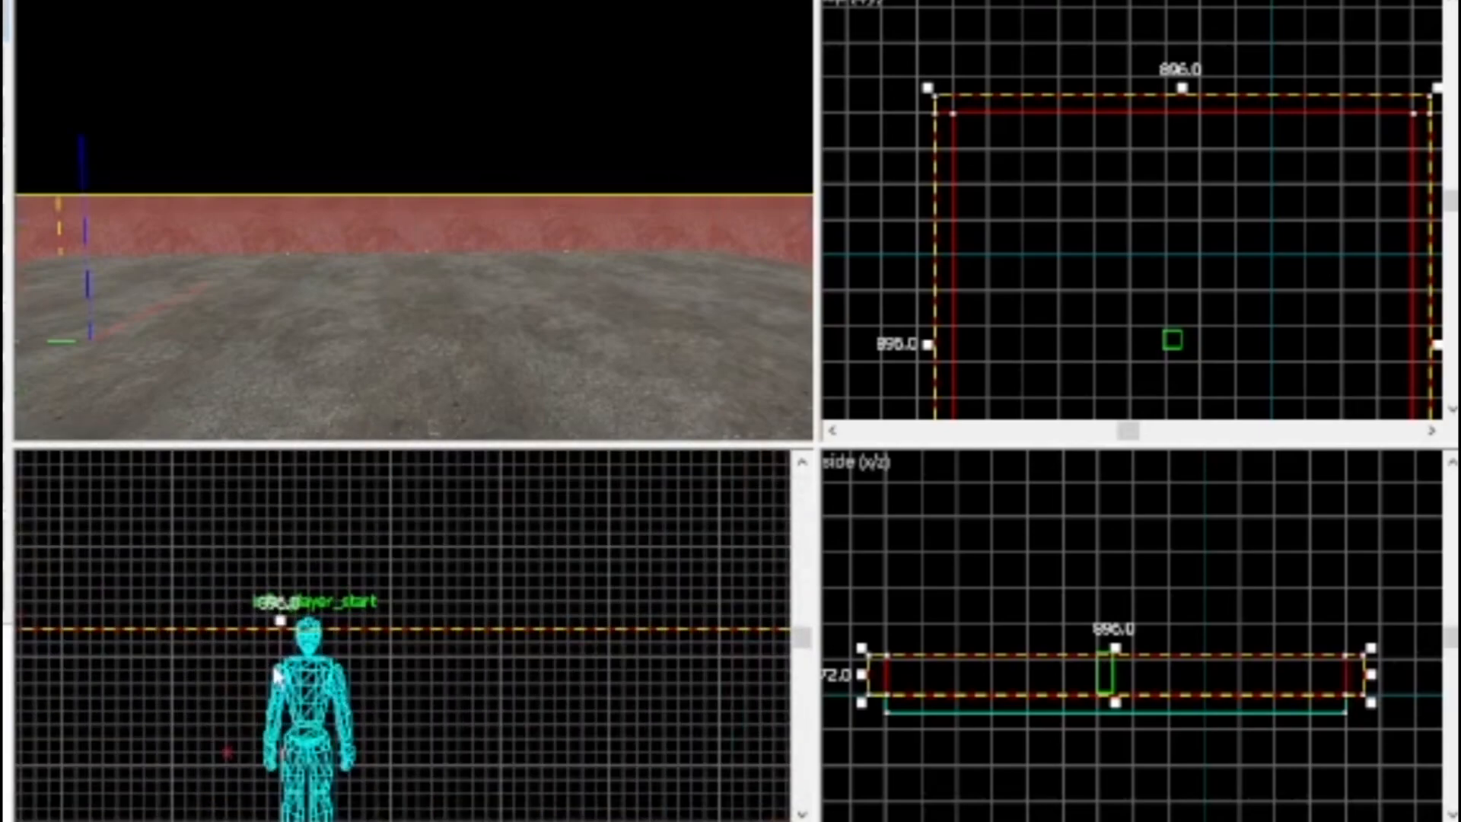
{"action": "scroll", "coordinate": [276, 673], "scroll_direction": "up", "scroll_amount": 3}
{"action": "mouse_move", "coordinate": [285, 593]}
{"action": "left_mouse_down"}
{"action": "mouse_move", "coordinate": [307, 424]}
{"action": "mouse_move", "coordinate": [298, 610]}
{"action": "left_mouse_up"}
{"action": "key", "text": "s"}
{"action": "key", "text": "w"}
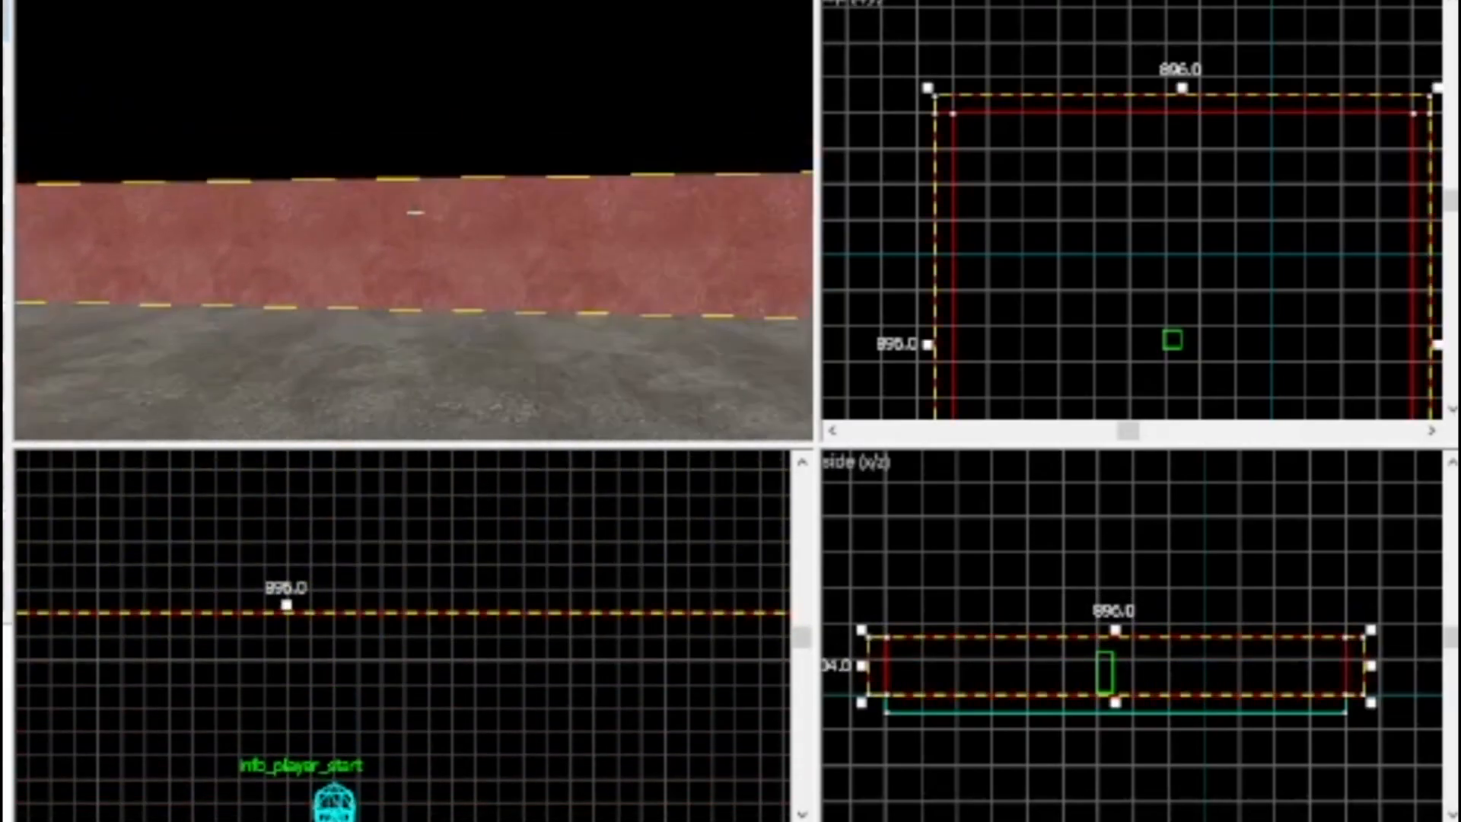
{"action": "key", "text": "s"}
{"action": "key", "text": "z"}
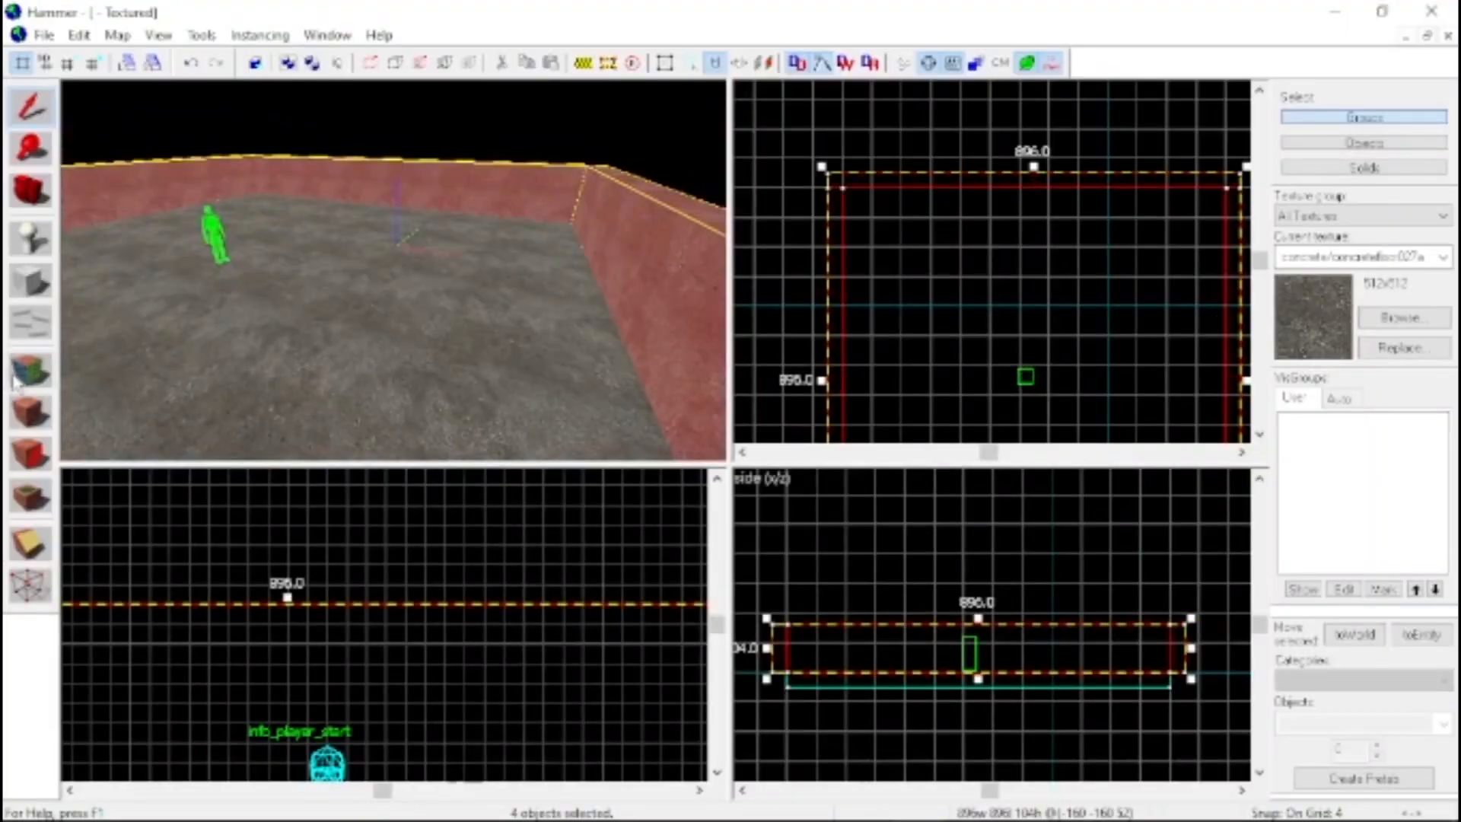
Filter the textures by "wall" and apply brick/brickwall031d to all faces of the four walls
{"action": "left_click", "coordinate": [29, 371]}
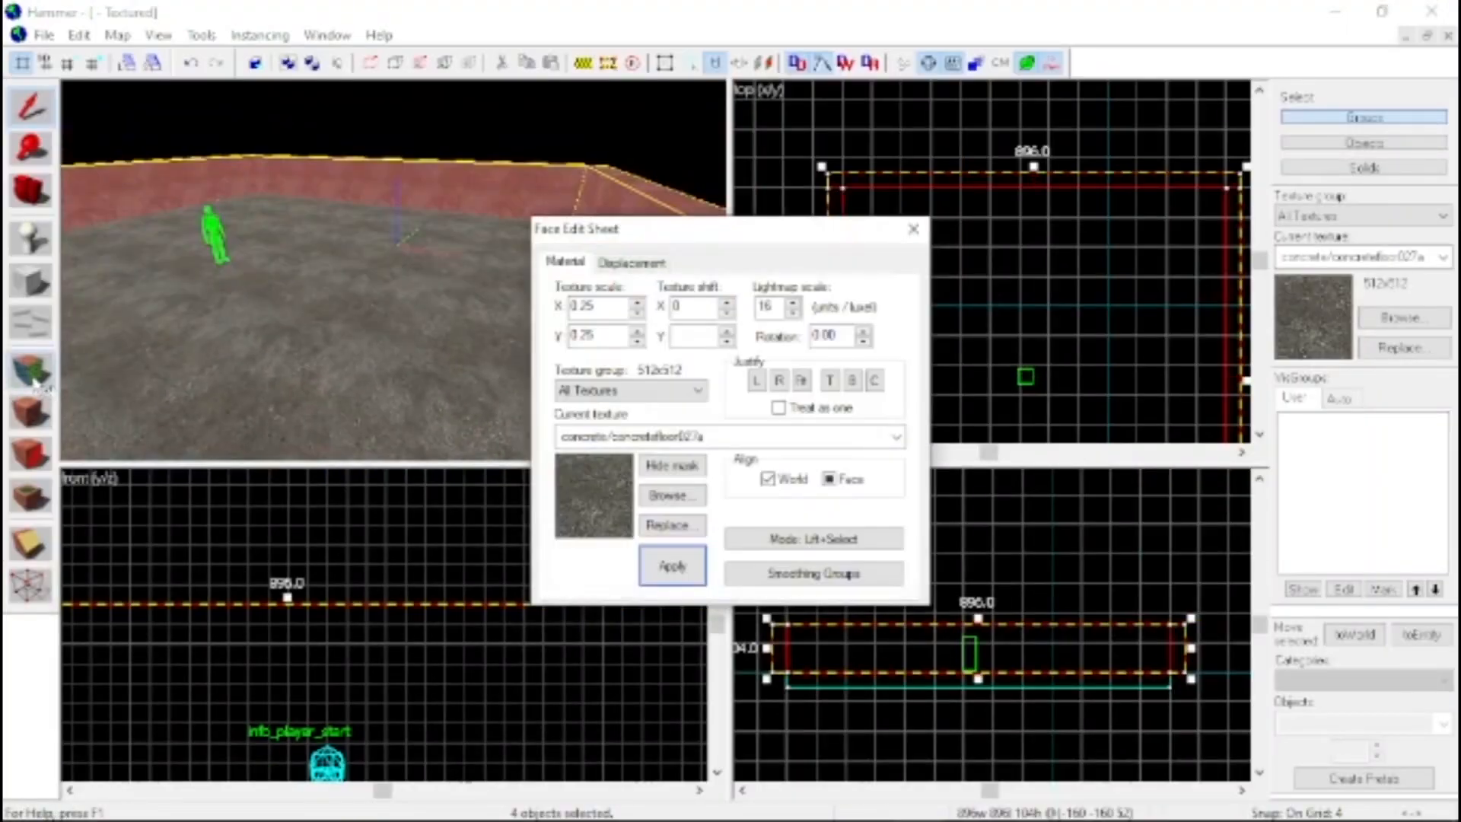
{"action": "left_click", "coordinate": [662, 499]}
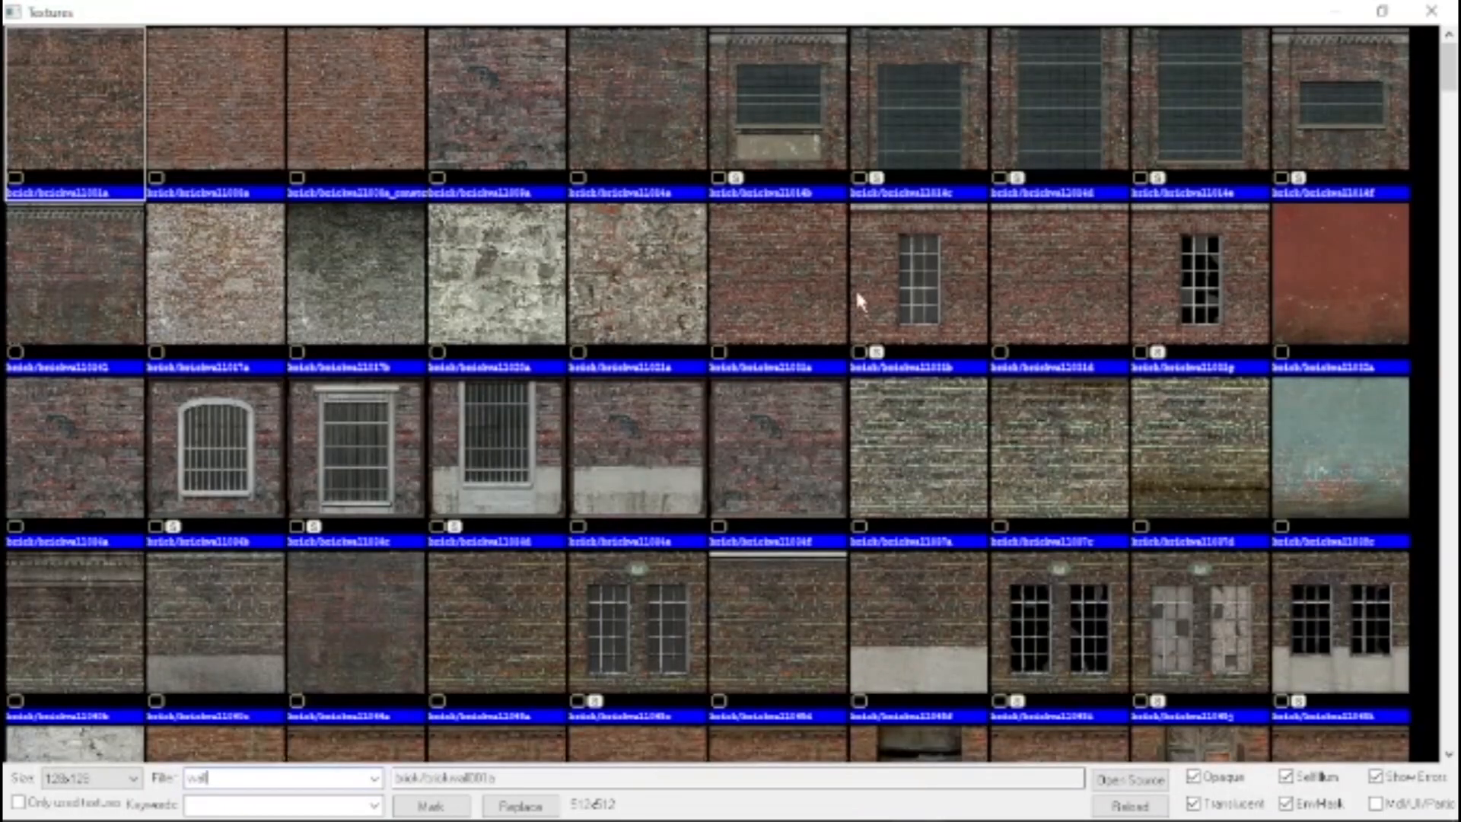
{"action": "double_click", "coordinate": [1019, 290]}
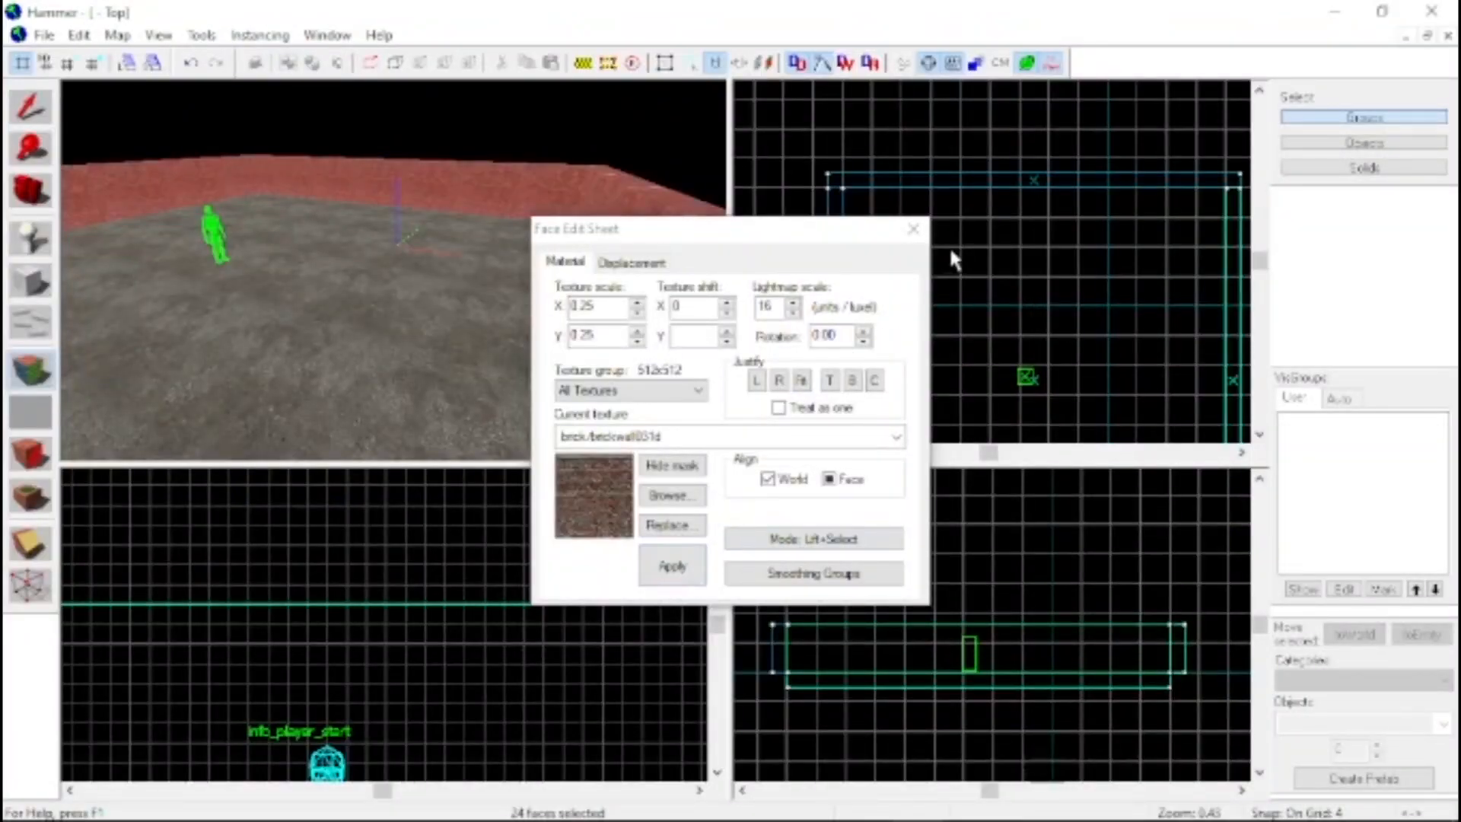
{"action": "left_click", "coordinate": [913, 229]}
{"action": "key", "text": "z"}
{"action": "key", "text": "w"}
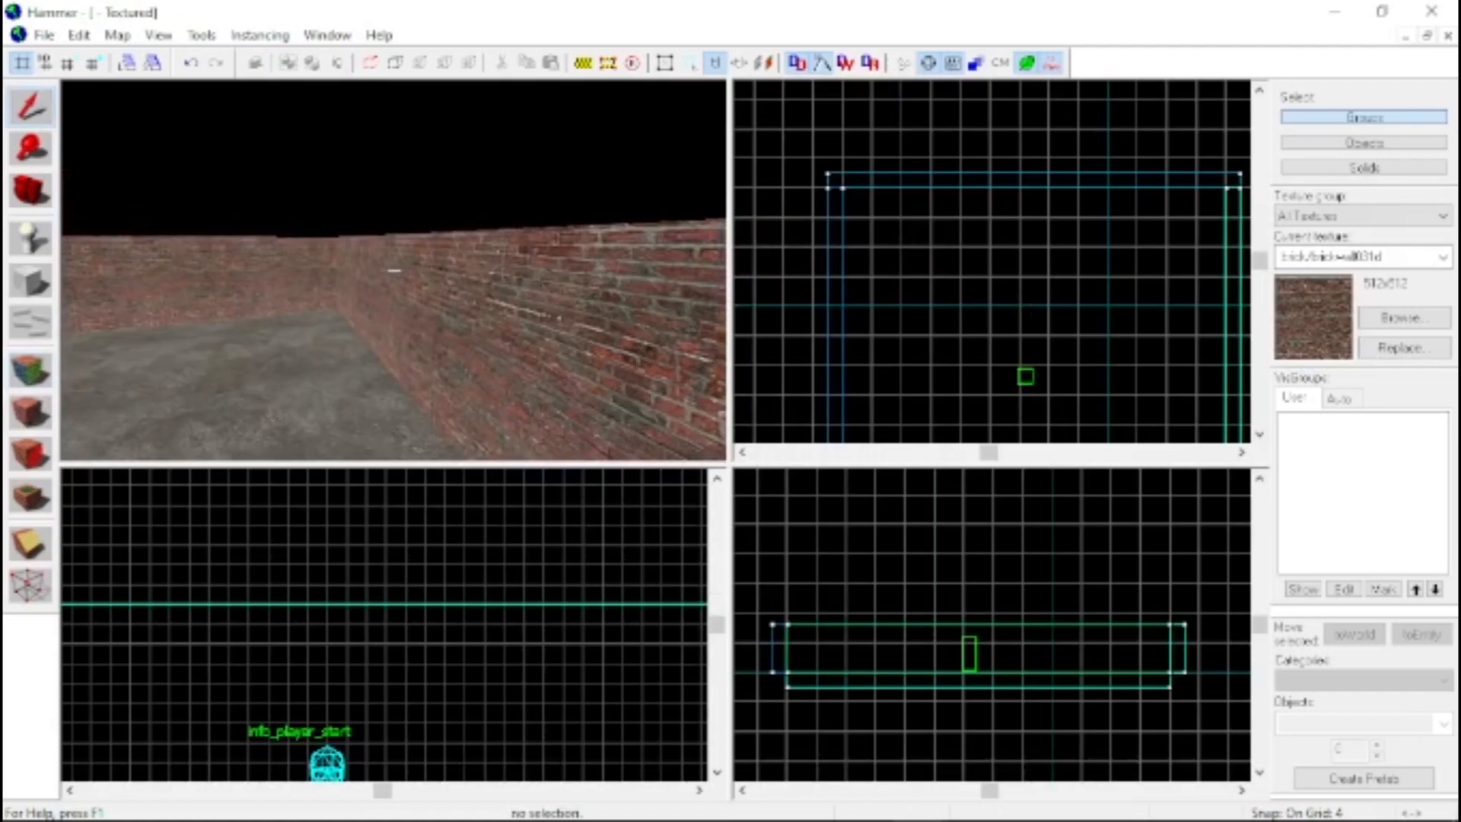
{"action": "key", "text": "w"}
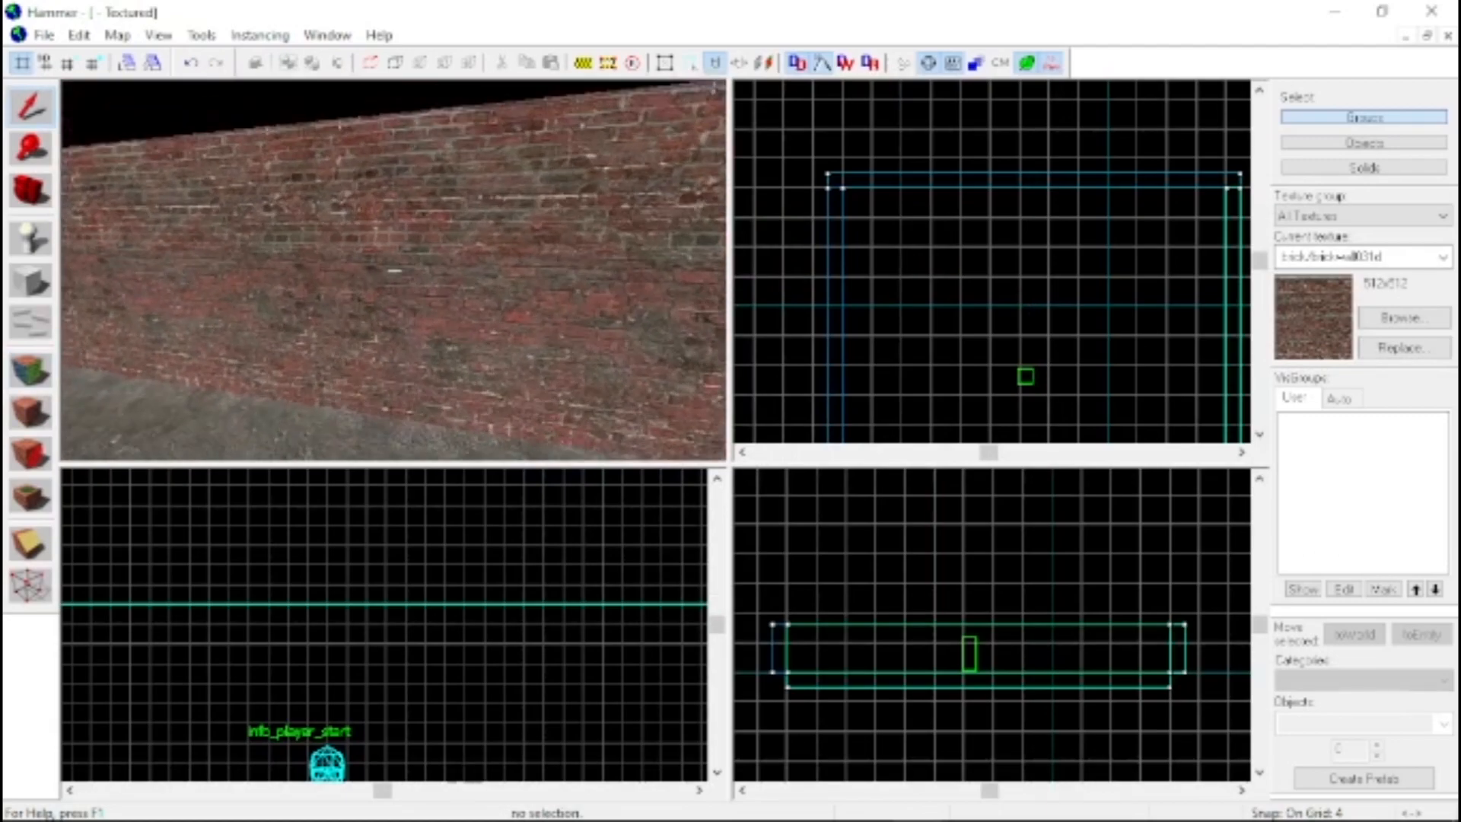
{"action": "key", "text": "s"}
{"action": "key", "text": "z"}
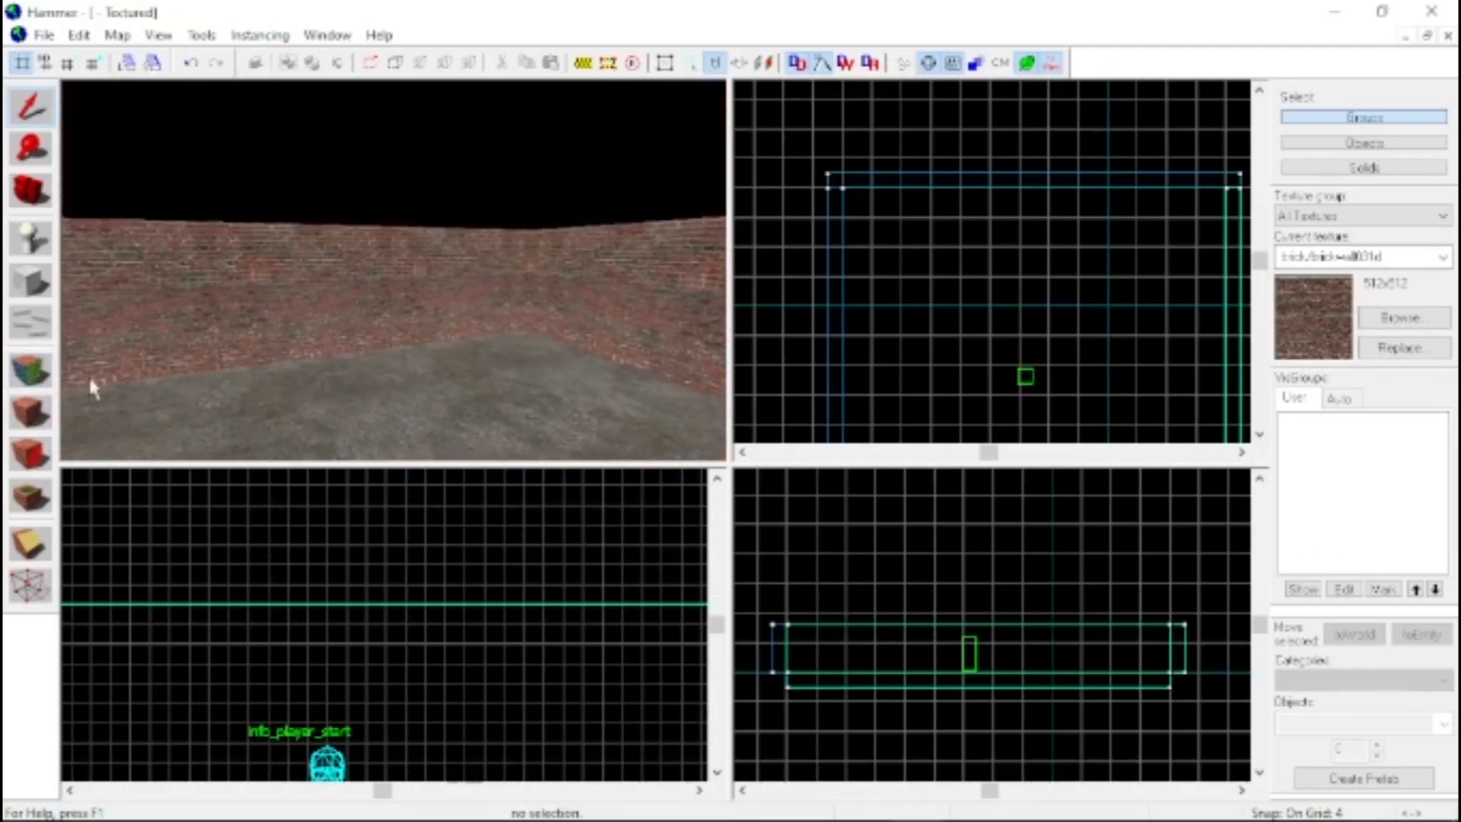
Select the four inner wall faces for texture editing and fit the brick texture to them
{"action": "left_click", "coordinate": [29, 373]}
{"action": "left_click", "coordinate": [249, 331]}
{"action": "key", "text": "z"}
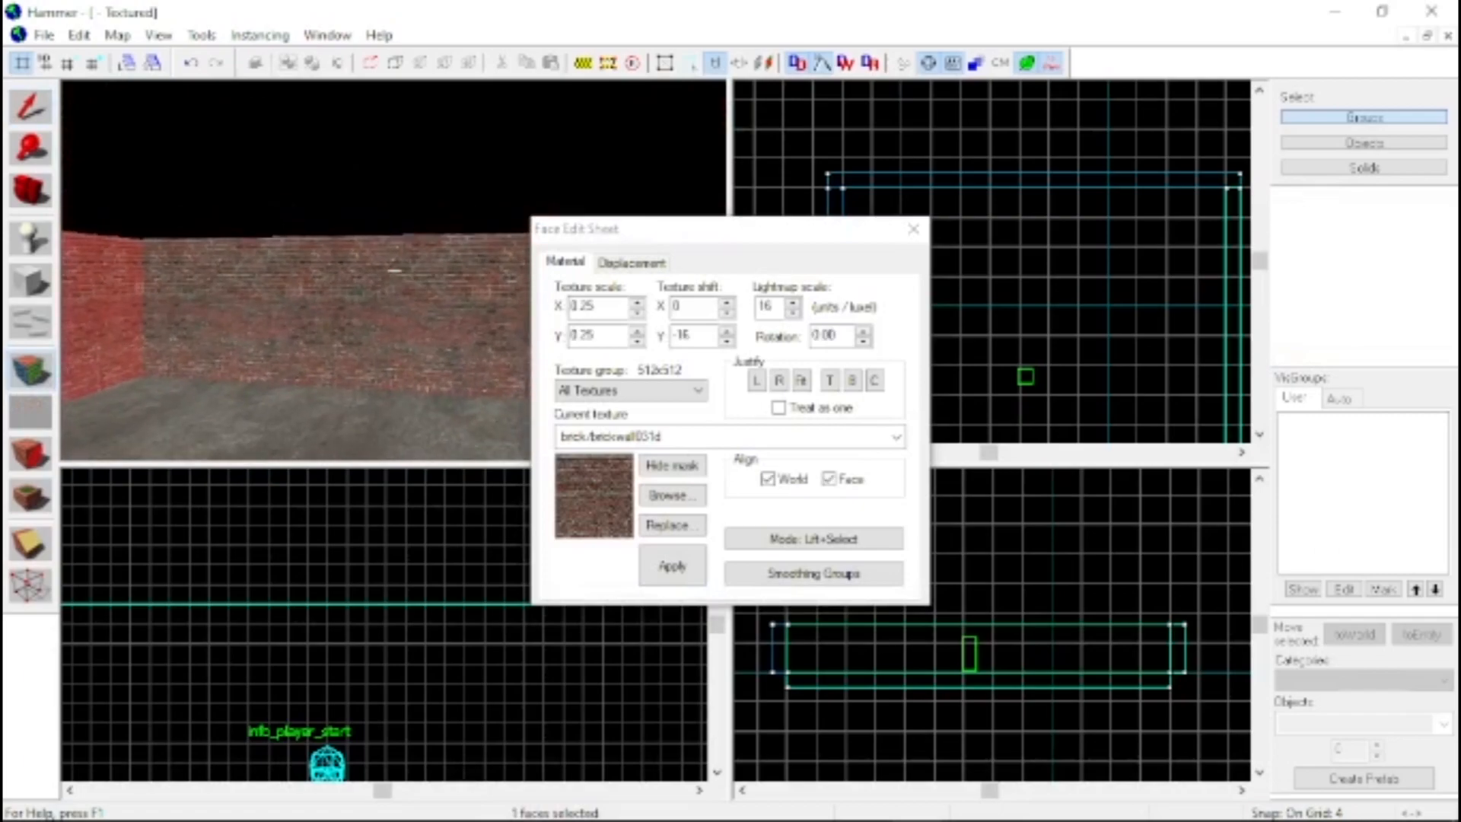
{"action": "left_click", "coordinate": [394, 271], "text": "ctrl"}
{"action": "left_click", "coordinate": [394, 270], "text": "ctrl"}
{"action": "left_click", "coordinate": [394, 270], "text": "ctrl"}
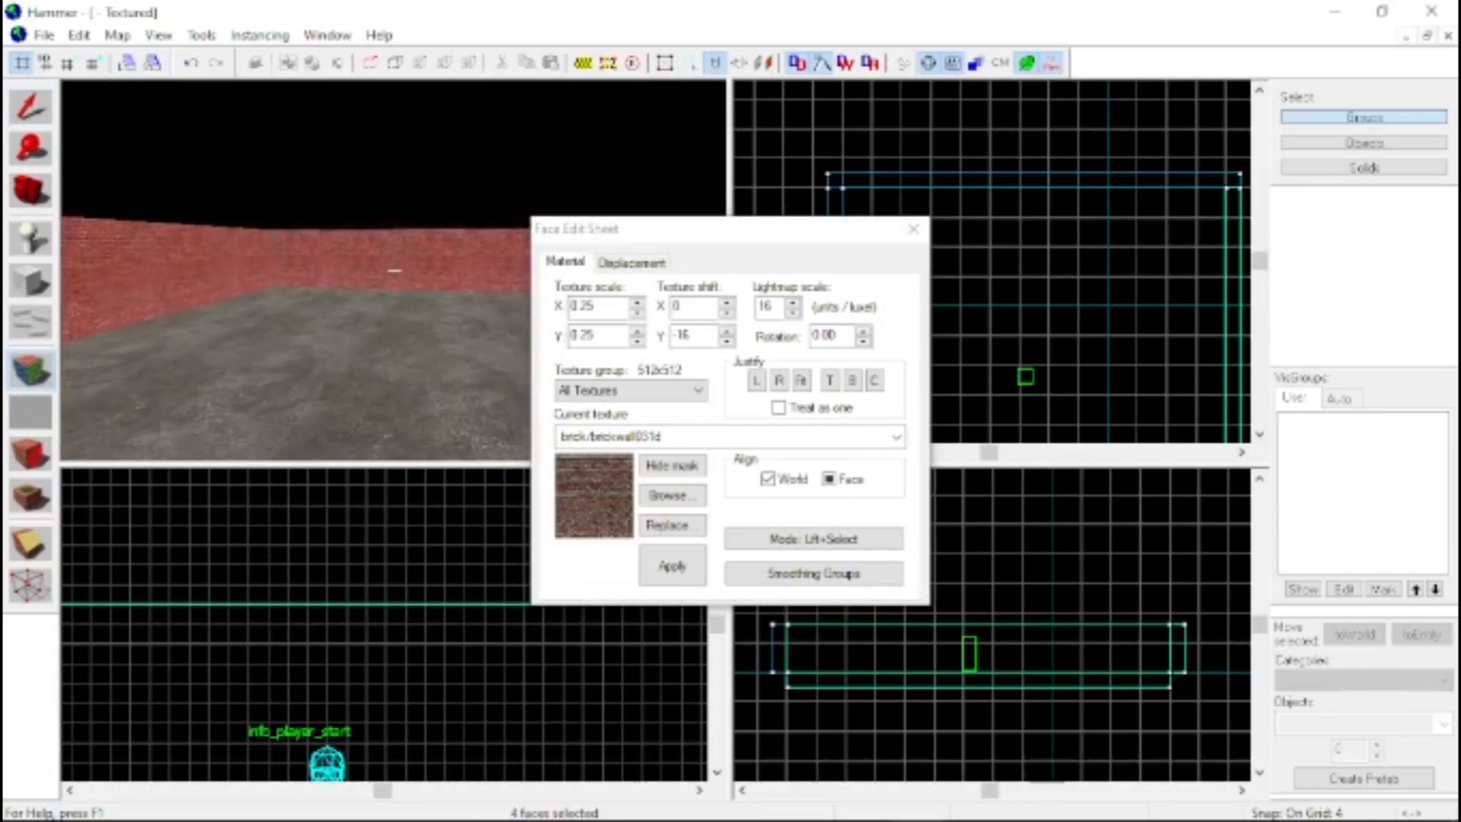
{"action": "key", "text": "s"}
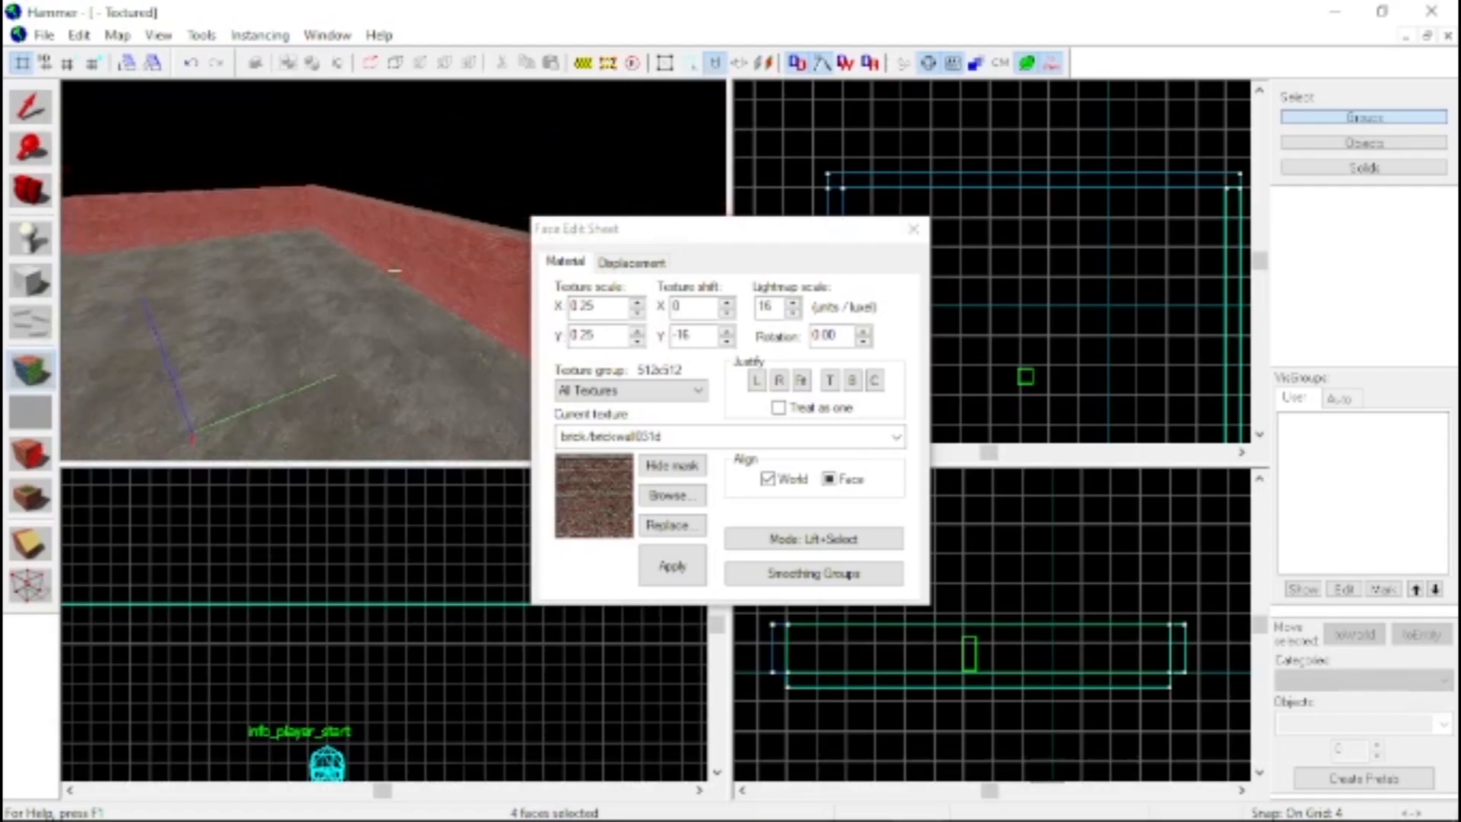
{"action": "key", "text": "w"}
{"action": "key", "text": "z"}
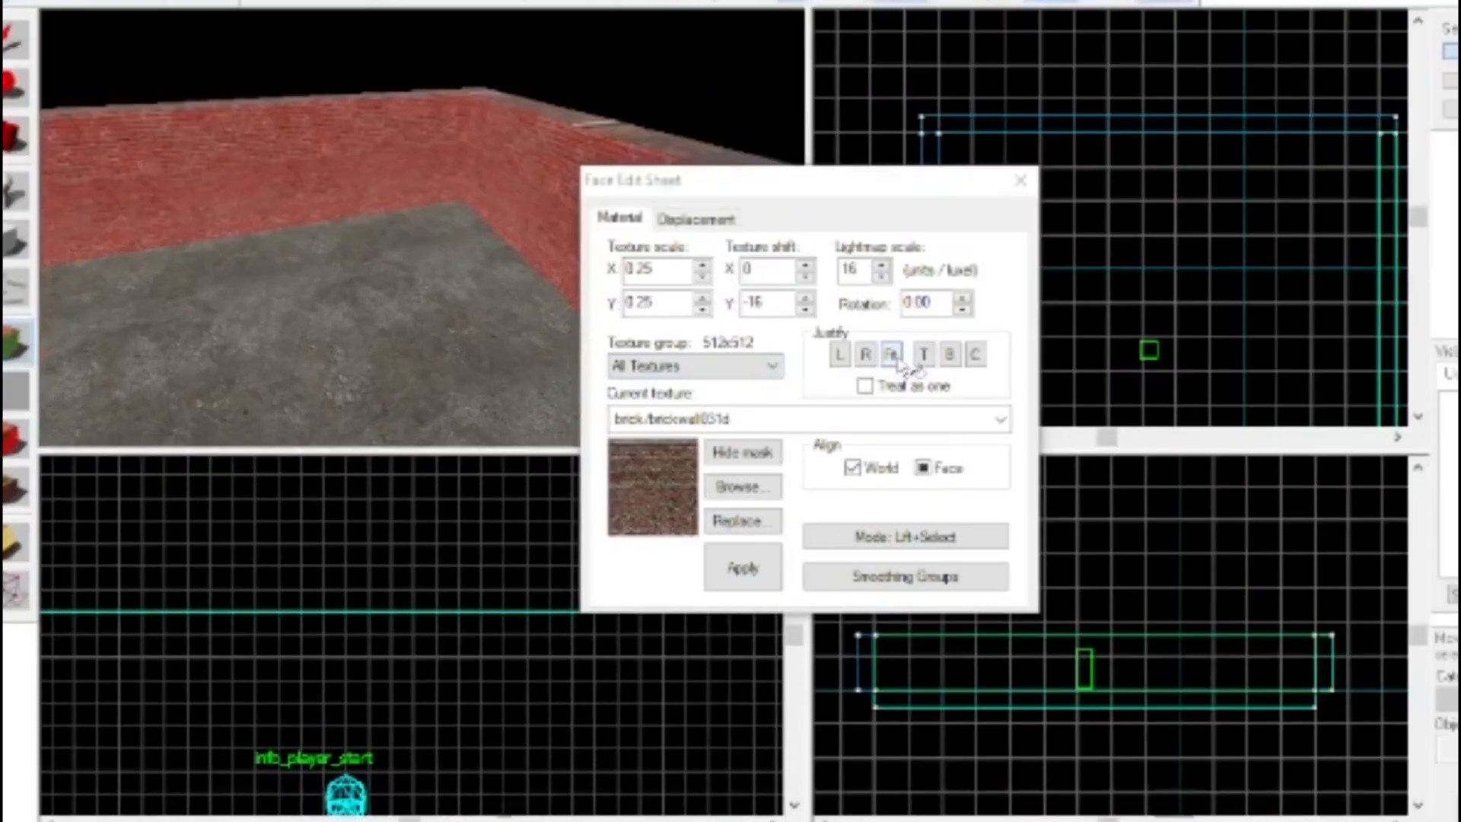
{"action": "left_click", "coordinate": [891, 353]}
{"action": "key", "text": "z"}
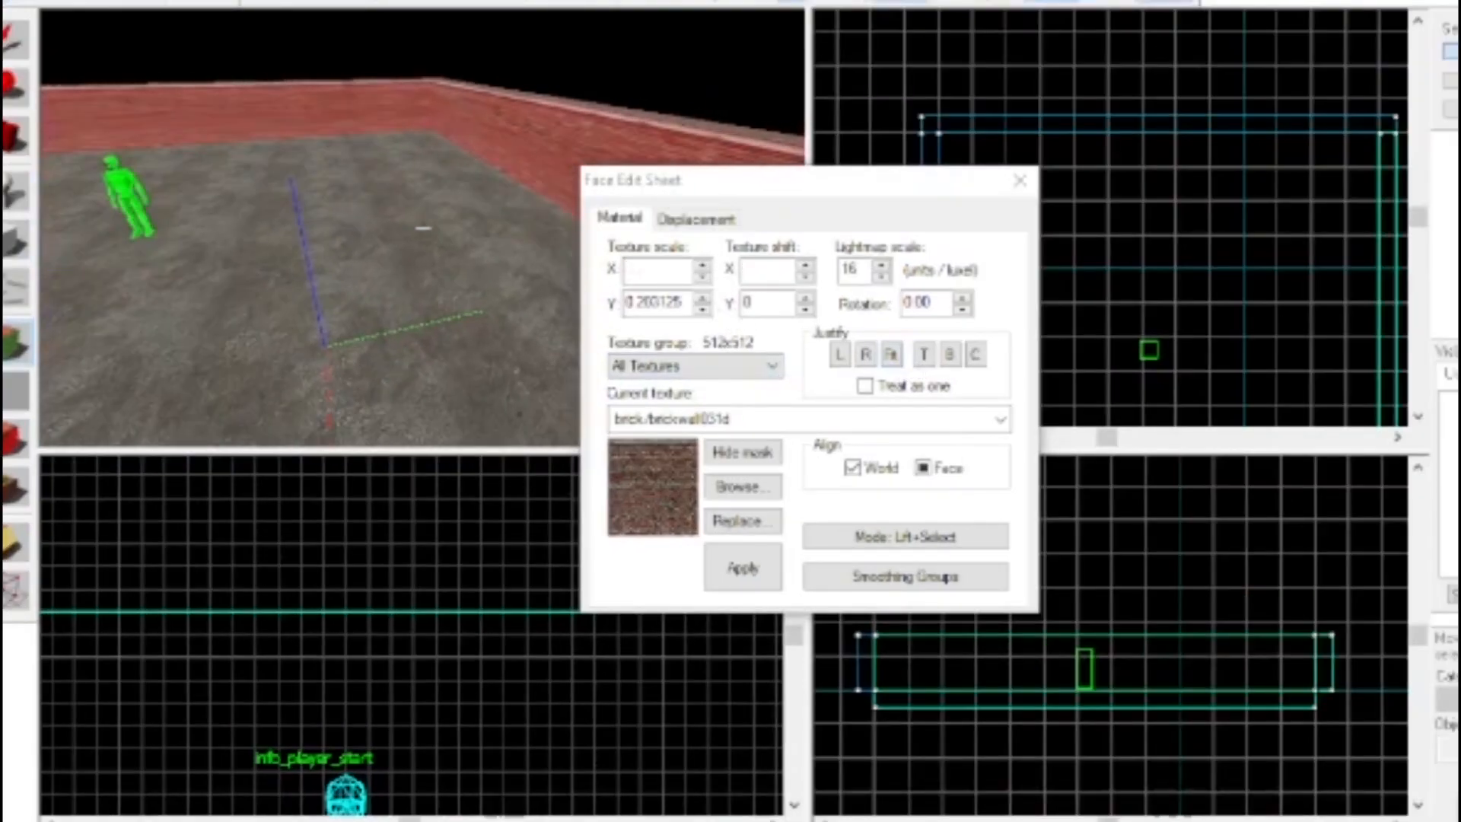
Set the X texture scale of the four inner wall faces to 0.30 and close the face editing
{"action": "left_click", "coordinate": [701, 268]}
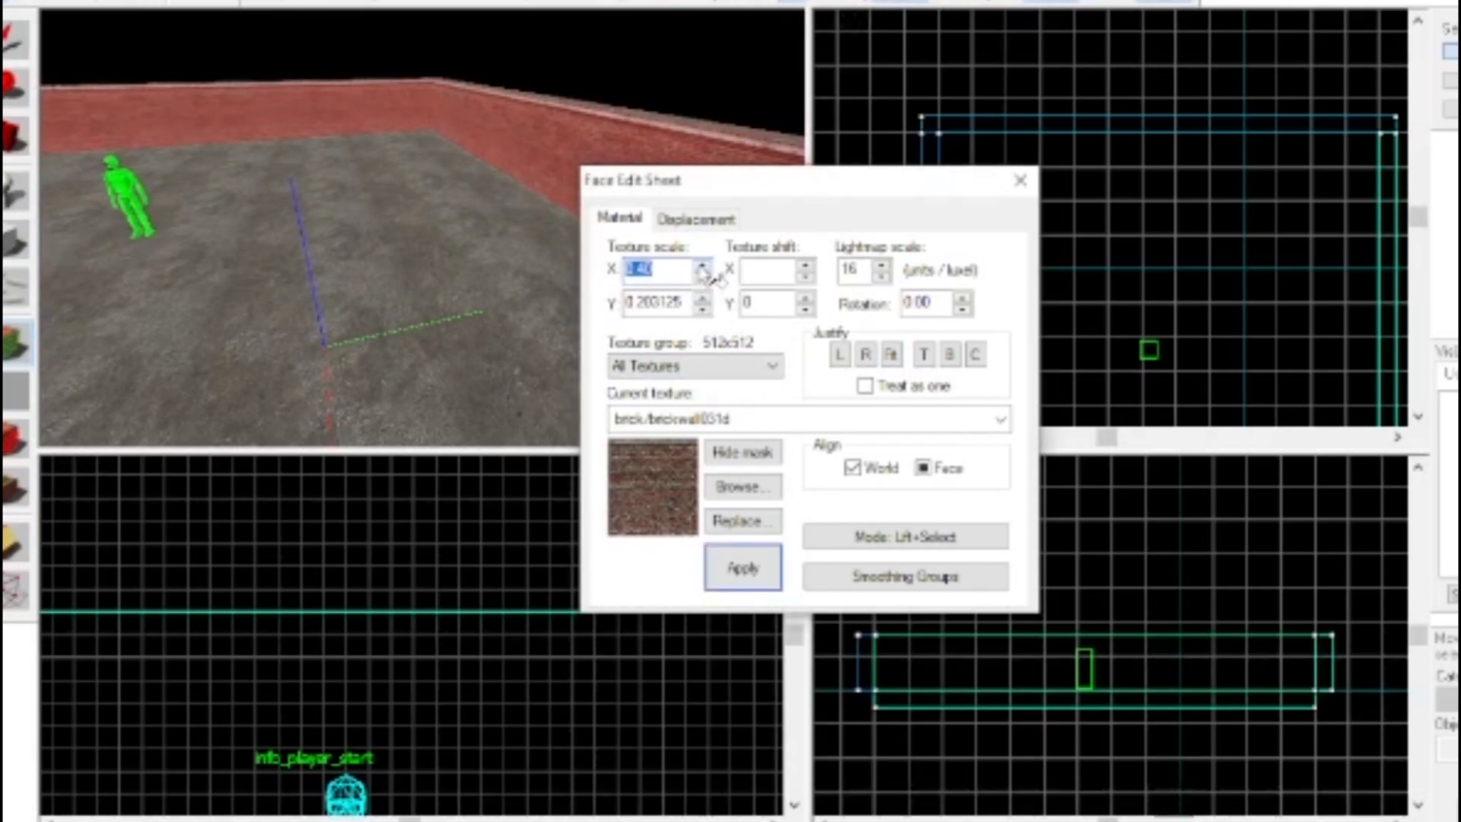
{"action": "key", "text": "z"}
{"action": "key", "text": "w"}
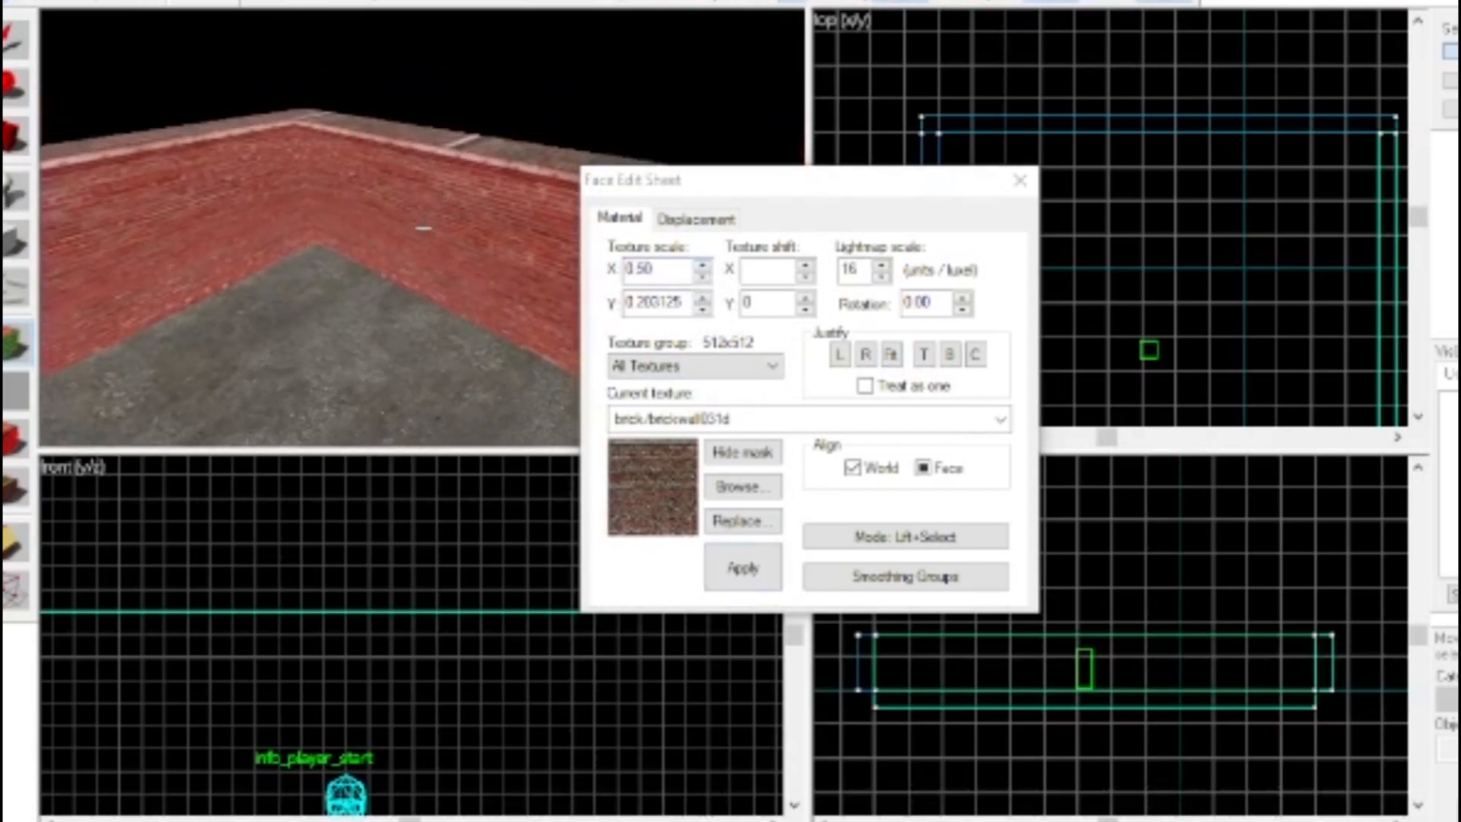
{"action": "key", "text": "z"}
{"action": "left_click", "coordinate": [702, 275]}
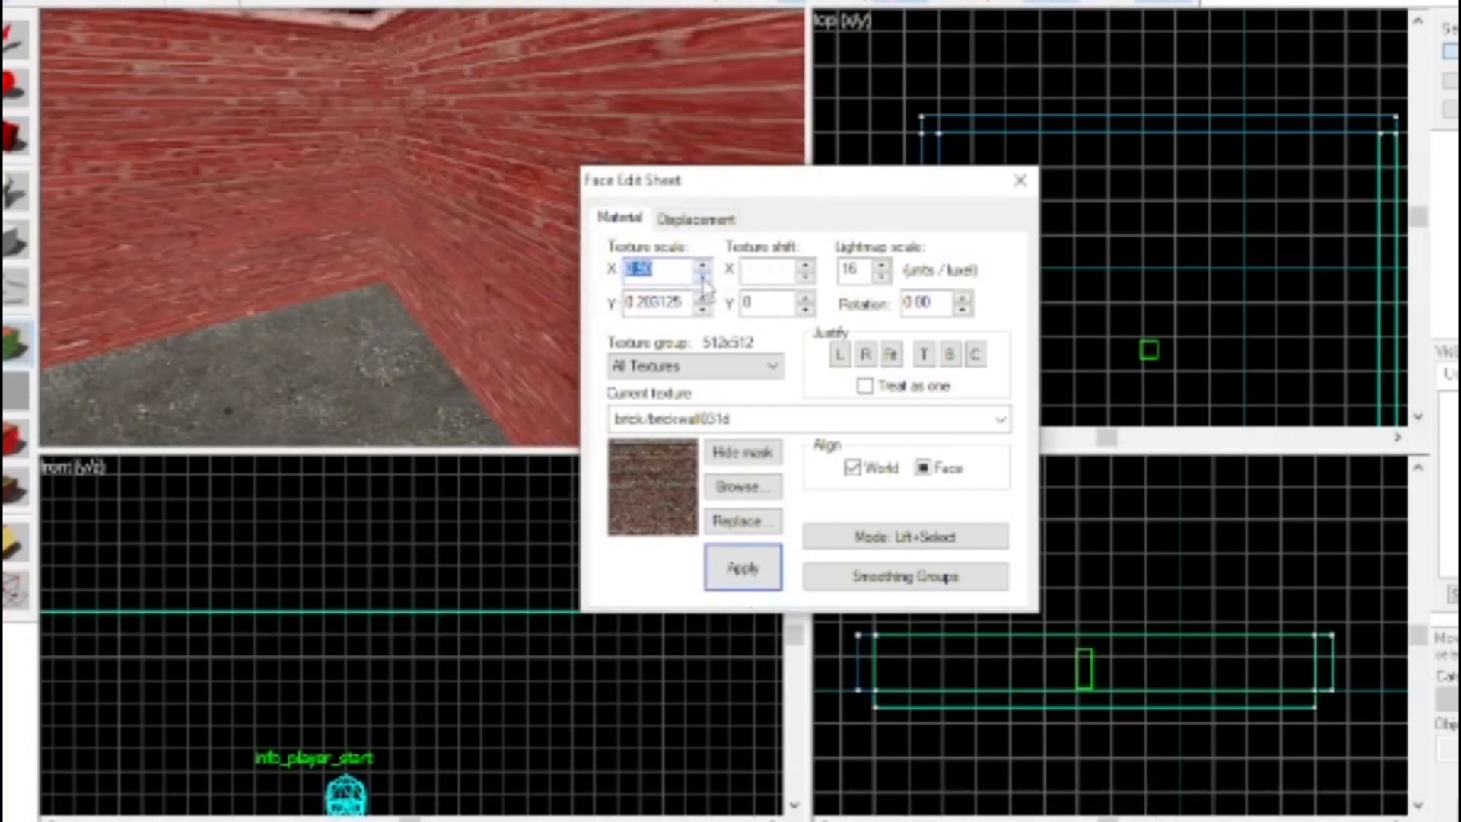
{"action": "left_click", "coordinate": [702, 272]}
{"action": "left_click", "coordinate": [702, 272]}
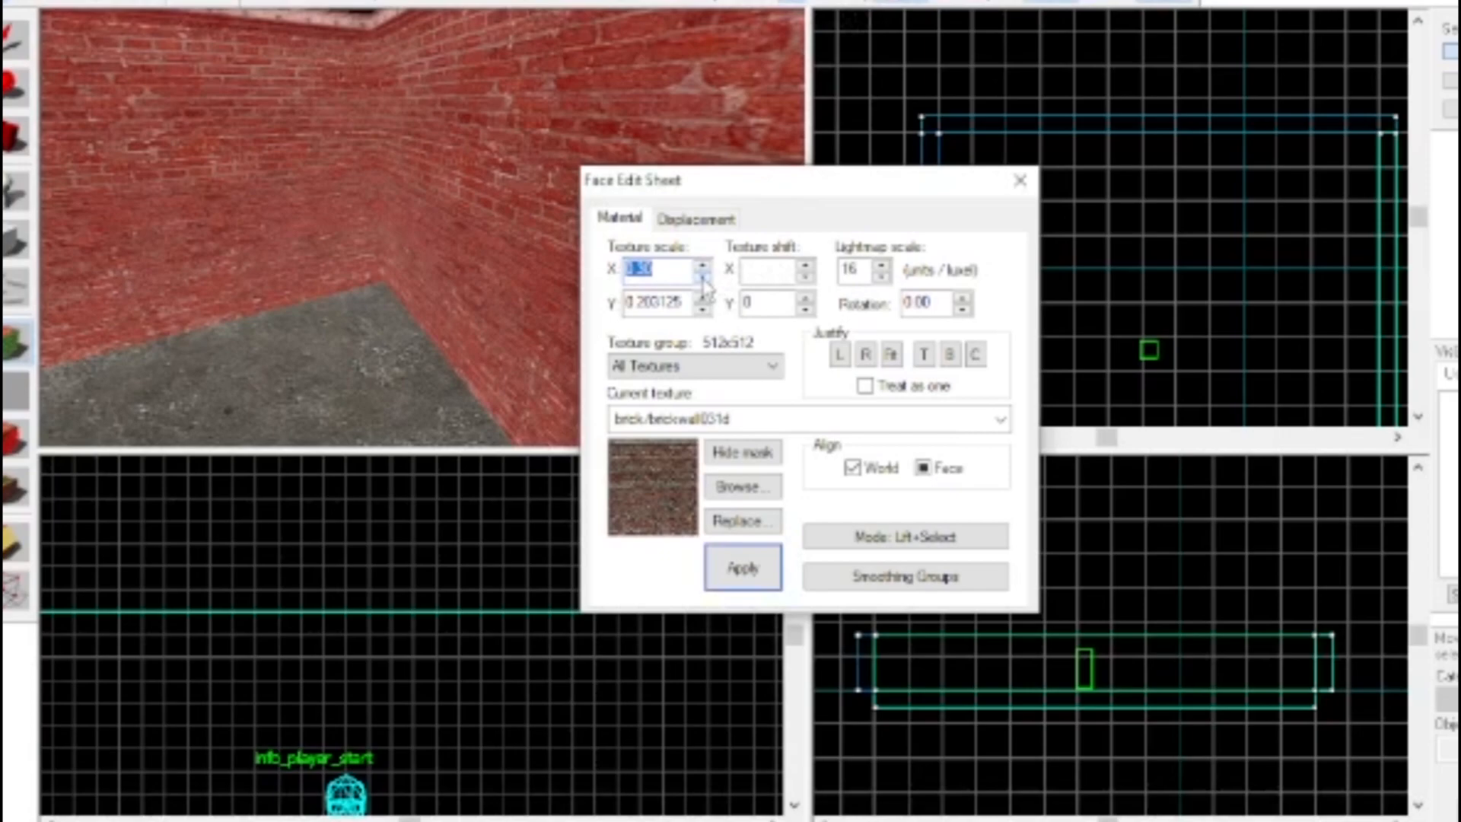
{"action": "key", "text": "z"}
{"action": "key", "text": "z"}
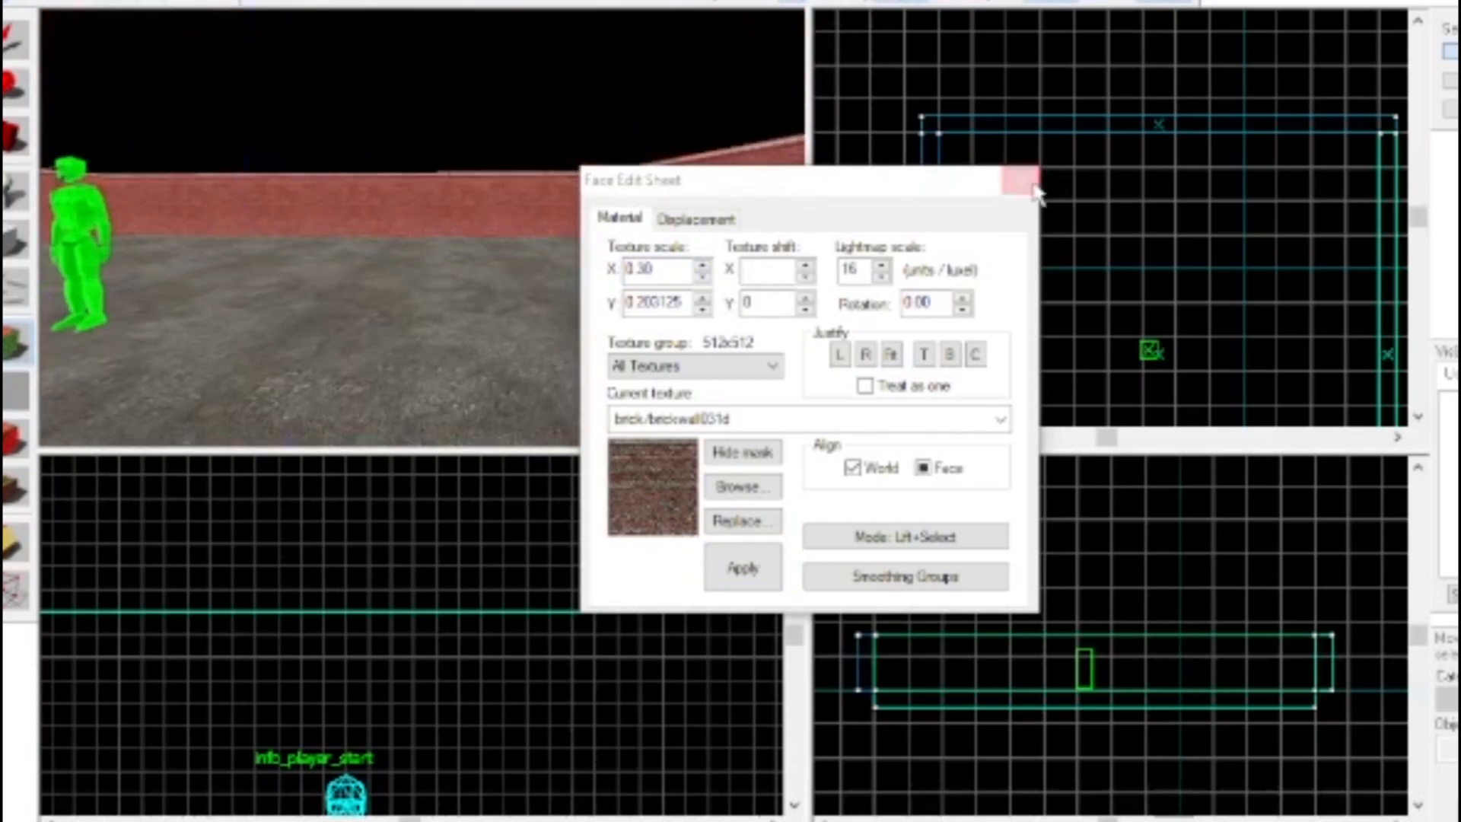
{"action": "left_click", "coordinate": [1019, 181]}
{"action": "key", "text": "z"}
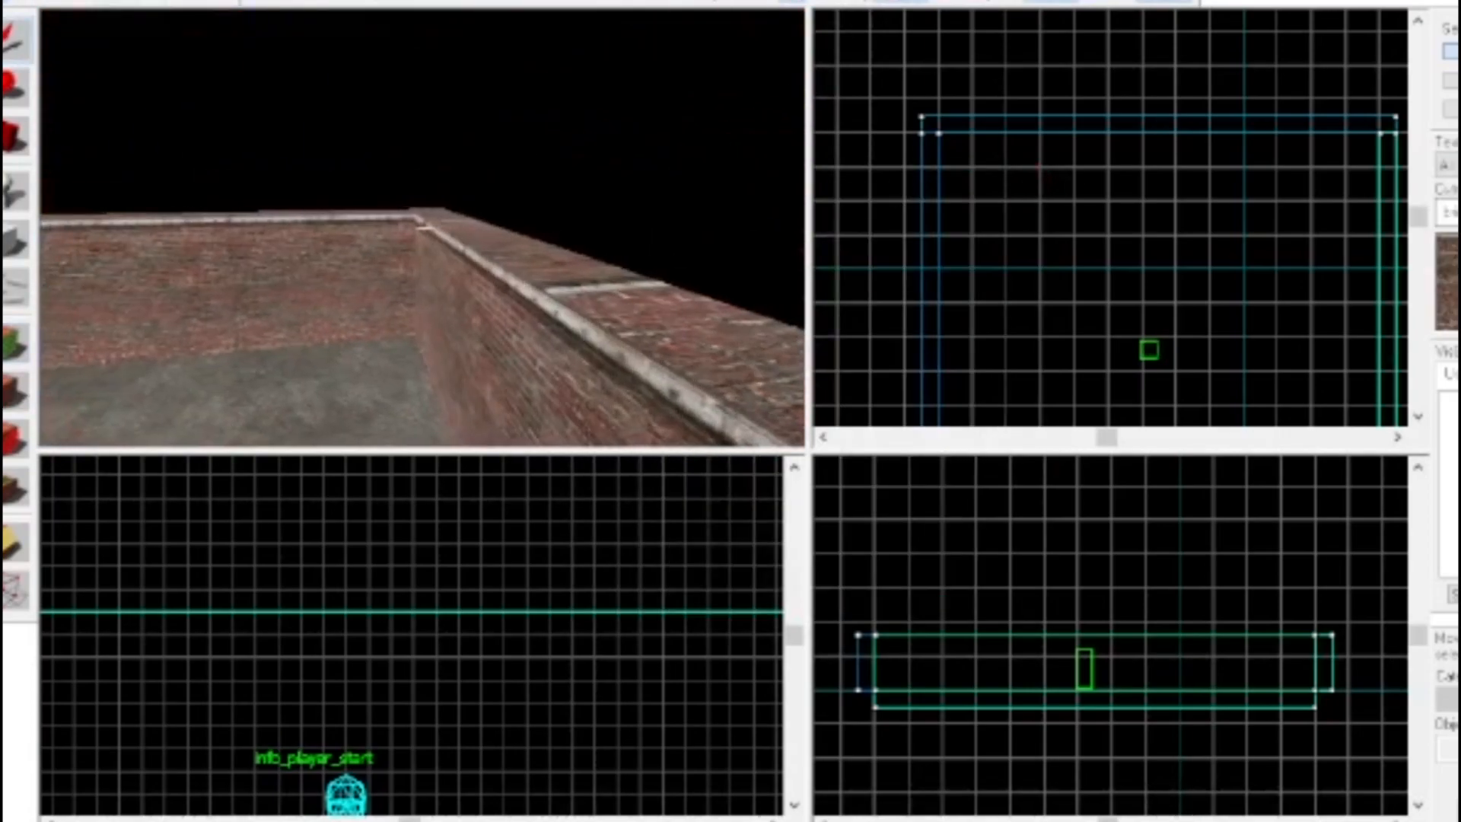
{"action": "key", "text": "z"}
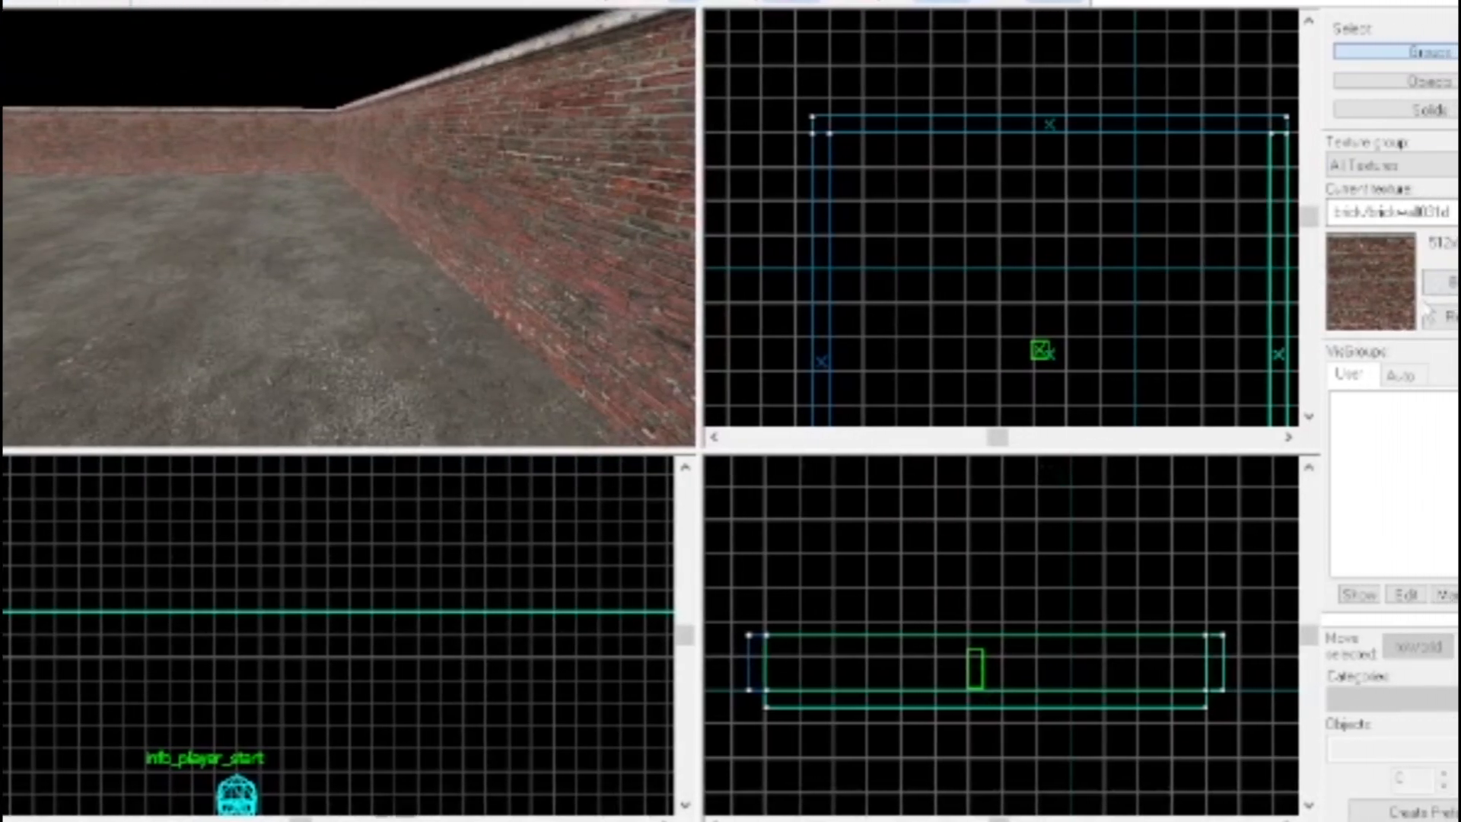
{"action": "key", "text": "z"}
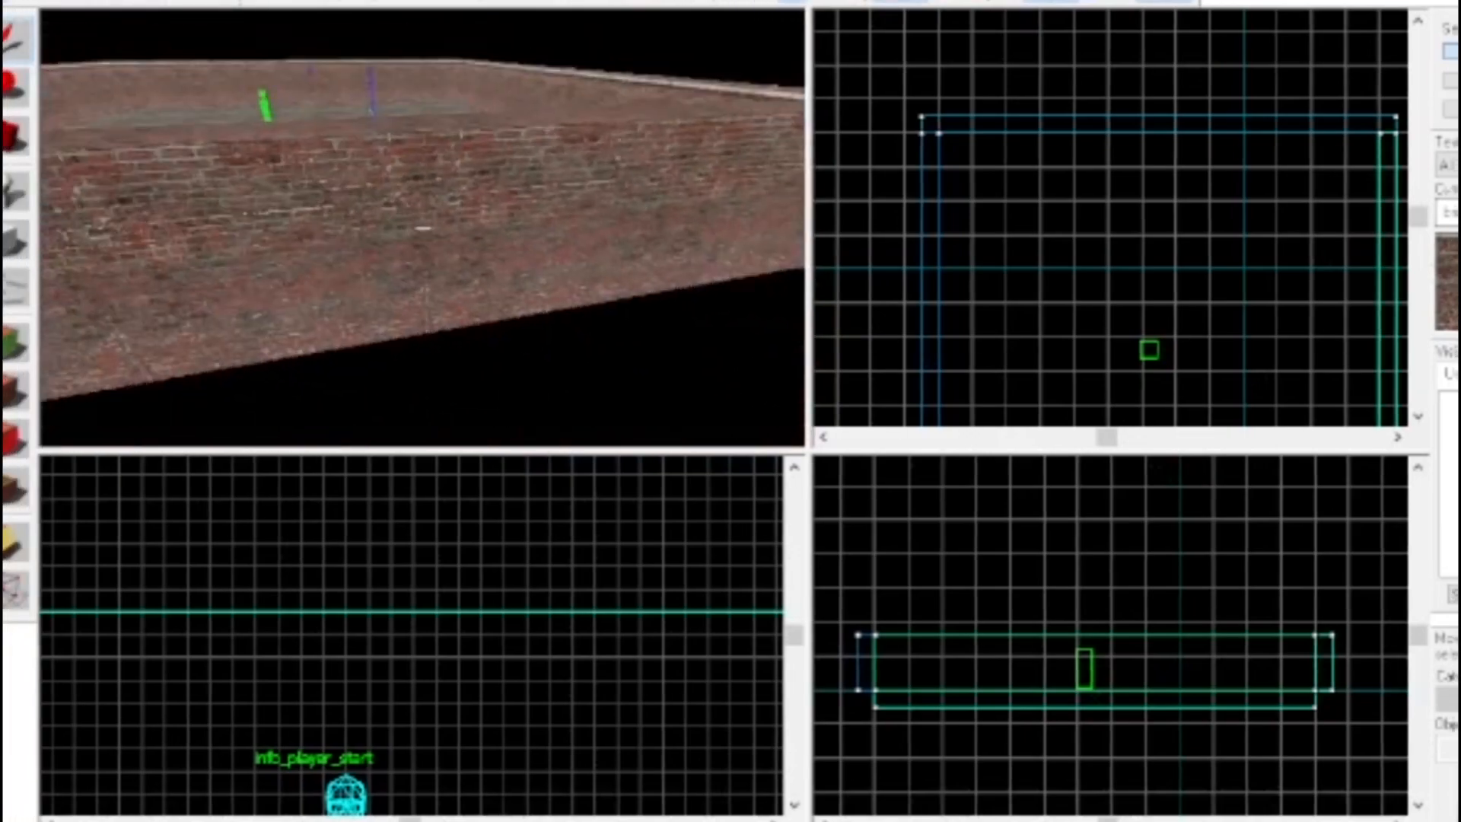
{"action": "key", "text": "s"}
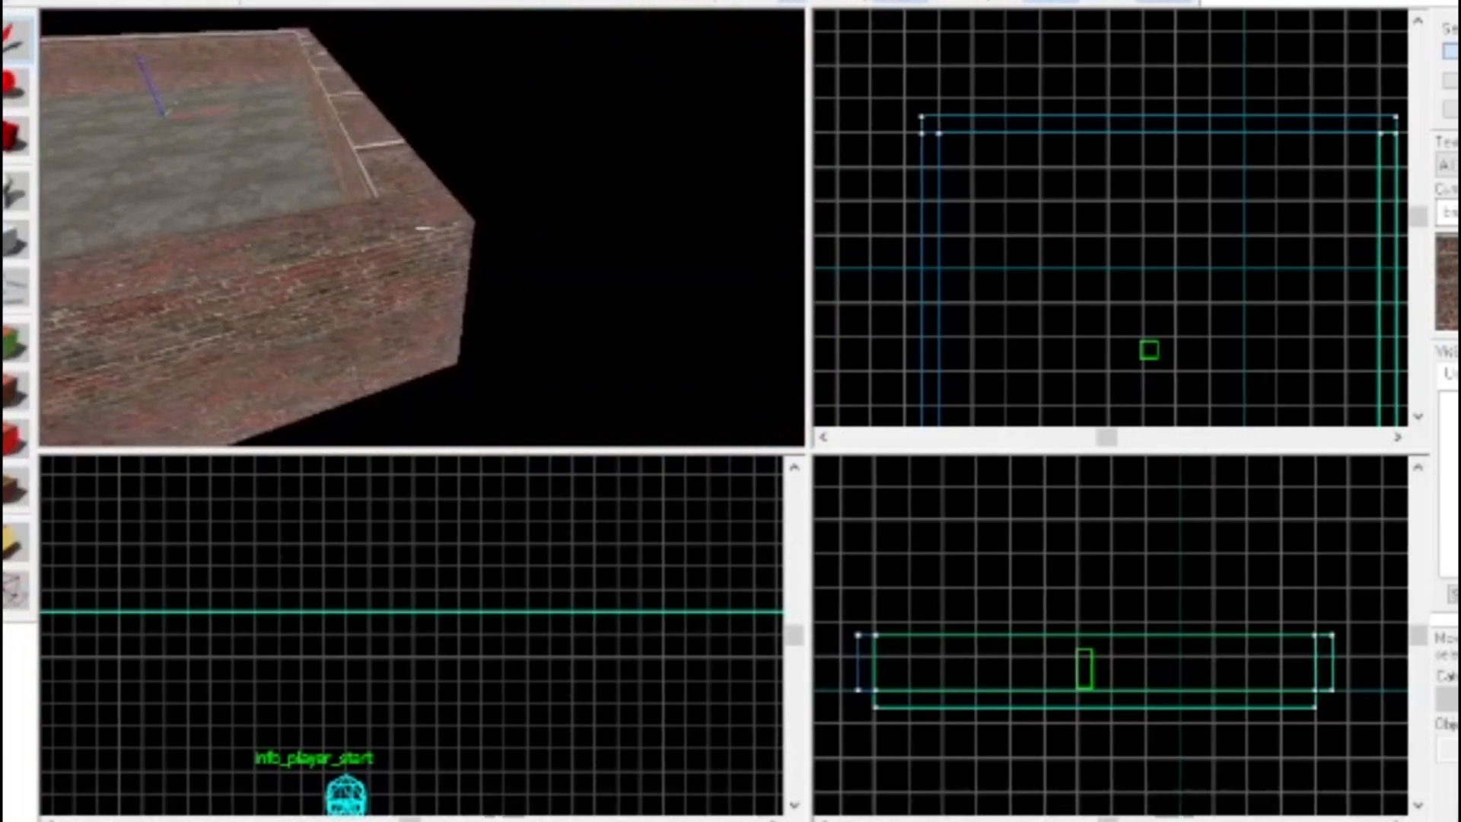
Select the floor block and paste a copy of it into the map
{"action": "key", "text": "d"}
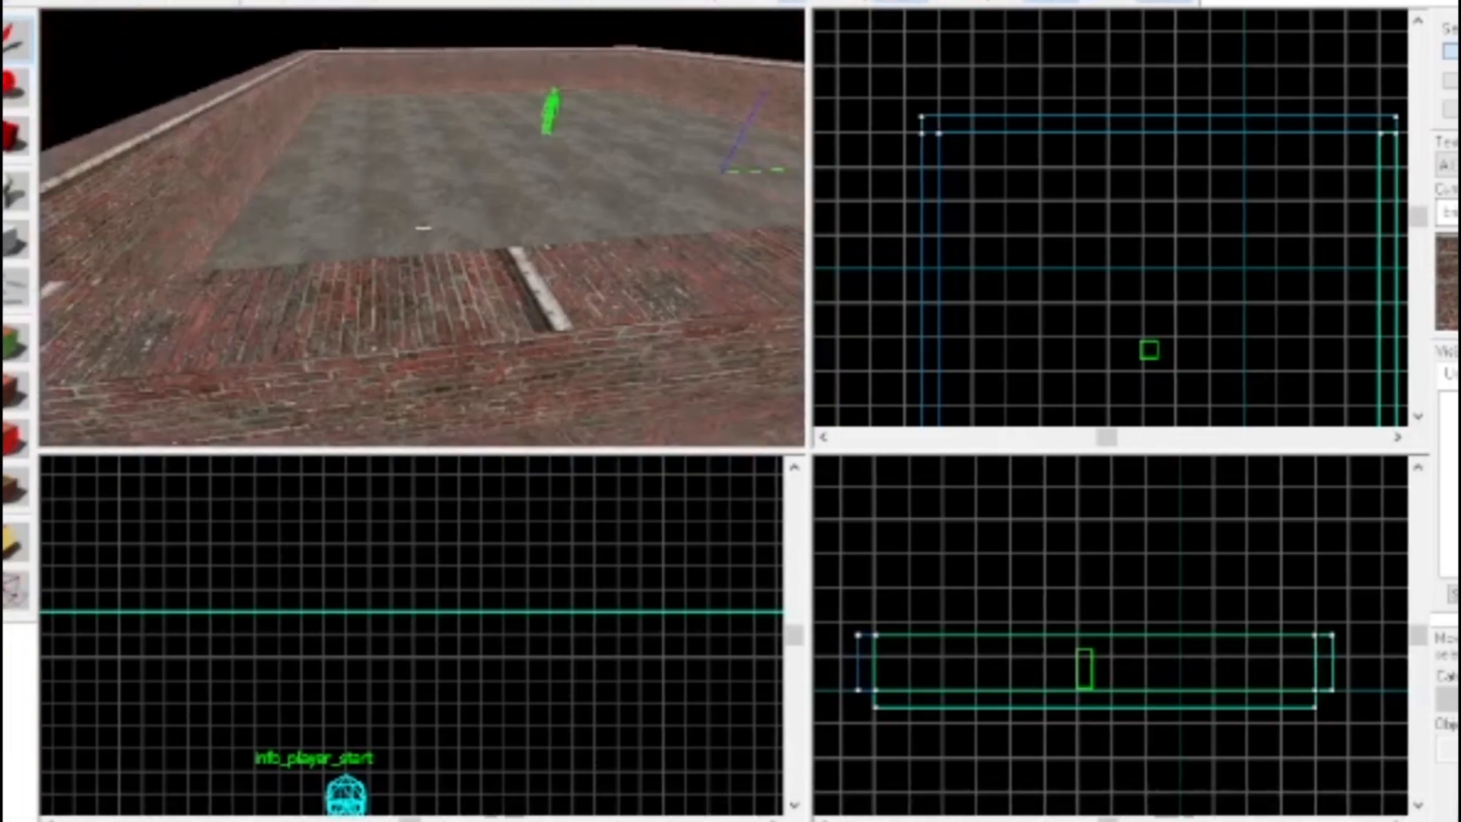
{"action": "key", "text": "w"}
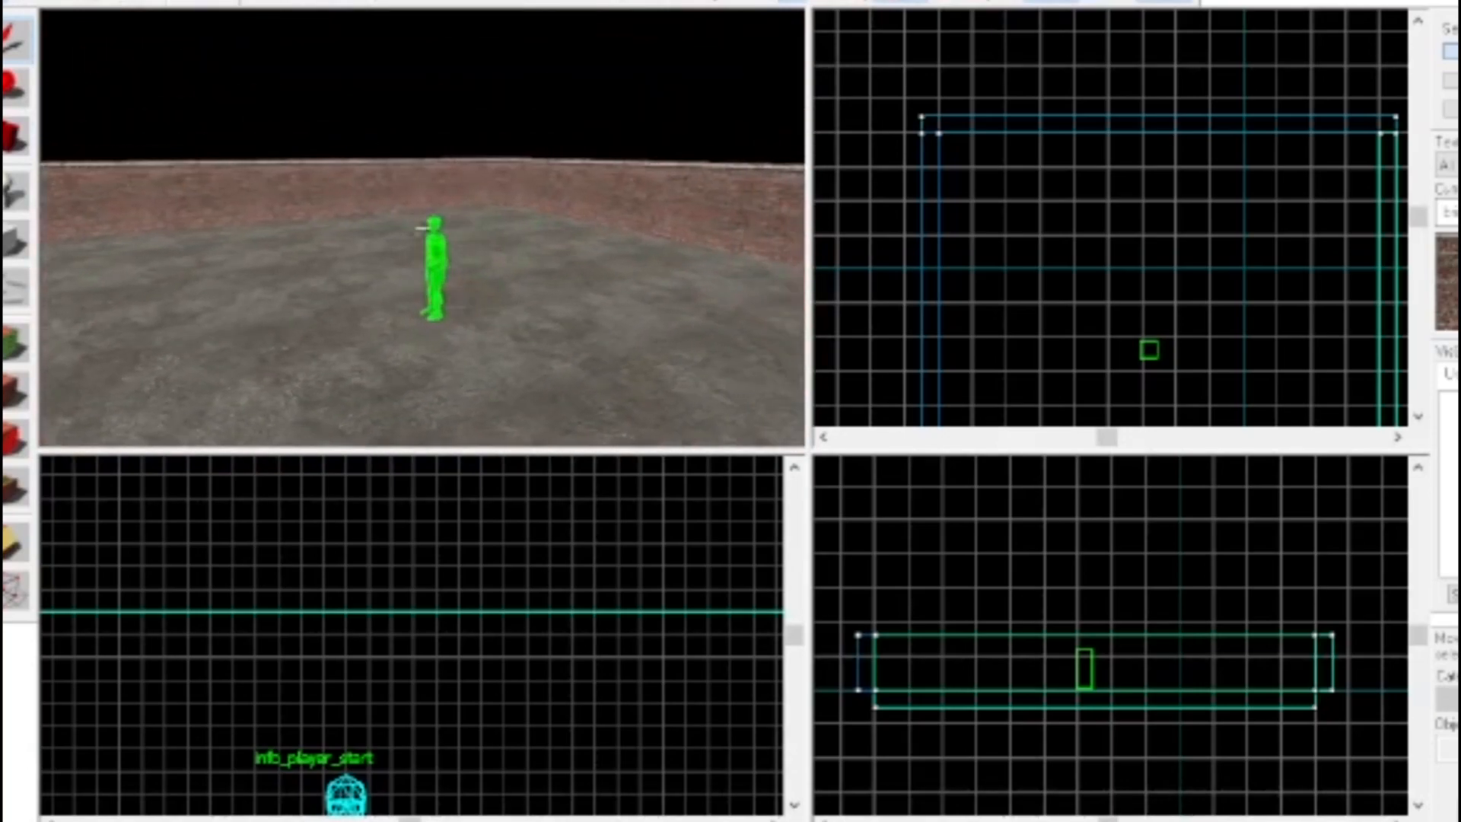
{"action": "key", "text": "w"}
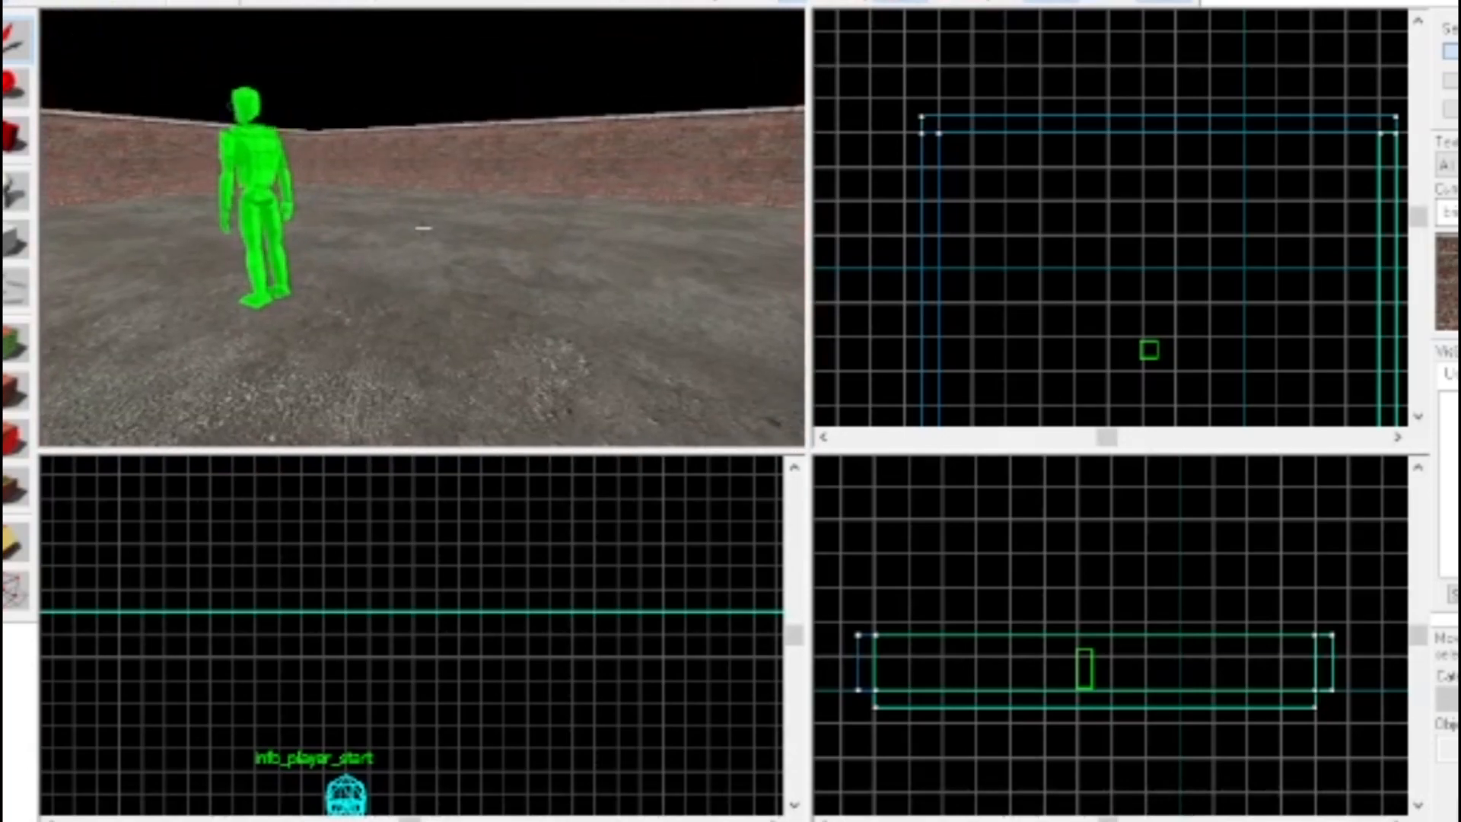
{"action": "key", "text": "w"}
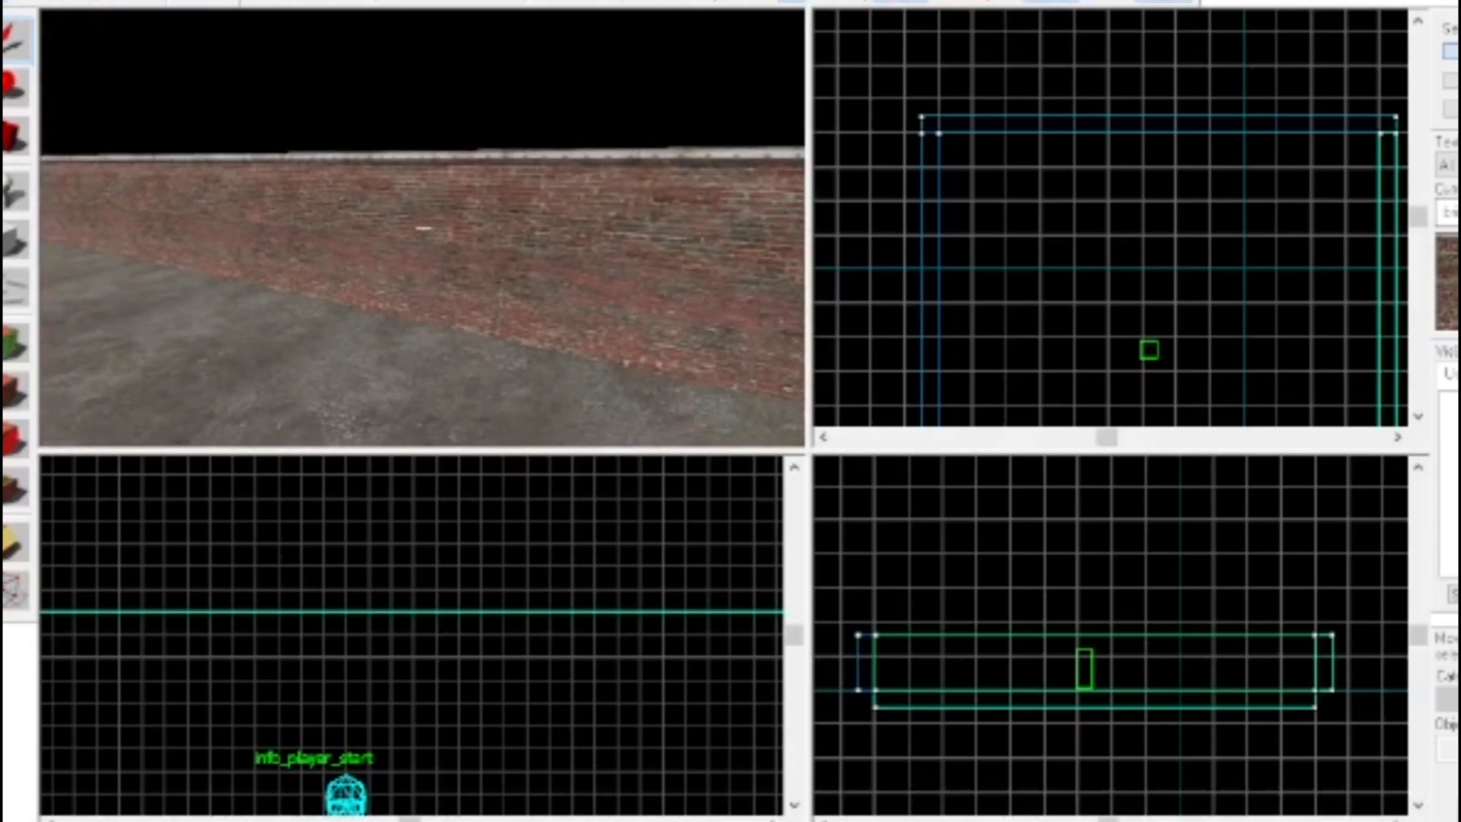
{"action": "left_click", "coordinate": [424, 228]}
{"action": "key", "text": "s"}
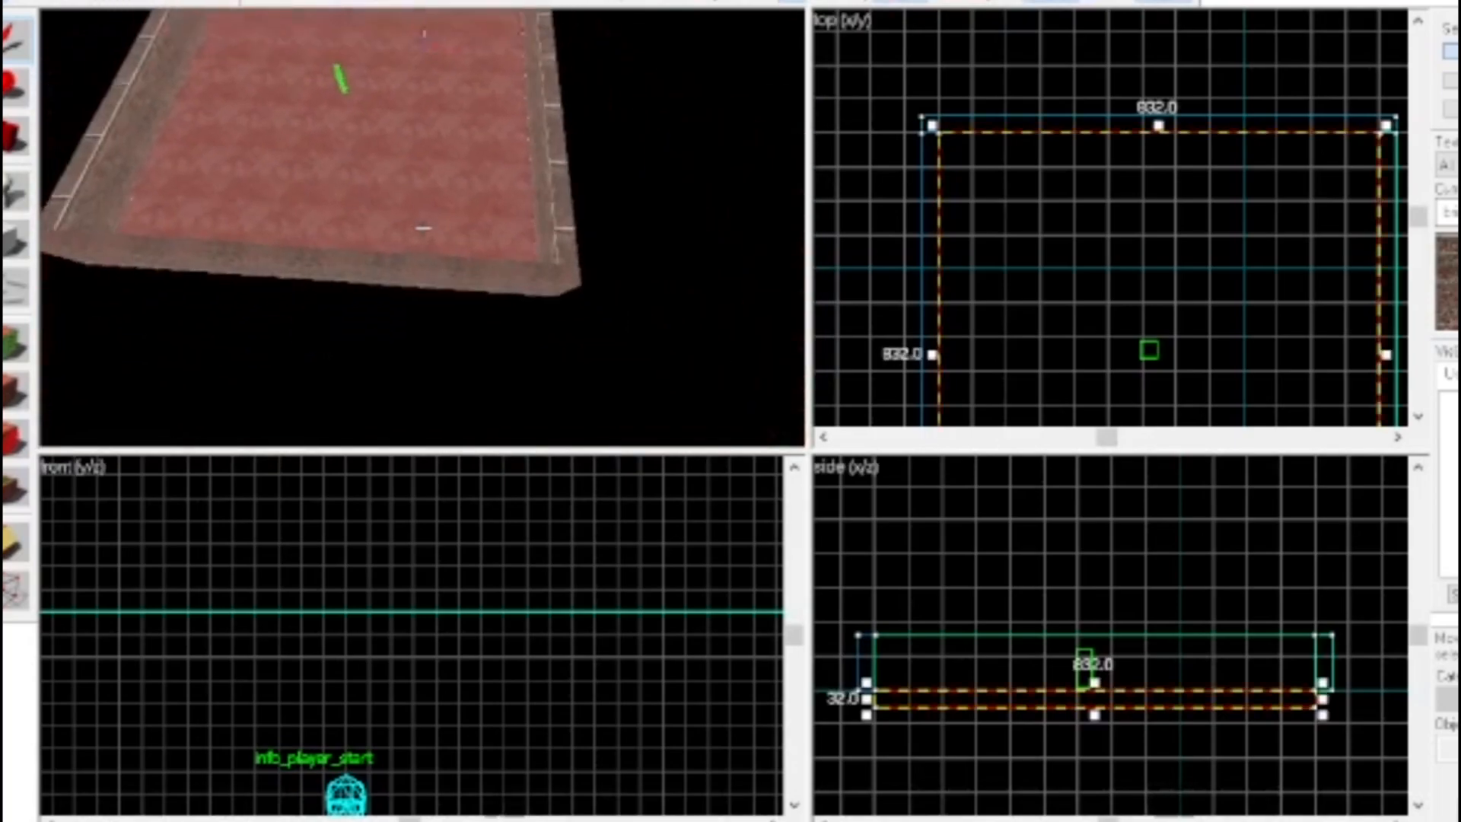
{"action": "key", "text": "ctrl+v"}
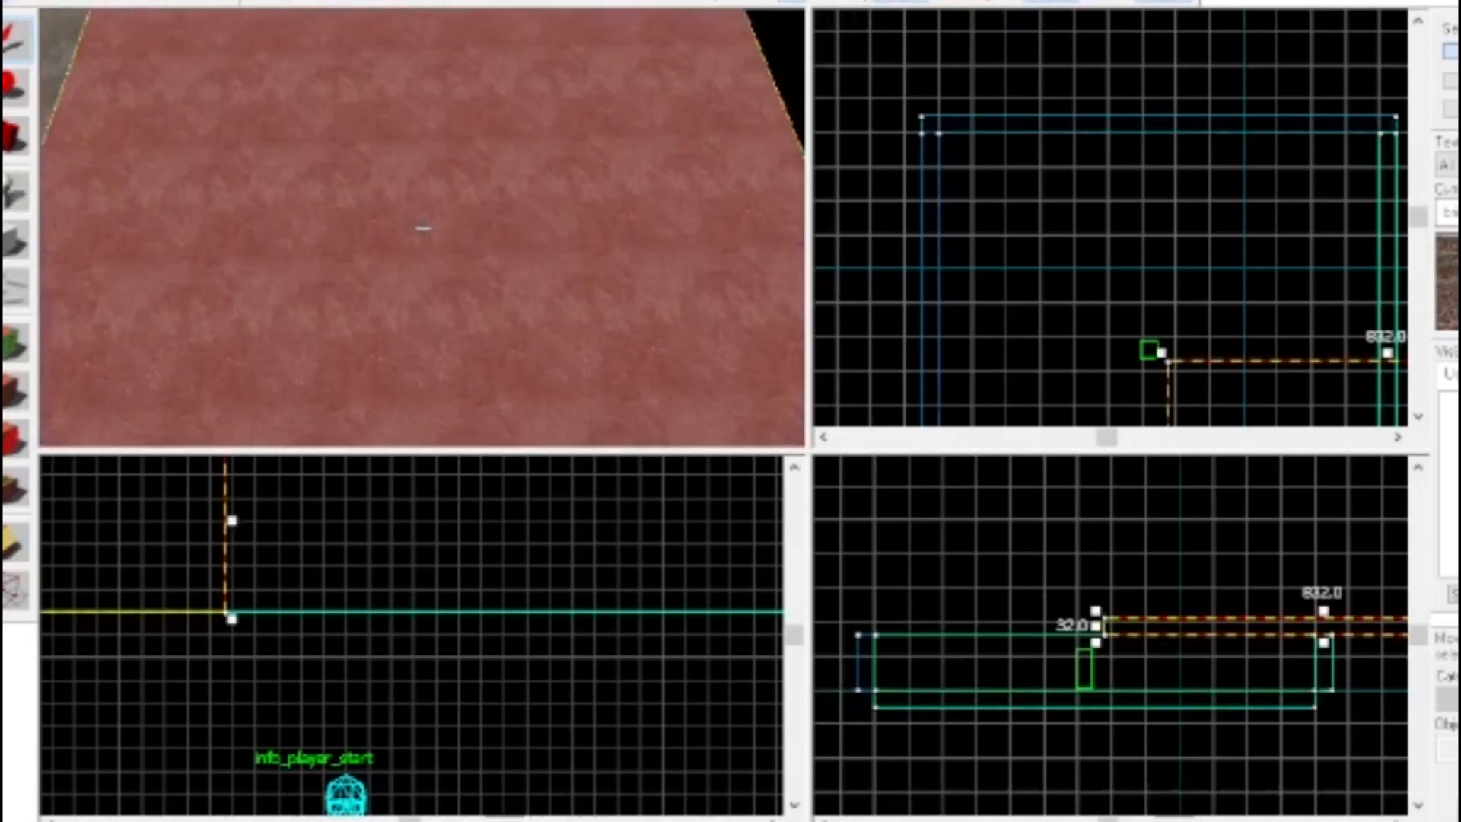
Move the copied floor block in the top view directly over the original floor, between the walls, as a ceiling
{"action": "scroll", "coordinate": [1150, 311], "scroll_direction": "down", "scroll_amount": 3}
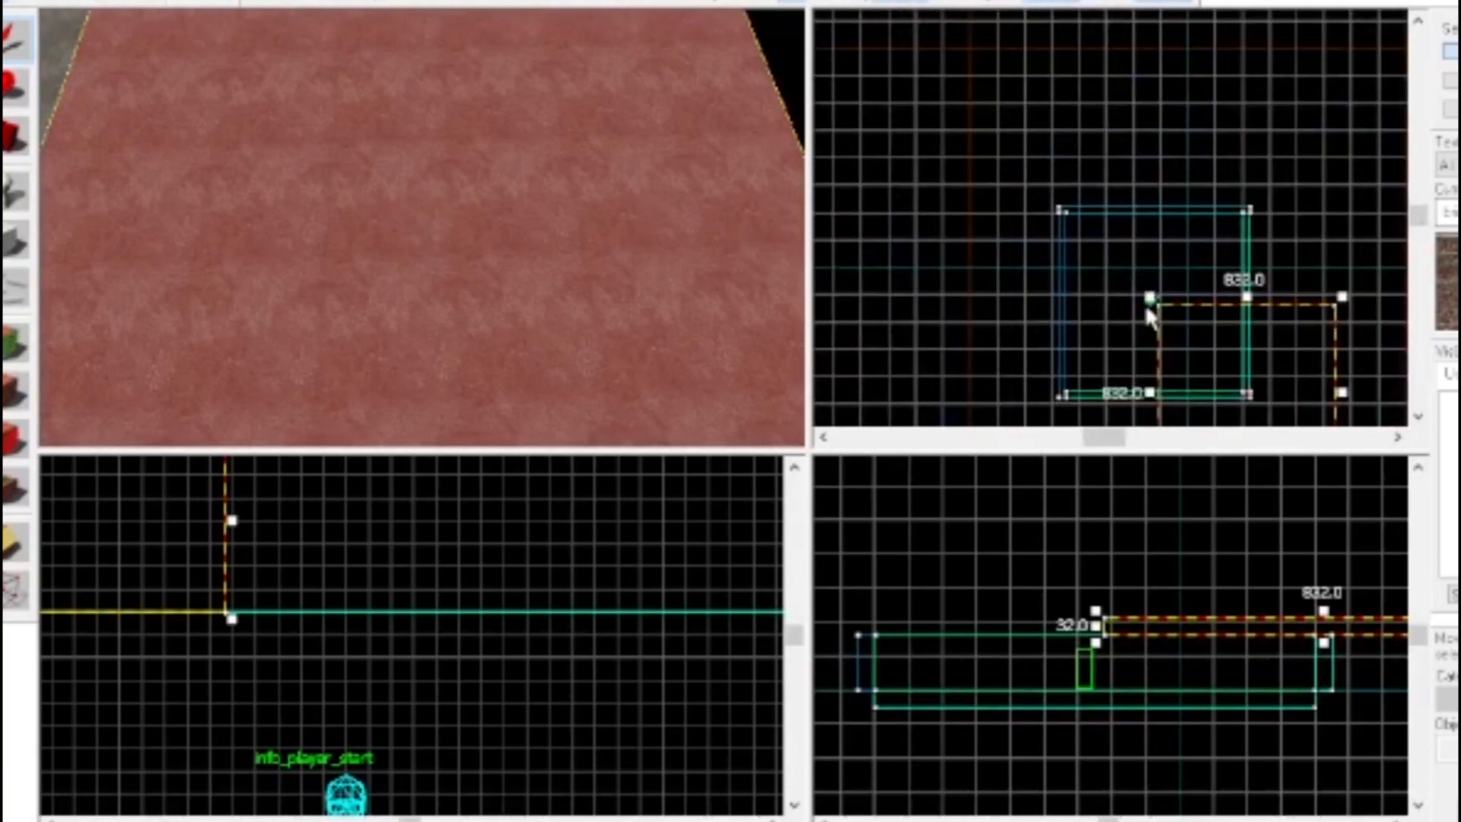
{"action": "scroll", "coordinate": [1169, 378], "scroll_direction": "up", "scroll_amount": 3}
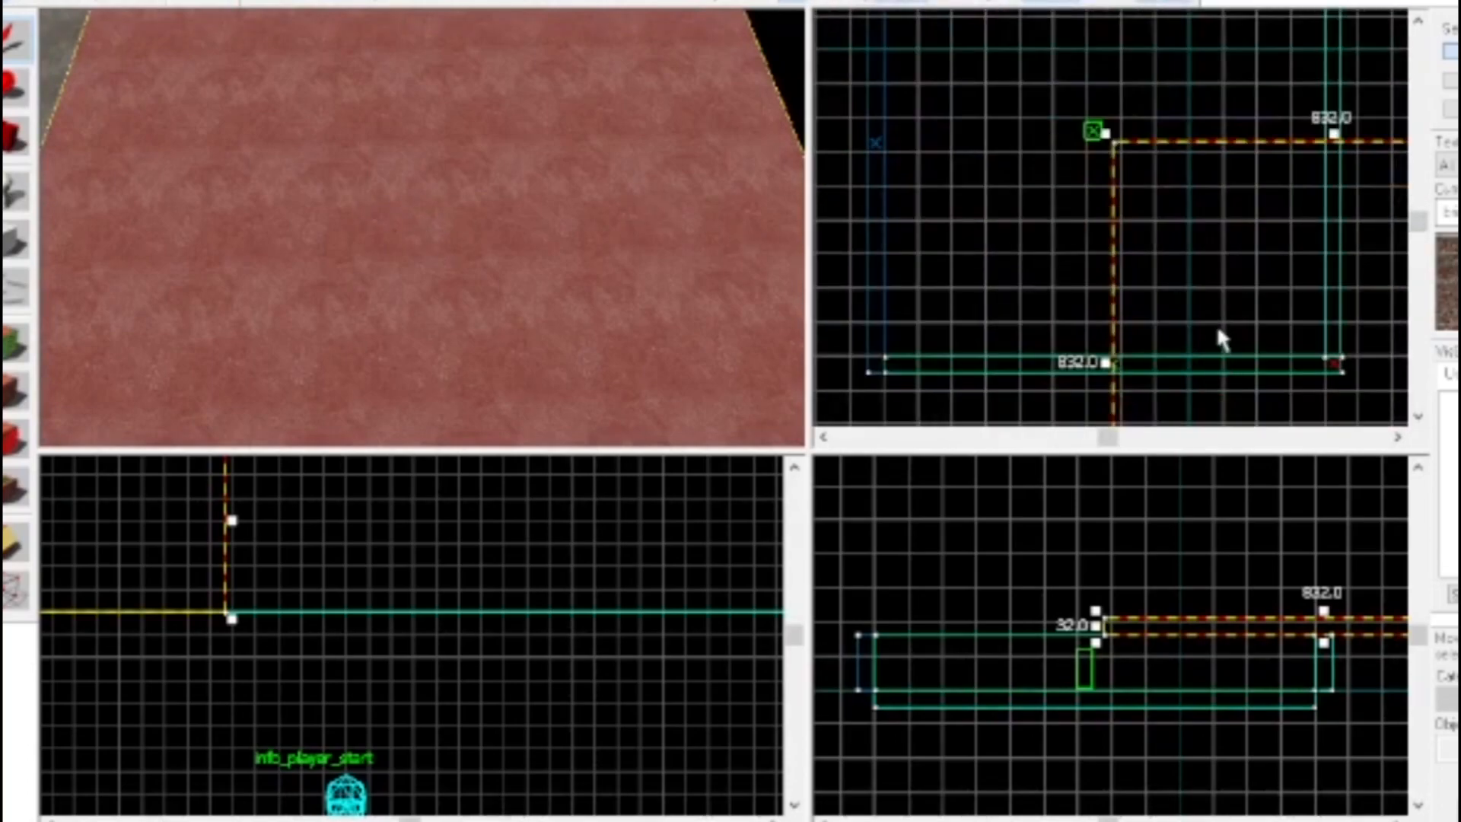
{"action": "scroll", "coordinate": [1003, 176], "scroll_direction": "down", "scroll_amount": 3}
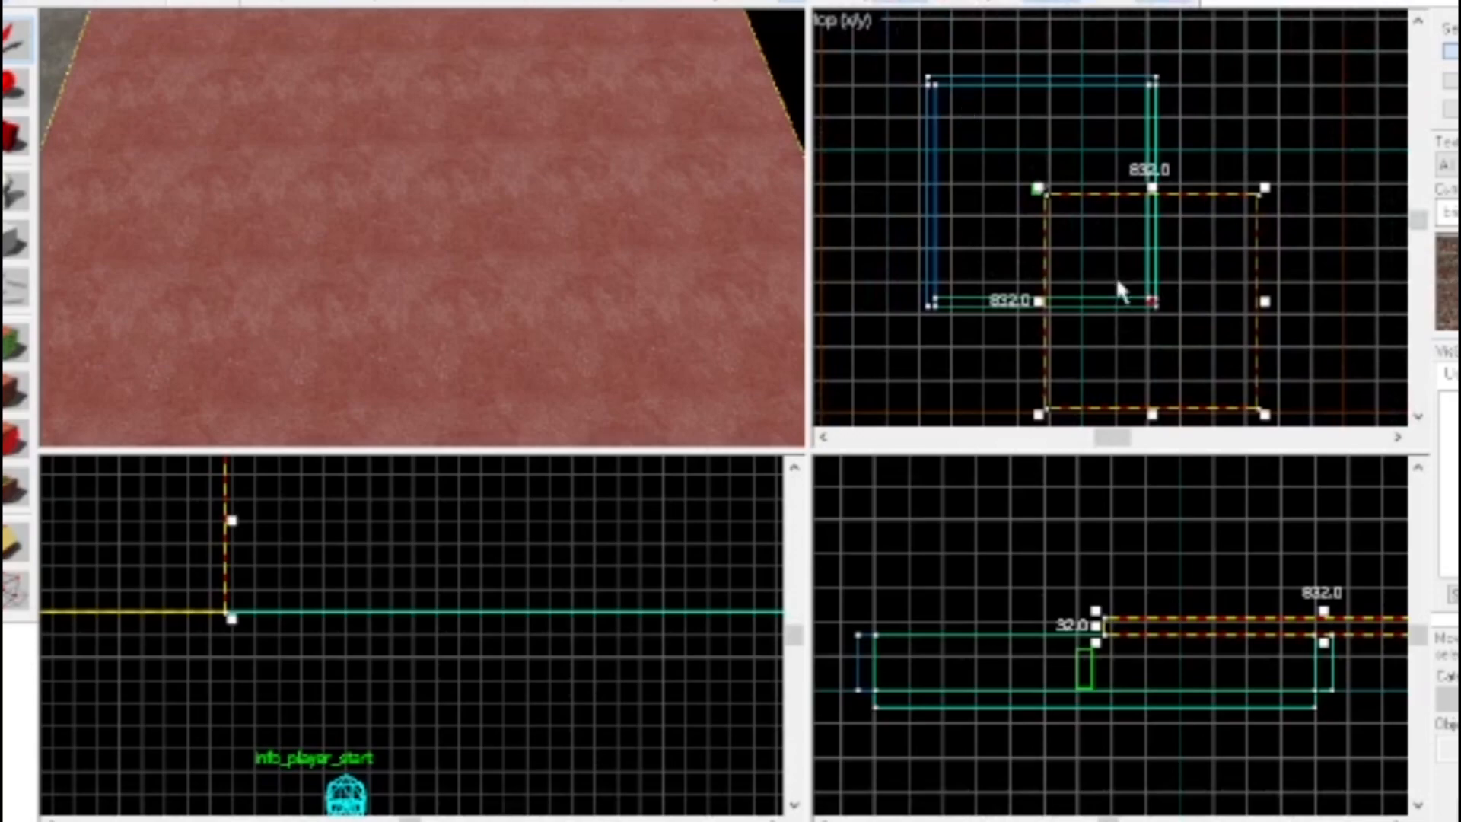
{"action": "scroll", "coordinate": [1140, 314], "scroll_direction": "up", "scroll_amount": 4}
{"action": "left_click_drag", "start_coordinate": [1141, 300], "coordinate": [946, 120]}
{"action": "left_click_drag", "start_coordinate": [1057, 246], "coordinate": [1032, 209]}
{"action": "scroll", "coordinate": [1126, 312], "scroll_direction": "up", "scroll_amount": 3}
{"action": "scroll", "coordinate": [1264, 193], "scroll_direction": "up", "scroll_amount": 4}
{"action": "left_click_drag", "start_coordinate": [1017, 316], "coordinate": [974, 247]}
Filter the textures by "ceiling", apply props/acousticceiling002a to the faces of the ceiling block and close the face editing
{"action": "key", "text": "z"}
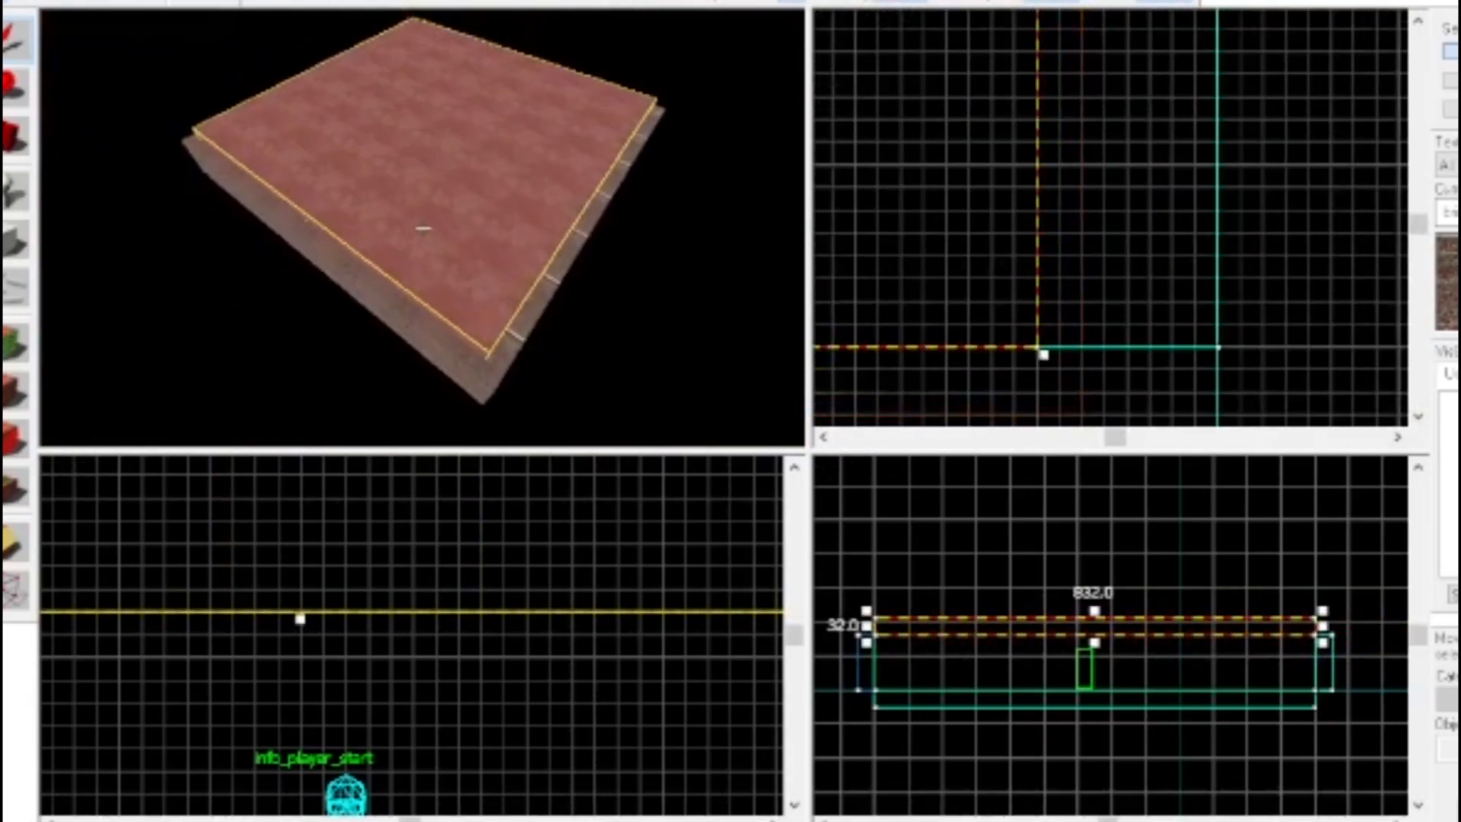
{"action": "key", "text": "a"}
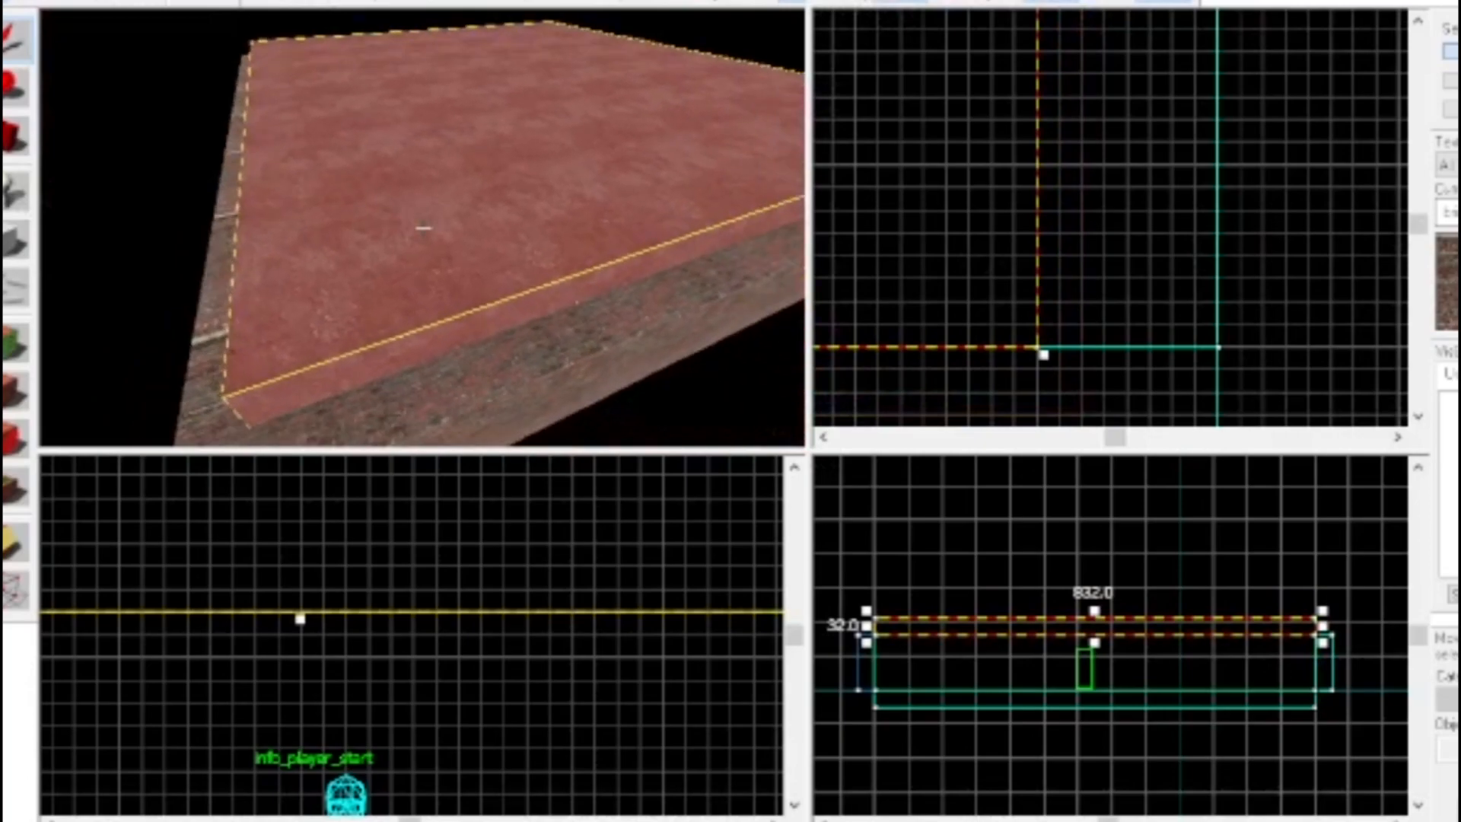
{"action": "key", "text": "w"}
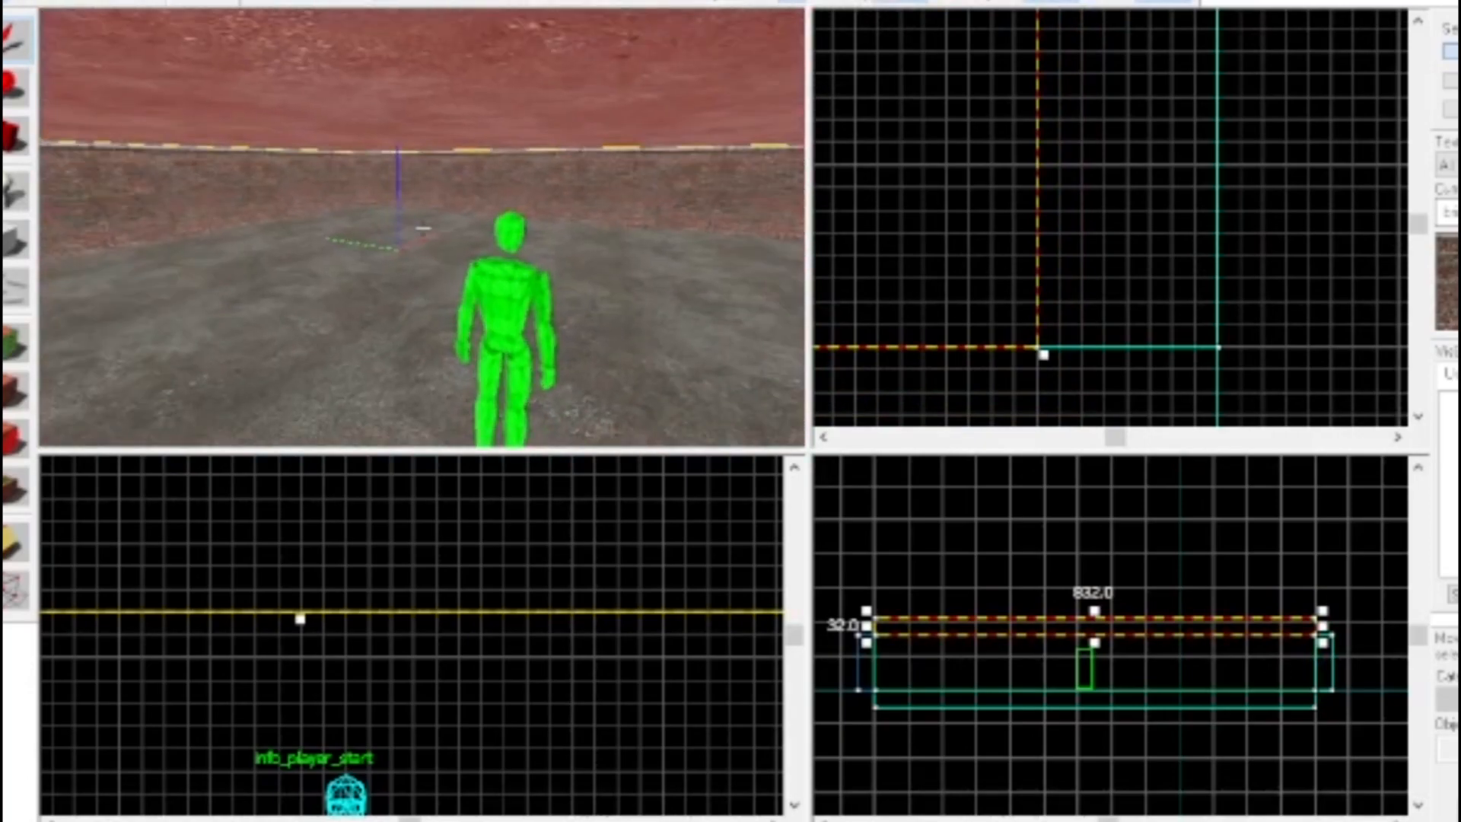
{"action": "key", "text": "z"}
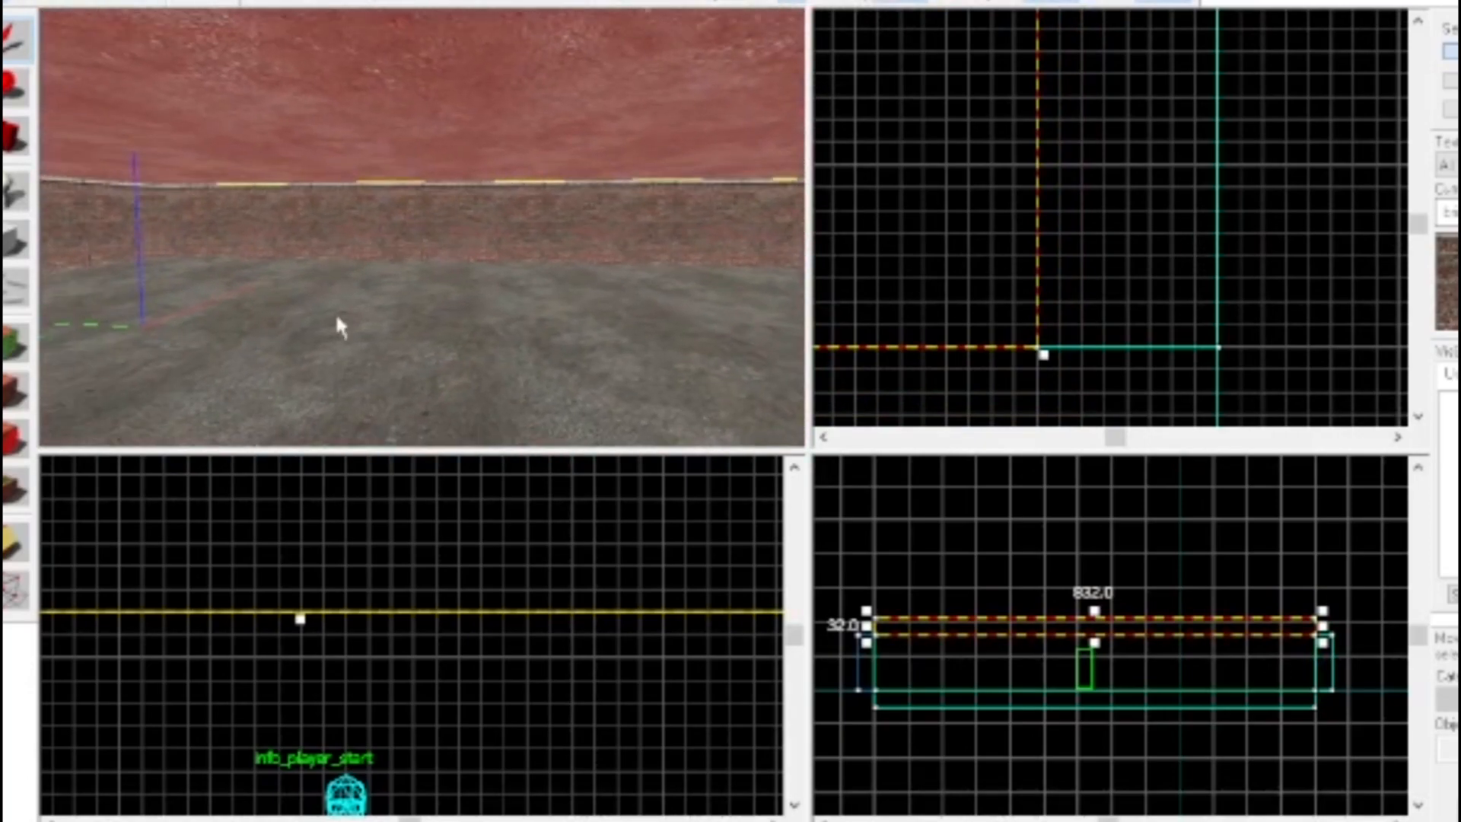
{"action": "left_click", "coordinate": [16, 348]}
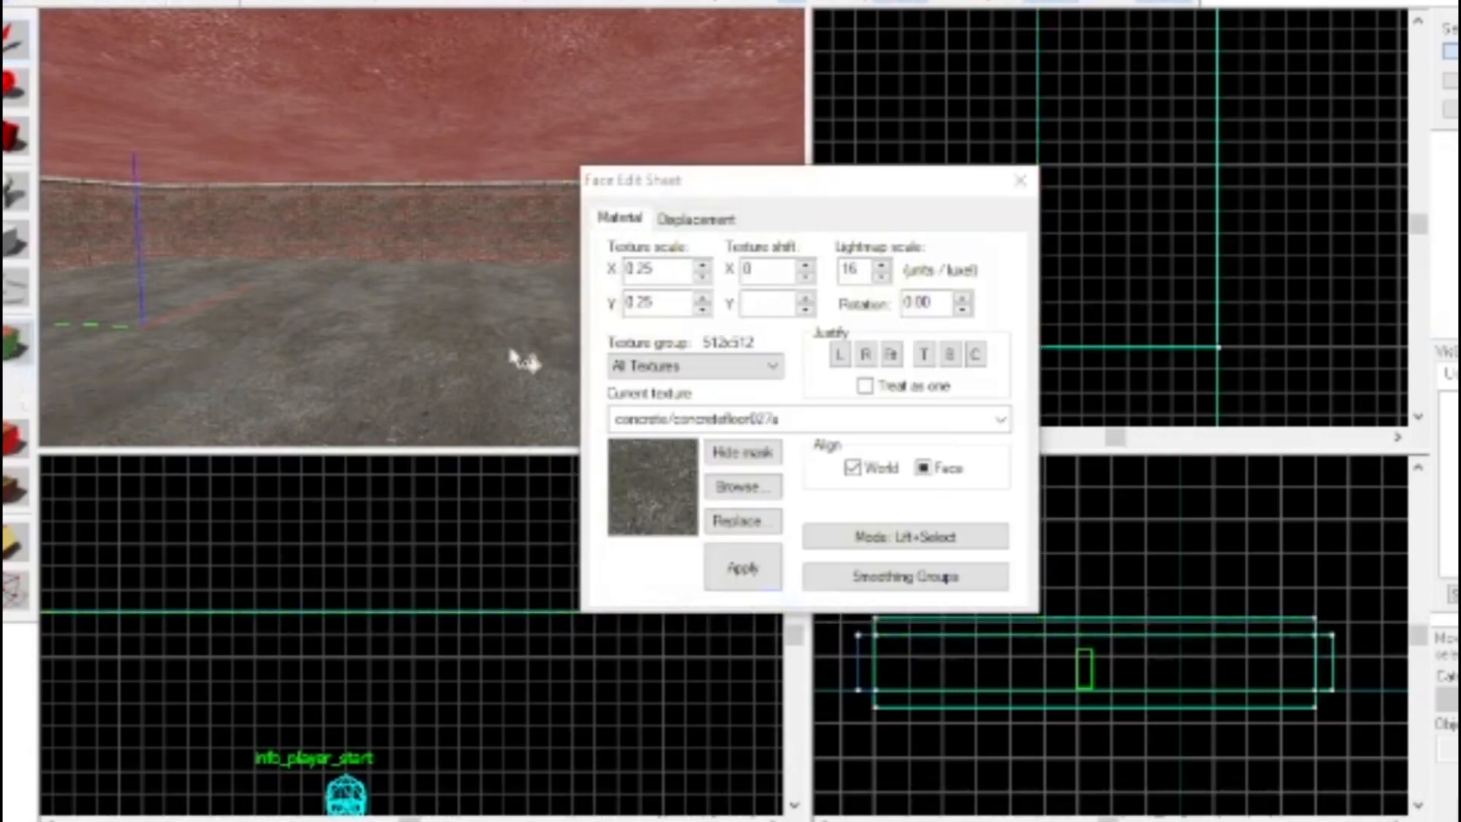
{"action": "left_click", "coordinate": [759, 488]}
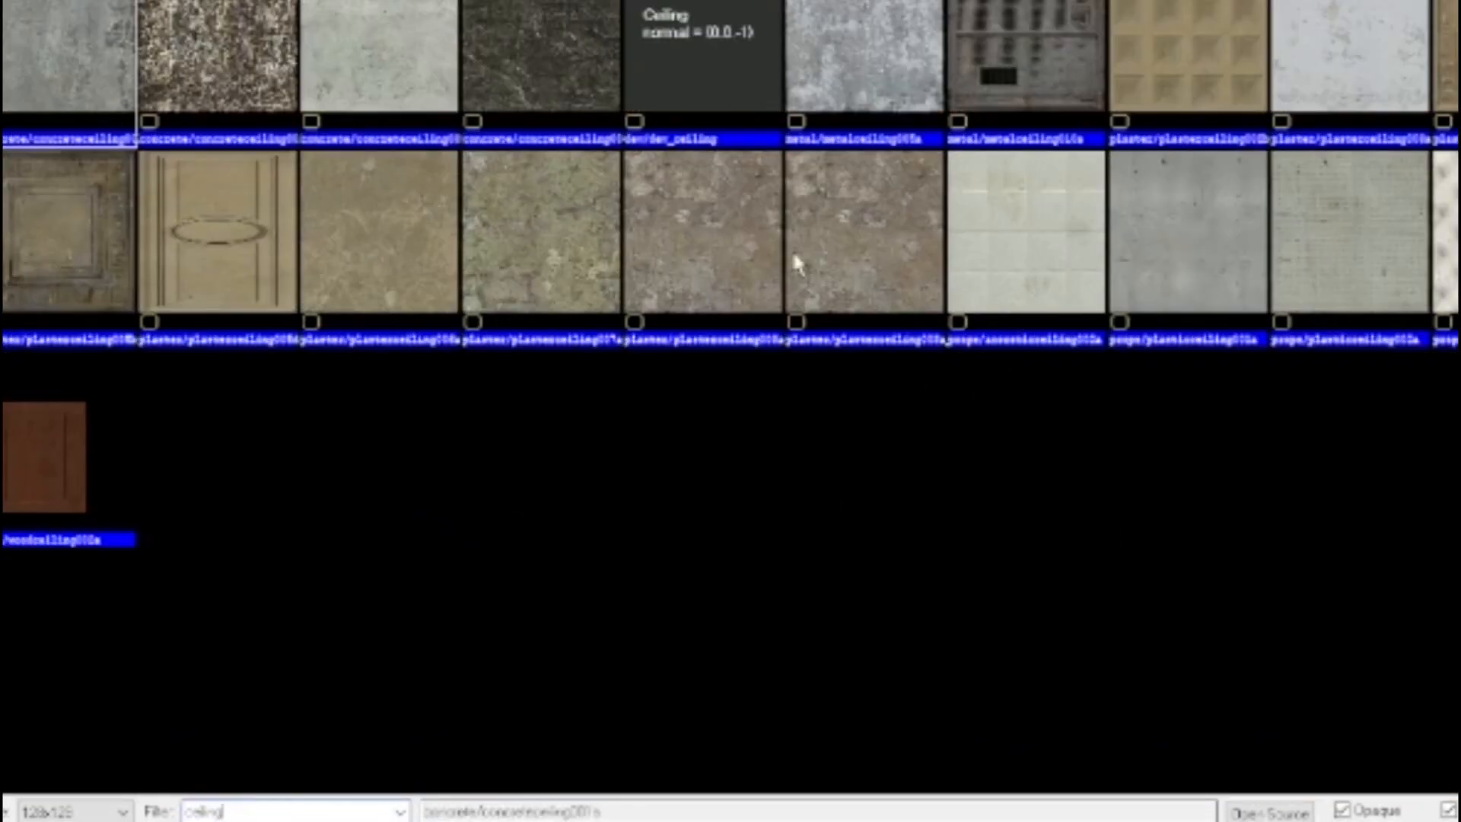
{"action": "double_click", "coordinate": [1046, 247]}
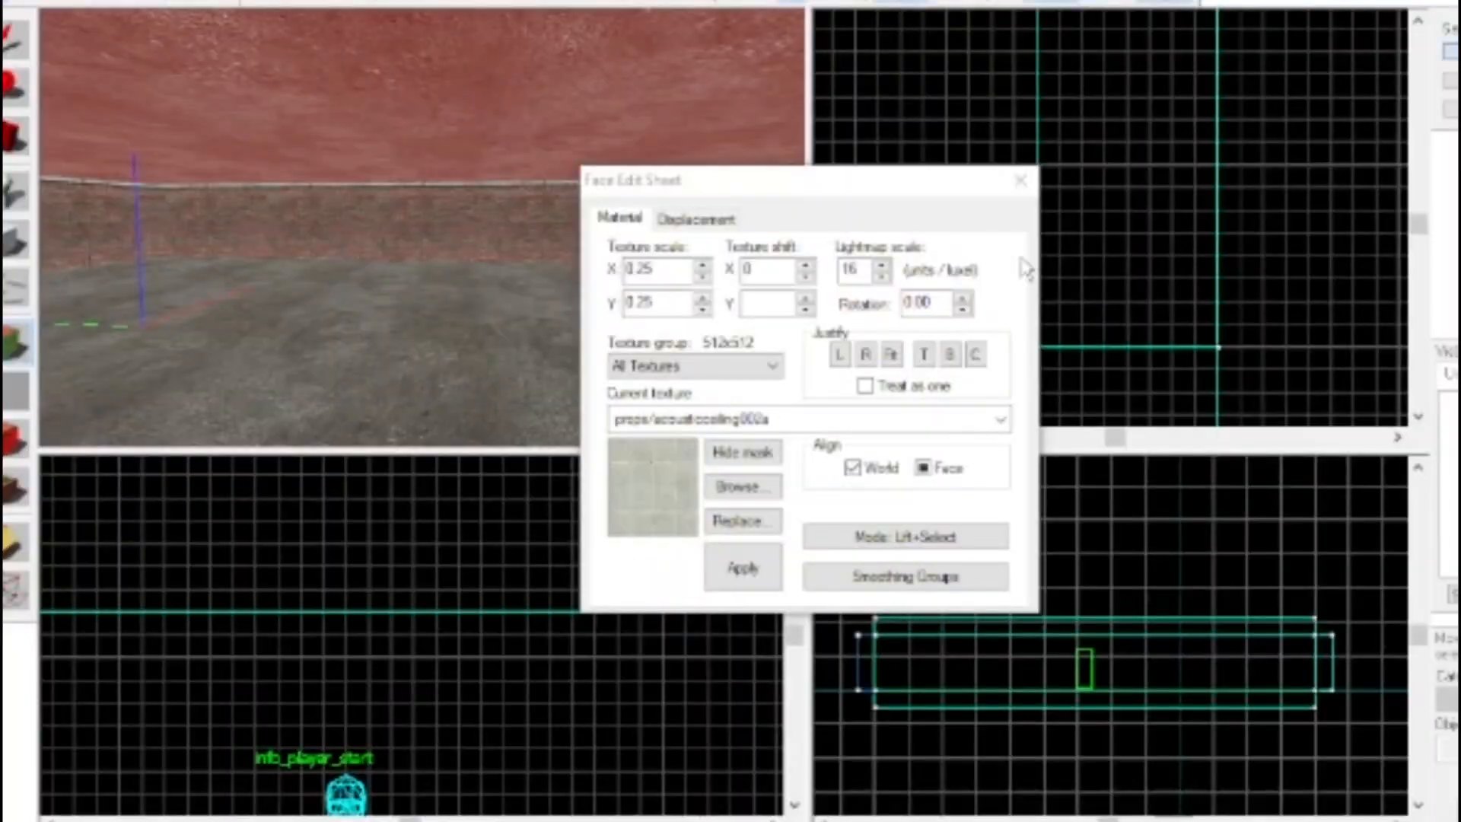
{"action": "left_click", "coordinate": [750, 561]}
{"action": "left_click", "coordinate": [1022, 183]}
Place a second info_player_start entity on the floor near the existing player start
{"action": "key", "text": "z"}
{"action": "key", "text": "w"}
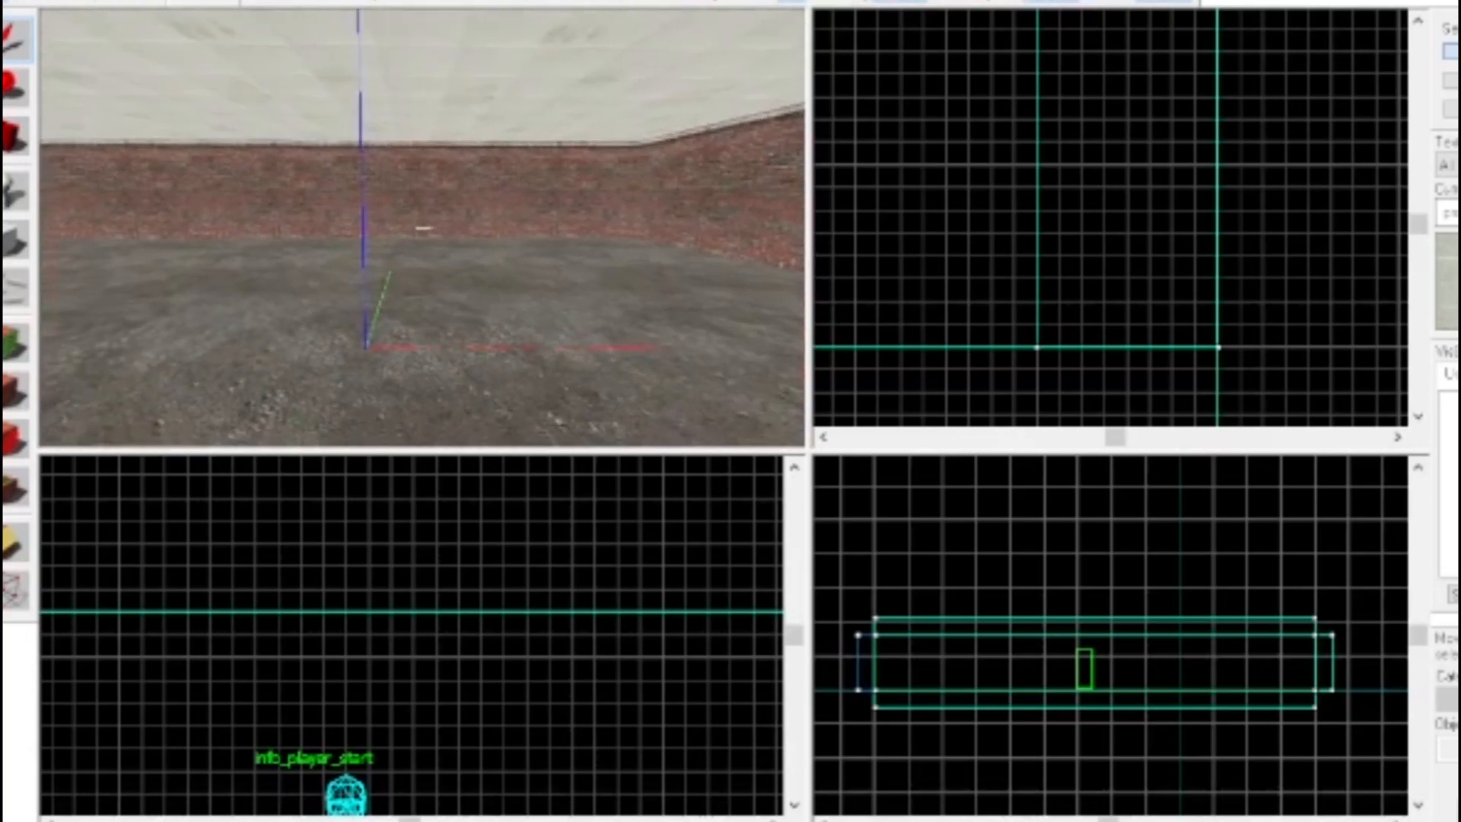
{"action": "key", "text": "s"}
{"action": "key", "text": "w"}
{"action": "key", "text": "d"}
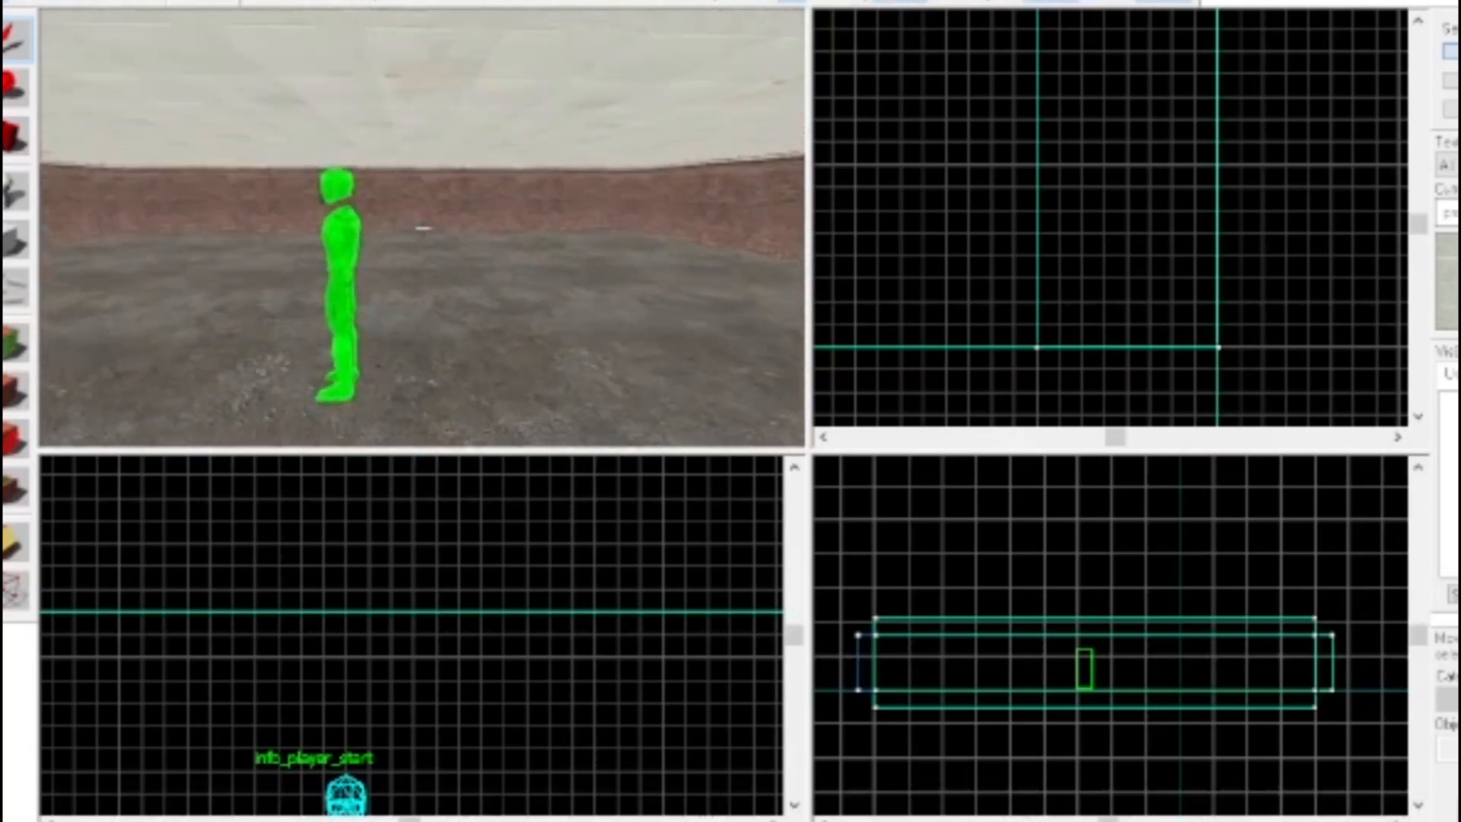
{"action": "key", "text": "z"}
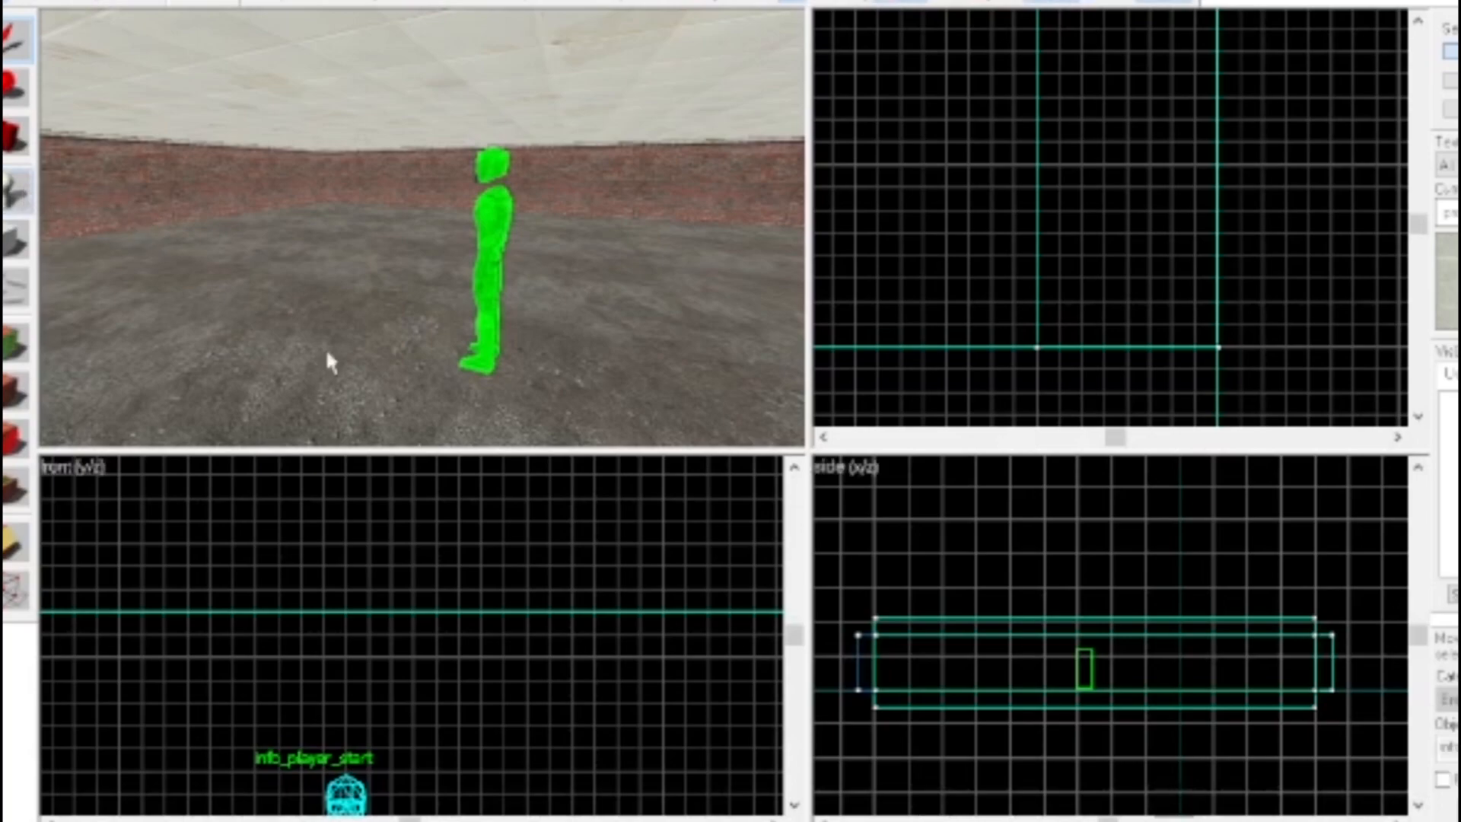
{"action": "left_click", "coordinate": [314, 350]}
{"action": "left_click", "coordinate": [11, 42]}
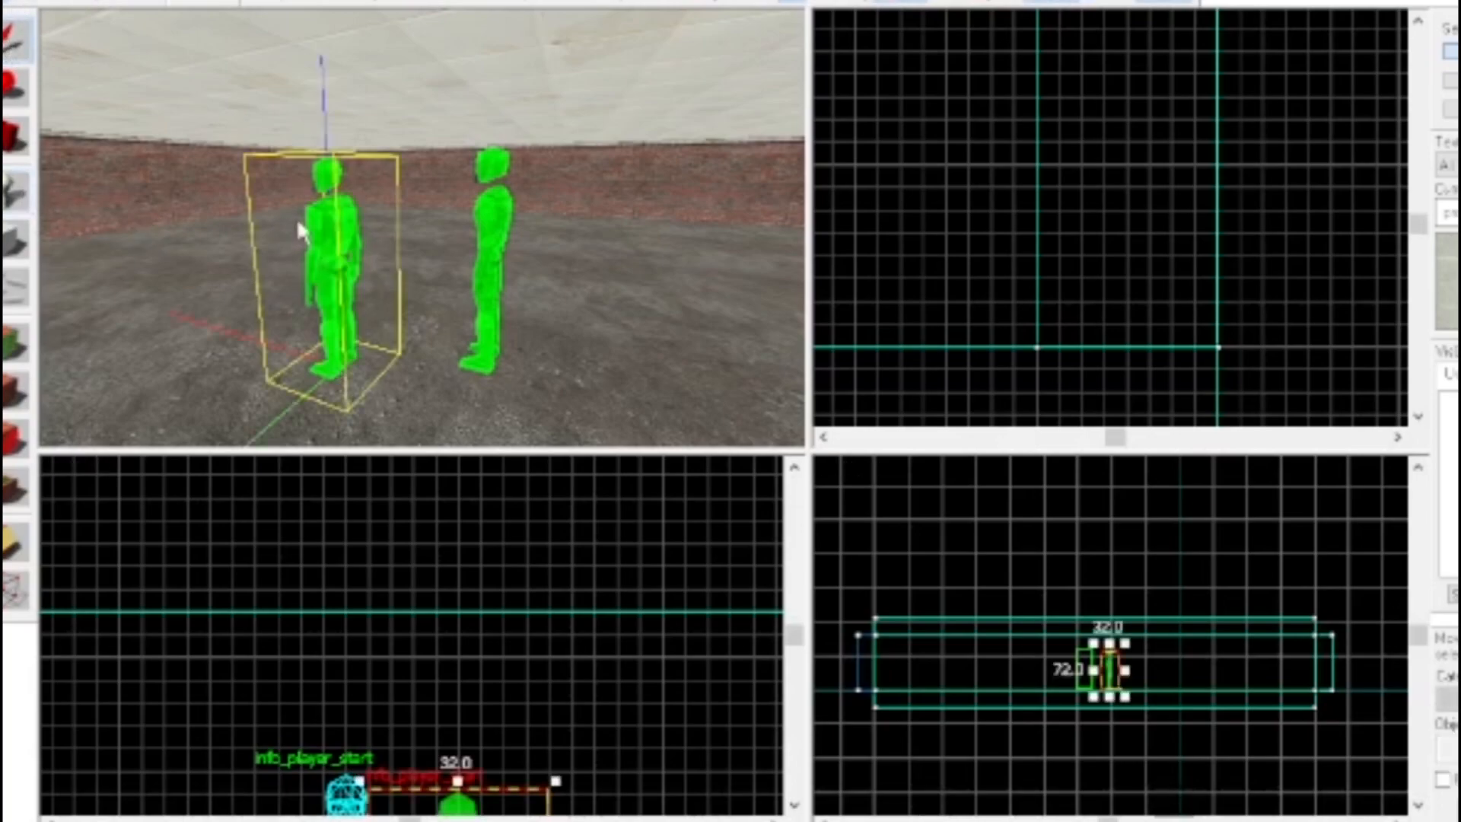
Change the class of the new entity to light and apply it
{"action": "double_click", "coordinate": [327, 218]}
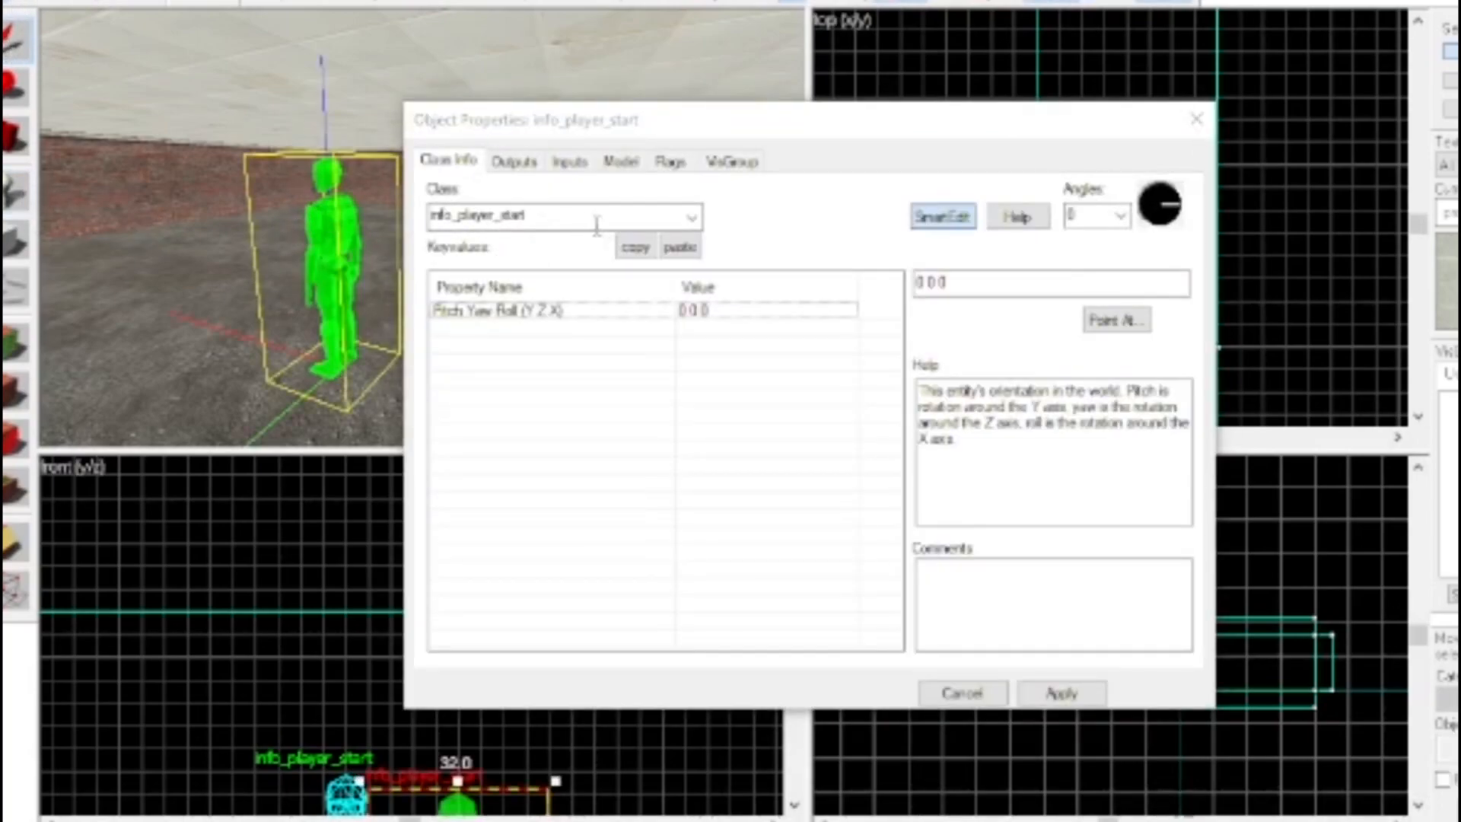
{"action": "left_click", "coordinate": [565, 220]}
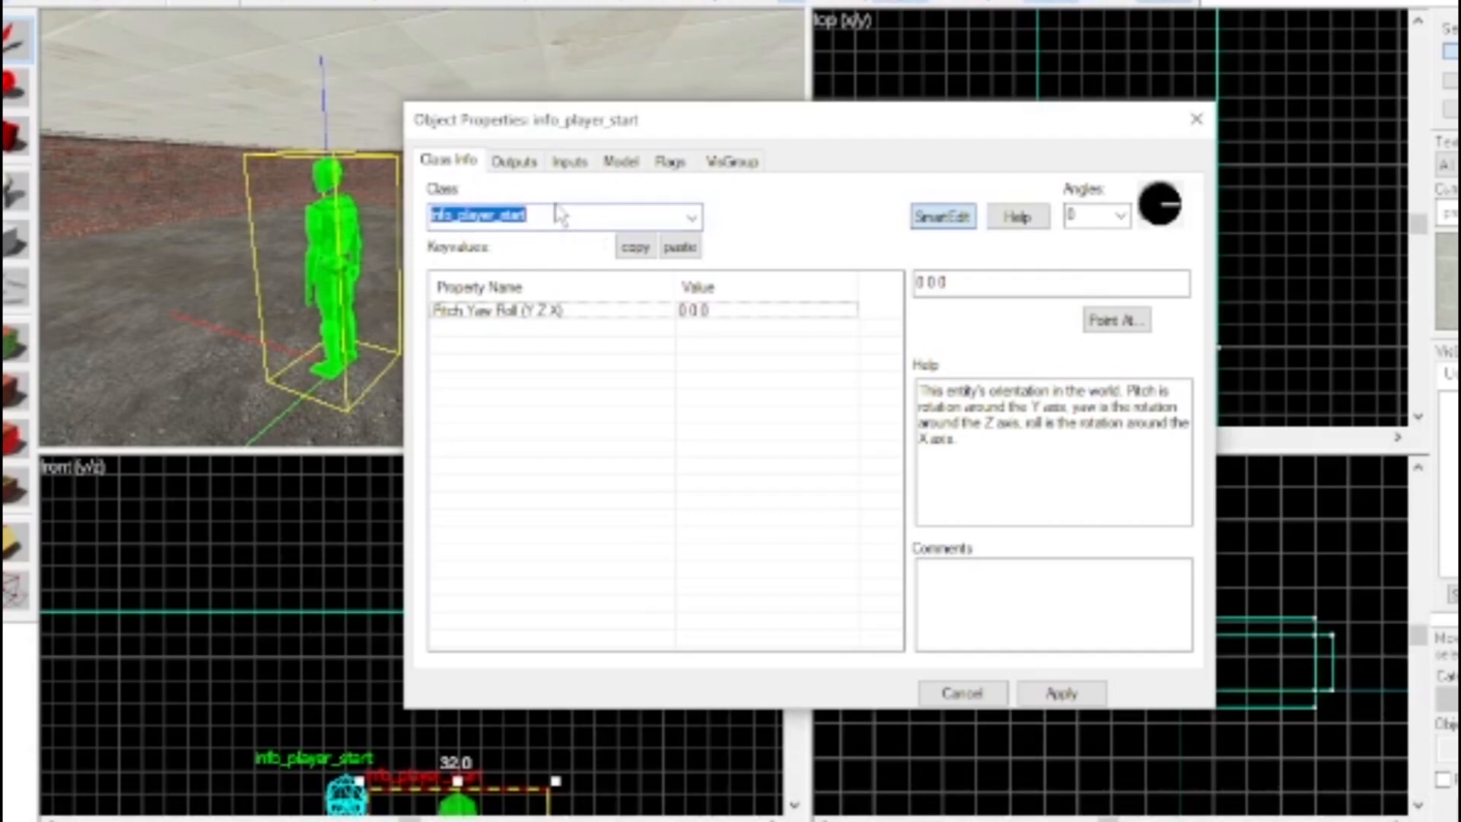
{"action": "type", "text": "light"}
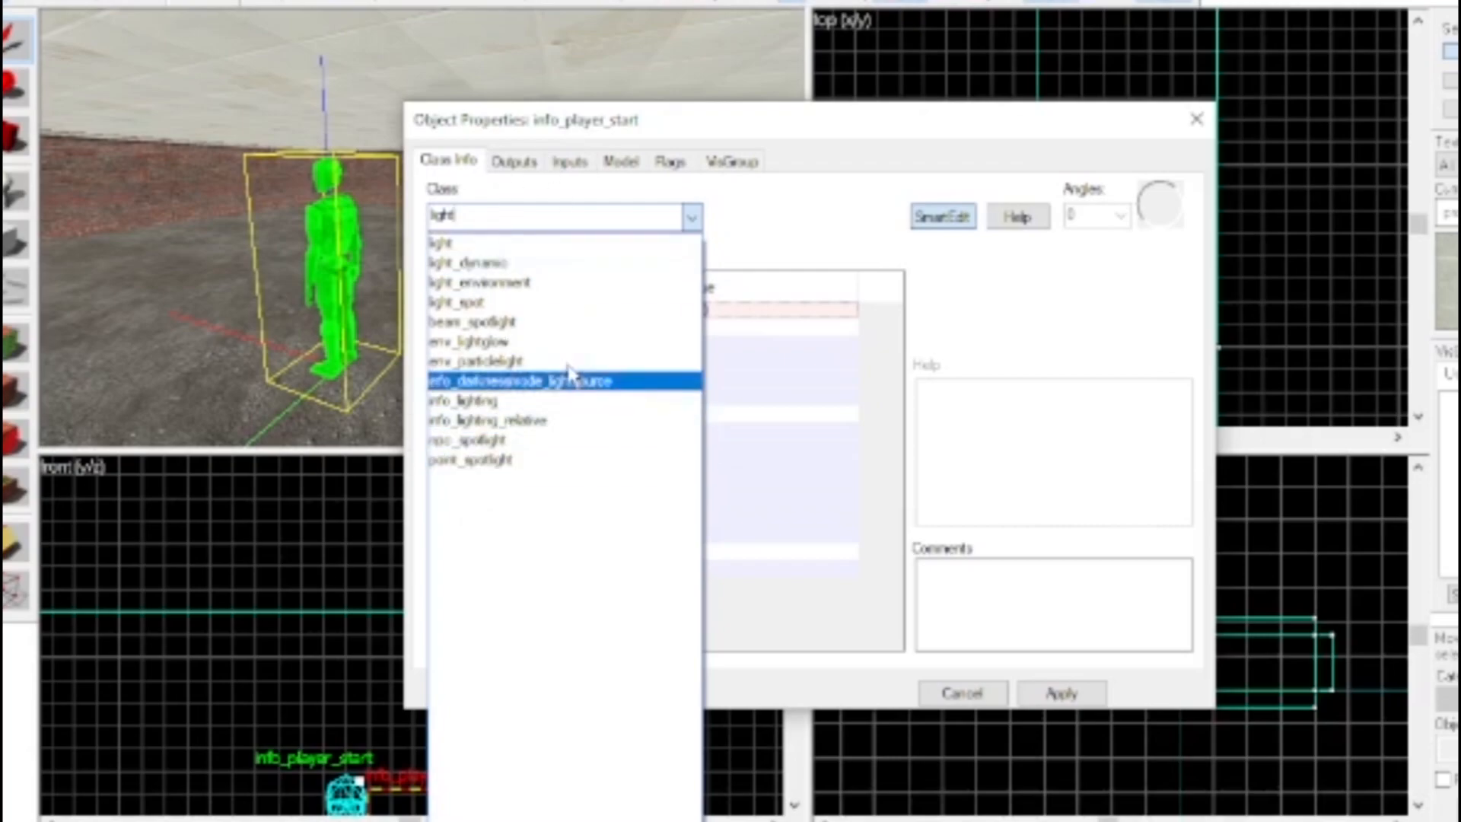
{"action": "left_click", "coordinate": [971, 580]}
{"action": "left_click", "coordinate": [1059, 692]}
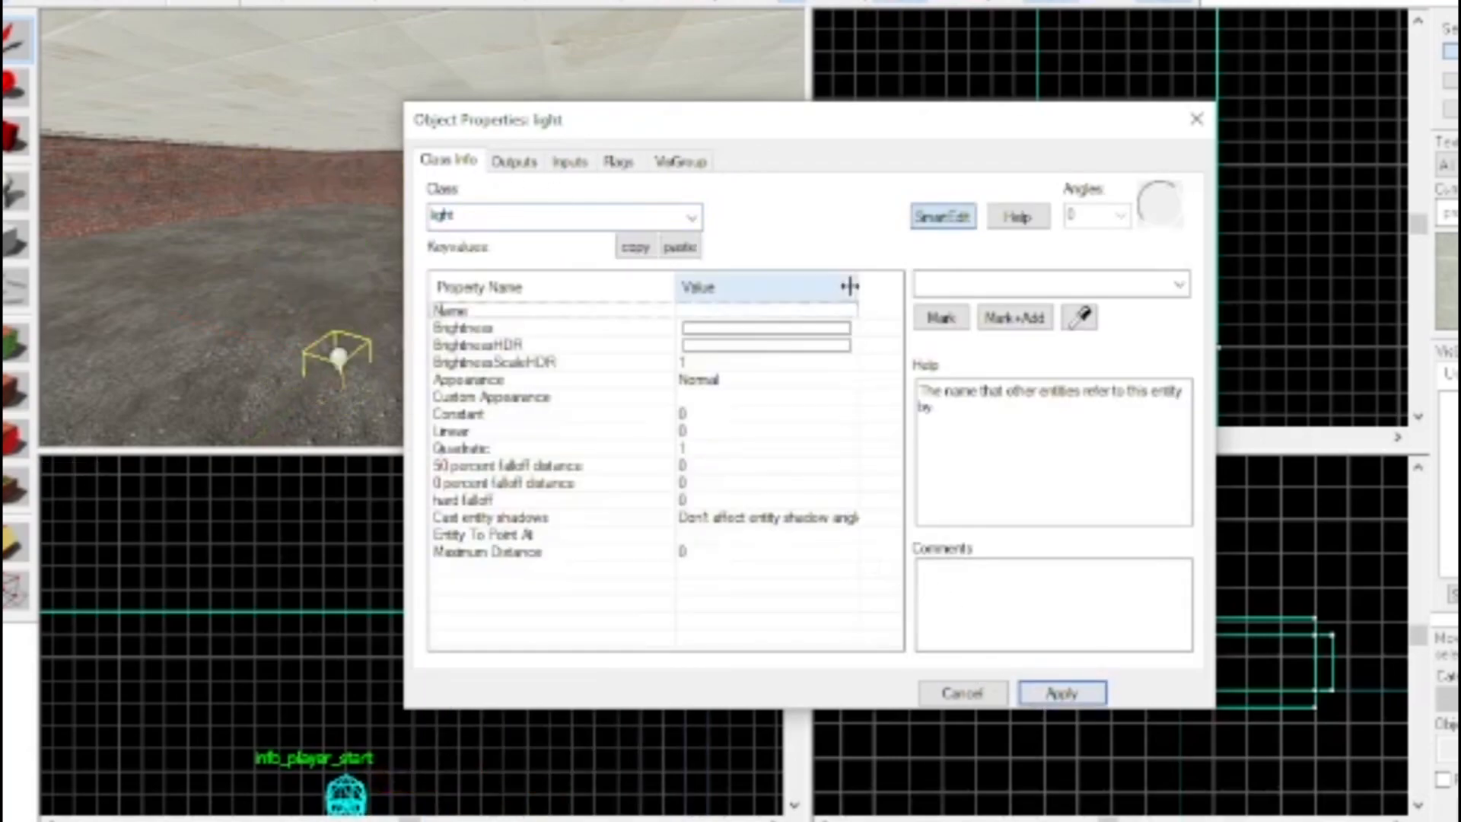
{"action": "left_click", "coordinate": [459, 329]}
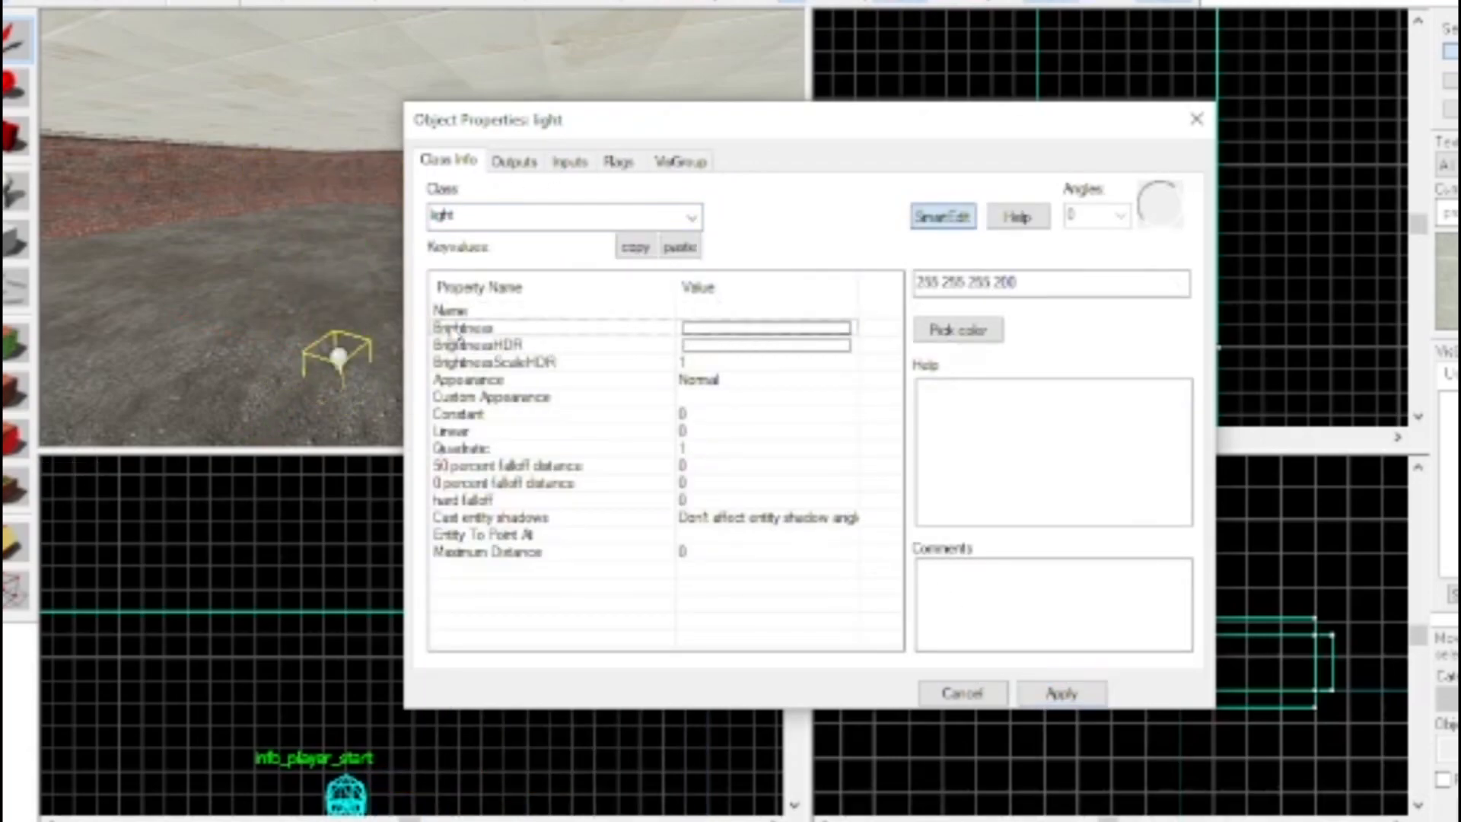
{"action": "left_click_drag", "start_coordinate": [987, 283], "coordinate": [899, 300]}
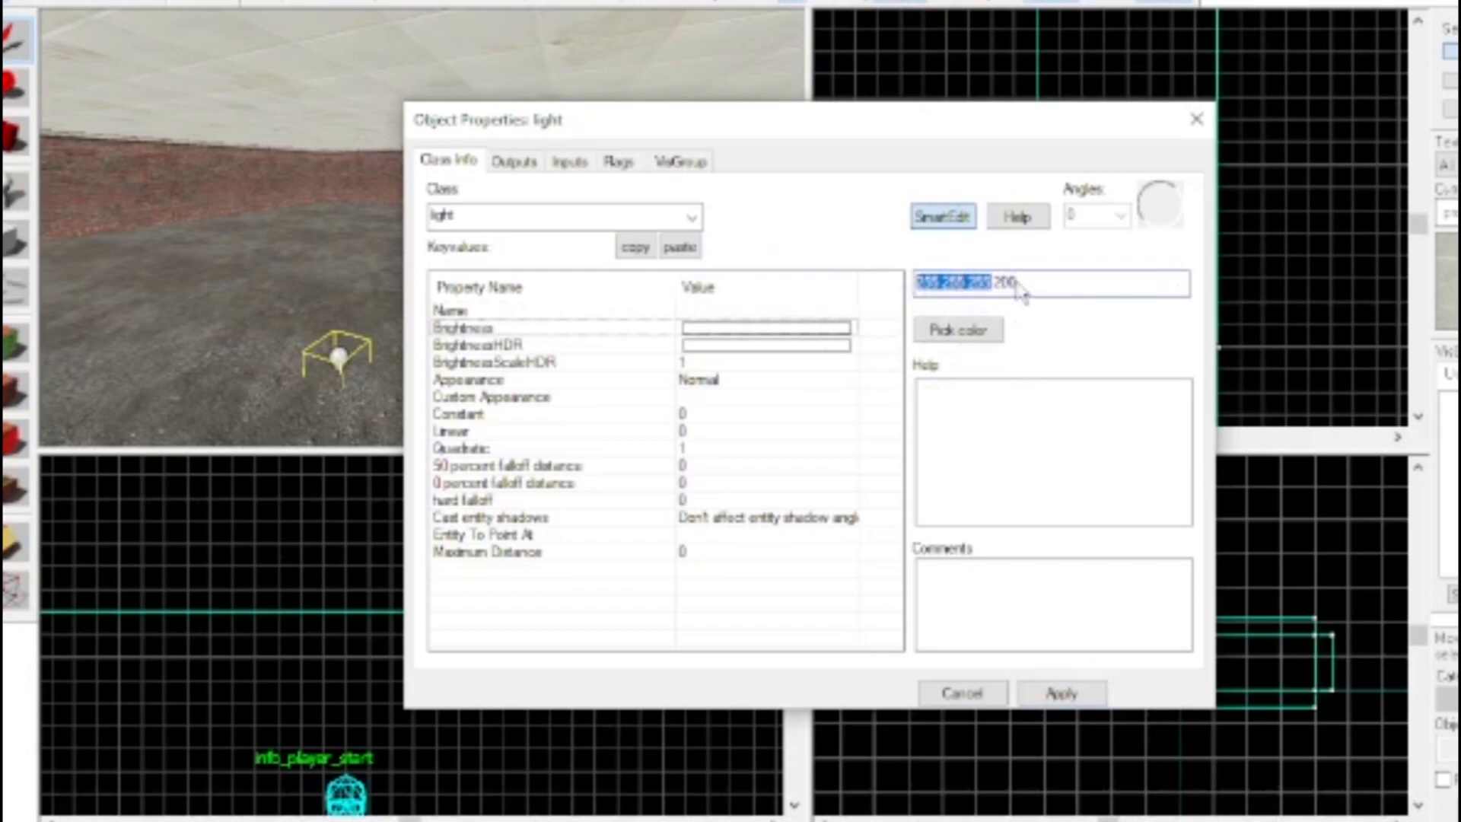
{"action": "left_click_drag", "start_coordinate": [995, 289], "coordinate": [1022, 291]}
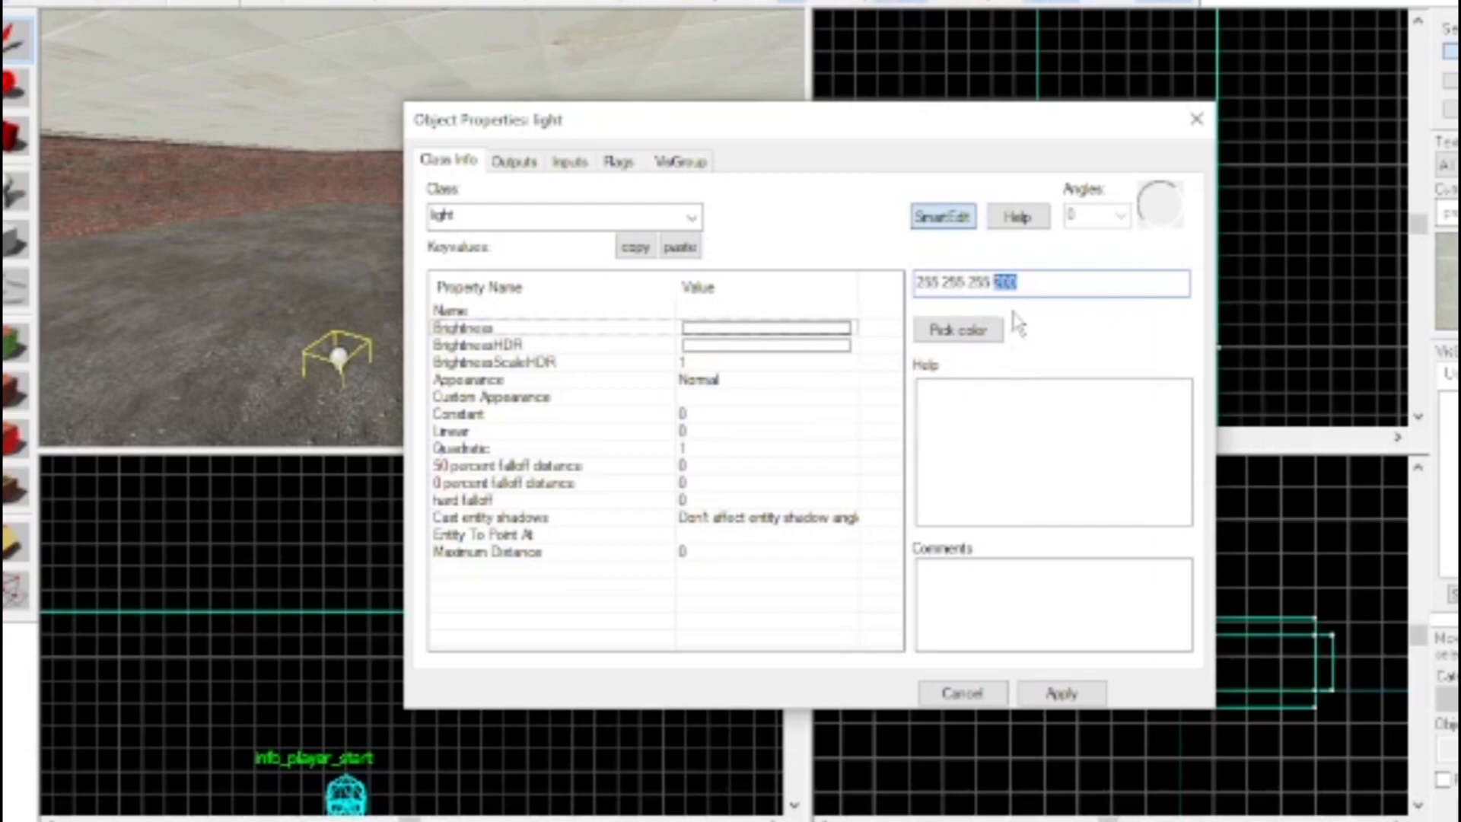
{"action": "left_click", "coordinate": [927, 60]}
{"action": "left_click", "coordinate": [1003, 283]}
{"action": "type", "text": "35"}
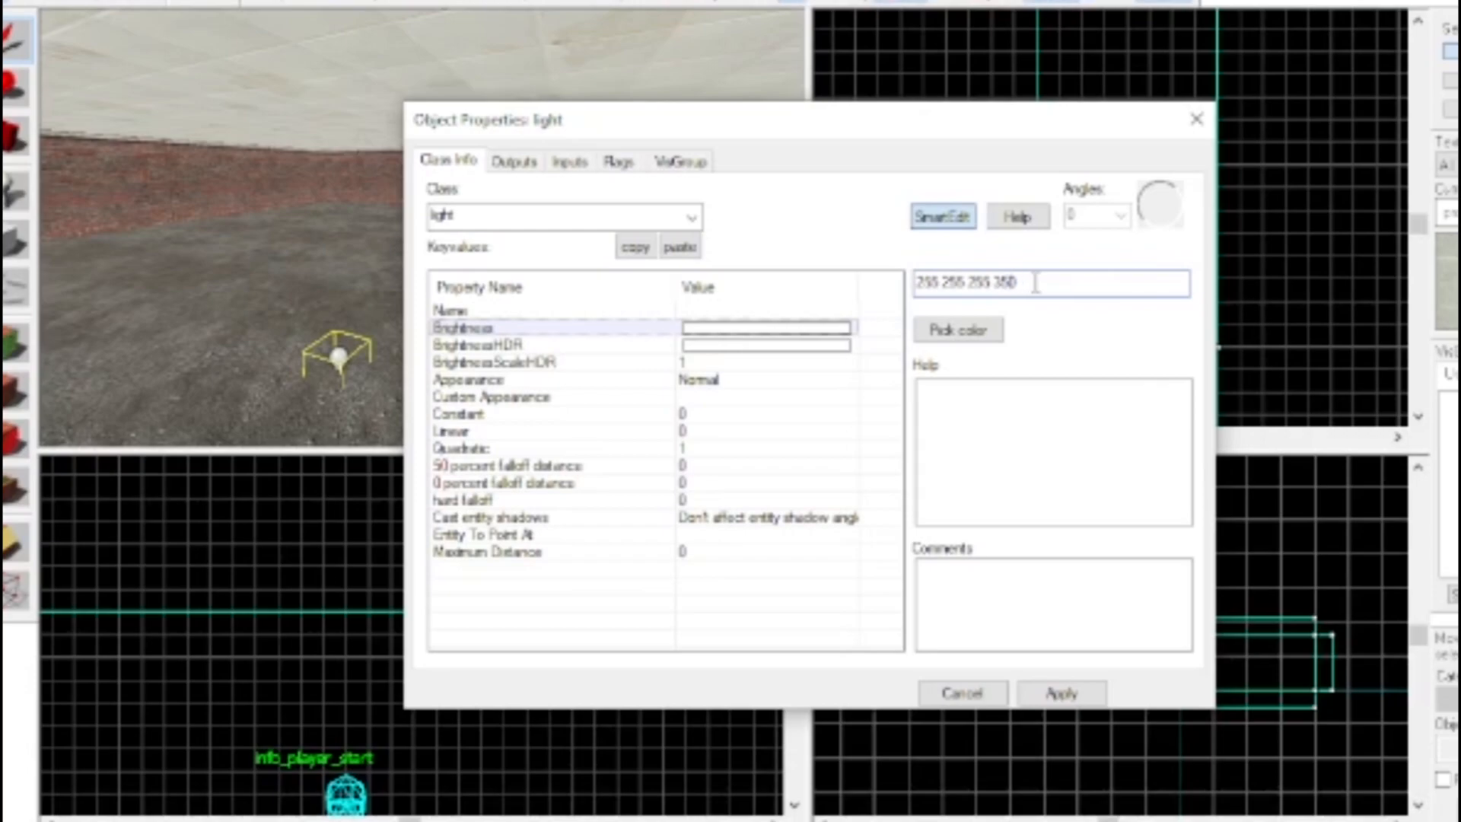
{"action": "left_click", "coordinate": [1039, 693]}
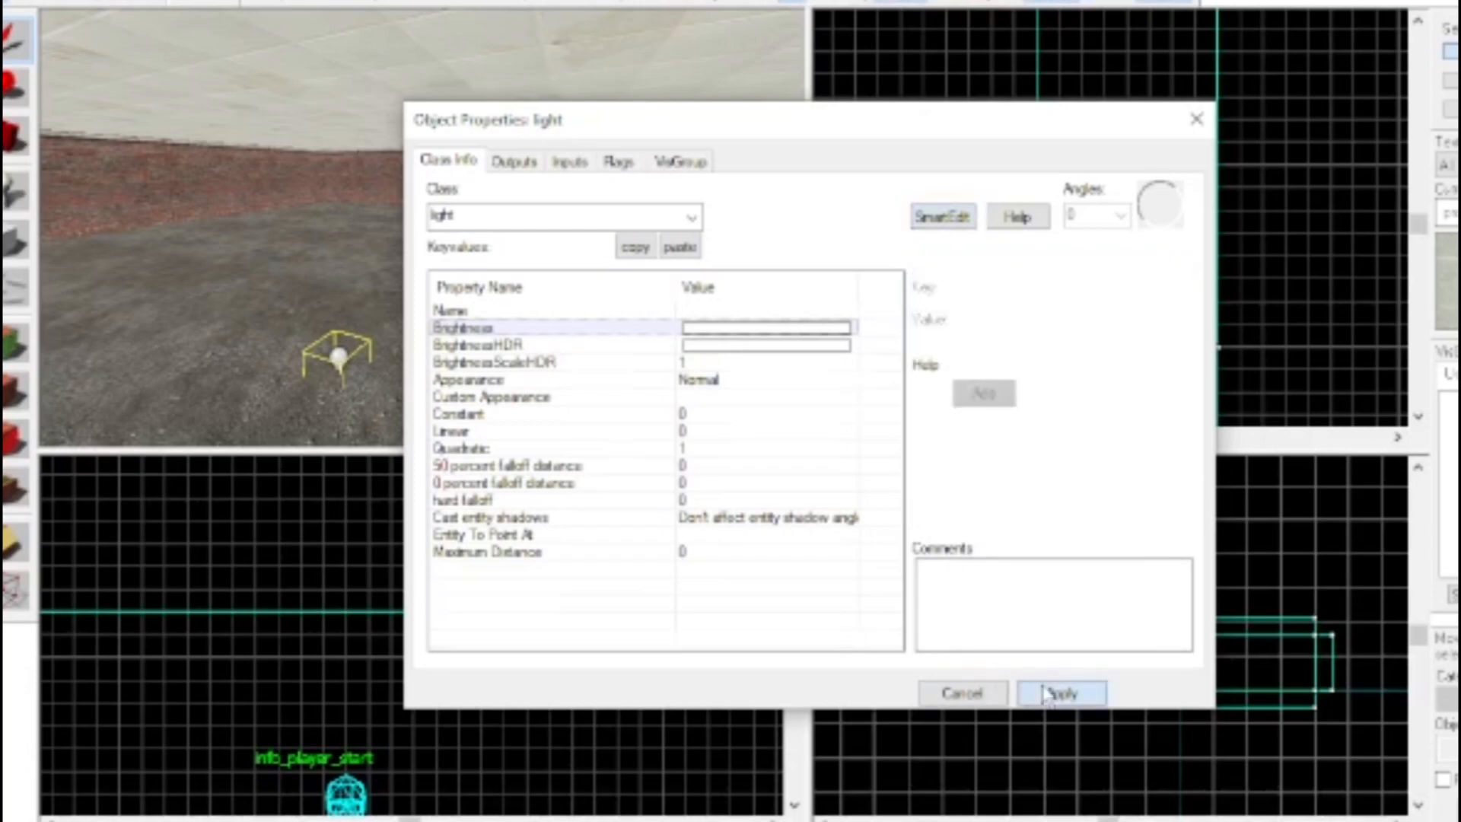
{"action": "left_click", "coordinate": [1196, 120]}
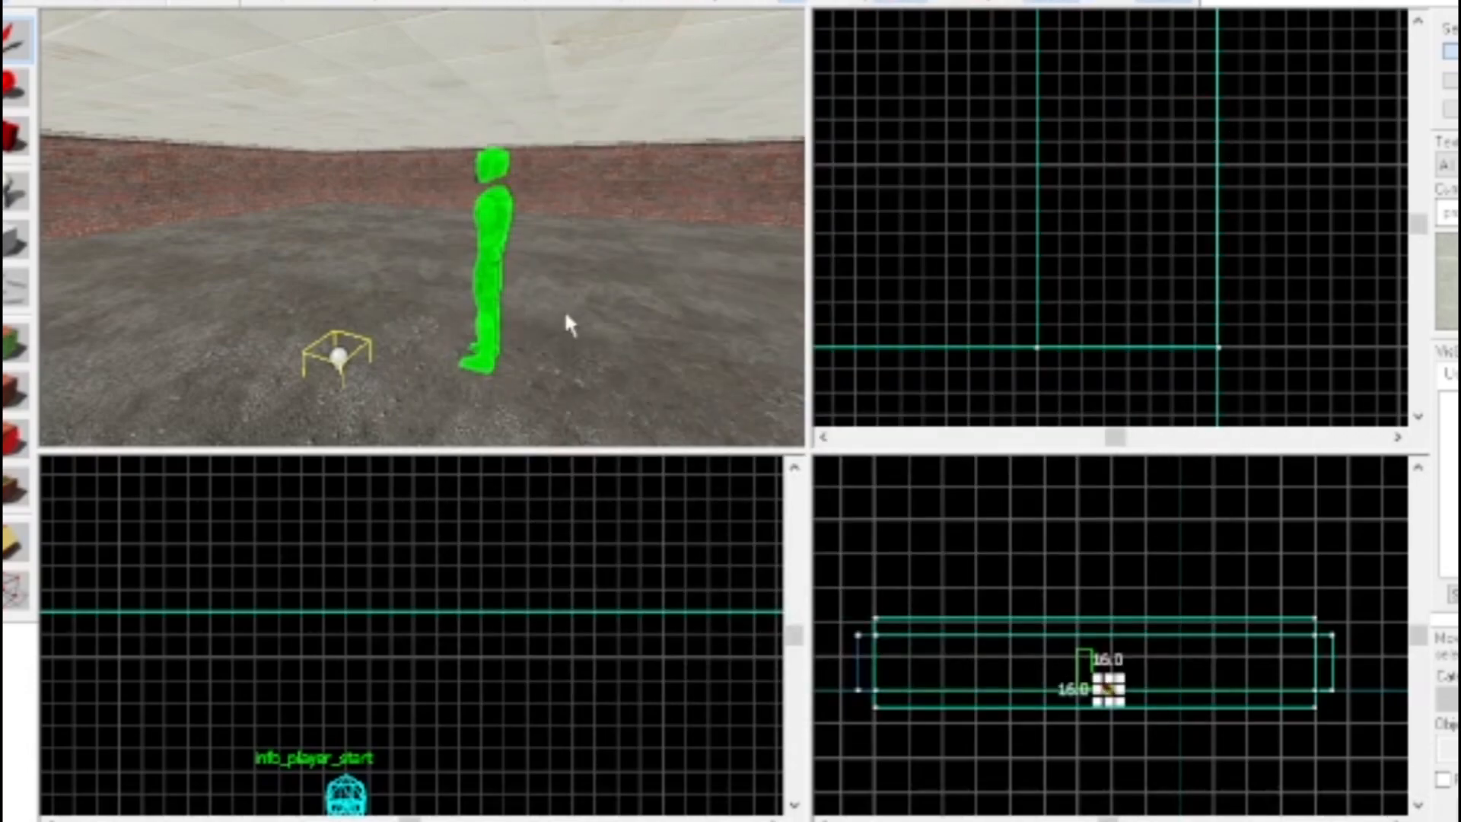
Move the light up in the side view to just above the player start's head
{"action": "key", "text": "z"}
{"action": "key", "text": "d"}
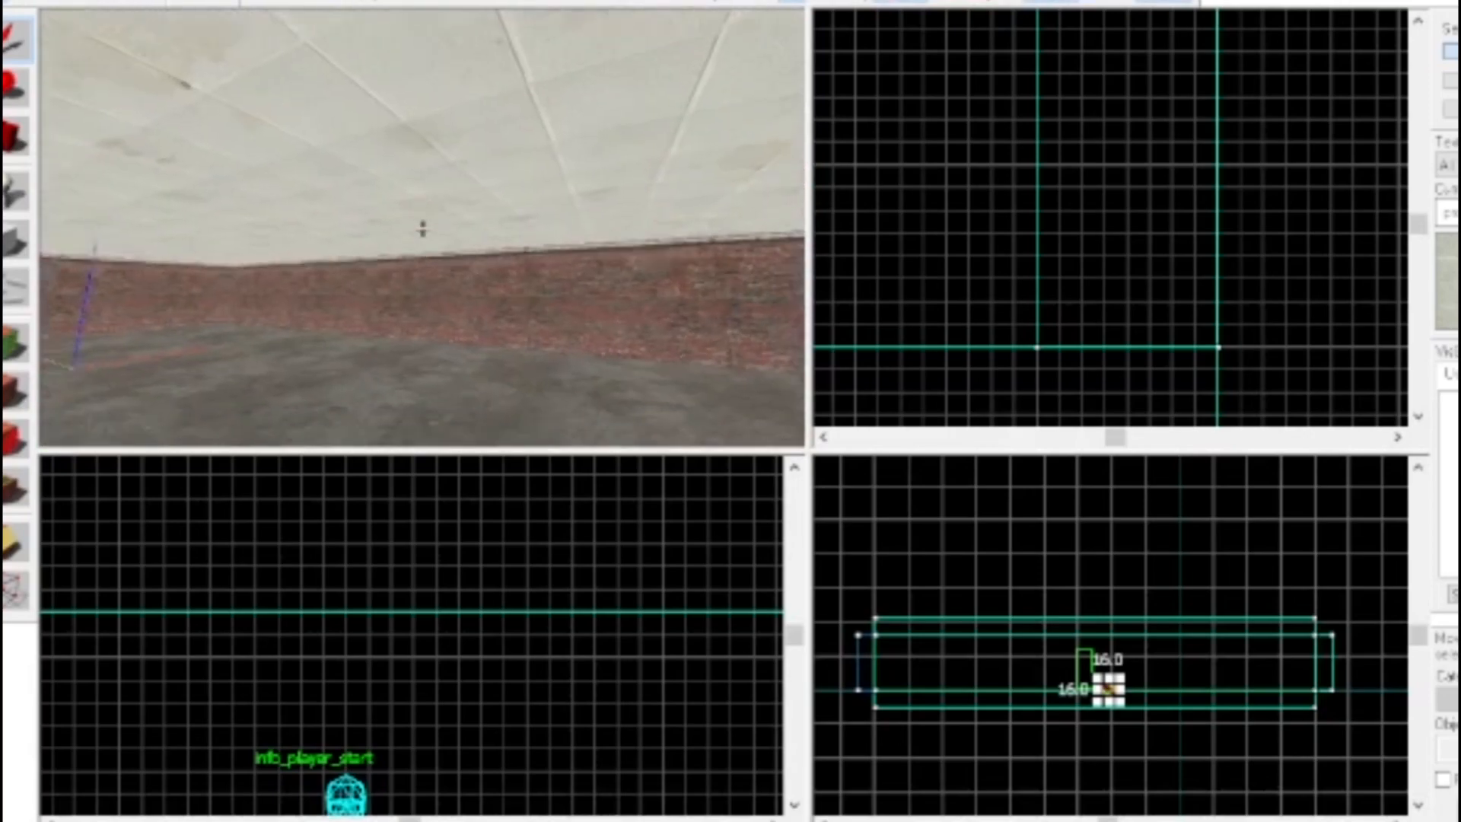
{"action": "key", "text": "w"}
{"action": "key", "text": "z"}
{"action": "scroll", "coordinate": [1129, 299], "scroll_direction": "down", "scroll_amount": 5}
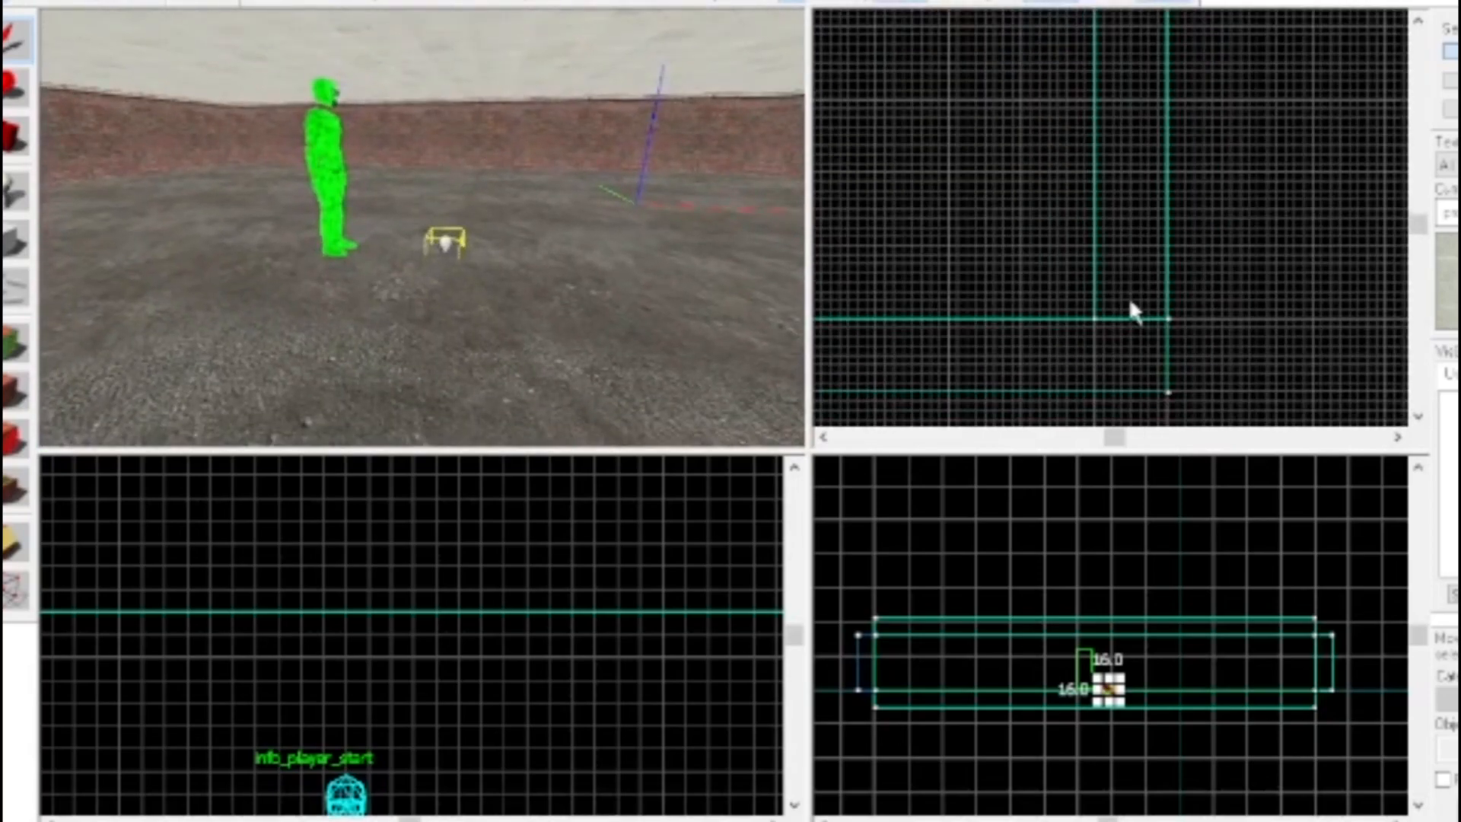
{"action": "scroll", "coordinate": [1111, 305], "scroll_direction": "down", "scroll_amount": 2}
{"action": "scroll", "coordinate": [1079, 704], "scroll_direction": "up", "scroll_amount": 4}
{"action": "scroll", "coordinate": [1176, 665], "scroll_direction": "up", "scroll_amount": 2}
{"action": "left_click_drag", "start_coordinate": [1131, 672], "coordinate": [1034, 500]}
Raise the light in the side view until it touches the ceiling's underside, centred over the player start
{"action": "scroll", "coordinate": [1053, 505], "scroll_direction": "up", "scroll_amount": 5}
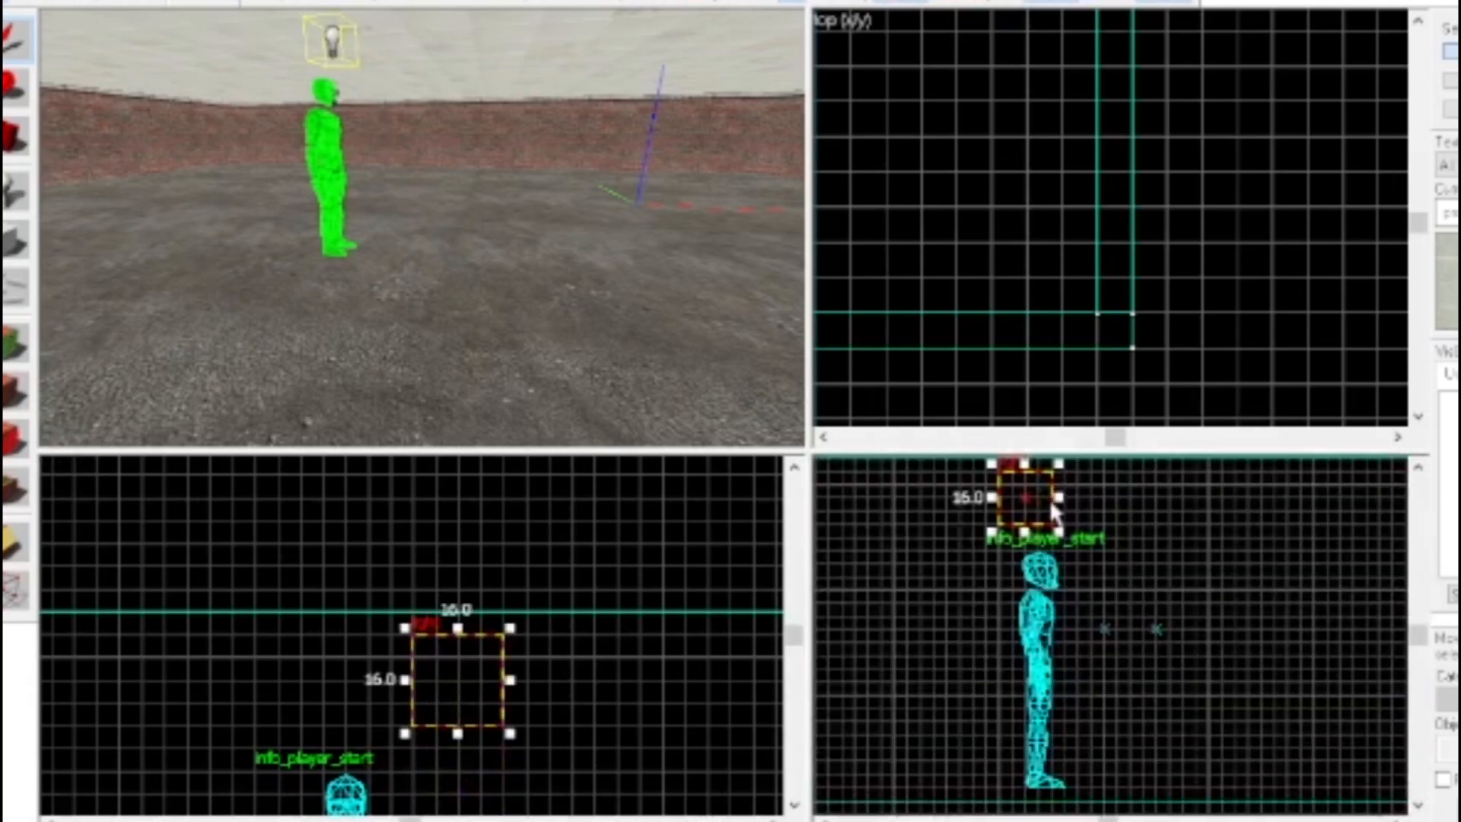
{"action": "scroll", "coordinate": [1039, 554], "scroll_direction": "down", "scroll_amount": 6}
{"action": "scroll", "coordinate": [1042, 517], "scroll_direction": "up", "scroll_amount": 5}
{"action": "scroll", "coordinate": [1045, 524], "scroll_direction": "up", "scroll_amount": 3}
{"action": "left_click_drag", "start_coordinate": [1020, 587], "coordinate": [1058, 559]}
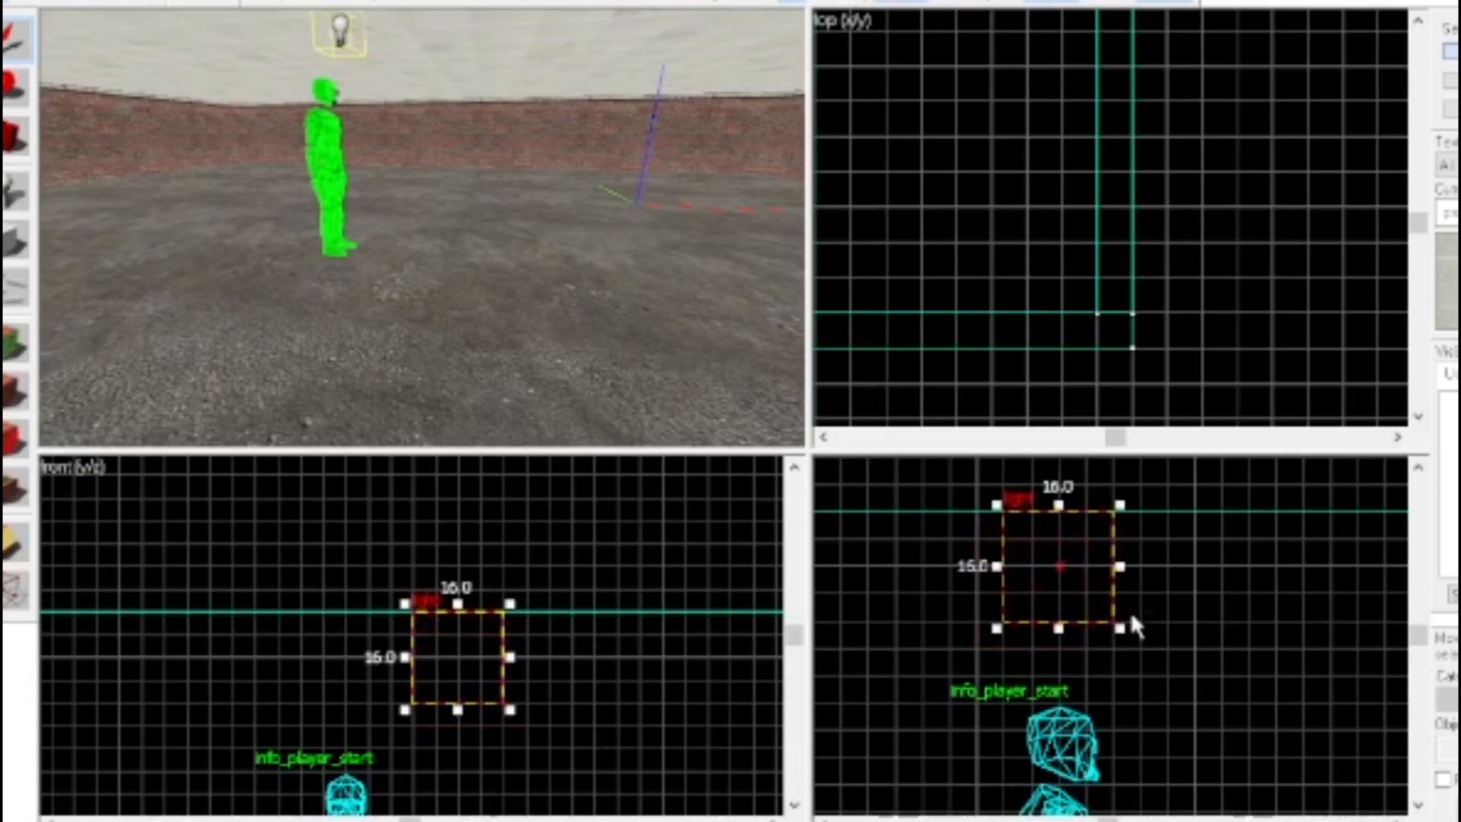
Shift the light sideways in the front view along the ceiling to above the player start
{"action": "key", "text": "z"}
{"action": "key", "text": "w"}
{"action": "key", "text": "s"}
{"action": "key", "text": "z"}
{"action": "mouse_move", "coordinate": [458, 655]}
{"action": "left_mouse_down", "text": "shift"}
{"action": "mouse_move", "coordinate": [352, 643]}
{"action": "mouse_move", "coordinate": [363, 668]}
{"action": "left_mouse_up", "text": "shift"}
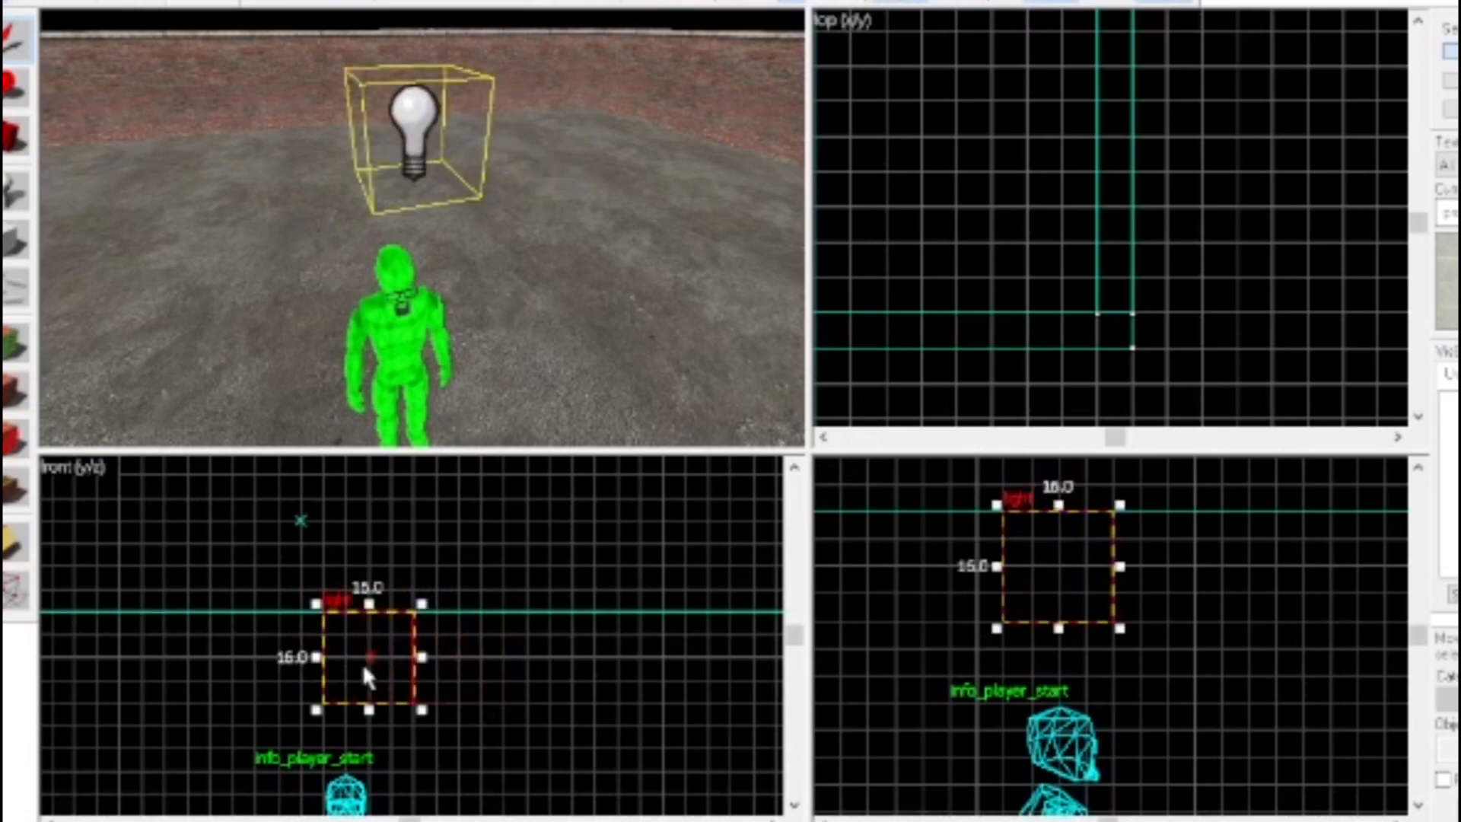
Deselect the light and look over the room in the 3D view
{"action": "key", "text": "z"}
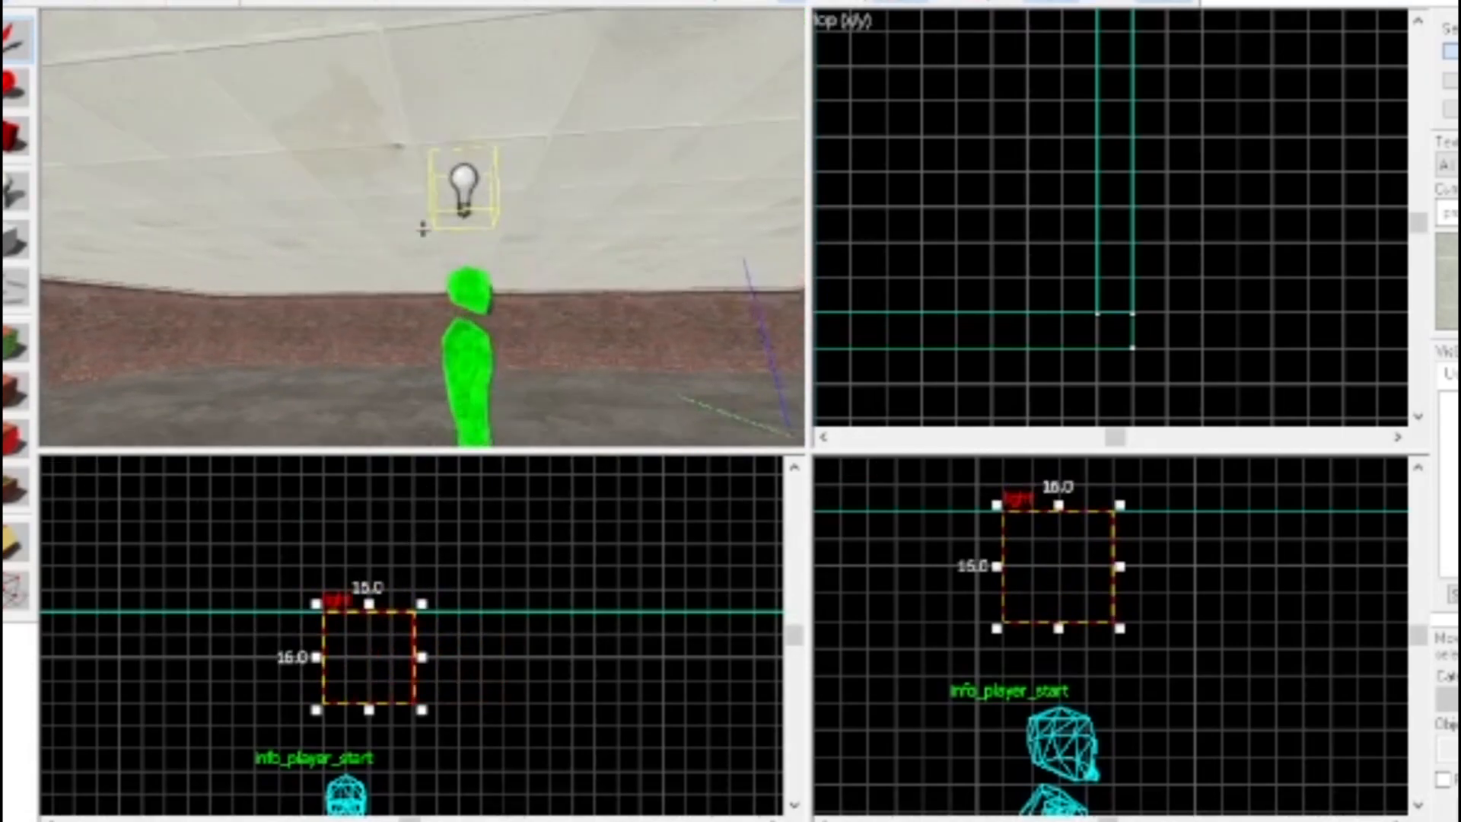
{"action": "key", "text": "w"}
{"action": "key", "text": "s"}
{"action": "key", "text": "w"}
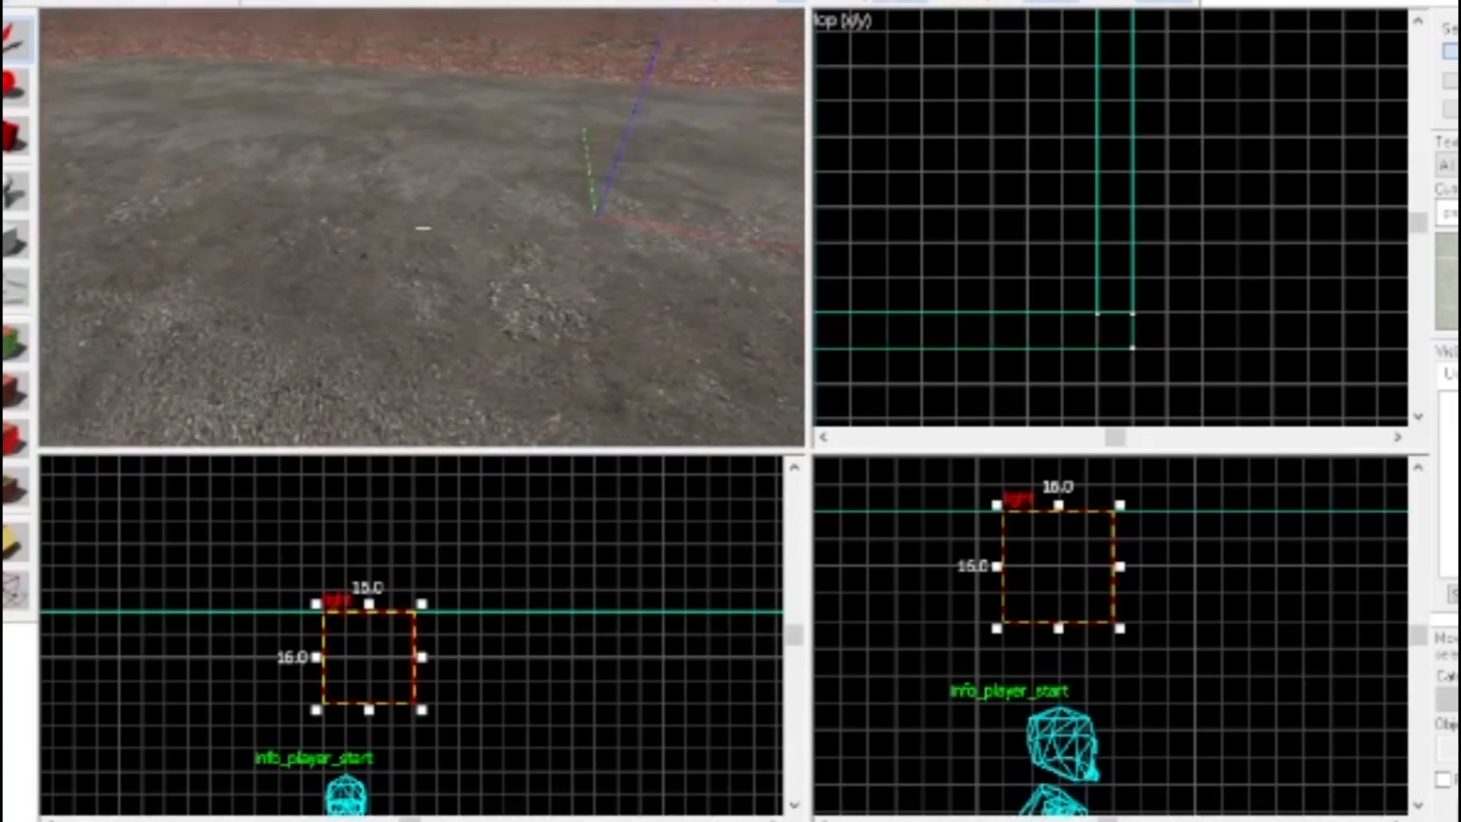
{"action": "left_click", "coordinate": [422, 229]}
{"action": "key", "text": "s"}
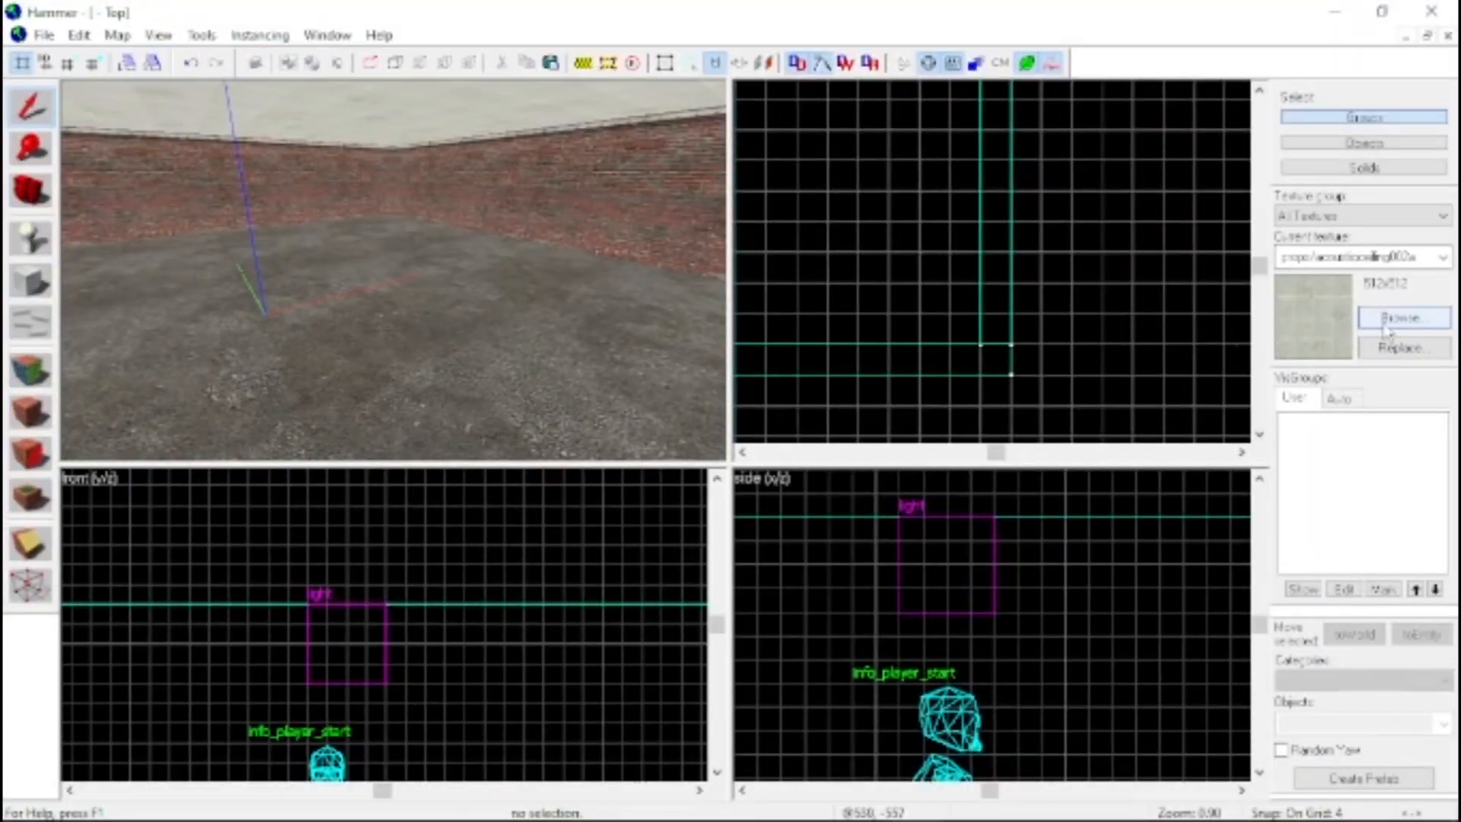
Filter the texture browser by "decal" and choose decals/decalgraffiti005a as the current texture
{"action": "left_click", "coordinate": [1402, 315]}
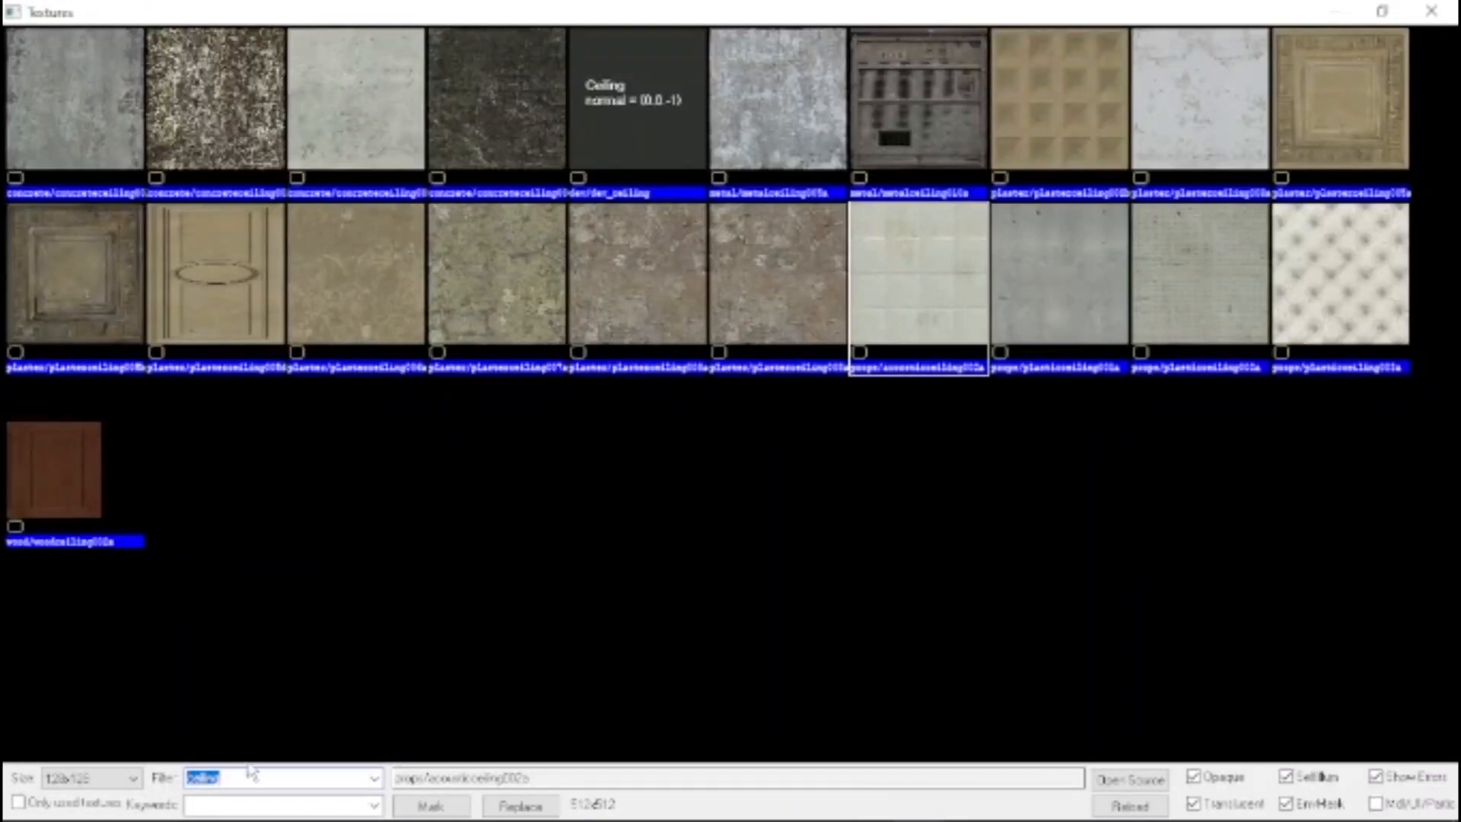
{"action": "key", "text": "ctrl+a"}
{"action": "type", "text": "decal"}
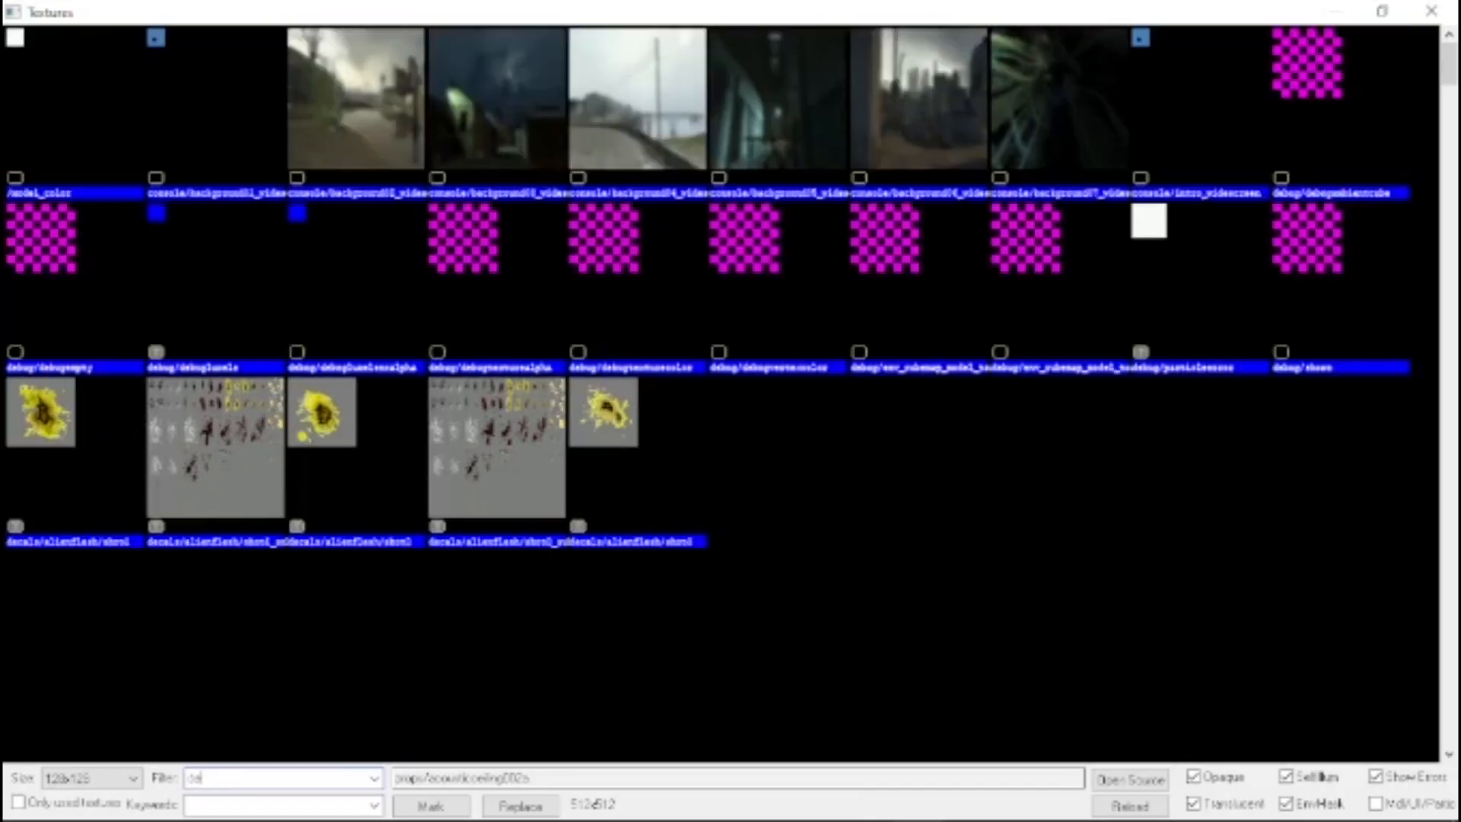
{"action": "scroll", "coordinate": [504, 212], "scroll_direction": "down", "scroll_amount": 10}
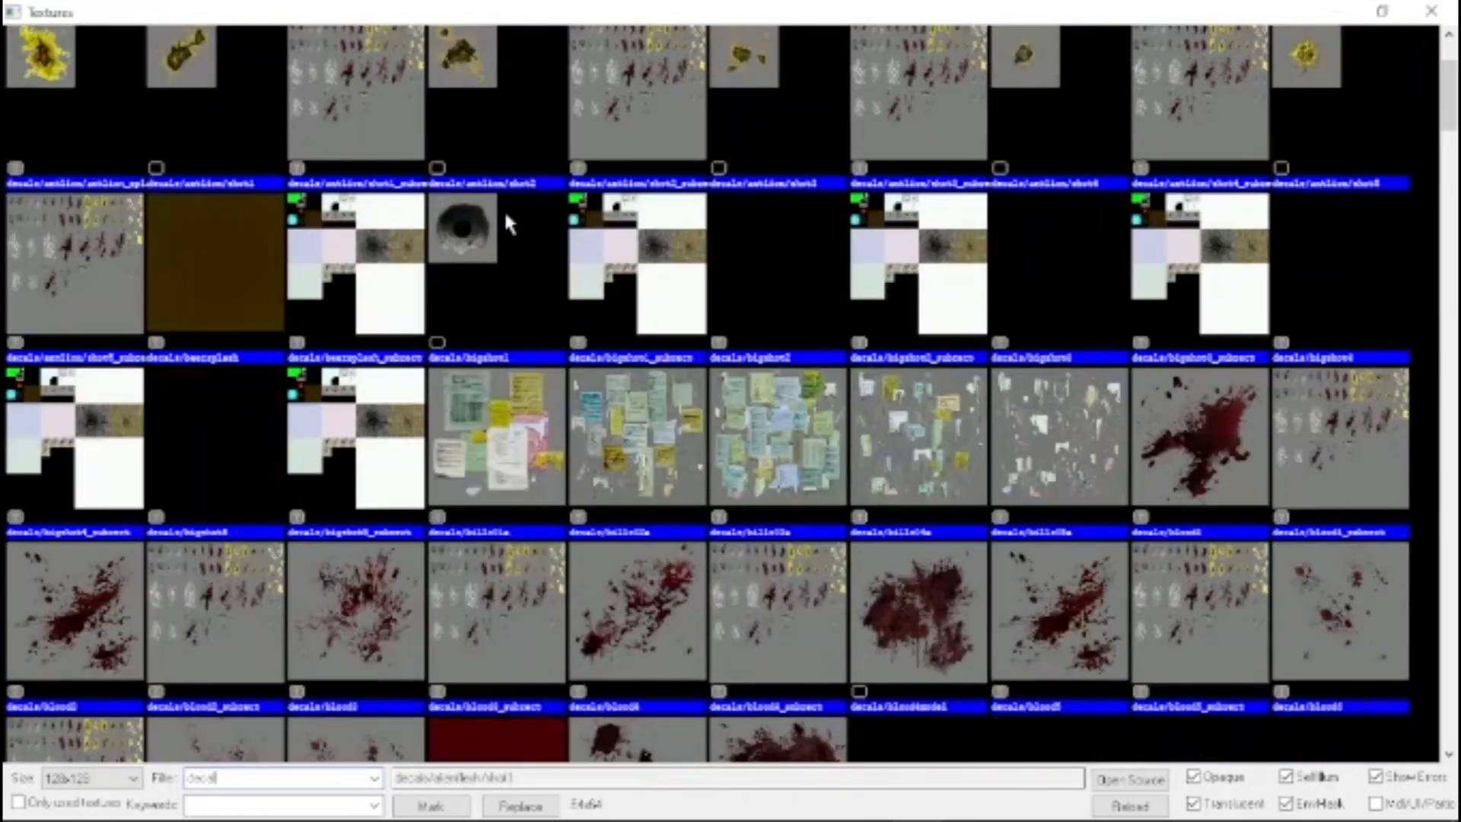
{"action": "scroll", "coordinate": [508, 226], "scroll_direction": "up", "scroll_amount": 3}
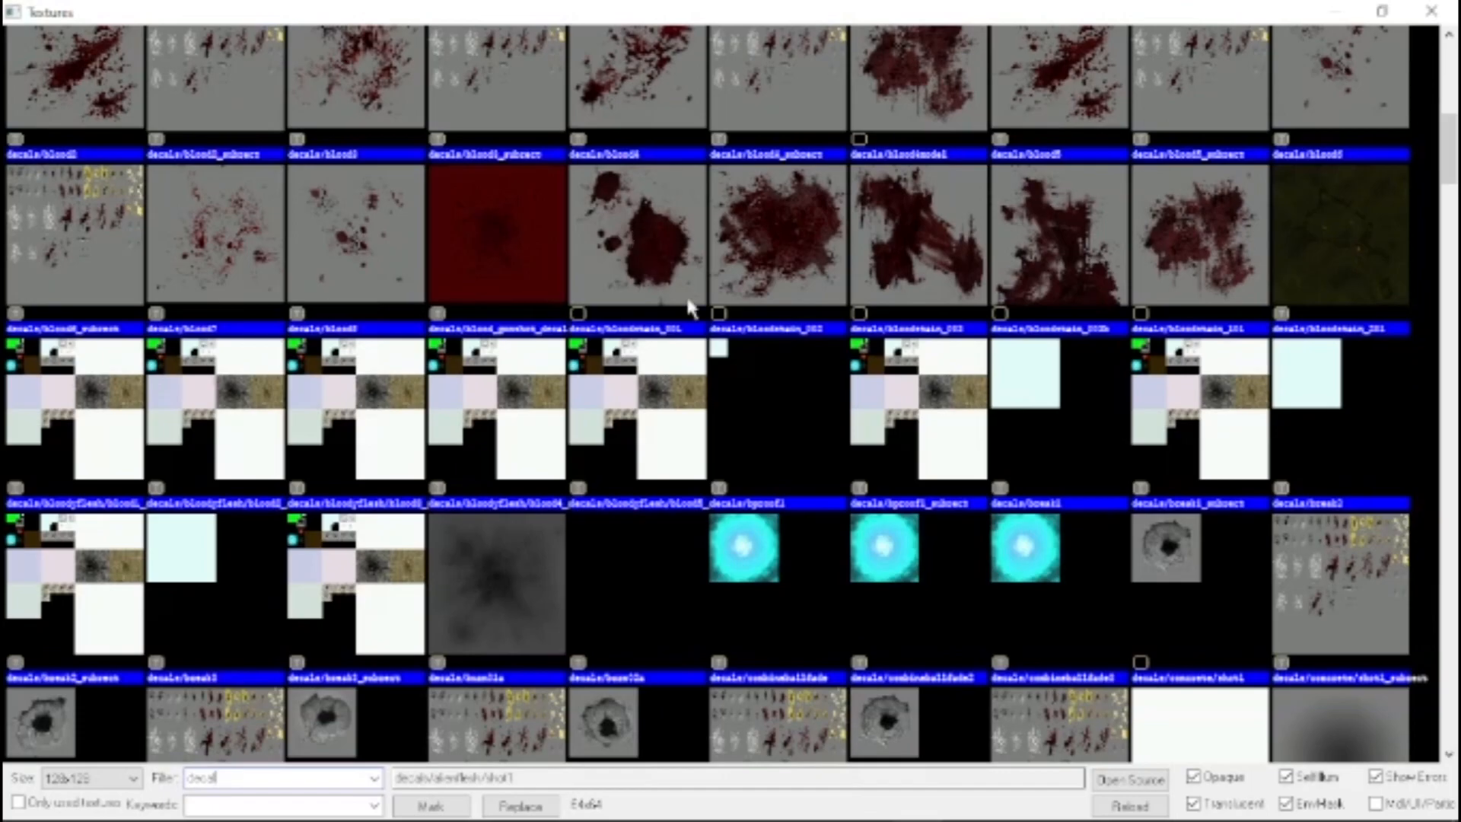
{"action": "scroll", "coordinate": [890, 408], "scroll_direction": "down", "scroll_amount": 15}
{"action": "scroll", "coordinate": [784, 382], "scroll_direction": "down", "scroll_amount": 10}
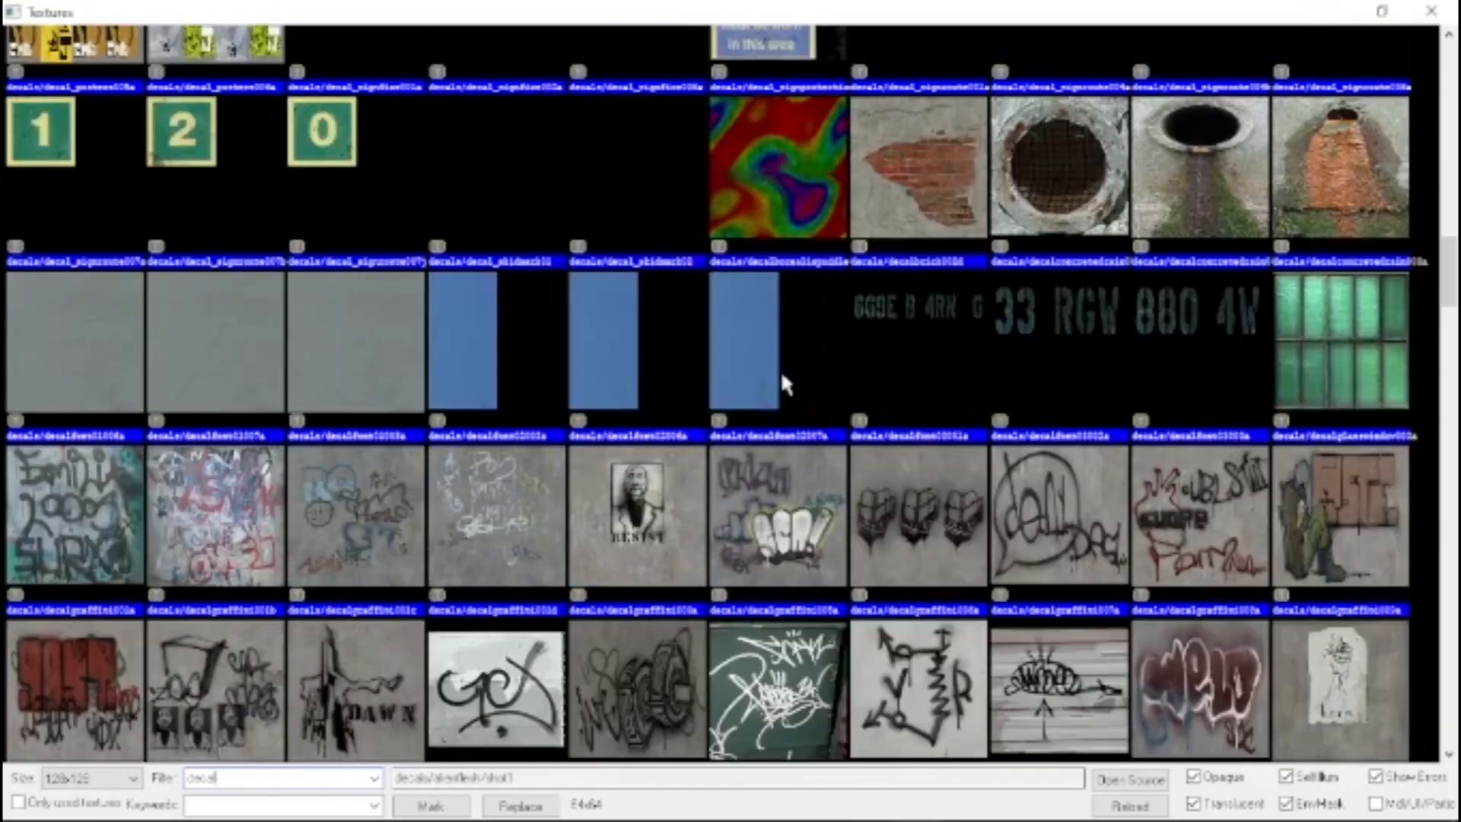
{"action": "scroll", "coordinate": [783, 382], "scroll_direction": "down", "scroll_amount": 2}
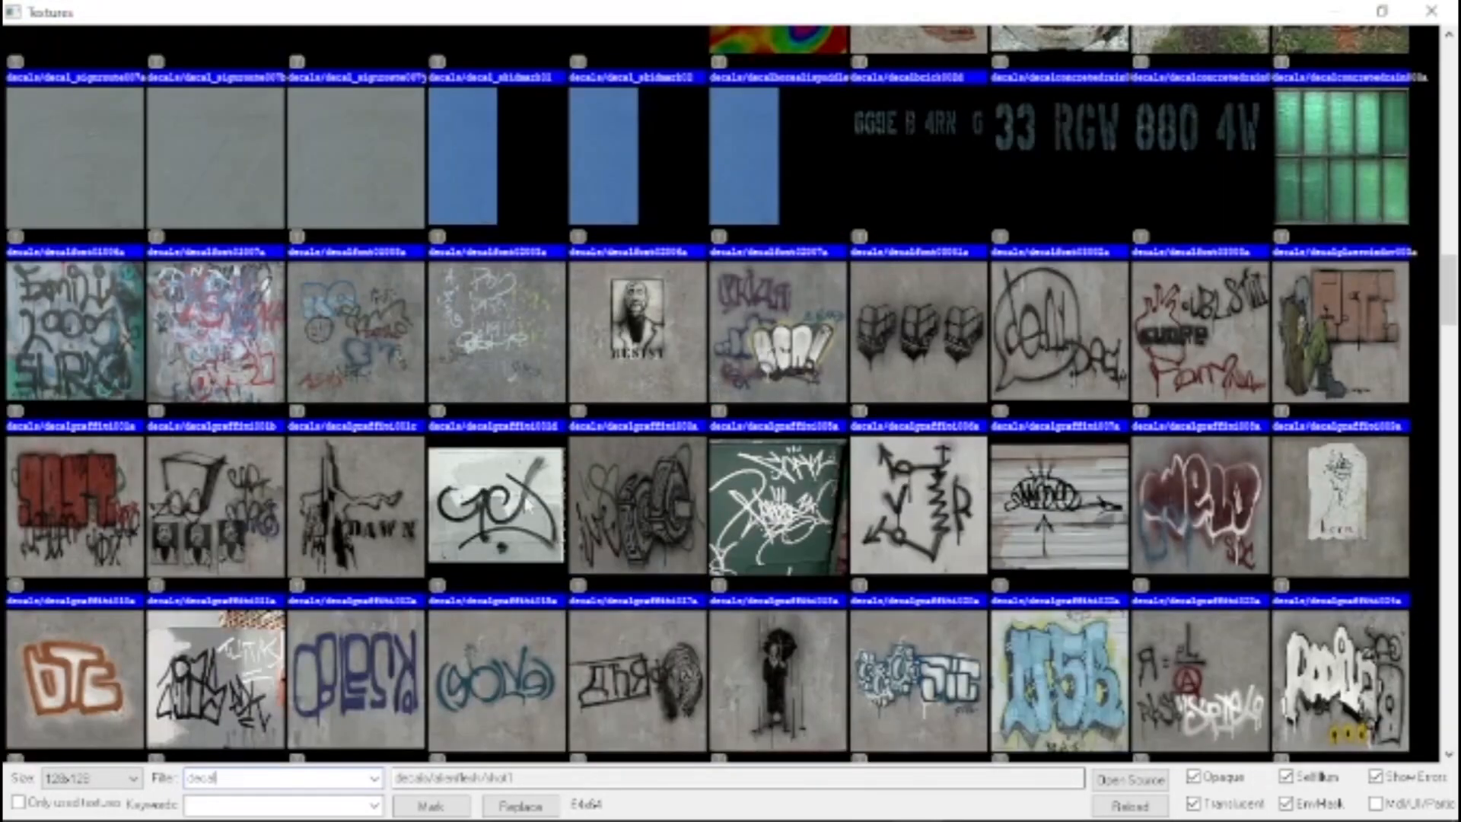
{"action": "scroll", "coordinate": [528, 504], "scroll_direction": "down", "scroll_amount": 3}
{"action": "double_click", "coordinate": [845, 177]}
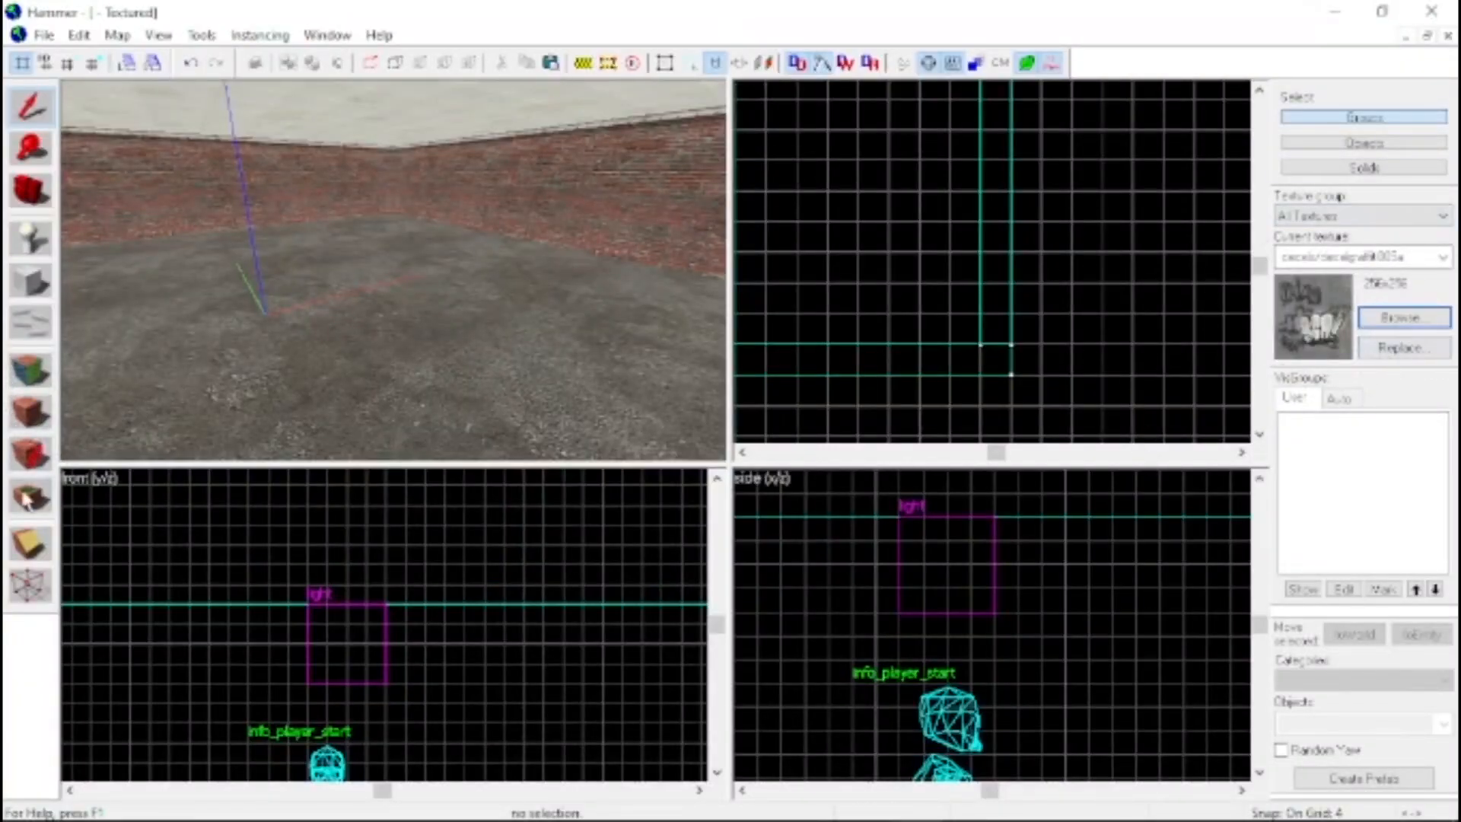
Place the chosen graffiti on the middle of the brick wall with the Decal tool
{"action": "left_click", "coordinate": [30, 454]}
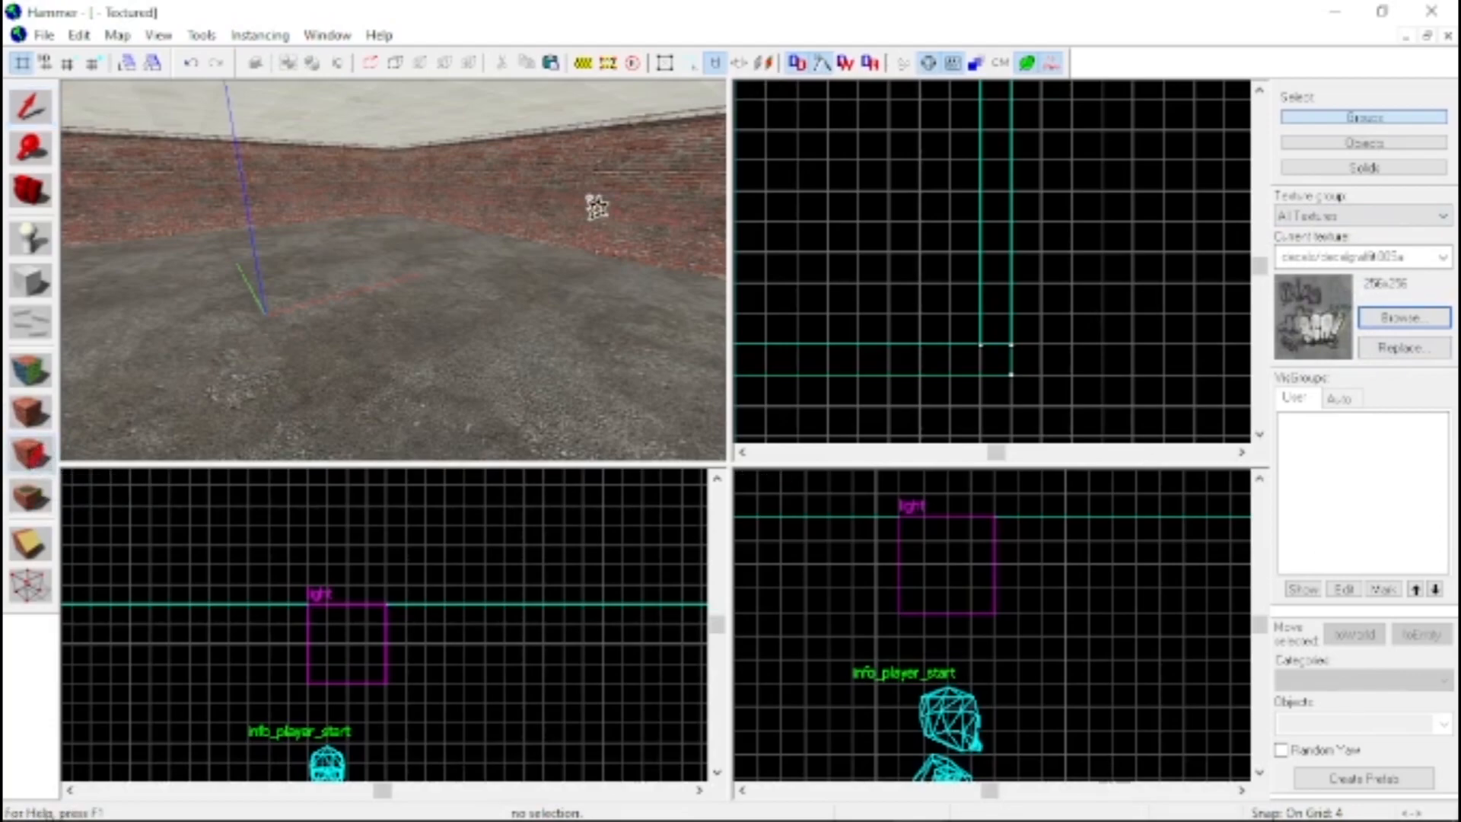
{"action": "key", "text": "z"}
{"action": "key", "text": "z"}
{"action": "left_click", "coordinate": [395, 281]}
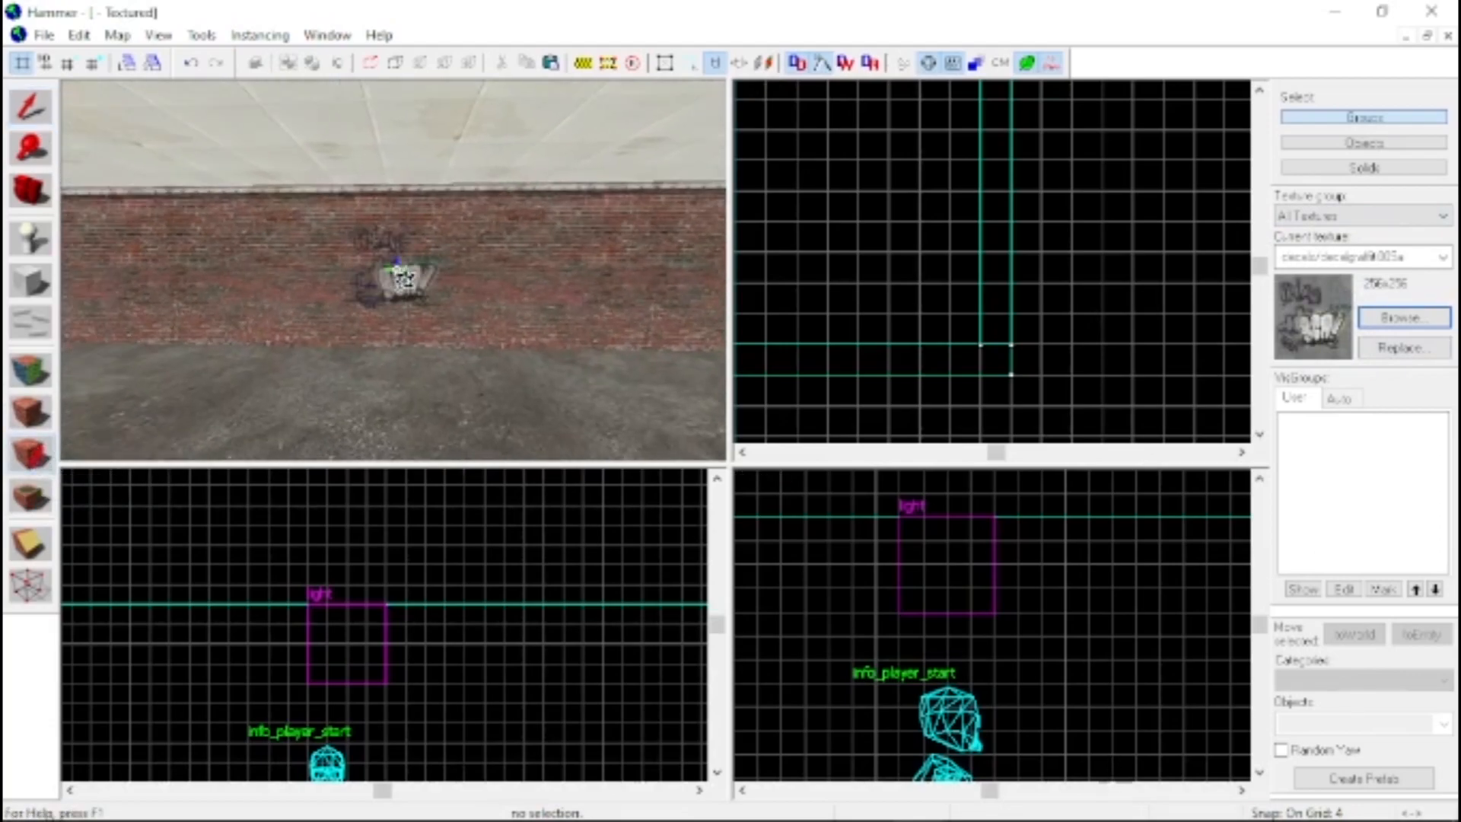
{"action": "scroll", "coordinate": [395, 274], "scroll_direction": "up", "scroll_amount": 5}
{"action": "scroll", "coordinate": [396, 270], "scroll_direction": "down", "scroll_amount": 5}
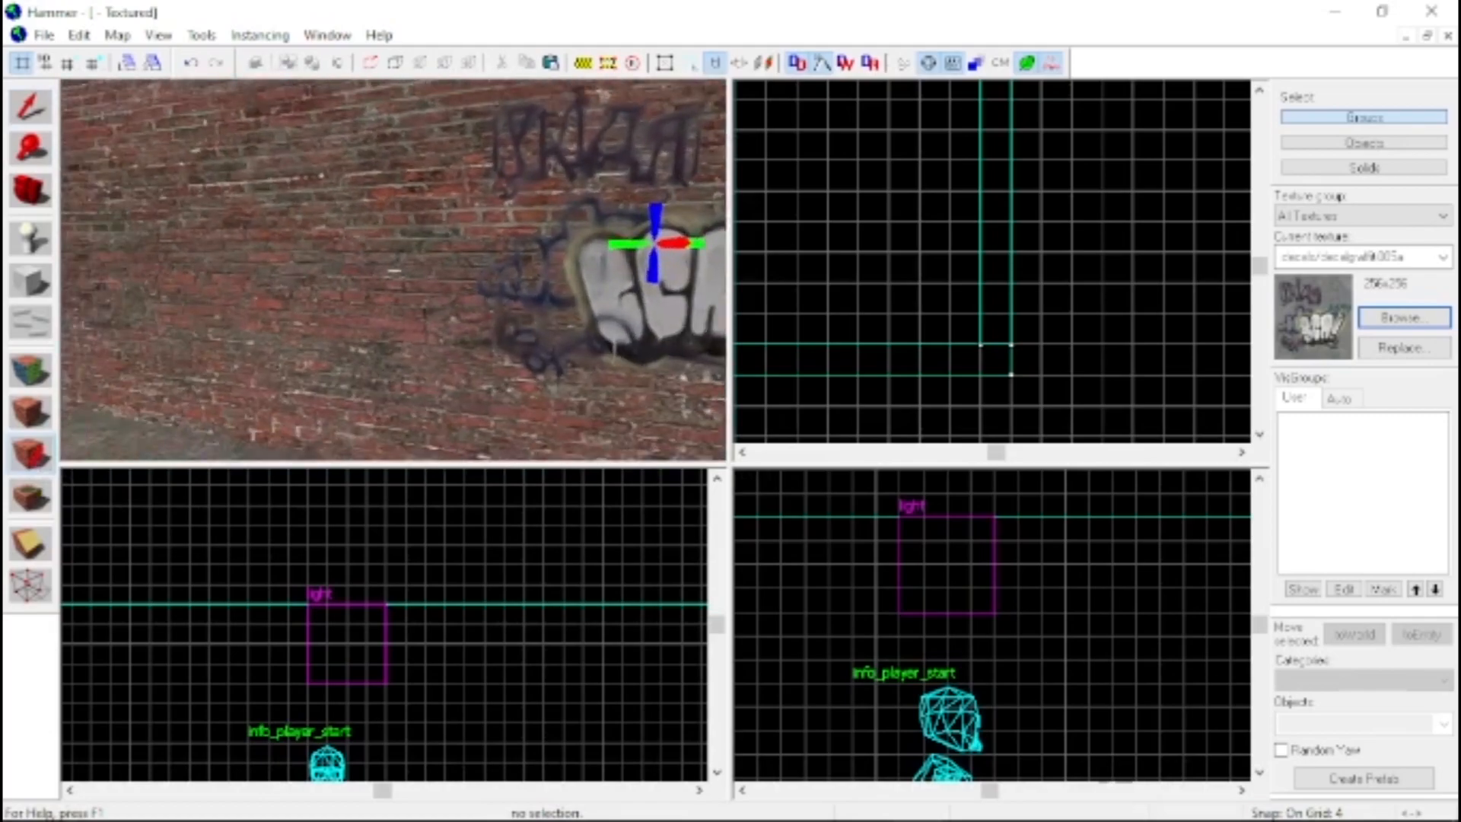
Choose the decals/decalgraffiti031a texture and place it on the brick wall beside the first graffiti
{"action": "left_click", "coordinate": [1379, 323]}
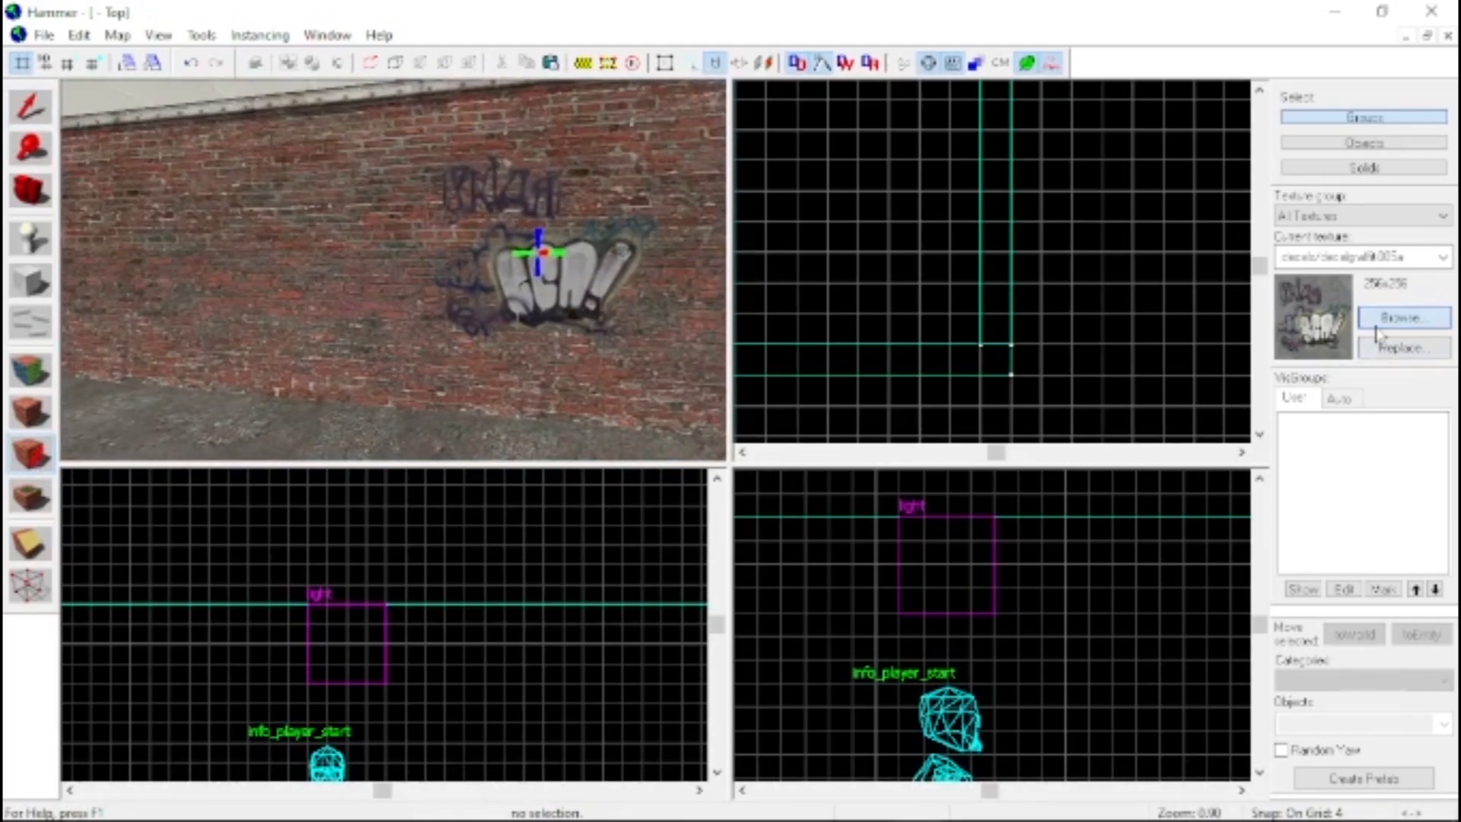
{"action": "double_click", "coordinate": [335, 415]}
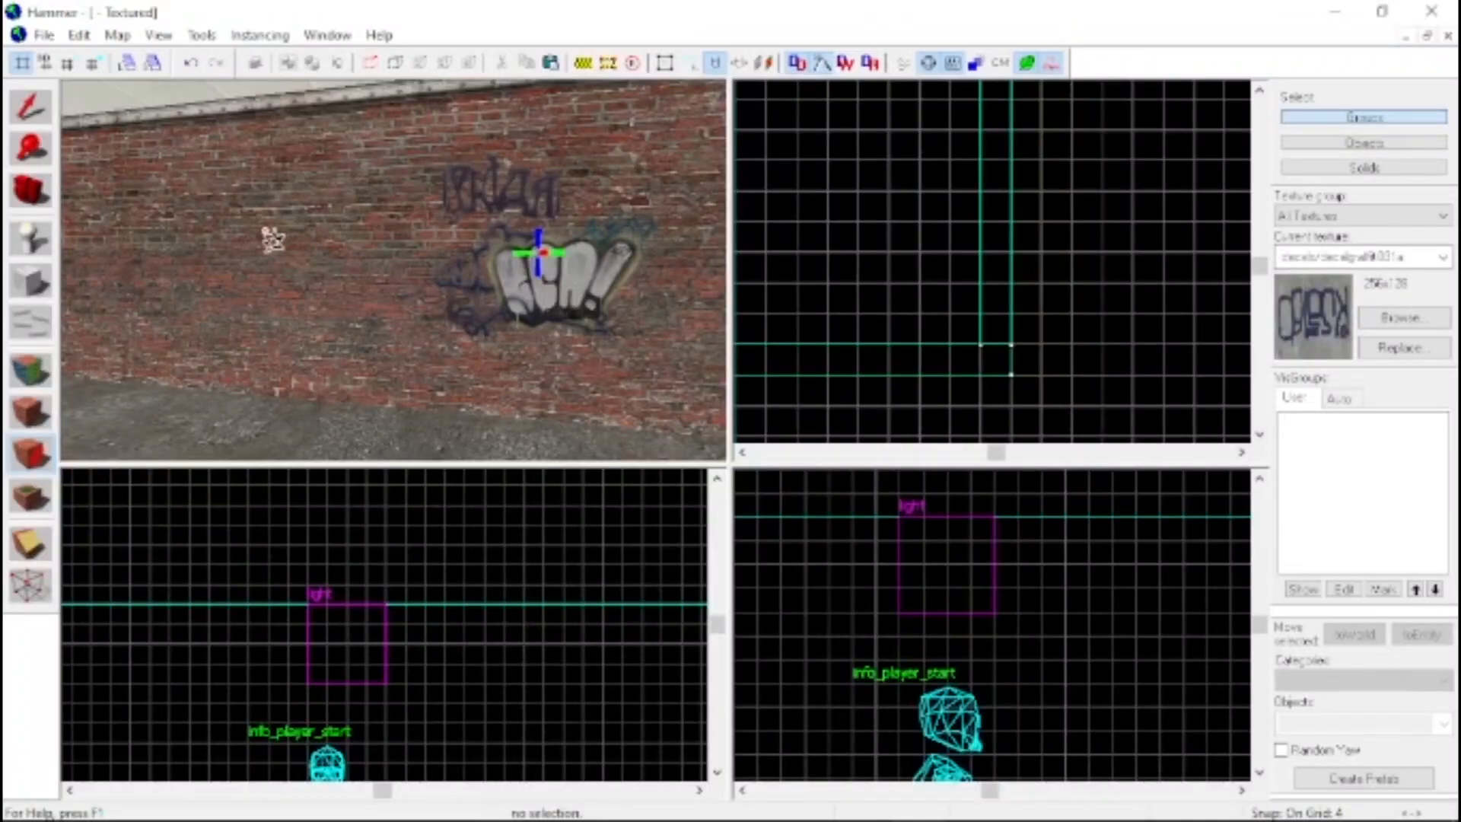
{"action": "left_click", "coordinate": [231, 198]}
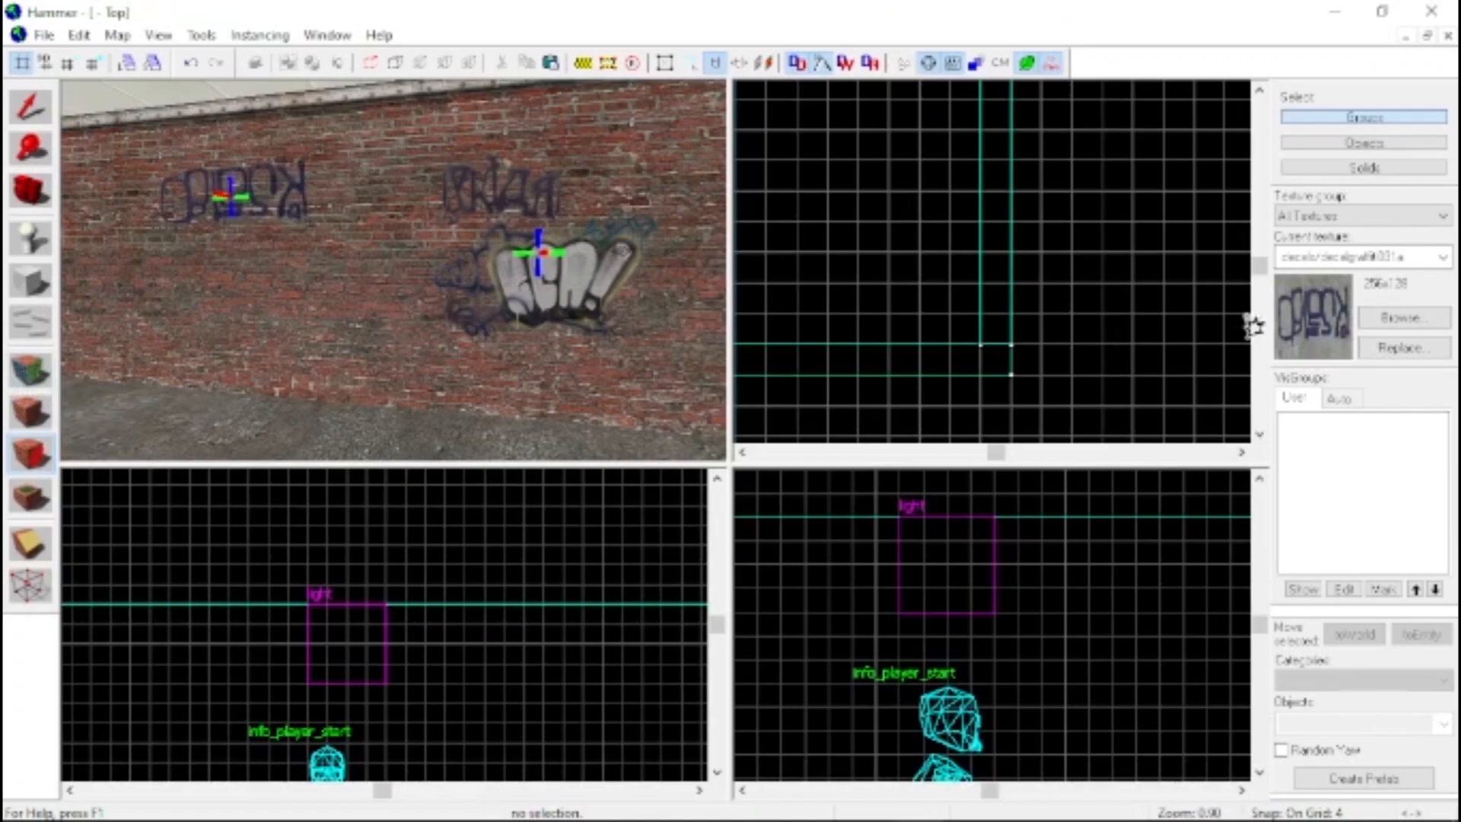
Choose the graffiti decal of two dark red figures and place it farther along the same brick wall
{"action": "left_click", "coordinate": [1399, 318]}
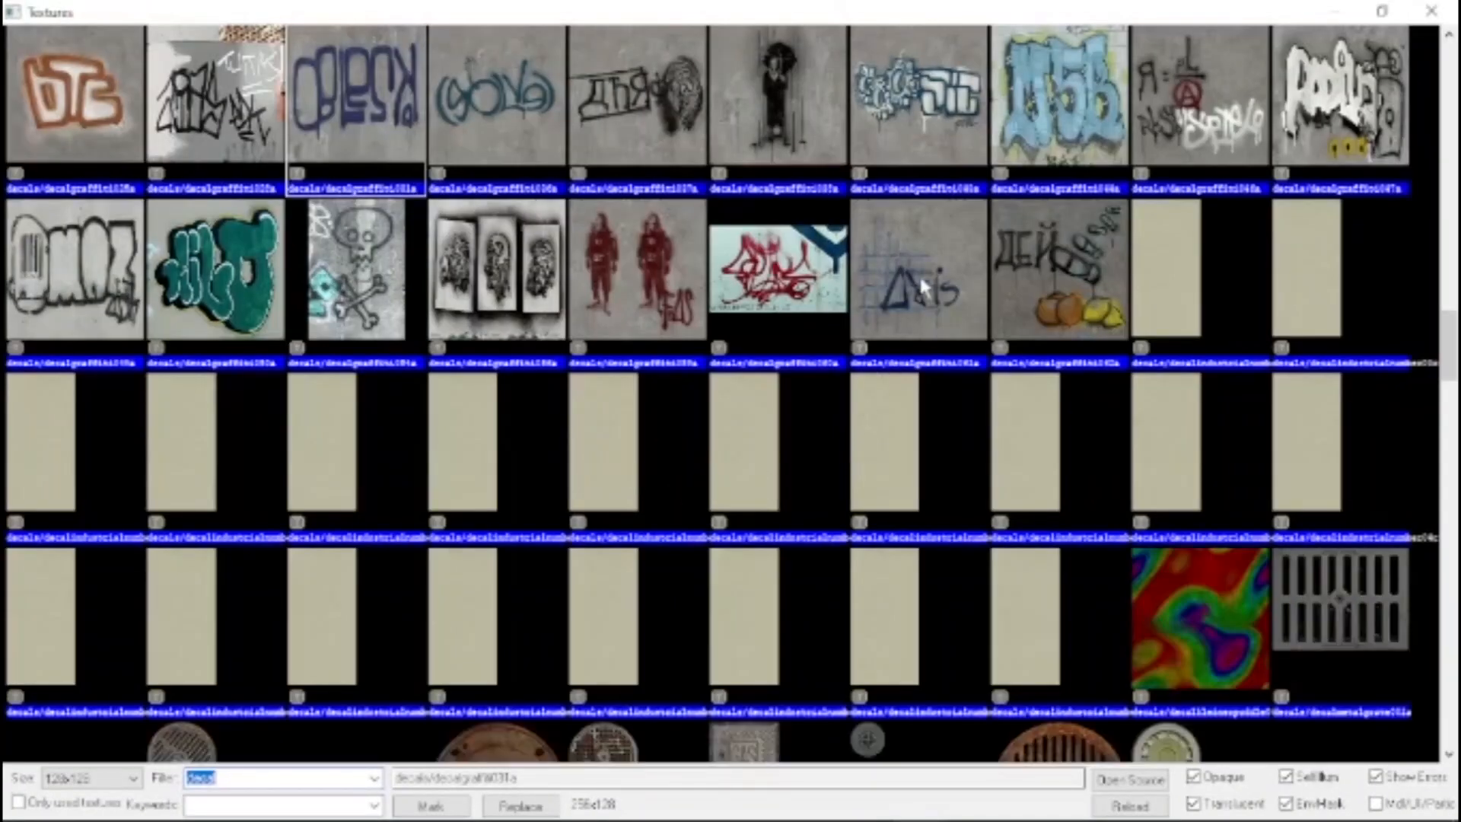
{"action": "double_click", "coordinate": [631, 279]}
{"action": "key", "text": "z"}
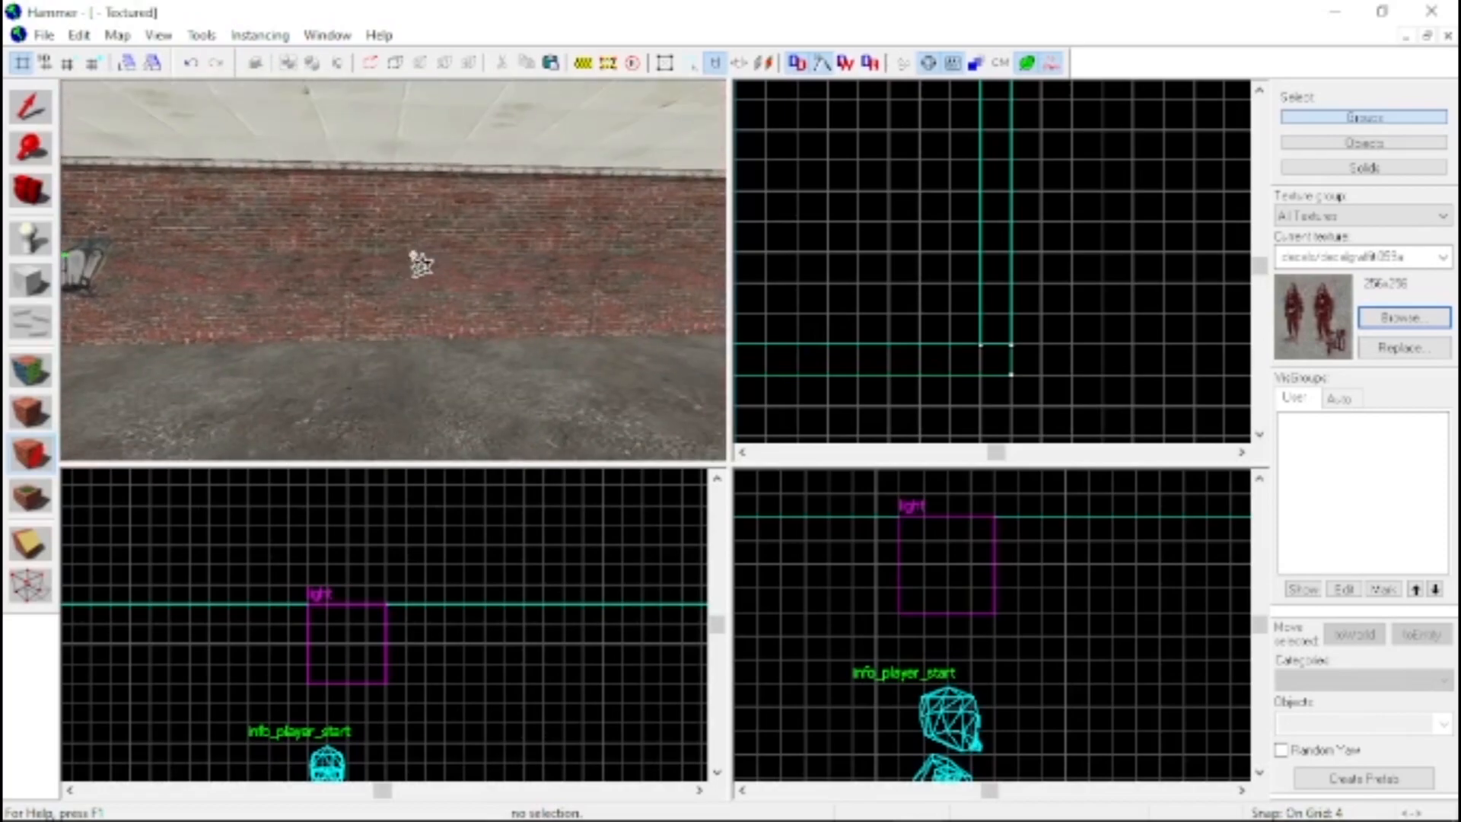
{"action": "key", "text": "ctrl+z"}
{"action": "left_click", "coordinate": [440, 292]}
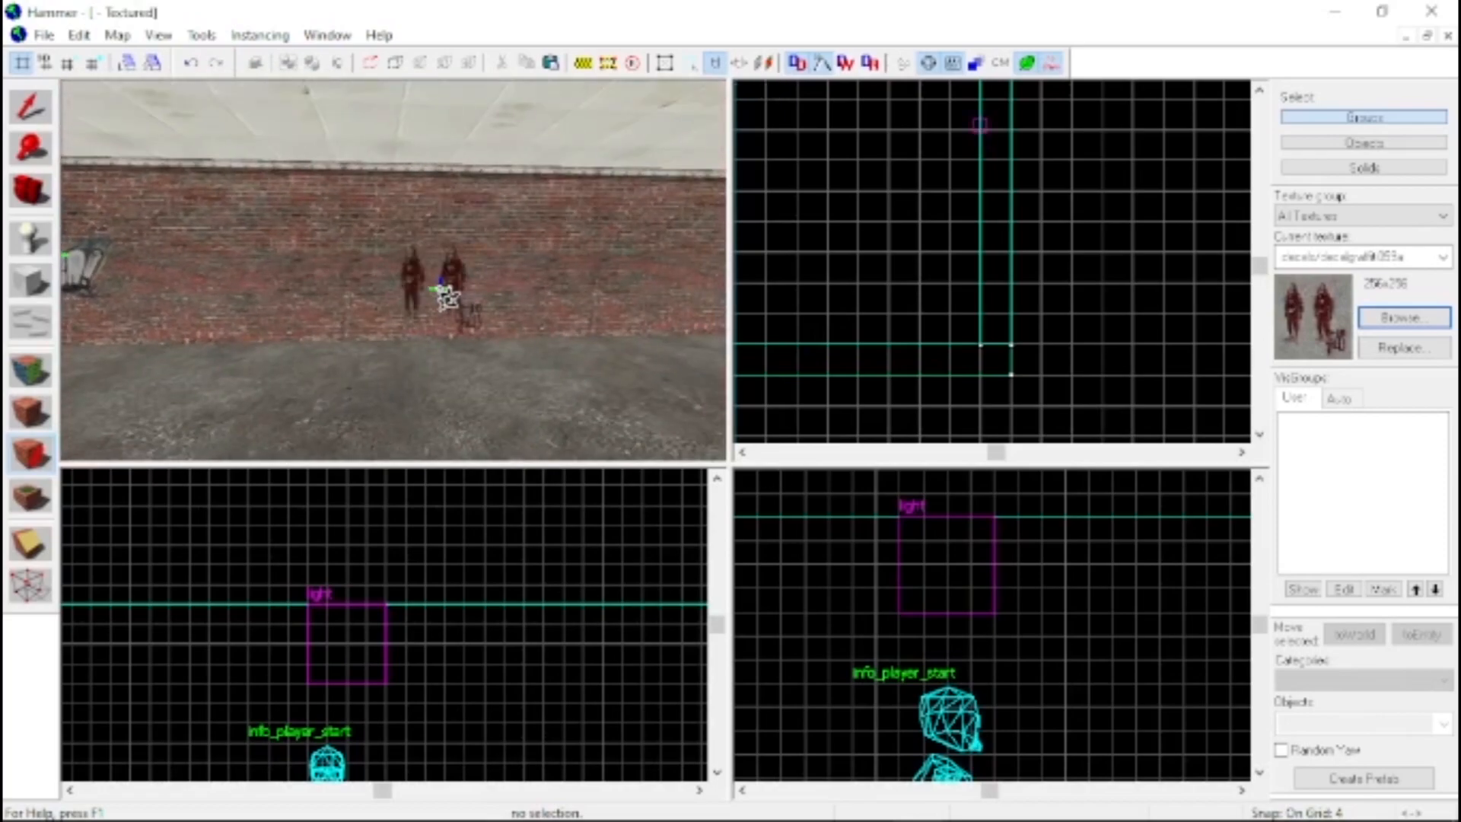
Choose the decals/bloodstain_003 texture and place it on the floor in front of the graffiti wall
{"action": "key", "text": "z"}
{"action": "key", "text": "w"}
{"action": "key", "text": "s"}
{"action": "key", "text": "z"}
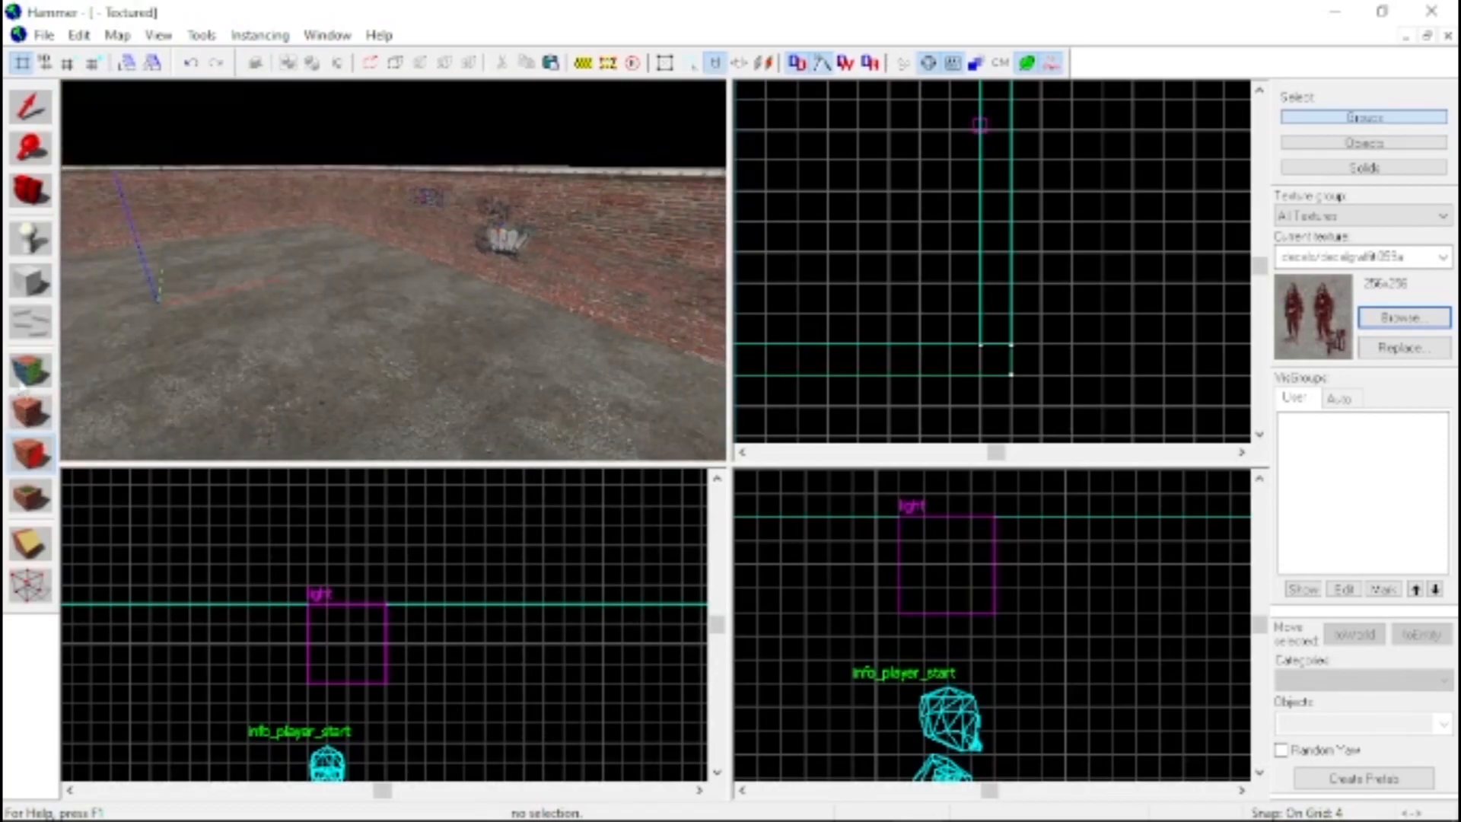
{"action": "key", "text": "w"}
{"action": "left_click", "coordinate": [1400, 319]}
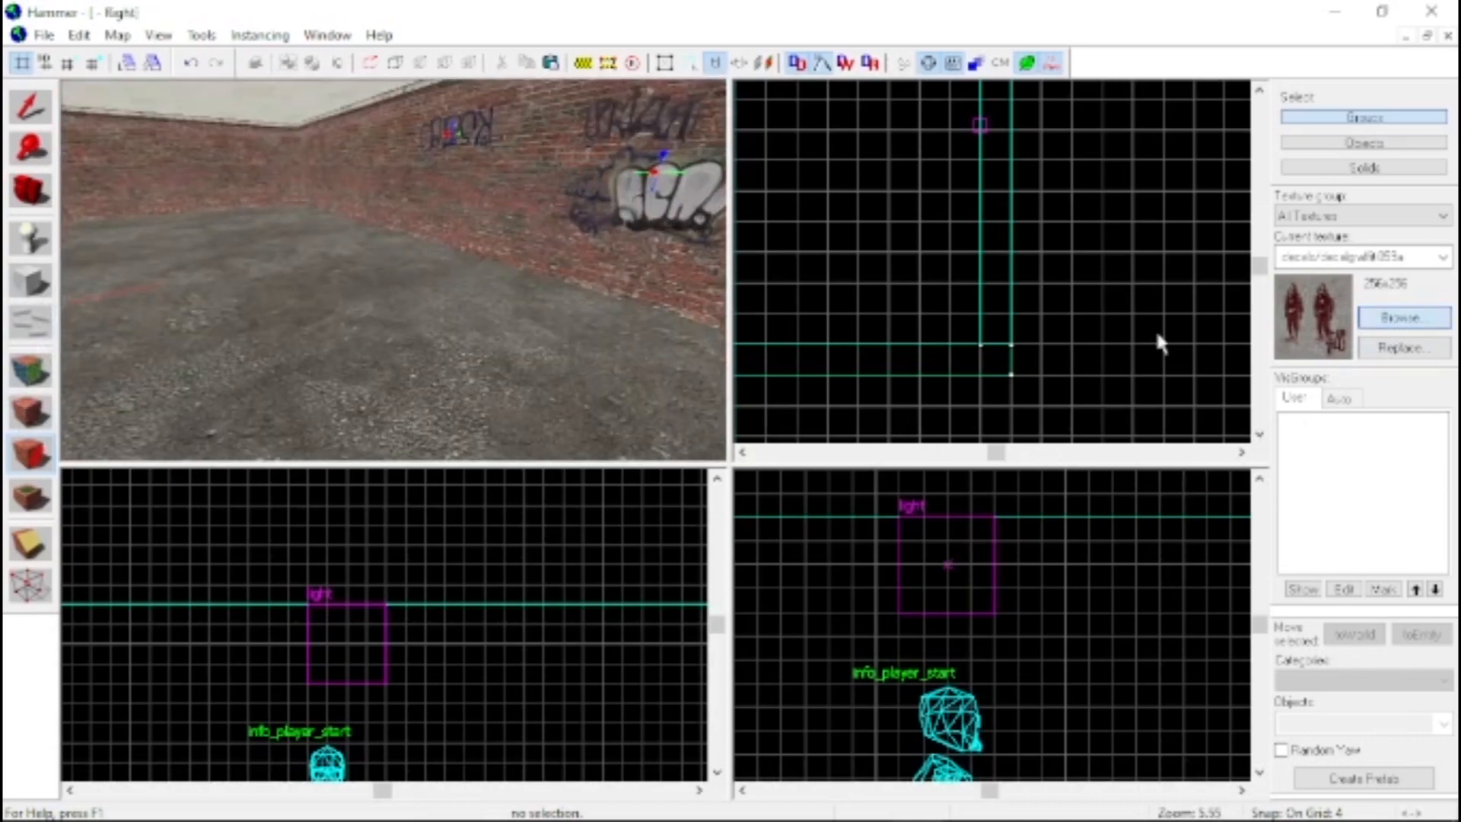
{"action": "scroll", "coordinate": [448, 369], "scroll_direction": "up", "scroll_amount": 4}
{"action": "scroll", "coordinate": [448, 369], "scroll_direction": "up", "scroll_amount": 10}
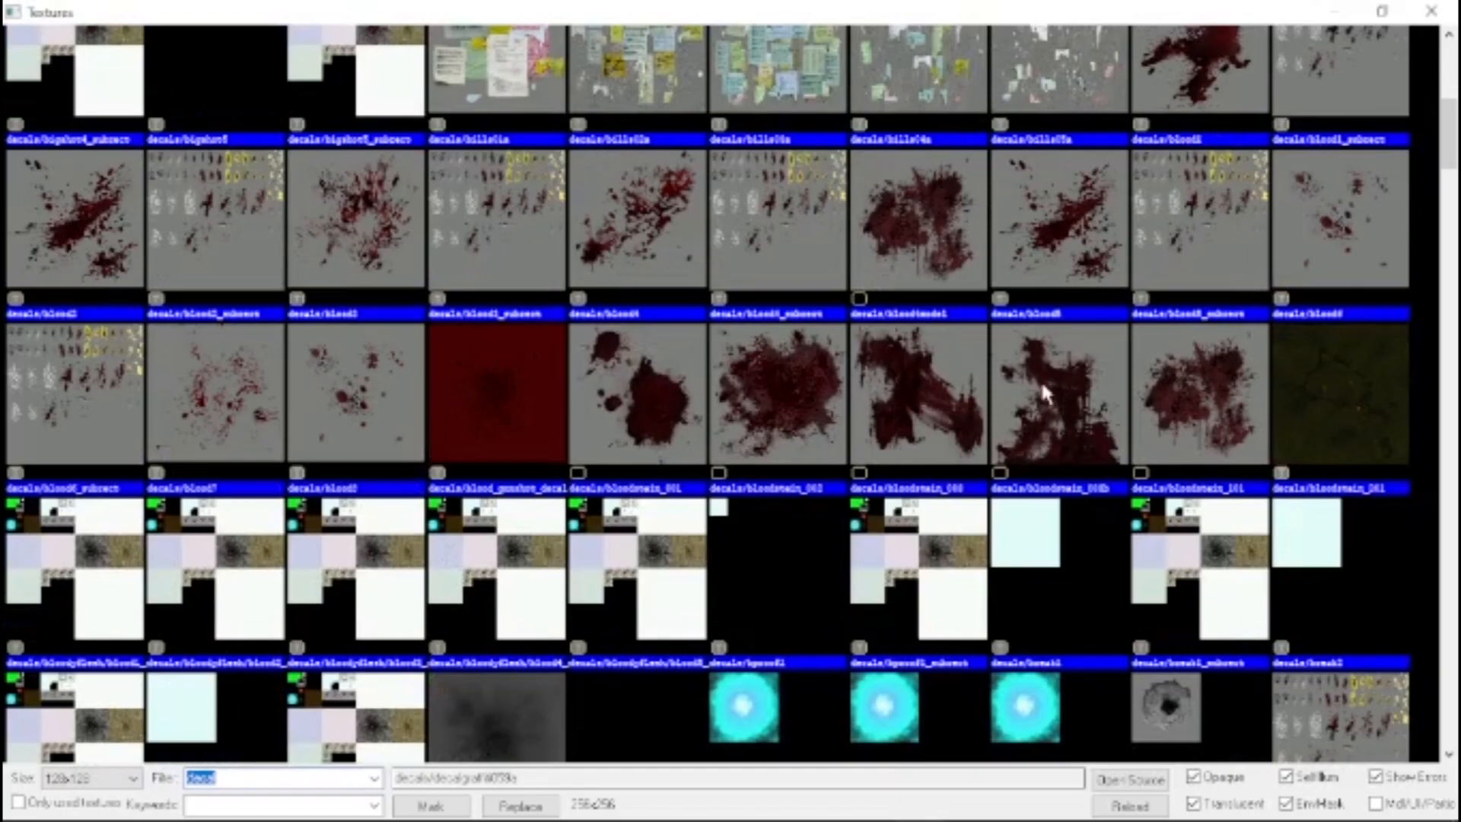
{"action": "double_click", "coordinate": [961, 394]}
{"action": "key", "text": "z"}
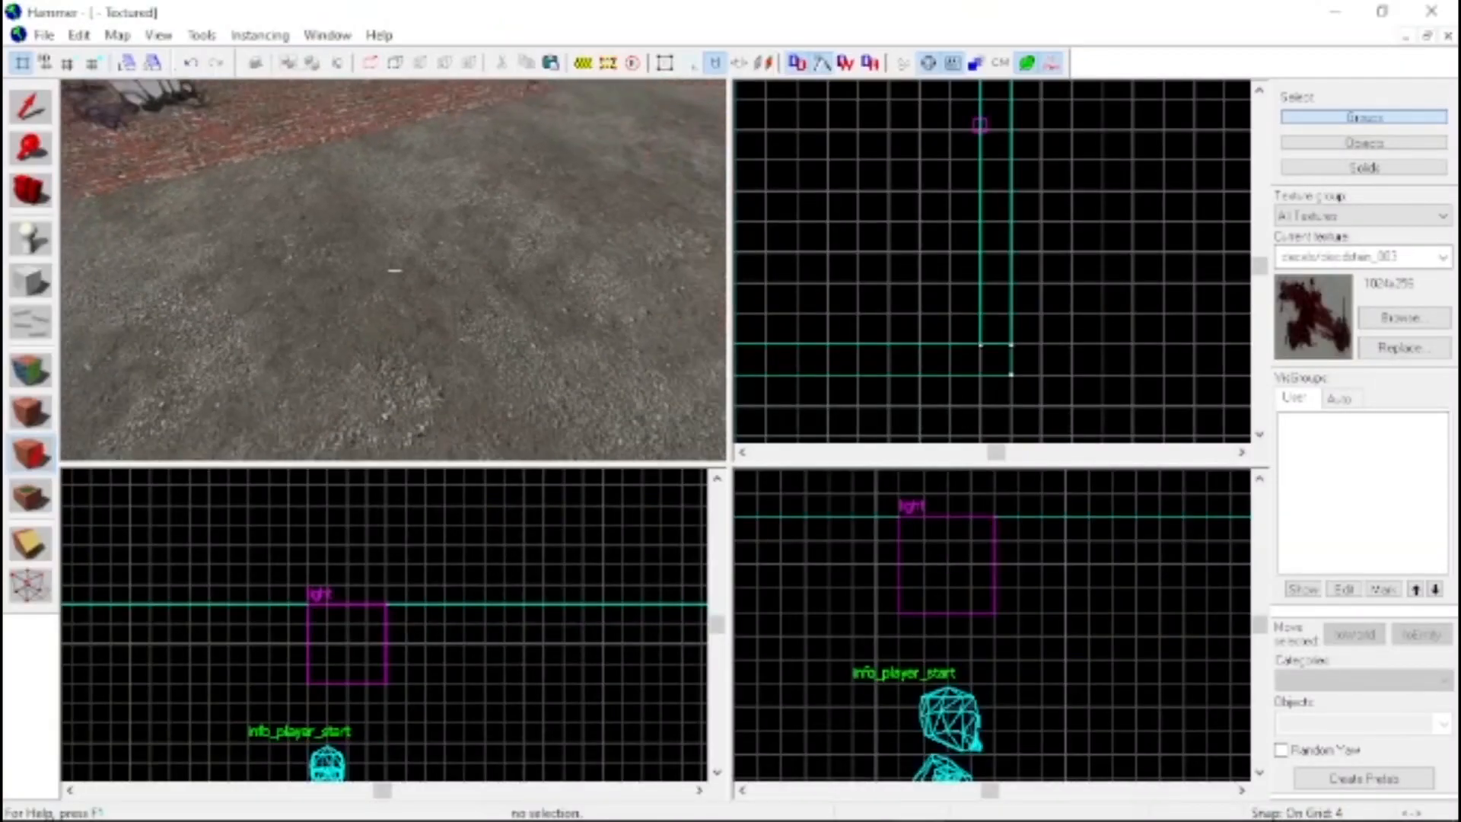
{"action": "left_click", "coordinate": [407, 306]}
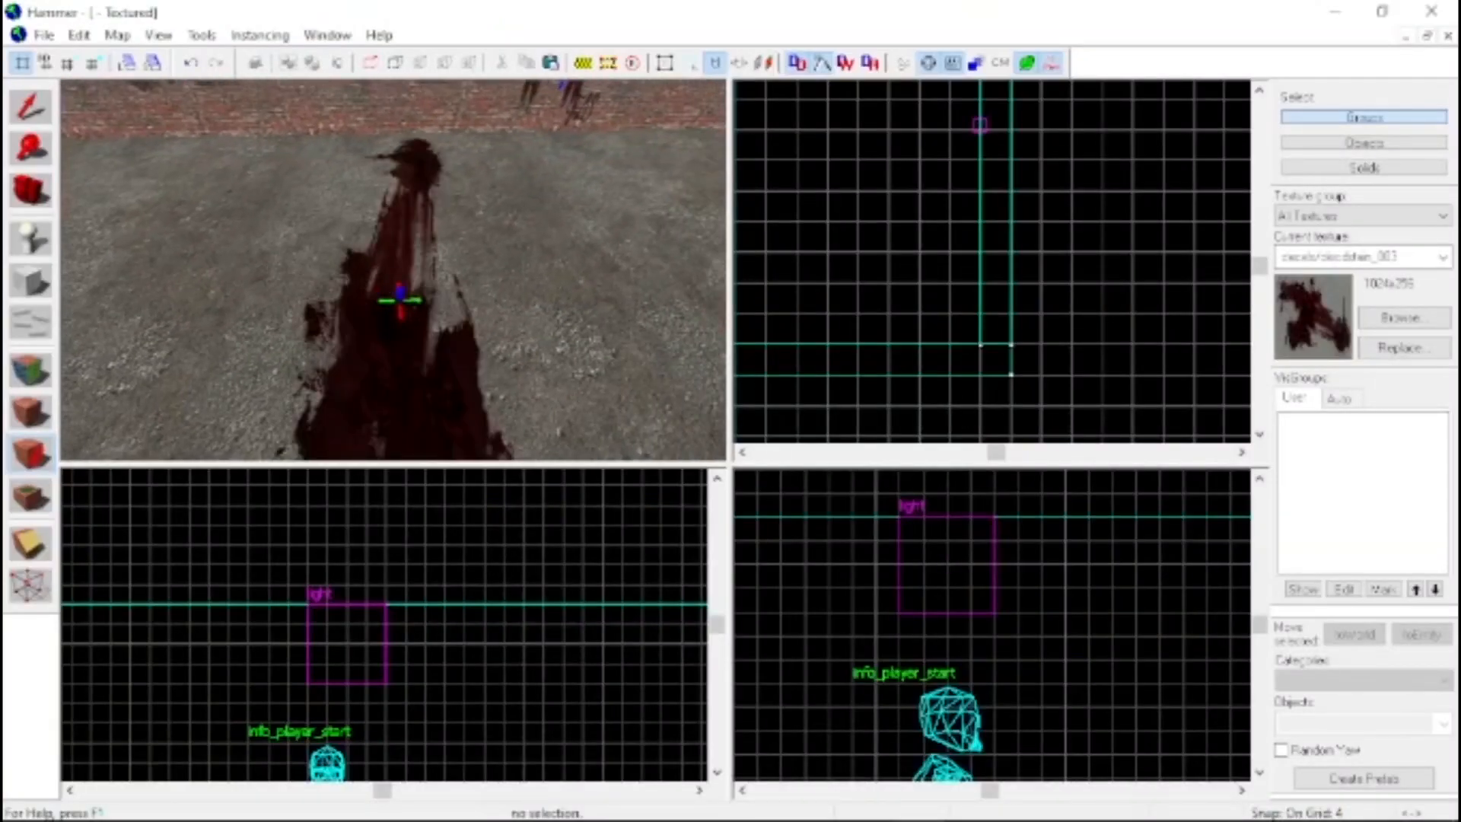
Choose decals/bloodstain_002 and place it at the wall's base, where the floor's blood trail meets the bricks
{"action": "key", "text": "z"}
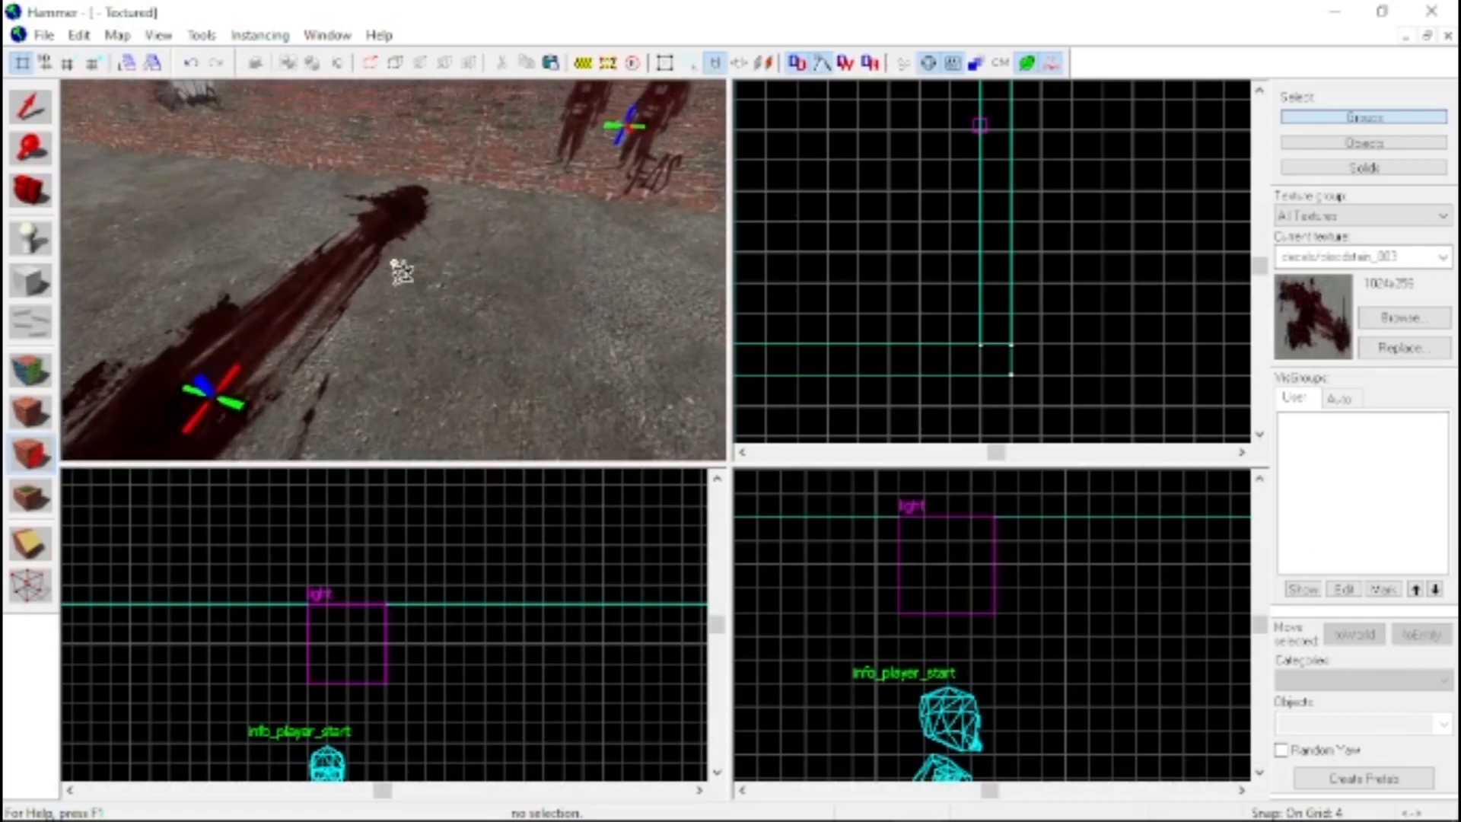
{"action": "left_click", "coordinate": [404, 266]}
{"action": "key", "text": "z"}
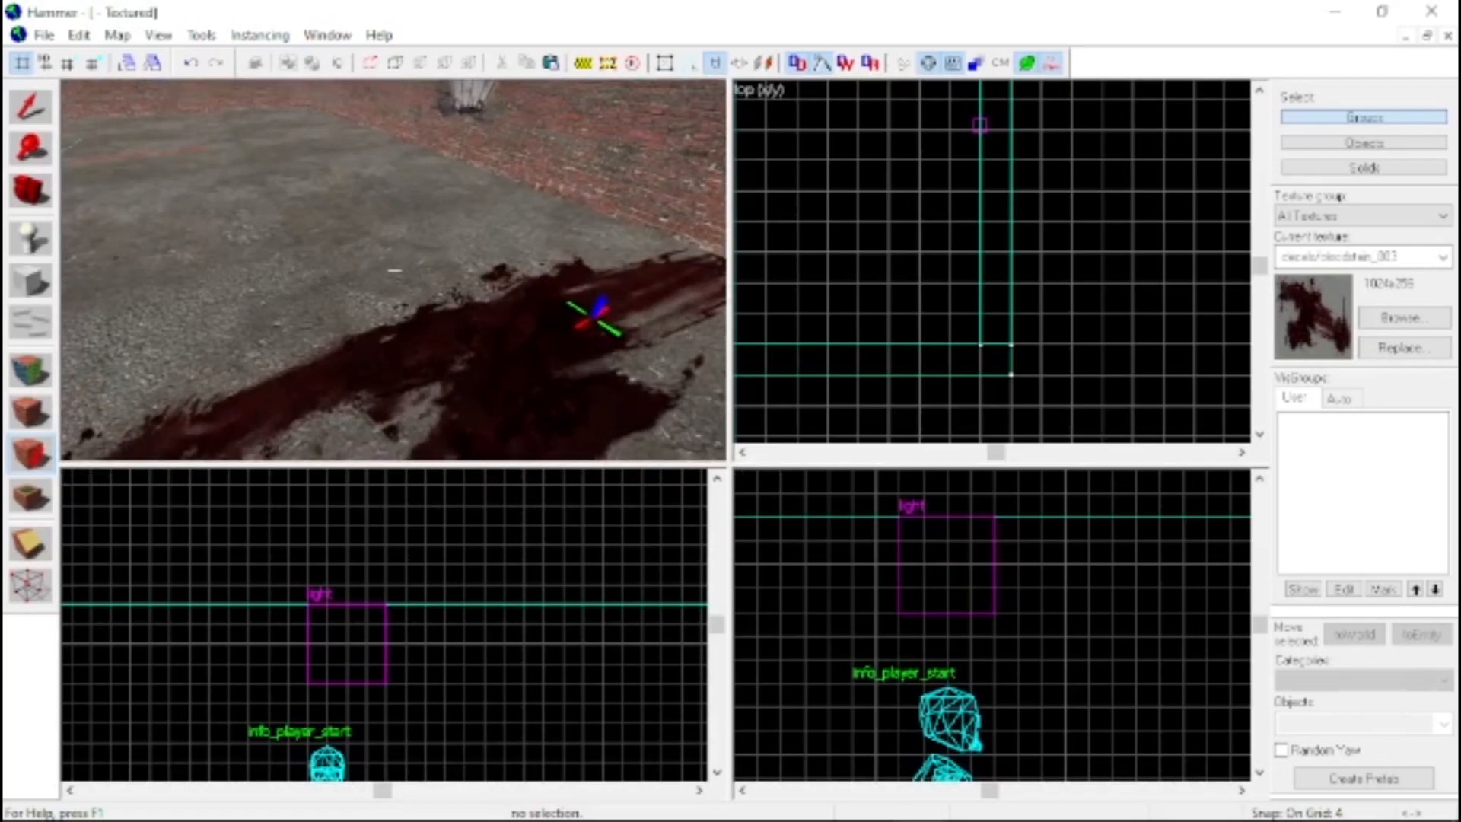
{"action": "key", "text": "z"}
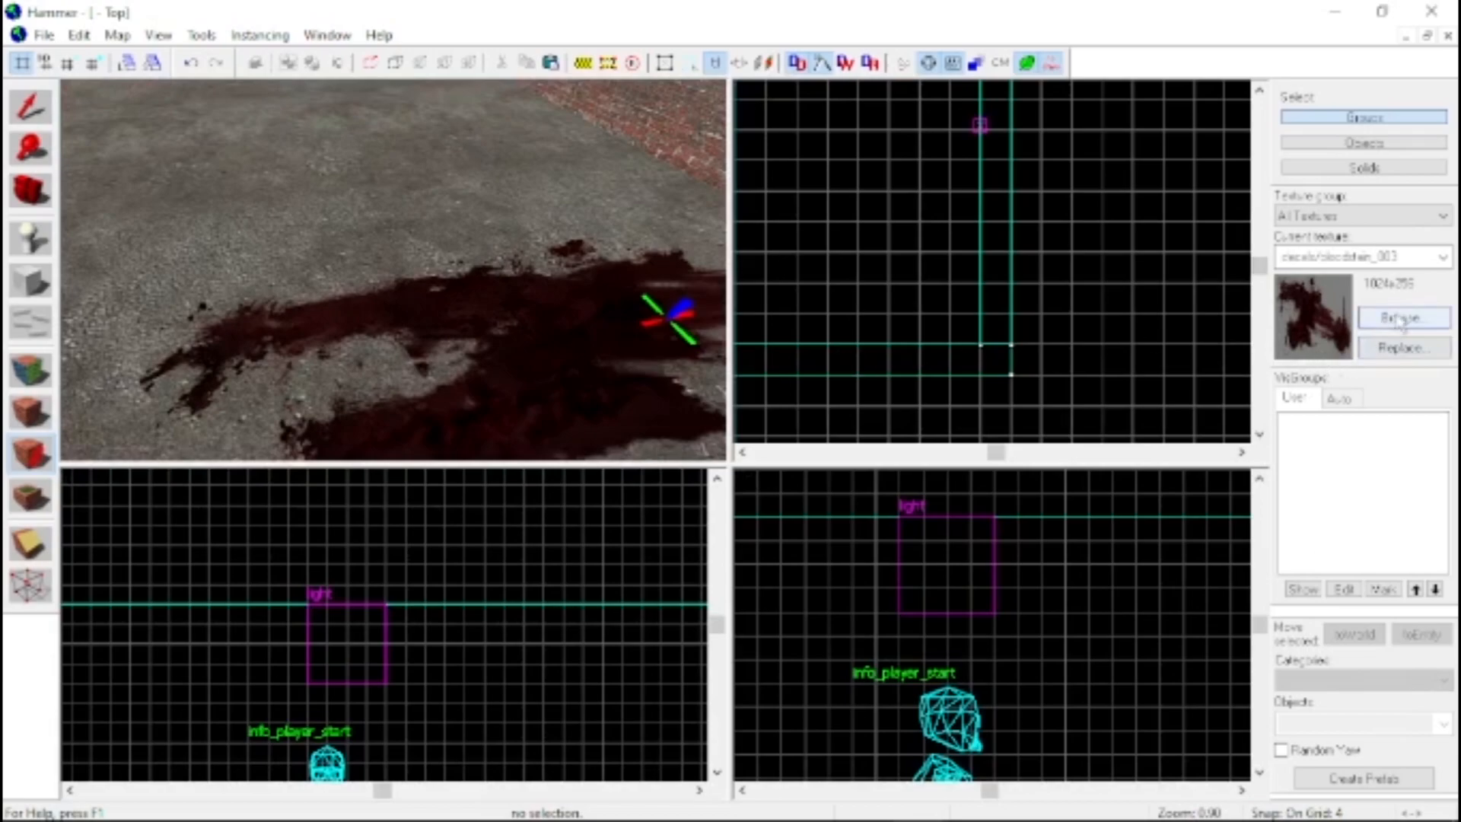
{"action": "left_click", "coordinate": [1400, 317]}
{"action": "double_click", "coordinate": [786, 106]}
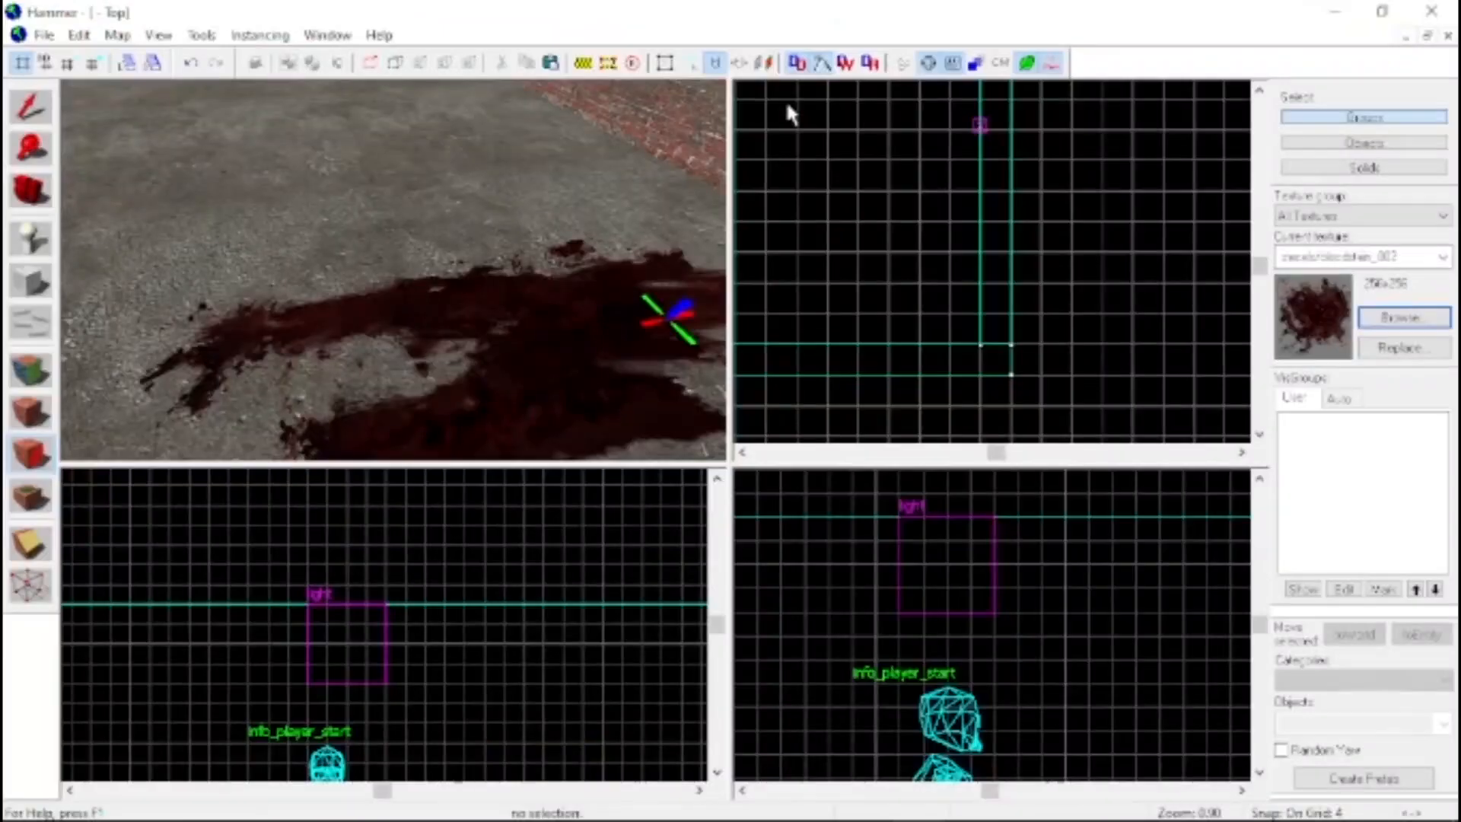
{"action": "key", "text": "z"}
{"action": "key", "text": "z"}
{"action": "left_click", "coordinate": [369, 295]}
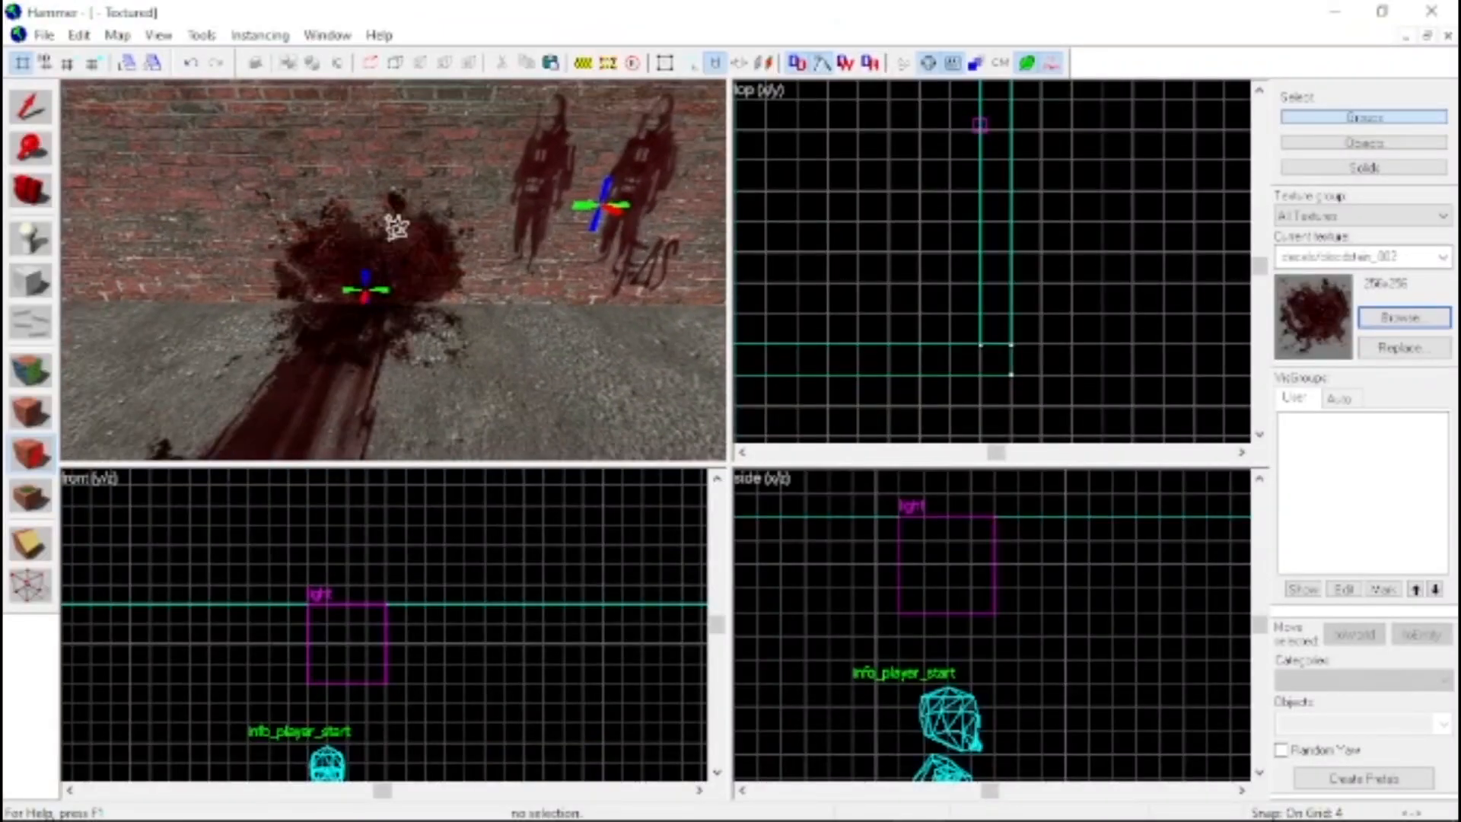
Add two more bloodstain_002 decals on the brick wall, beside and above the splatter at its base
{"action": "key", "text": "d"}
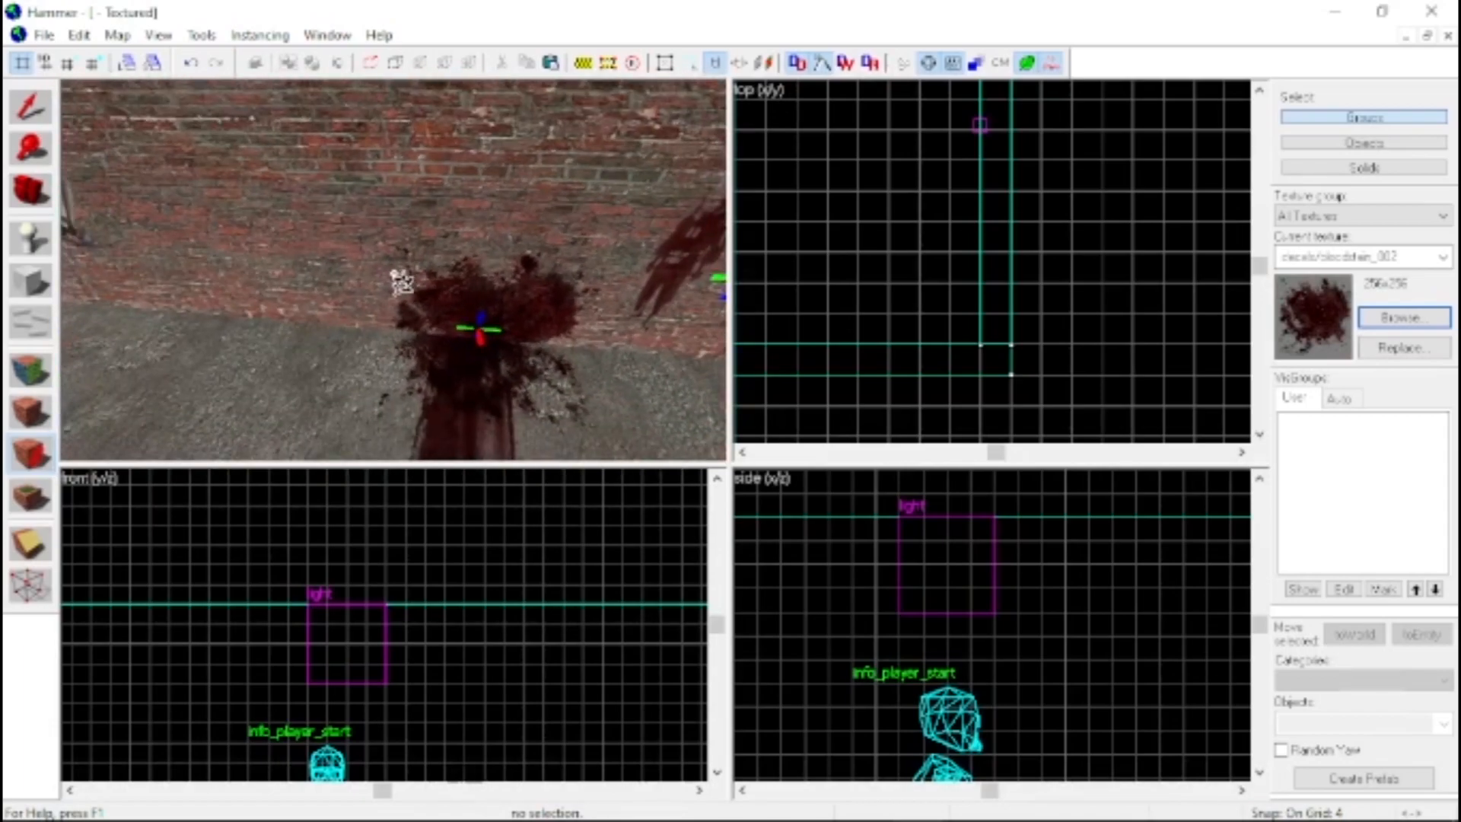
{"action": "left_click", "coordinate": [405, 301]}
{"action": "left_click", "coordinate": [481, 235]}
{"action": "key", "text": "z"}
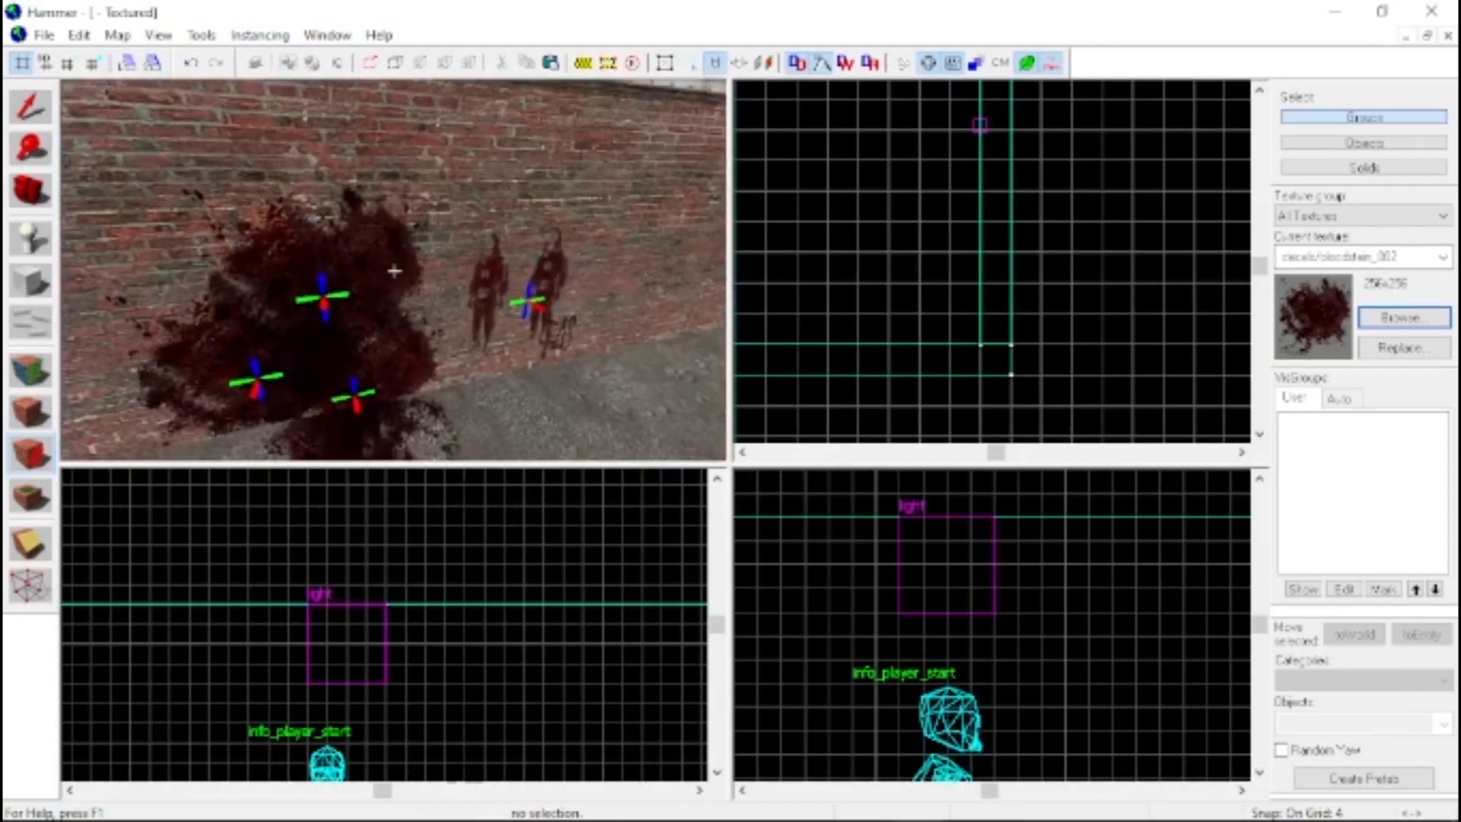
Place another info_player_start entity on the floor's blood trail in front of the splattered wall
{"action": "key", "text": "s"}
{"action": "key", "text": "d"}
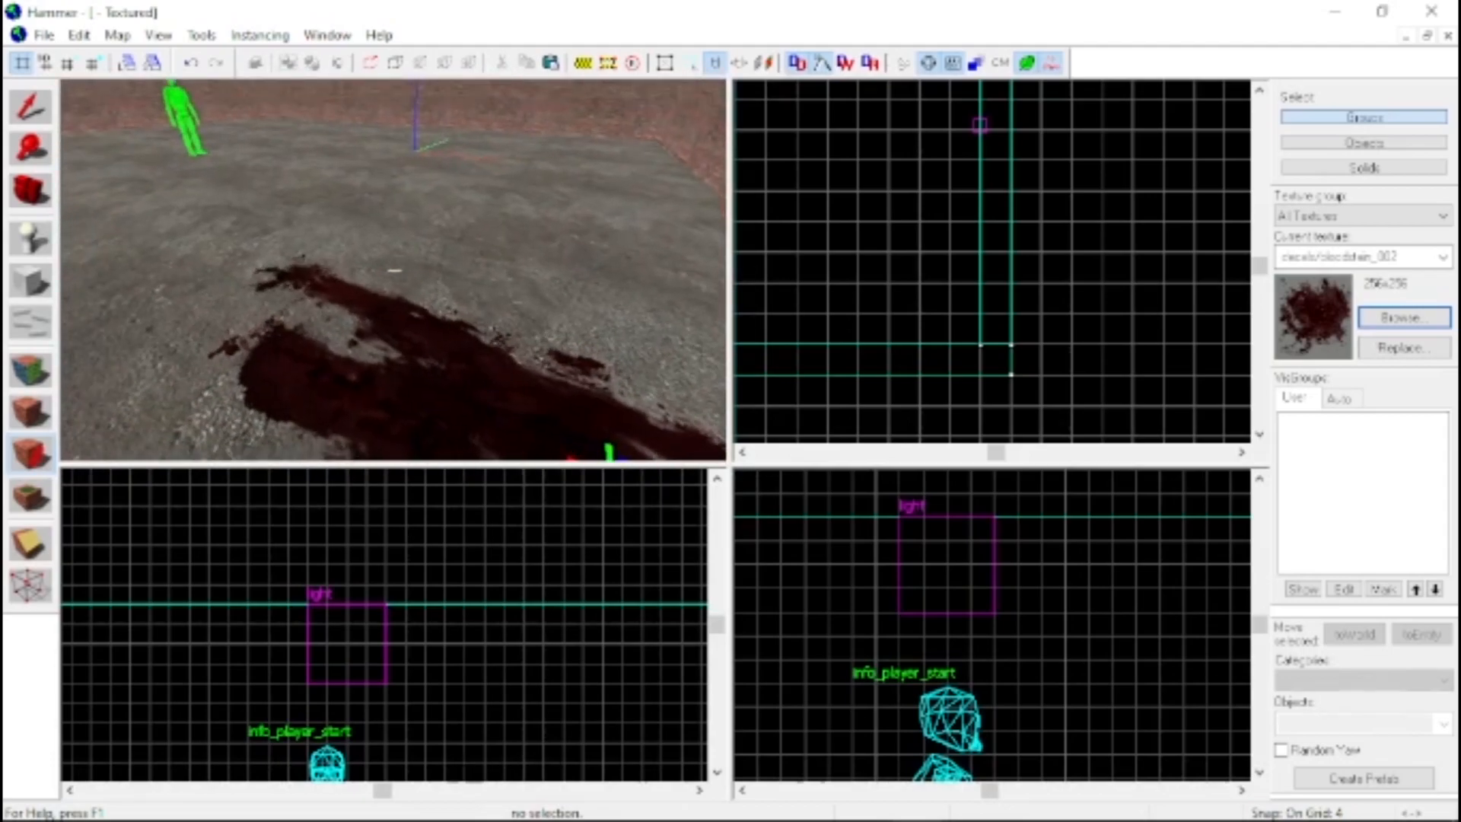
{"action": "key", "text": "a"}
{"action": "key", "text": "d"}
{"action": "key", "text": "z"}
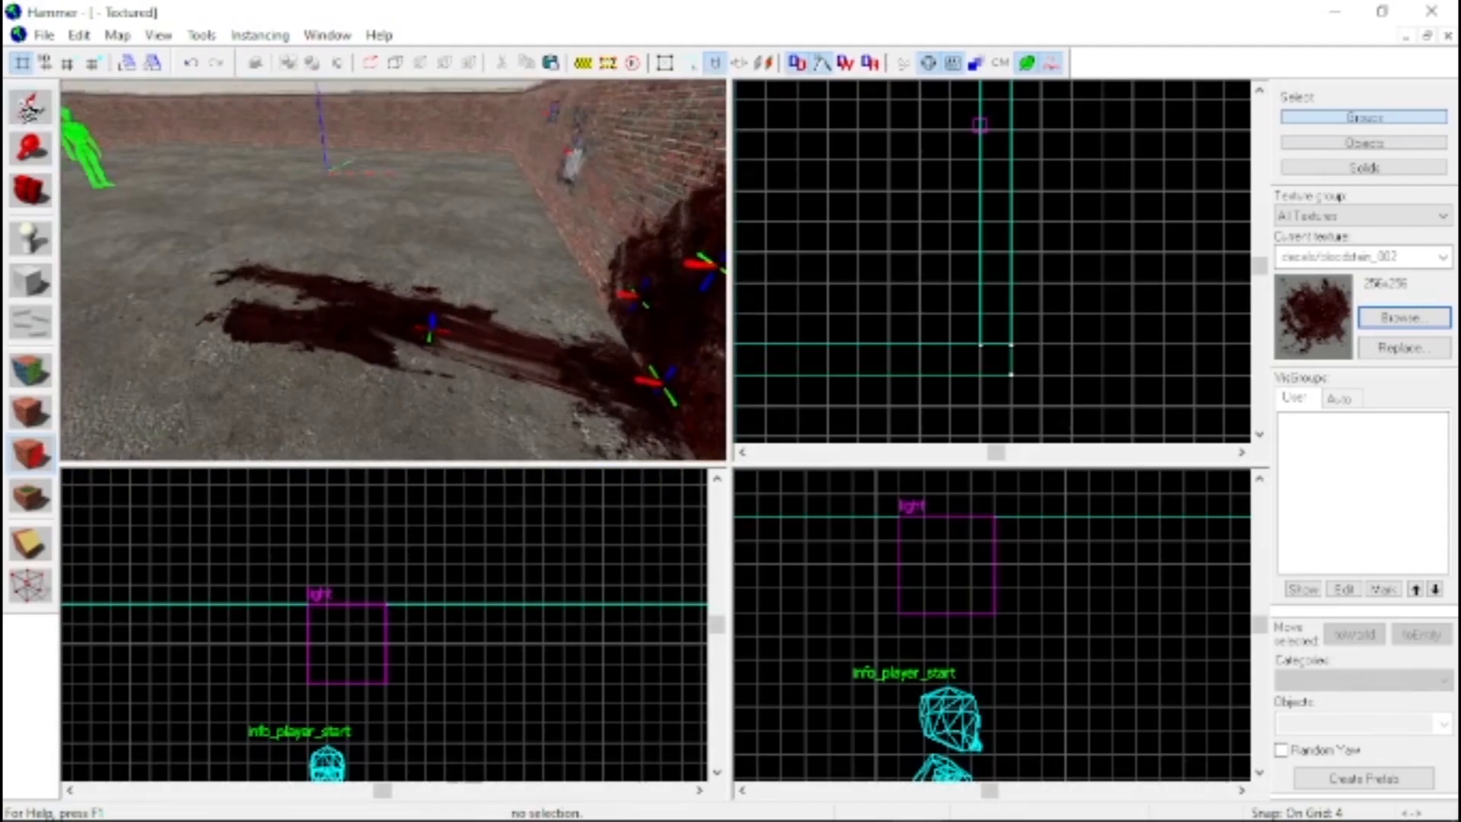
{"action": "left_click", "coordinate": [31, 110]}
{"action": "key", "text": "z"}
{"action": "key", "text": "a"}
{"action": "key", "text": "z"}
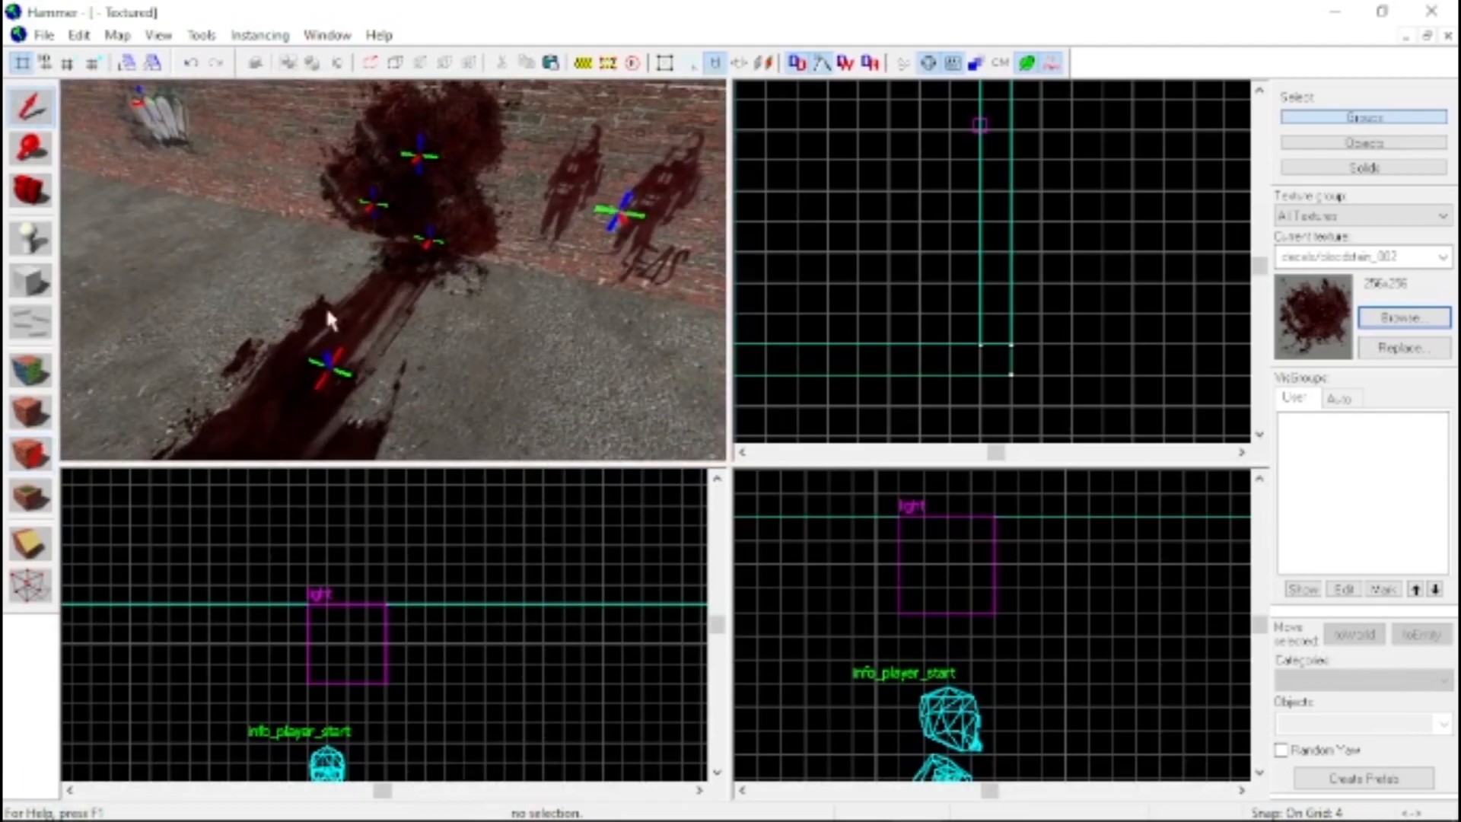
{"action": "left_click", "coordinate": [31, 238]}
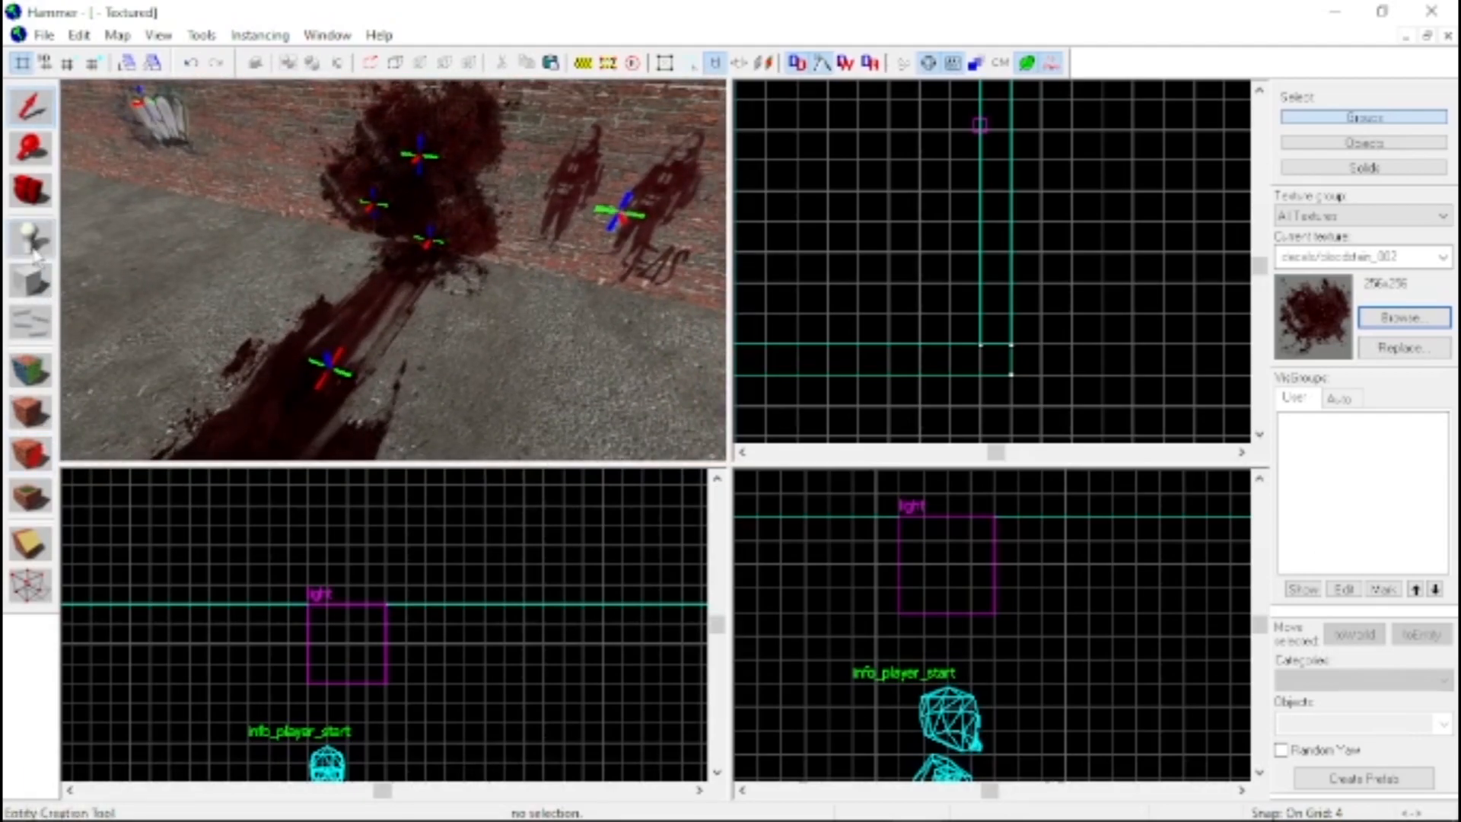
Change the new info_player_start entity on the blood trail to the prop_physics class and apply it
{"action": "left_click", "coordinate": [46, 122]}
{"action": "double_click", "coordinate": [300, 196]}
{"action": "double_click", "coordinate": [549, 258]}
{"action": "type", "text": "prop"}
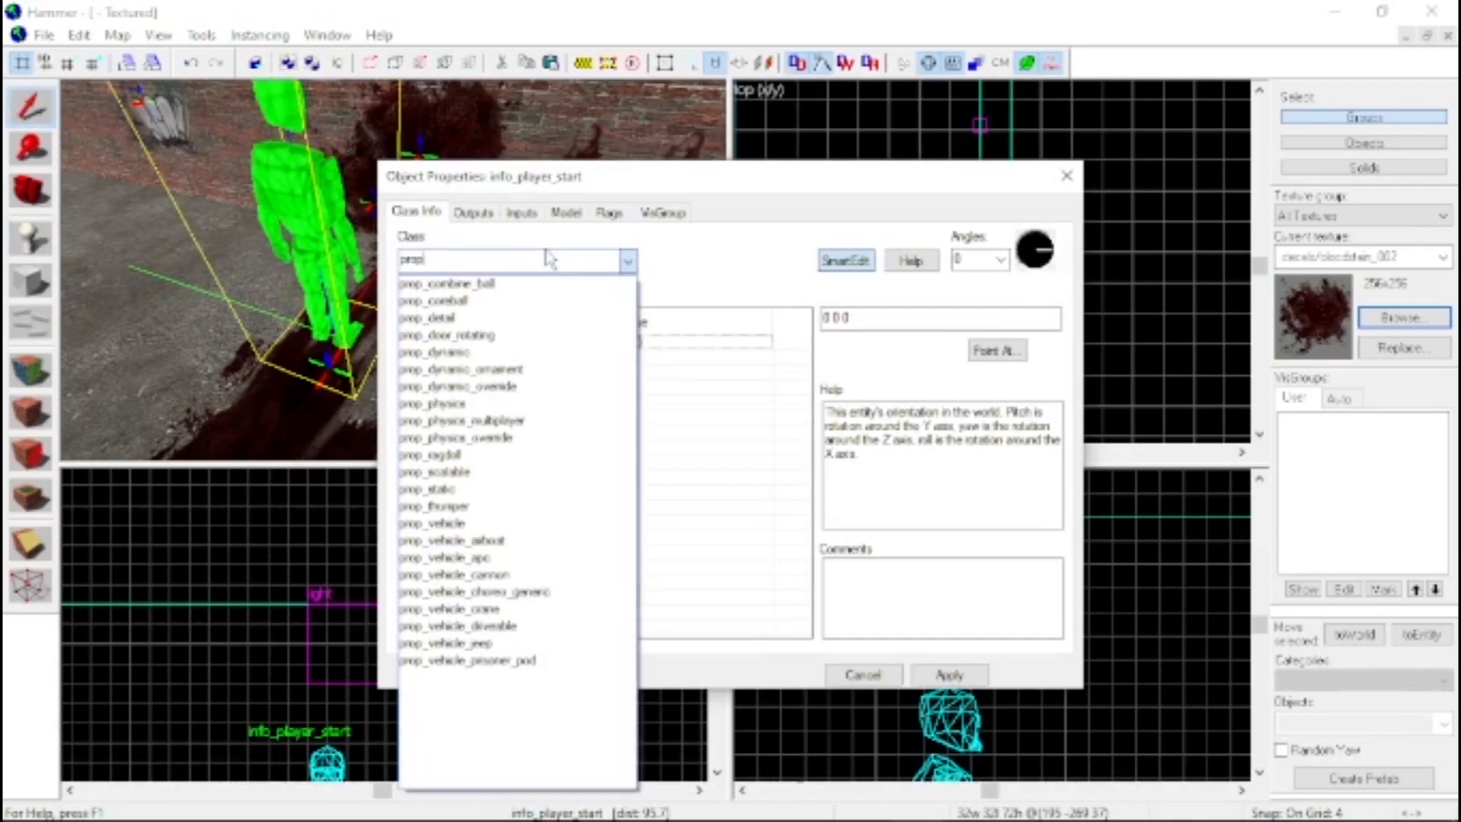
{"action": "type", "text": "_ph"}
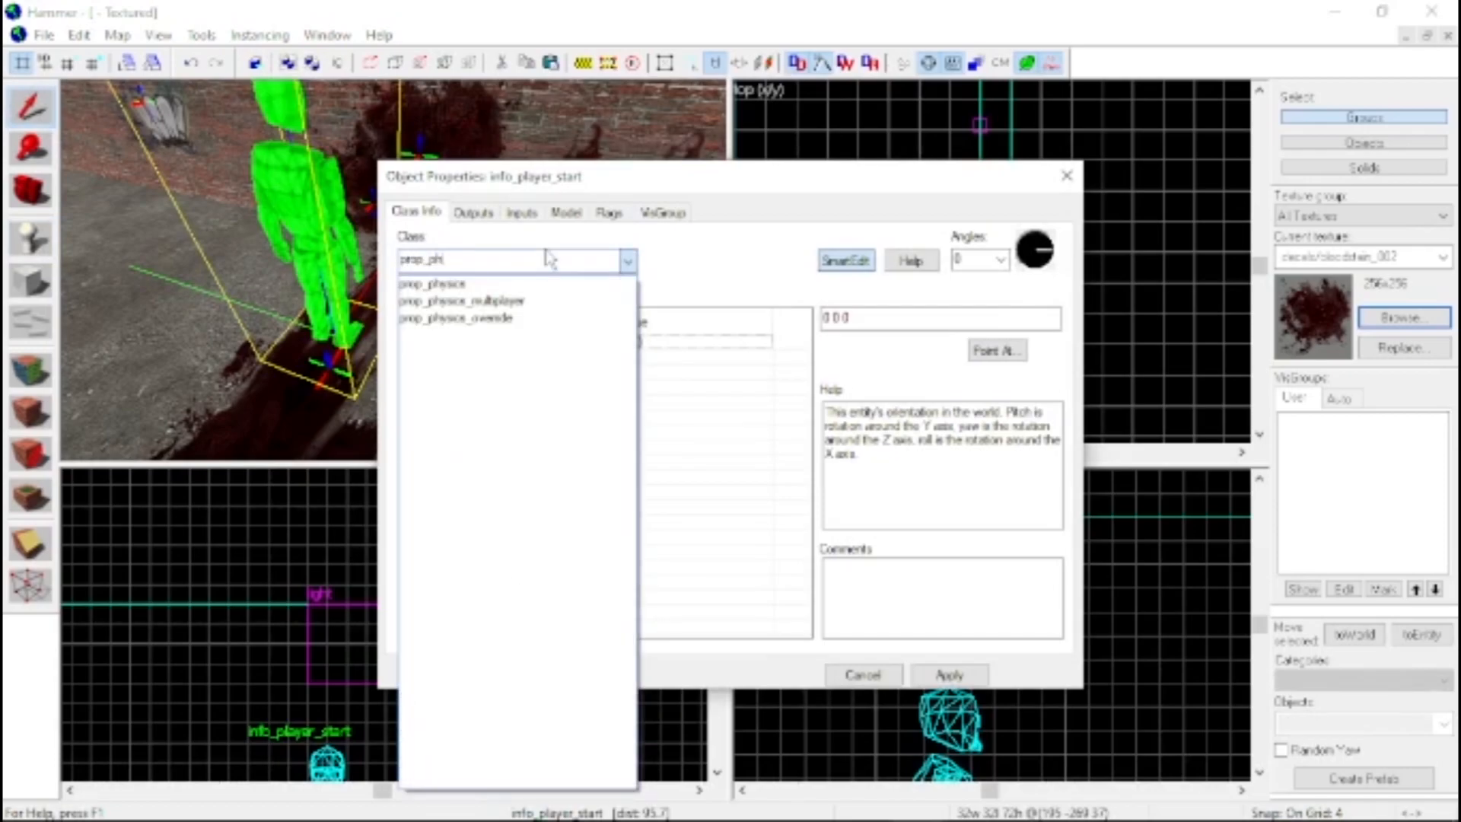
{"action": "type", "text": "ysics"}
{"action": "key", "text": "Return"}
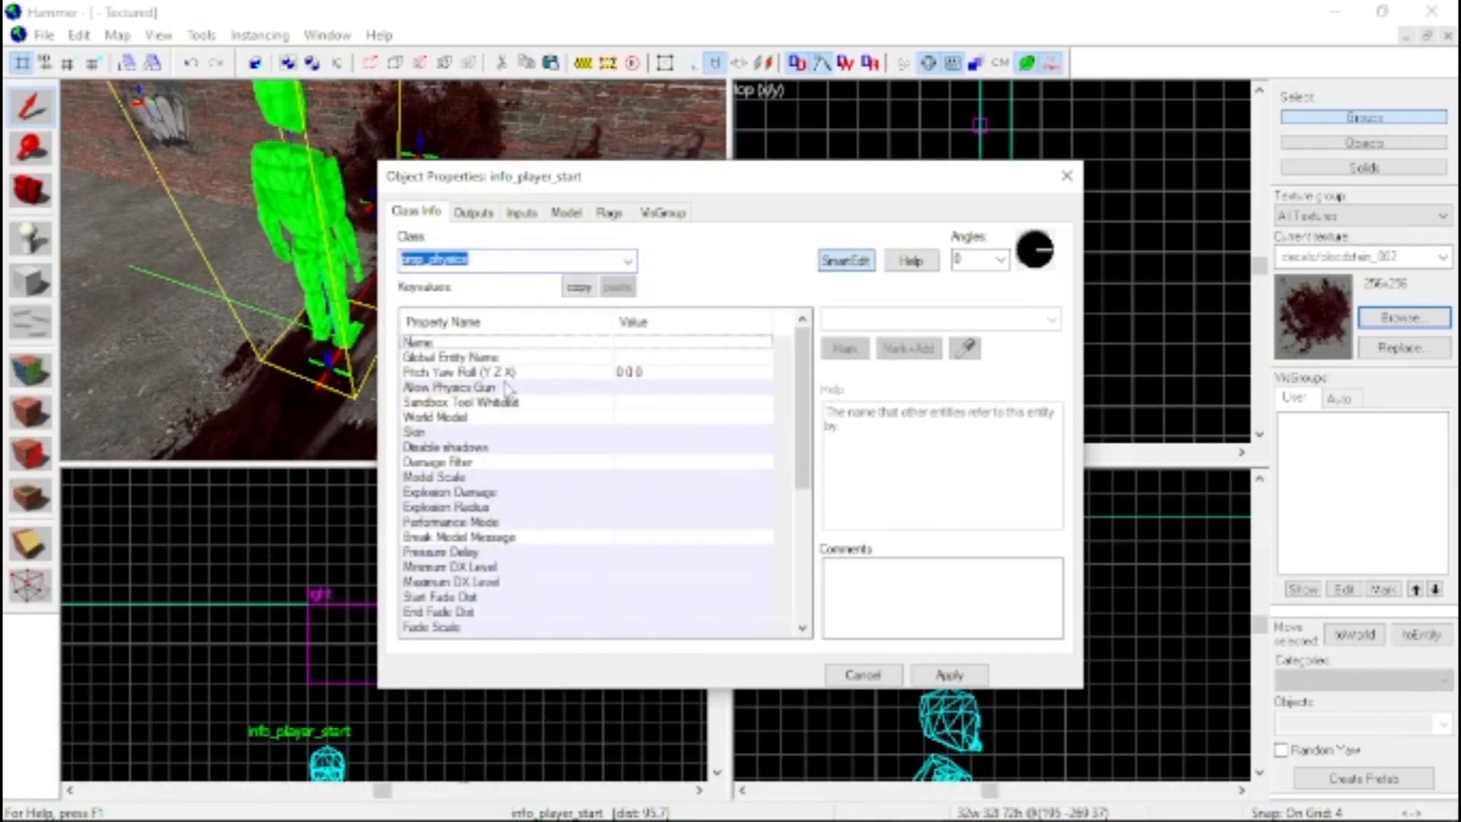
{"action": "left_click", "coordinate": [924, 673]}
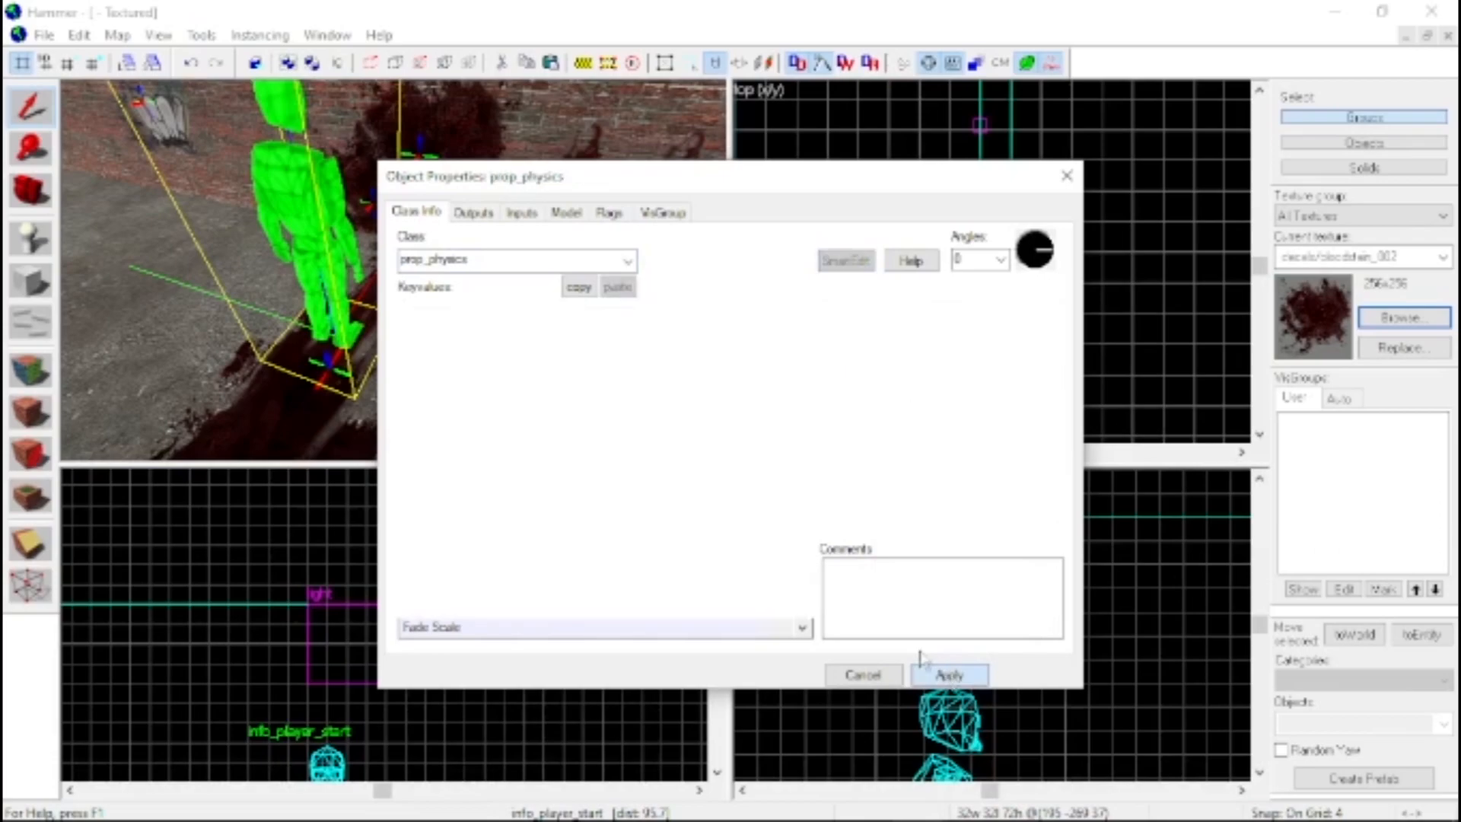
Set the prop's World Model to models/humans/corpse1.mdl, finding it with the filter "corpse", and apply the change
{"action": "left_click", "coordinate": [485, 417]}
{"action": "double_click", "coordinate": [639, 417]}
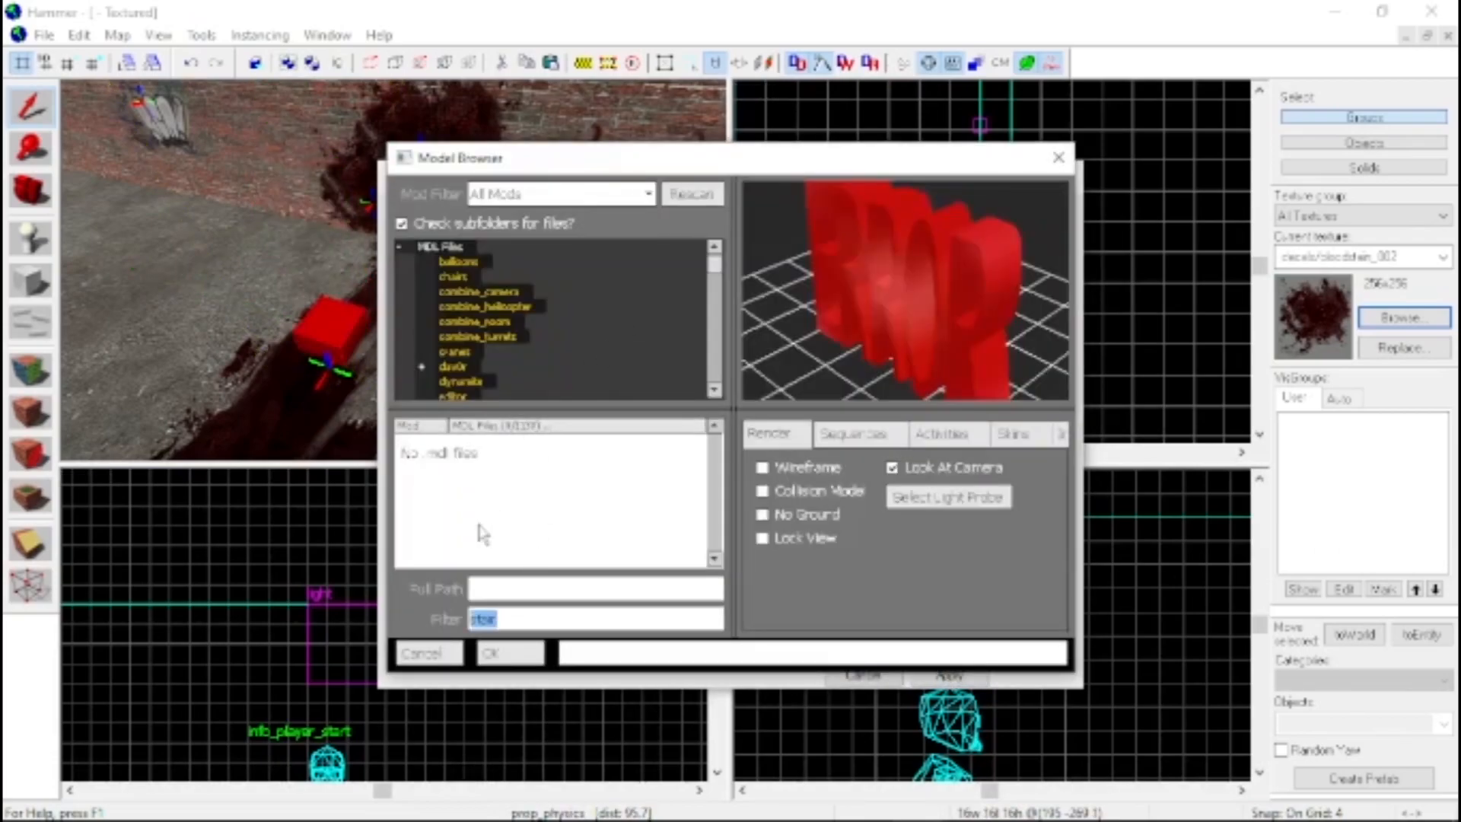
{"action": "type", "text": "cor"}
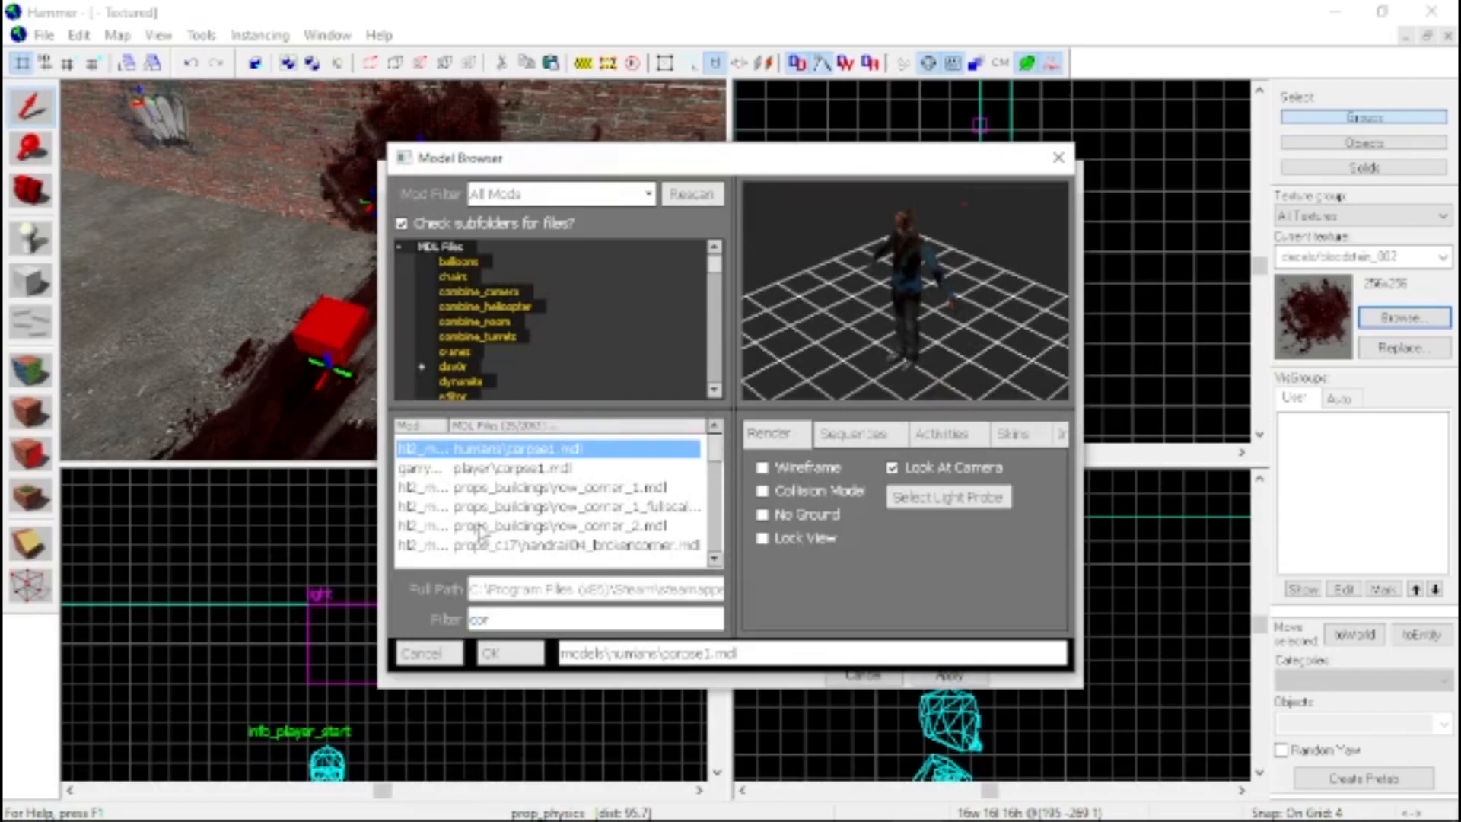
{"action": "type", "text": "pse"}
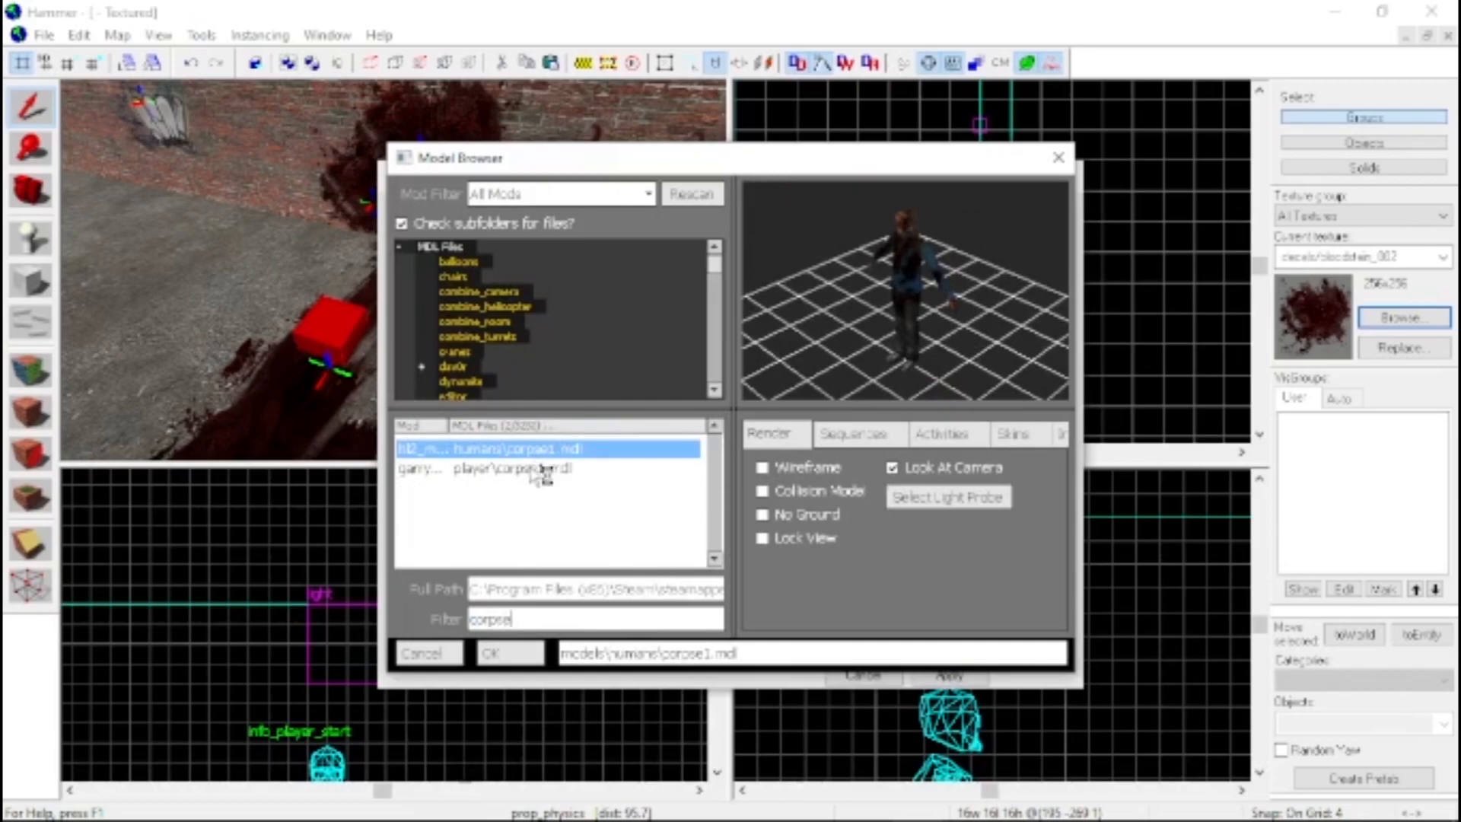
{"action": "left_click", "coordinate": [549, 469]}
{"action": "double_click", "coordinate": [560, 453]}
{"action": "left_click", "coordinate": [949, 675]}
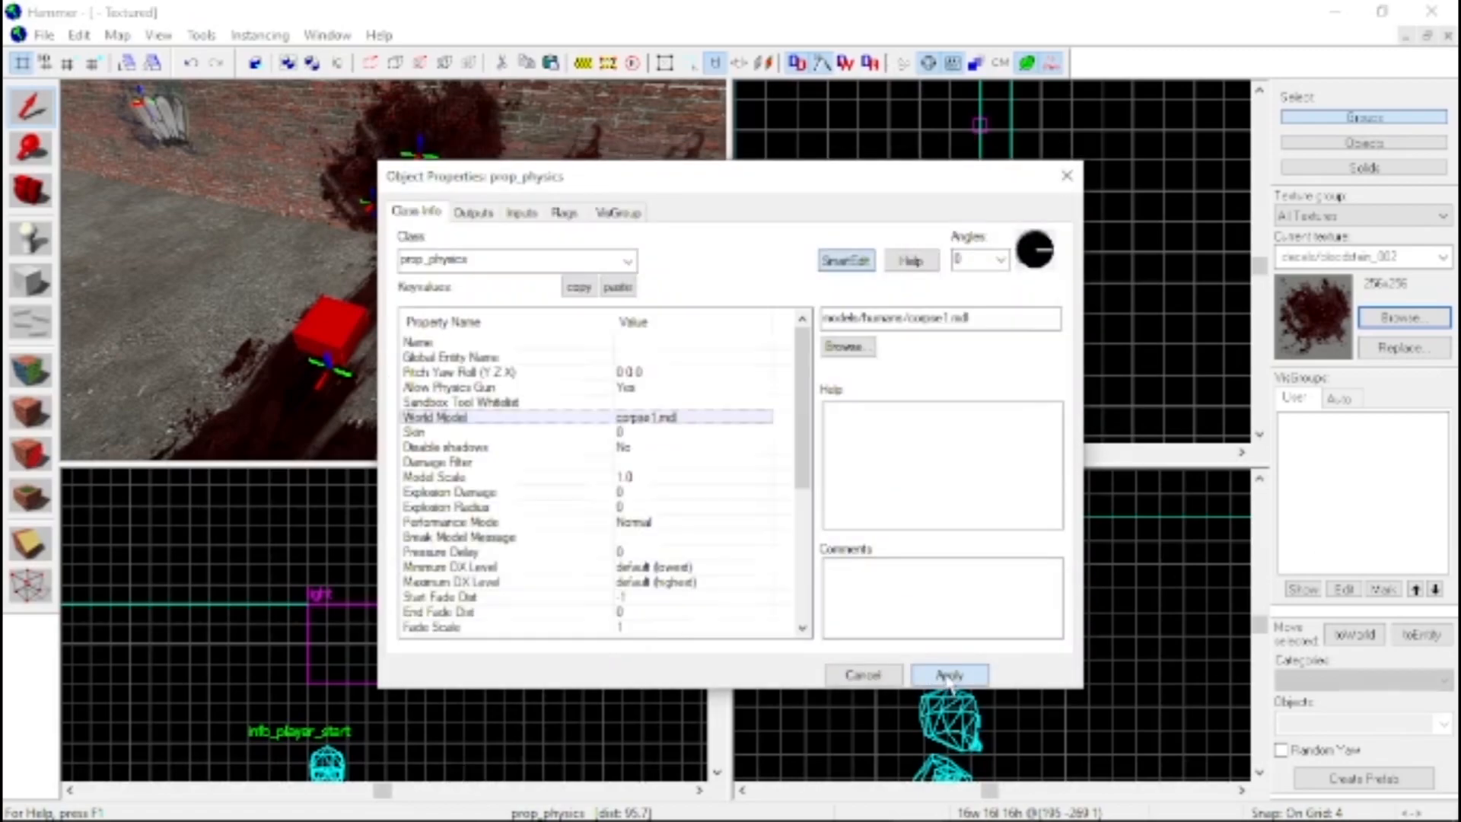
{"action": "left_click", "coordinate": [1067, 175]}
Rotate the corpse prop 180° in the top view so that it faces away from the blood-splattered wall
{"action": "key", "text": "z"}
{"action": "key", "text": "w"}
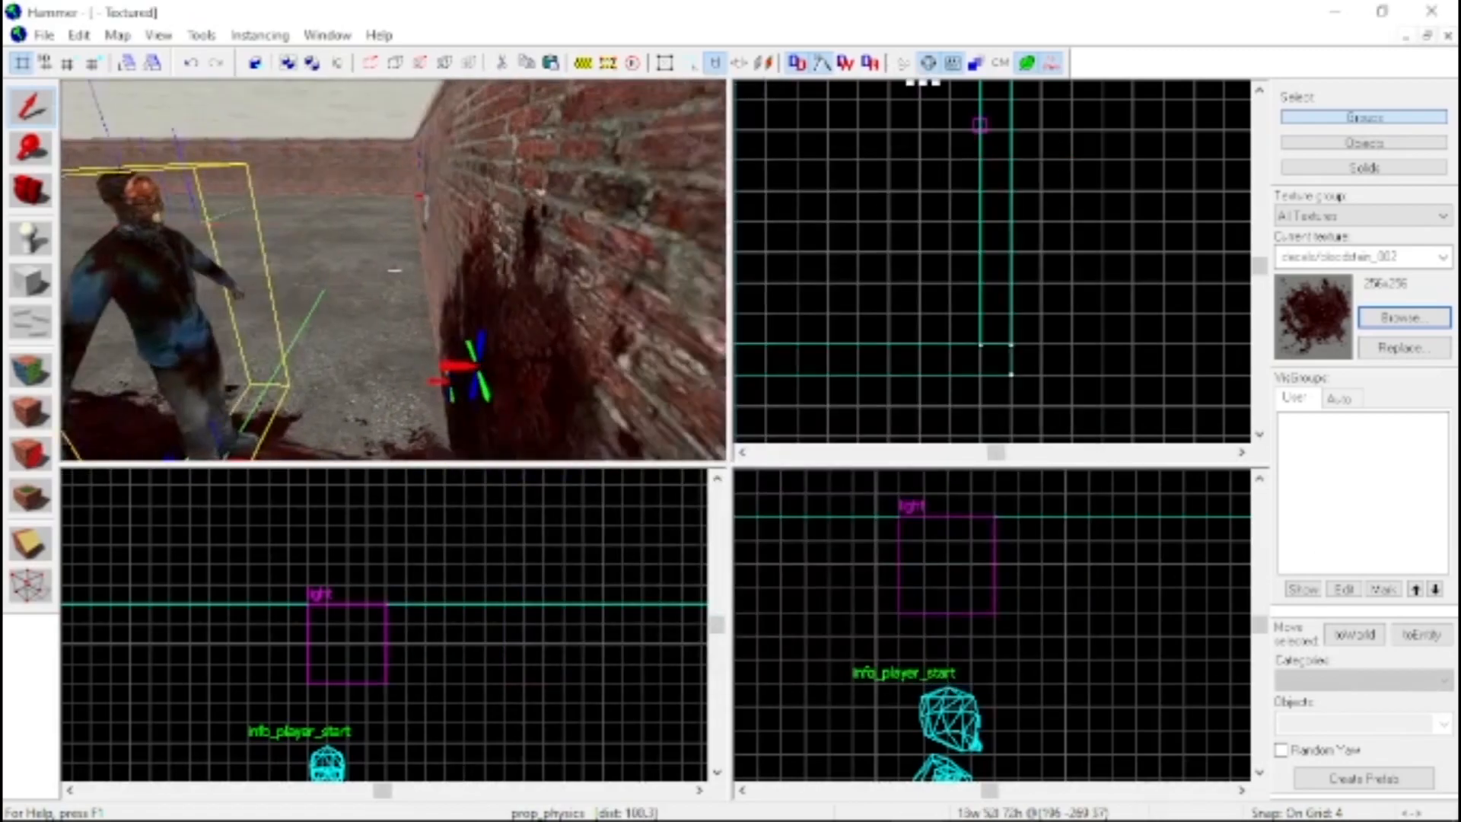
{"action": "key", "text": "s"}
{"action": "key", "text": "a"}
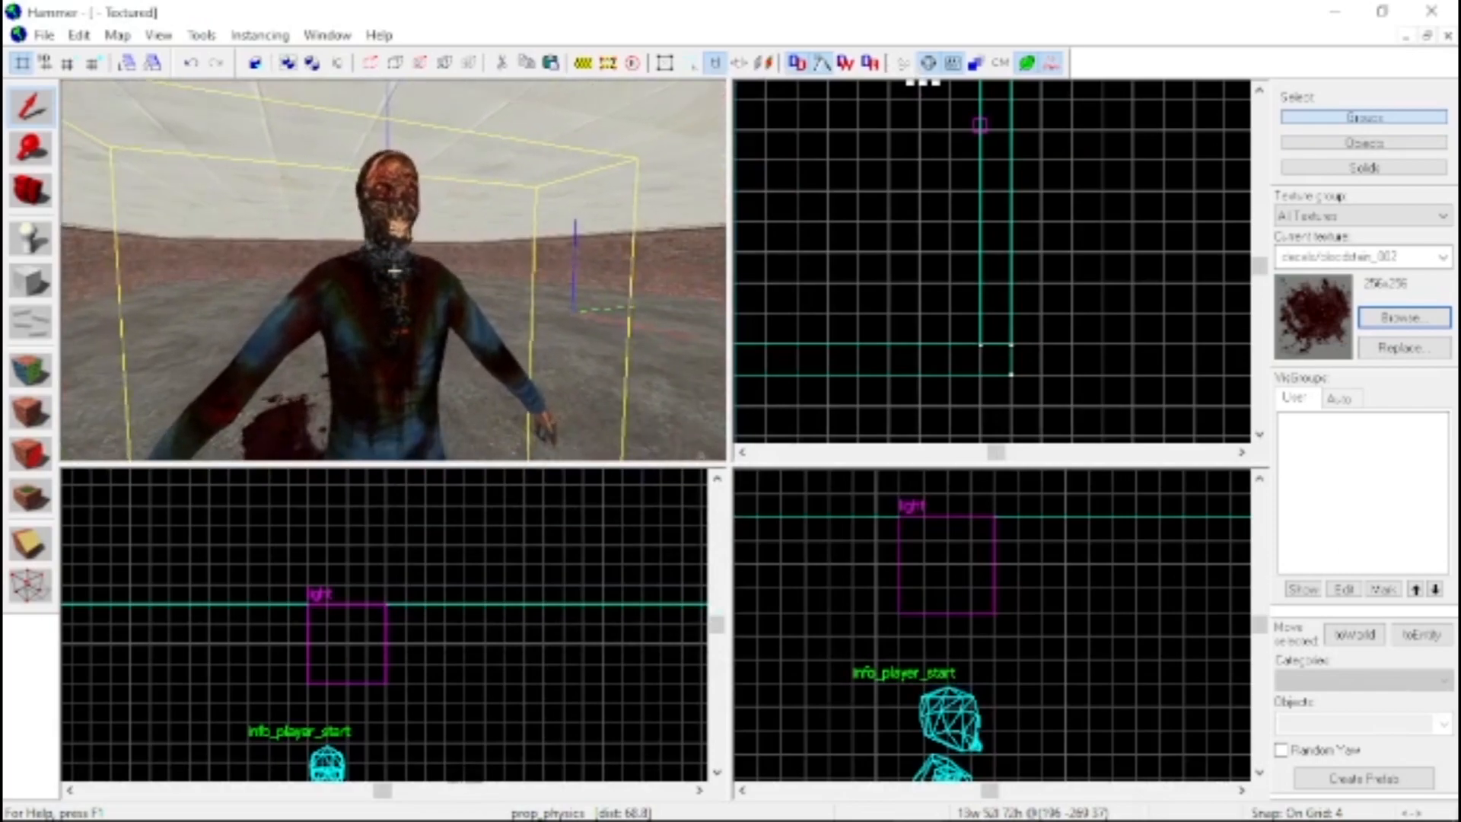
{"action": "key", "text": "z"}
{"action": "scroll", "coordinate": [917, 294], "scroll_direction": "down", "scroll_amount": 7}
{"action": "scroll", "coordinate": [891, 117], "scroll_direction": "up", "scroll_amount": 6}
{"action": "scroll", "coordinate": [965, 427], "scroll_direction": "up", "scroll_amount": 2}
{"action": "scroll", "coordinate": [932, 359], "scroll_direction": "up", "scroll_amount": 1}
{"action": "left_click", "coordinate": [934, 364]}
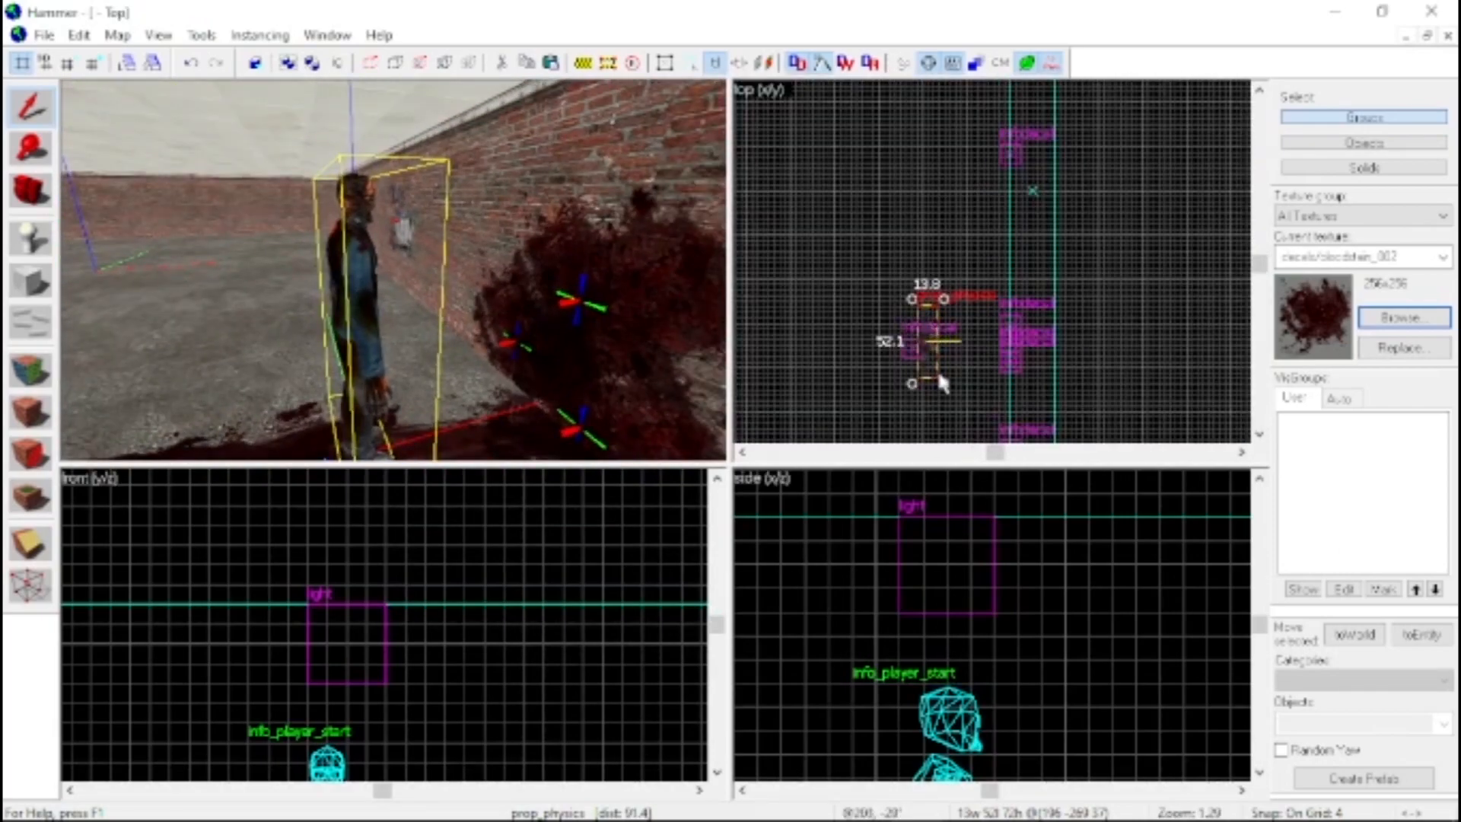
{"action": "left_click_drag", "start_coordinate": [943, 377], "coordinate": [917, 268]}
{"action": "scroll", "coordinate": [932, 363], "scroll_direction": "up", "scroll_amount": 1}
{"action": "scroll", "coordinate": [930, 353], "scroll_direction": "up", "scroll_amount": 5}
Move the corpse prop about 40 units toward the brick wall, directly in front of the blood splatter
{"action": "left_click", "coordinate": [922, 333]}
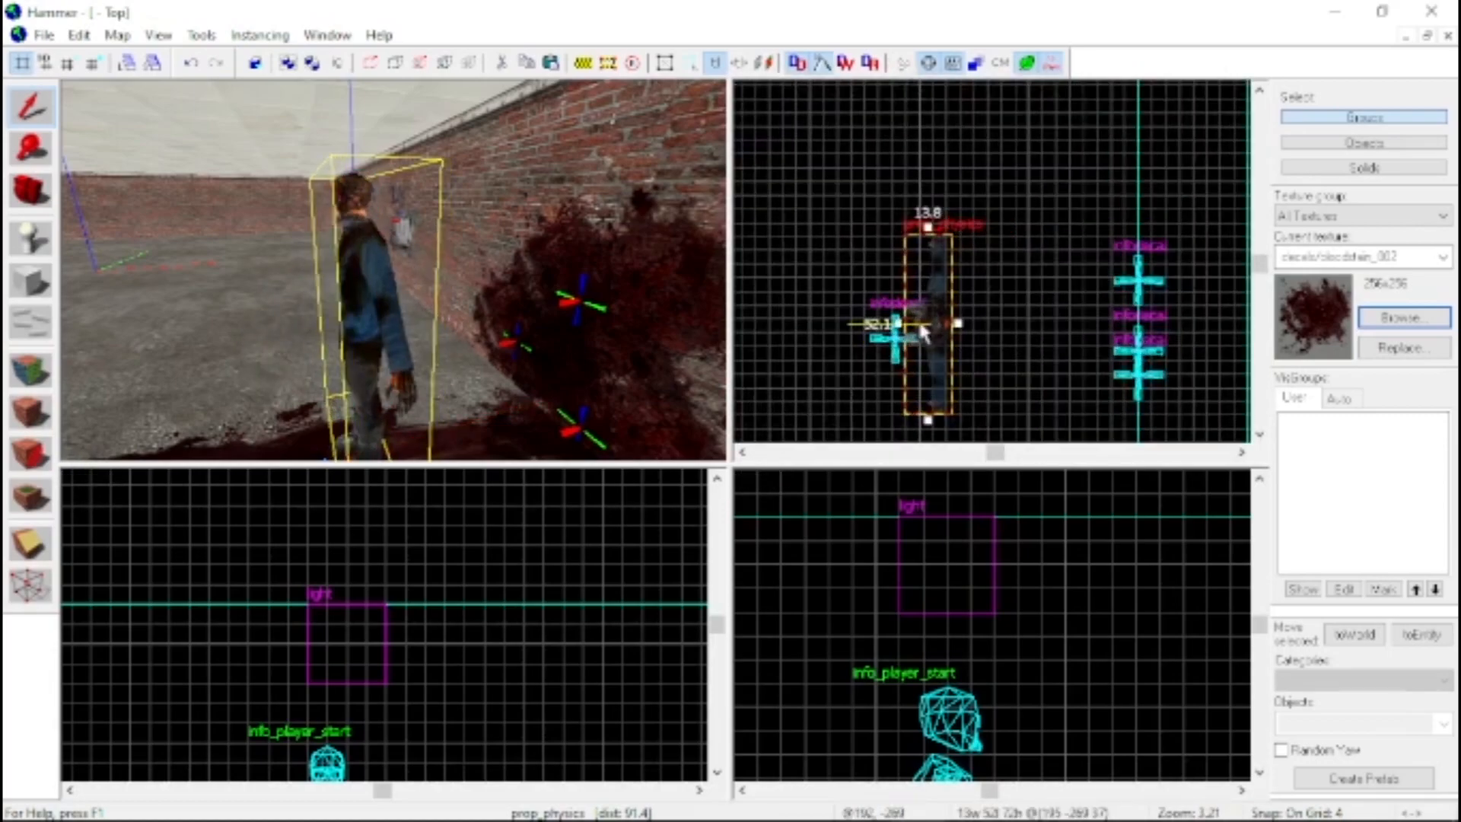
{"action": "left_click_drag", "start_coordinate": [924, 327], "coordinate": [1066, 321]}
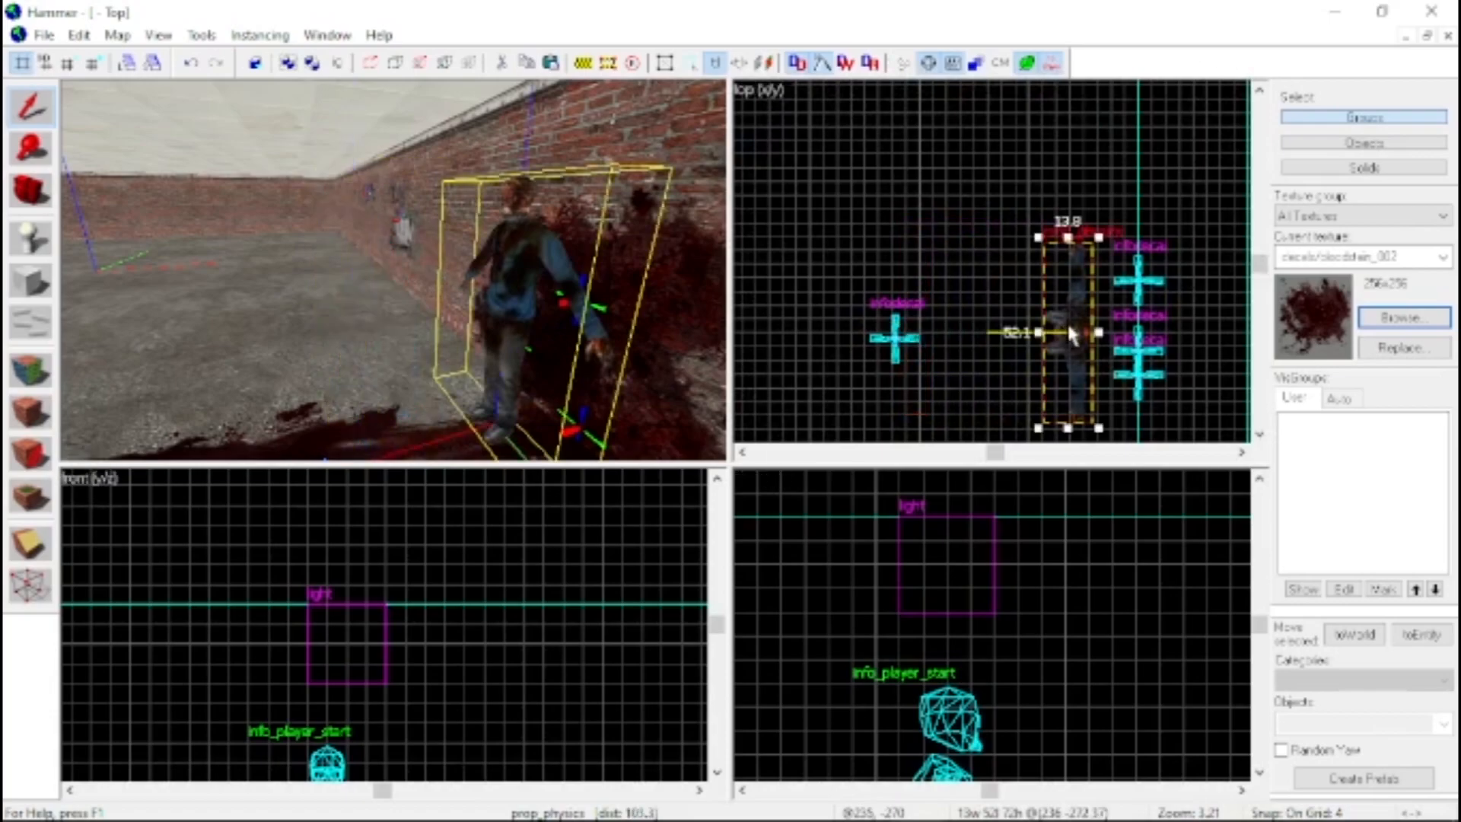
{"action": "key", "text": "w"}
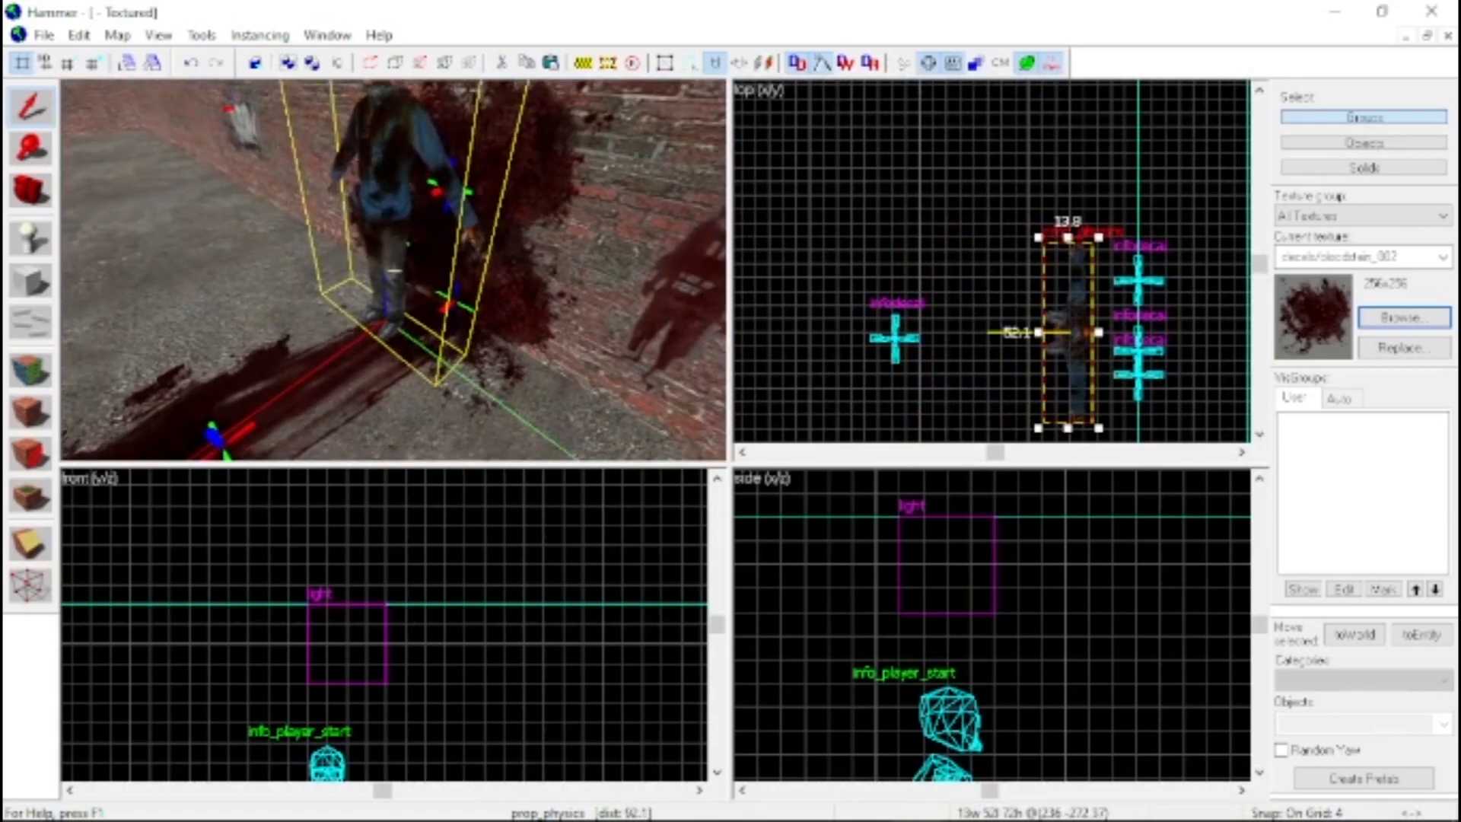
{"action": "key", "text": "s"}
{"action": "key", "text": "s"}
{"action": "key", "text": "w"}
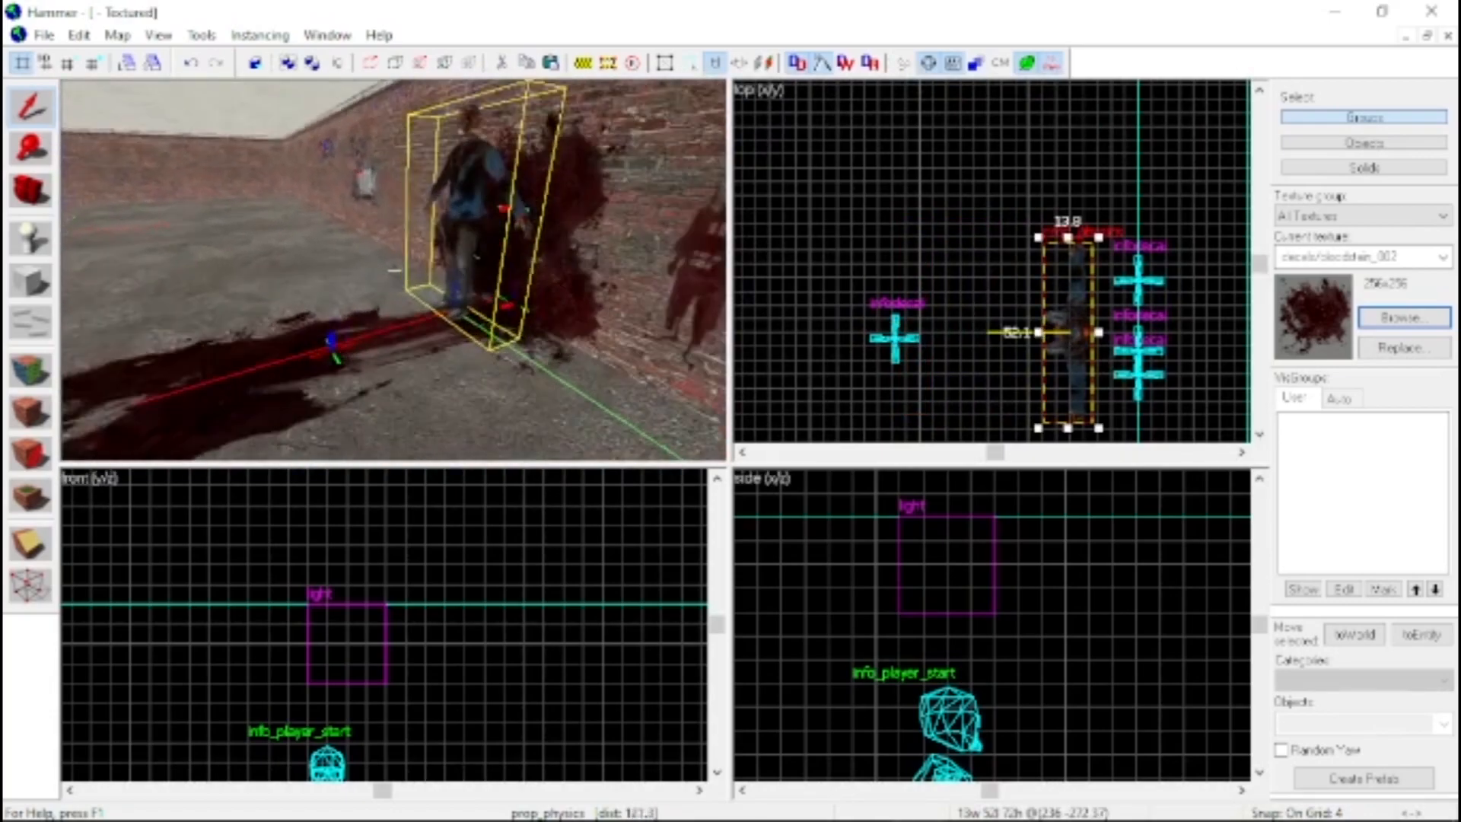
{"action": "key", "text": "z"}
{"action": "double_click", "coordinate": [487, 194]}
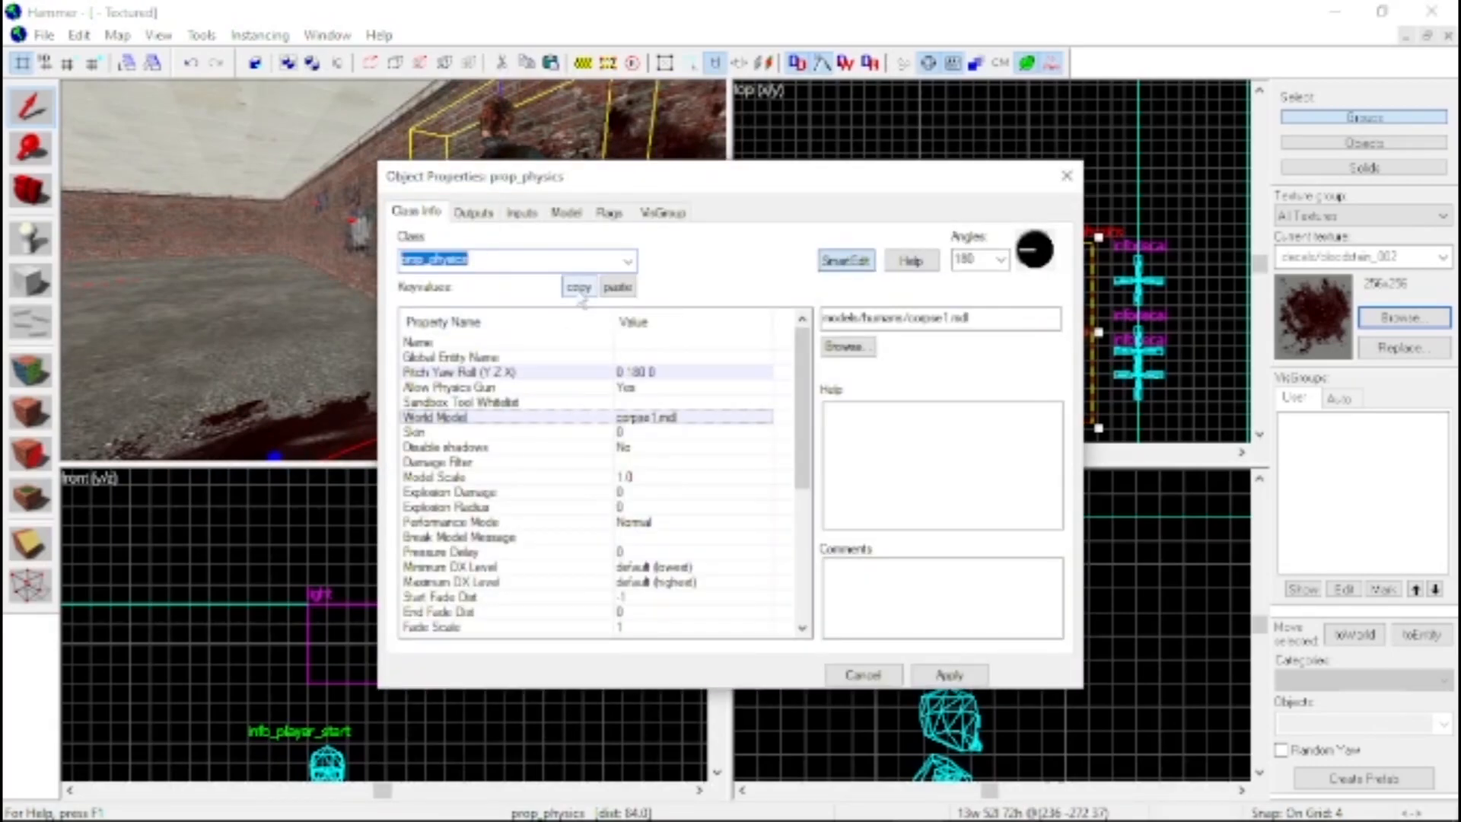
{"action": "double_click", "coordinate": [630, 422]}
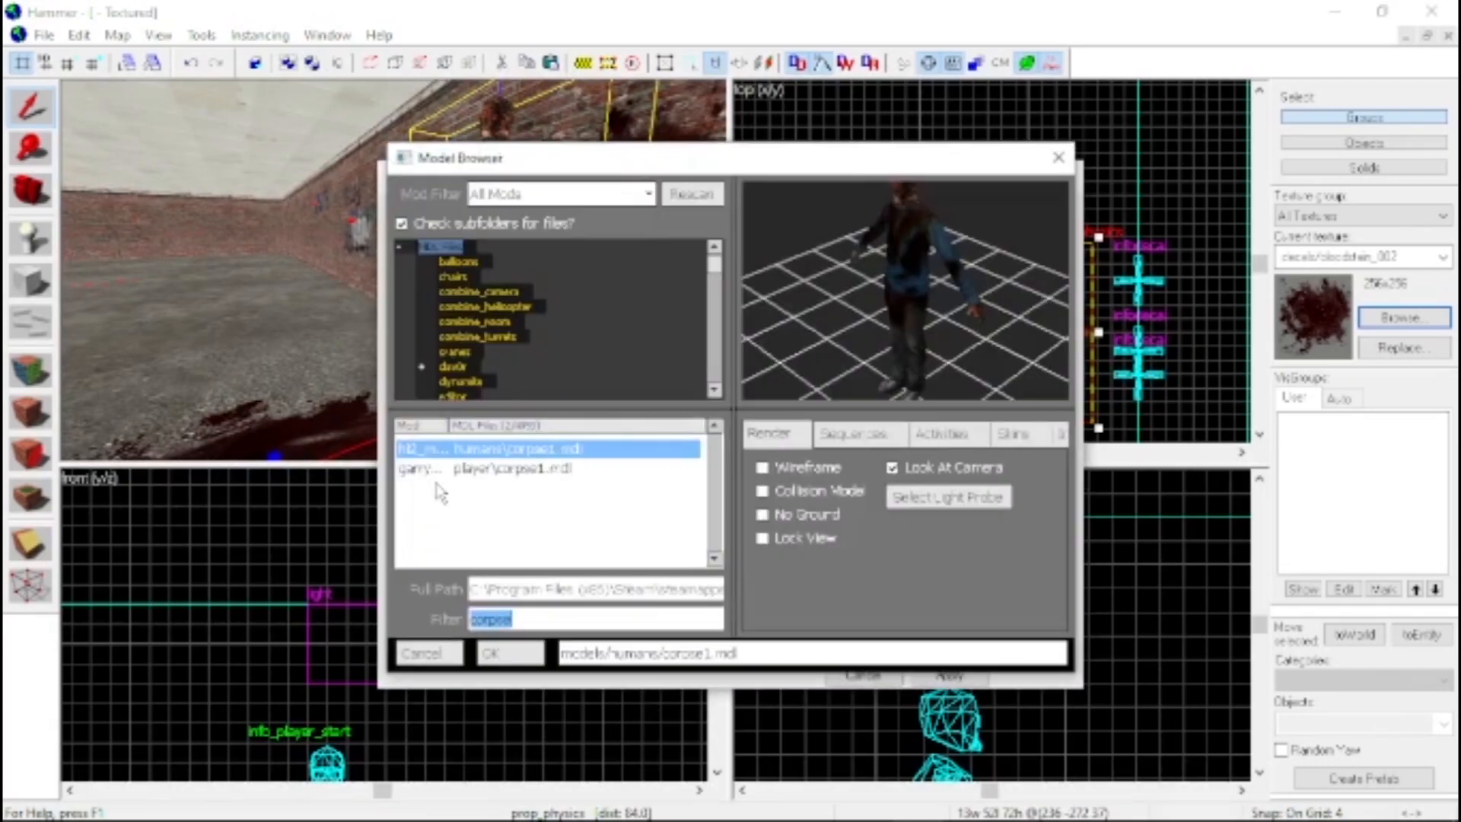
{"action": "type", "text": "bod"}
{"action": "left_click", "coordinate": [524, 468]}
{"action": "left_click", "coordinate": [525, 487]}
{"action": "left_click", "coordinate": [530, 523]}
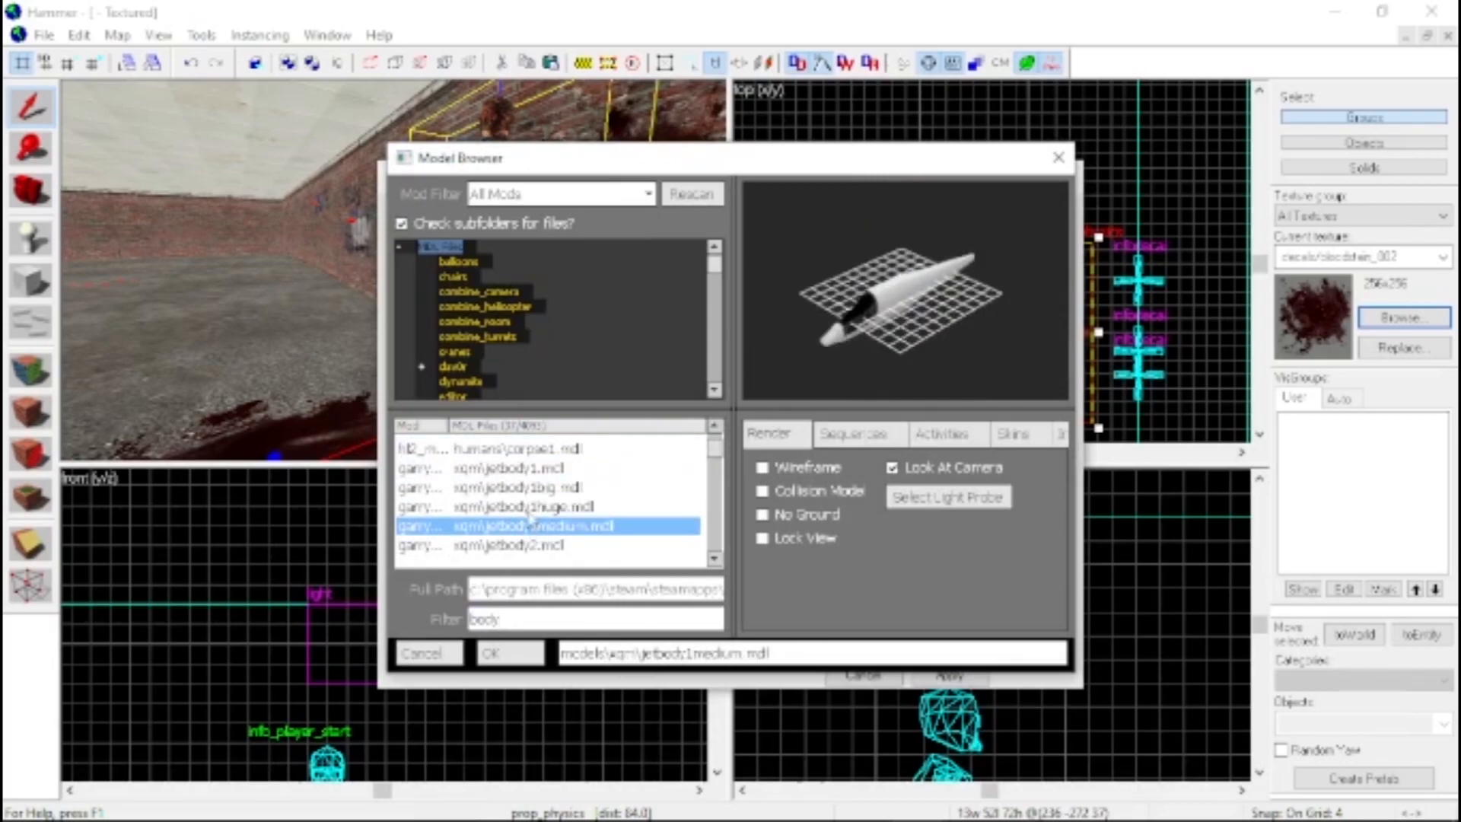
{"action": "left_click", "coordinate": [1056, 160]}
{"action": "left_click", "coordinate": [1066, 176]}
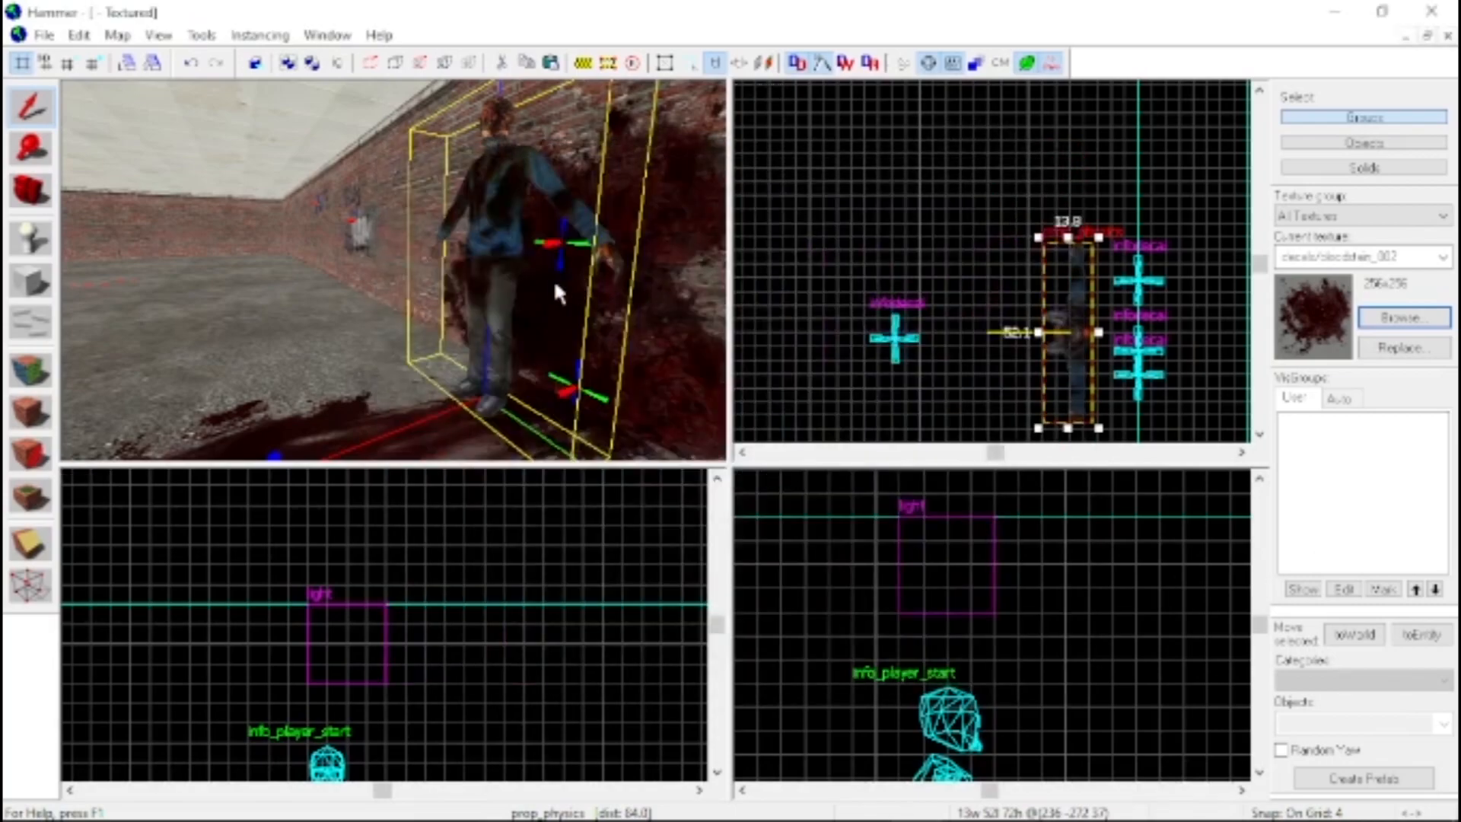
Rotate the corpse prop 90° in the side view so it lies flat on its back with its head toward the wall
{"action": "key", "text": "a"}
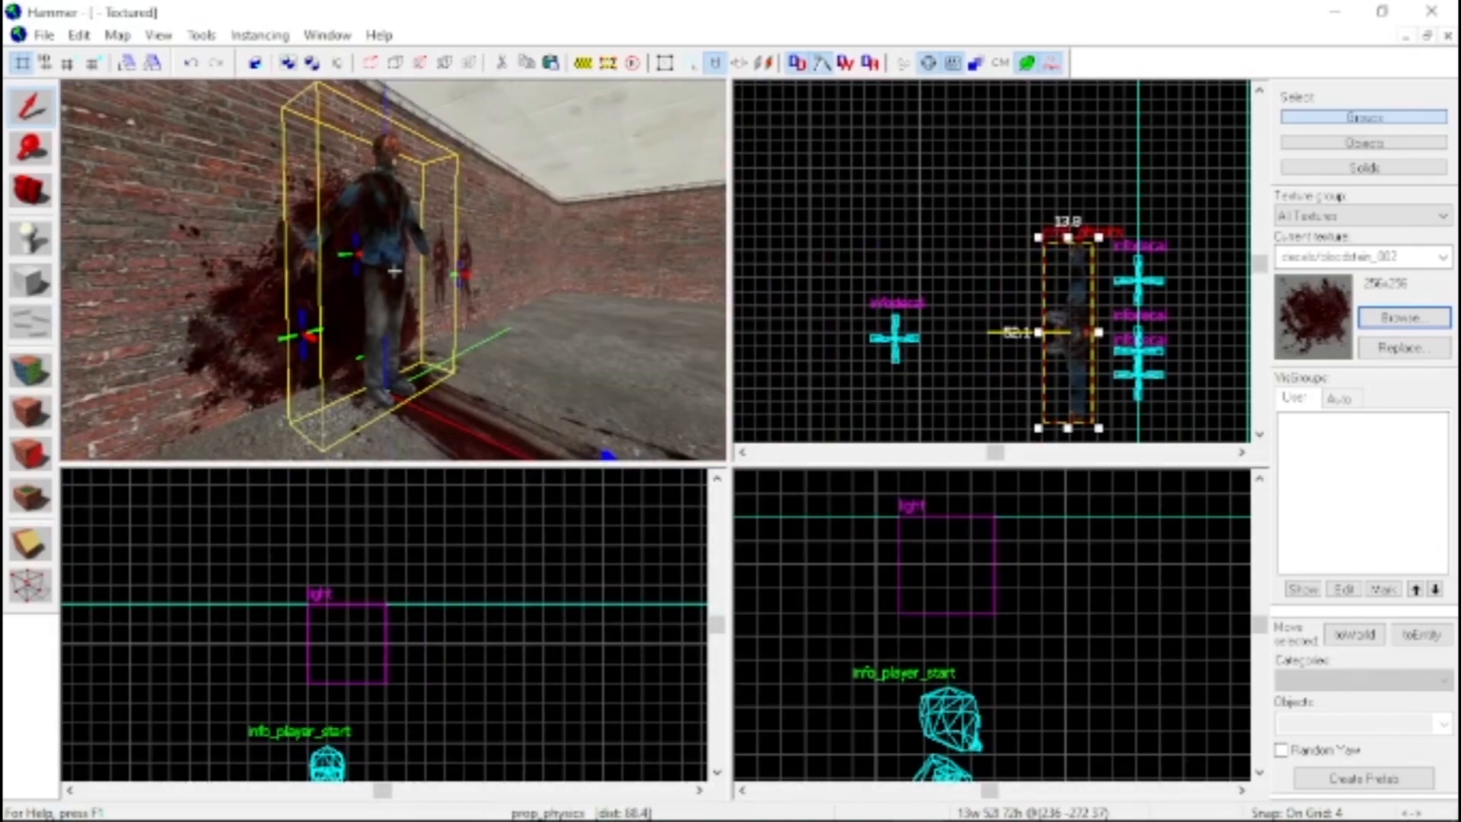
{"action": "key", "text": "s"}
{"action": "key", "text": "z"}
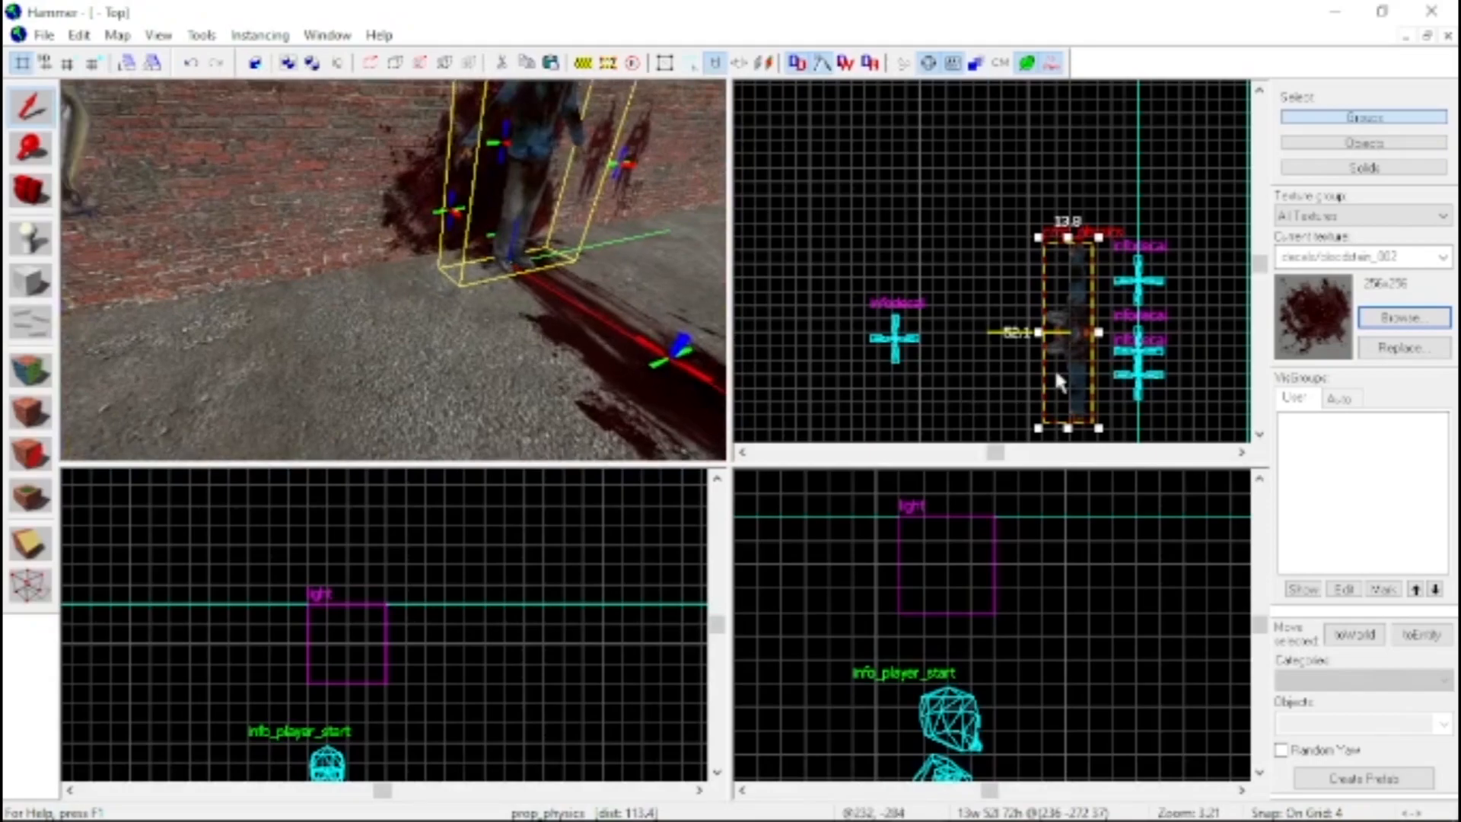
{"action": "left_click", "coordinate": [1068, 334]}
{"action": "scroll", "coordinate": [552, 573], "scroll_direction": "down", "scroll_amount": 6}
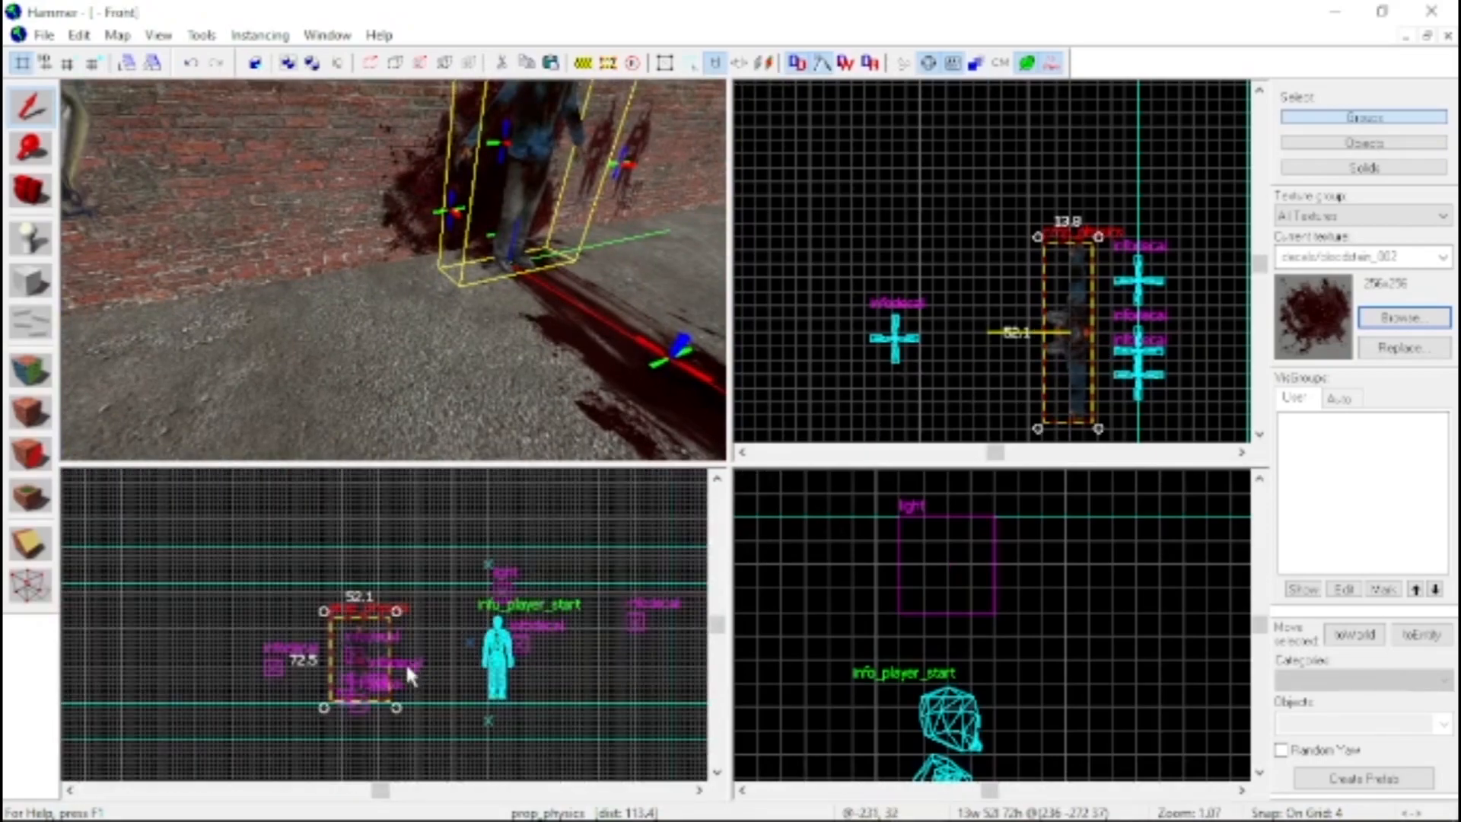
{"action": "scroll", "coordinate": [950, 634], "scroll_direction": "down", "scroll_amount": 15}
{"action": "scroll", "coordinate": [1100, 722], "scroll_direction": "up", "scroll_amount": 10}
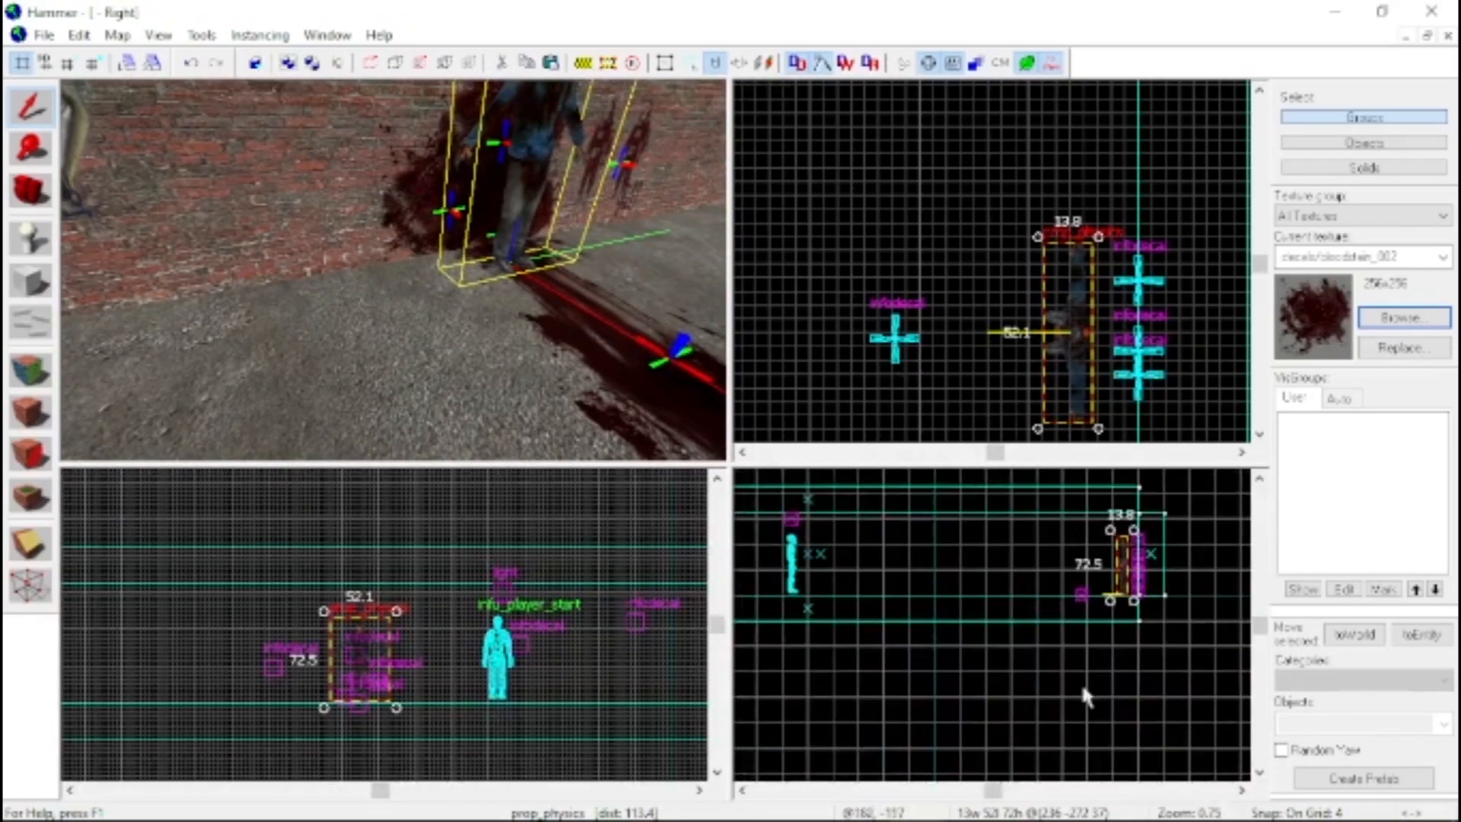
{"action": "scroll", "coordinate": [1142, 572], "scroll_direction": "up", "scroll_amount": 3}
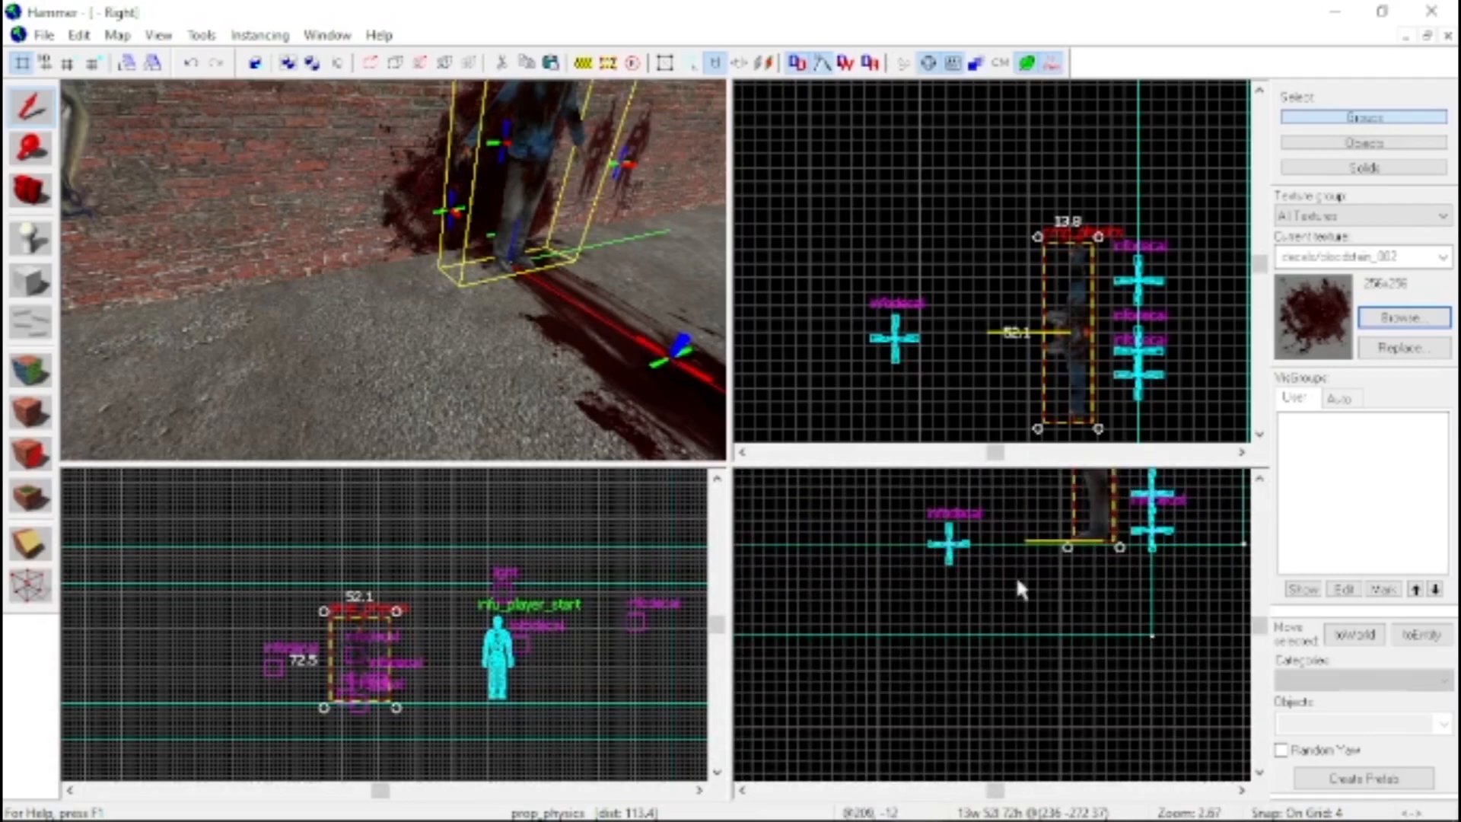
{"action": "left_click_drag", "start_coordinate": [1067, 546], "coordinate": [854, 520]}
{"action": "scroll", "coordinate": [996, 506], "scroll_direction": "down", "scroll_amount": 9}
{"action": "scroll", "coordinate": [1064, 494], "scroll_direction": "up", "scroll_amount": 4}
{"action": "scroll", "coordinate": [951, 506], "scroll_direction": "up", "scroll_amount": 3}
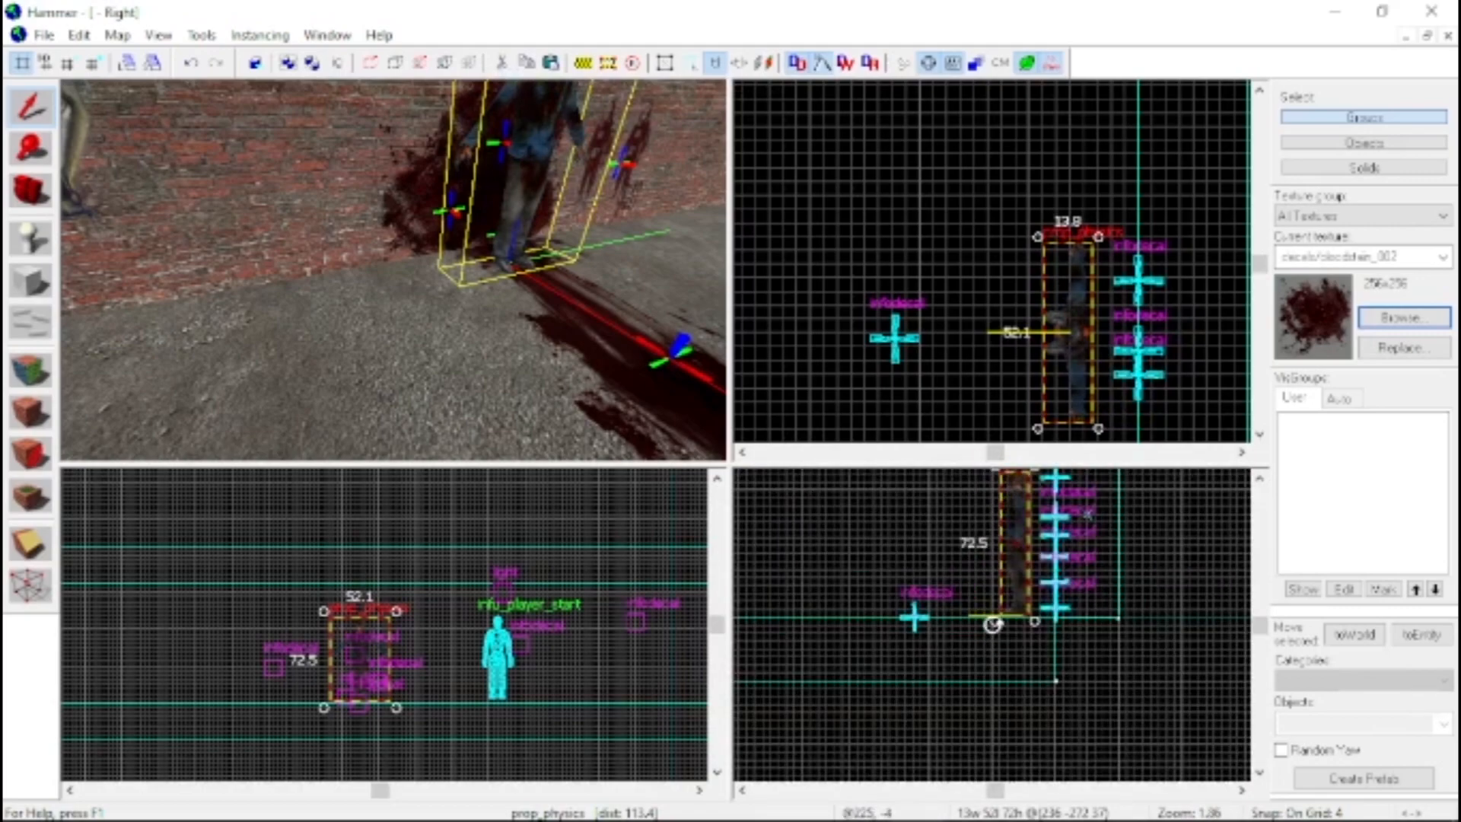
{"action": "left_click_drag", "start_coordinate": [992, 622], "coordinate": [962, 601]}
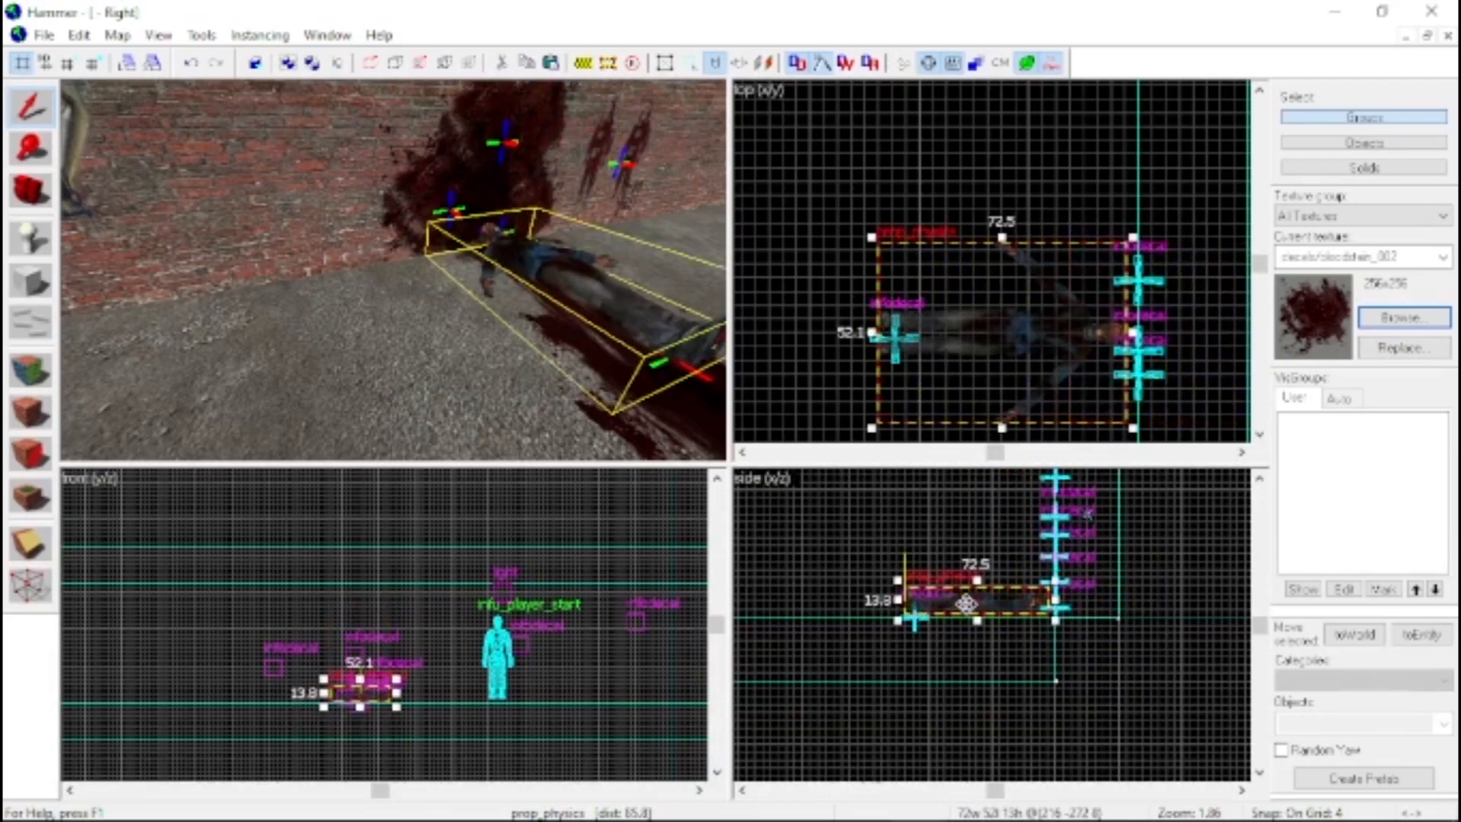
Reduce the snap grid to 1 and reposition the corpse so it rests on the floor with its head just clear of the wall
{"action": "scroll", "coordinate": [962, 601], "scroll_direction": "up", "scroll_amount": 5}
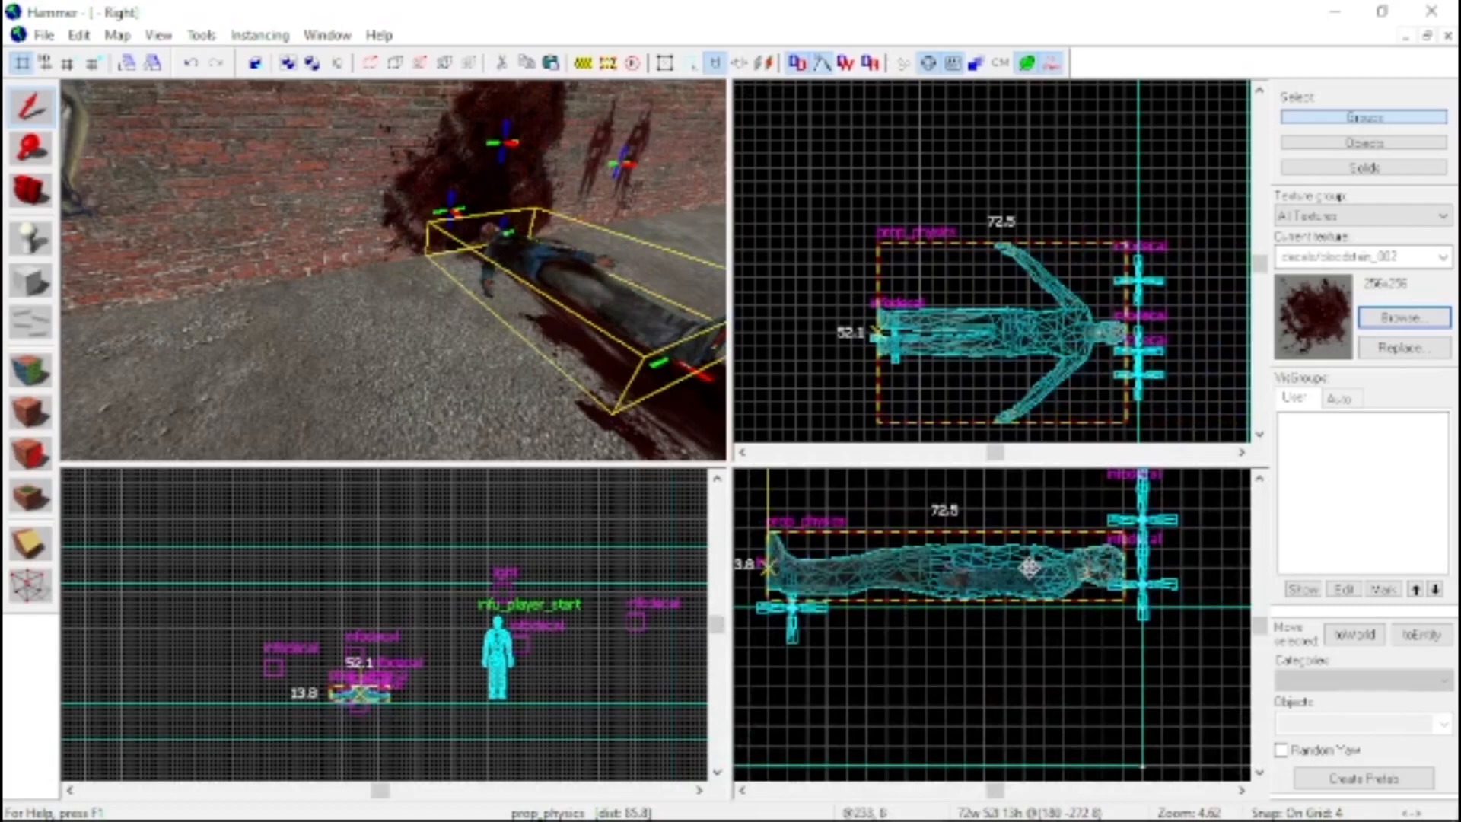
{"action": "scroll", "coordinate": [1040, 603], "scroll_direction": "up", "scroll_amount": 1}
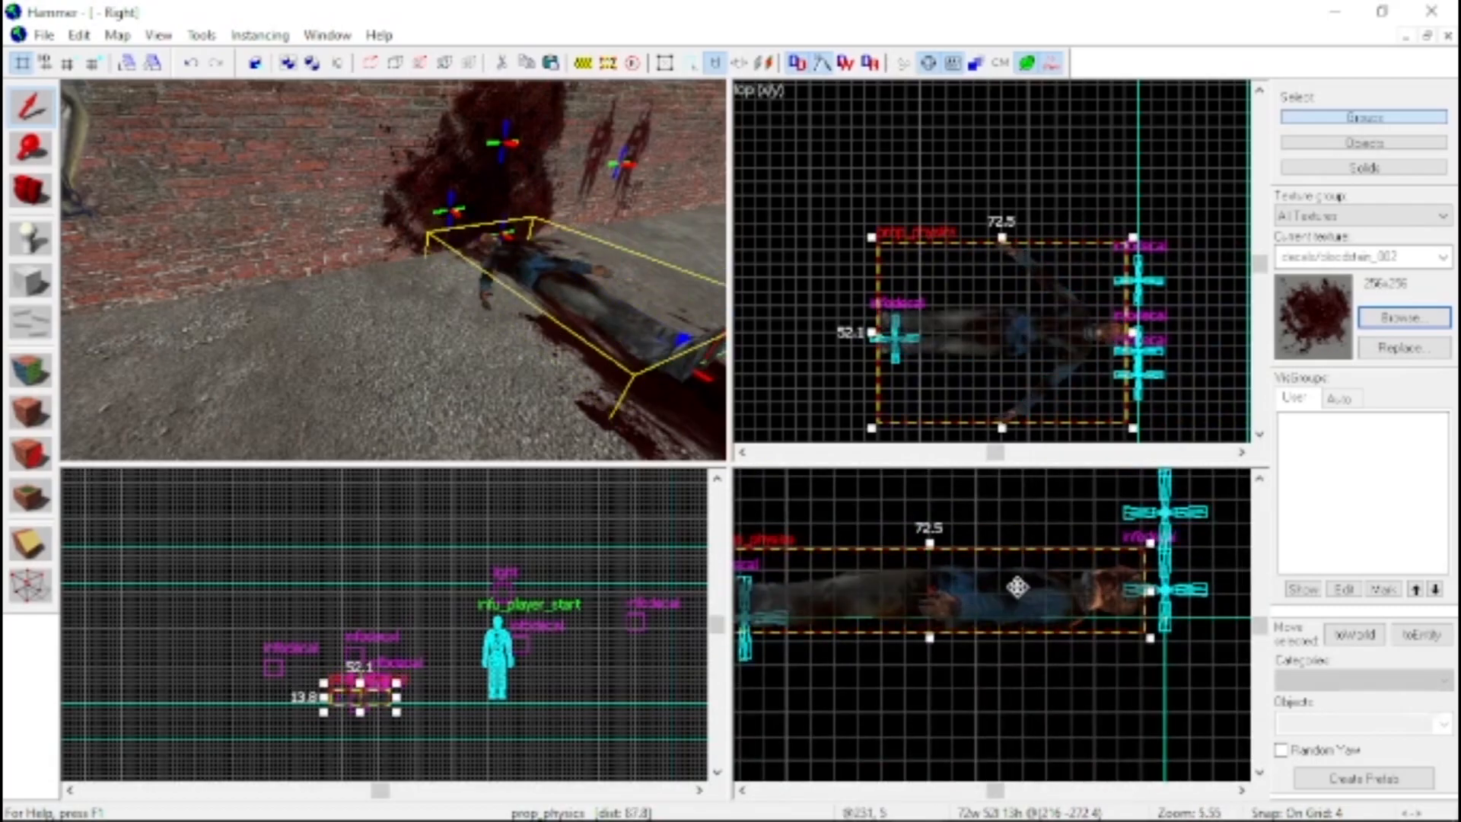
{"action": "key", "text": "bracketleft"}
{"action": "left_click_drag", "start_coordinate": [966, 601], "coordinate": [966, 579]}
{"action": "key", "text": "bracketleft"}
{"action": "key", "text": "a"}
{"action": "key", "text": "w"}
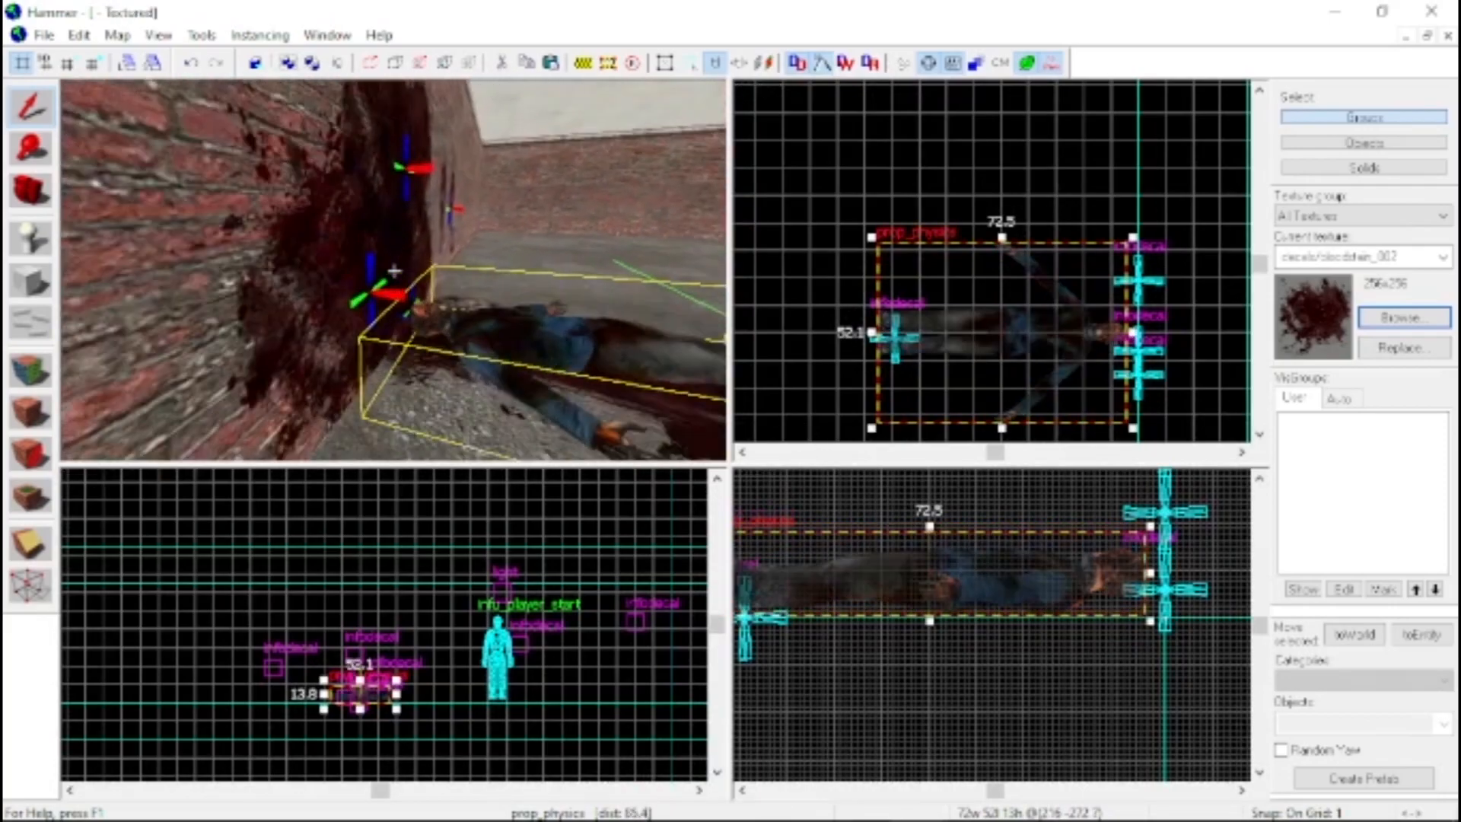
{"action": "key", "text": "z"}
{"action": "left_click_drag", "start_coordinate": [1002, 557], "coordinate": [979, 554]}
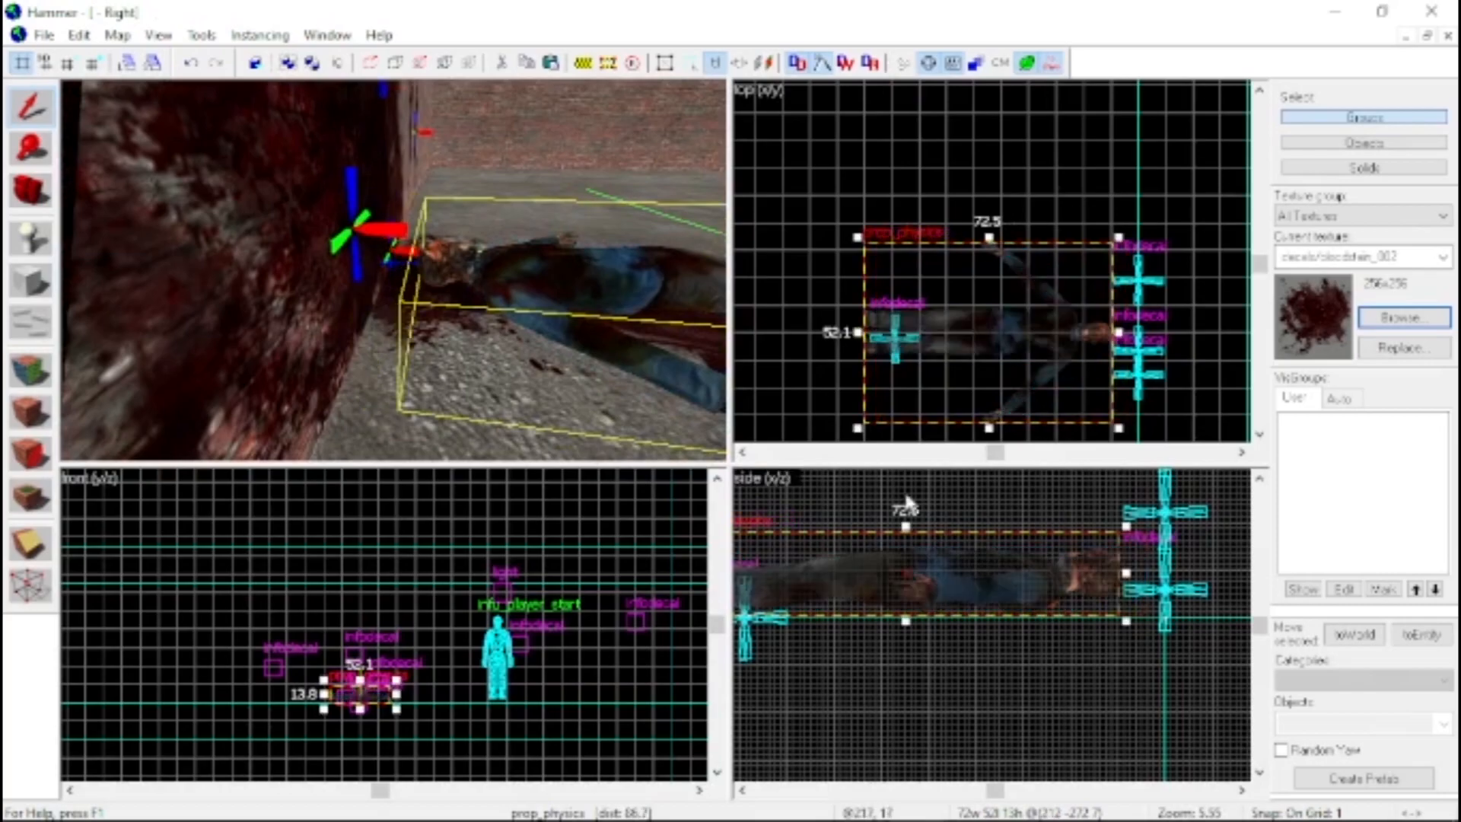
{"action": "key", "text": "z"}
{"action": "key", "text": "d"}
{"action": "key", "text": "s"}
{"action": "key", "text": "w"}
{"action": "key", "text": "d"}
{"action": "key", "text": "a"}
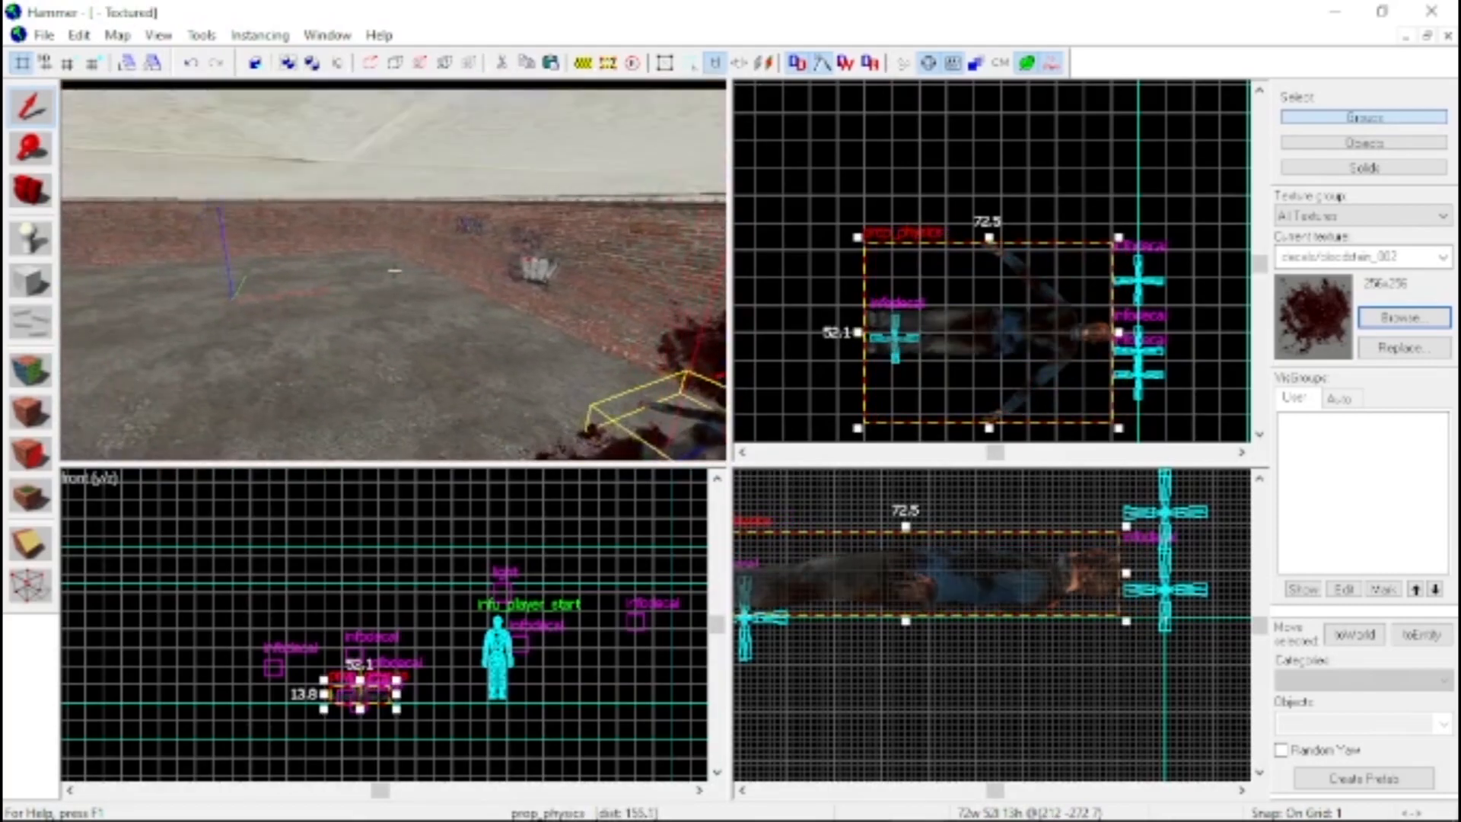
{"action": "key", "text": "z"}
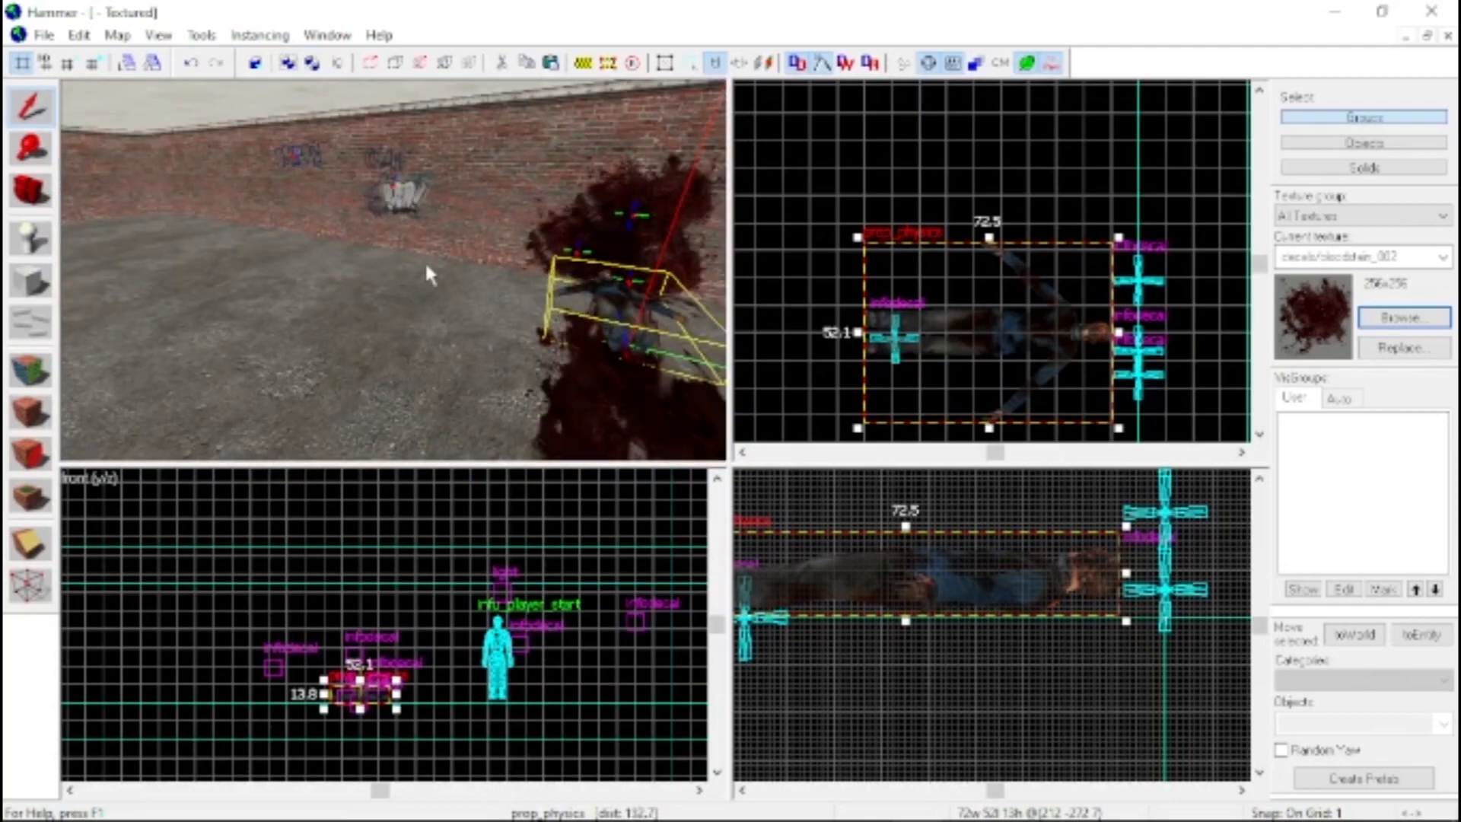
Save the map as gm_tutorialmap.vmf in the Custom Maps folder, replacing the existing file
{"action": "key", "text": "ctrl+s"}
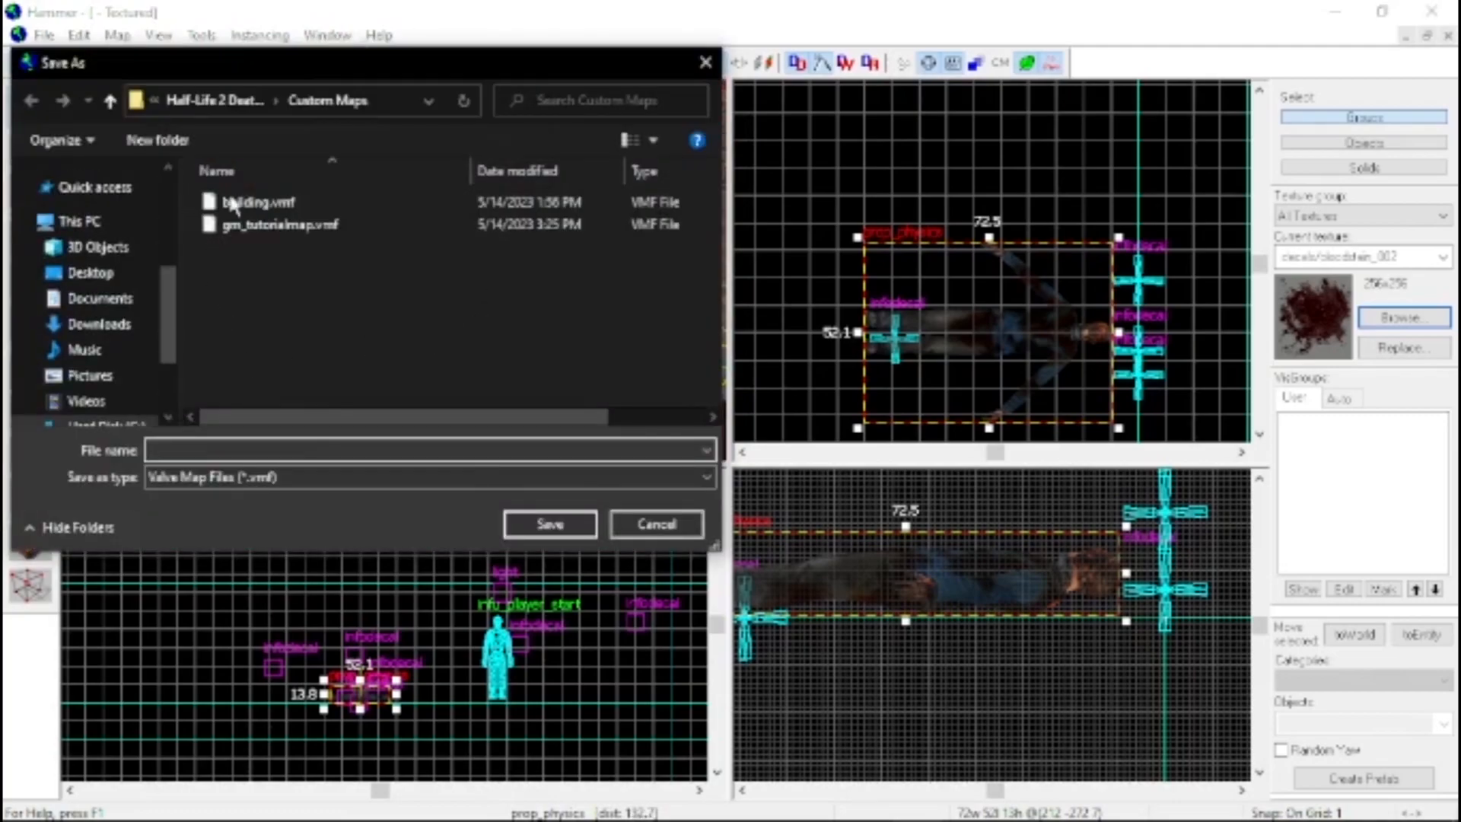
{"action": "left_click", "coordinate": [312, 228]}
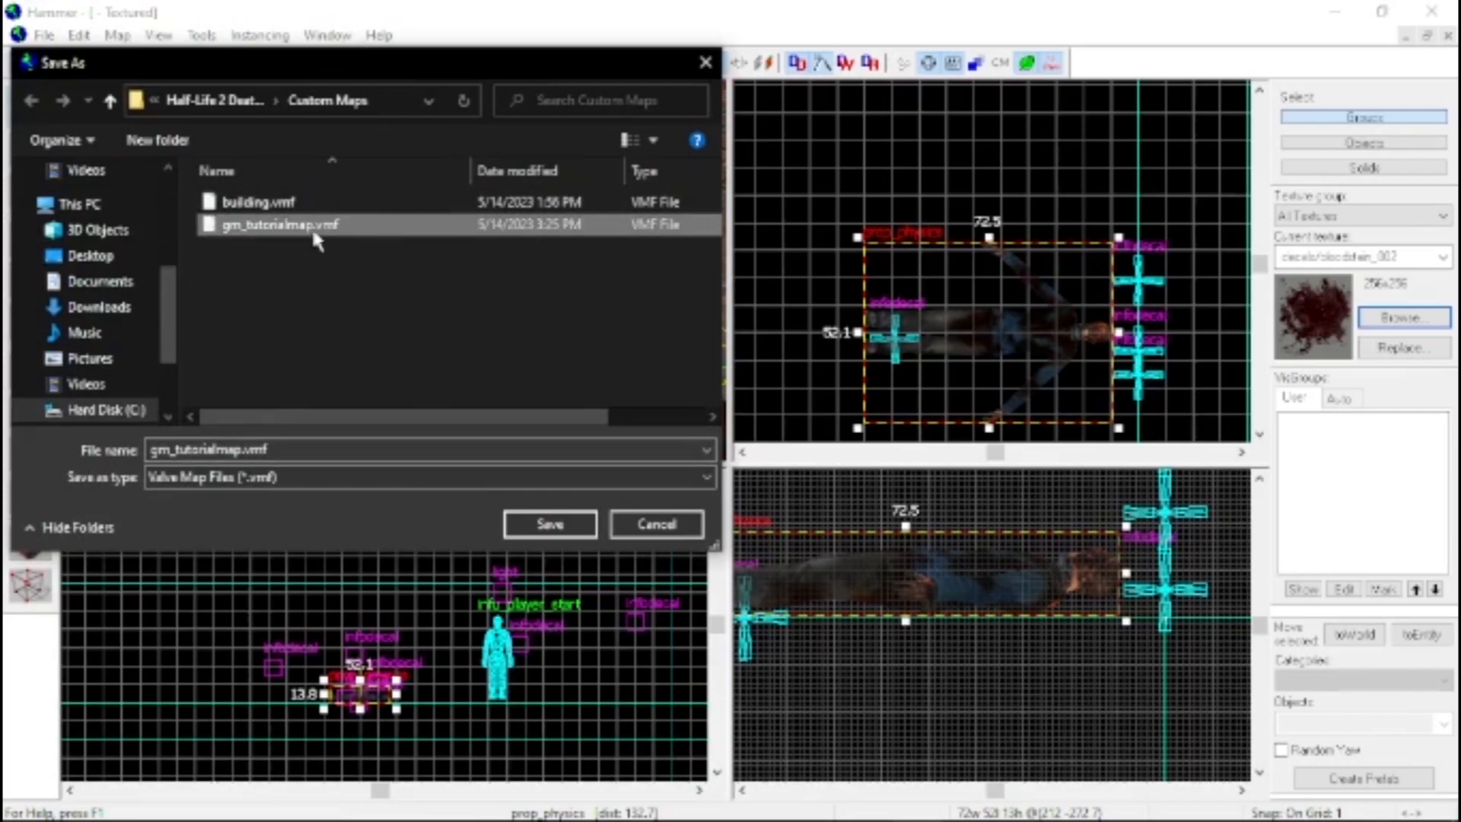
{"action": "left_click", "coordinate": [563, 525]}
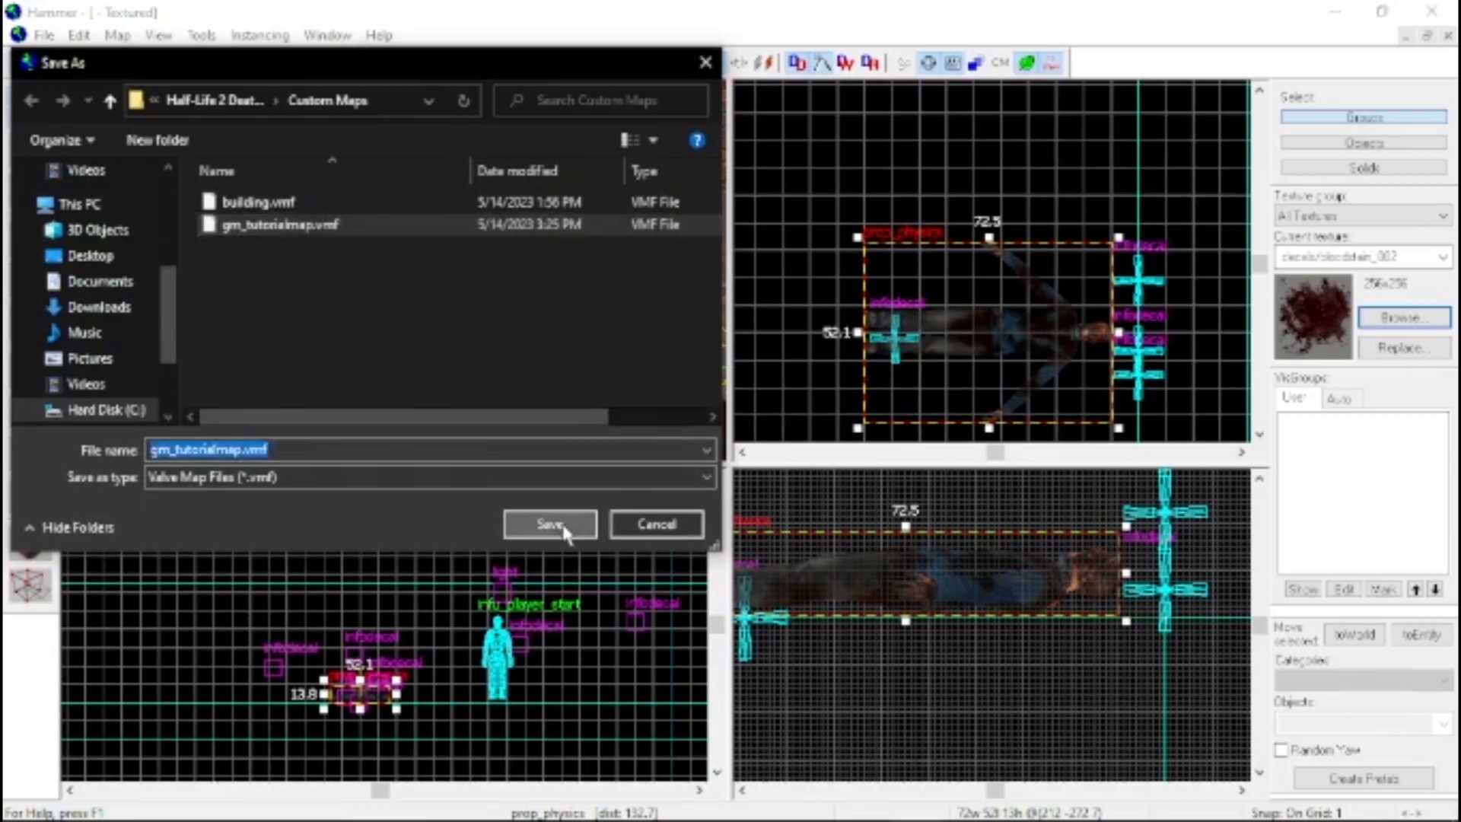
{"action": "left_click", "coordinate": [768, 496]}
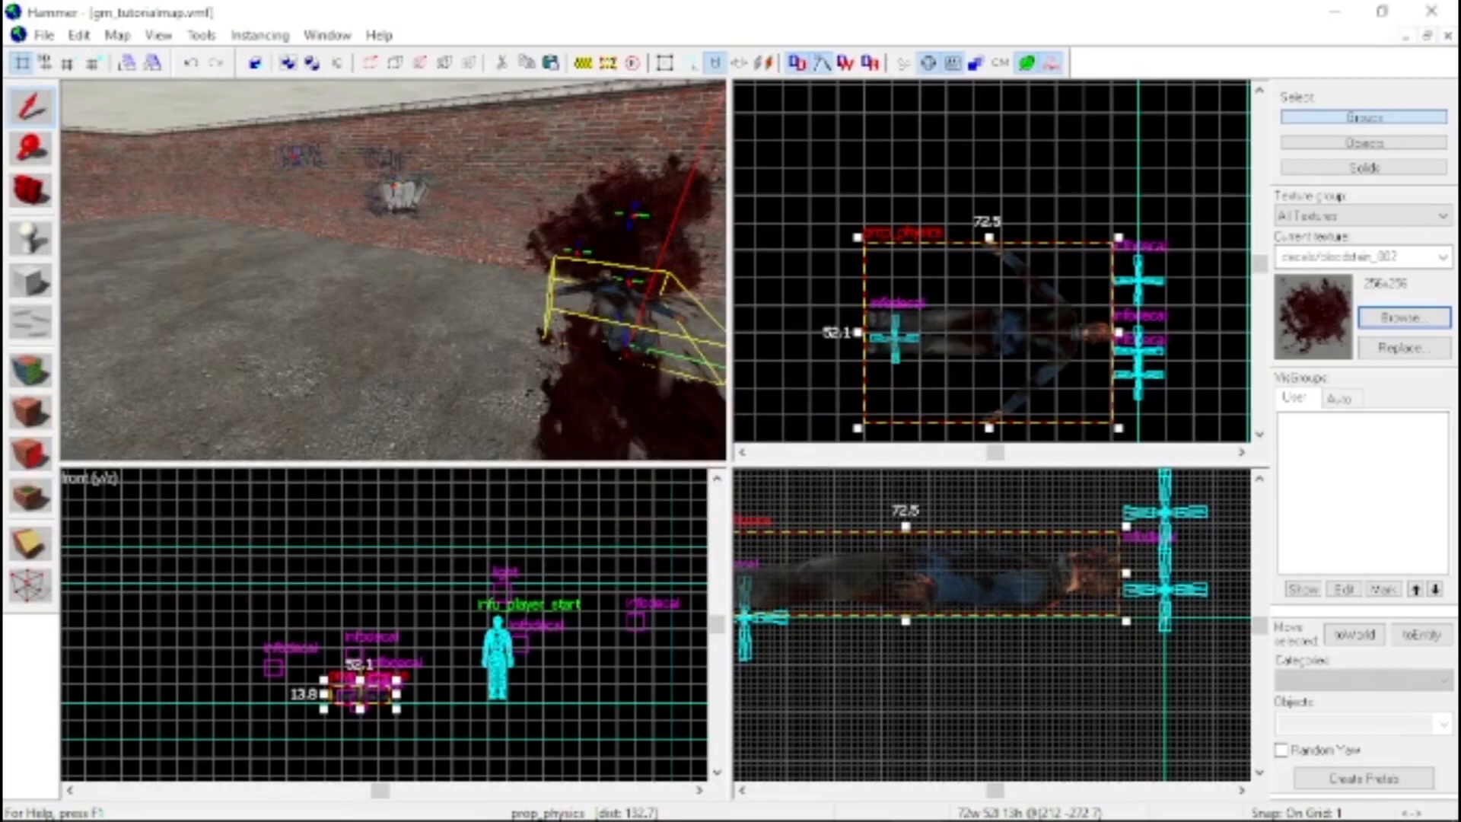
{"action": "key", "text": "w"}
{"action": "key", "text": "s"}
{"action": "key", "text": "s"}
{"action": "key", "text": "z"}
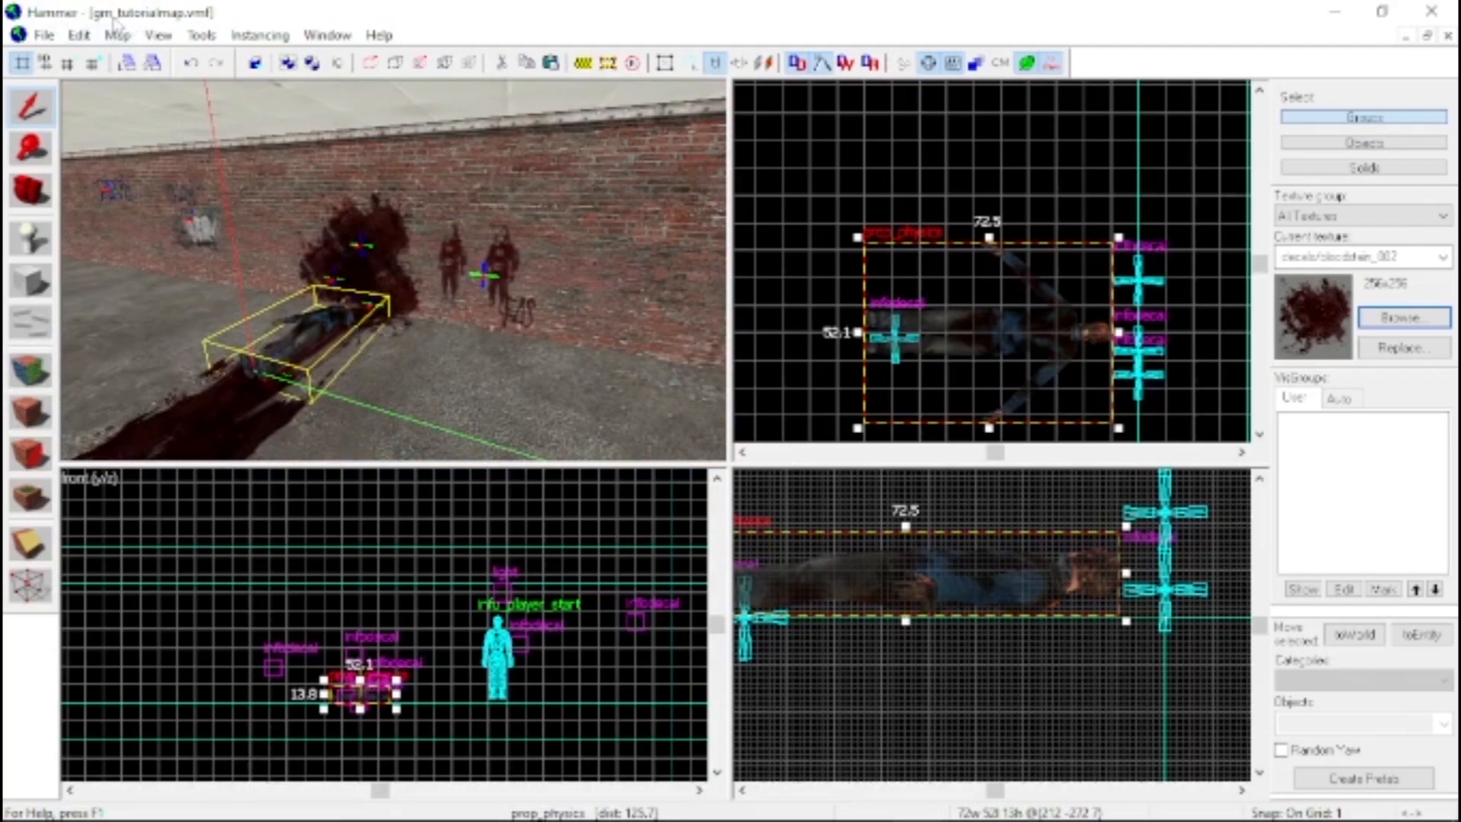
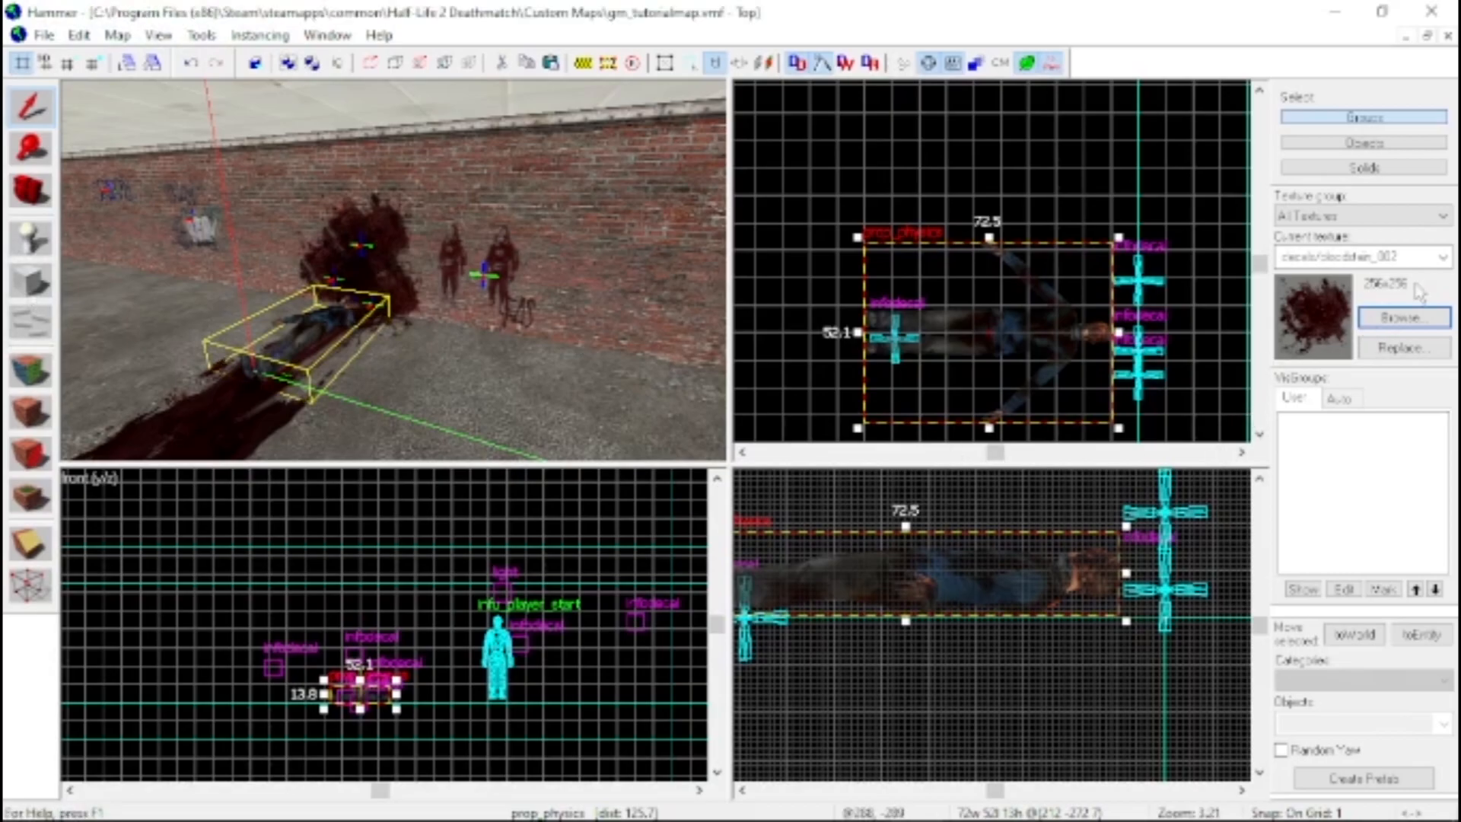
Apply the multicoloured decals/decalgraffiti001b graffiti decal to a bare stretch of the brick wall
{"action": "left_click", "coordinate": [1400, 316]}
{"action": "scroll", "coordinate": [568, 305], "scroll_direction": "up", "scroll_amount": 4}
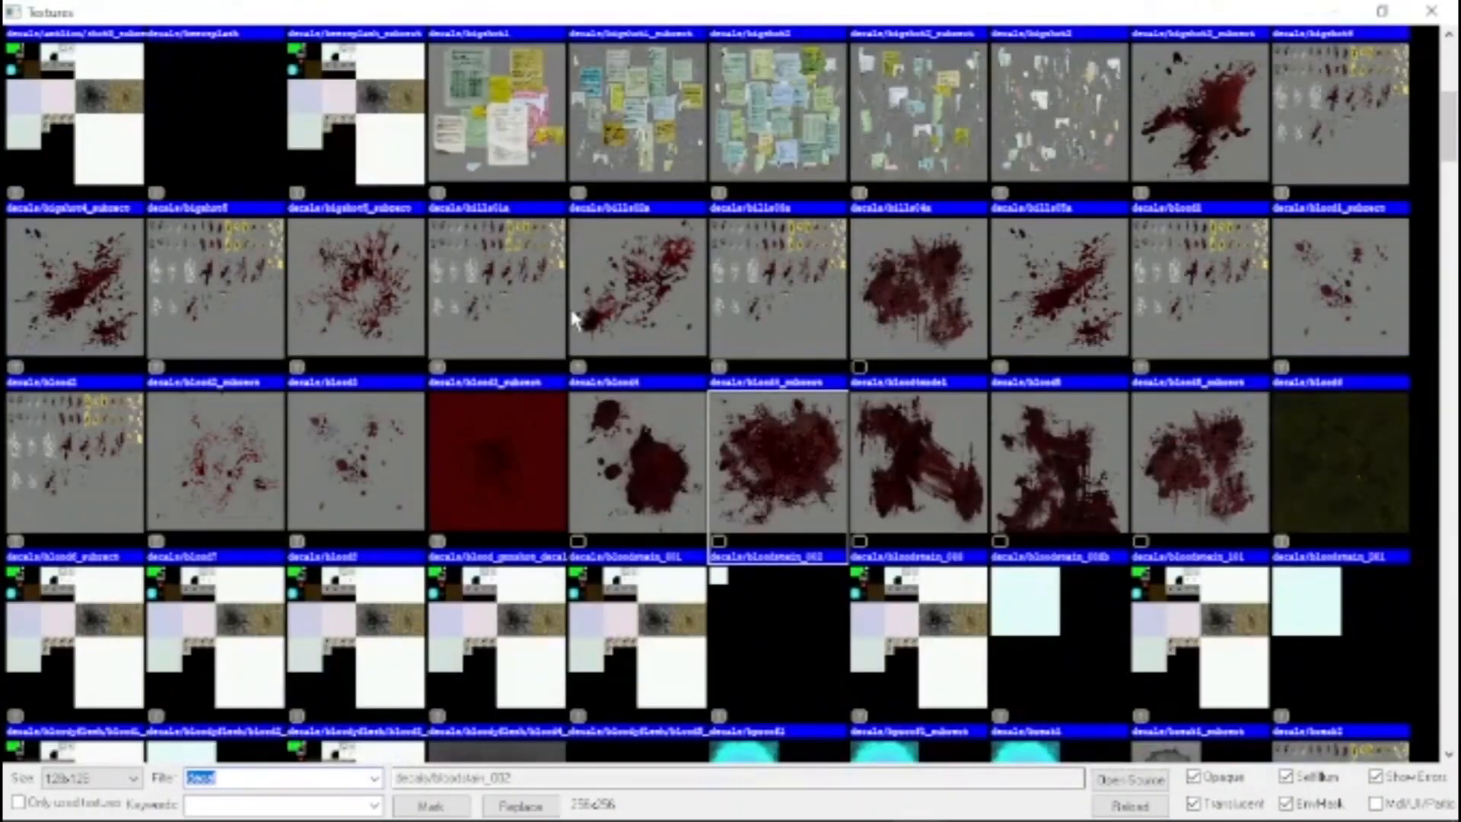
{"action": "scroll", "coordinate": [760, 293], "scroll_direction": "down", "scroll_amount": 15}
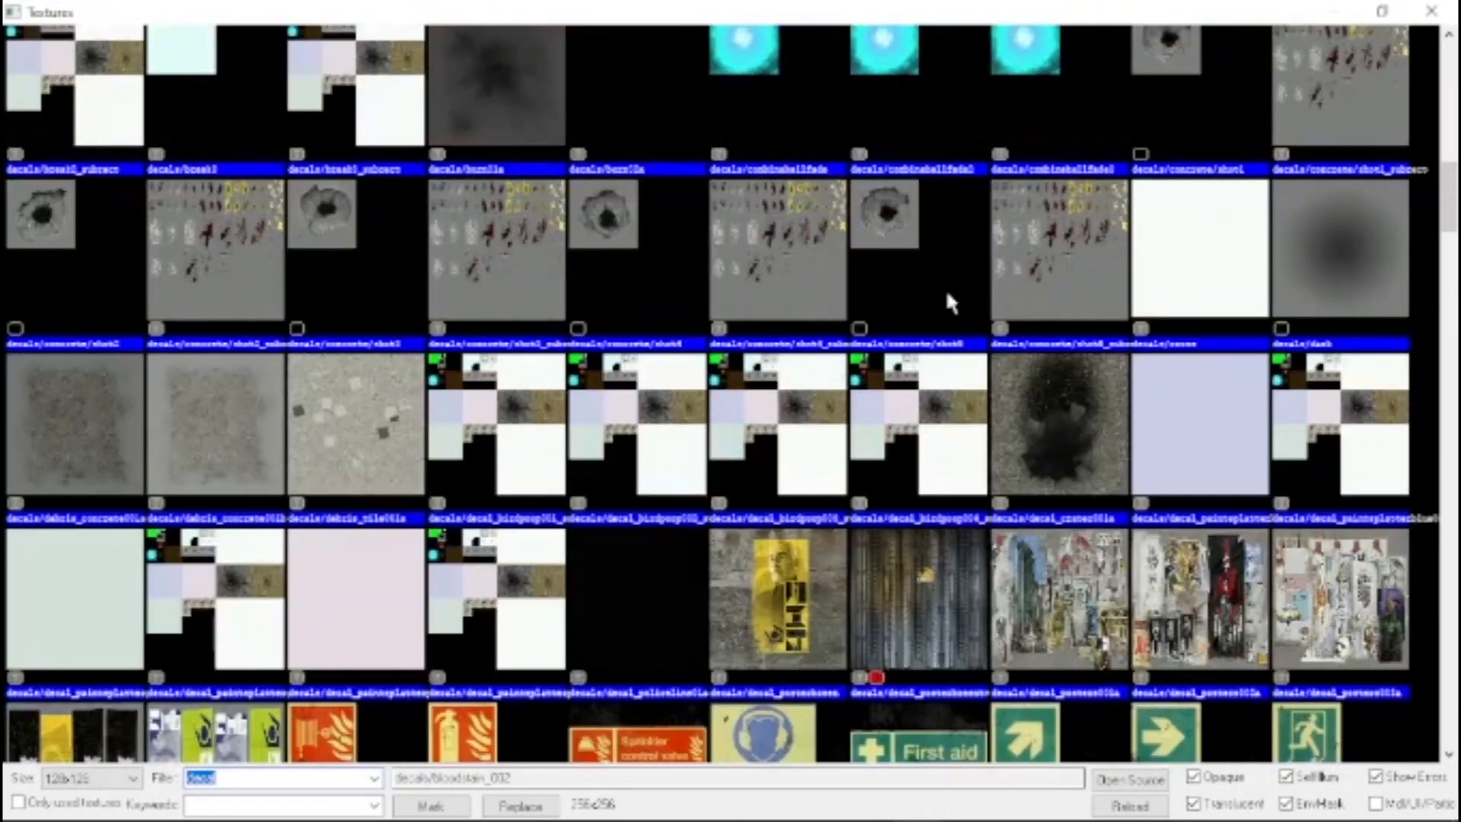
{"action": "scroll", "coordinate": [935, 312], "scroll_direction": "down", "scroll_amount": 5}
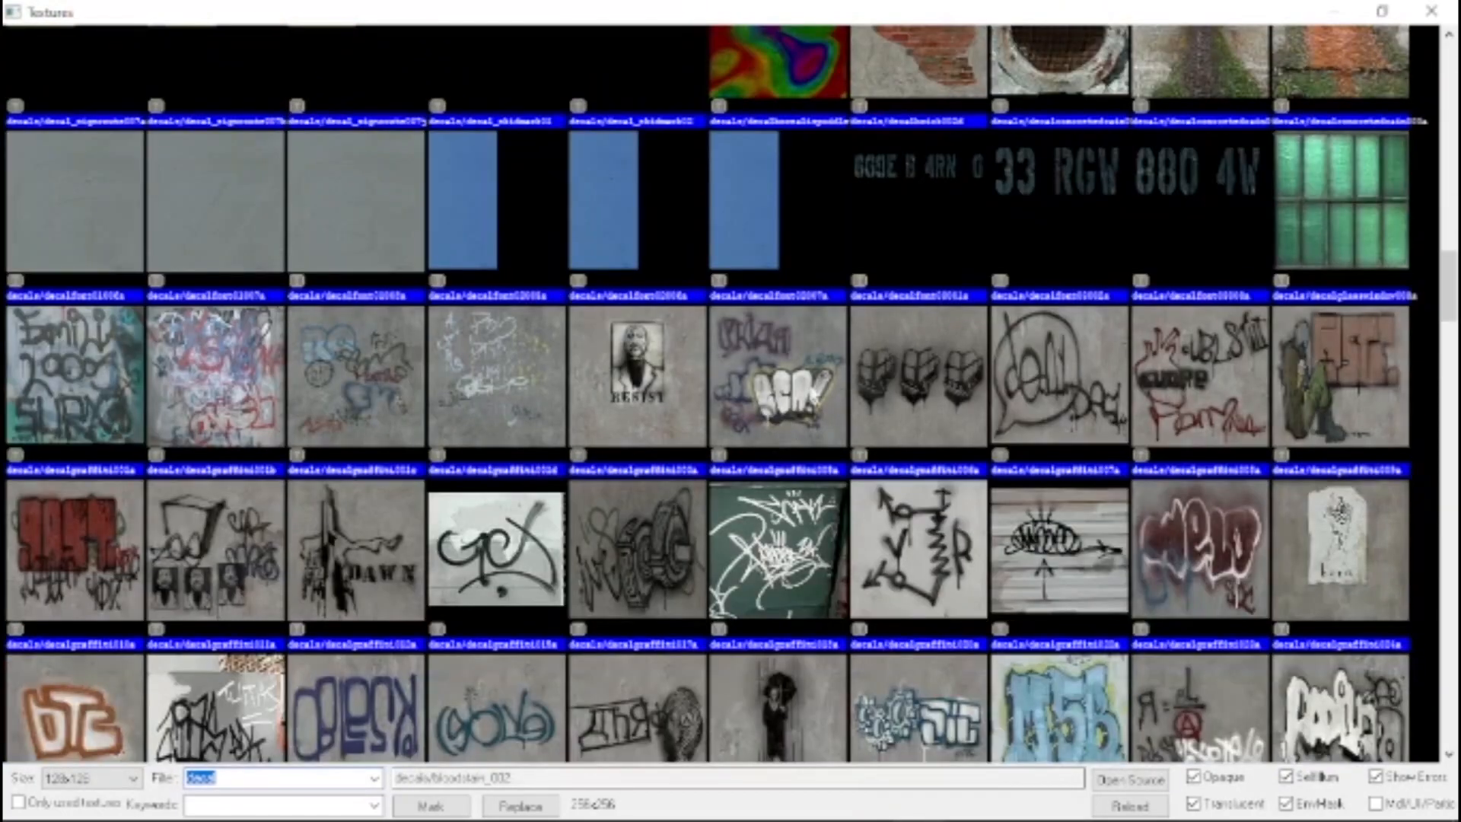
{"action": "double_click", "coordinate": [166, 393]}
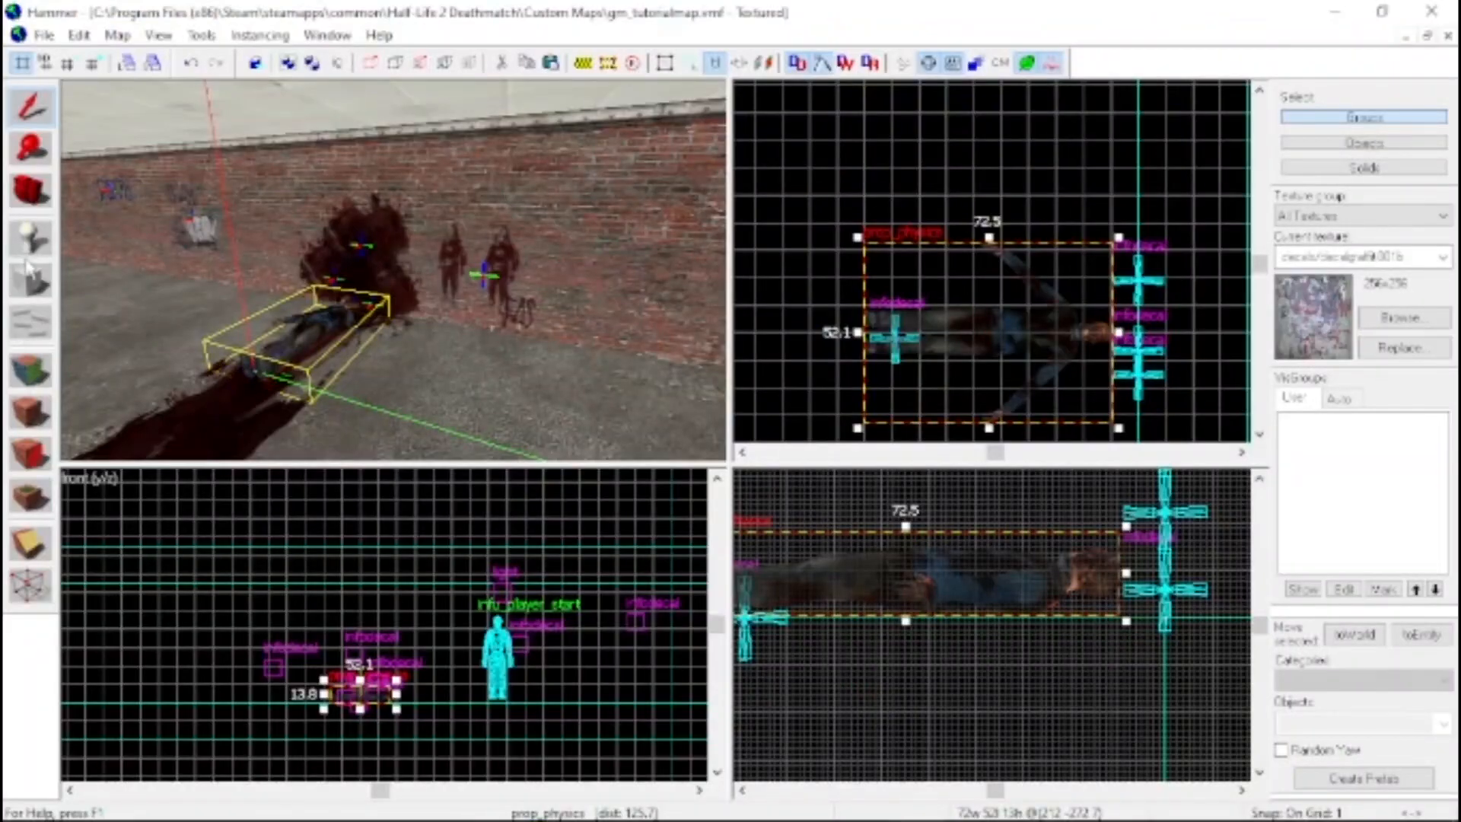
{"action": "left_click", "coordinate": [24, 447]}
{"action": "key", "text": "z"}
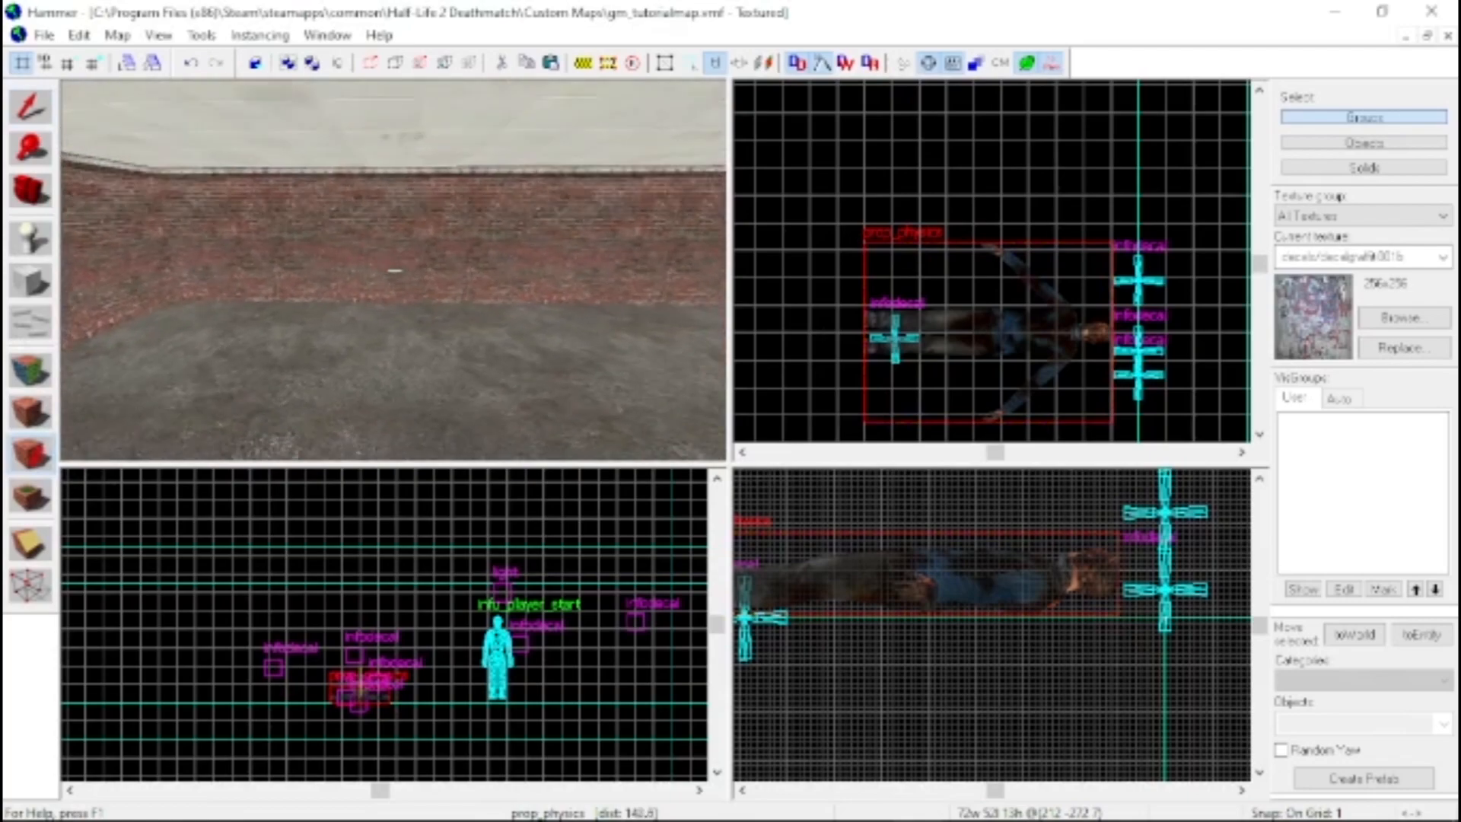
{"action": "key", "text": "z"}
{"action": "left_click", "coordinate": [372, 234]}
{"action": "key", "text": "z"}
{"action": "key", "text": "z"}
{"action": "key", "text": "s"}
{"action": "key", "text": "d"}
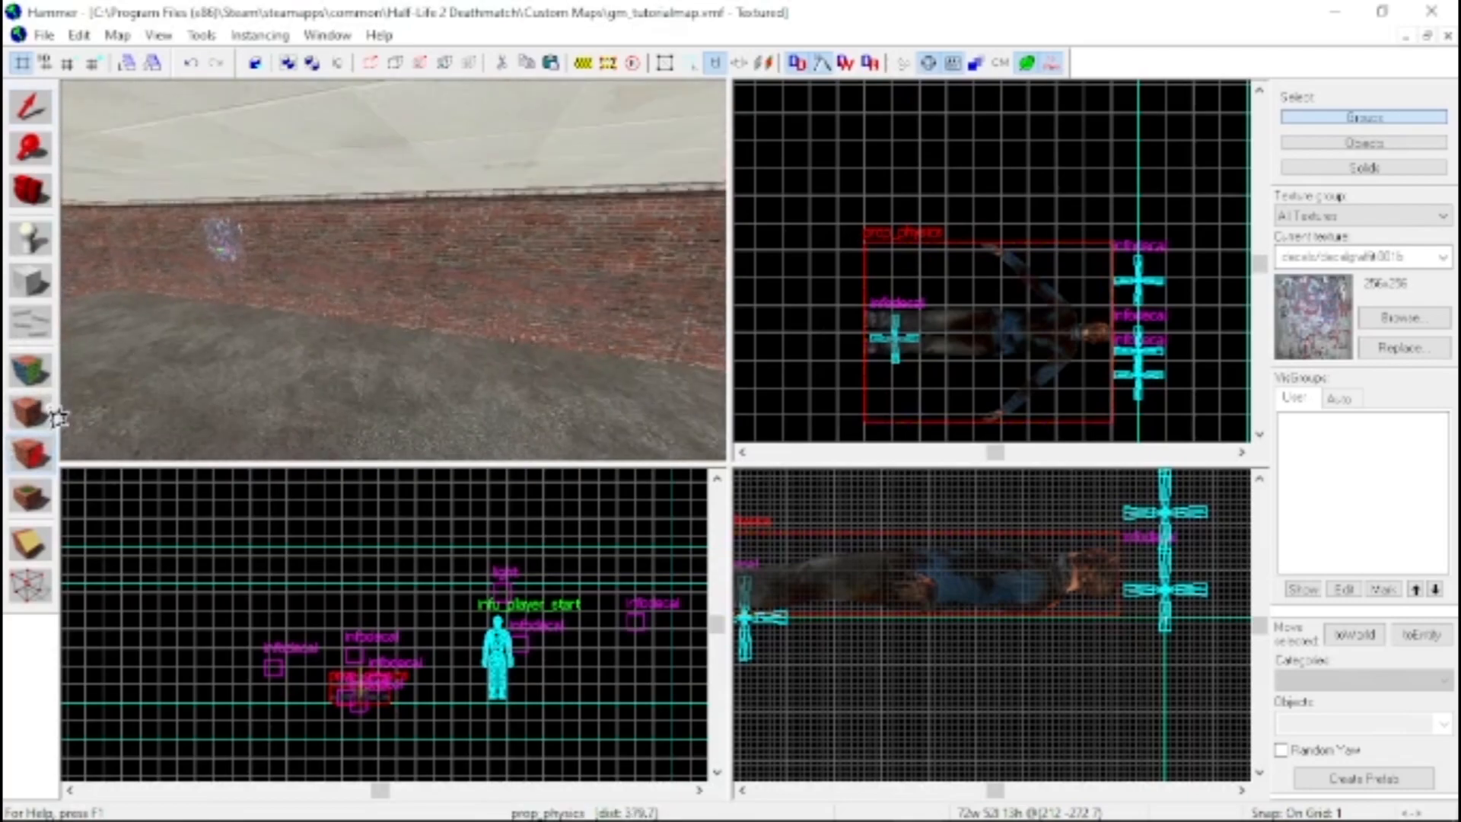
Apply the blue decals/decalgraffiti044a graffiti decal to the bare brick wall further along from the multicoloured graffiti
{"action": "left_click", "coordinate": [1402, 318]}
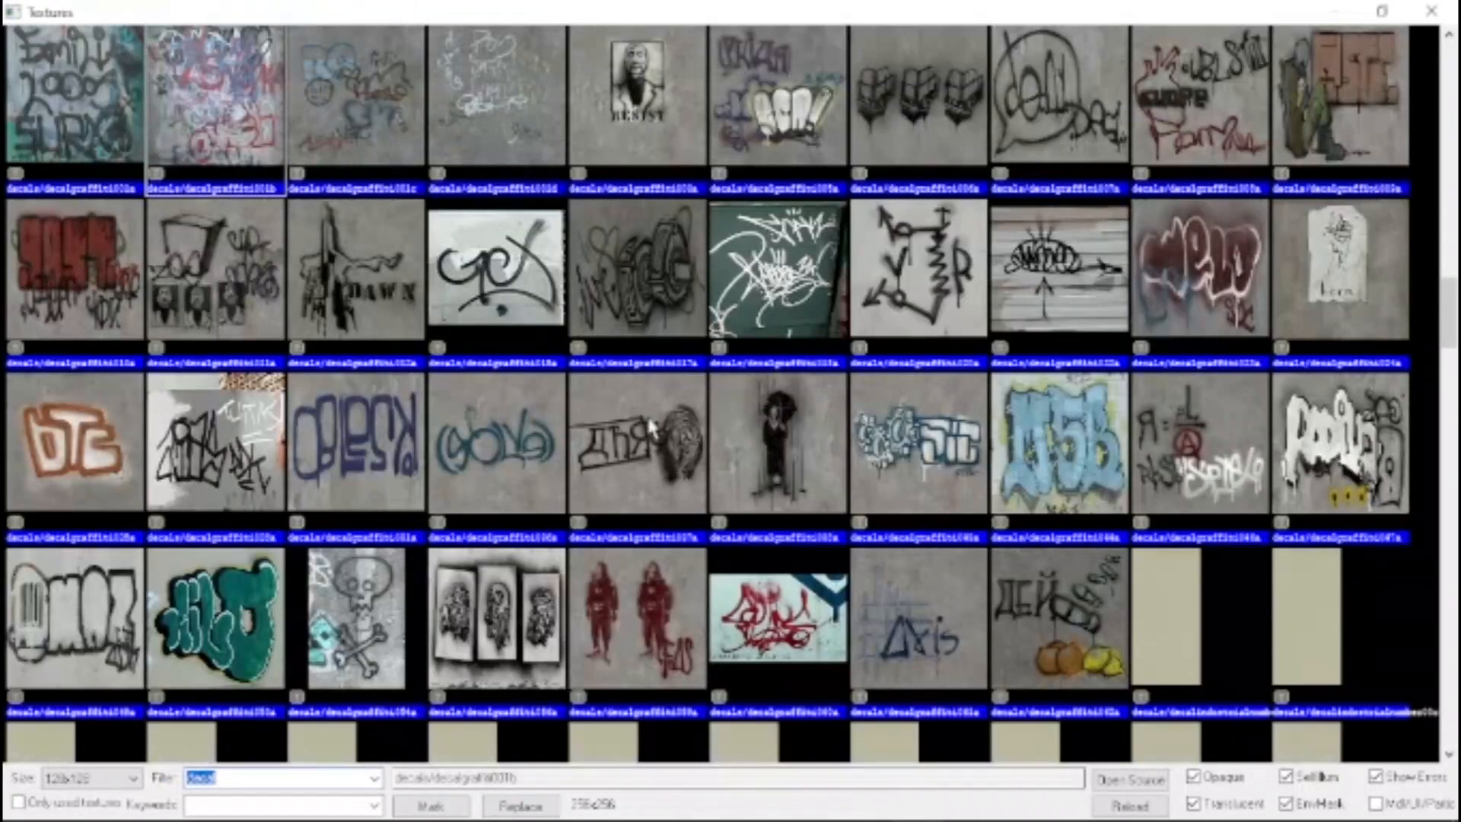
{"action": "double_click", "coordinate": [1059, 441]}
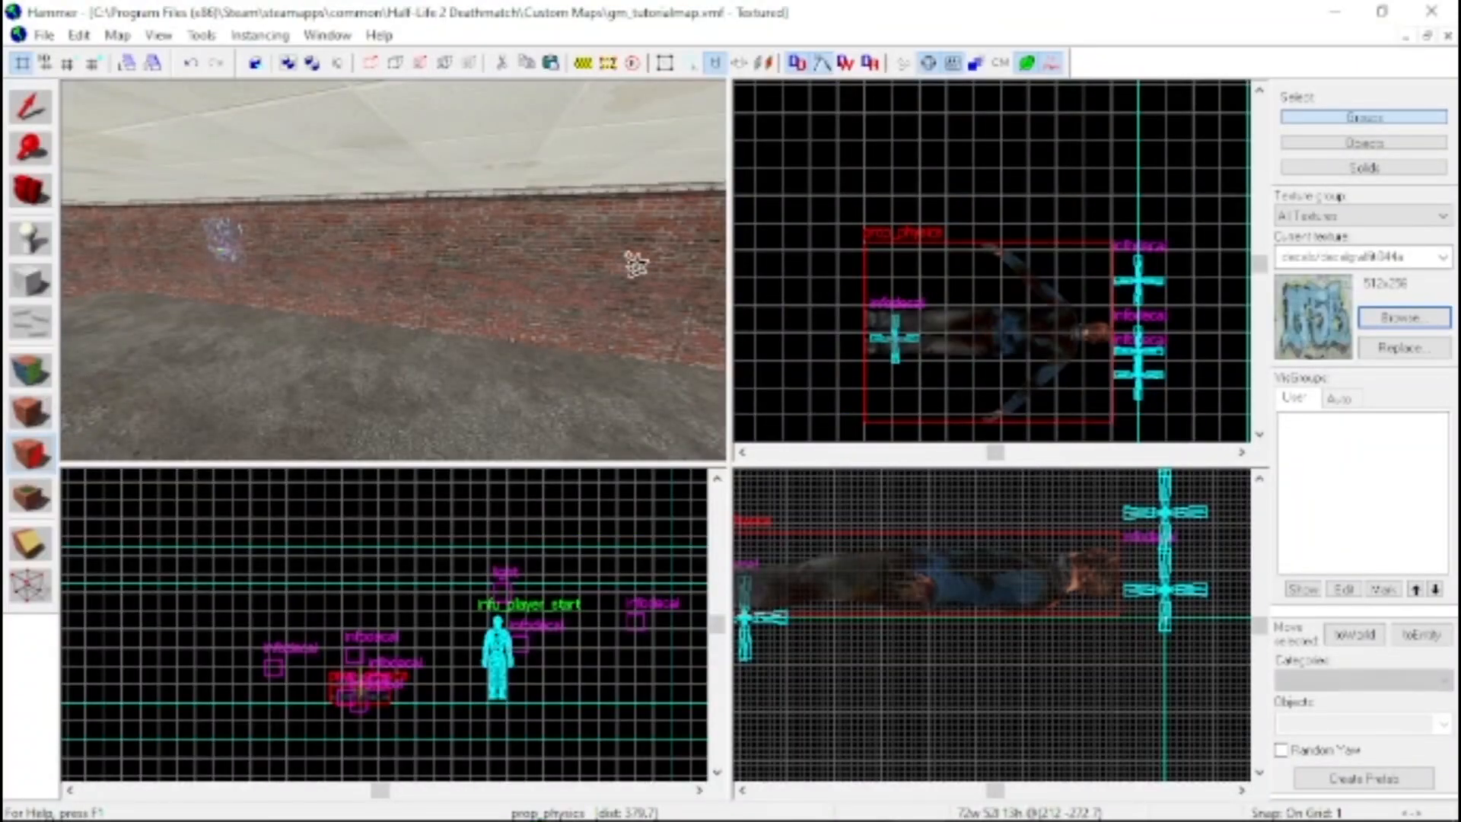
{"action": "left_click", "coordinate": [618, 319]}
{"action": "key", "text": "z"}
{"action": "key", "text": "ctrl+z"}
{"action": "key", "text": "z"}
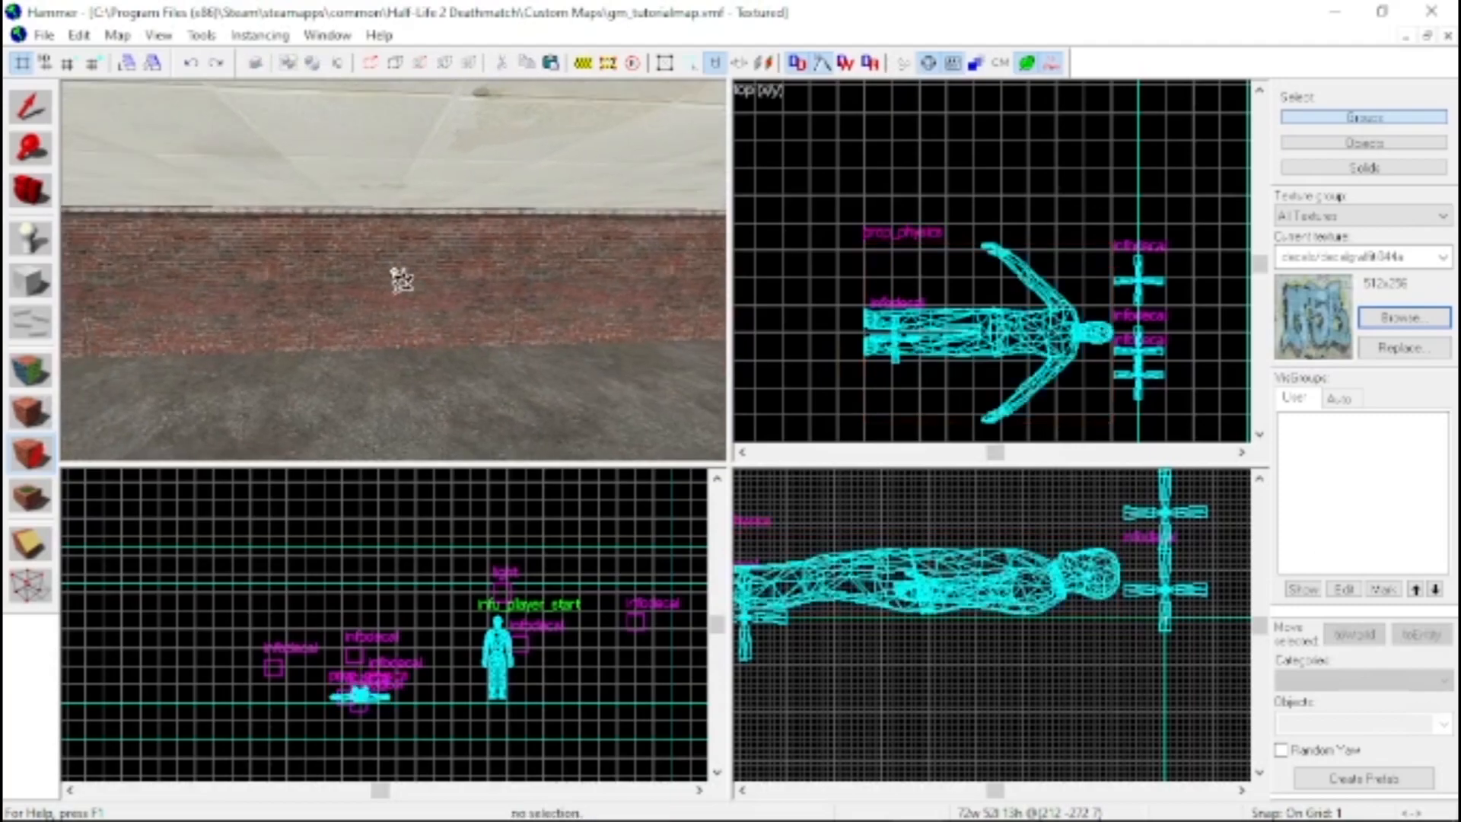
{"action": "left_click", "coordinate": [408, 277]}
{"action": "key", "text": "d"}
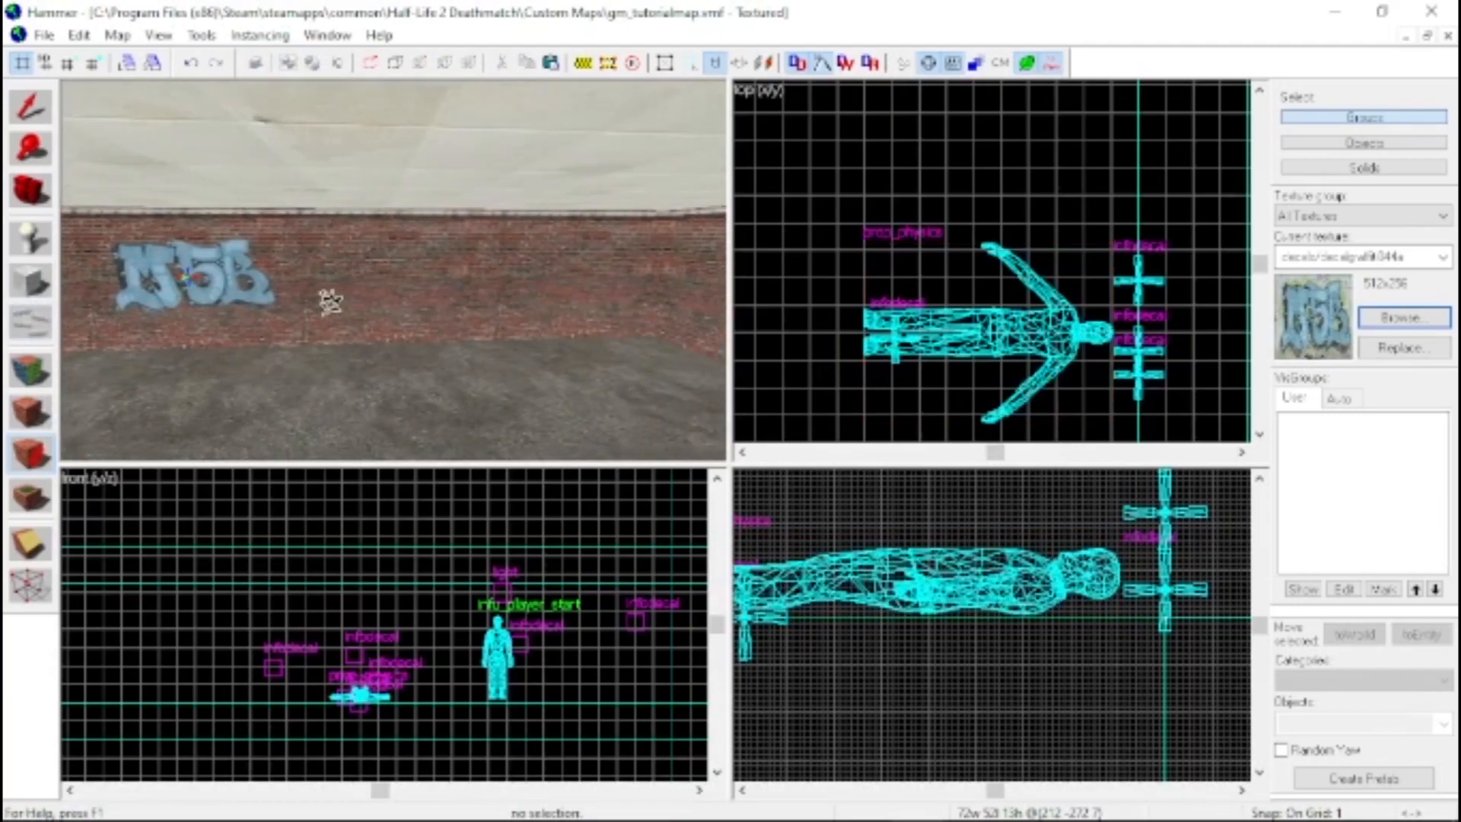
Apply the graffiti decal of a seated figure in green clothing to another empty section of the brick wall
{"action": "left_click", "coordinate": [1390, 319]}
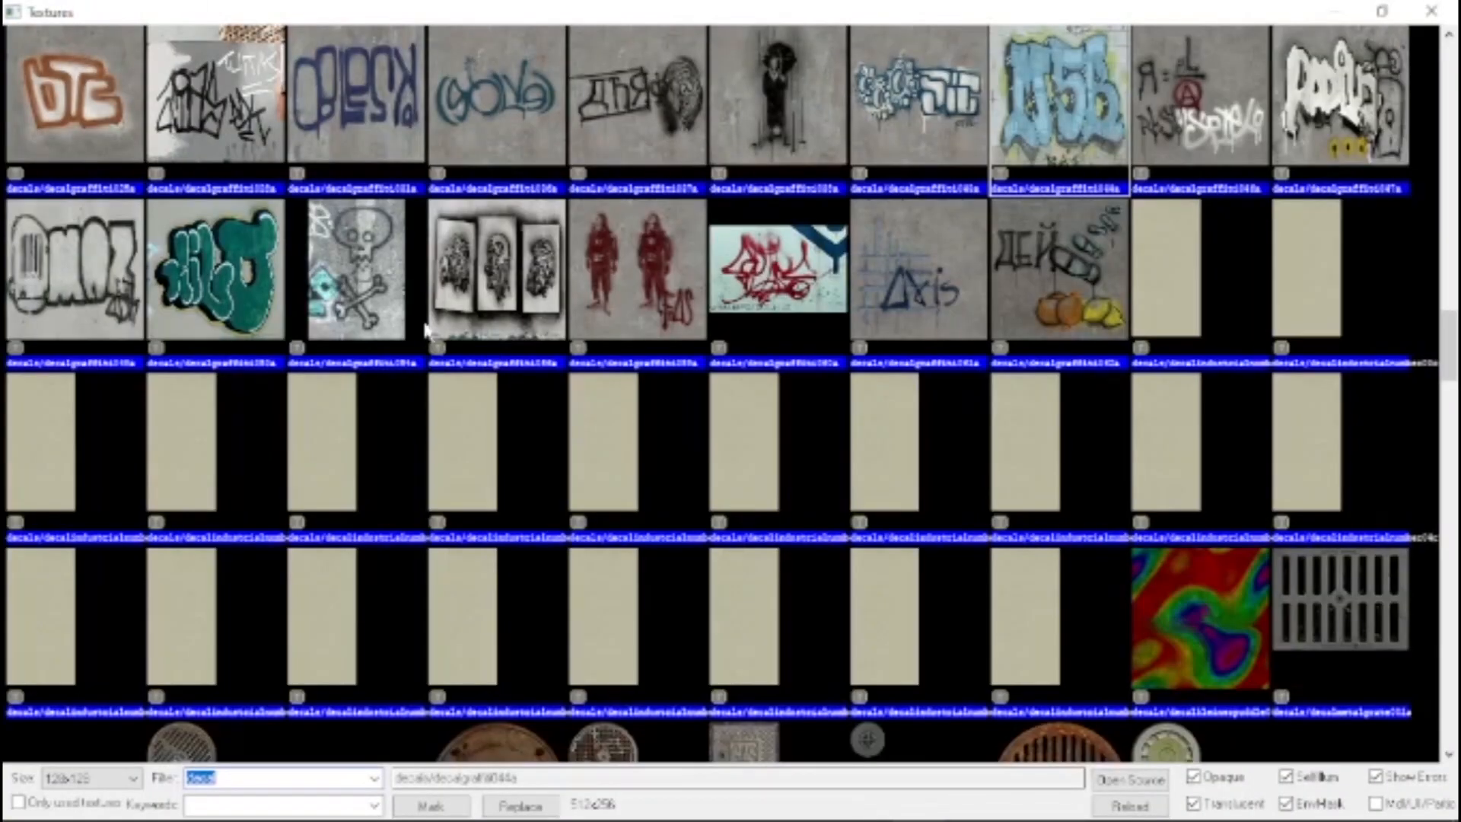
{"action": "scroll", "coordinate": [157, 294], "scroll_direction": "down", "scroll_amount": 3}
{"action": "scroll", "coordinate": [479, 381], "scroll_direction": "up", "scroll_amount": 1}
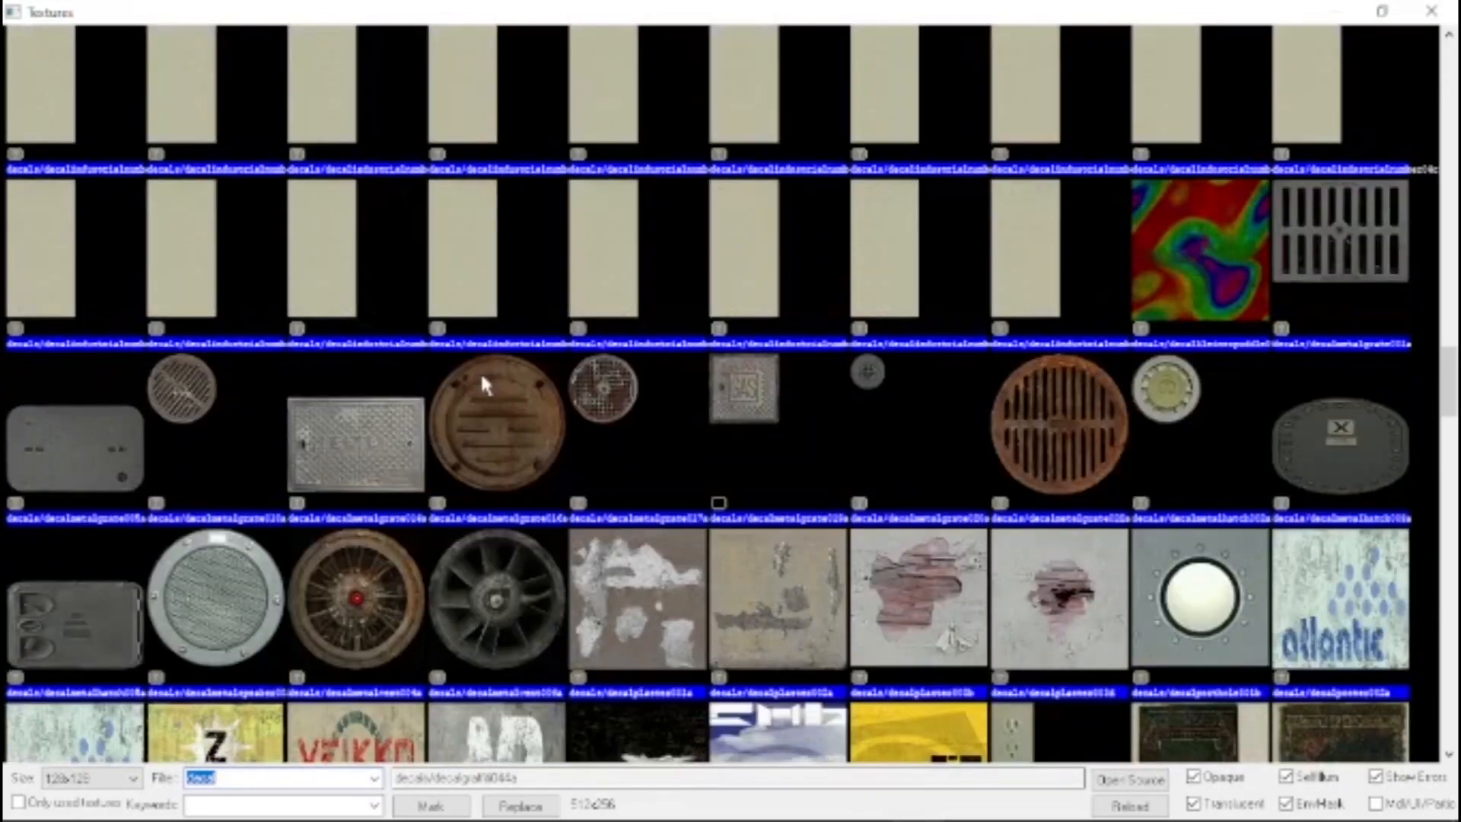
{"action": "scroll", "coordinate": [470, 376], "scroll_direction": "up", "scroll_amount": 2}
{"action": "scroll", "coordinate": [456, 375], "scroll_direction": "up", "scroll_amount": 4}
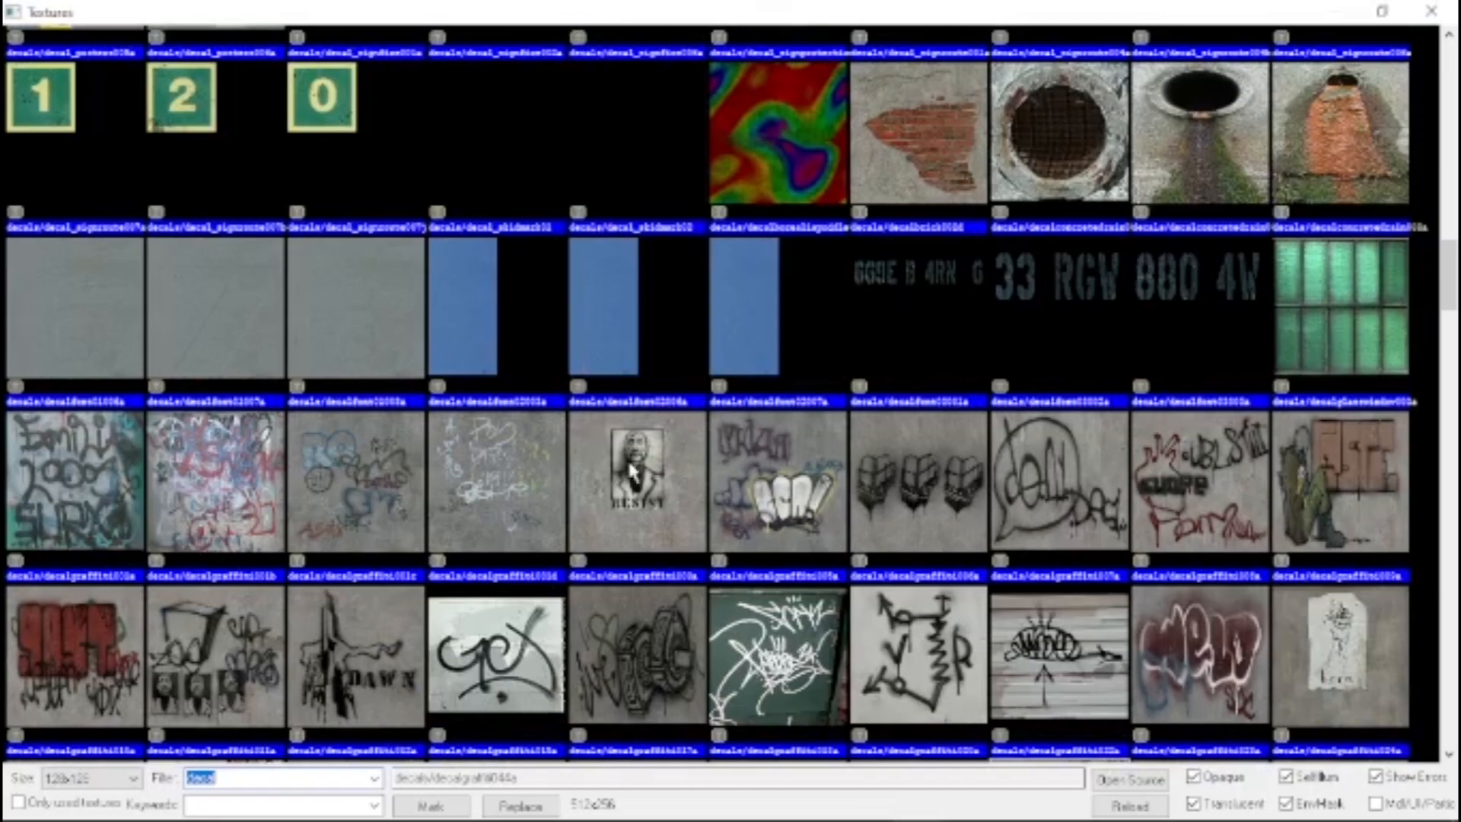
{"action": "double_click", "coordinate": [1303, 458]}
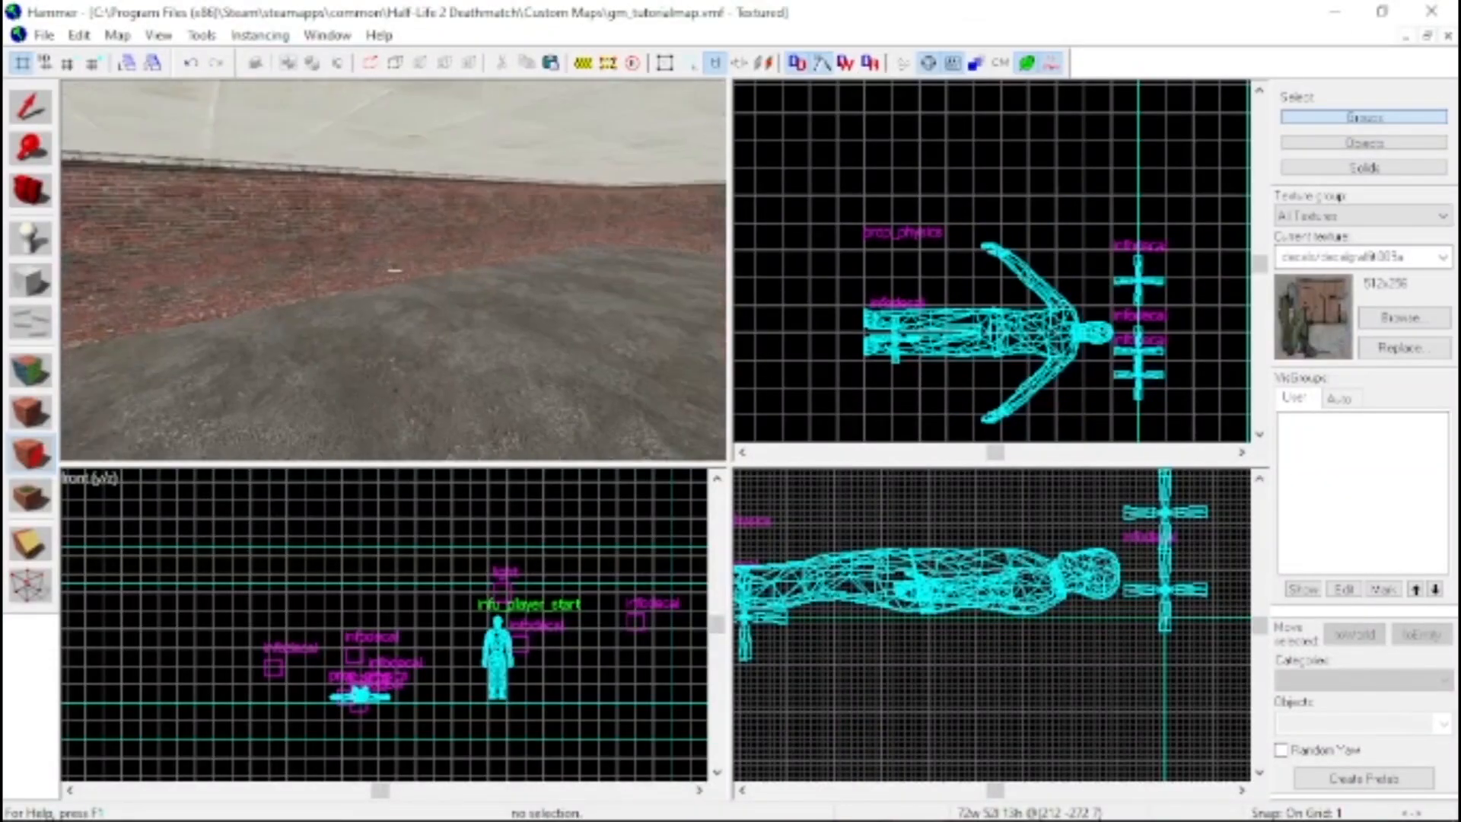
{"action": "left_click", "coordinate": [364, 258]}
{"action": "key", "text": "ctrl+z"}
{"action": "left_click", "coordinate": [387, 278]}
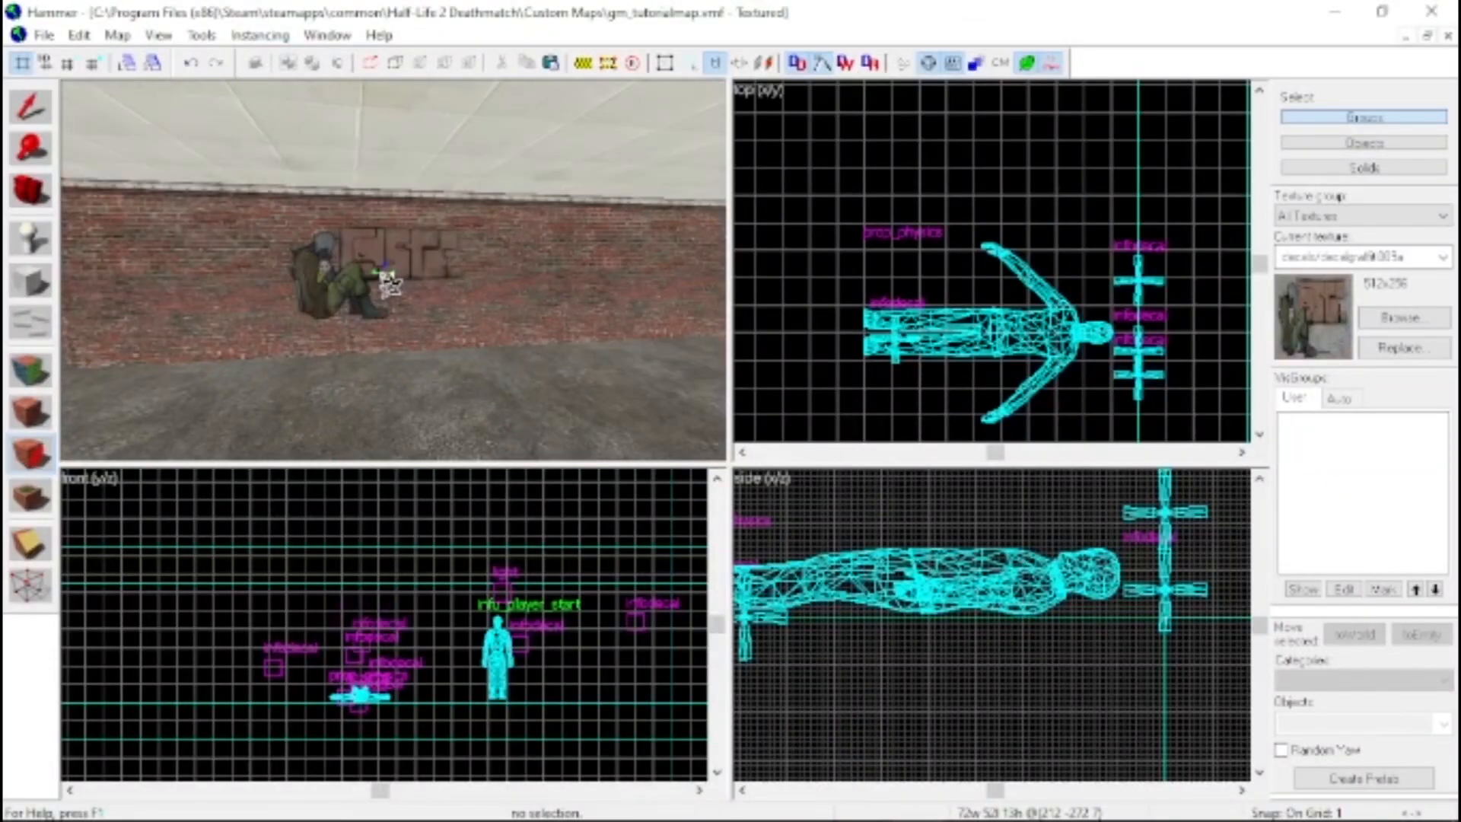
{"action": "key", "text": "z"}
{"action": "key", "text": "z"}
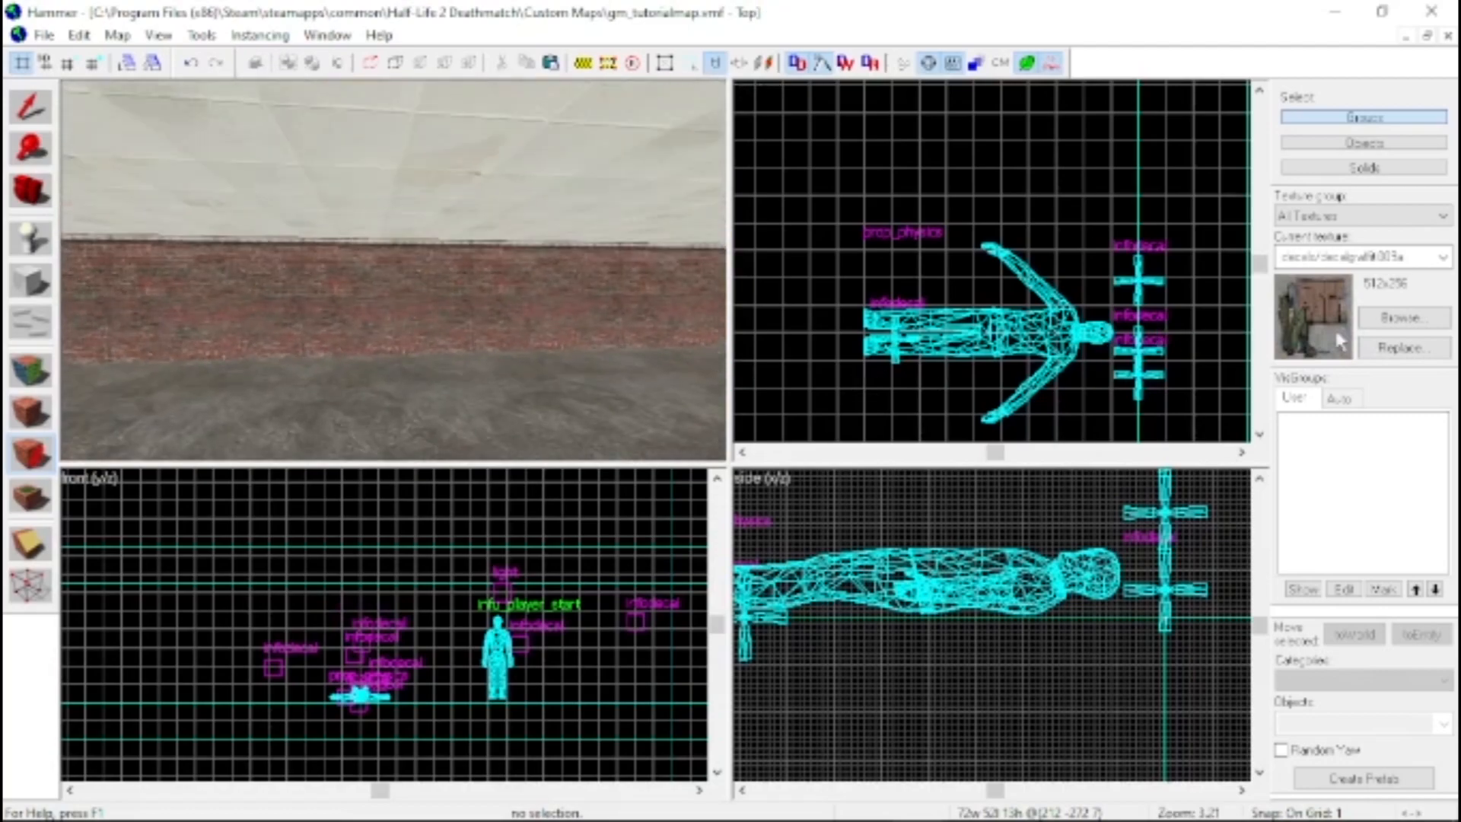
Place the red decals/decalgraffiti010a and the black decals/decalgraffiti012a graffiti side by side on the next empty brick wall
{"action": "left_click", "coordinate": [1398, 318]}
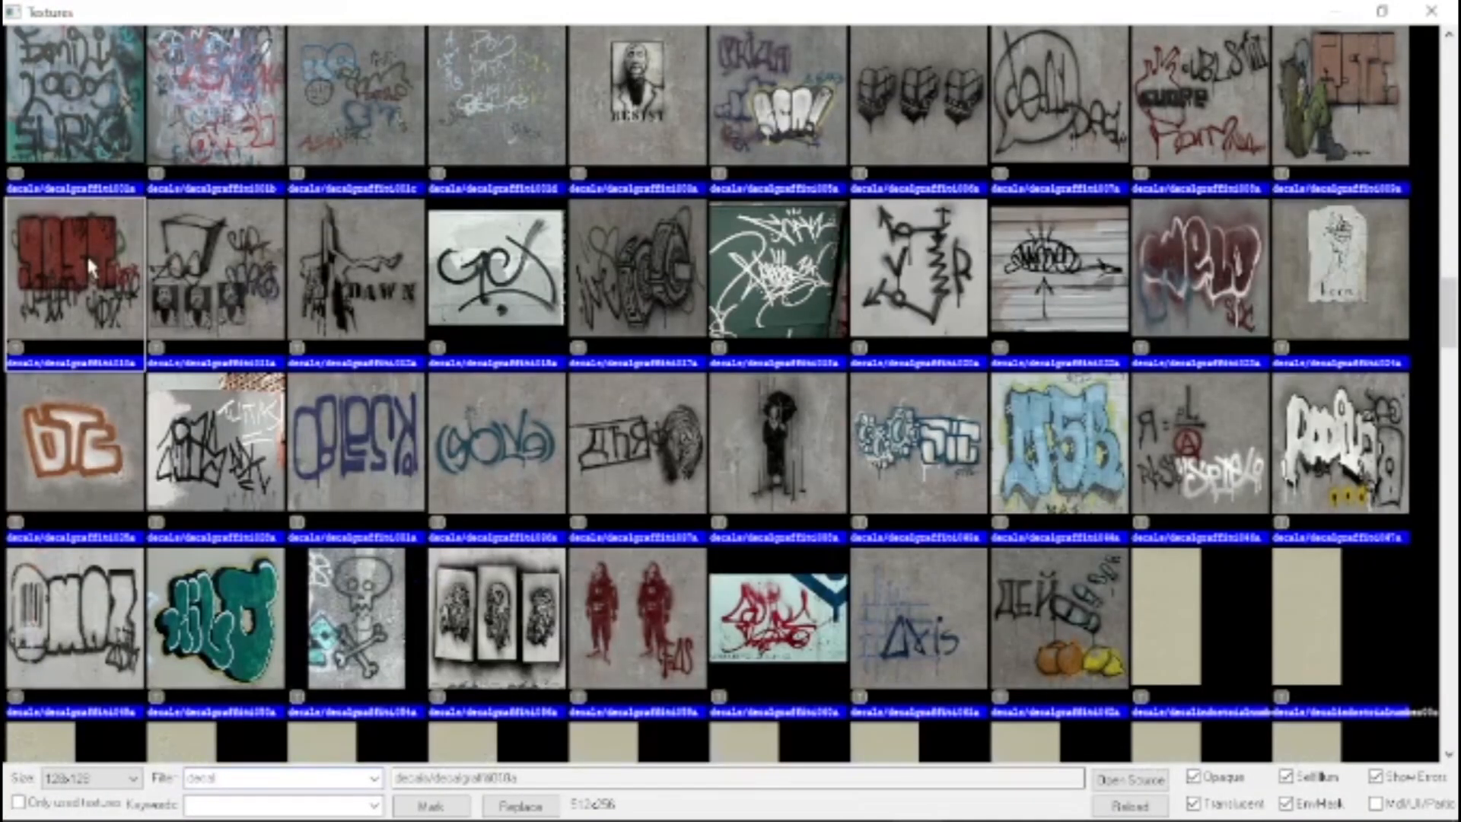
{"action": "double_click", "coordinate": [85, 253]}
{"action": "left_click", "coordinate": [276, 302]}
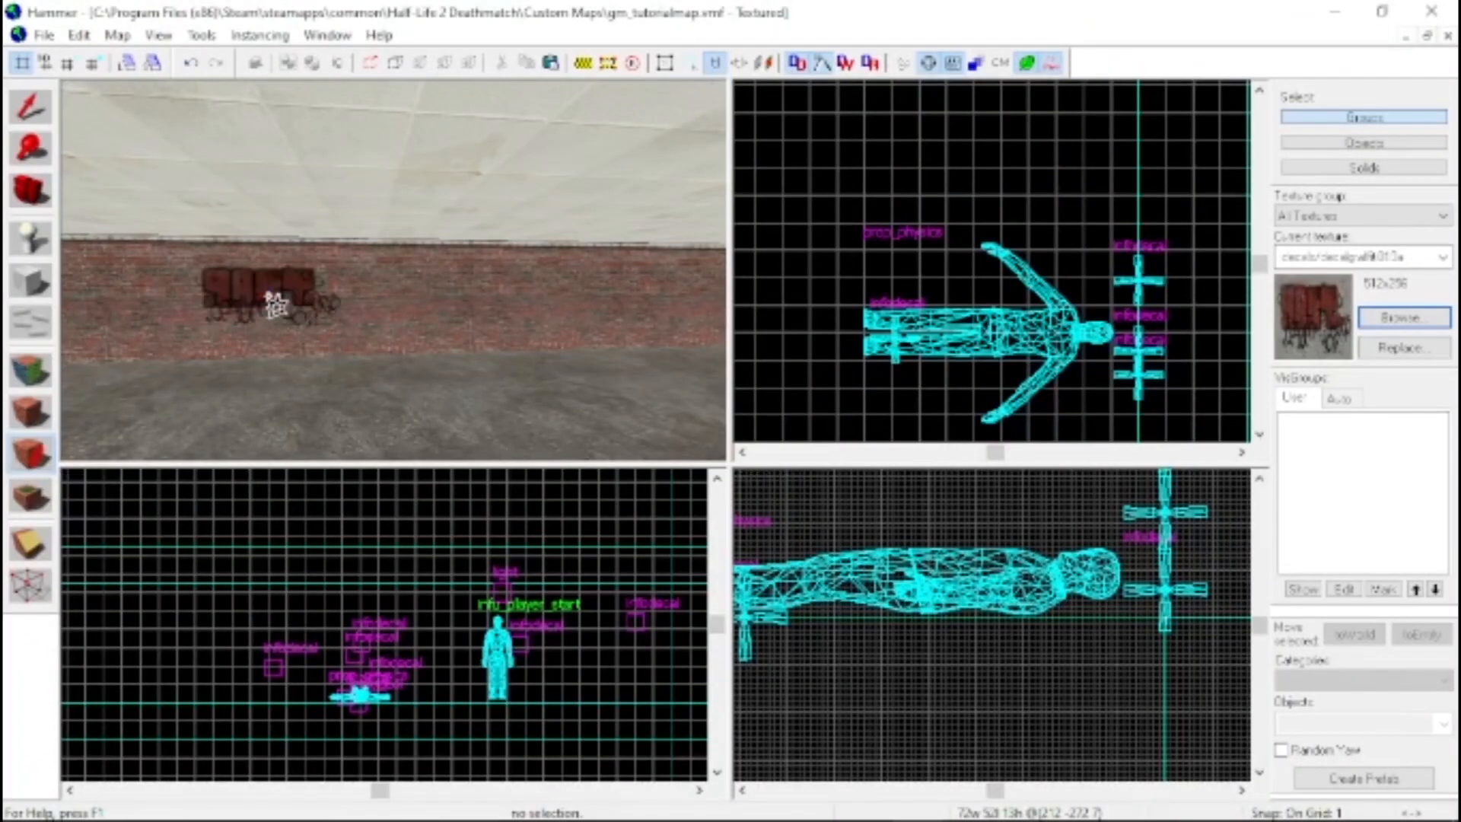
{"action": "left_click", "coordinate": [1399, 319]}
{"action": "double_click", "coordinate": [369, 135]}
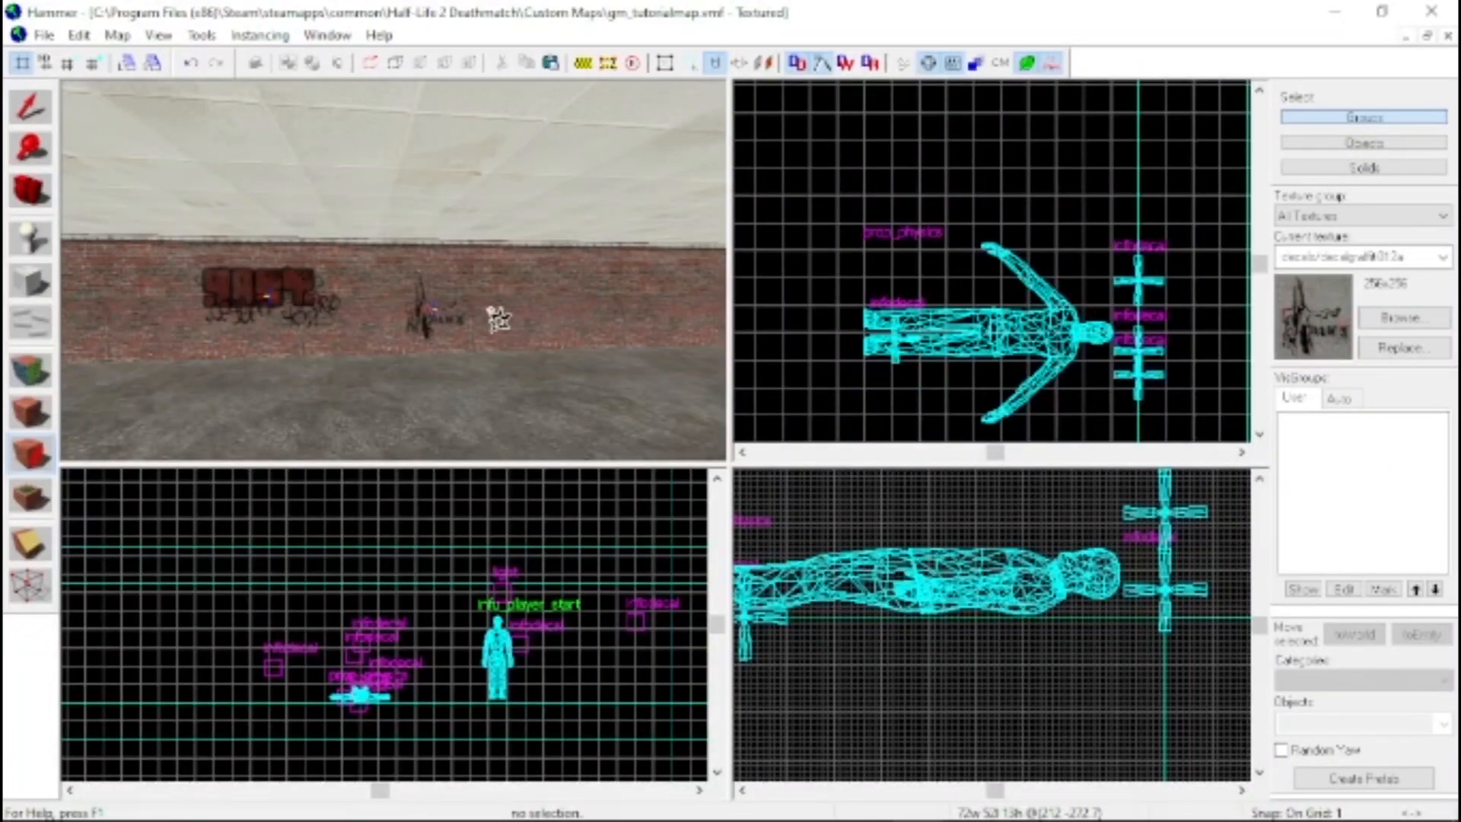
Apply the decals/bloodstain_001 decal to the brick wall beside the DAWN graffiti
{"action": "left_click", "coordinate": [1400, 320]}
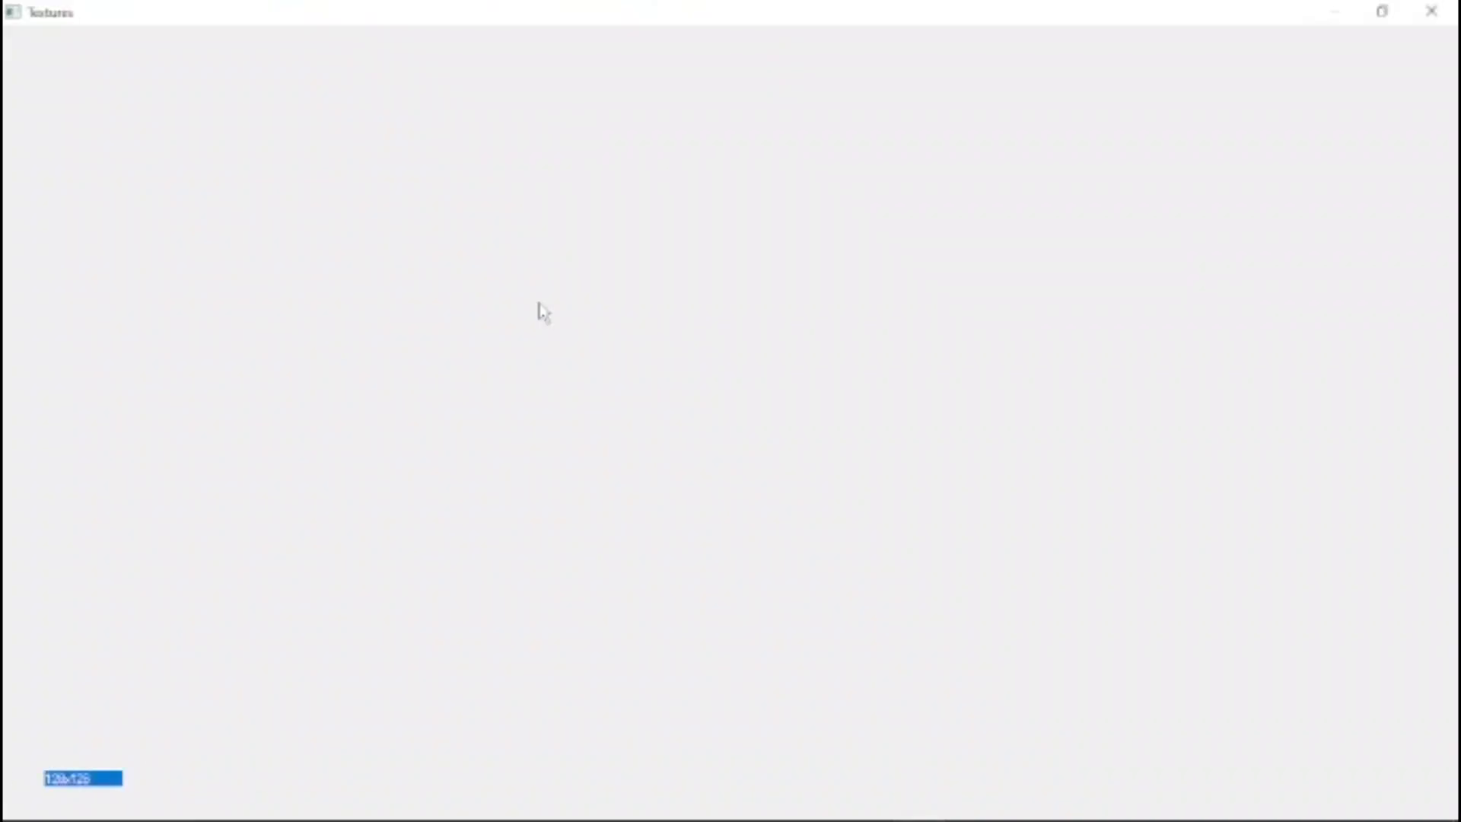
{"action": "scroll", "coordinate": [617, 301], "scroll_direction": "up", "scroll_amount": 2}
{"action": "scroll", "coordinate": [620, 301], "scroll_direction": "up", "scroll_amount": 15}
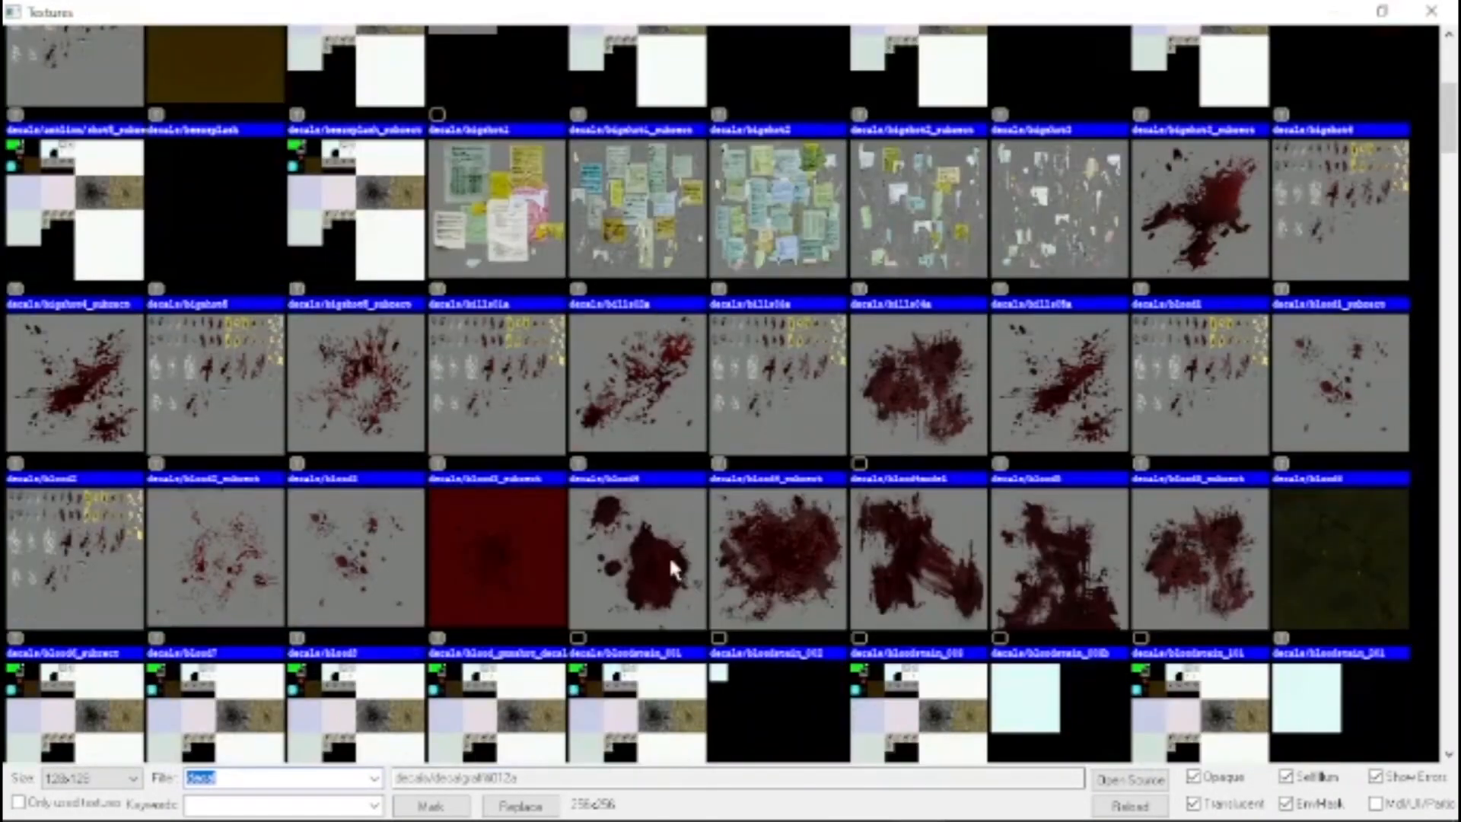
{"action": "double_click", "coordinate": [669, 555]}
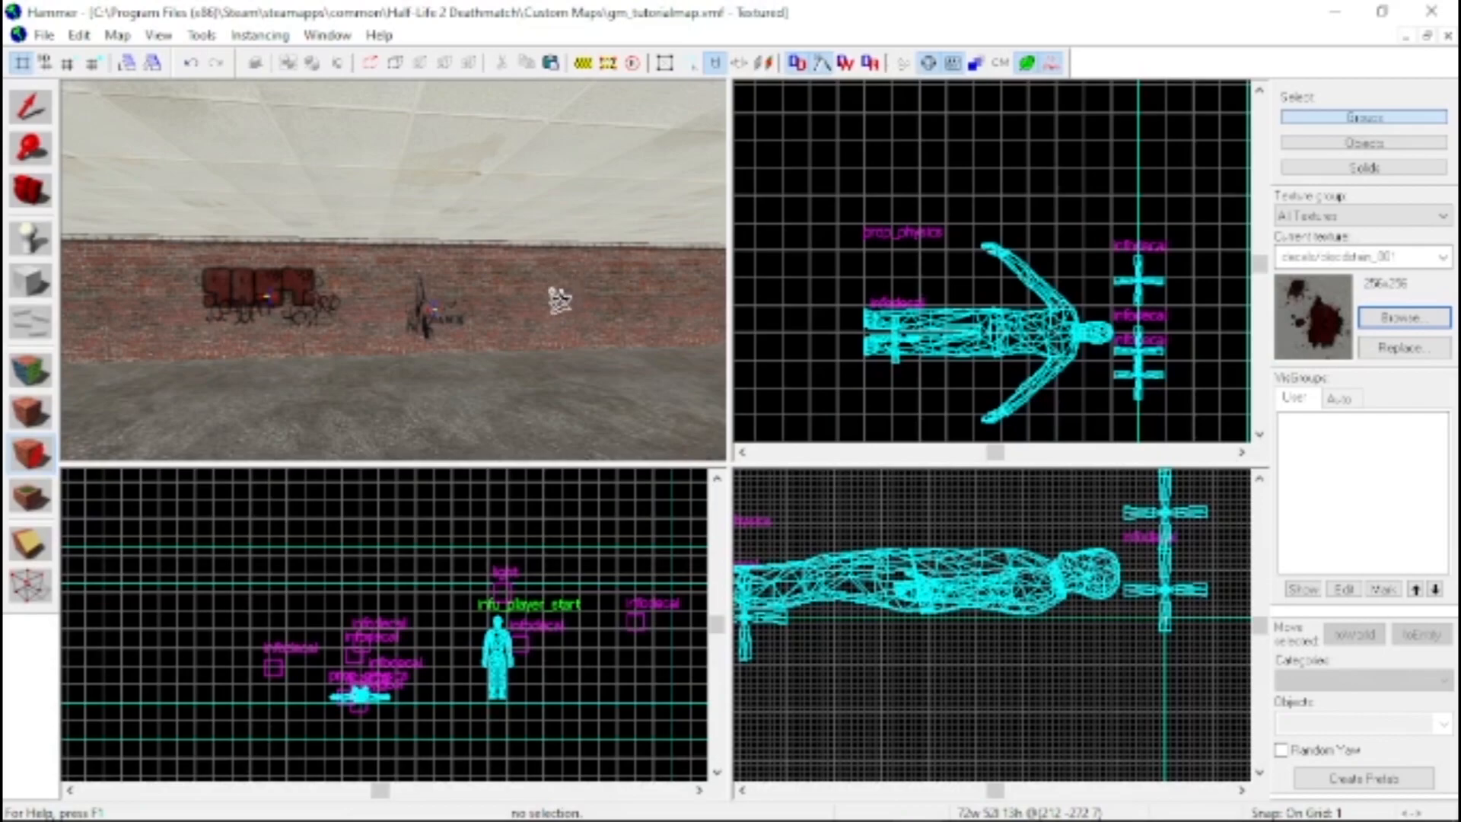
{"action": "key", "text": "z"}
{"action": "key", "text": "w"}
{"action": "key", "text": "z"}
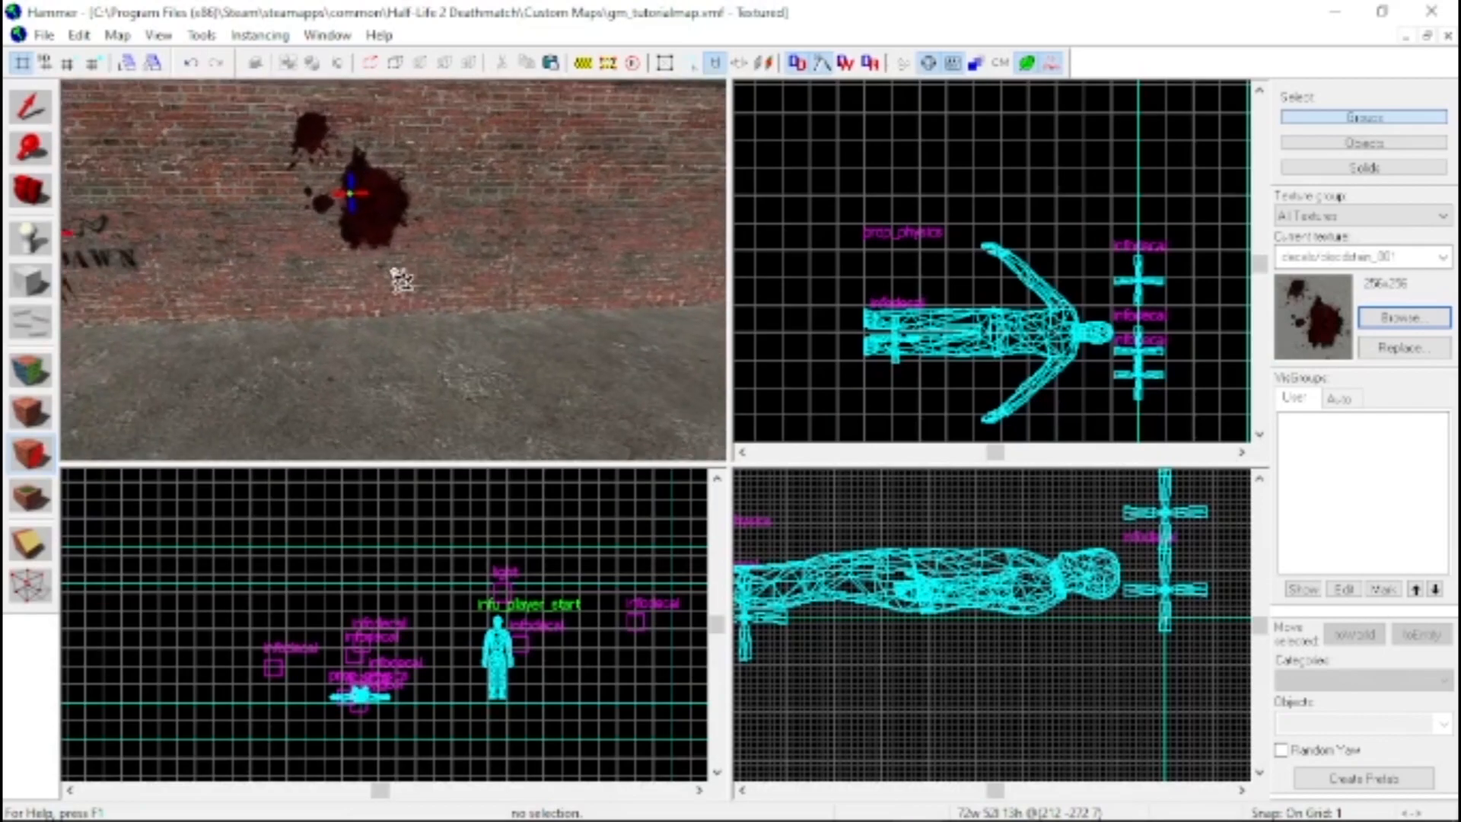
Apply the decals/bloodstain_003 decal to the brick wall so it overlaps the bloodstain beside the DAWN graffiti
{"action": "left_click", "coordinate": [1381, 320]}
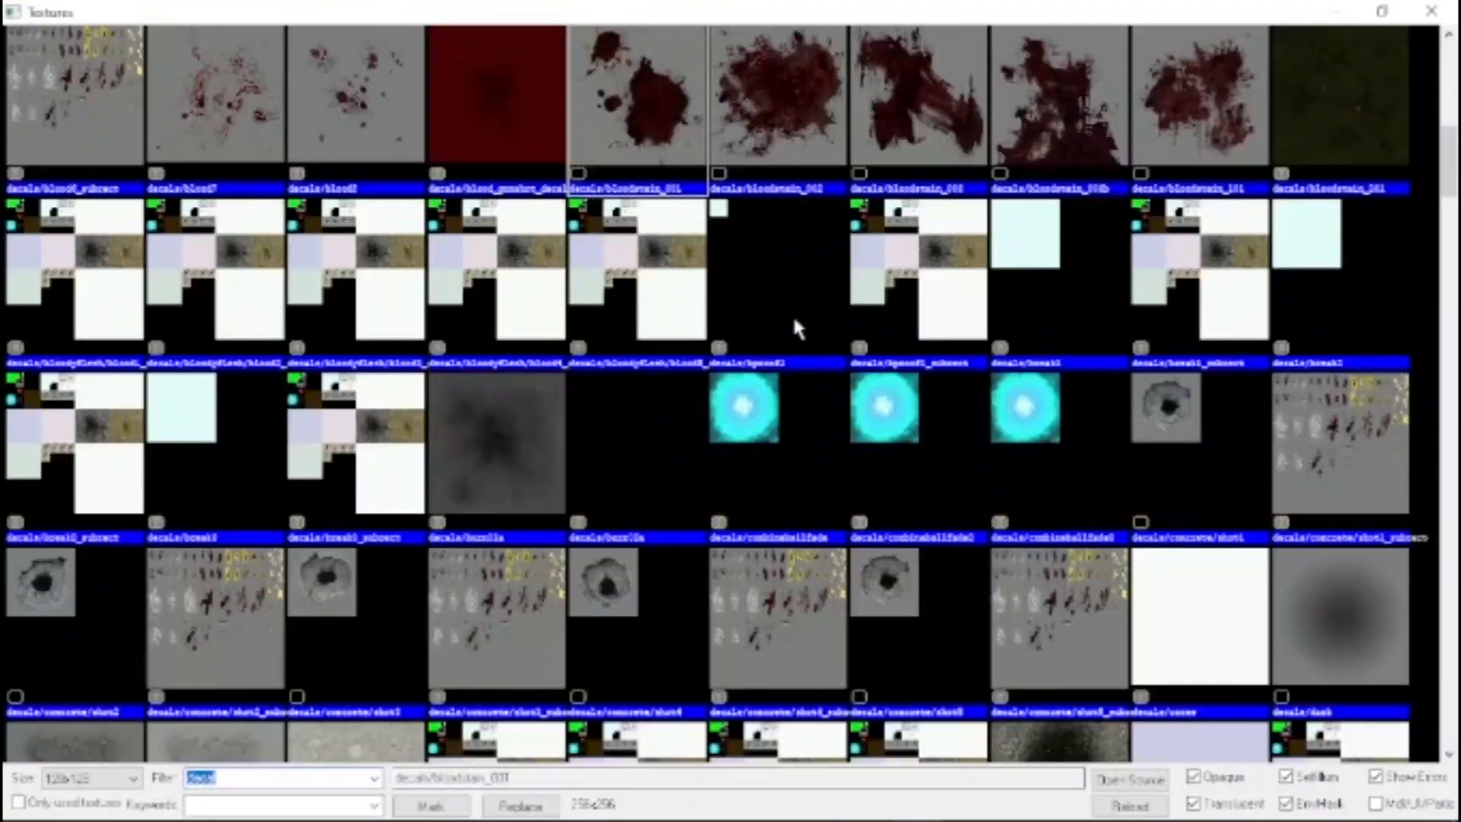
{"action": "double_click", "coordinate": [888, 114]}
{"action": "left_click", "coordinate": [609, 220]}
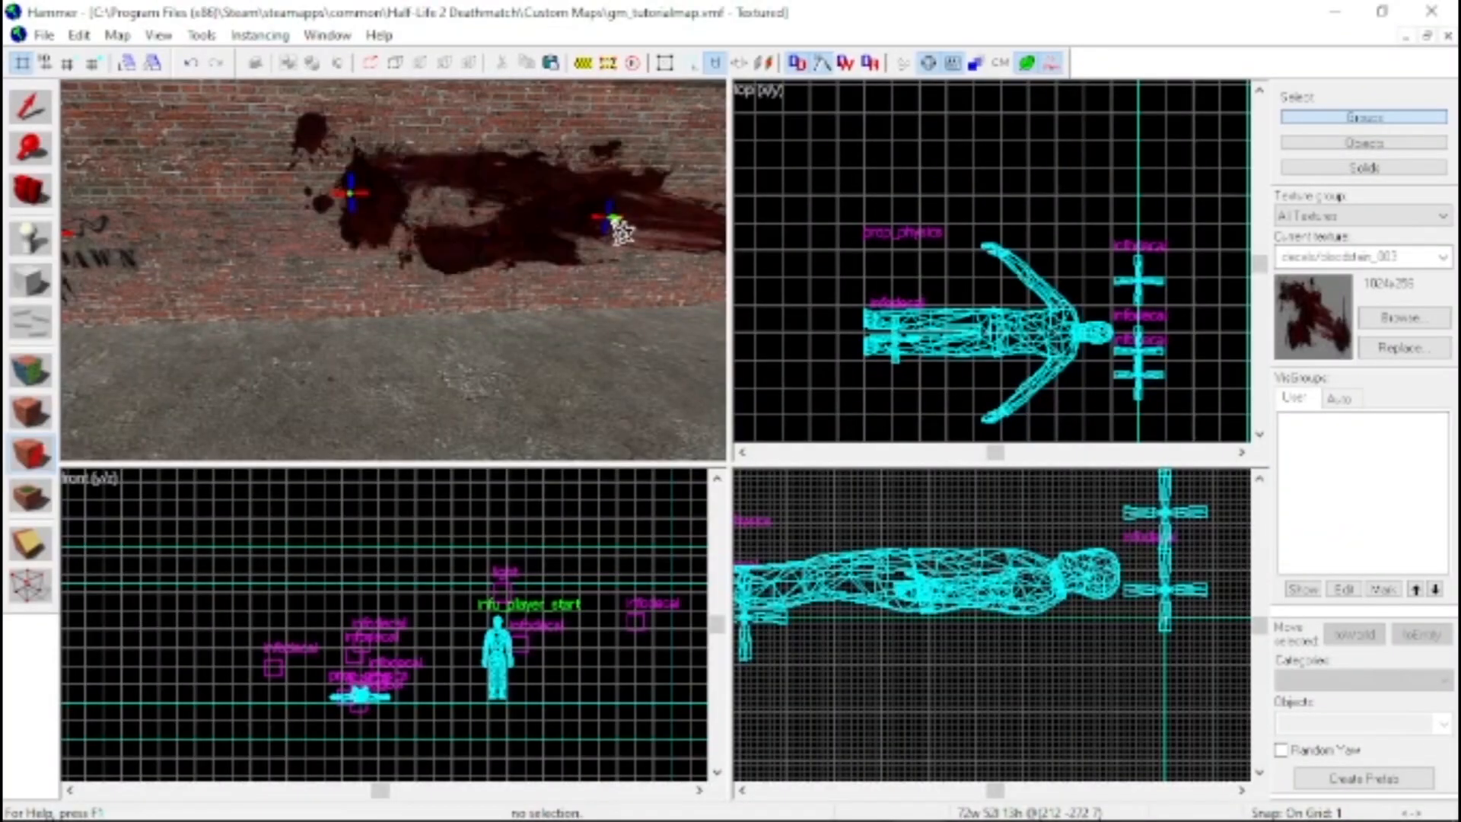
{"action": "key", "text": "z"}
{"action": "key", "text": "s"}
{"action": "key", "text": "z"}
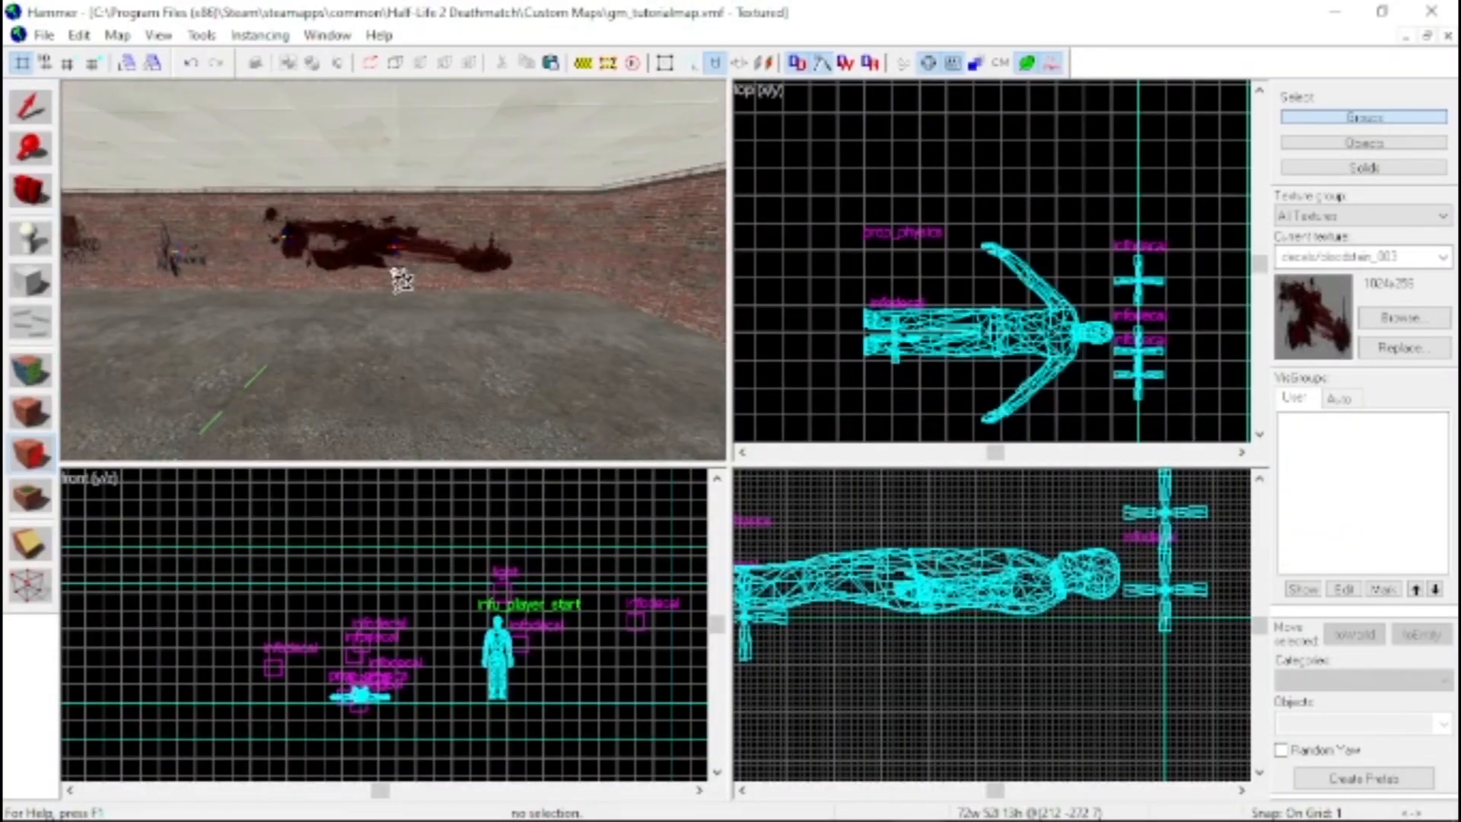
{"action": "key", "text": "w"}
{"action": "key", "text": "s"}
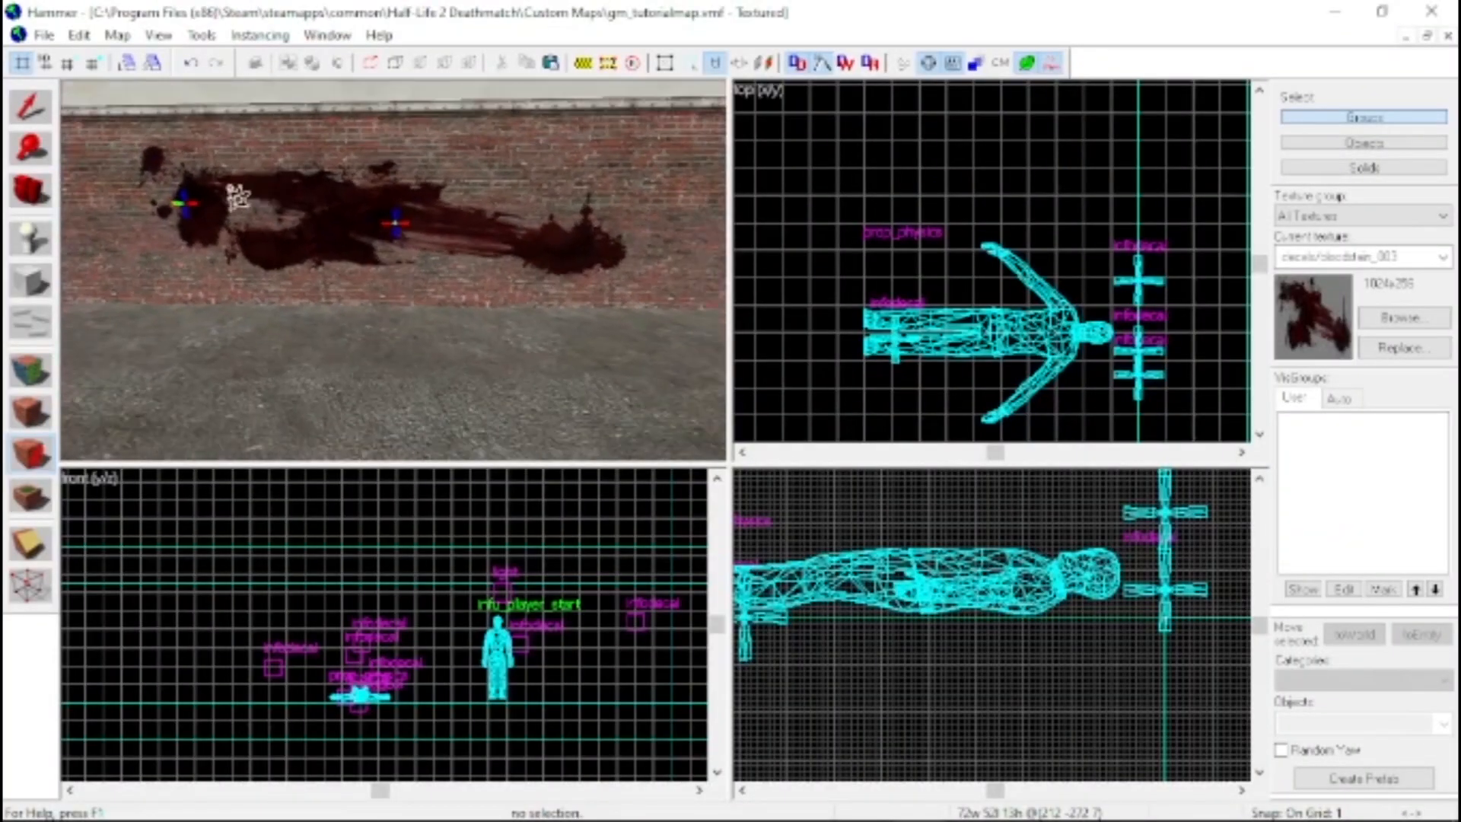
Scatter a dense cluster of decals/blood3 splatter decals on the open concrete floor near the brick wall
{"action": "left_click", "coordinate": [1379, 316]}
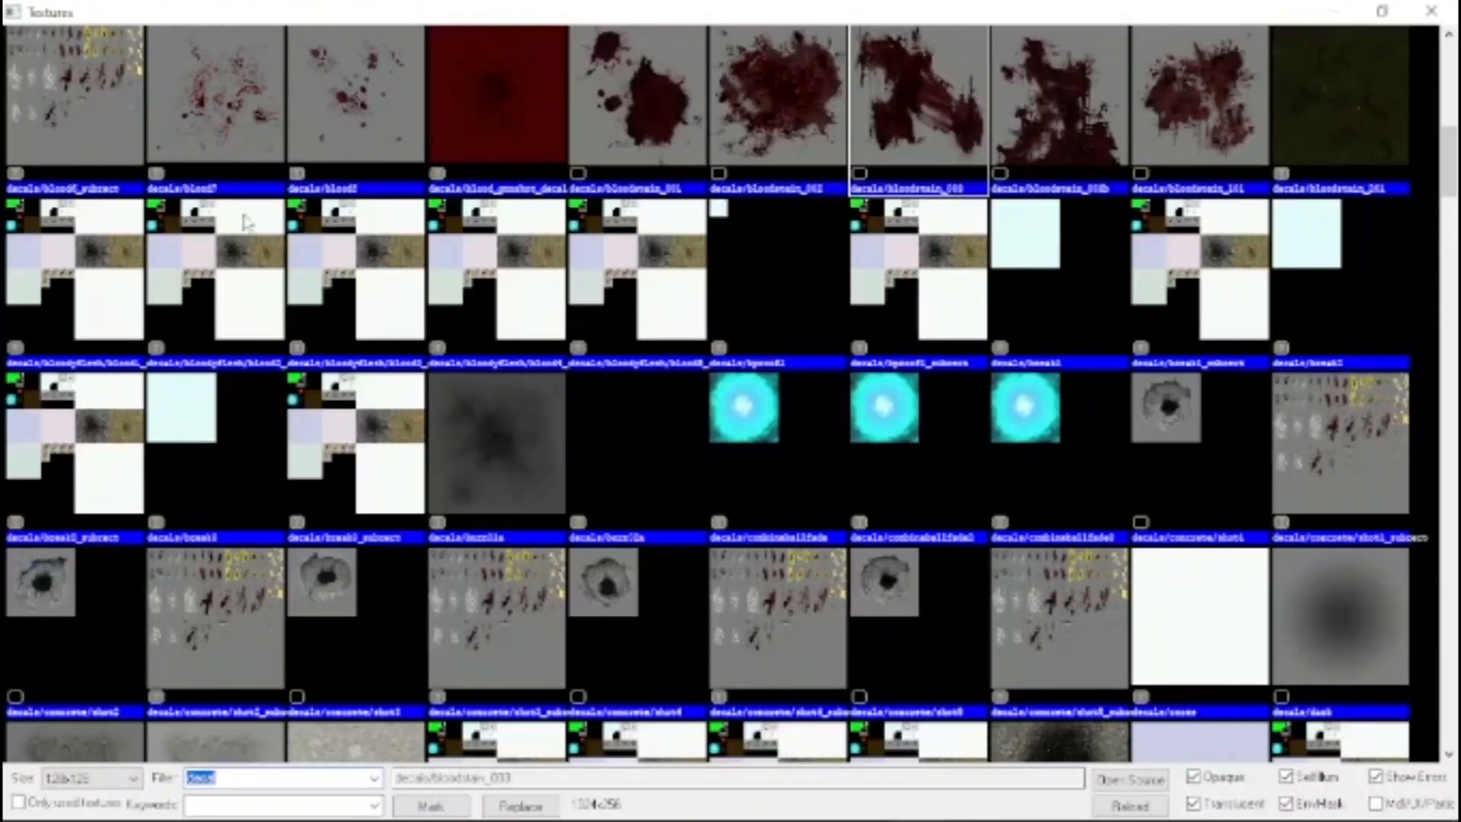
{"action": "double_click", "coordinate": [366, 473]}
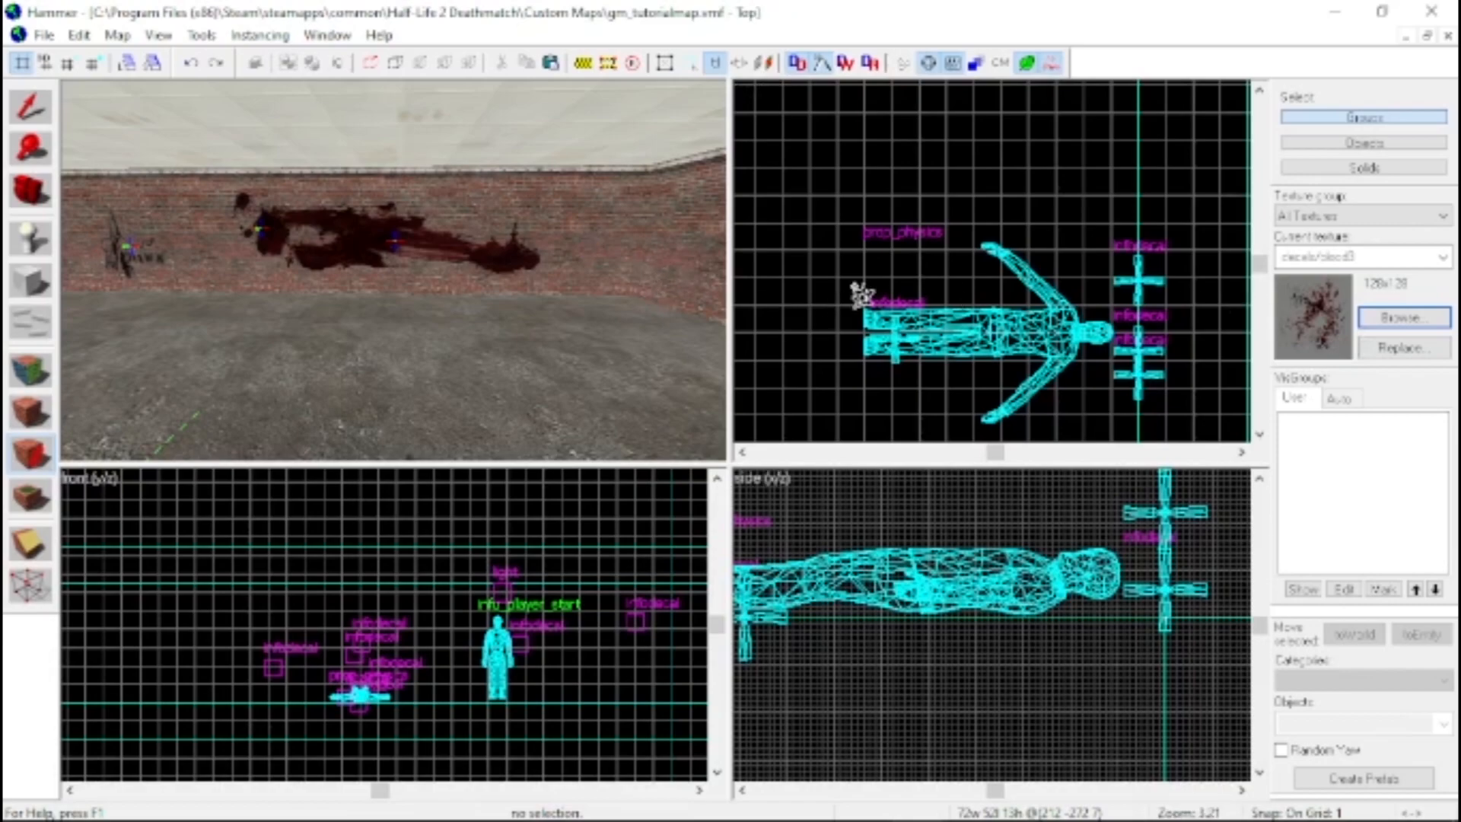
{"action": "key", "text": "z"}
{"action": "key", "text": "z"}
{"action": "left_click", "coordinate": [314, 263]}
{"action": "left_click", "coordinate": [346, 335]}
{"action": "left_click", "coordinate": [391, 273]}
{"action": "left_click", "coordinate": [347, 297]}
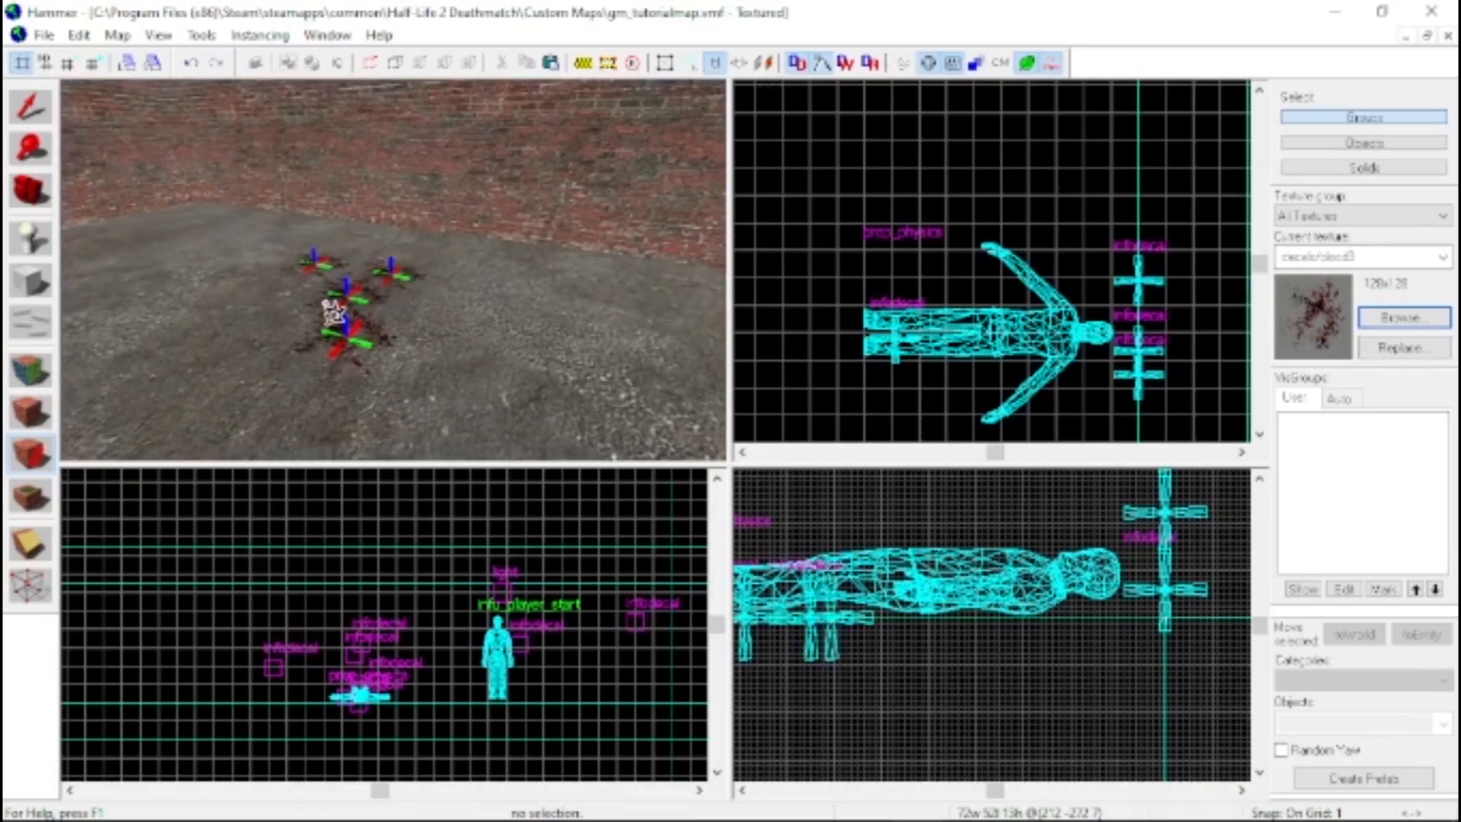
{"action": "left_click", "coordinate": [325, 302]}
{"action": "left_click", "coordinate": [346, 271]}
{"action": "left_click", "coordinate": [386, 306]}
{"action": "left_click", "coordinate": [392, 326]}
{"action": "left_click", "coordinate": [222, 321]}
{"action": "left_click", "coordinate": [242, 357]}
{"action": "left_click", "coordinate": [296, 353]}
{"action": "left_click", "coordinate": [279, 306]}
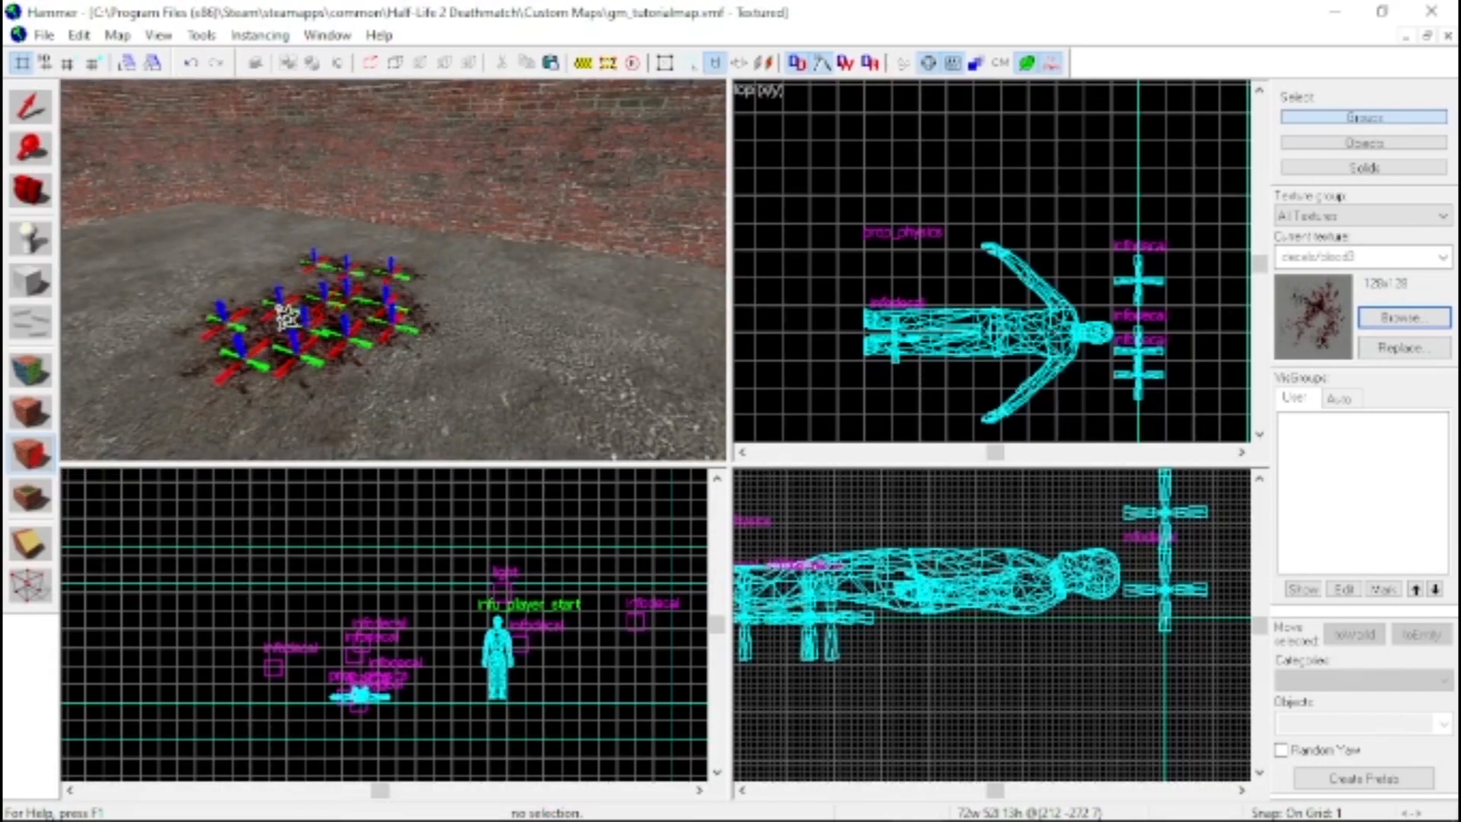
{"action": "left_click", "coordinate": [264, 273]}
Place a row of blood splatter decals on the floor along the corpse's right arm, starting near the bloodied wall
{"action": "key", "text": "z"}
{"action": "key", "text": "w"}
{"action": "key", "text": "z"}
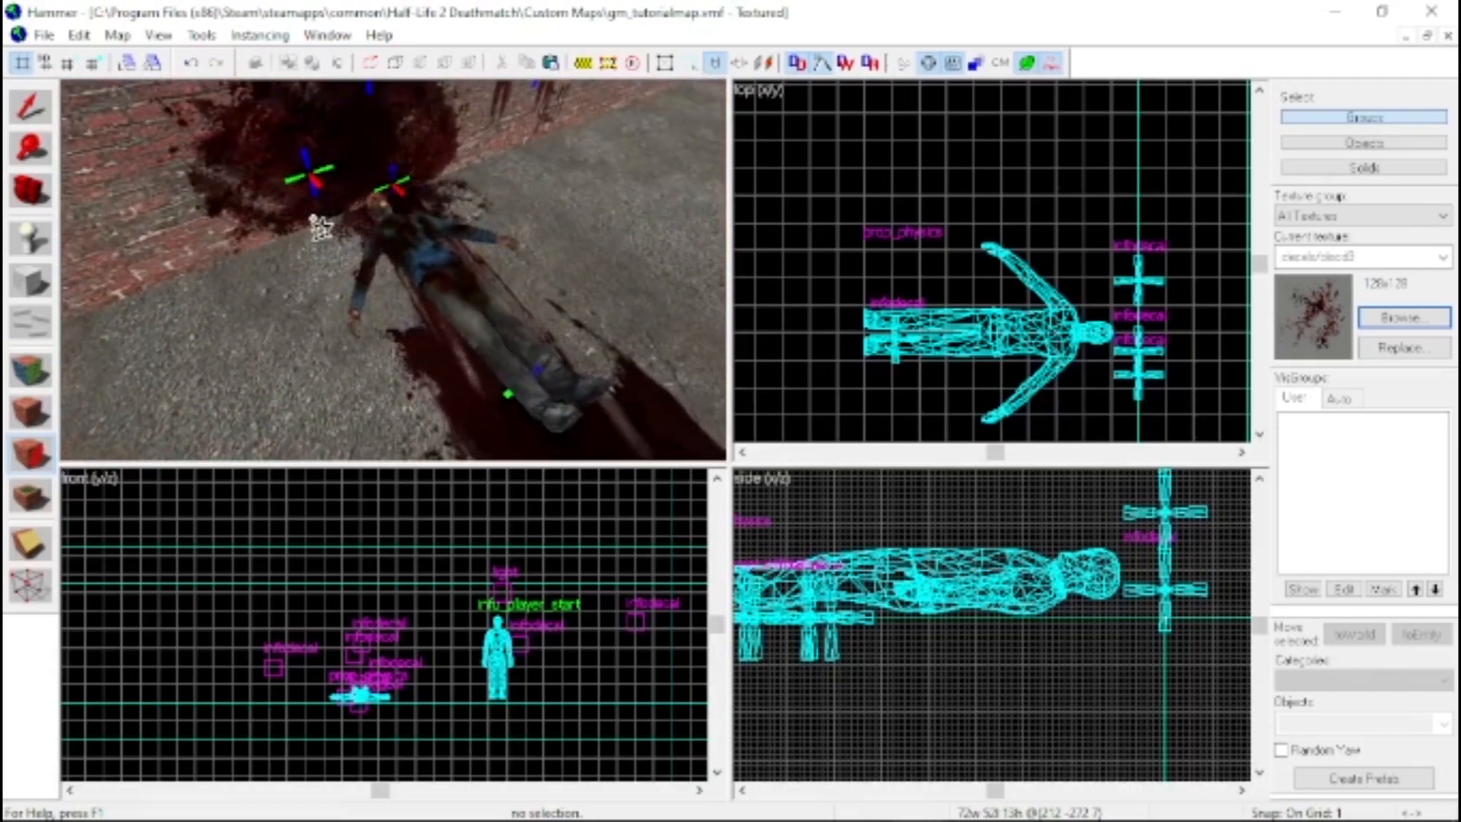
{"action": "left_click", "coordinate": [298, 233]}
{"action": "left_click", "coordinate": [325, 229]}
{"action": "left_click", "coordinate": [333, 257]}
{"action": "left_click", "coordinate": [347, 269]}
{"action": "left_click", "coordinate": [384, 301]}
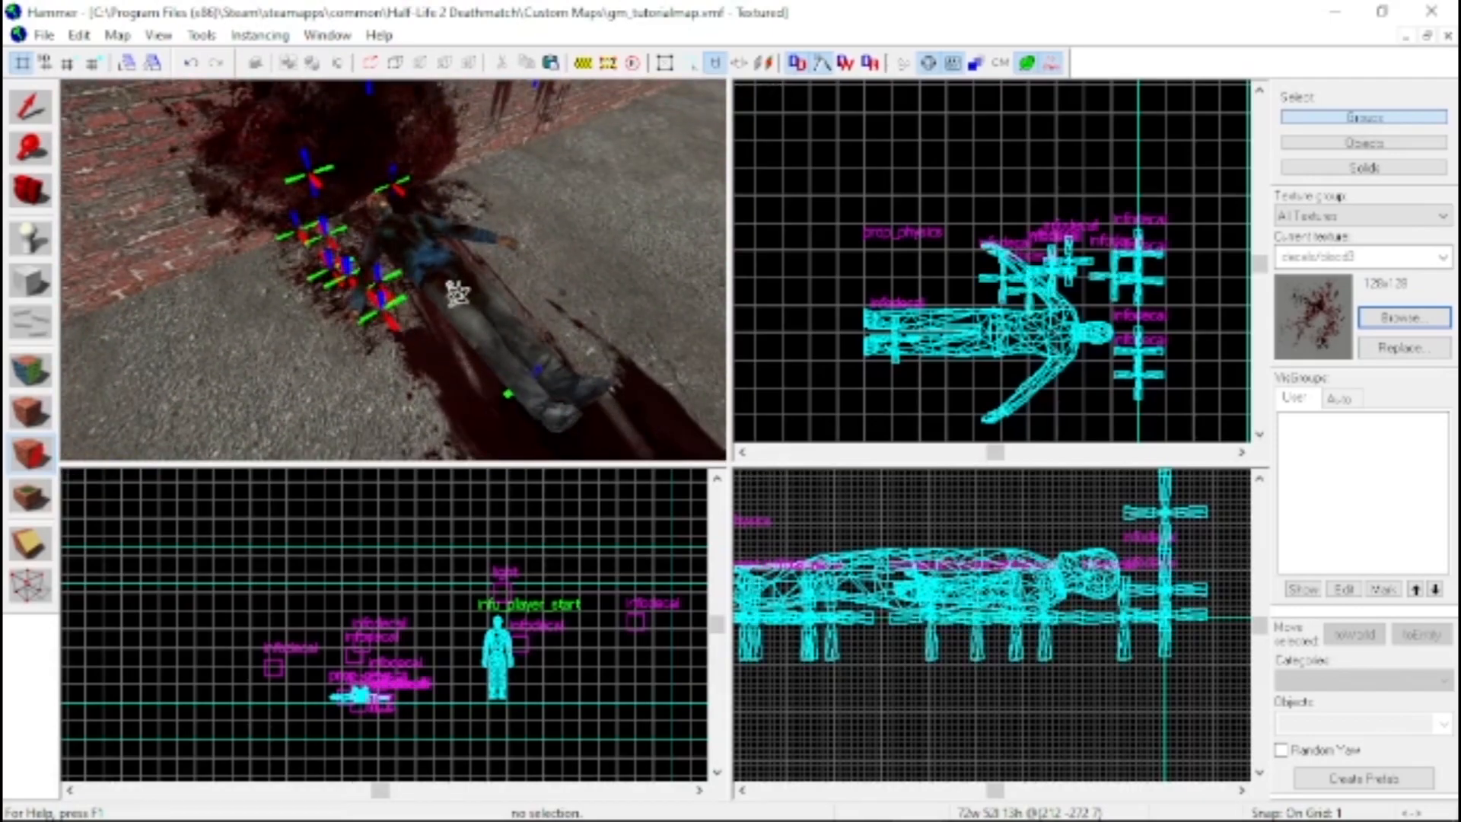
Scatter more blood splatter decals on the floor along the corpse's left arm and beside its legs
{"action": "left_click", "coordinate": [496, 260]}
{"action": "left_click", "coordinate": [555, 292]}
{"action": "left_click", "coordinate": [555, 327]}
{"action": "left_click", "coordinate": [536, 292]}
{"action": "left_click", "coordinate": [512, 255]}
{"action": "left_click", "coordinate": [494, 188]}
{"action": "left_click", "coordinate": [472, 210]}
{"action": "left_click", "coordinate": [455, 190]}
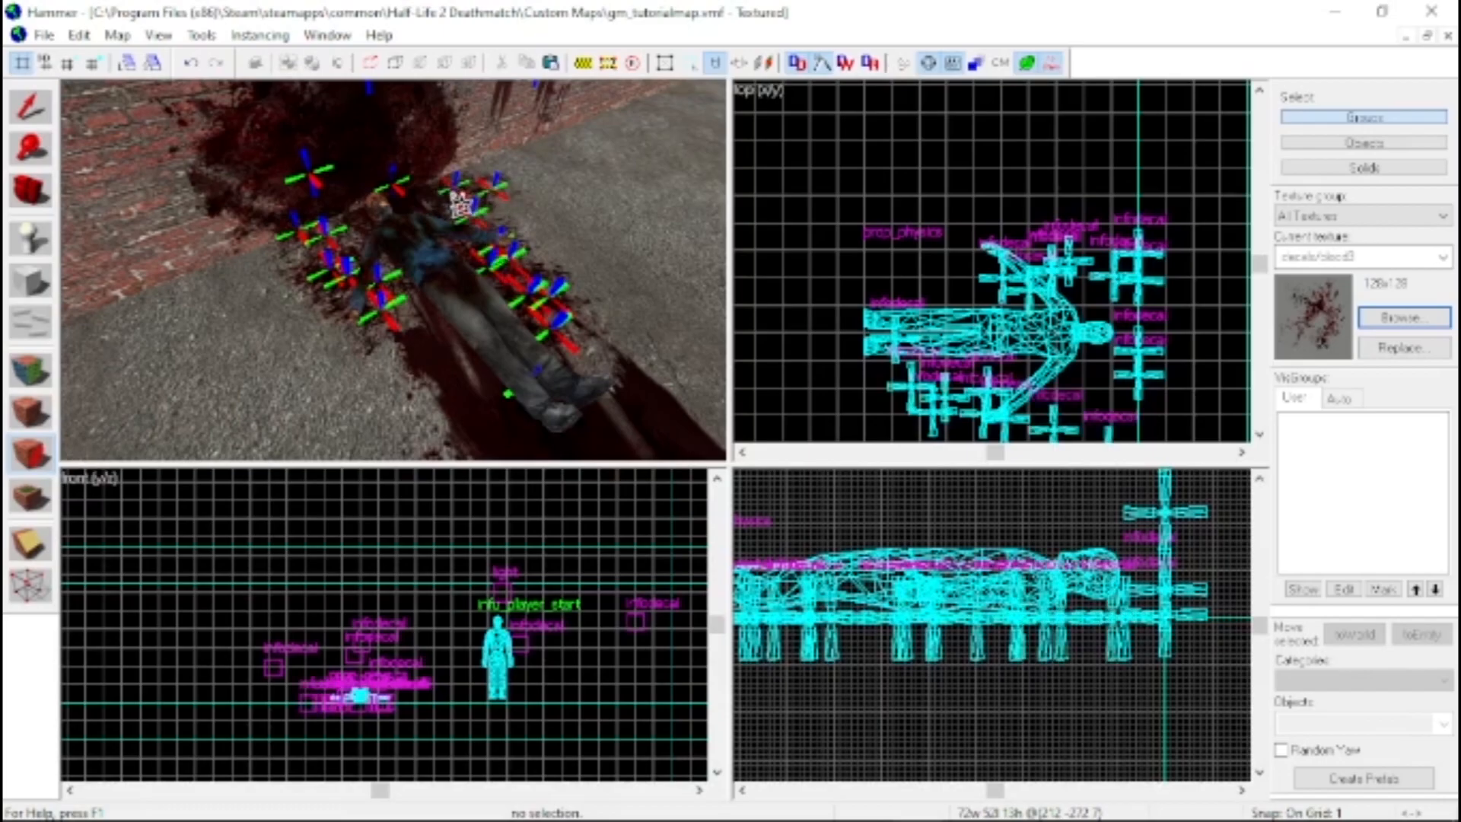
{"action": "left_click", "coordinate": [454, 188]}
{"action": "left_click", "coordinate": [500, 239]}
{"action": "left_click", "coordinate": [530, 290]}
{"action": "left_click", "coordinate": [604, 364]}
{"action": "left_click", "coordinate": [582, 350]}
{"action": "key", "text": "z"}
{"action": "key", "text": "s"}
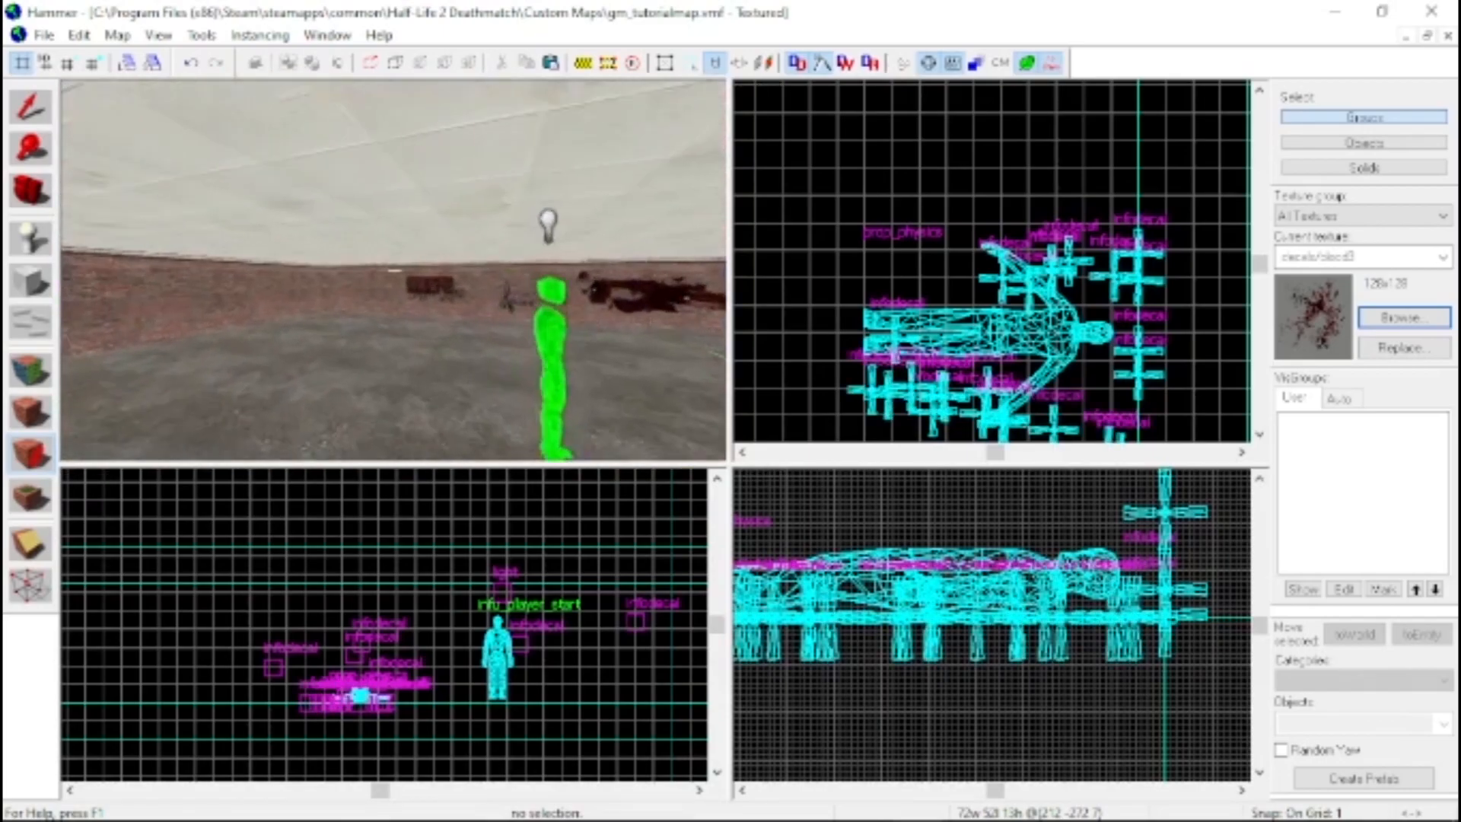
Place three overlapping decals/bloodstain_001 decals on the open concrete floor in front of the red graffiti wall
{"action": "key", "text": "w"}
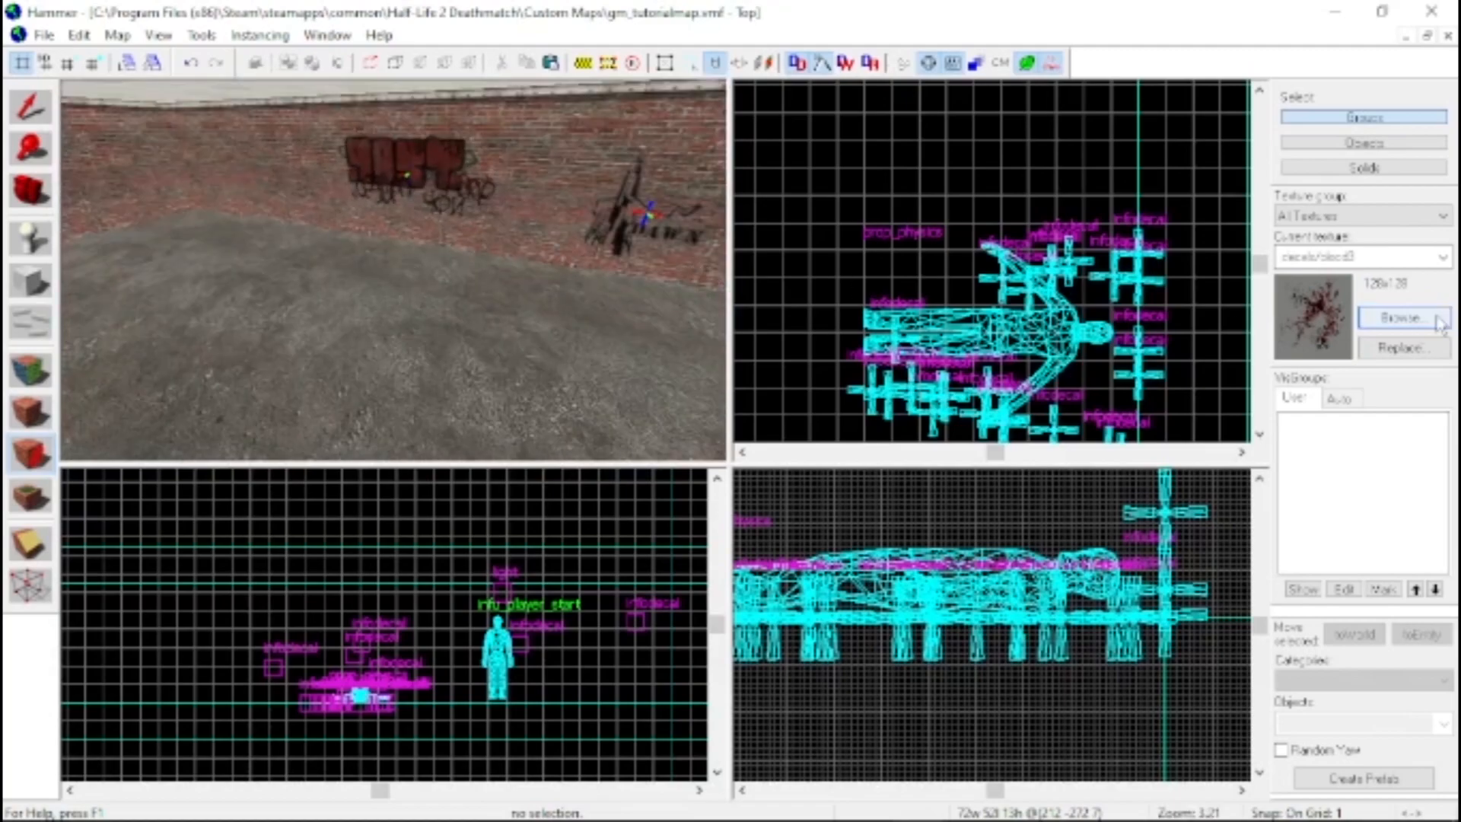
{"action": "left_click", "coordinate": [1440, 323]}
{"action": "scroll", "coordinate": [426, 380], "scroll_direction": "down", "scroll_amount": 5}
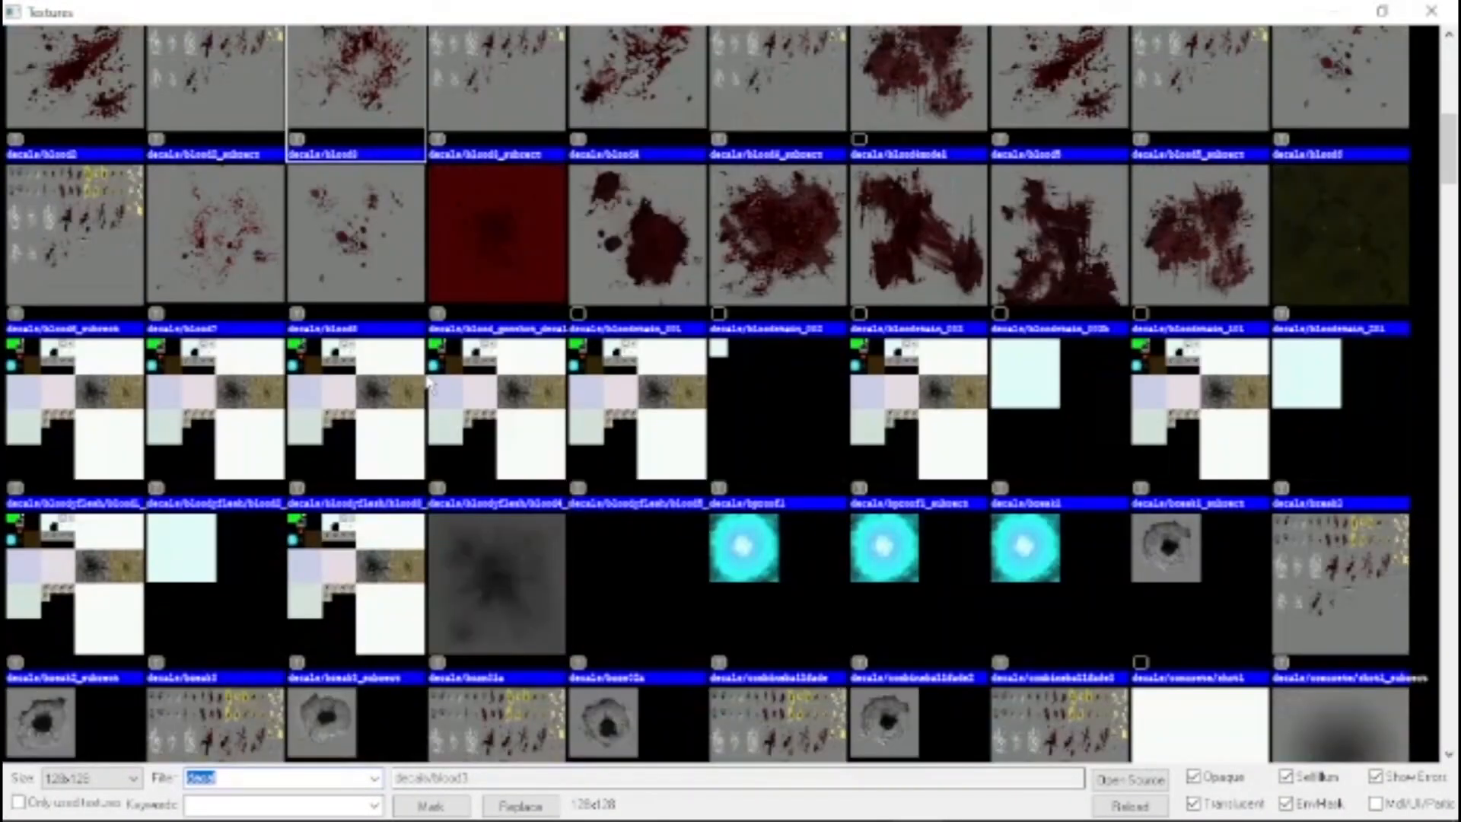
{"action": "double_click", "coordinate": [649, 297]}
{"action": "left_click", "coordinate": [162, 327]}
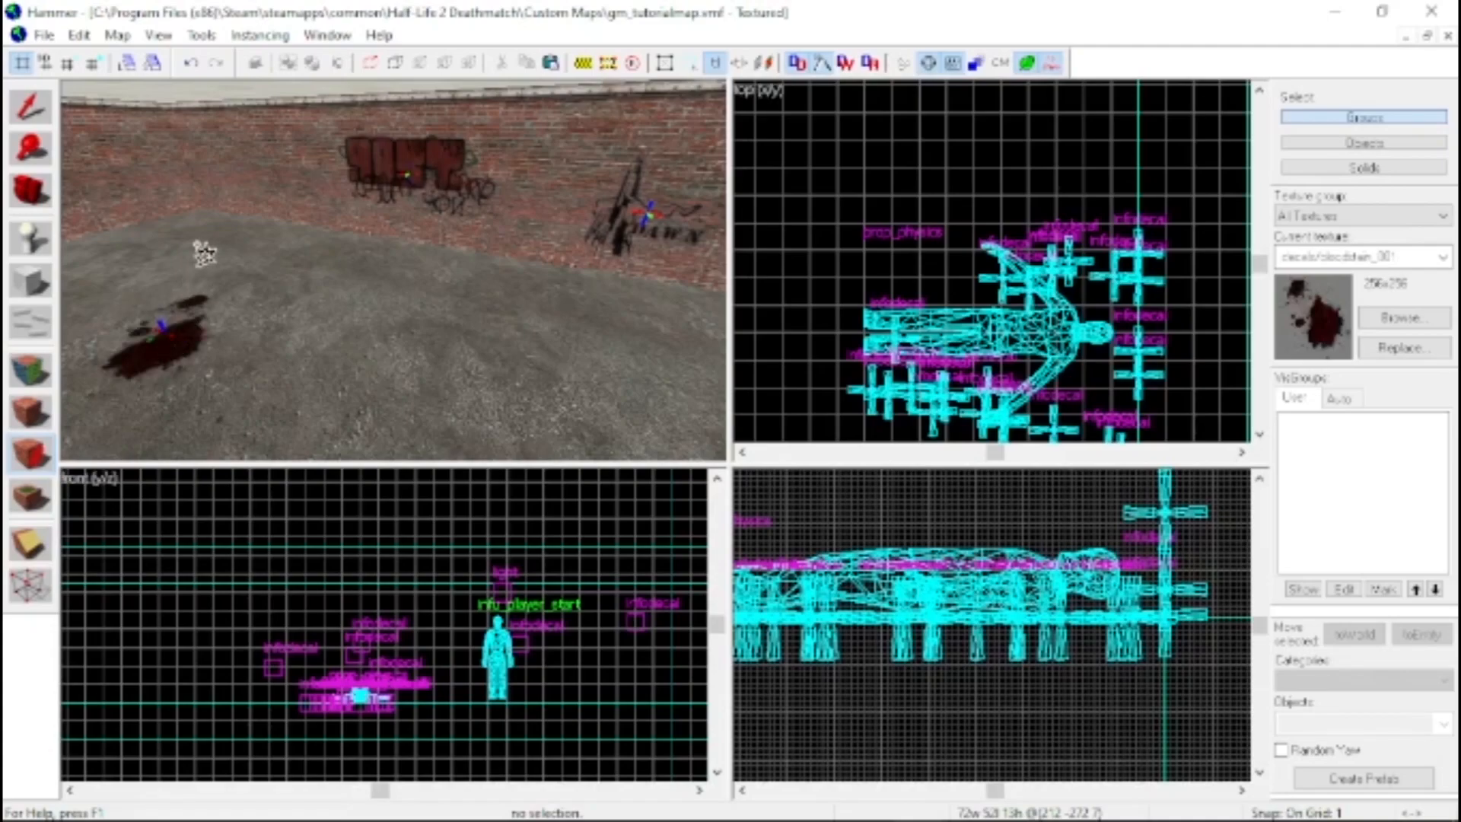
{"action": "left_click", "coordinate": [155, 298]}
{"action": "left_click", "coordinate": [194, 284]}
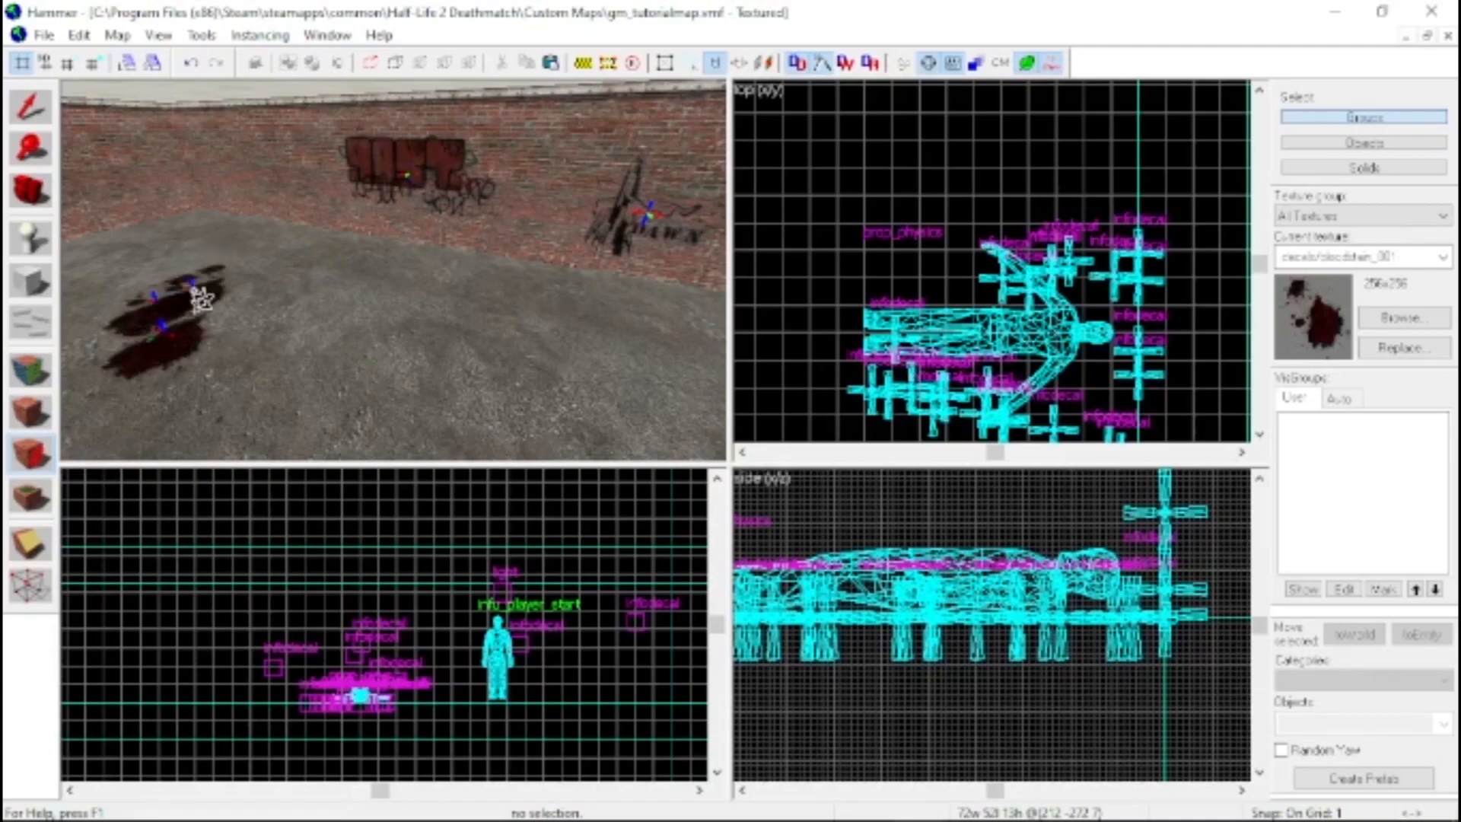
Scatter several decals/blood6 splatter decals on the floor beside the new bloodstains
{"action": "left_click", "coordinate": [1405, 318]}
{"action": "scroll", "coordinate": [647, 303], "scroll_direction": "down", "scroll_amount": 3}
{"action": "scroll", "coordinate": [641, 280], "scroll_direction": "up", "scroll_amount": 5}
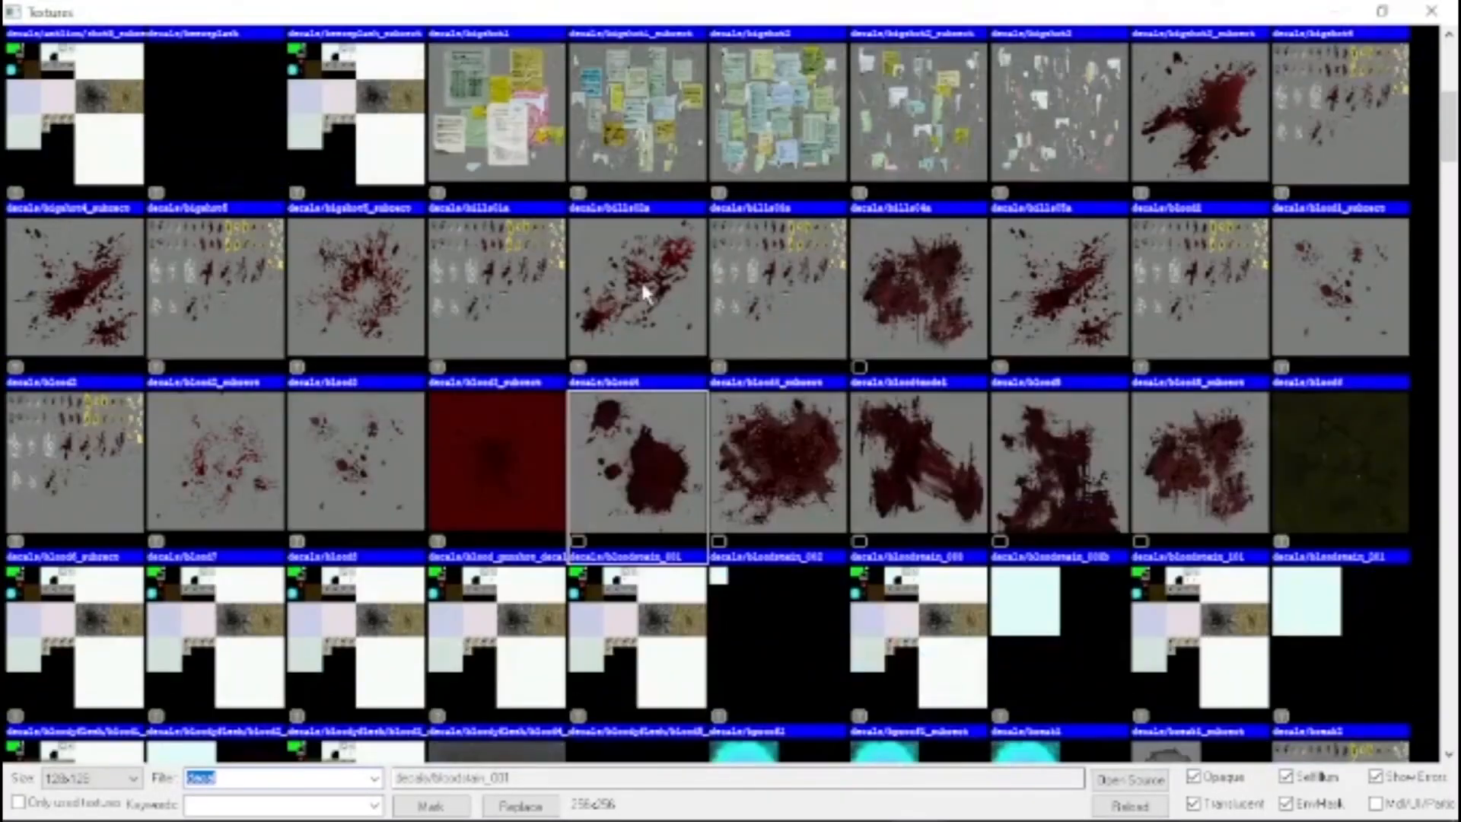
{"action": "double_click", "coordinate": [1336, 288]}
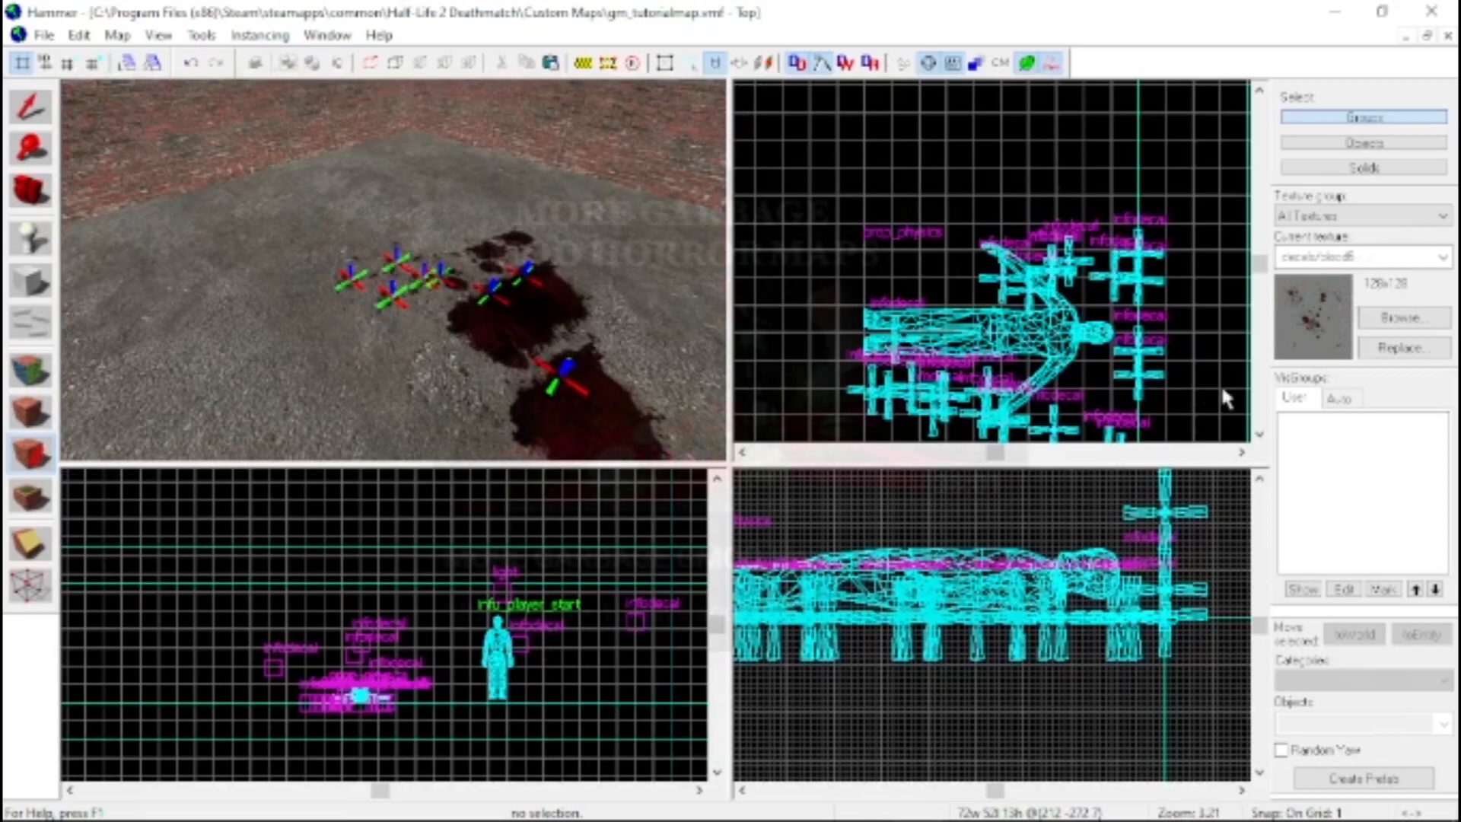
Place four clusters of decals/bills02a paper decals across the empty brick wall
{"action": "left_click", "coordinate": [1426, 327]}
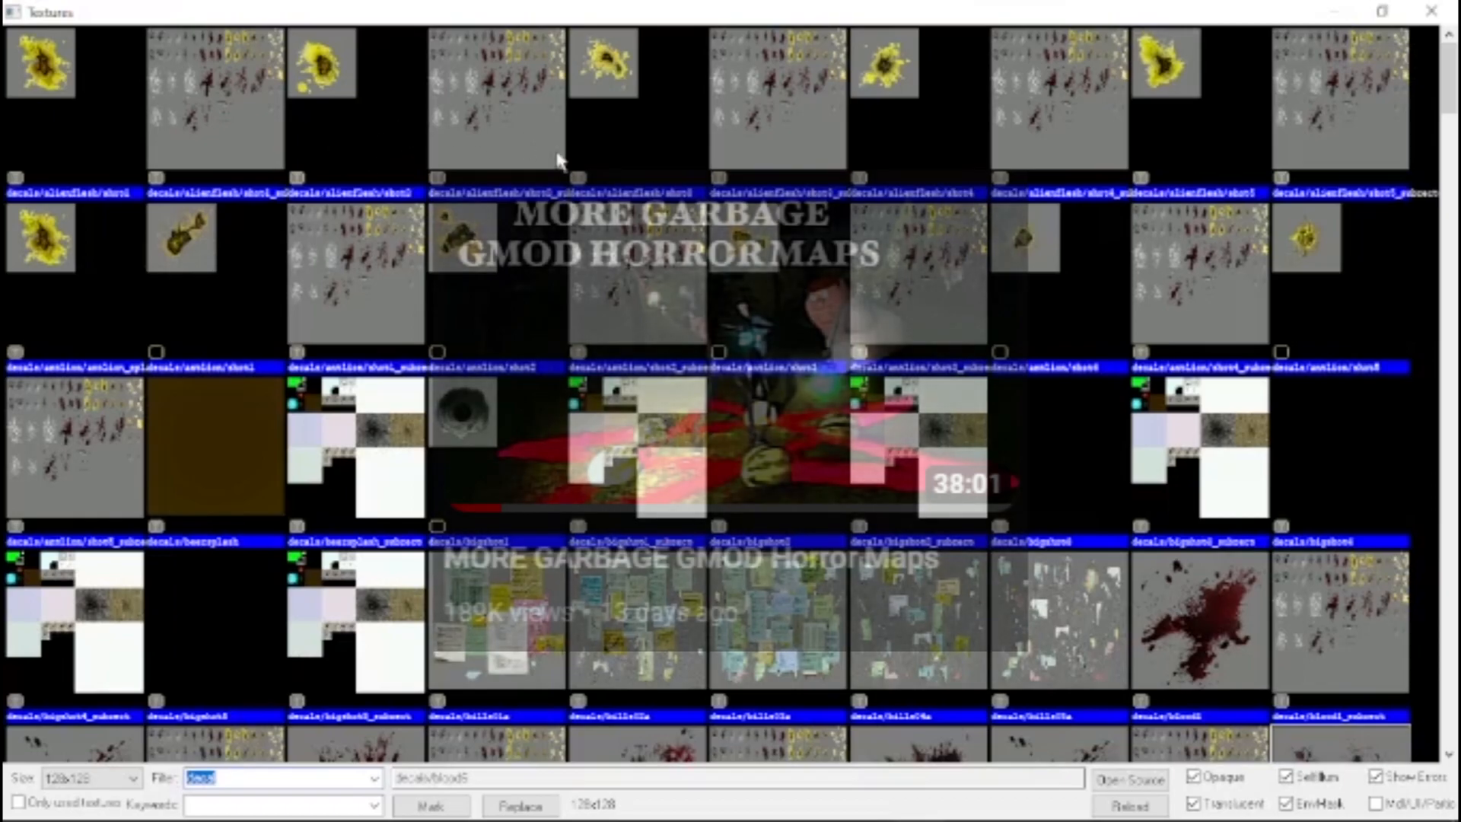
{"action": "double_click", "coordinate": [638, 620]}
{"action": "key", "text": "z"}
Look over the corpse, graffiti, paper and blood decals around the whole room in the 3D view
{"action": "key", "text": "z"}
{"action": "left_click", "coordinate": [411, 262]}
{"action": "left_click", "coordinate": [316, 291]}
{"action": "left_click", "coordinate": [512, 293]}
{"action": "left_click", "coordinate": [533, 241]}
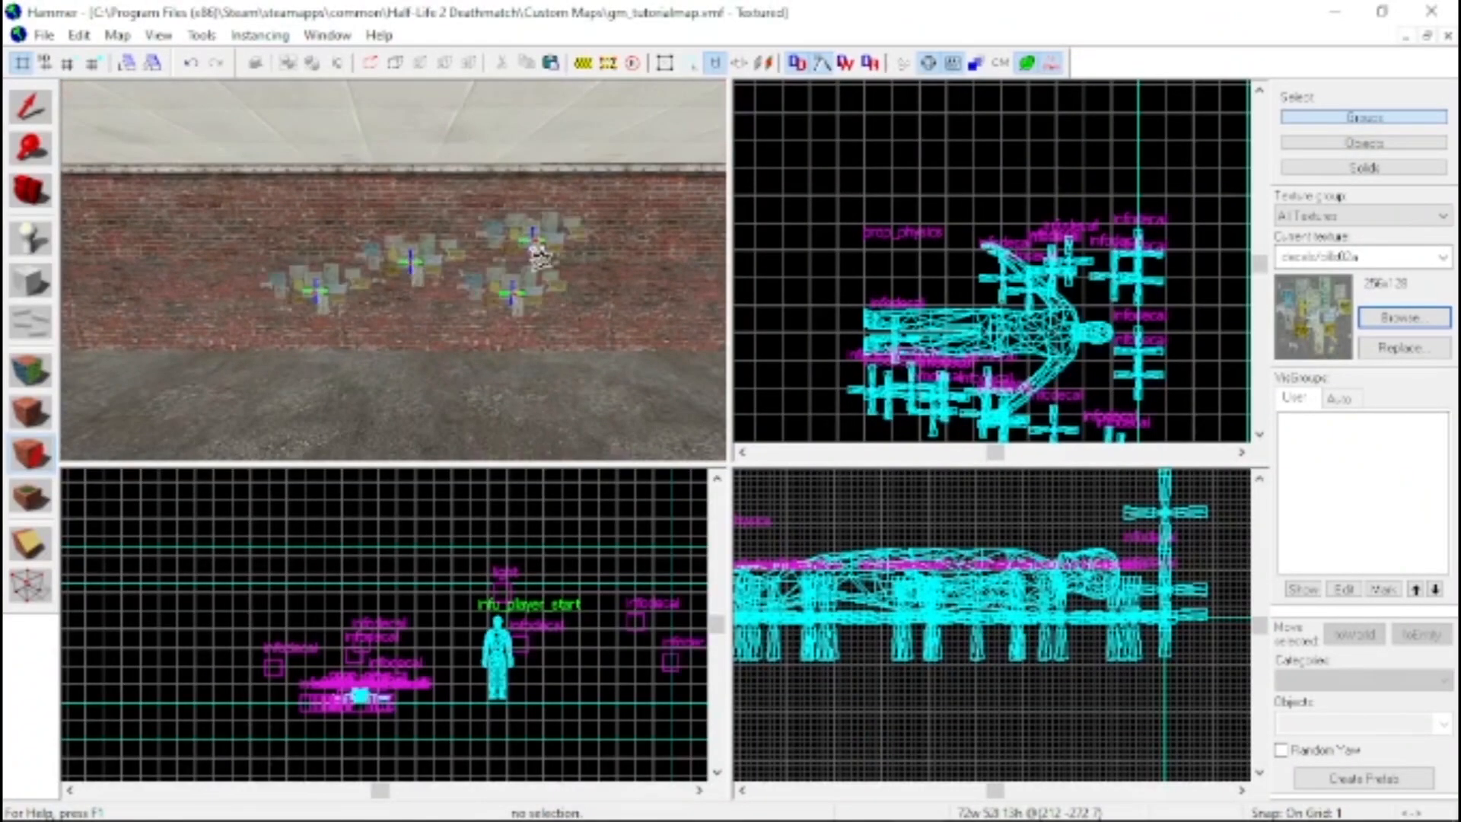
{"action": "key", "text": "z"}
{"action": "key", "text": "z"}
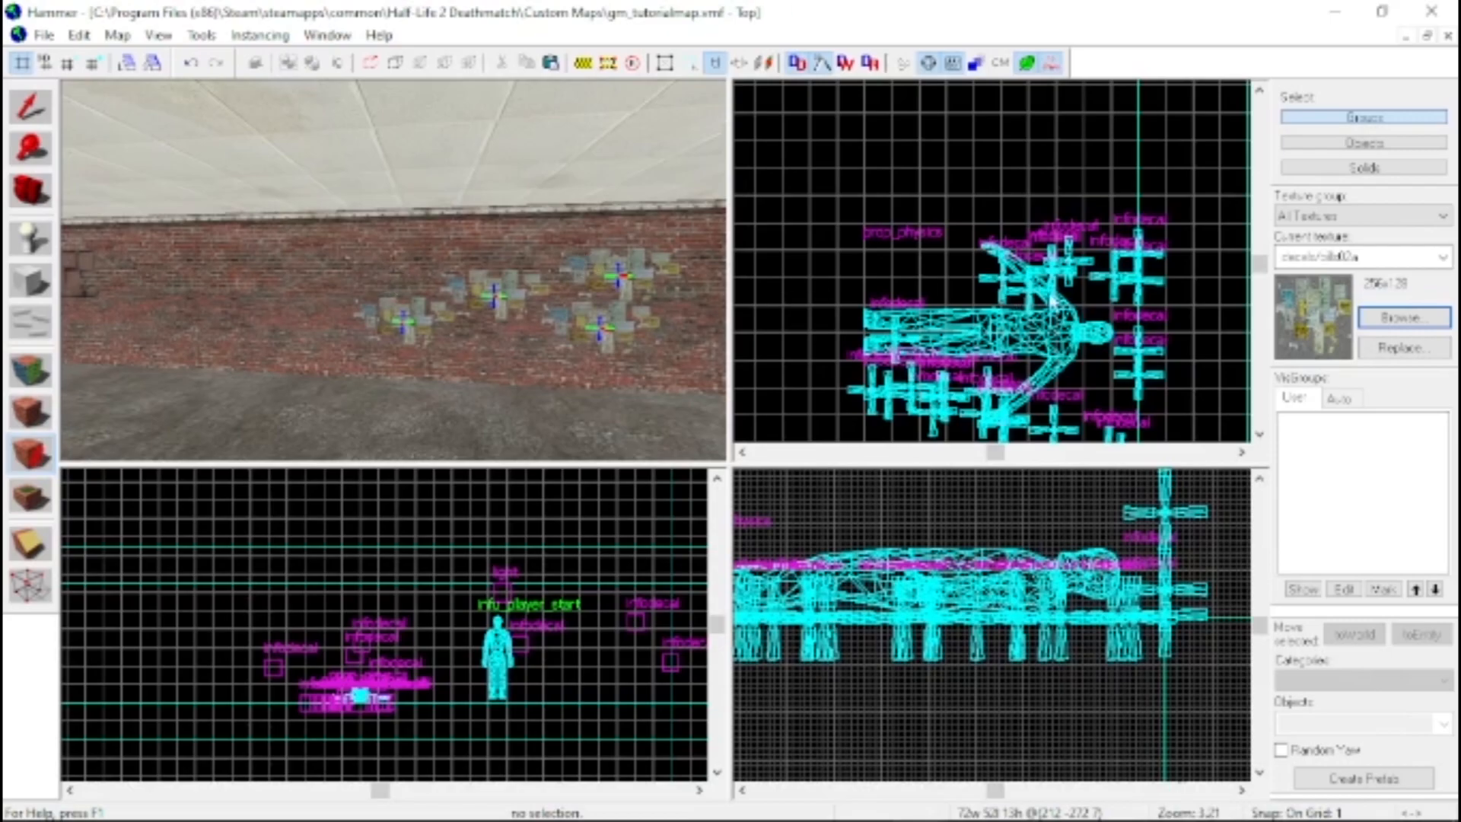
{"action": "key", "text": "w"}
{"action": "key", "text": "s"}
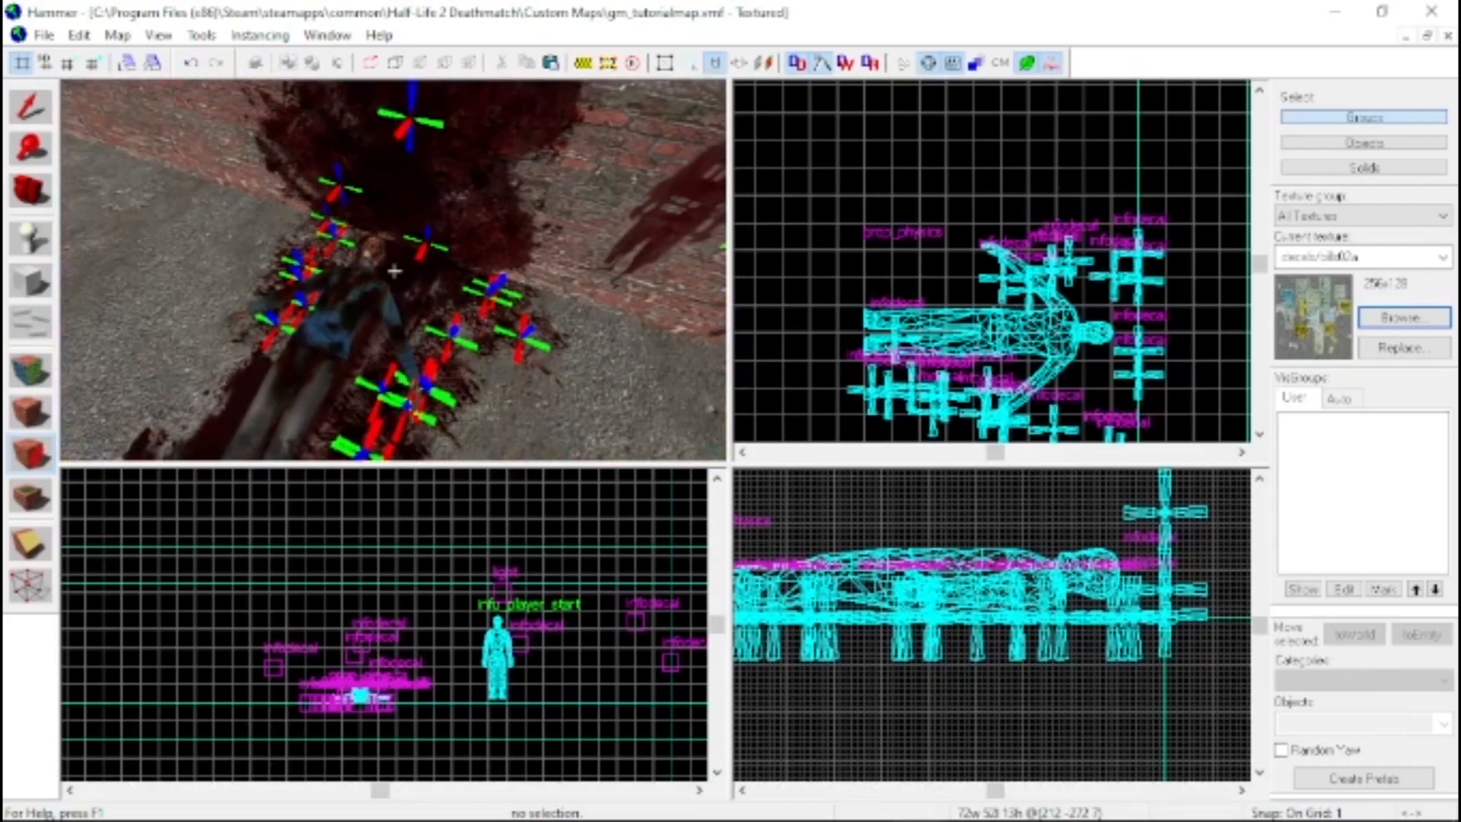
{"action": "key", "text": "w"}
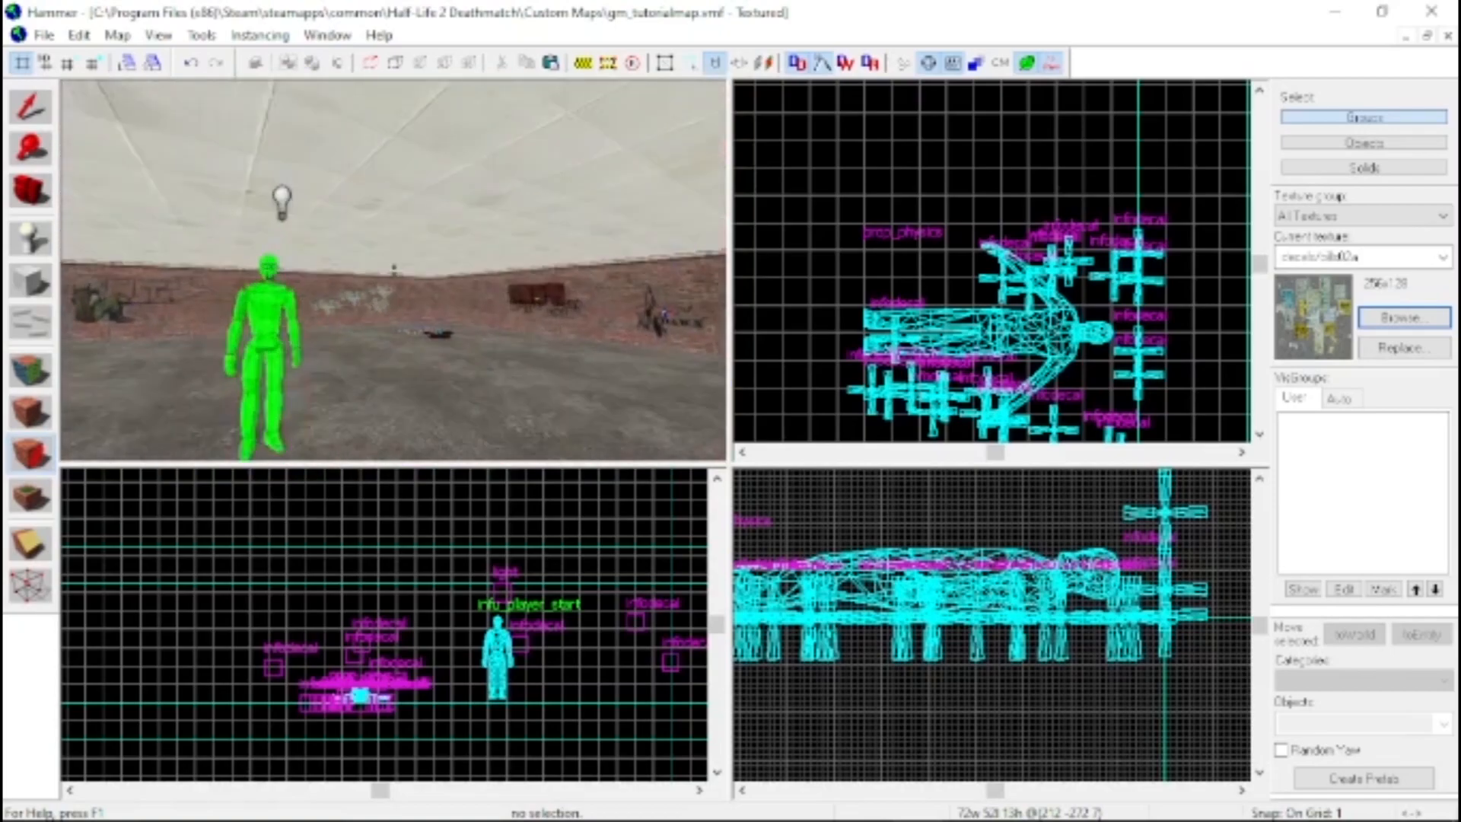
{"action": "key", "text": "w"}
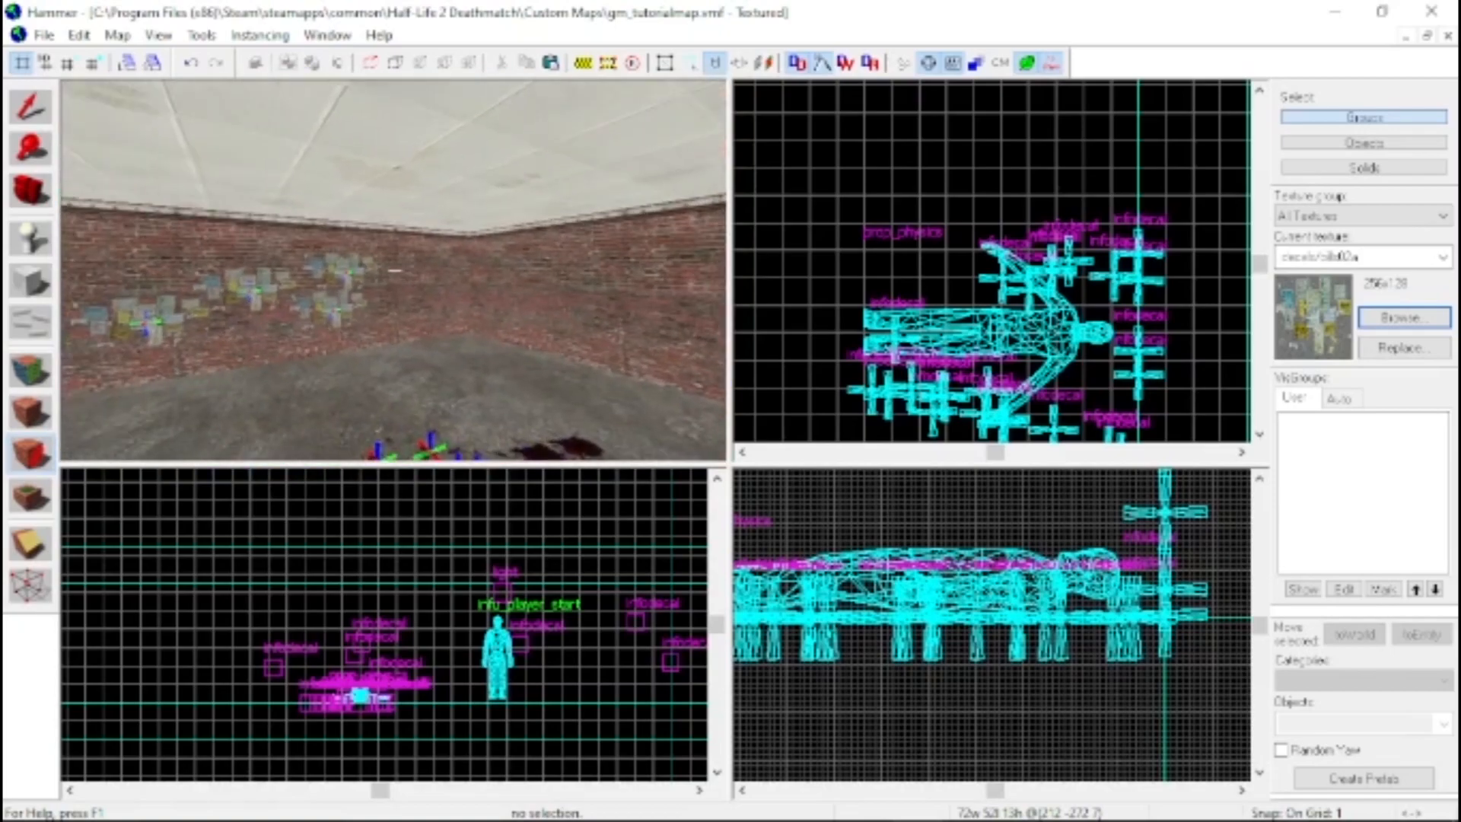
{"action": "key", "text": "w"}
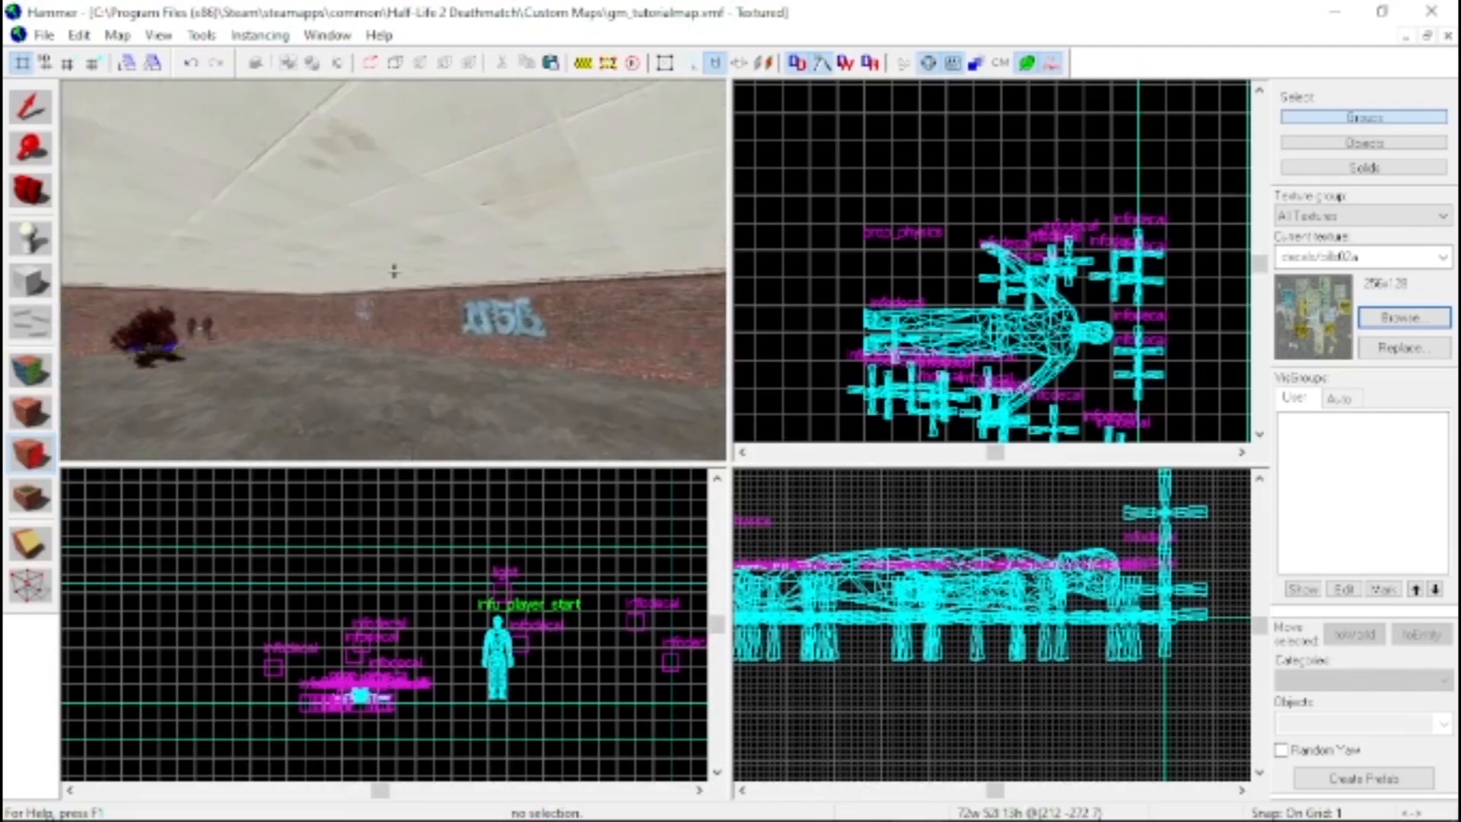
{"action": "key", "text": "z"}
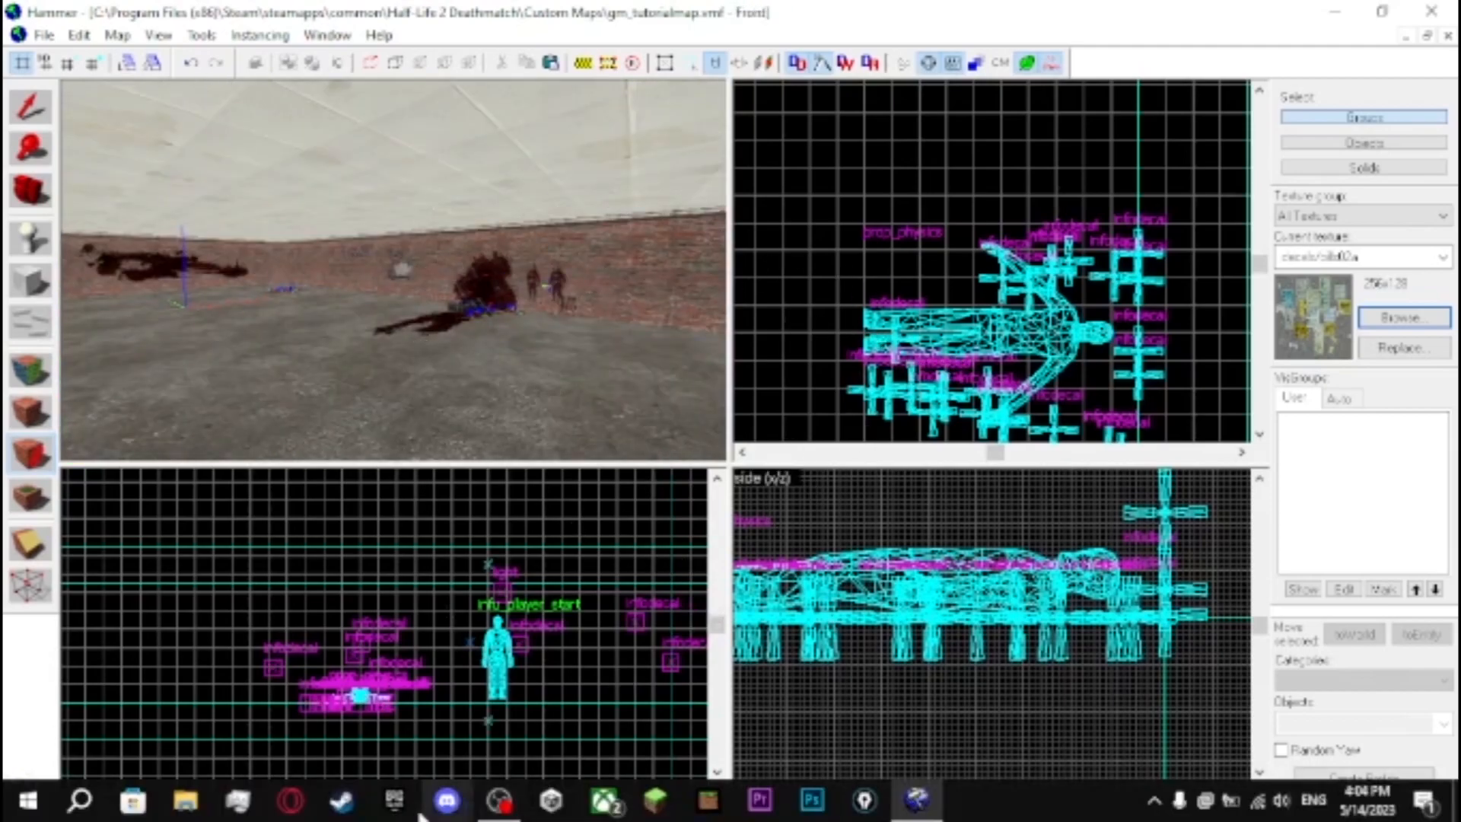
{"action": "left_click", "coordinate": [1154, 798]}
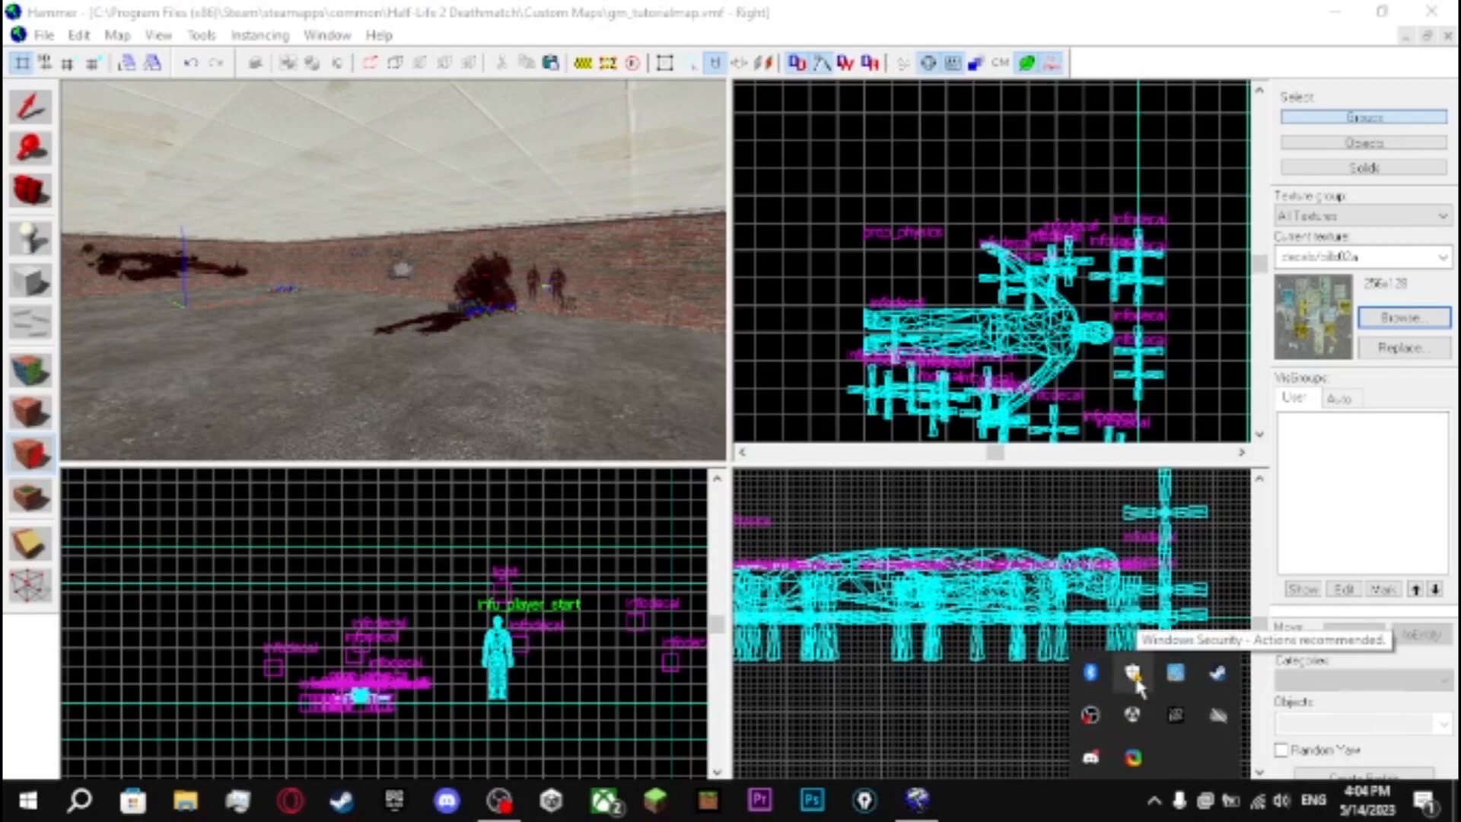
{"action": "left_click", "coordinate": [1333, 616]}
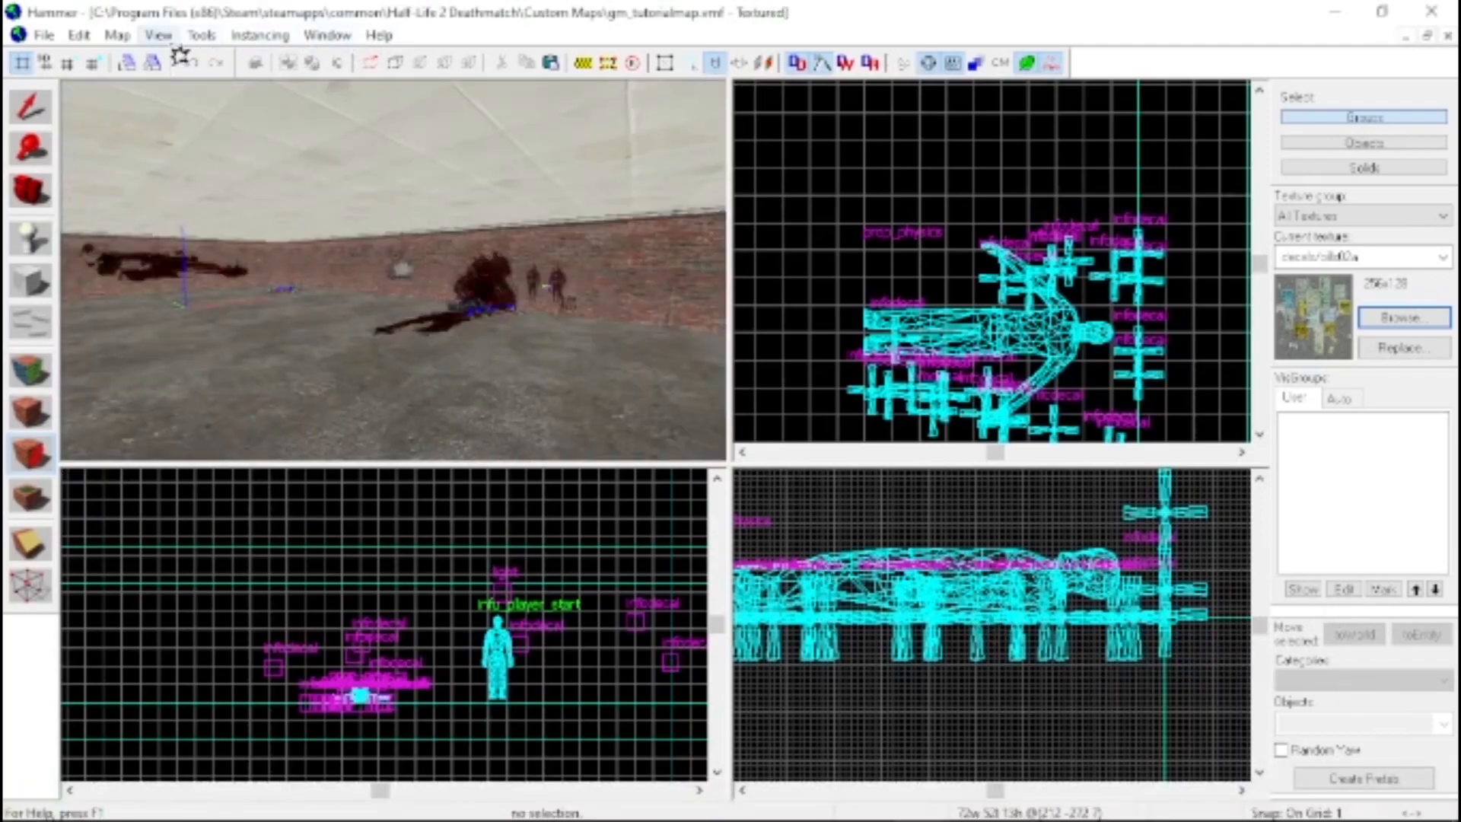
{"action": "key", "text": "F9"}
{"action": "left_click", "coordinate": [864, 204]}
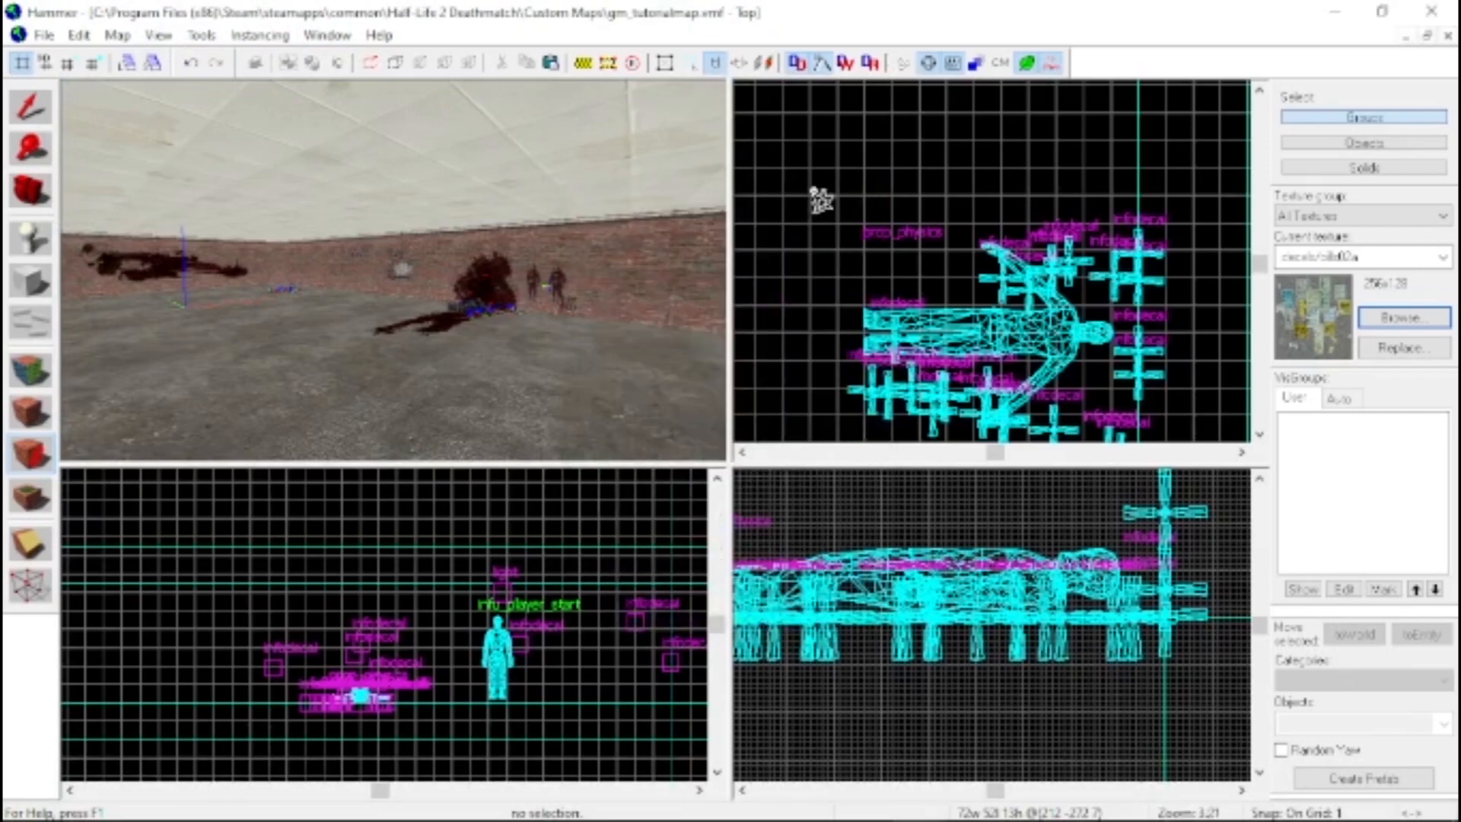
Compile the map with BSP, VIS and RAD set to Normal and run it in the game
{"action": "left_click", "coordinate": [43, 35]}
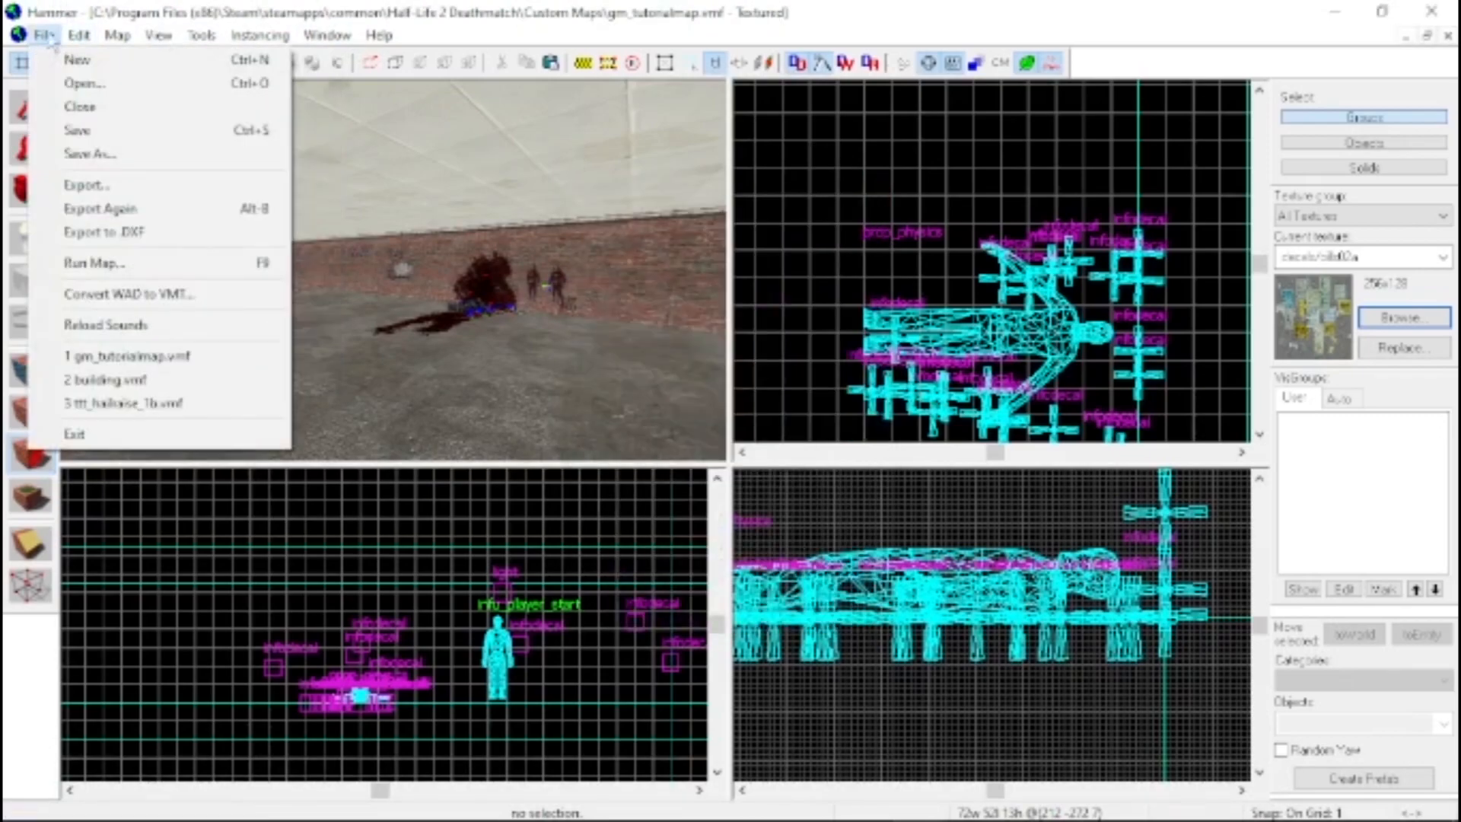
{"action": "left_click", "coordinate": [106, 263]}
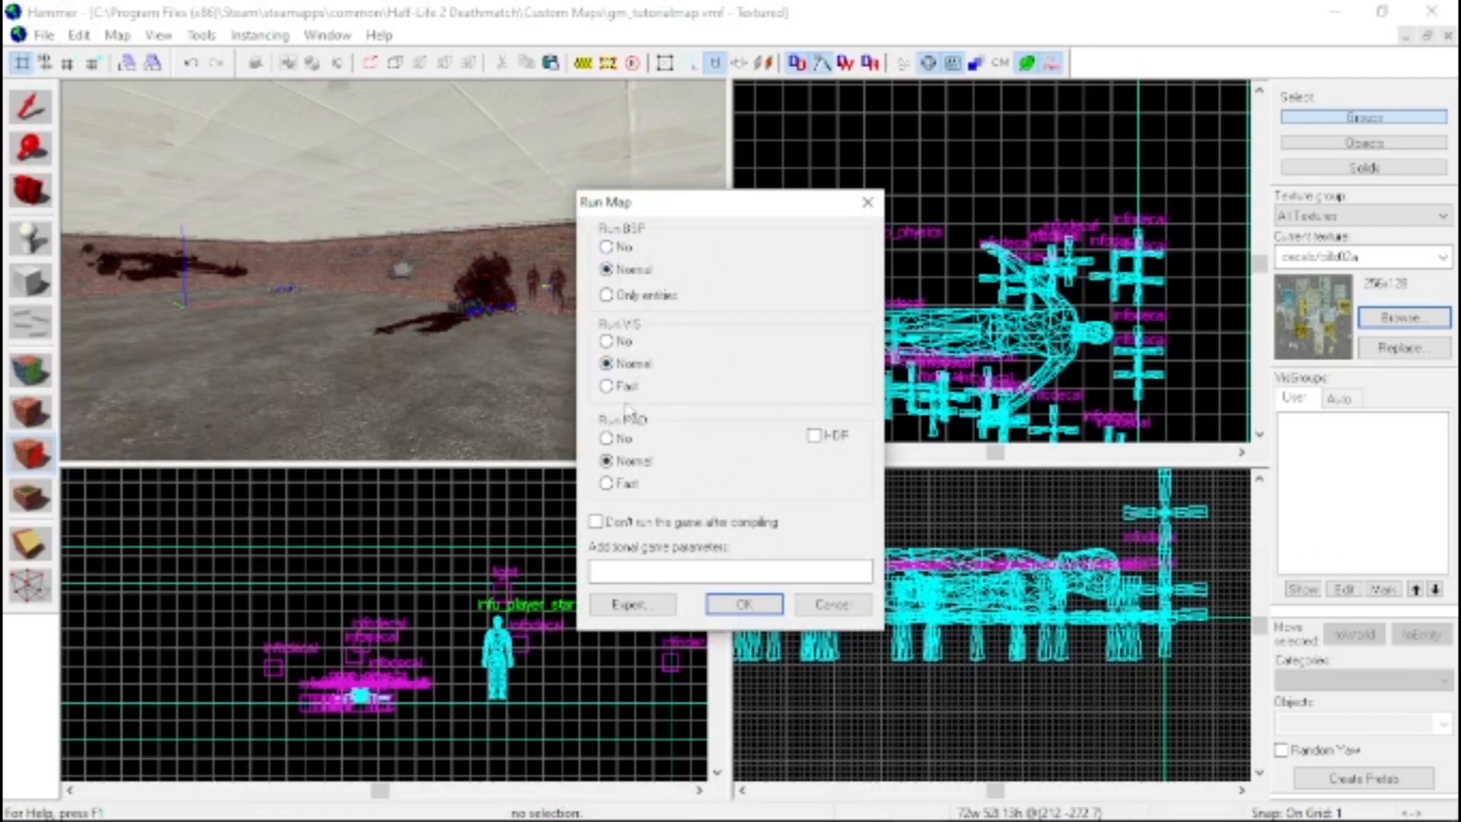
{"action": "left_click", "coordinate": [774, 613]}
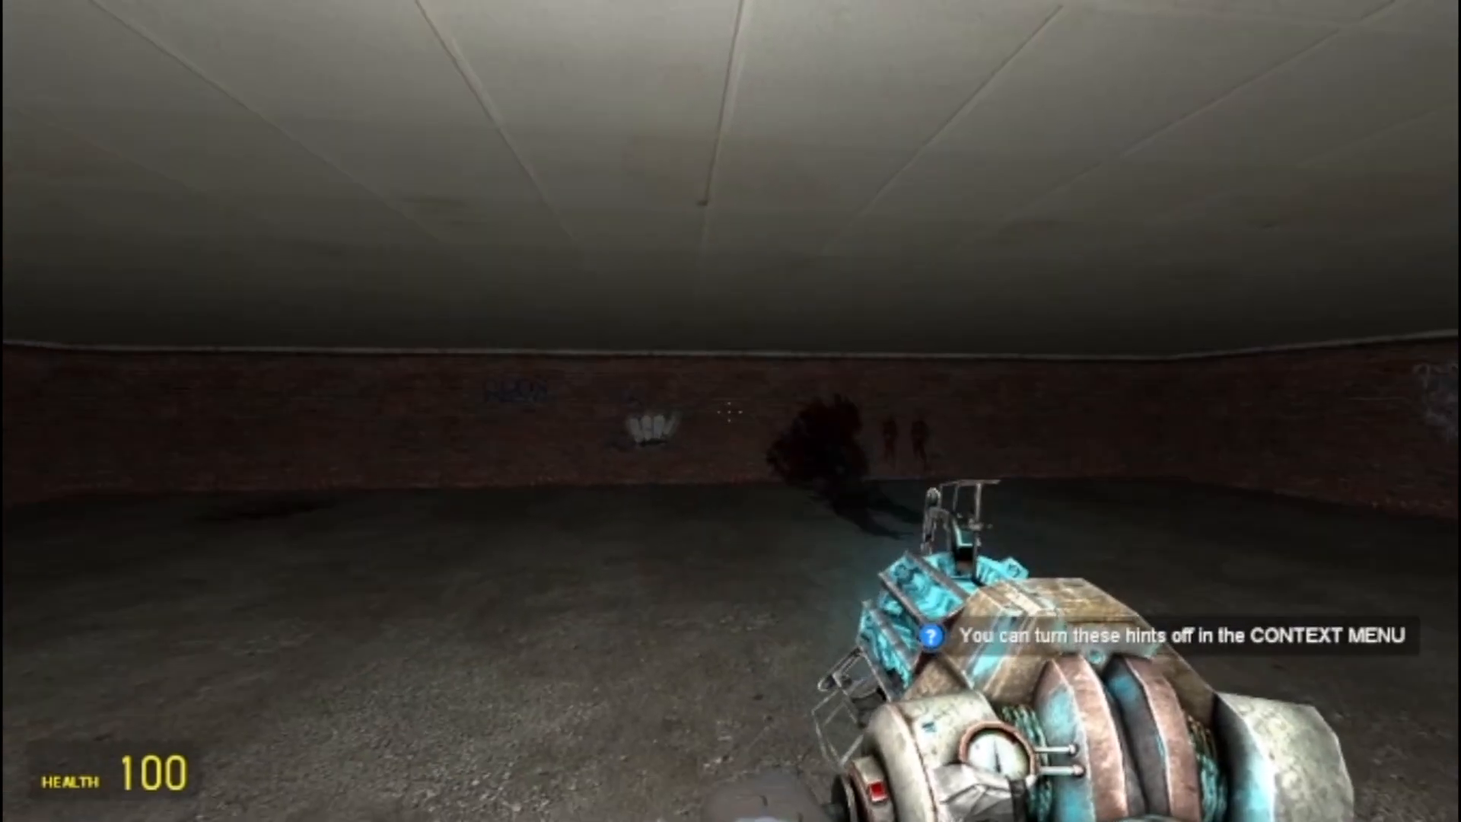
Walk through the compiled room in Garry's Mod with the flashlight and inspect the corpse, graffiti, paper and blood decals
{"action": "key", "text": "f"}
{"action": "key", "text": "w"}
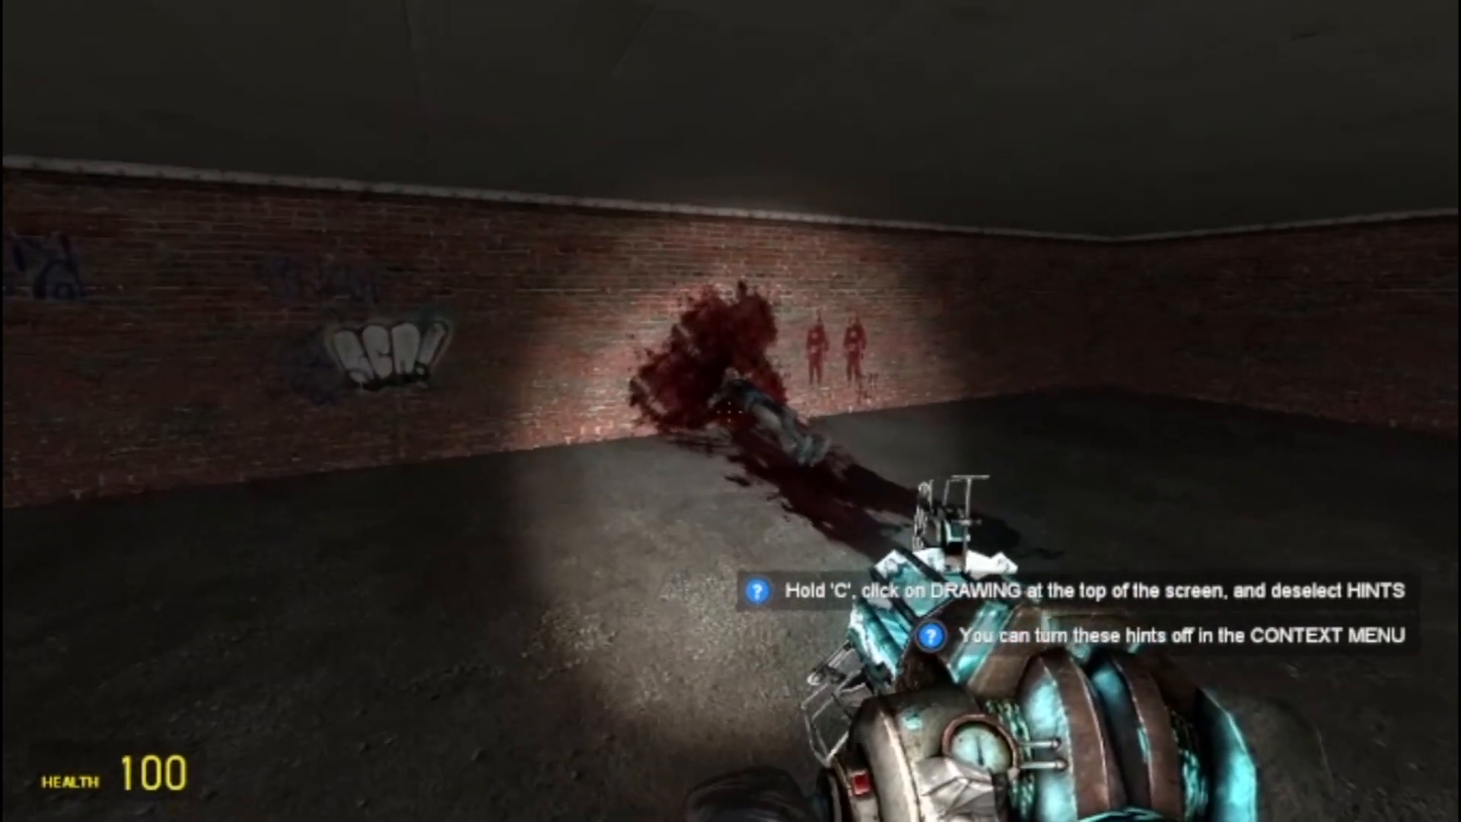
{"action": "left_click", "coordinate": [730, 411]}
{"action": "key", "text": "w"}
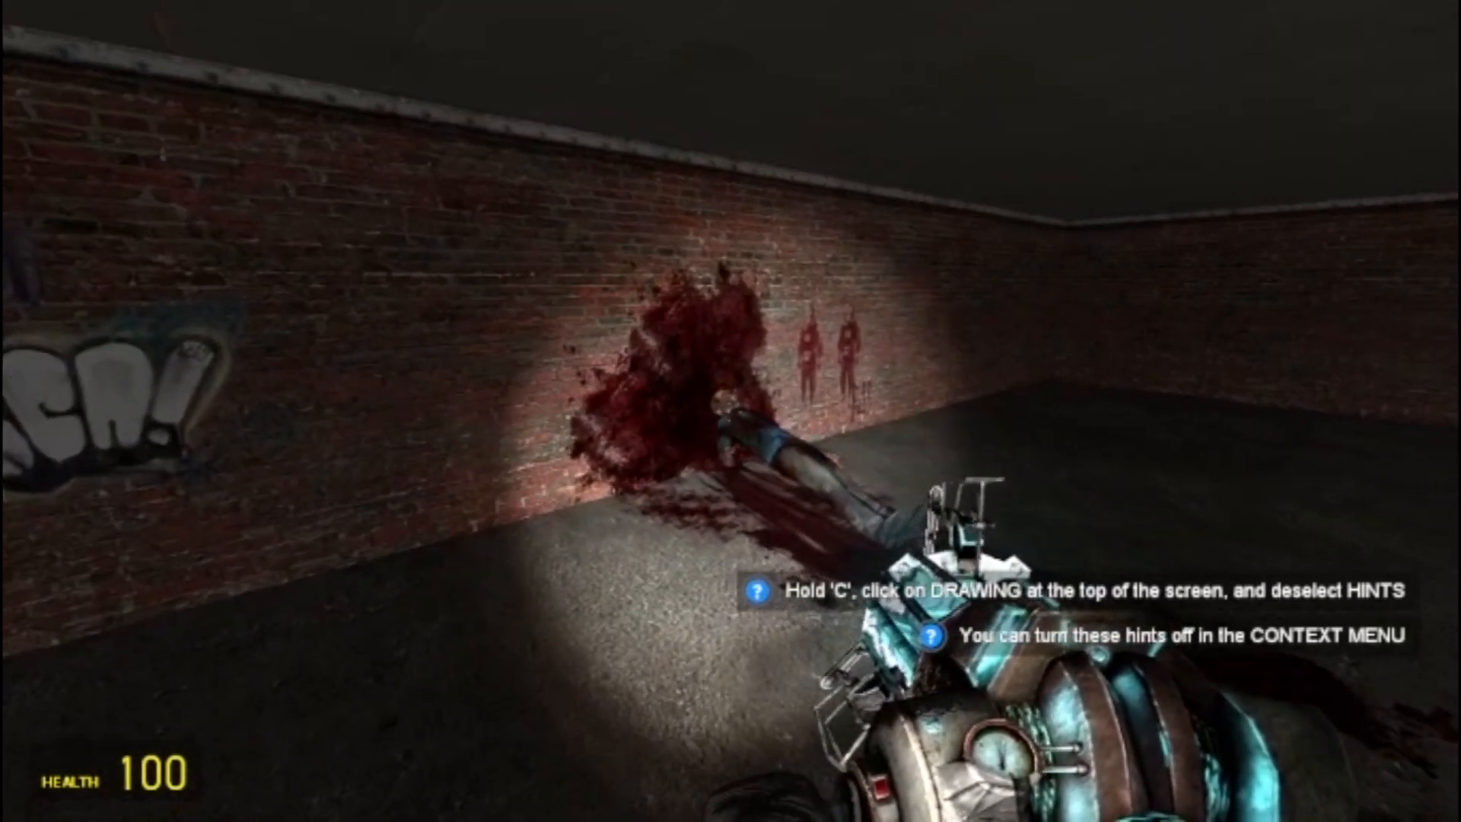
{"action": "key", "text": "s"}
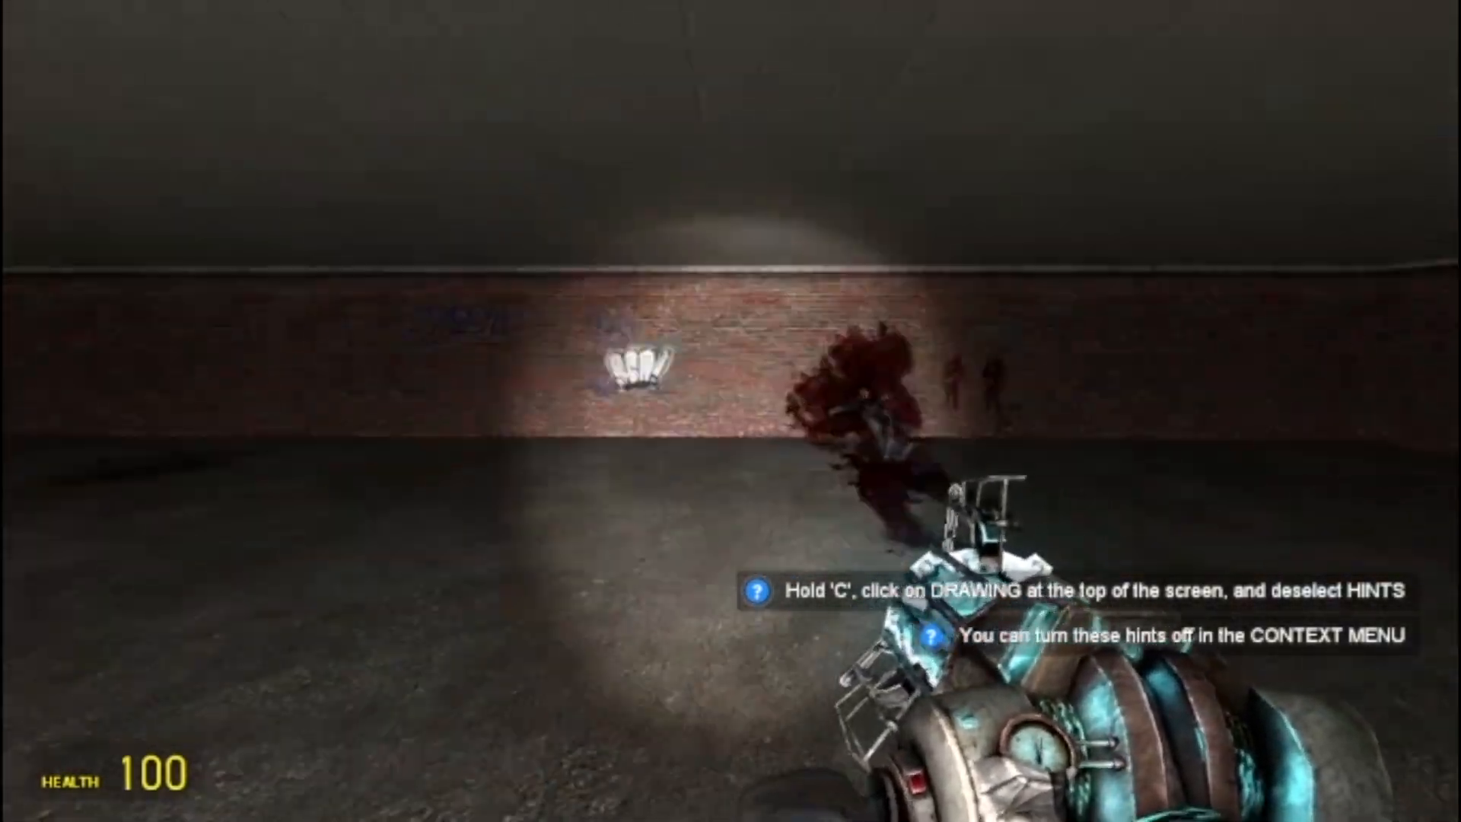
{"action": "key", "text": "w"}
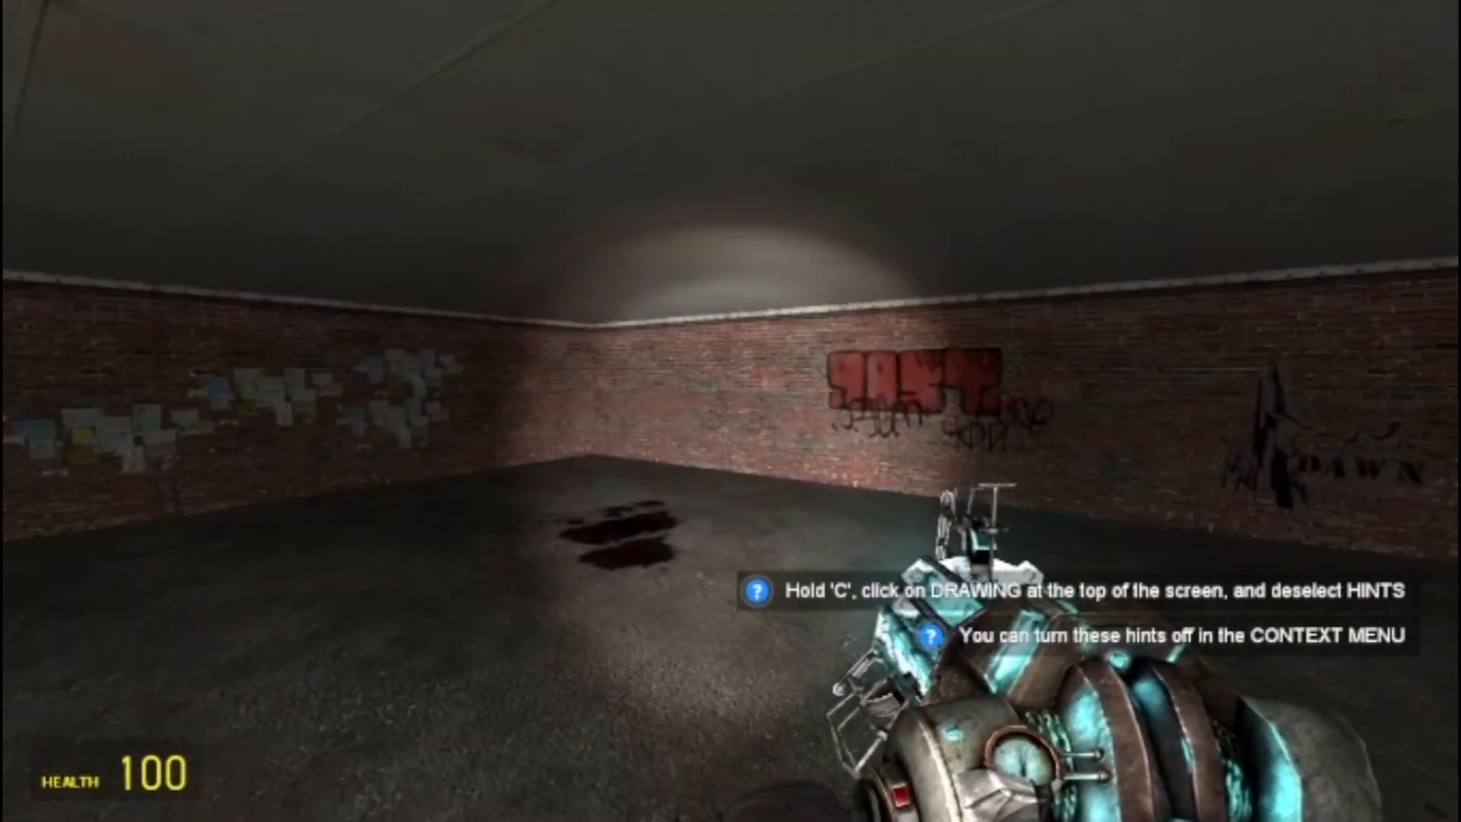
{"action": "key", "text": "w"}
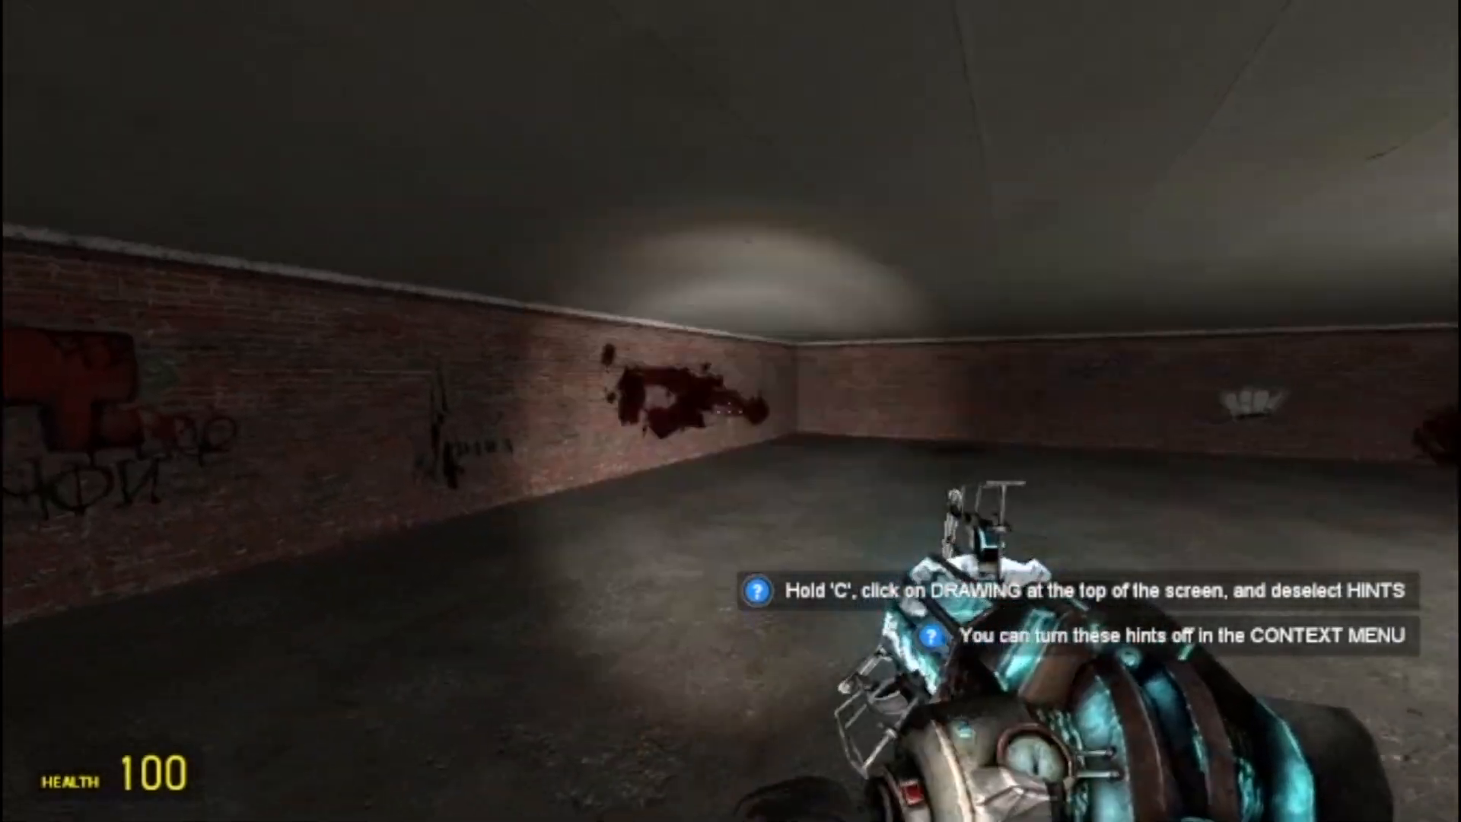
{"action": "key", "text": "w"}
{"action": "left_click", "coordinate": [730, 411]}
{"action": "key", "text": "f"}
Spawn a Zombie from the Zombies + Enemy Aliens NPC category in the room
{"action": "key", "text": "q"}
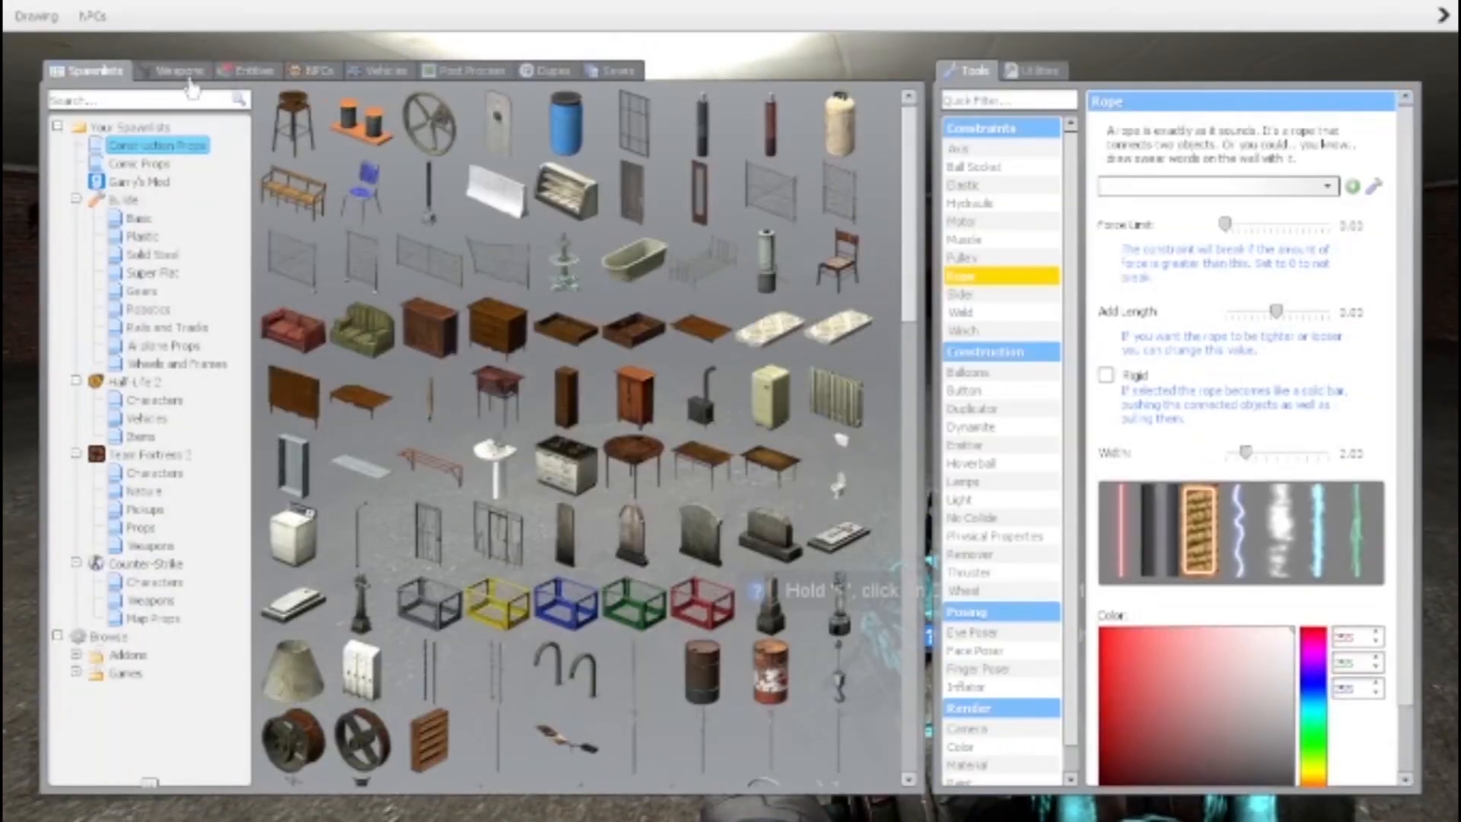
{"action": "left_click", "coordinate": [182, 71]}
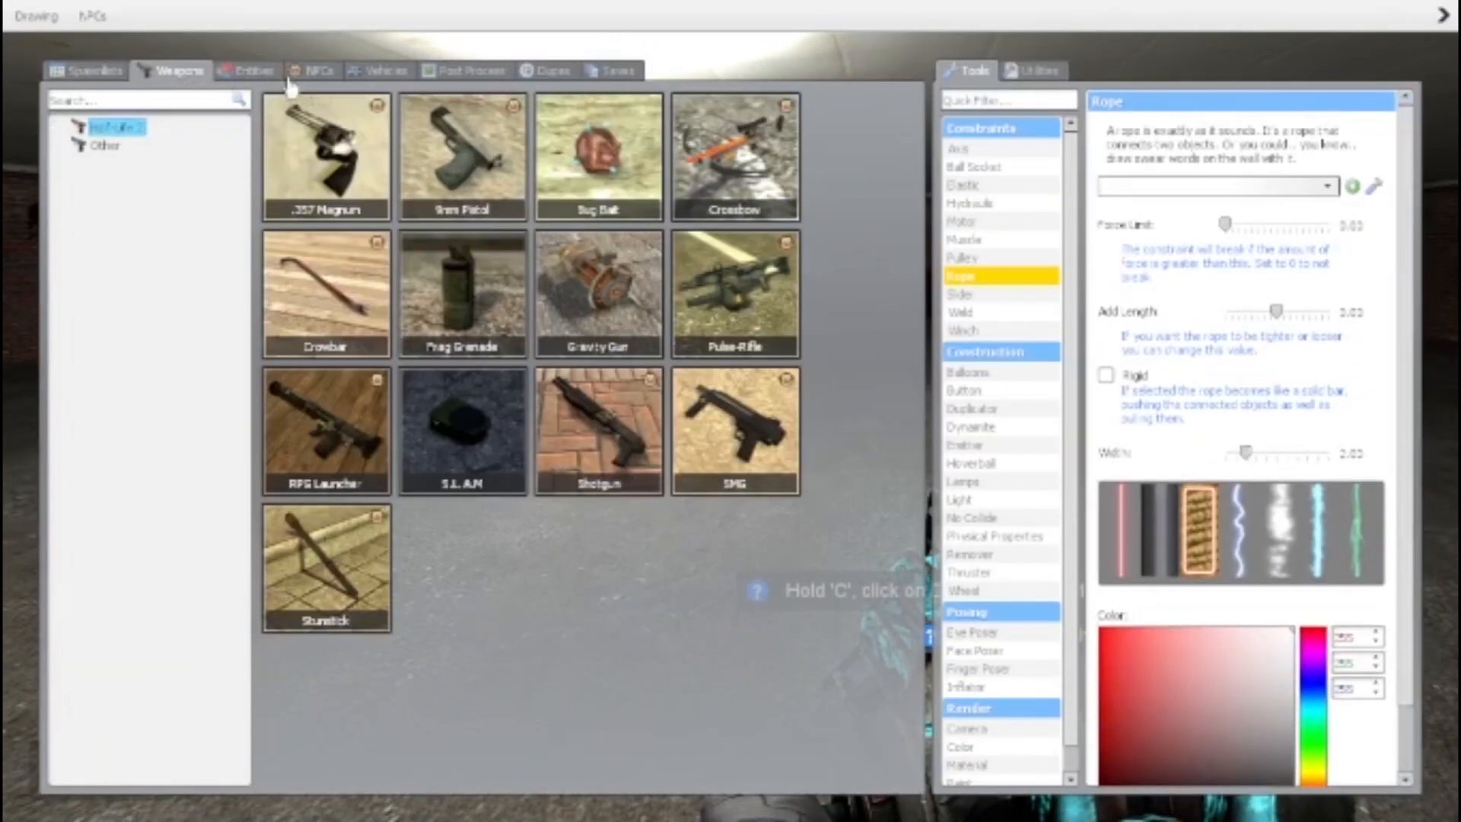
{"action": "left_click", "coordinate": [304, 71]}
{"action": "left_click", "coordinate": [137, 200]}
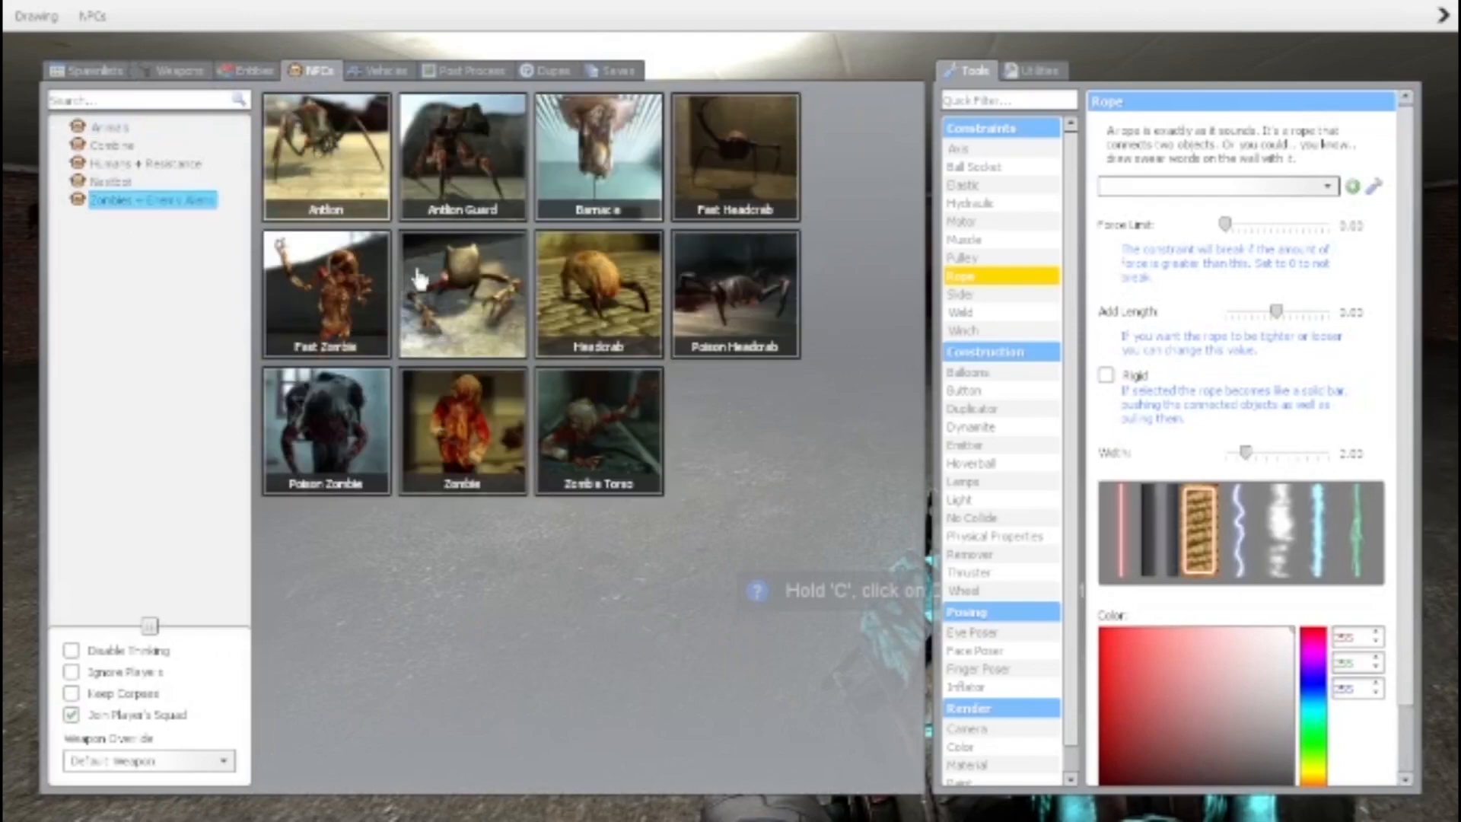
{"action": "left_click", "coordinate": [463, 431]}
{"action": "key", "text": "q"}
Equip the 9mm pistol, light the room with the flashlight and shoot the zombie until it dies
{"action": "key", "text": "2"}
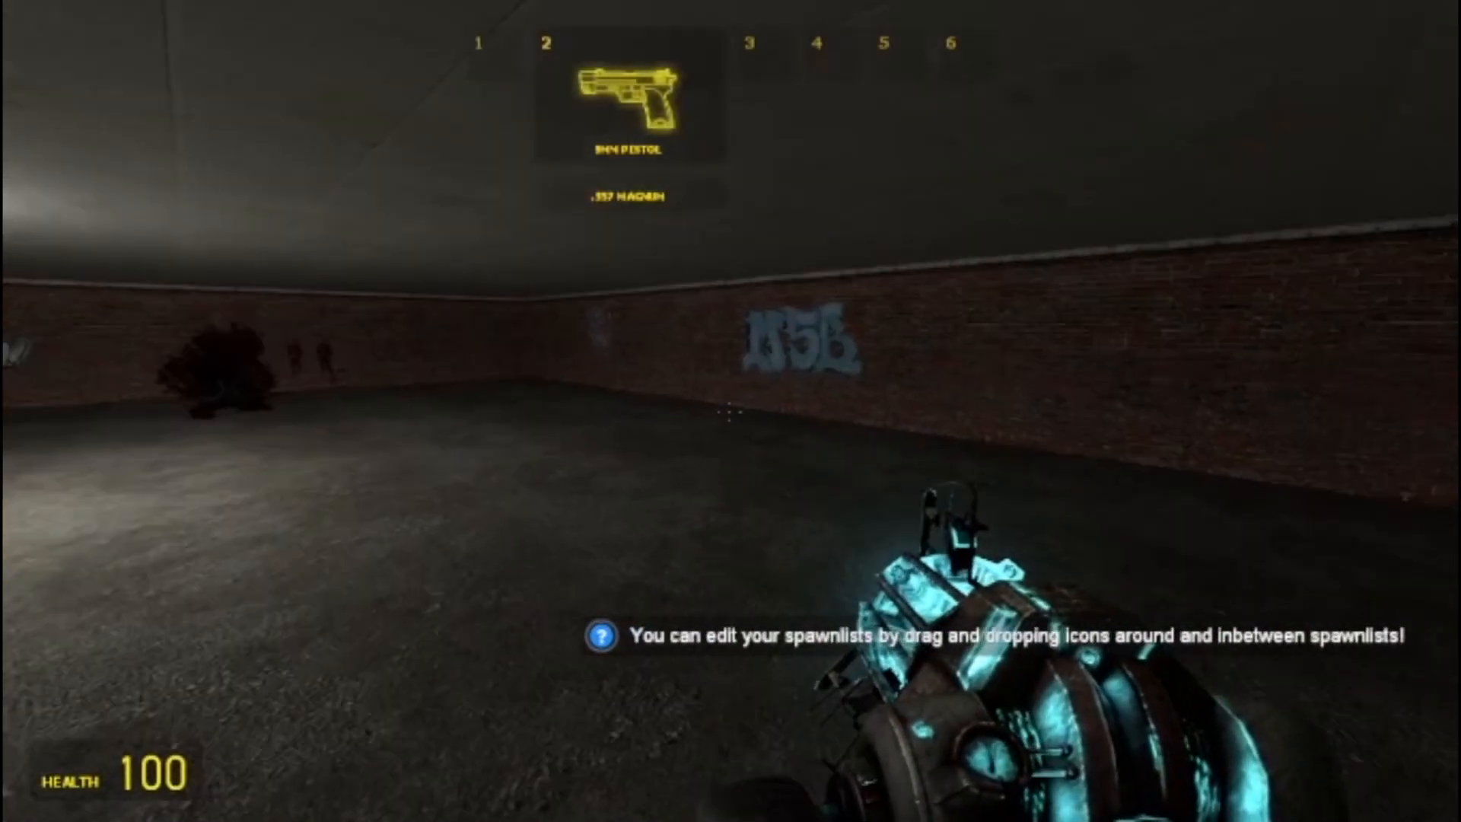
{"action": "left_click", "coordinate": [730, 411]}
{"action": "key", "text": "f"}
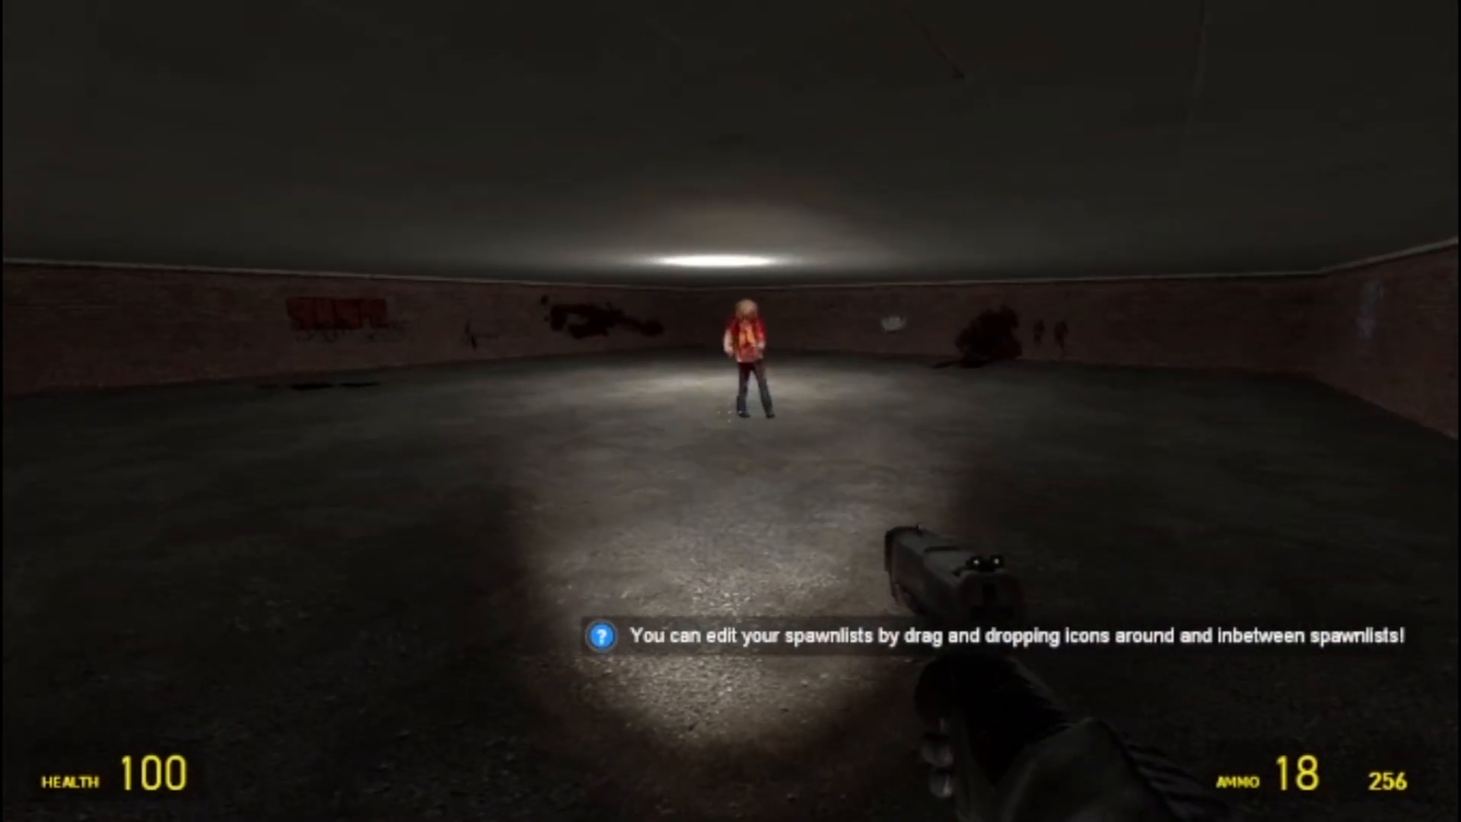
{"action": "left_click", "coordinate": [730, 411]}
{"action": "left_click", "coordinate": [730, 411]}
{"action": "left_click", "coordinate": [730, 411]}
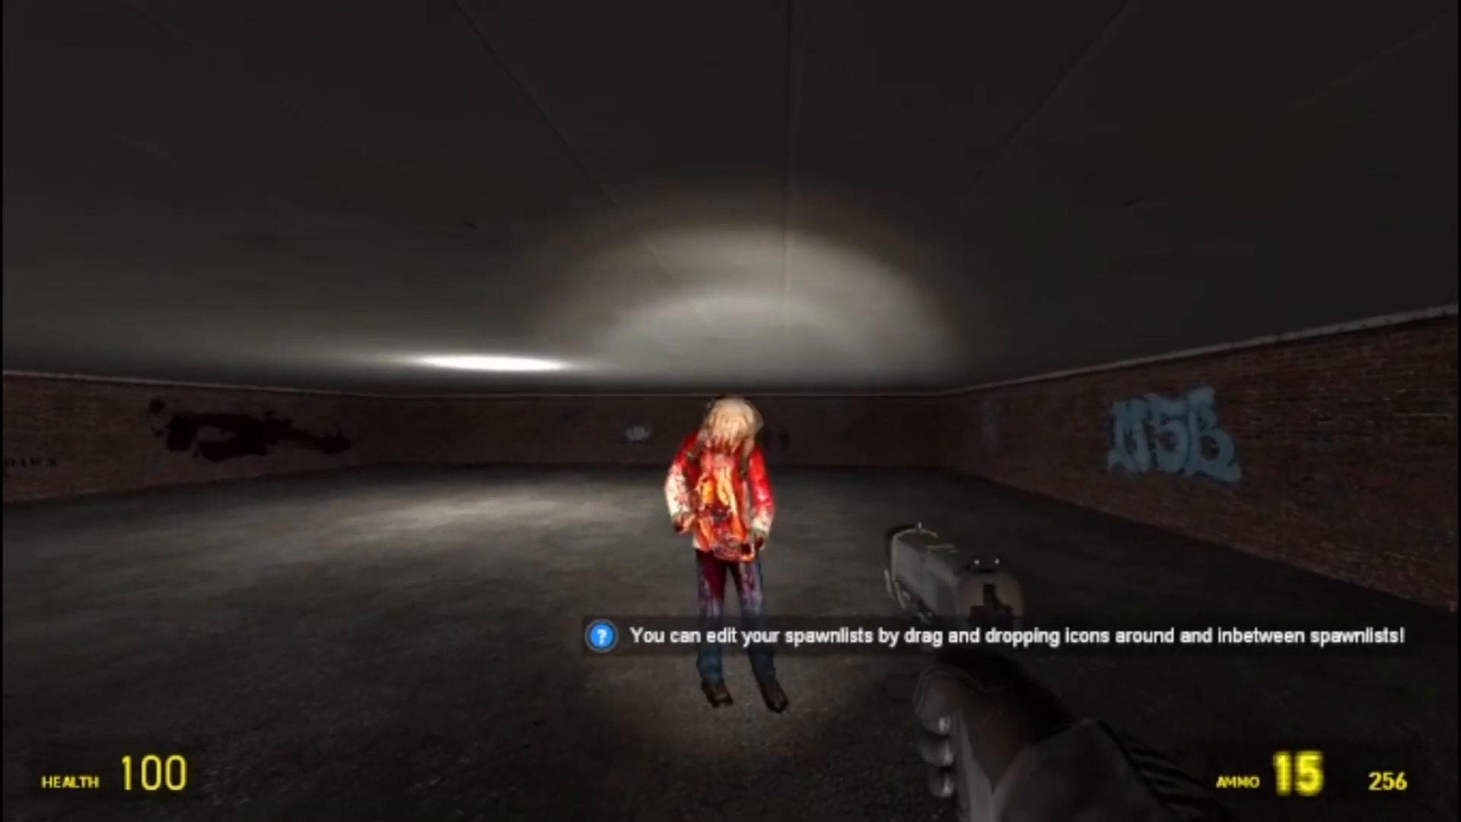
{"action": "left_click", "coordinate": [730, 411]}
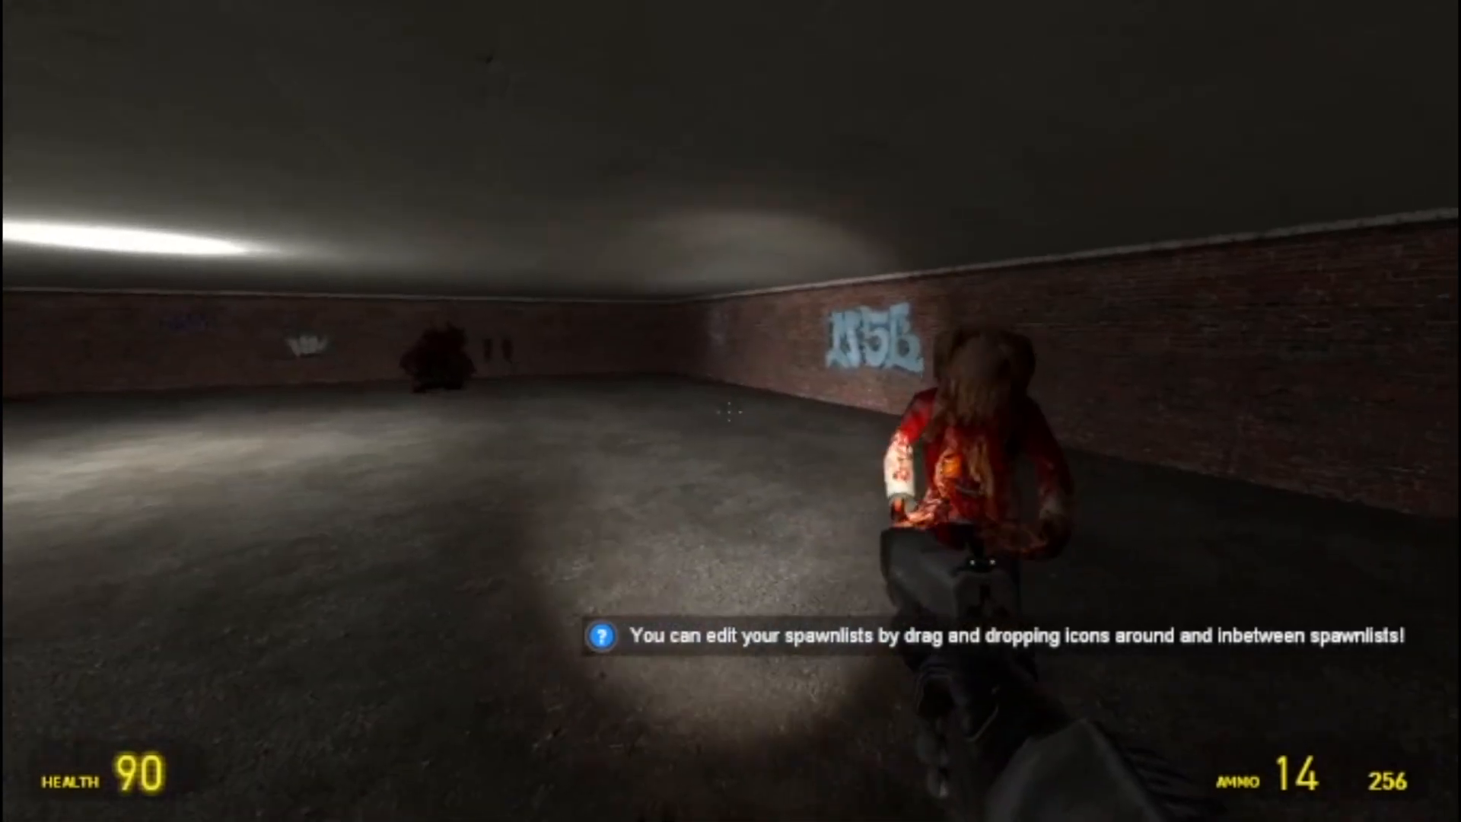
{"action": "left_click", "coordinate": [731, 410]}
{"action": "left_click", "coordinate": [731, 410]}
{"action": "left_click", "coordinate": [731, 411]}
{"action": "left_click", "coordinate": [730, 411]}
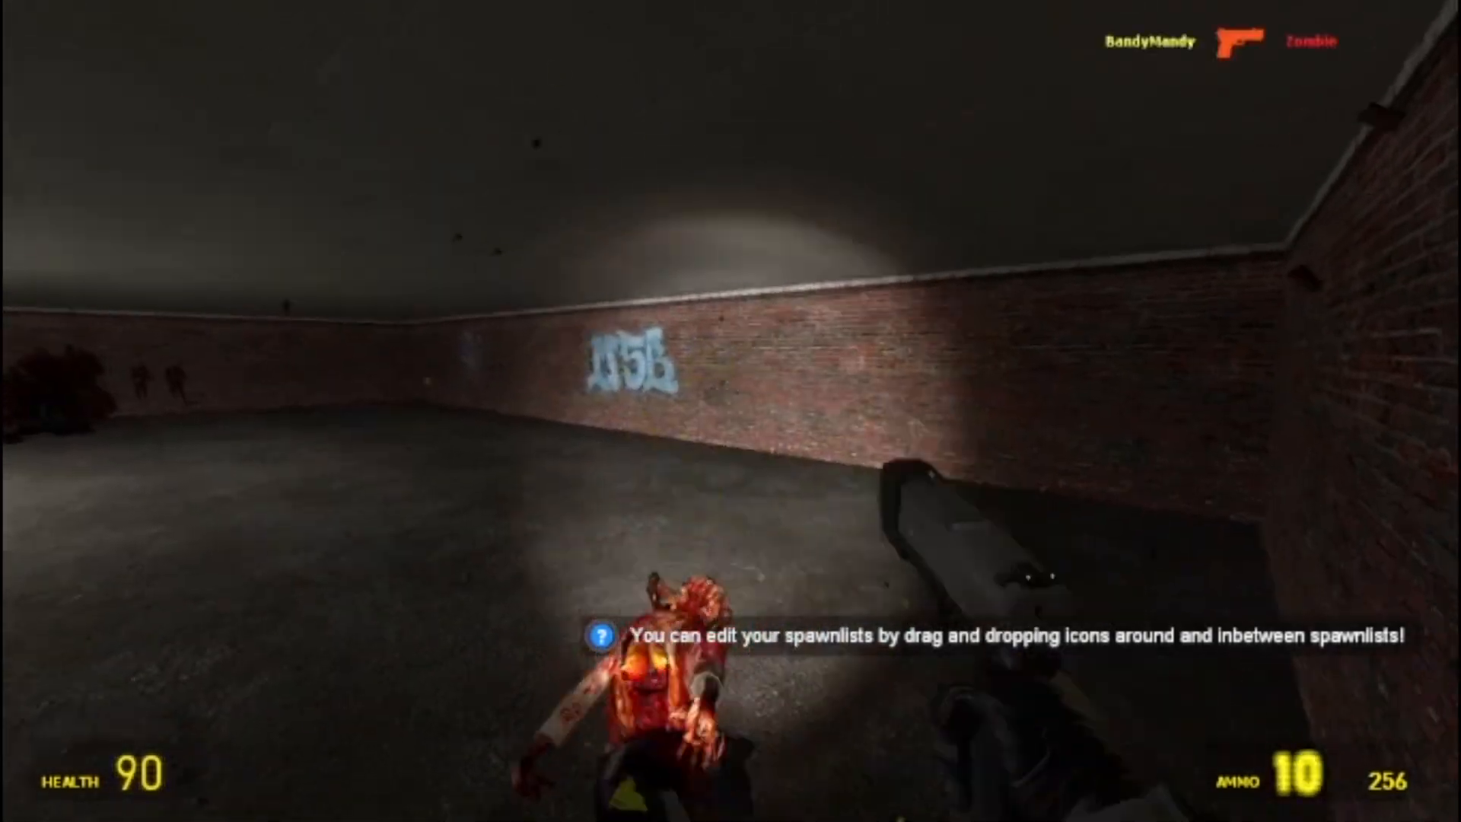
Leave the game, return to Hammer and look along the bloodied brick wall in the 3D view
{"action": "key", "text": "Escape"}
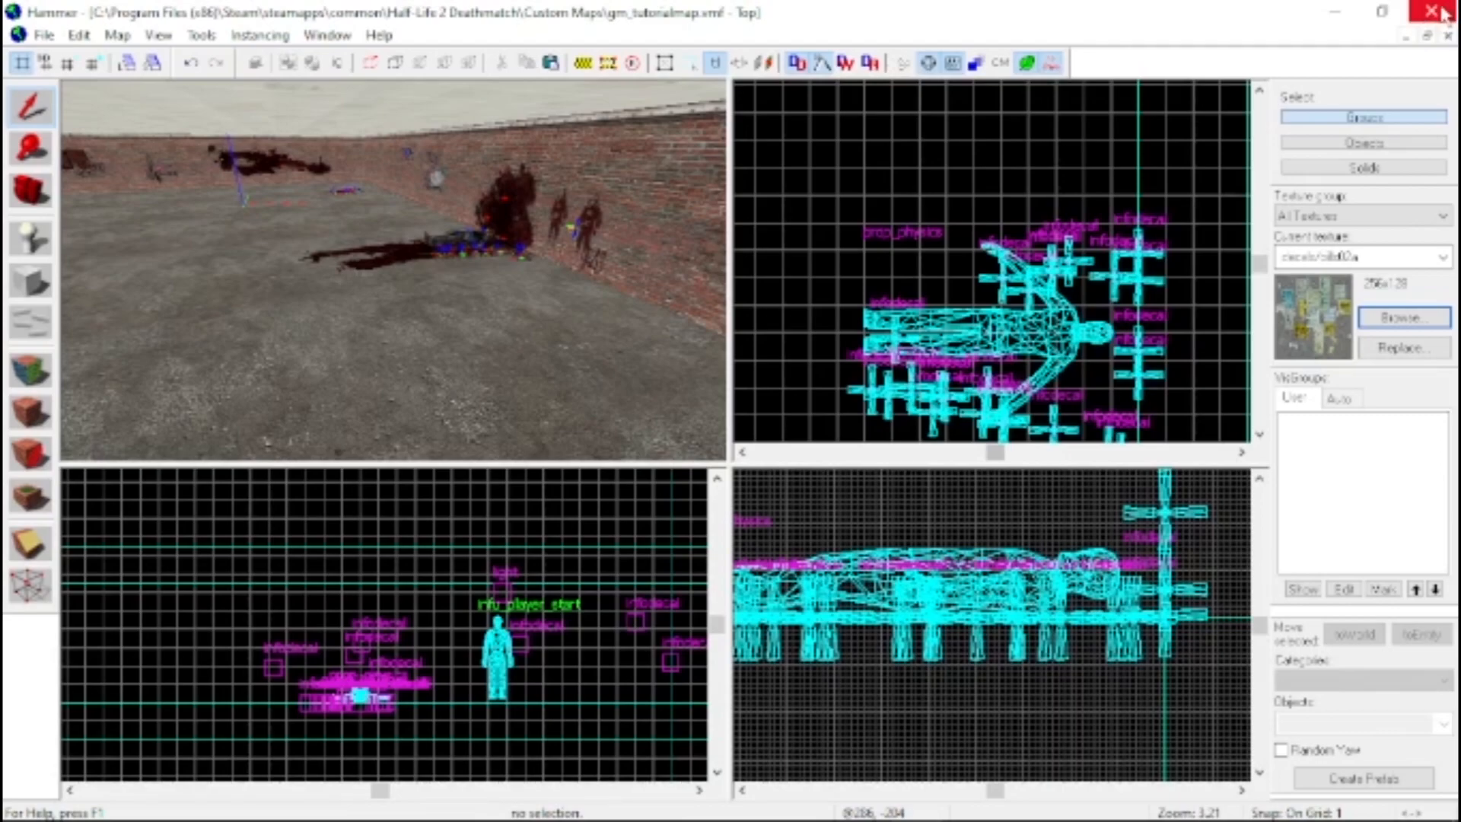
{"action": "key", "text": "z"}
{"action": "key", "text": "w"}
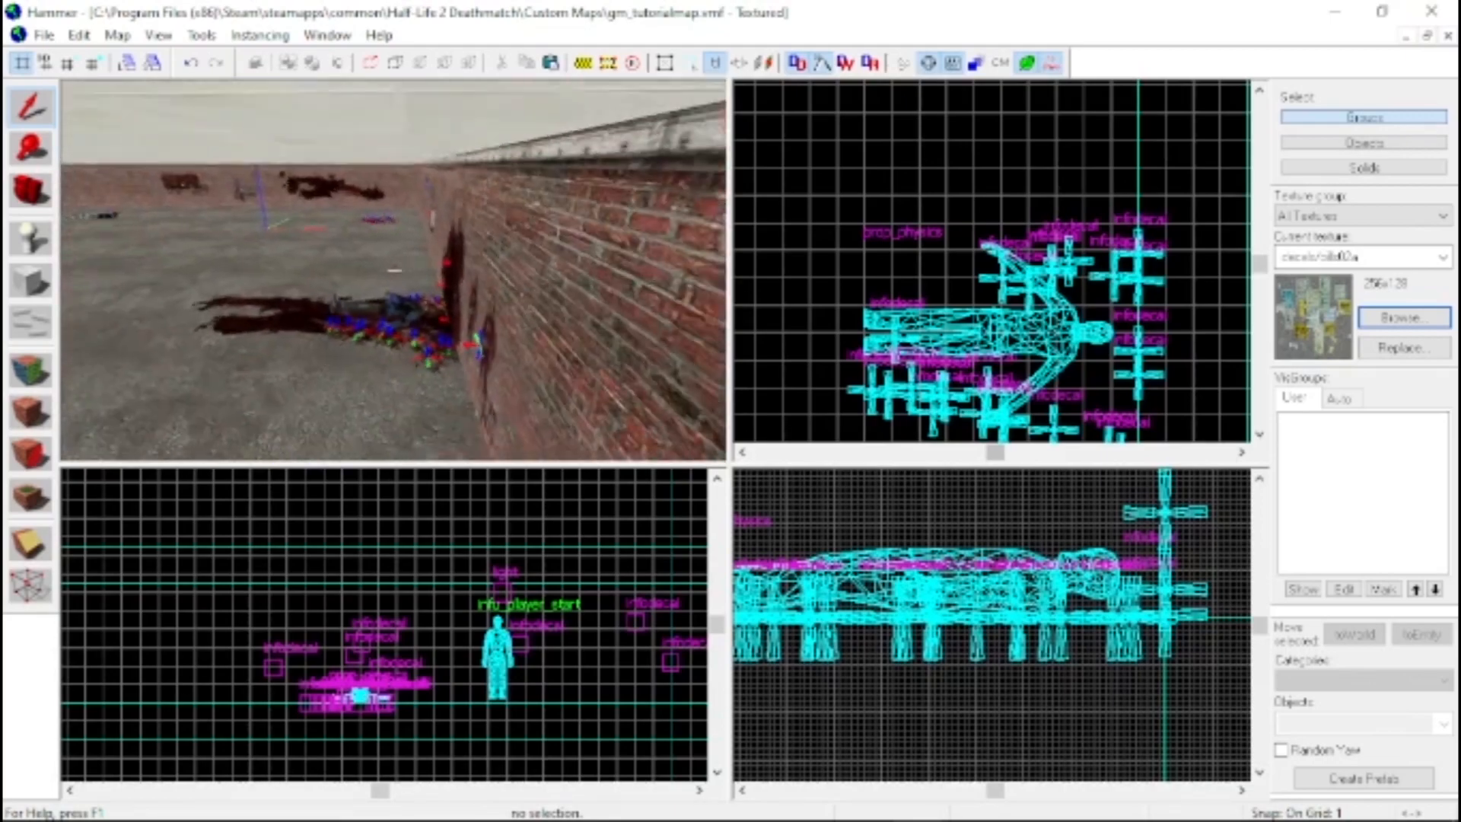
Fly through the room in the 3D view and examine the corpse and surrounding blood decals up close
{"action": "key", "text": "s"}
{"action": "key", "text": "z"}
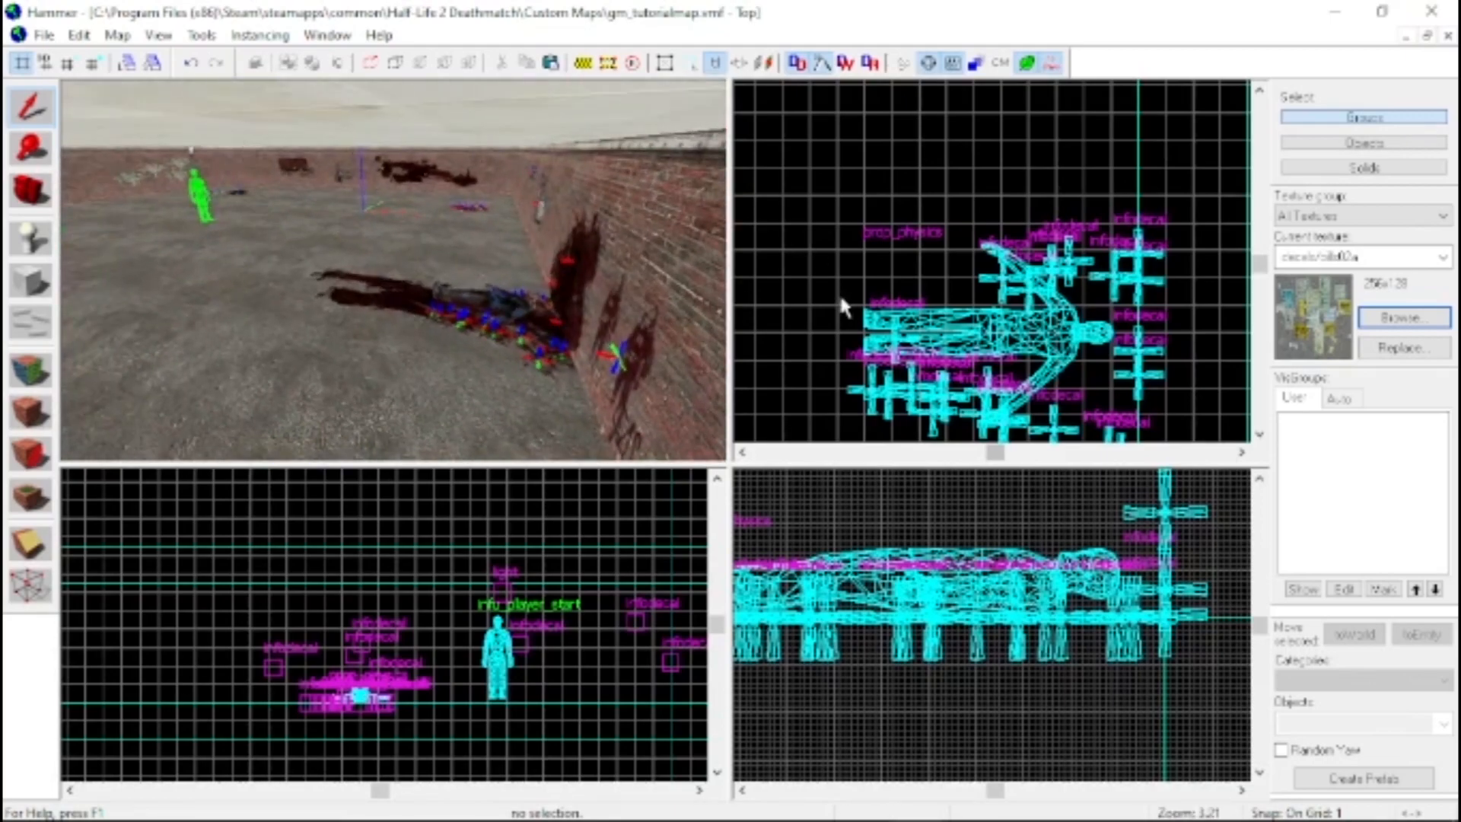
{"action": "key", "text": "z"}
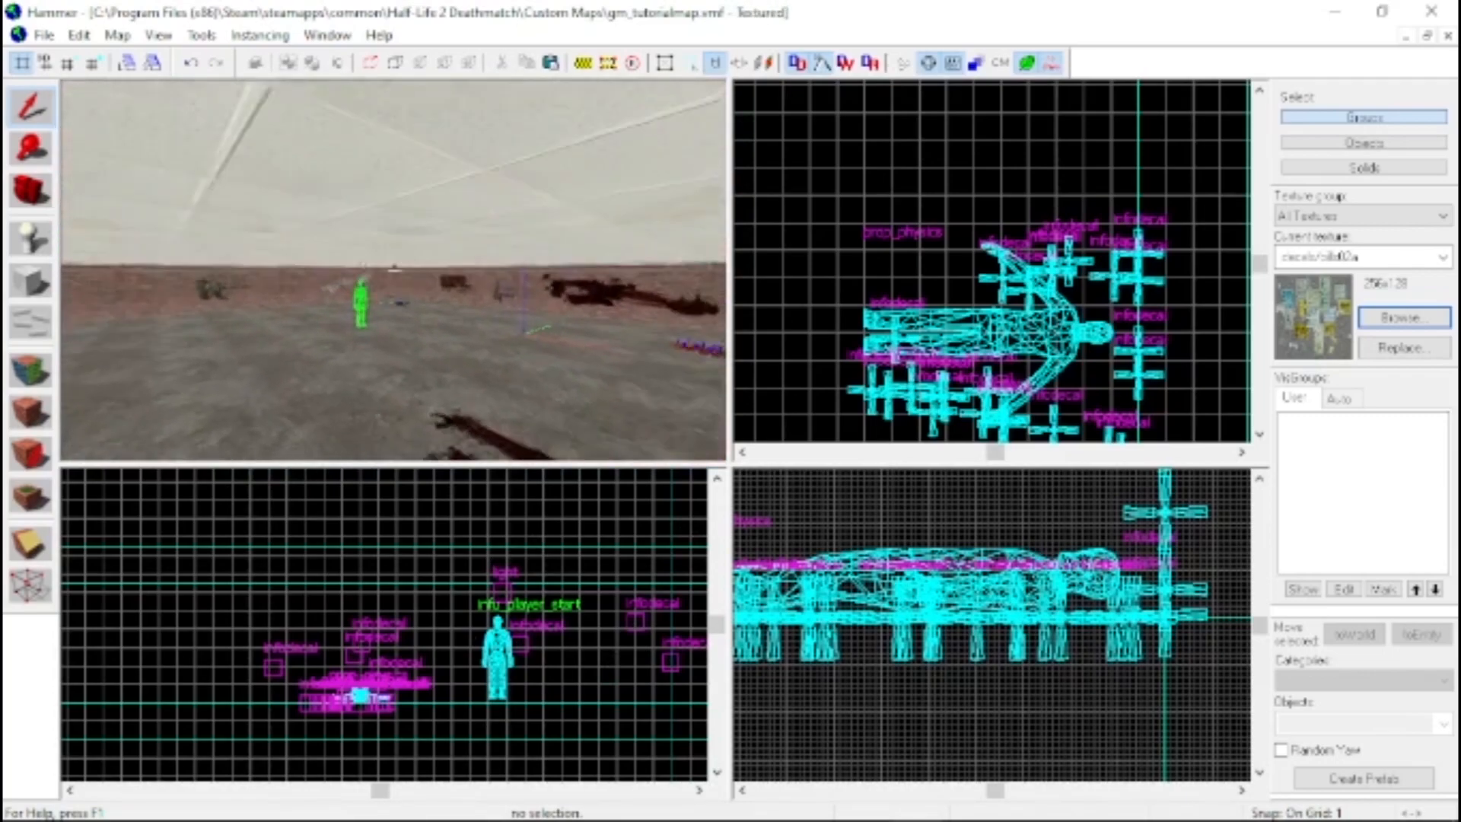
{"action": "key", "text": "w"}
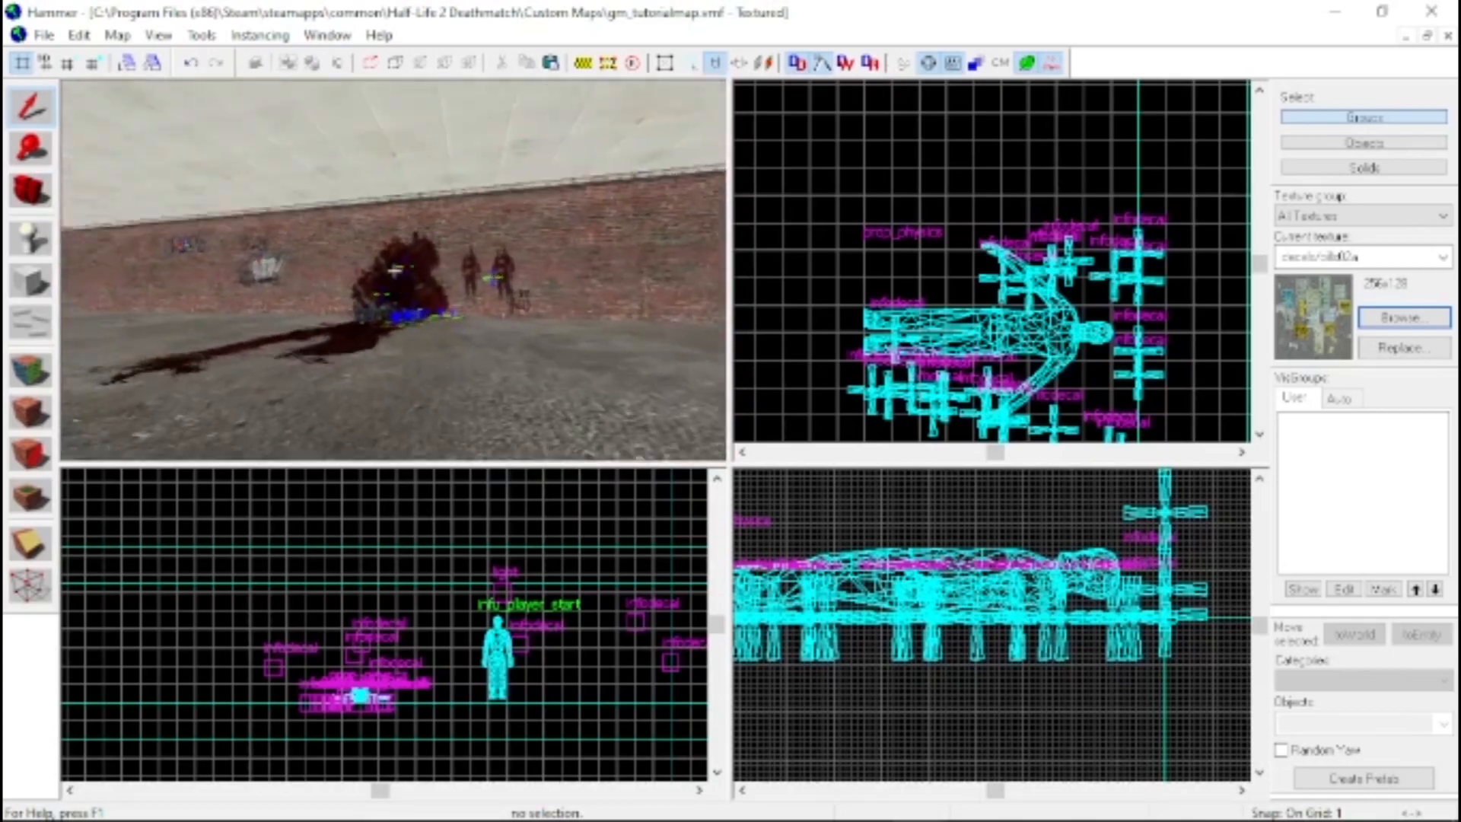
{"action": "key", "text": "w"}
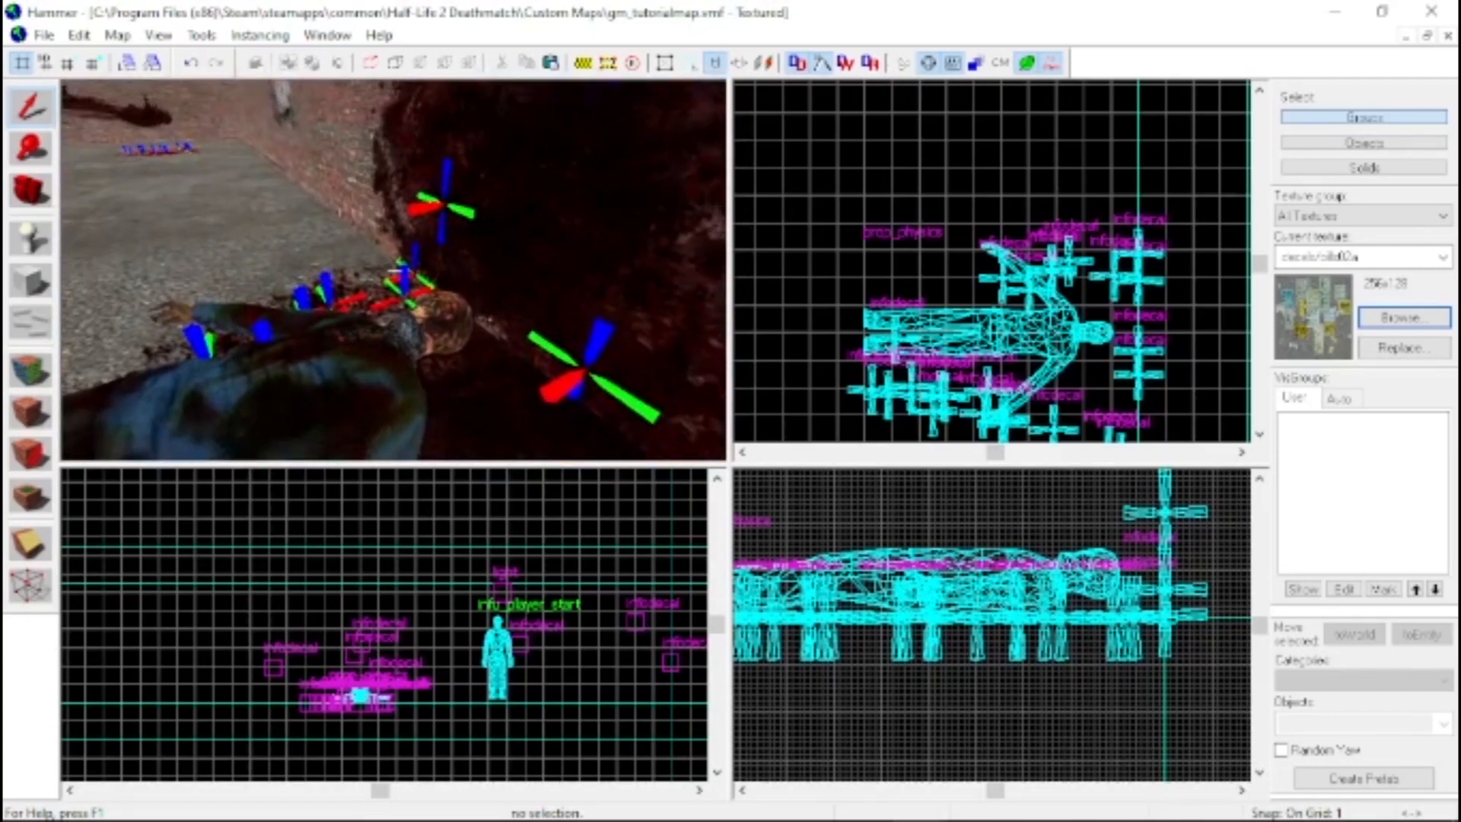
{"action": "key", "text": "s"}
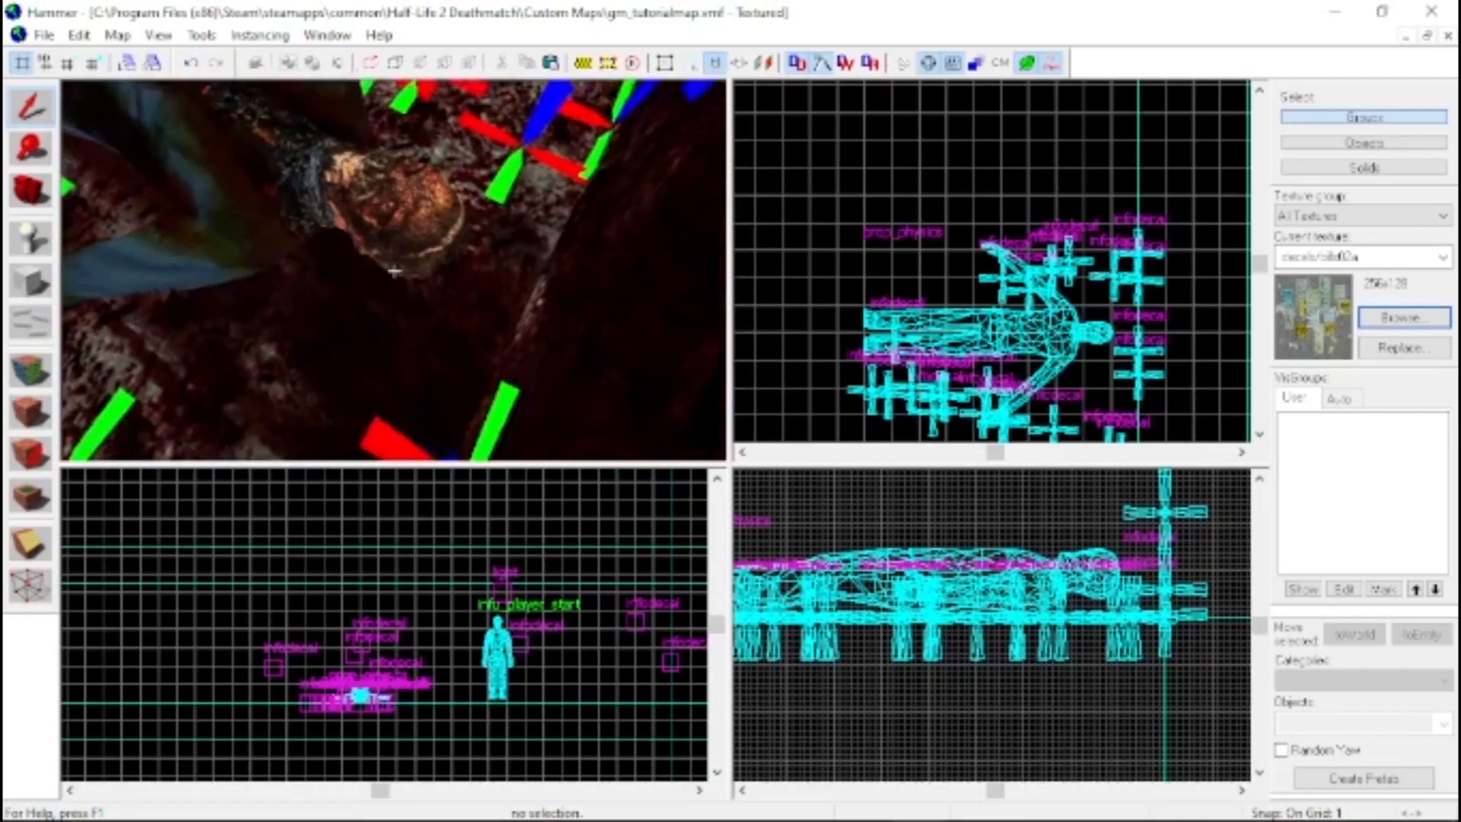
Examine the graffiti wall, the room's exterior and the overall interior around the player start in the 3D view
{"action": "key", "text": "w"}
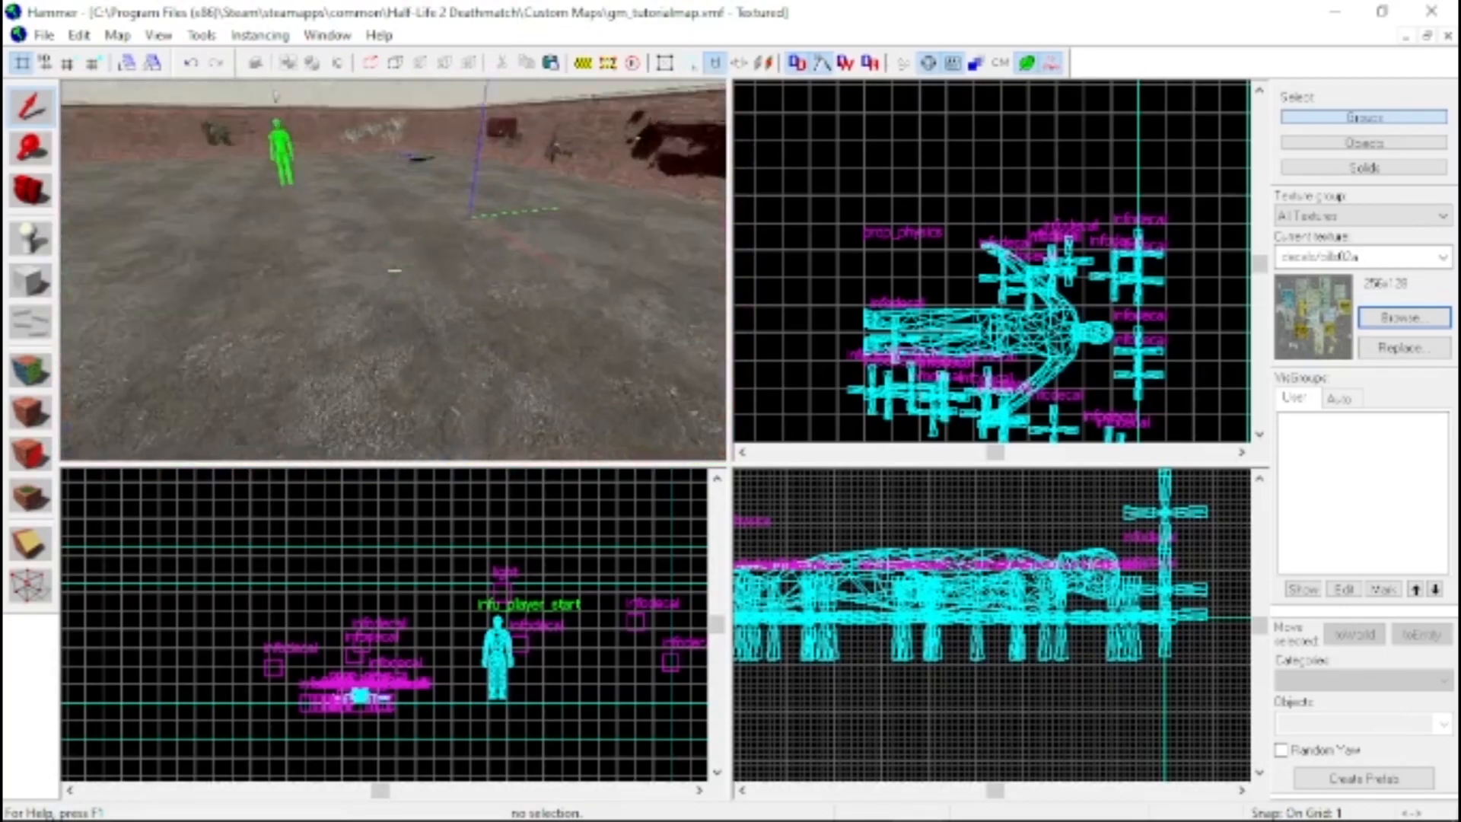
{"action": "key", "text": "w"}
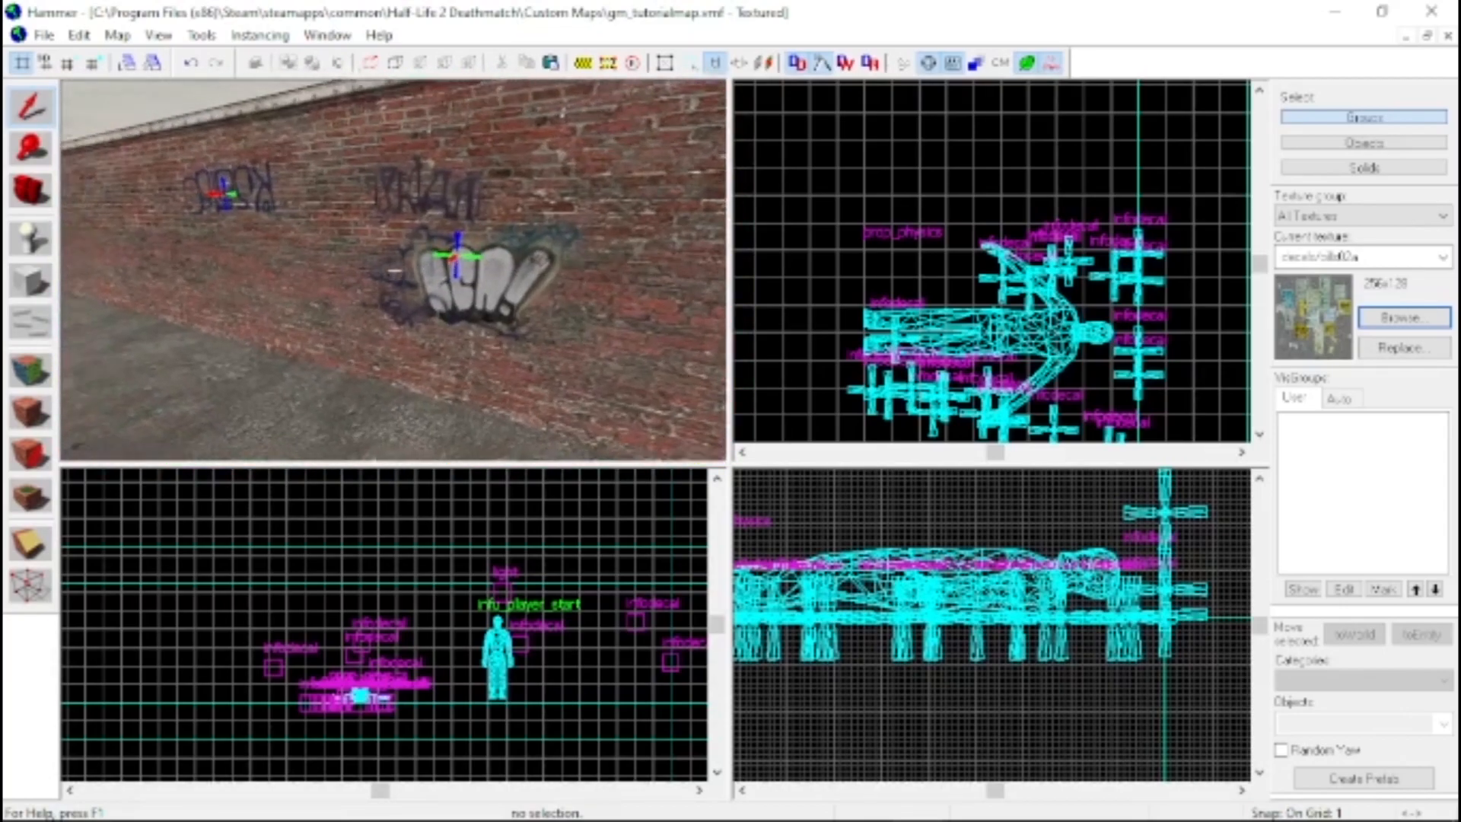
{"action": "key", "text": "s"}
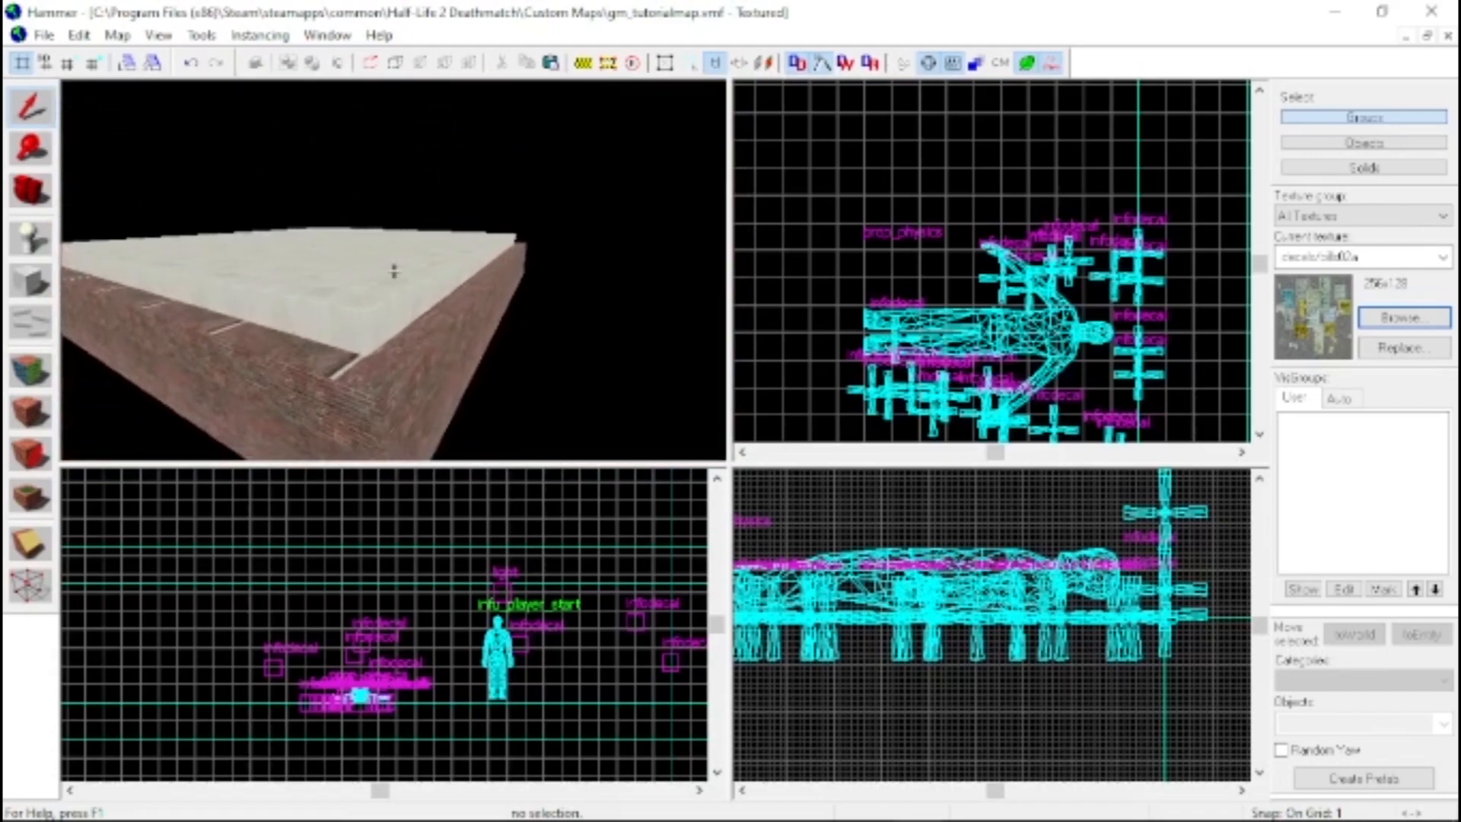
{"action": "key", "text": "w"}
{"action": "key", "text": "w"}
{"action": "key", "text": "z"}
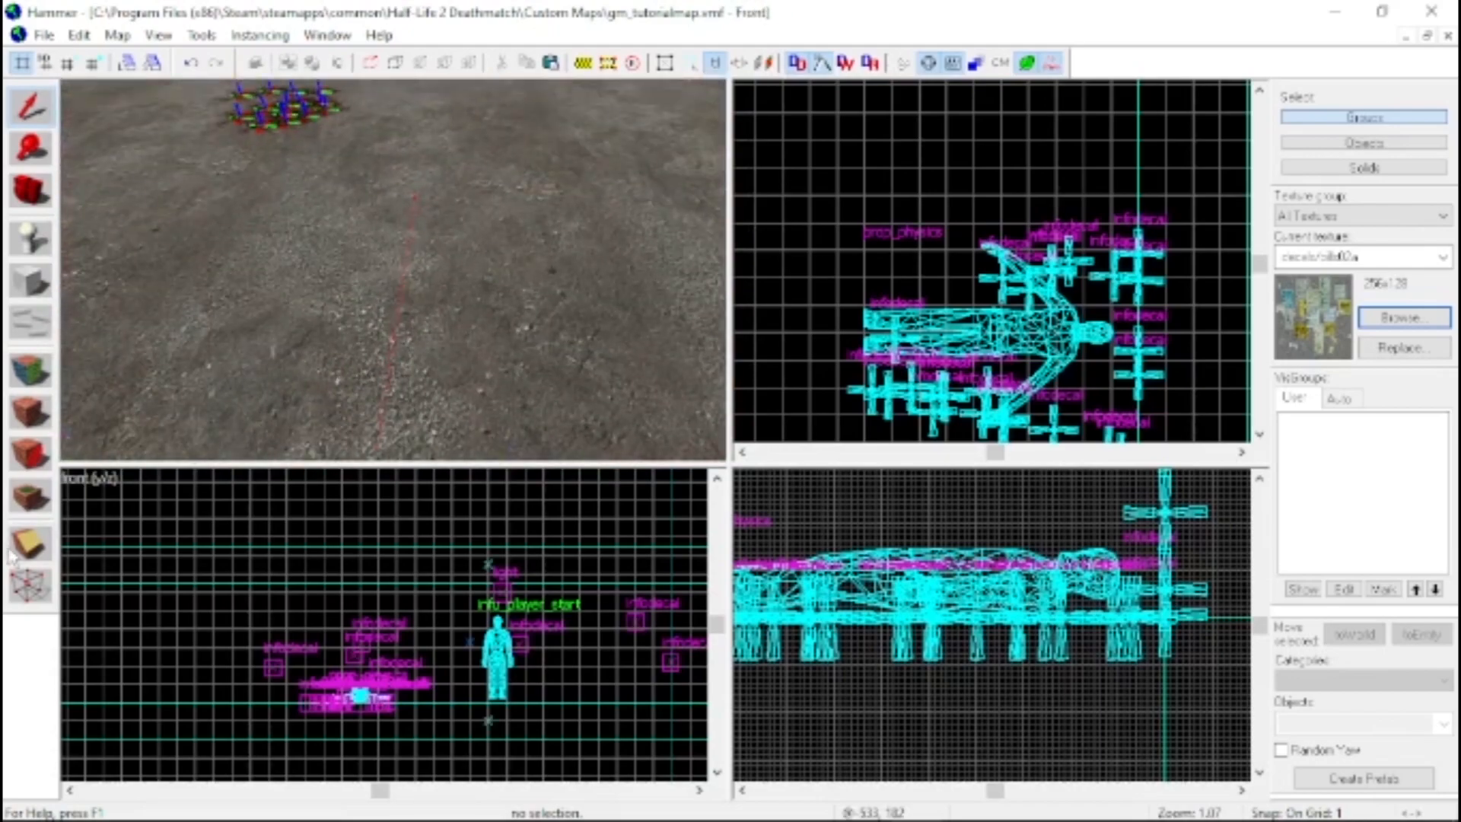
{"action": "key", "text": "z"}
{"action": "key", "text": "s"}
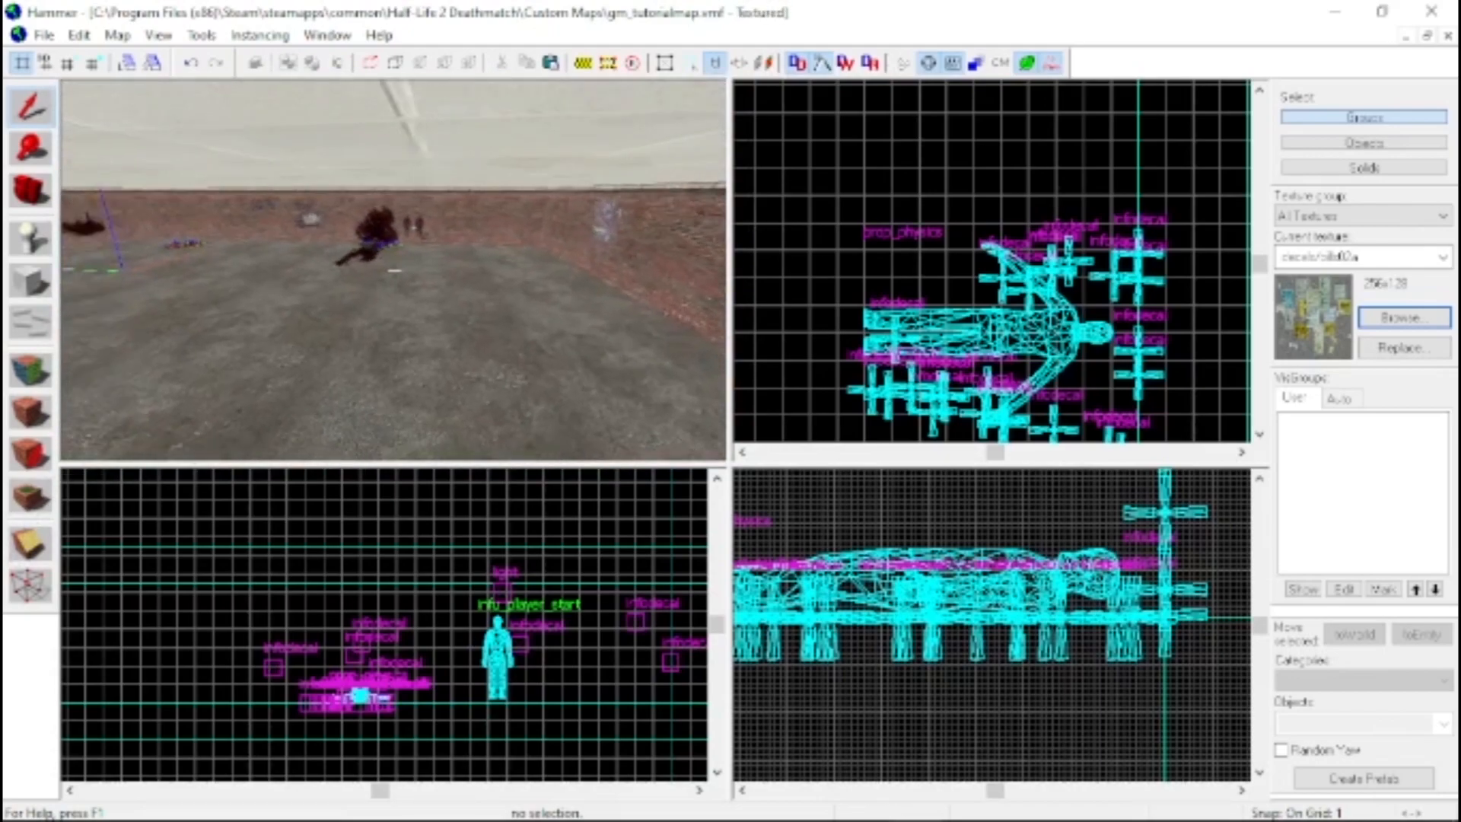
{"action": "key", "text": "w"}
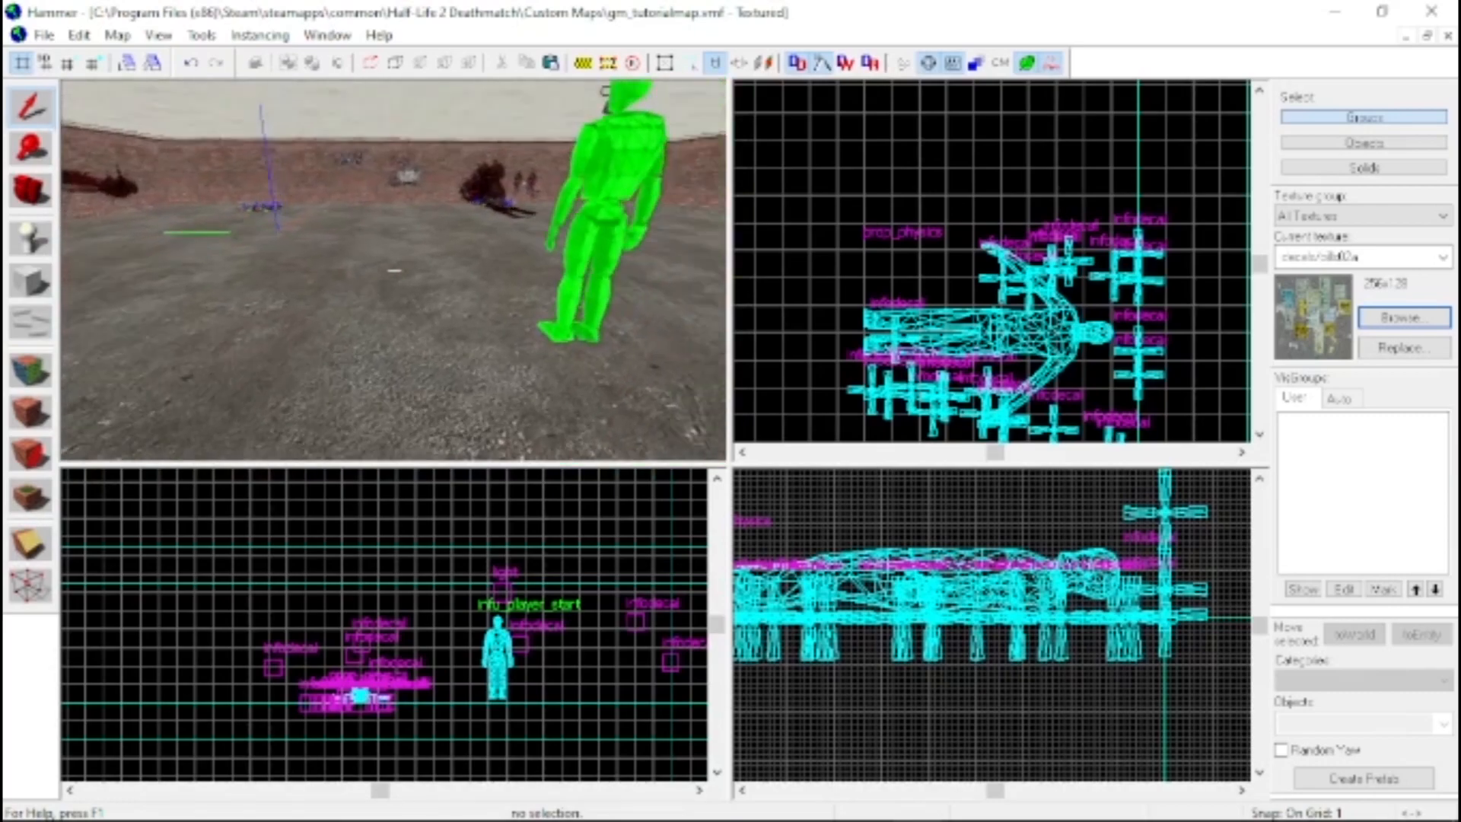
{"action": "key", "text": "s"}
{"action": "key", "text": "d"}
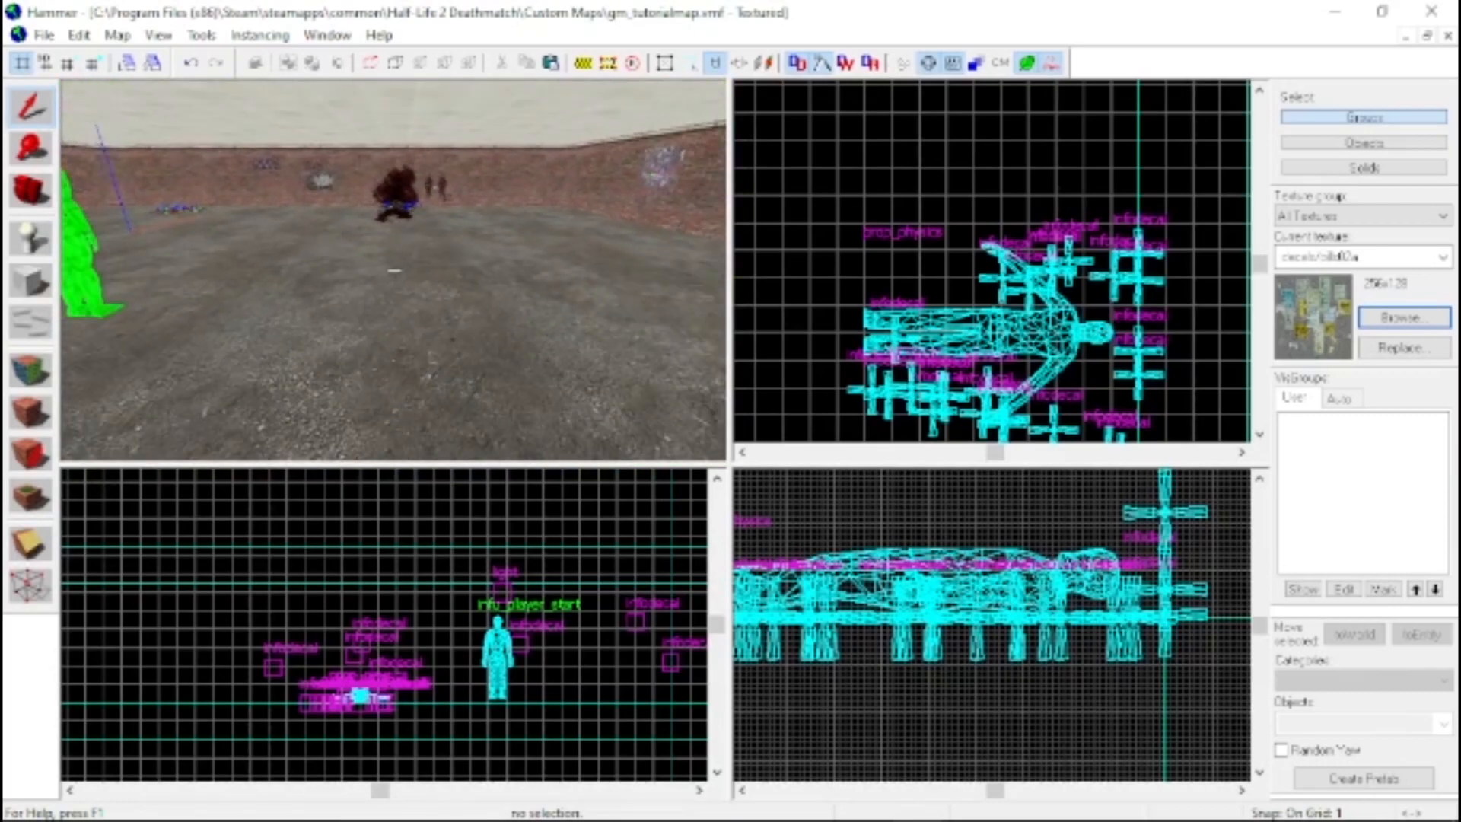